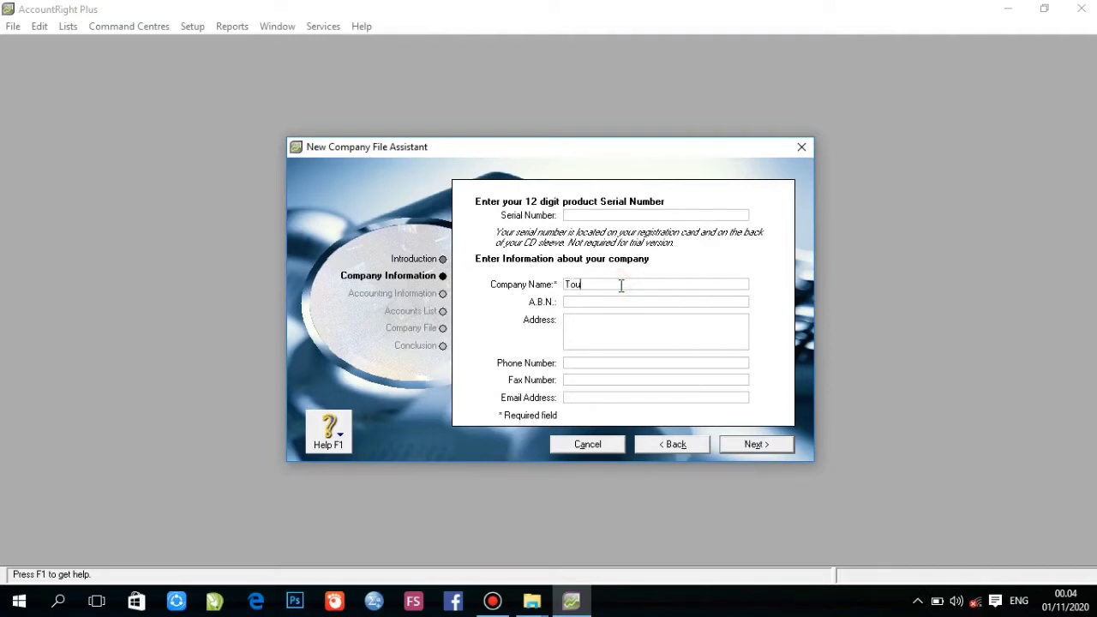
# Enter 'Tour and Travel Sakura' as the company name and fill in the company's address
pyautogui.write('nd Travel Sakura')
pyautogui.click(612, 336)
pyautogui.write('Jl. Pratama 43 Nusa Dua Bali')
# Set financial year 2002, last month December, conversion month January, and confirm the accounting information
pyautogui.click(775, 445)
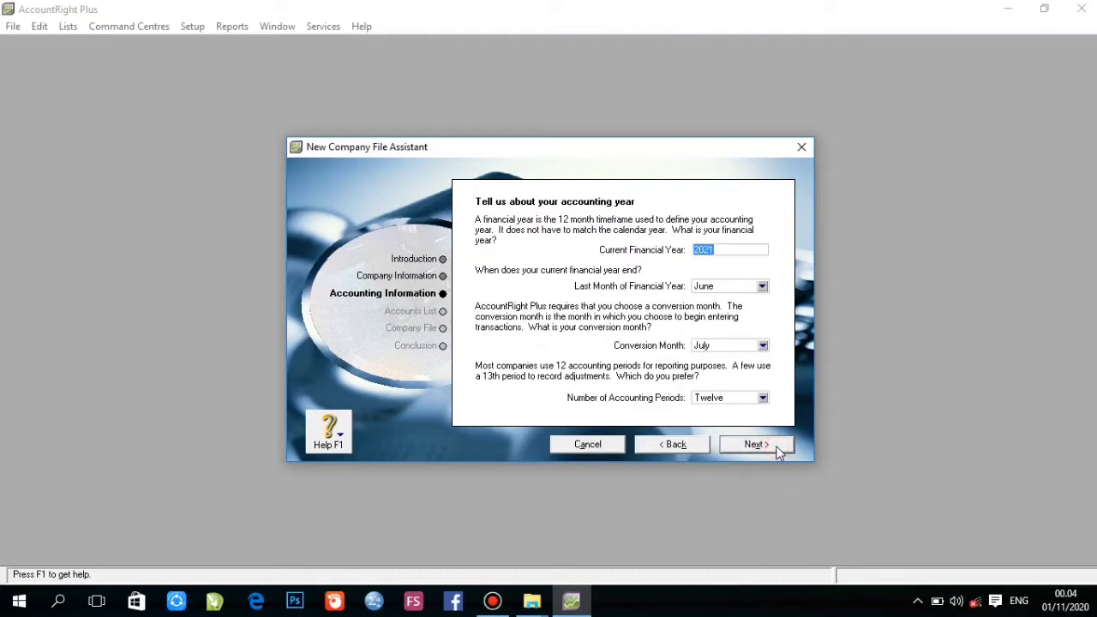
pyautogui.click(727, 248)
pyautogui.press('BackSpace')
pyautogui.write('0')
pyautogui.click(761, 286)
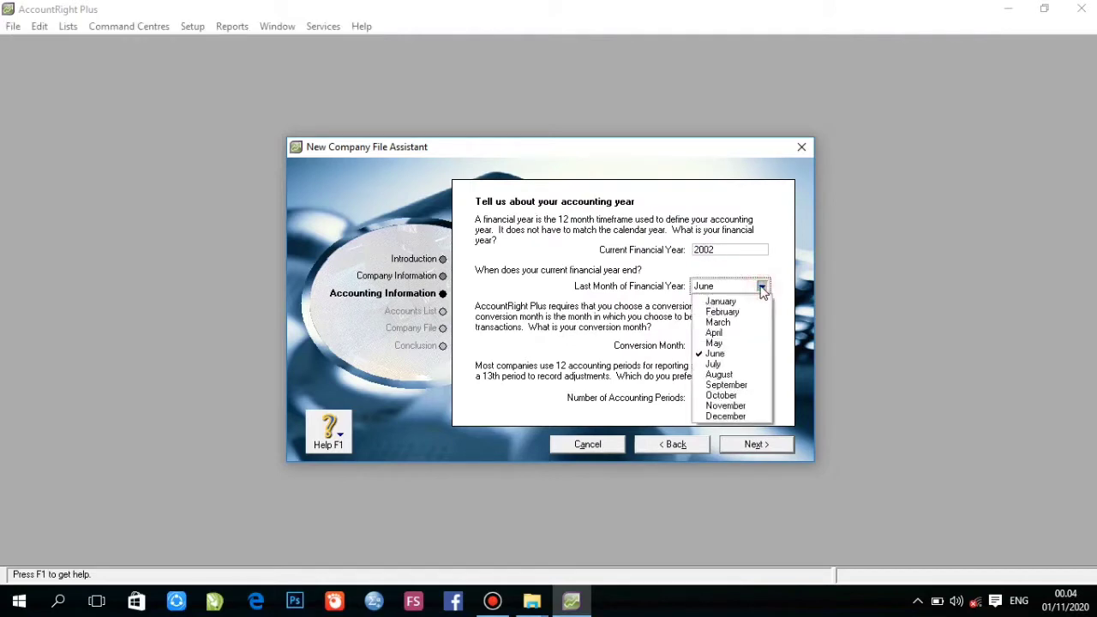
pyautogui.click(729, 416)
pyautogui.click(764, 347)
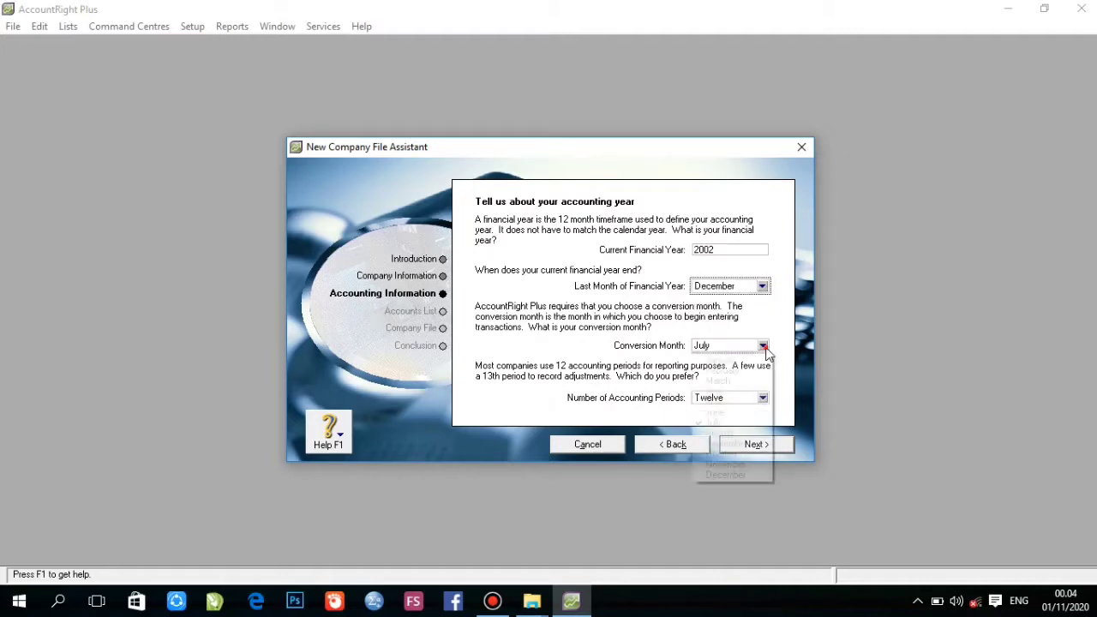
pyautogui.click(746, 360)
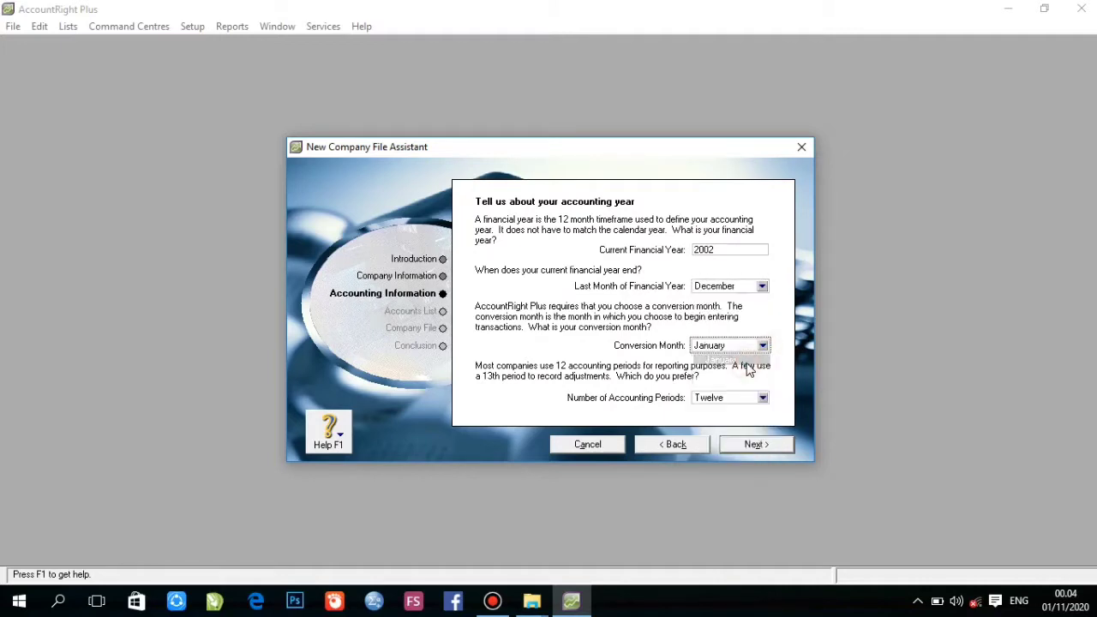
pyautogui.click(755, 444)
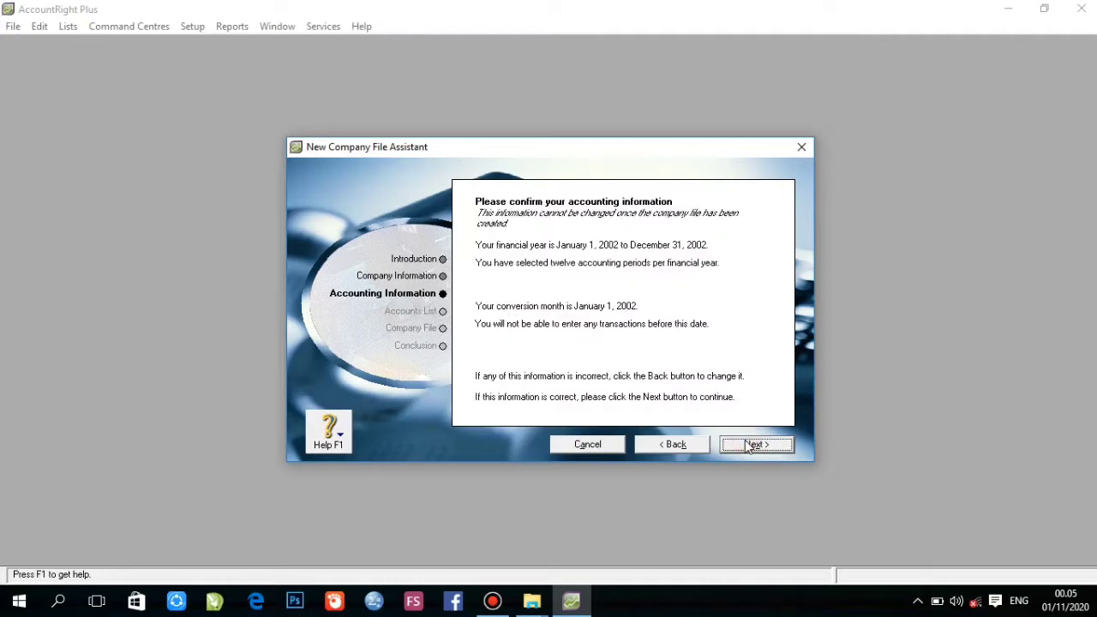
pyautogui.click(754, 444)
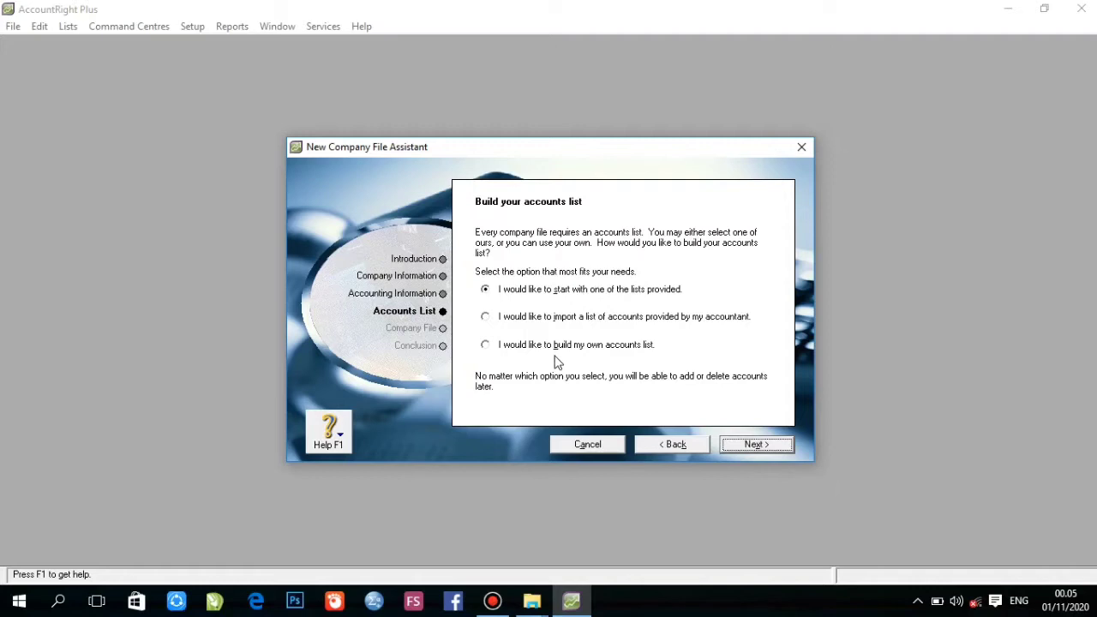
# Choose to build your own accounts list and browse to Documents › Tugas Dino › MYOB
pyautogui.click(485, 344)
pyautogui.click(736, 444)
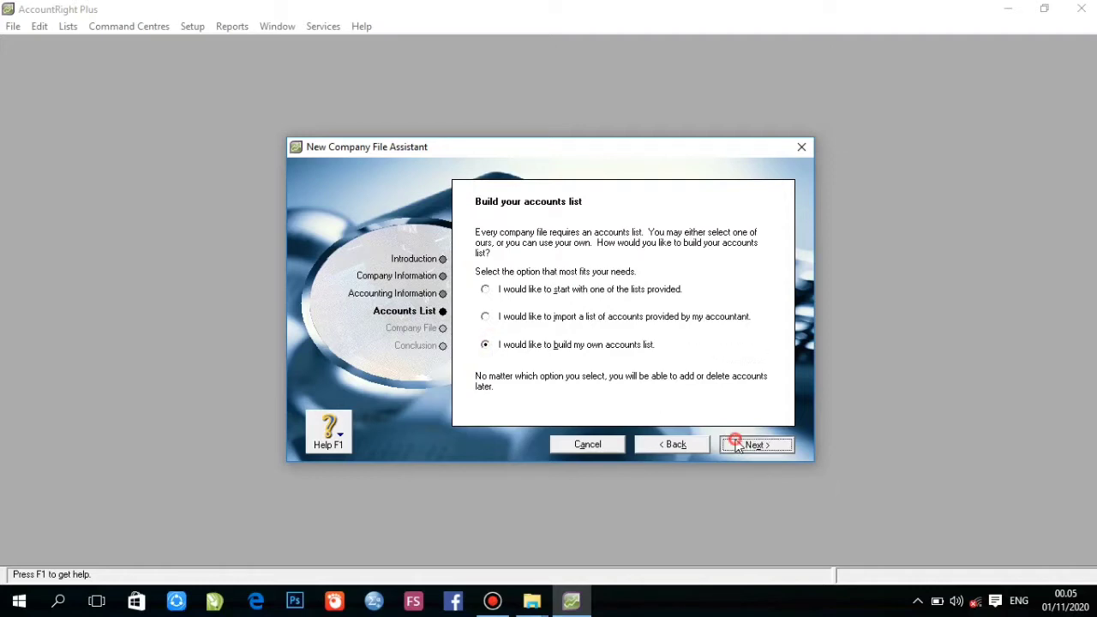
pyautogui.click(514, 362)
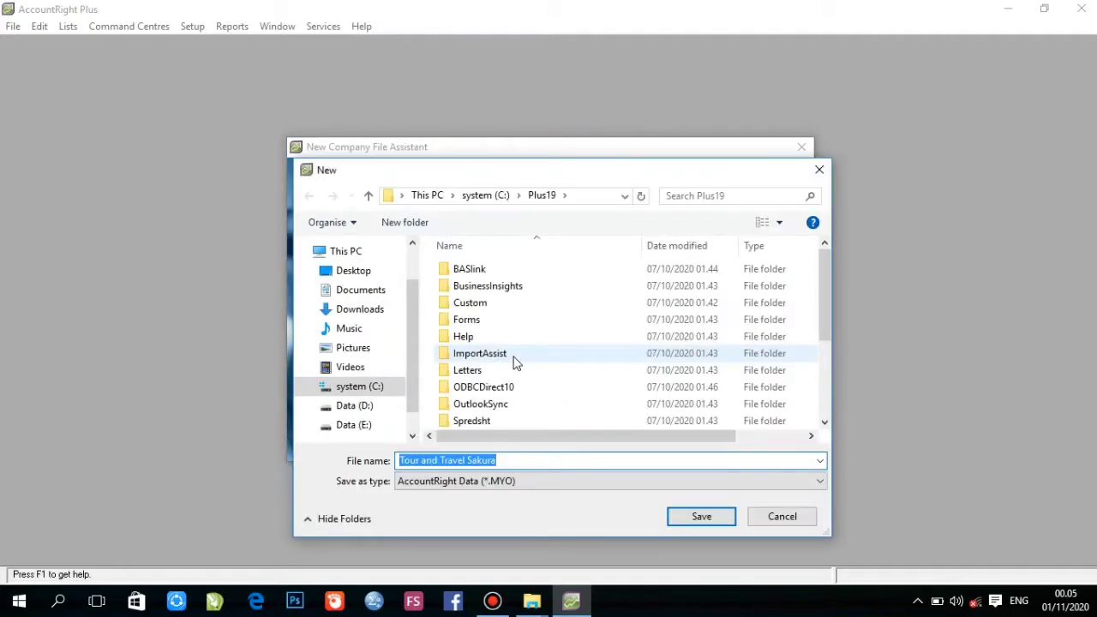
pyautogui.click(377, 290)
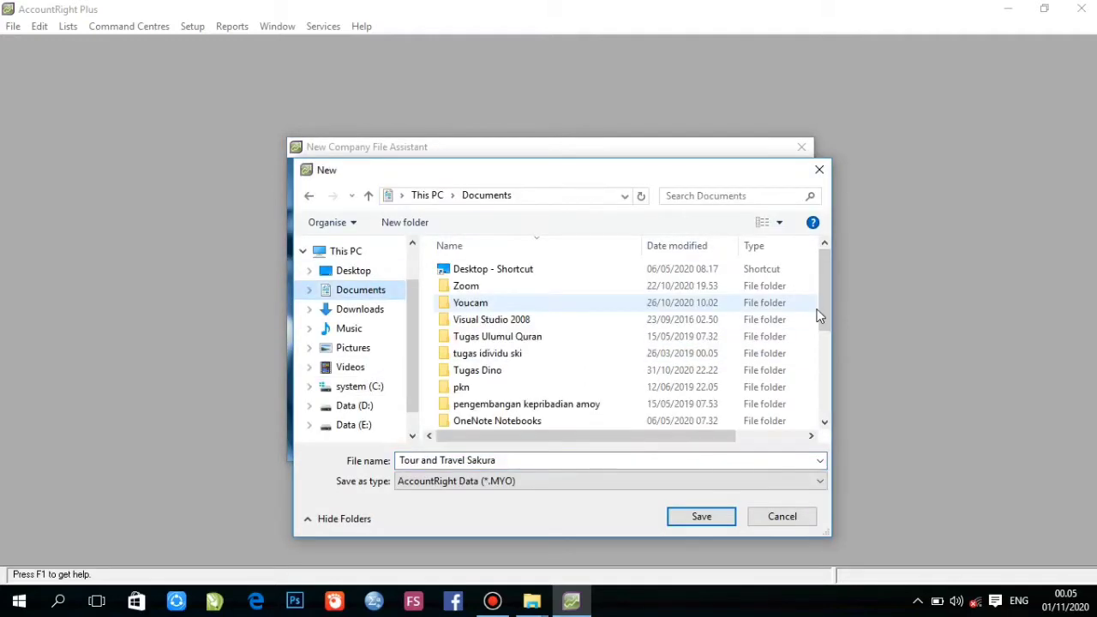
pyautogui.moveTo(825, 306); pyautogui.dragTo(826, 318)
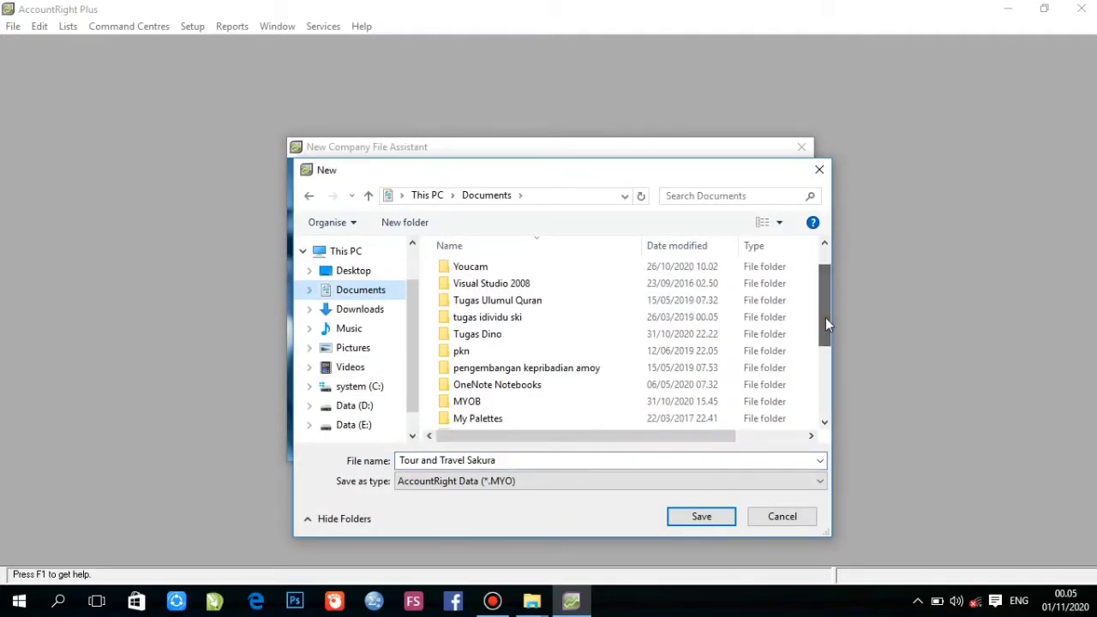
pyautogui.doubleClick(577, 340)
pyautogui.doubleClick(517, 375)
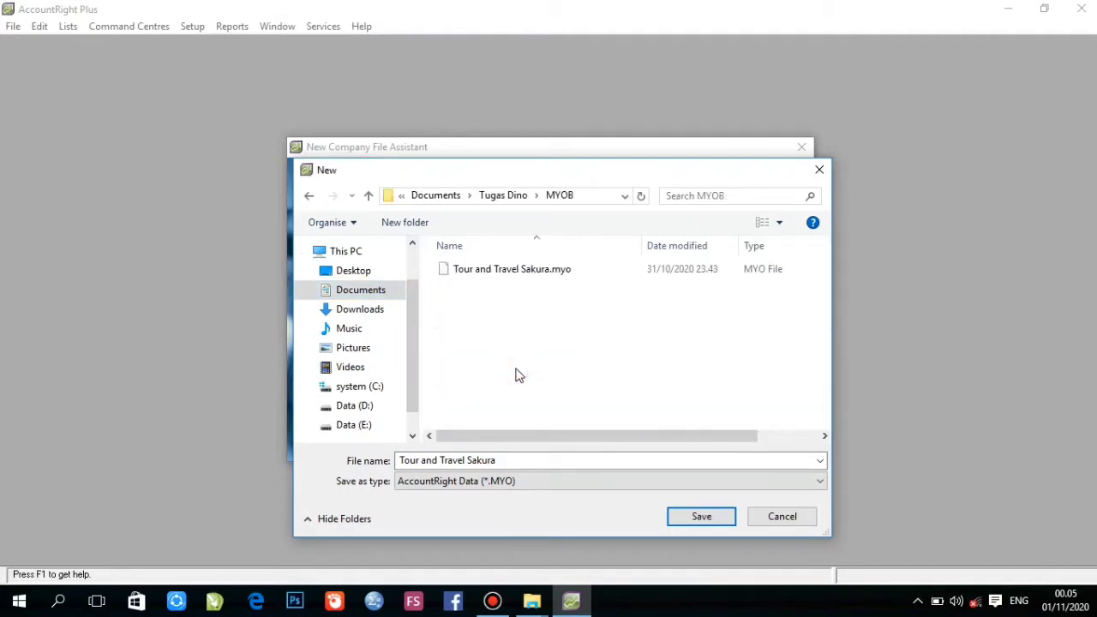
# Save the file as Tour and Travel Sakura, replacing the existing one, and reach the Command Centre
pyautogui.click(536, 273)
pyautogui.click(701, 518)
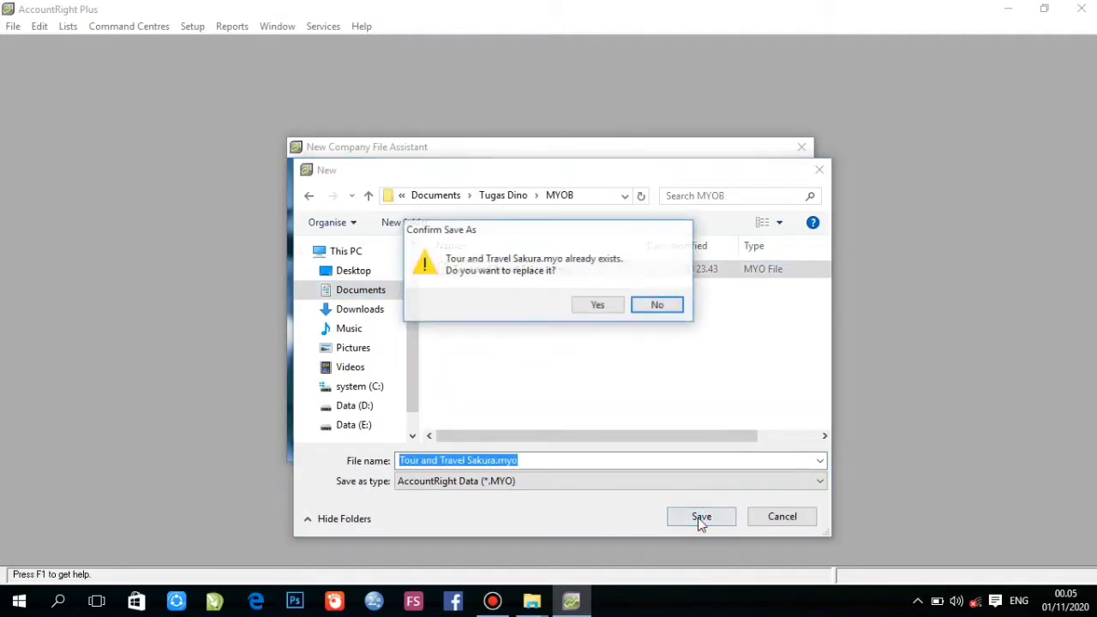
pyautogui.click(598, 305)
pyautogui.click(487, 373)
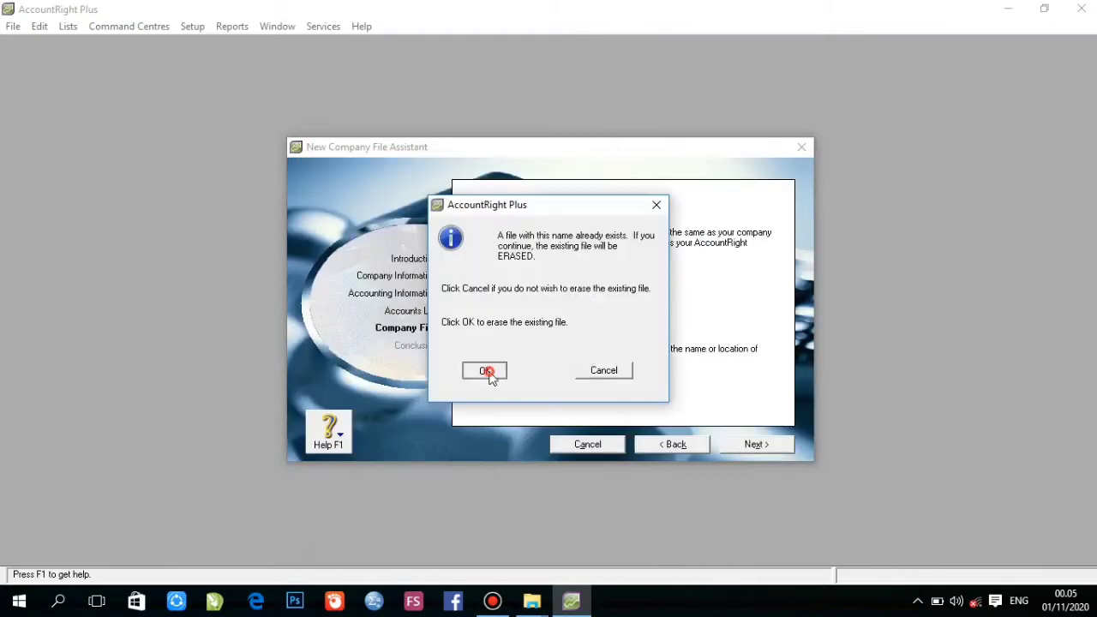
pyautogui.click(739, 444)
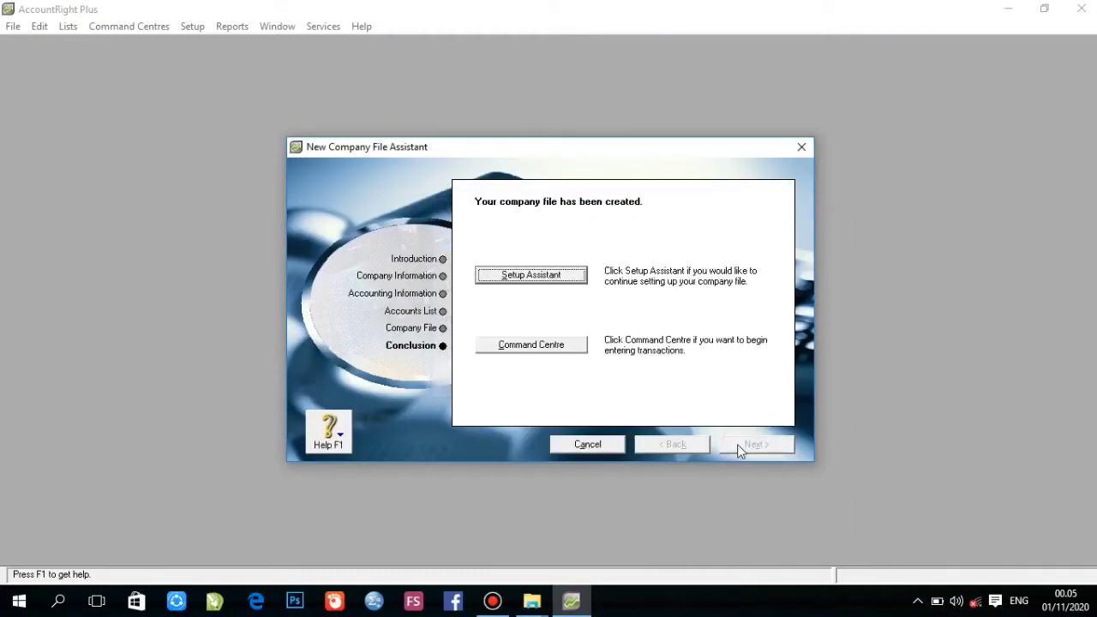
pyautogui.click(574, 350)
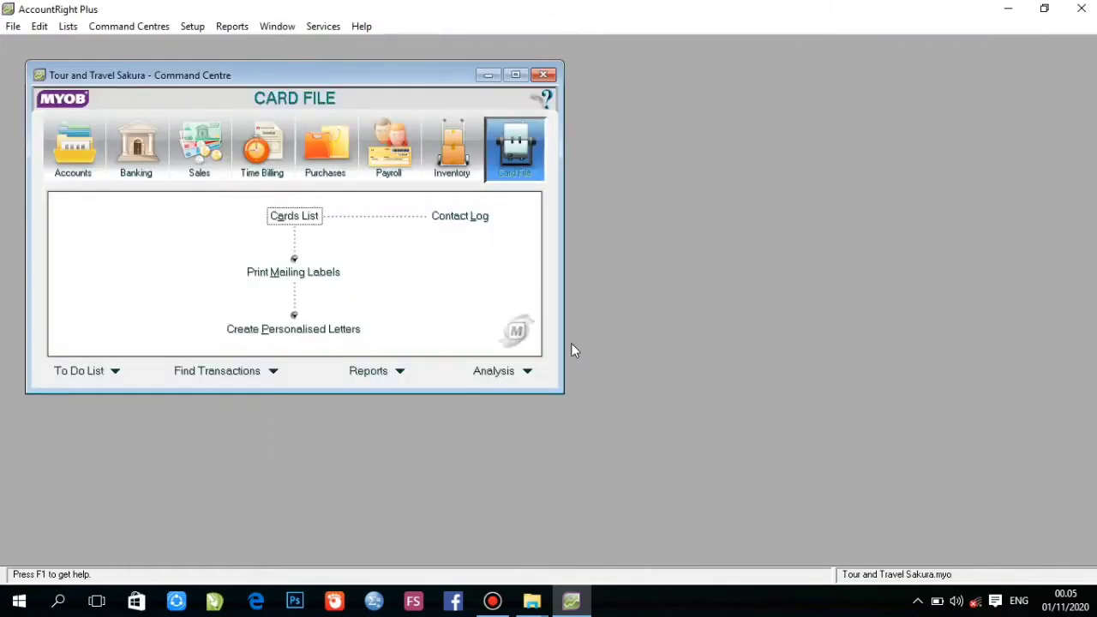
# Rename the 1-0000 Assets header account to Aktiva in the Accounts List
pyautogui.click(85, 139)
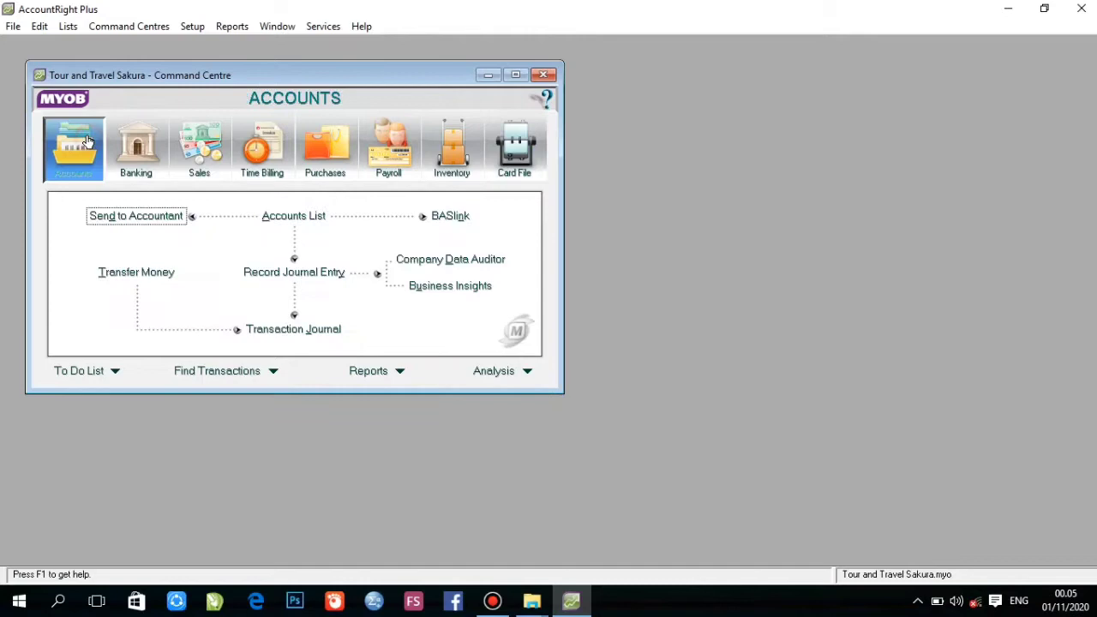
pyautogui.click(315, 219)
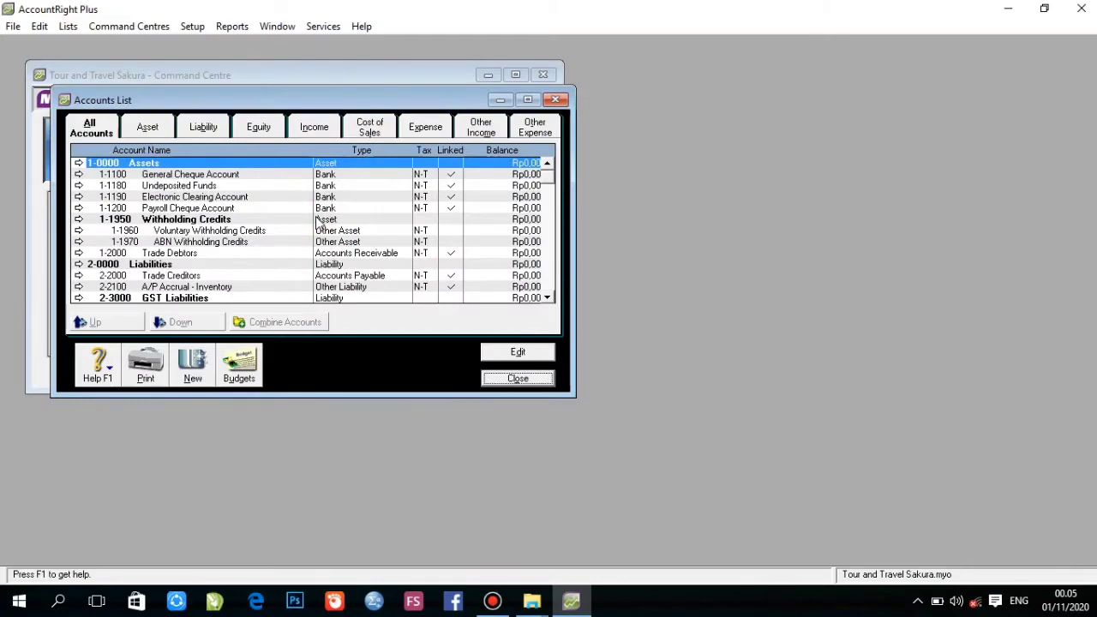
pyautogui.click(149, 127)
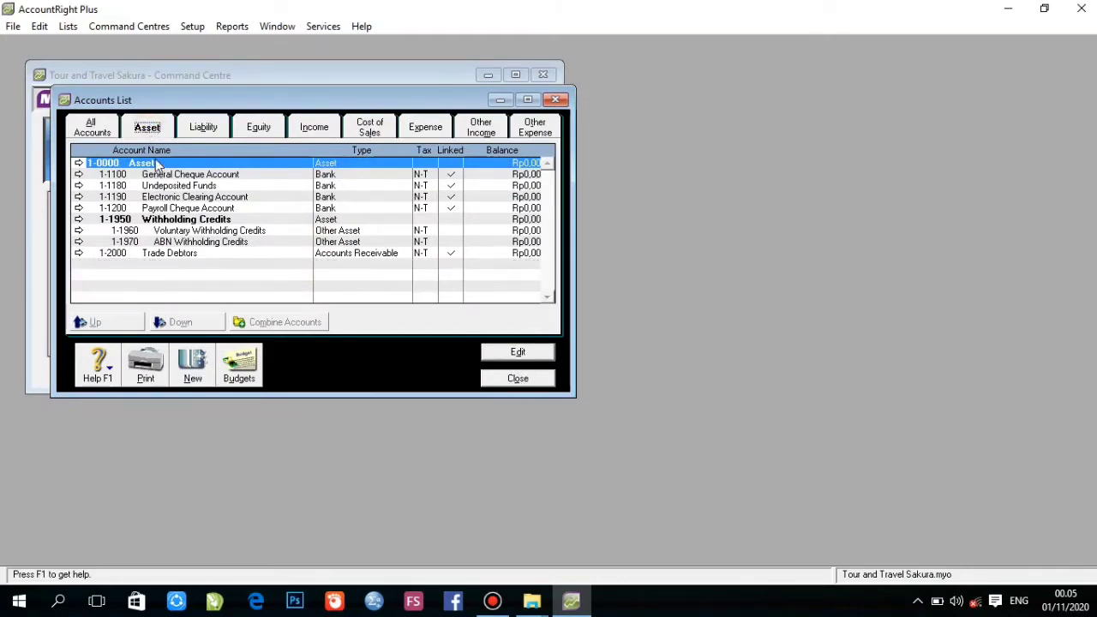
pyautogui.doubleClick(157, 163)
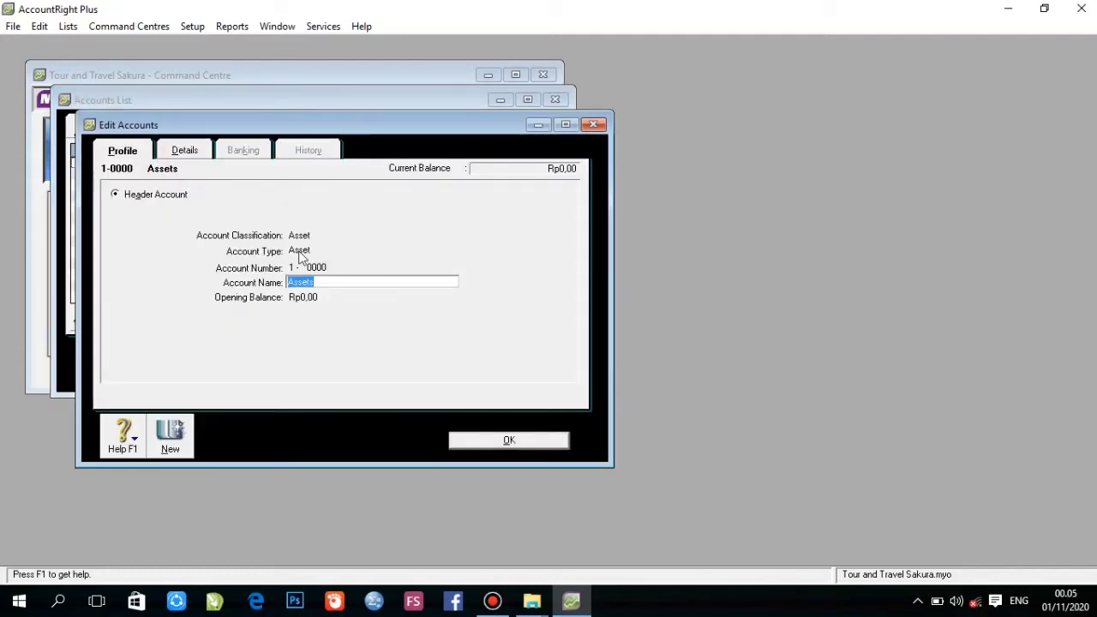
pyautogui.write('Aktiva')
pyautogui.click(475, 440)
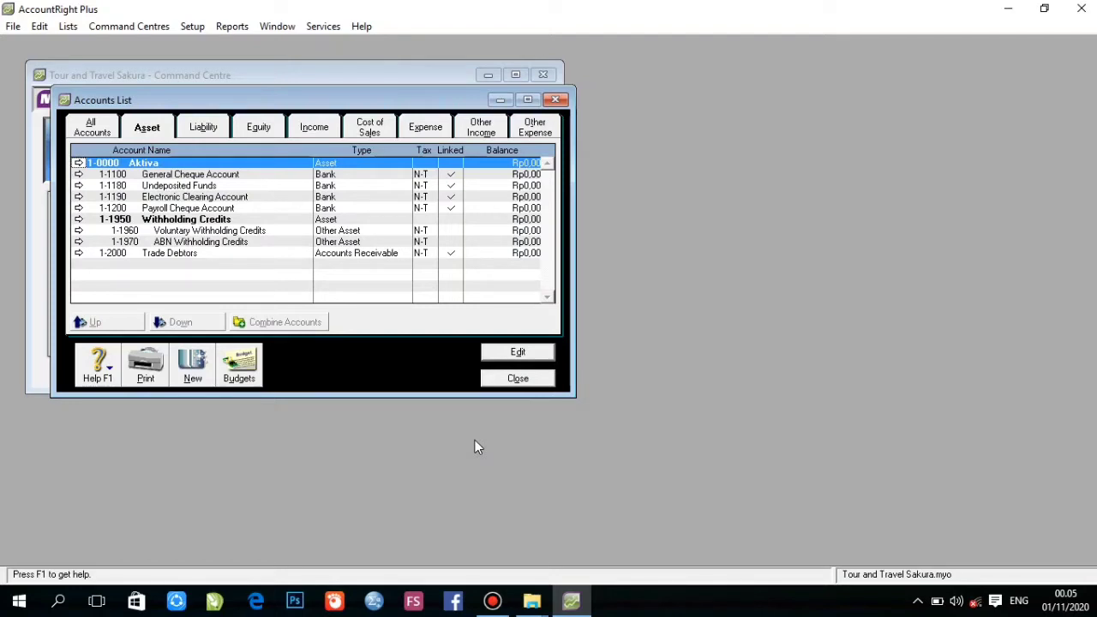
# Create a new header account numbered 1-1000 named Aktiva Lancar
pyautogui.click(199, 385)
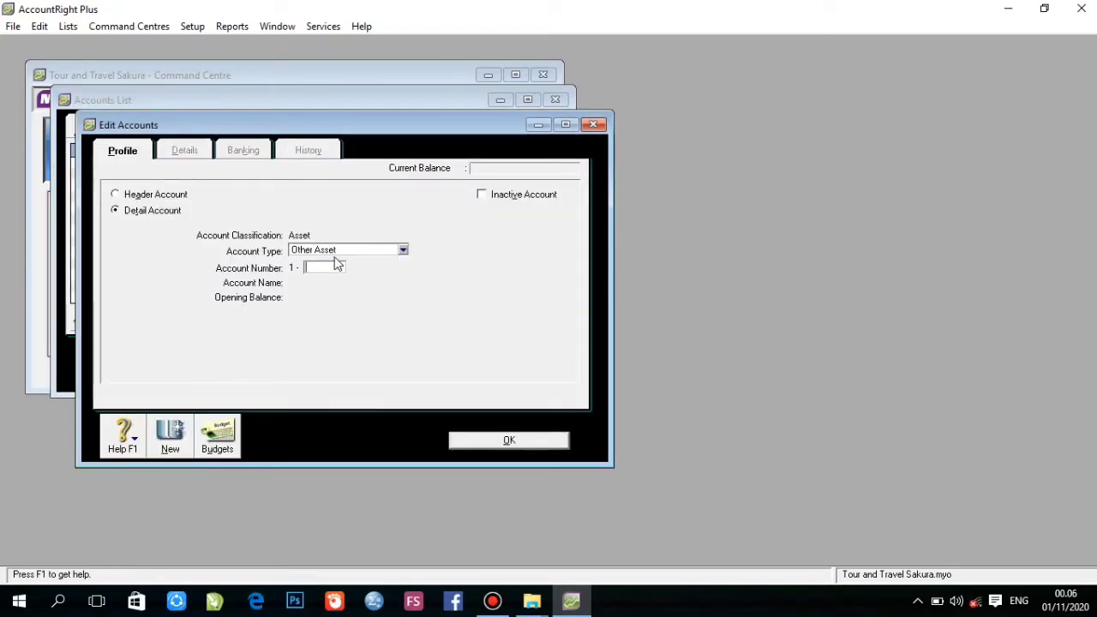
pyautogui.click(129, 197)
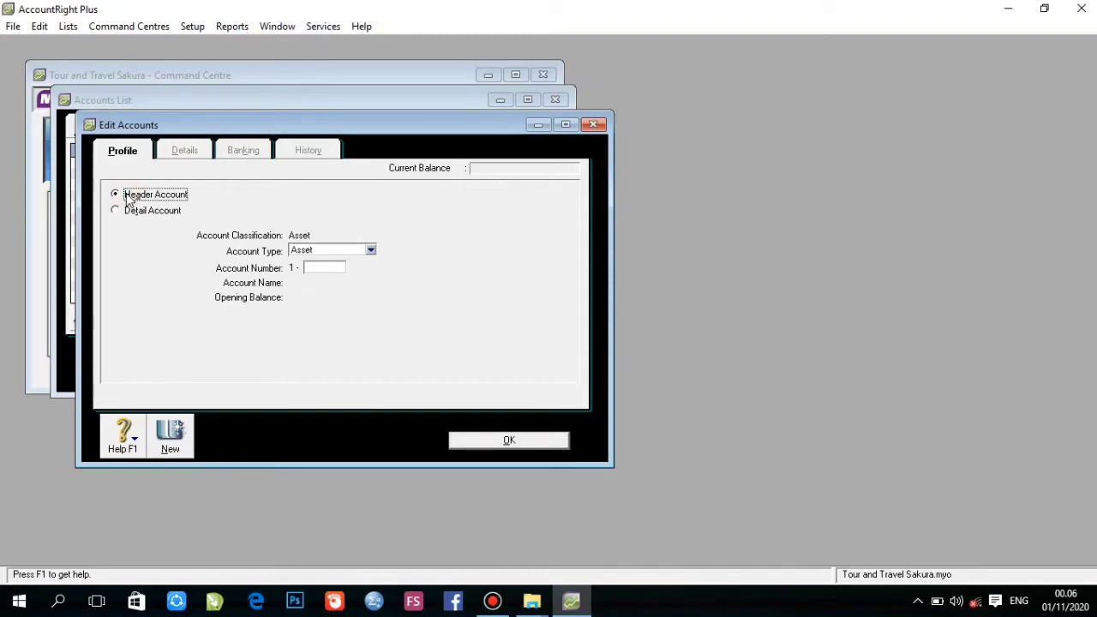
pyautogui.click(332, 268)
pyautogui.write('1000')
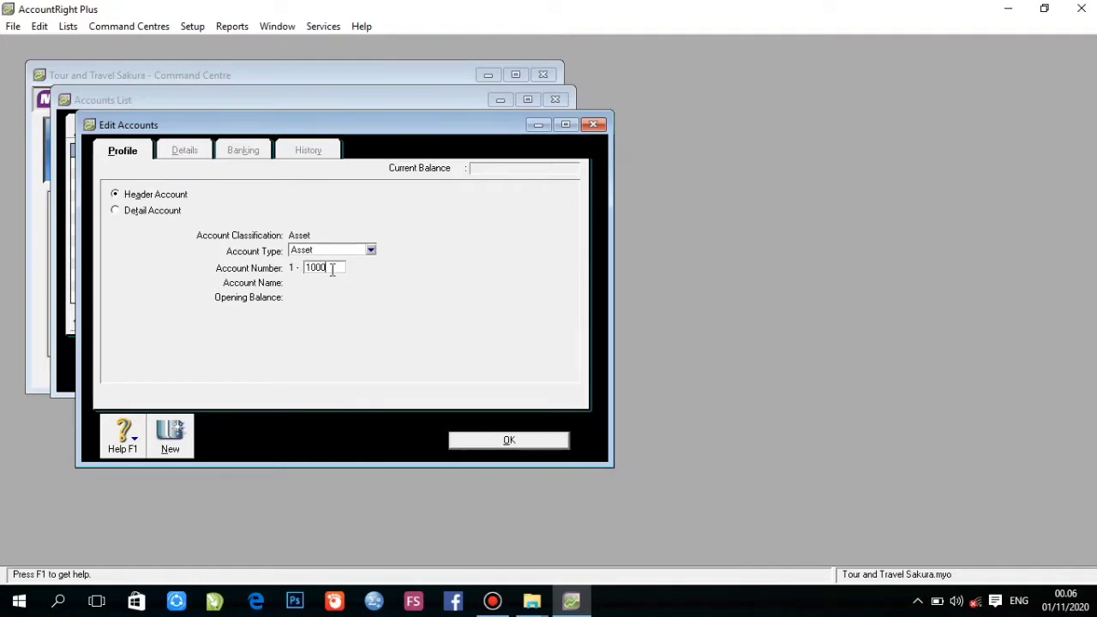
pyautogui.press('Tab')
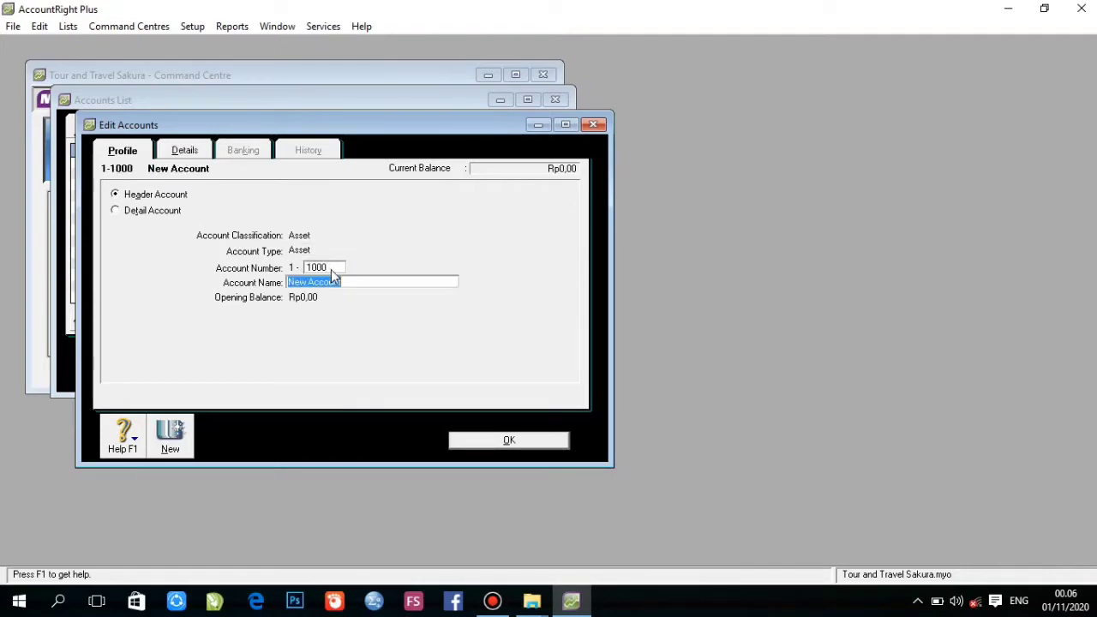
pyautogui.write('Akt')
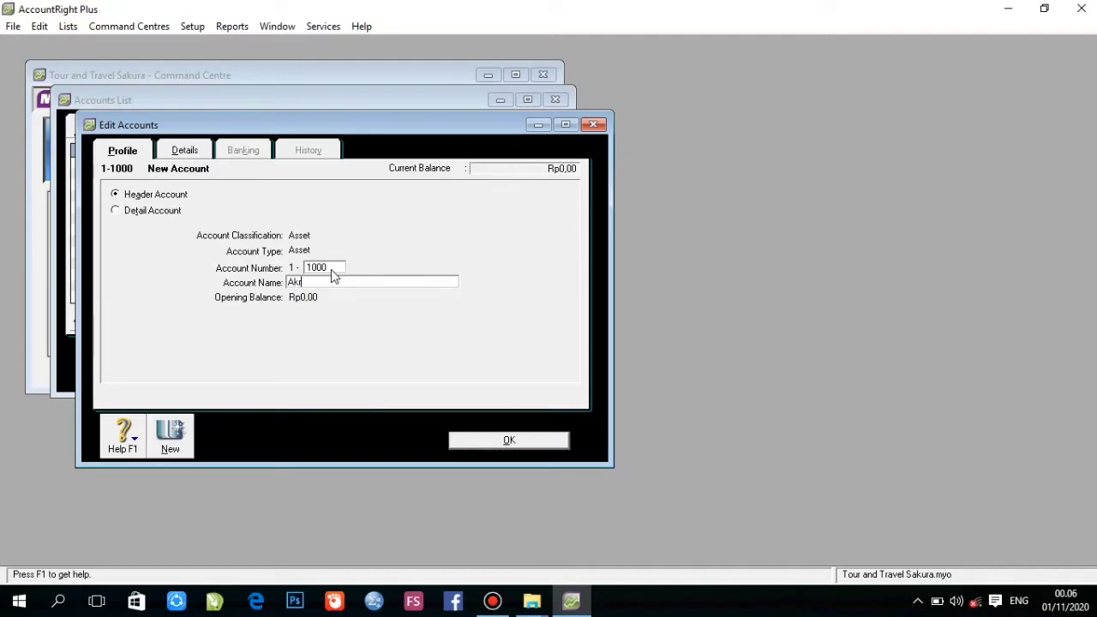
pyautogui.write('iva Lancar')
# Save Aktiva Lancar and indent General Cheque, Undeposited Funds, Electronic Clearing and Payroll Cheque accounts under it
pyautogui.click(504, 442)
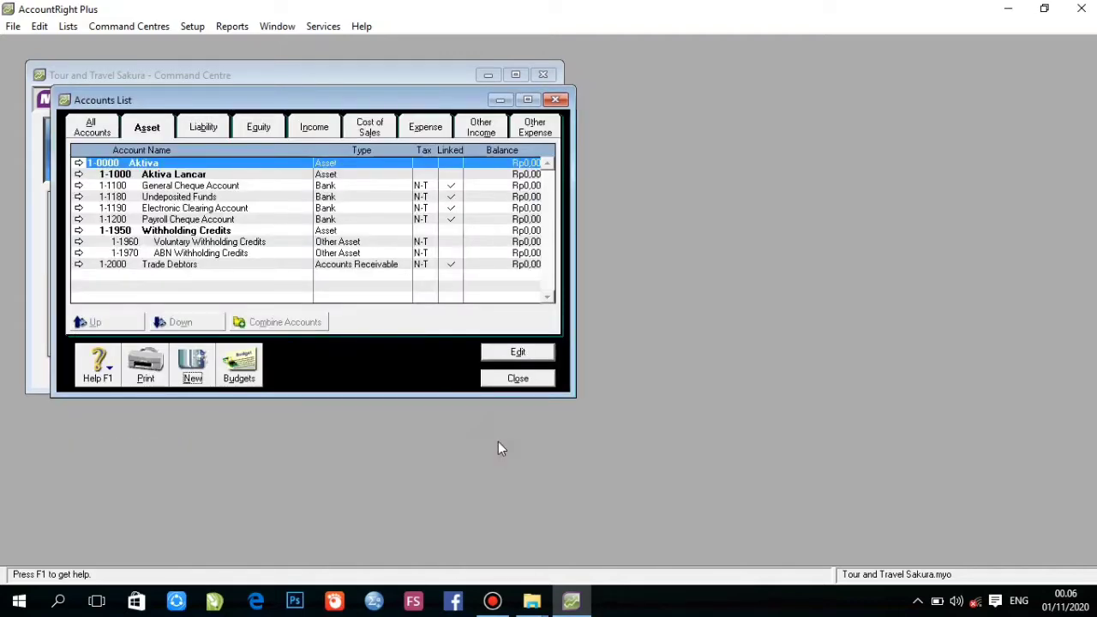
pyautogui.click(183, 187)
pyautogui.hotkey('alt', 'w')
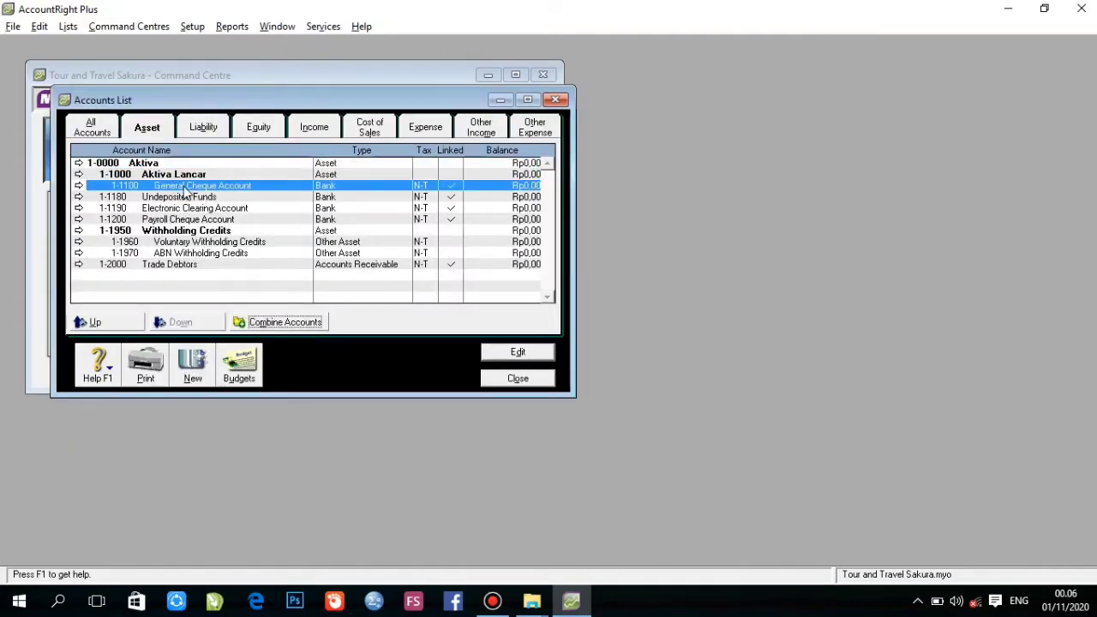
pyautogui.click(186, 196)
pyautogui.hotkey('alt', 'w')
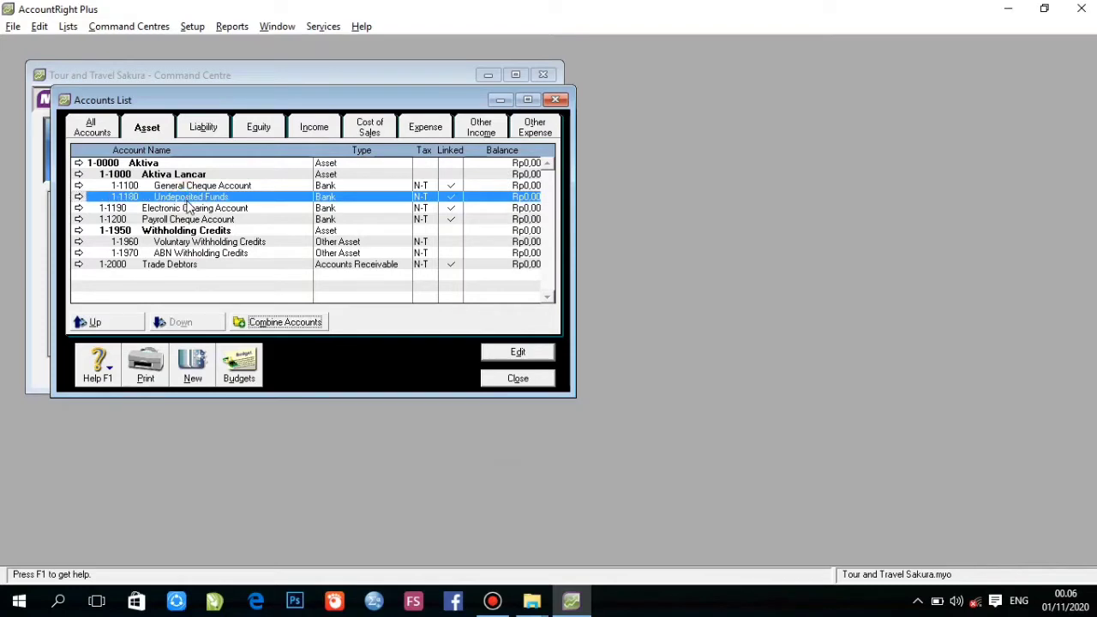
pyautogui.click(189, 211)
pyautogui.hotkey('alt', 'w')
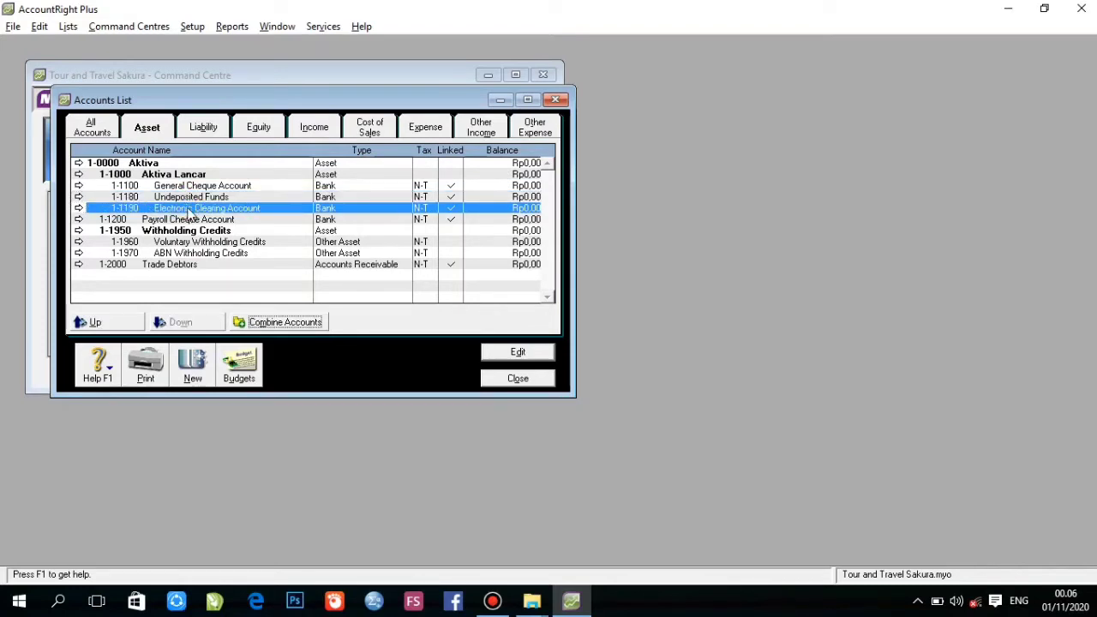
pyautogui.click(189, 221)
pyautogui.hotkey('alt', 'w')
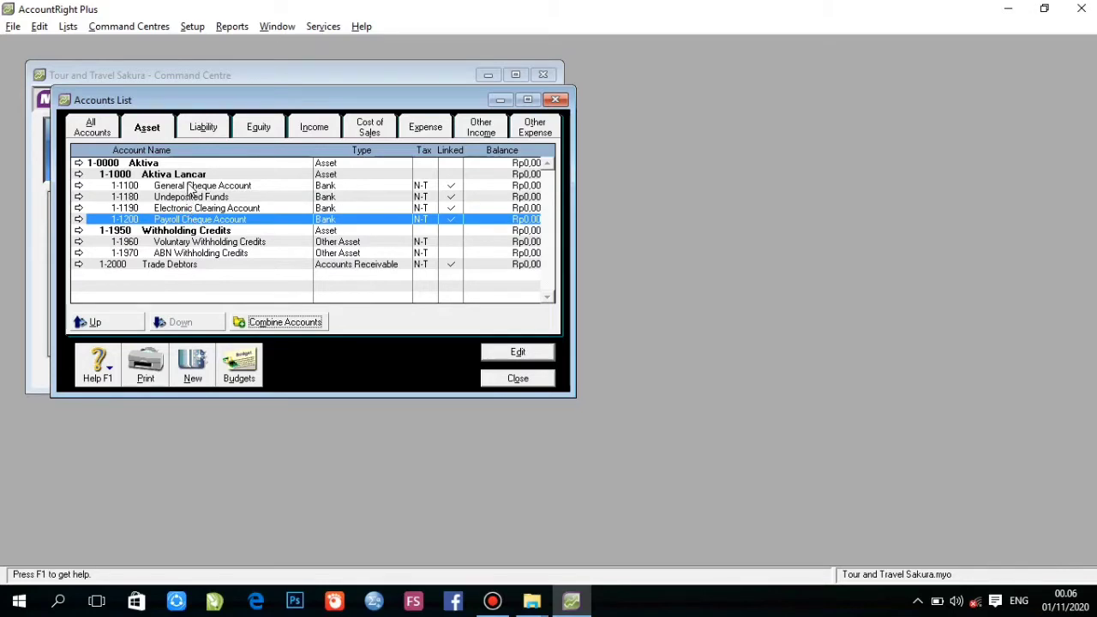
# Rename General Cheque Account to Kas di Tangan and Payroll Cheque Account to Rekening di BCA
pyautogui.doubleClick(187, 185)
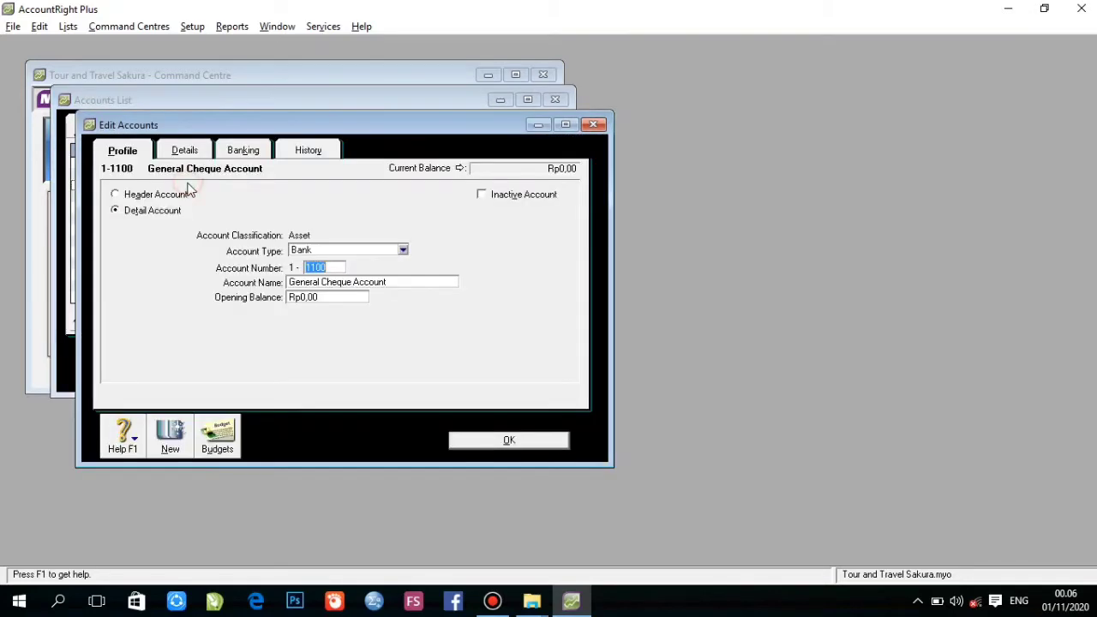
pyautogui.click(340, 286)
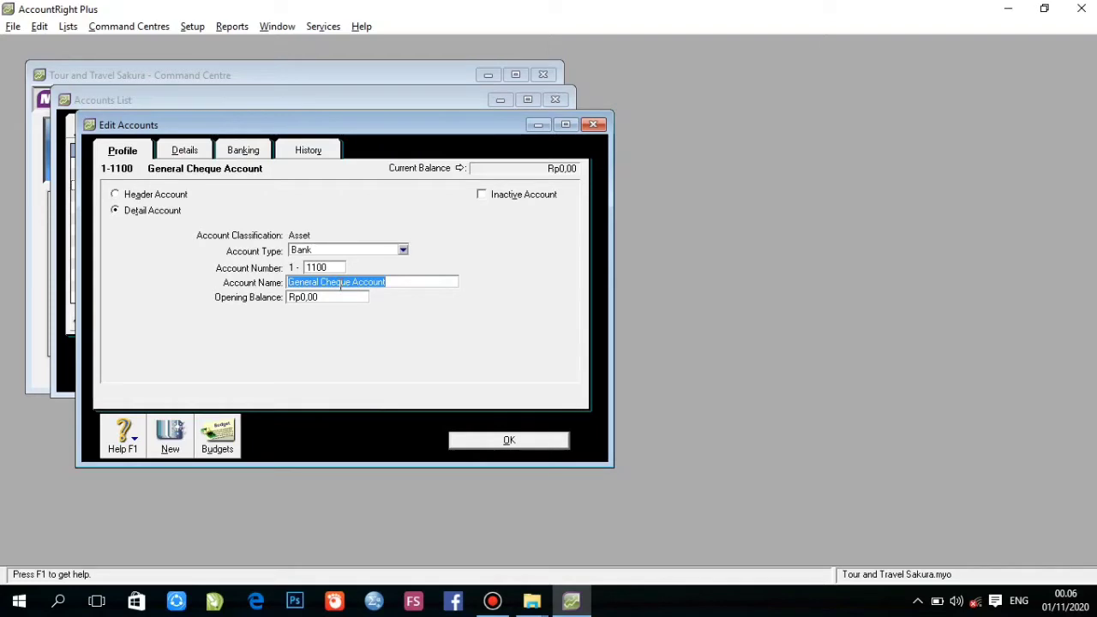
pyautogui.write('K')
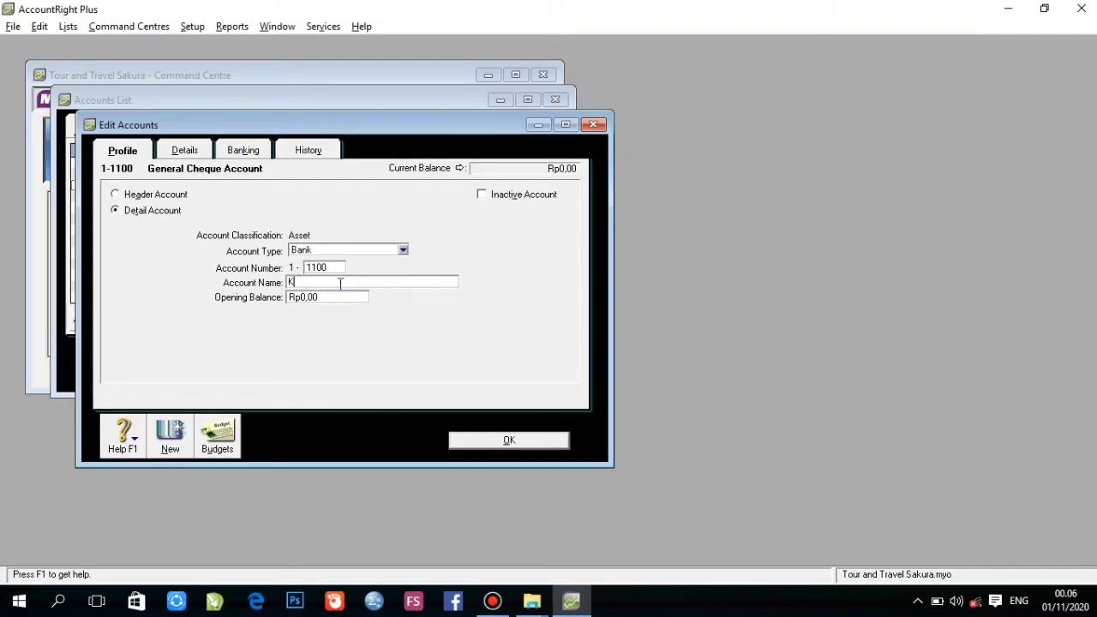
pyautogui.write('as di Tangan')
pyautogui.click(533, 440)
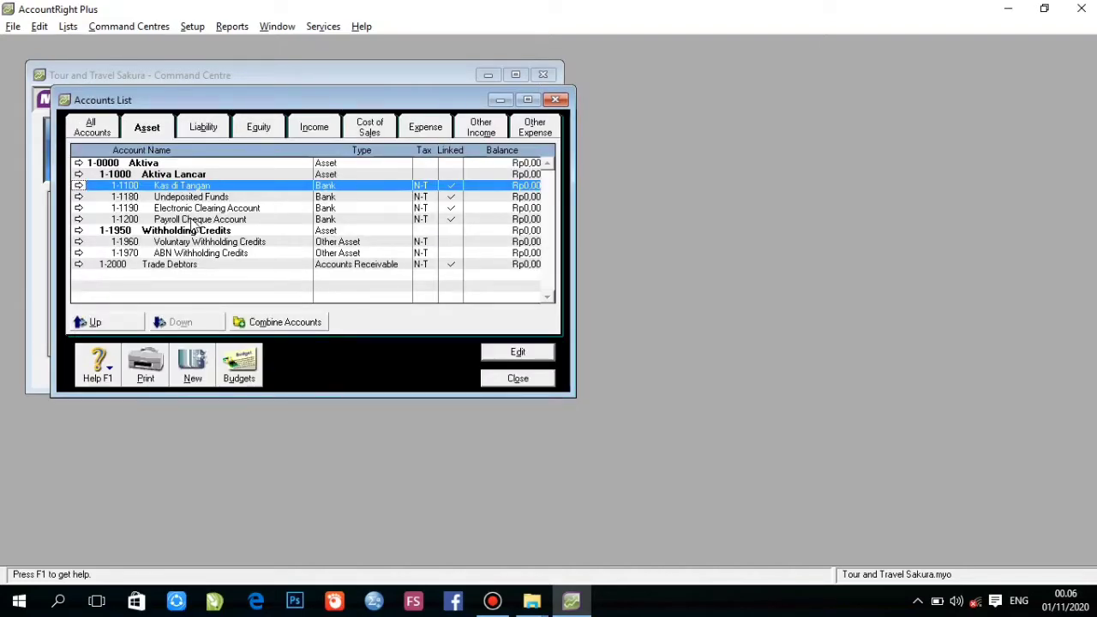
pyautogui.doubleClick(194, 221)
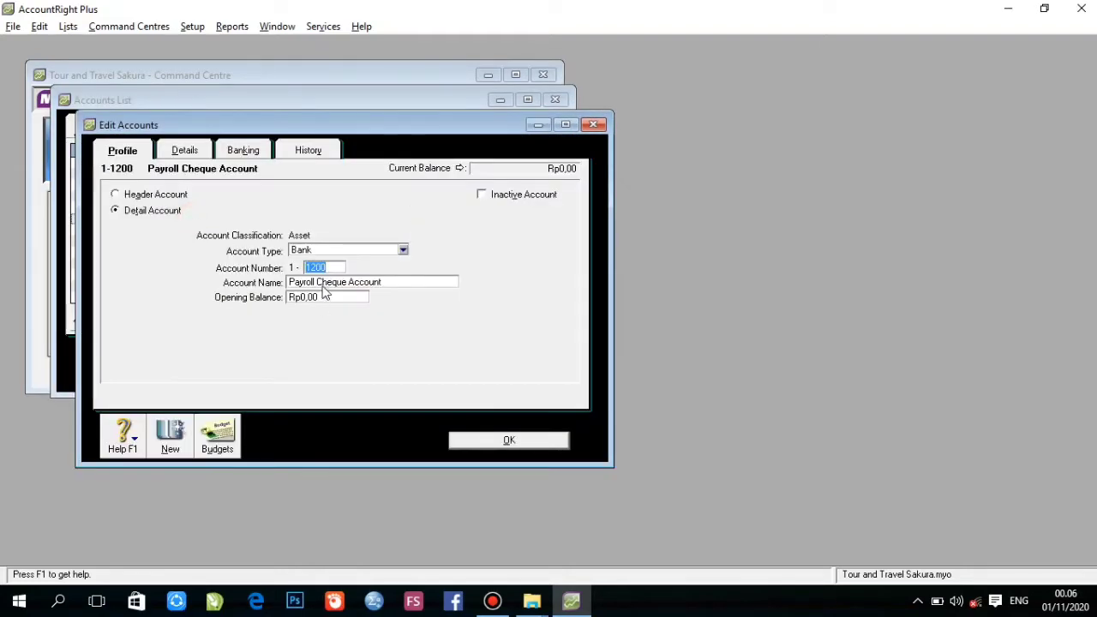
pyautogui.click(324, 285)
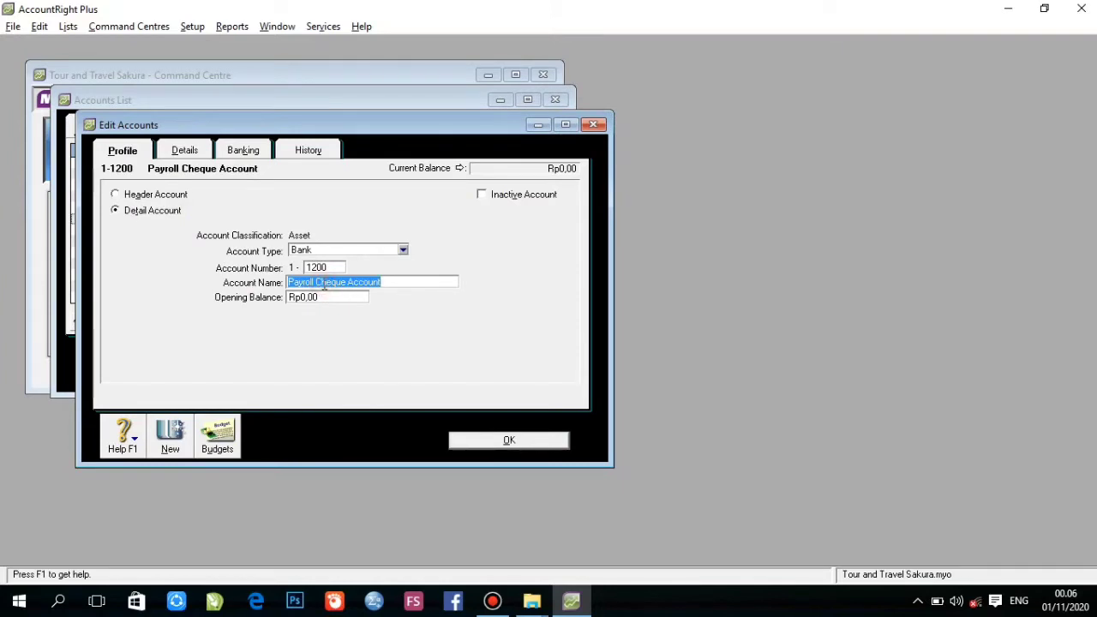
pyautogui.write('Rekening')
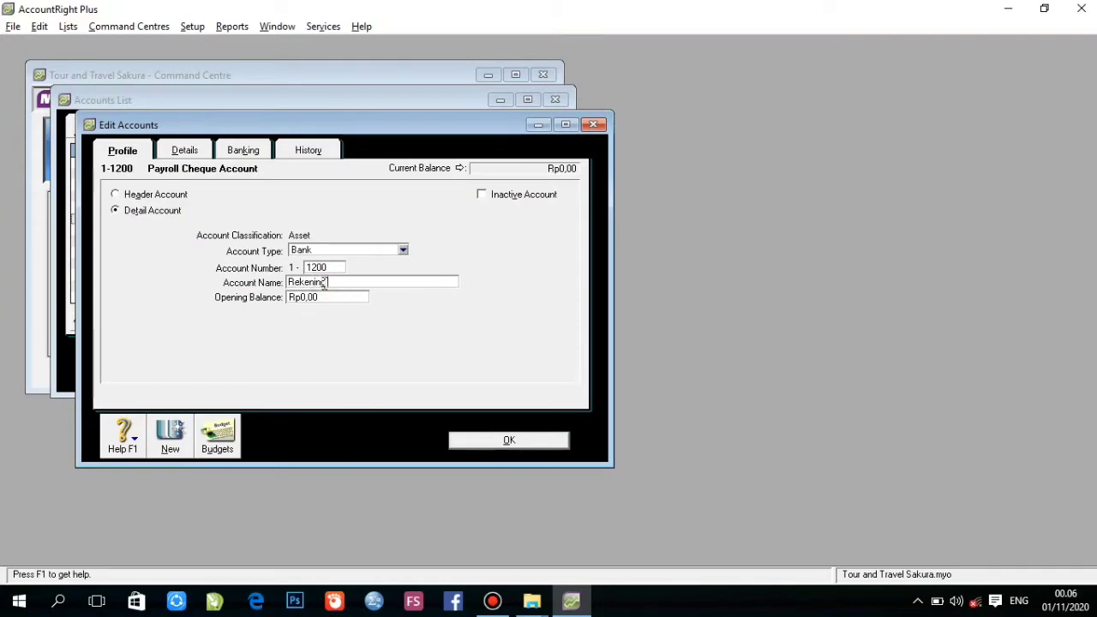
pyautogui.write(' di BCA')
pyautogui.click(485, 441)
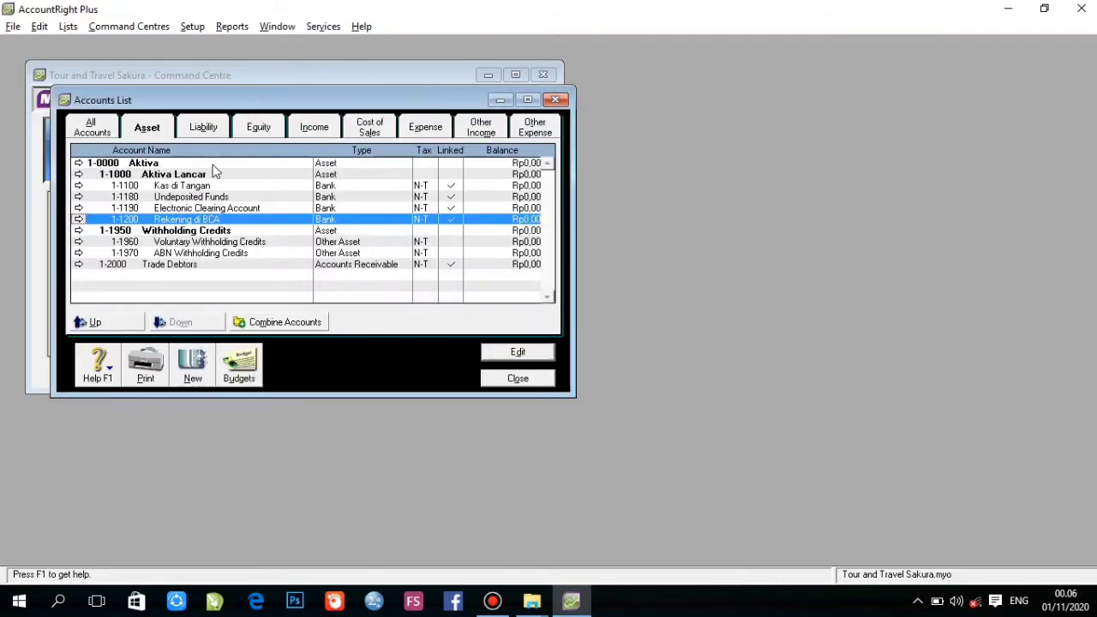
# Change Undeposited Funds to account 1-1300 Rekening di BNI
pyautogui.doubleClick(205, 197)
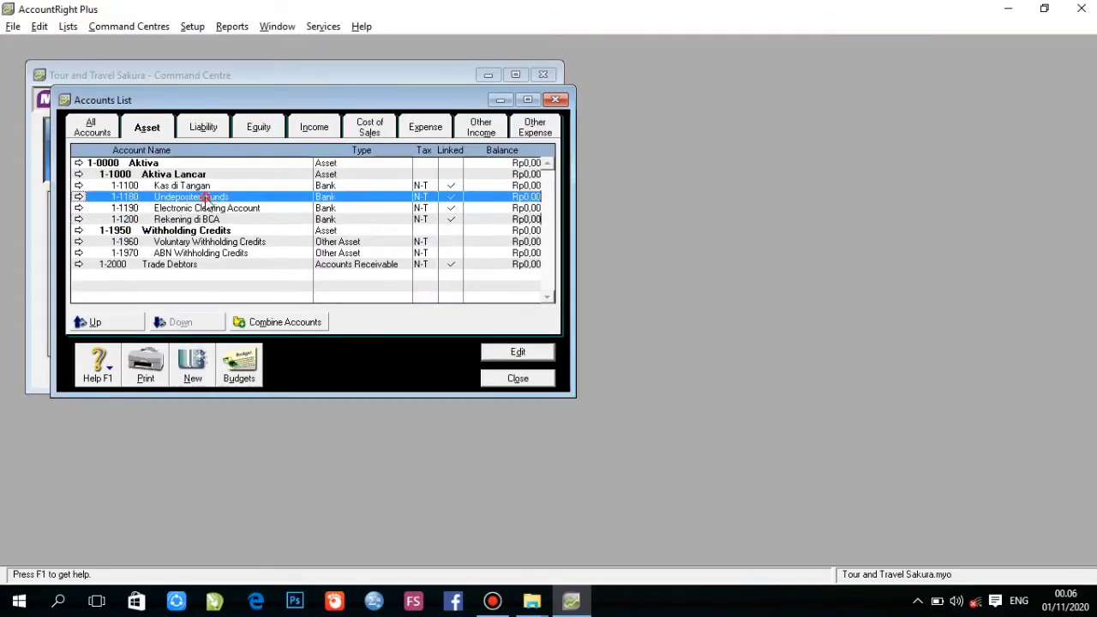
pyautogui.write('1300')
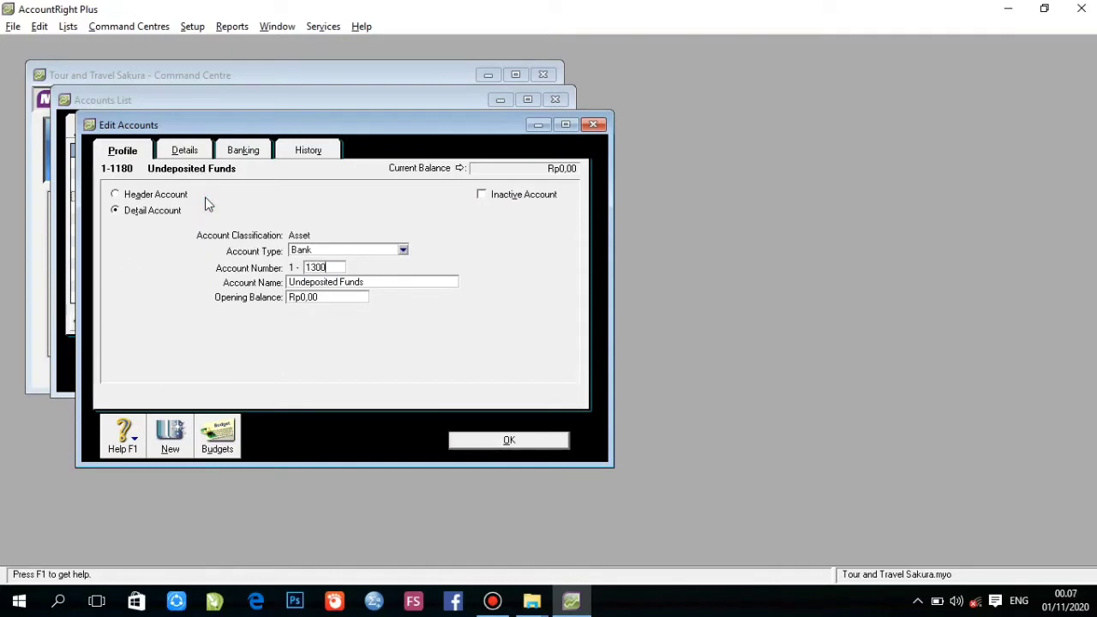
pyautogui.press('Tab')
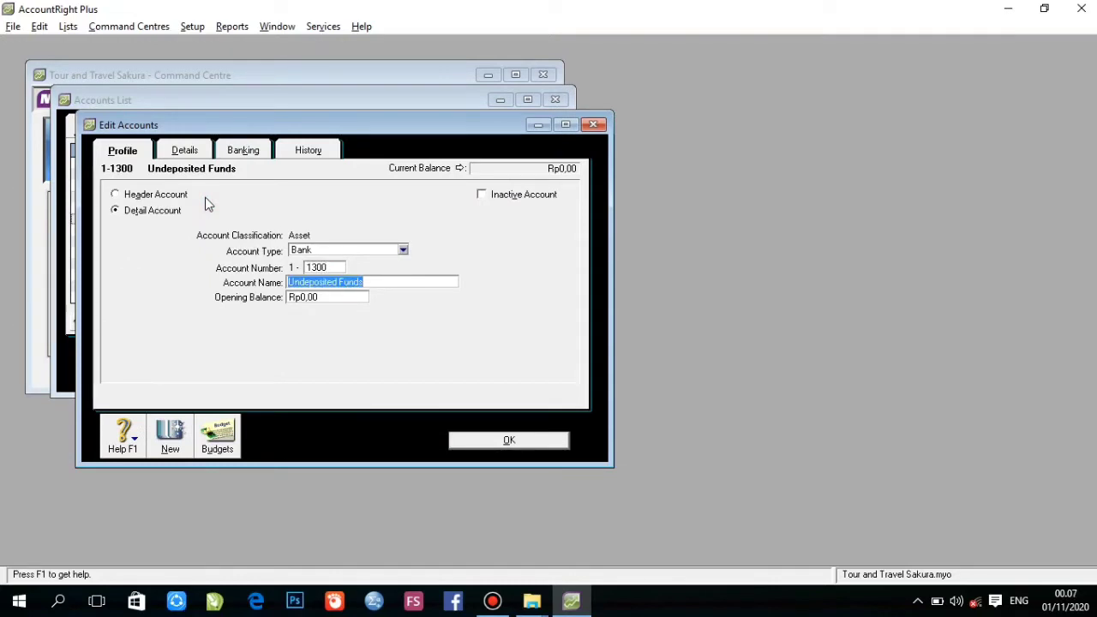
pyautogui.write('Rek')
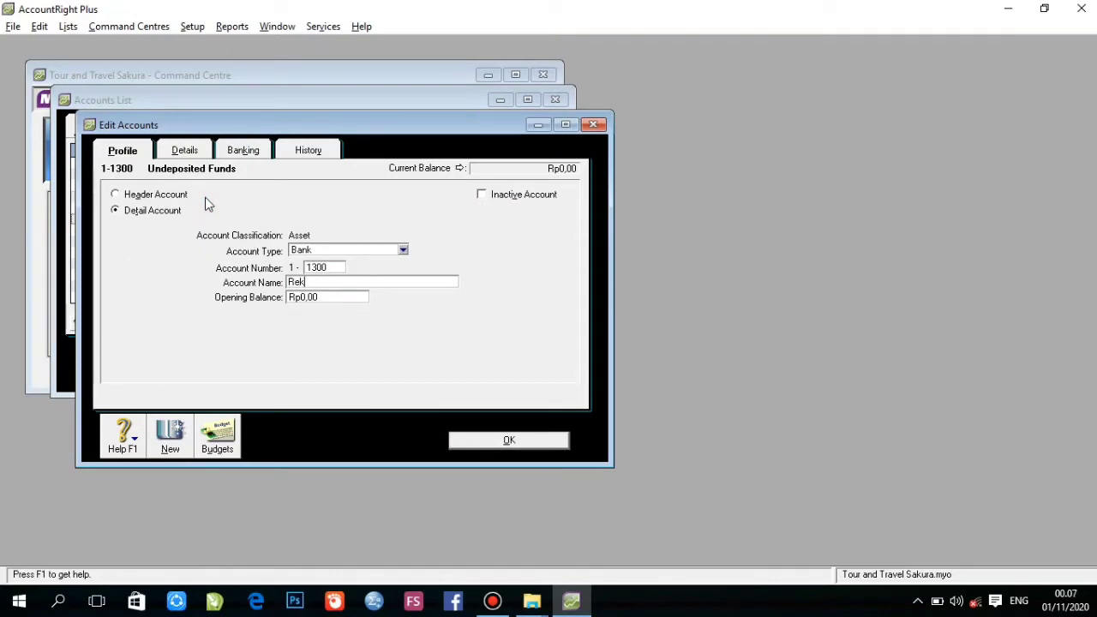
pyautogui.write('ening di BNI')
pyautogui.click(487, 441)
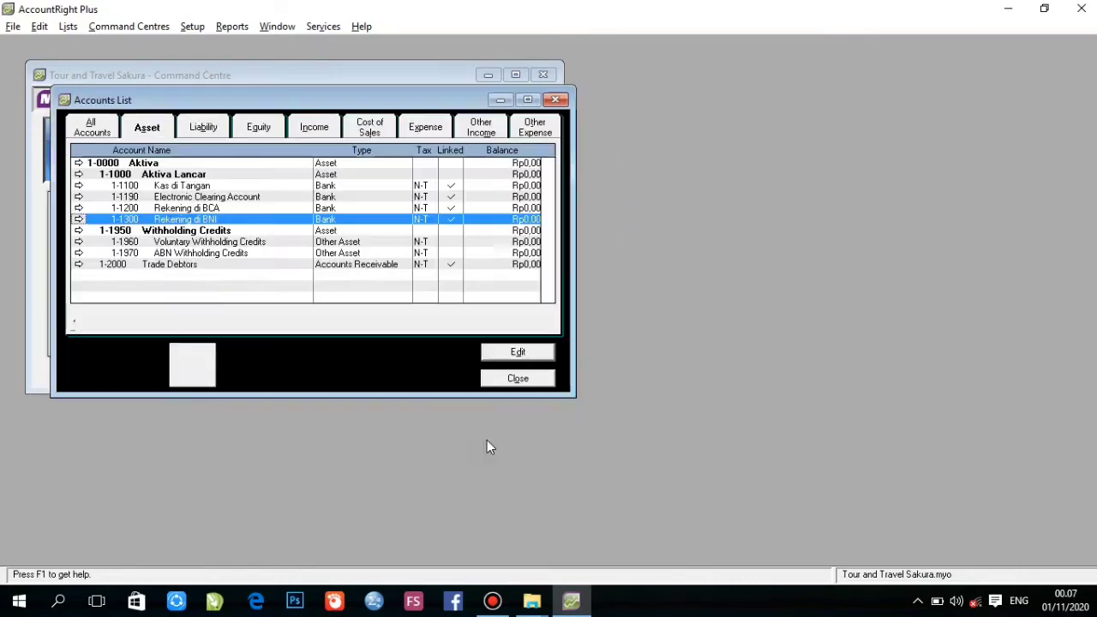
# Renumber the Electronic Clearing Account to 1-4900
pyautogui.doubleClick(151, 200)
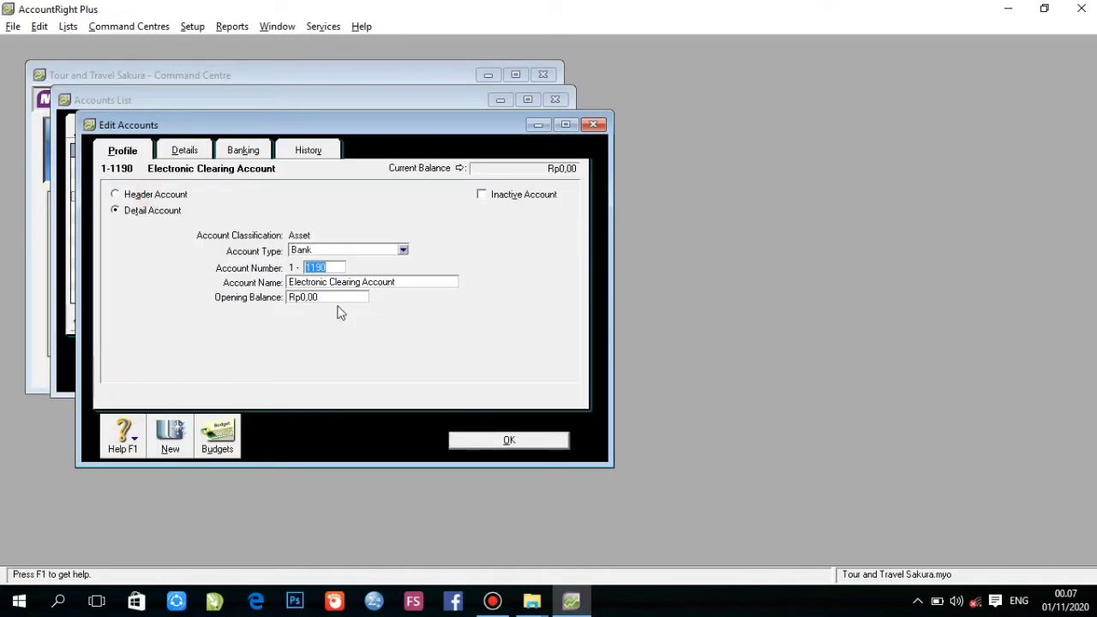
pyautogui.click(327, 268)
pyautogui.press('BackSpace')
pyautogui.press('BackSpace')
pyautogui.press('BackSpace')
pyautogui.write('900')
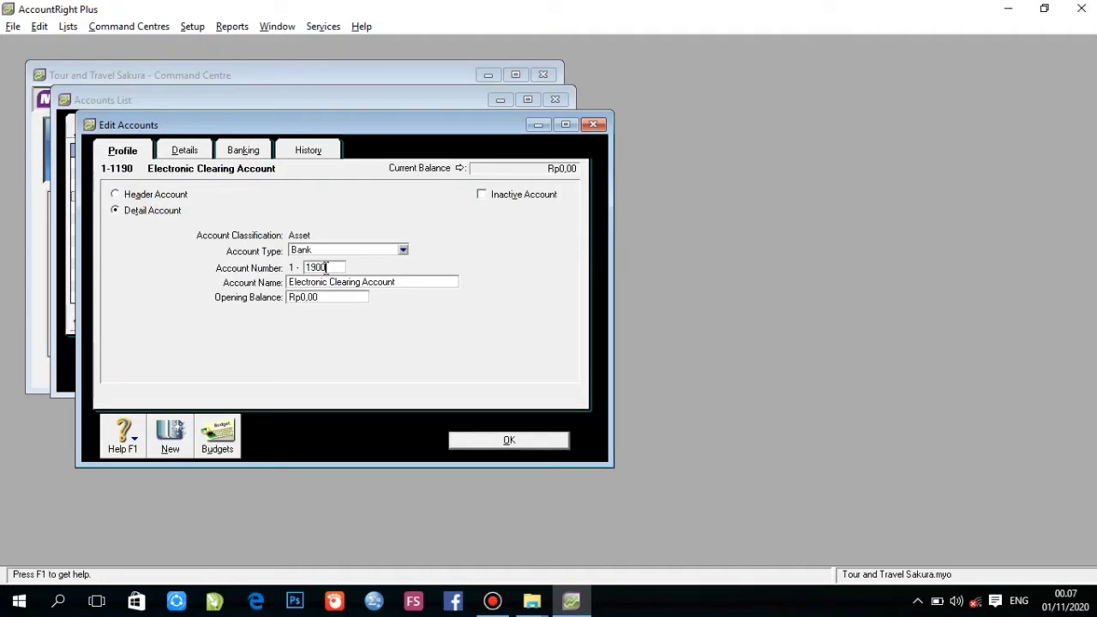
pyautogui.click(473, 440)
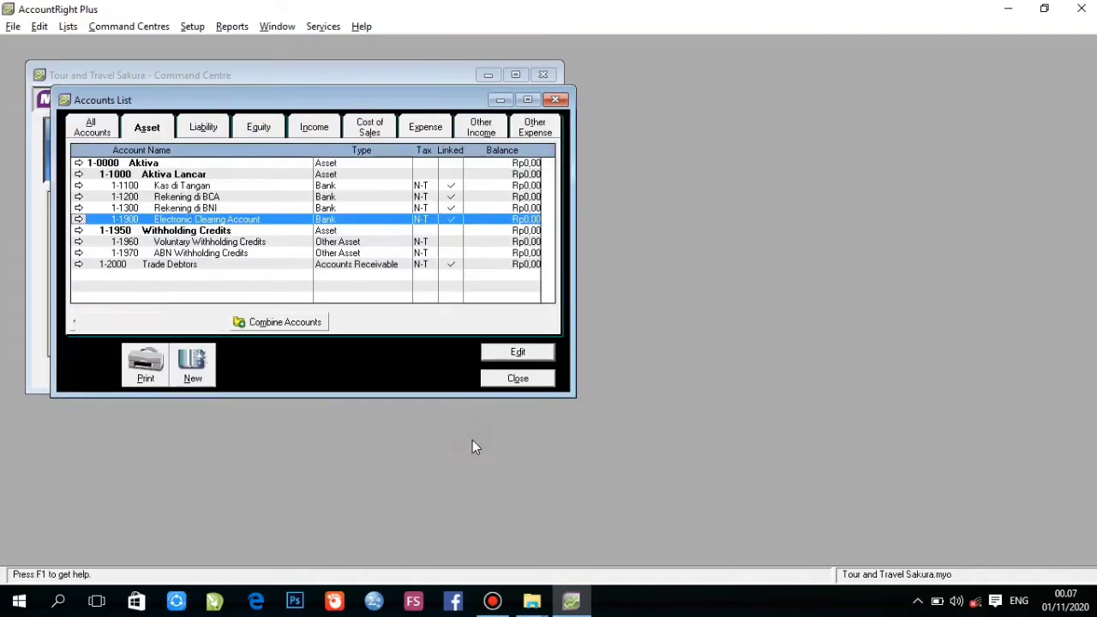
pyautogui.doubleClick(208, 220)
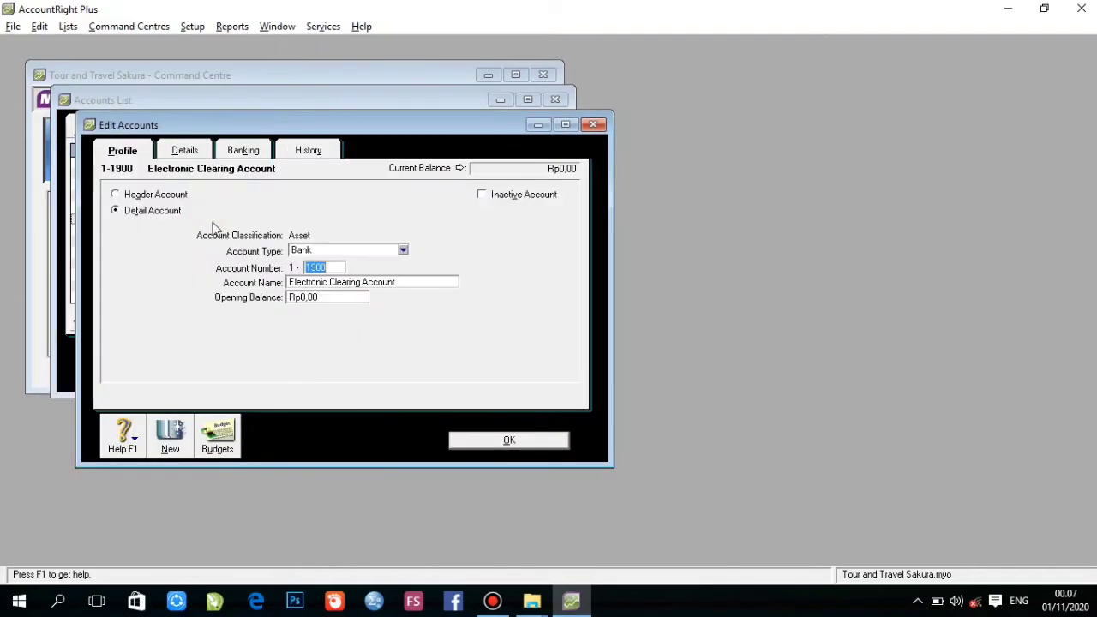
pyautogui.click(310, 267)
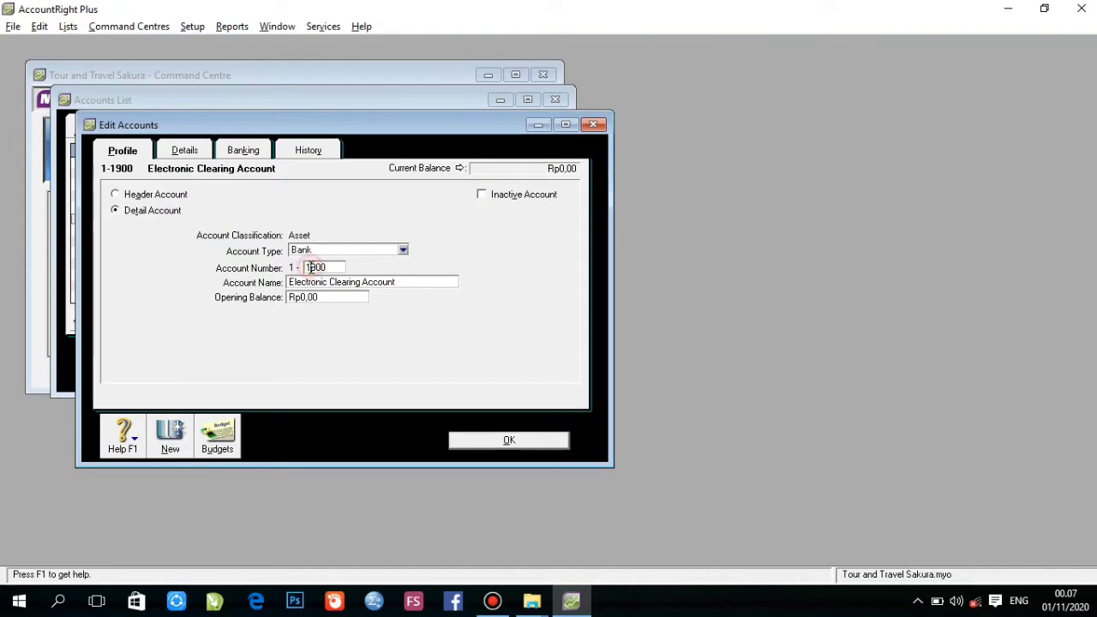
pyautogui.press('BackSpace')
pyautogui.write('4')
pyautogui.click(505, 441)
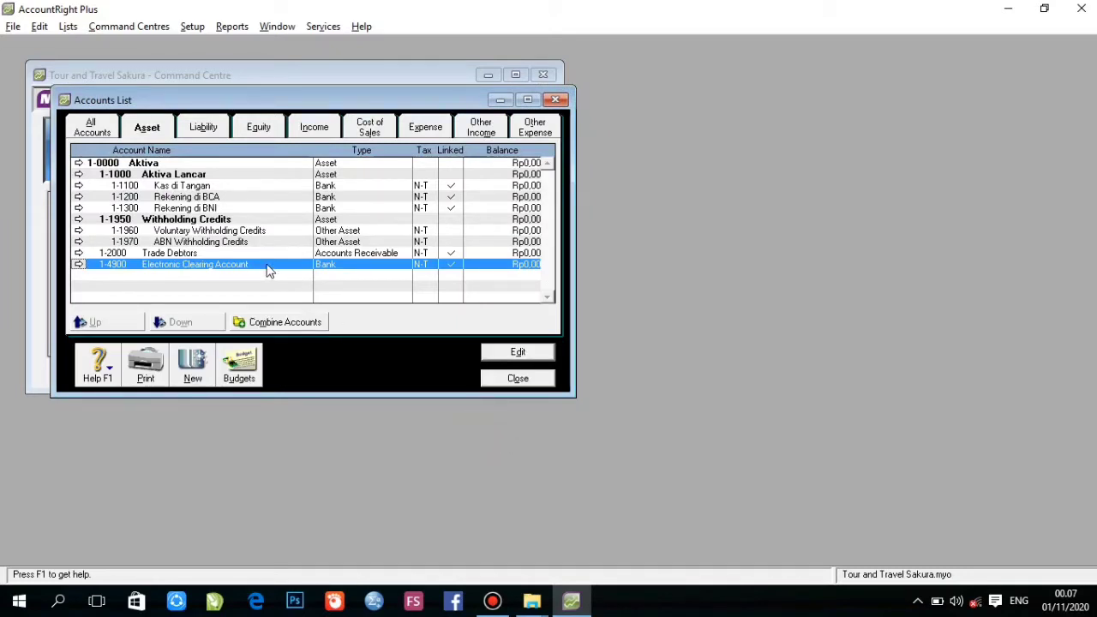
# Change Trade Debtors to account 1-1400 Piutang Usaha
pyautogui.doubleClick(222, 252)
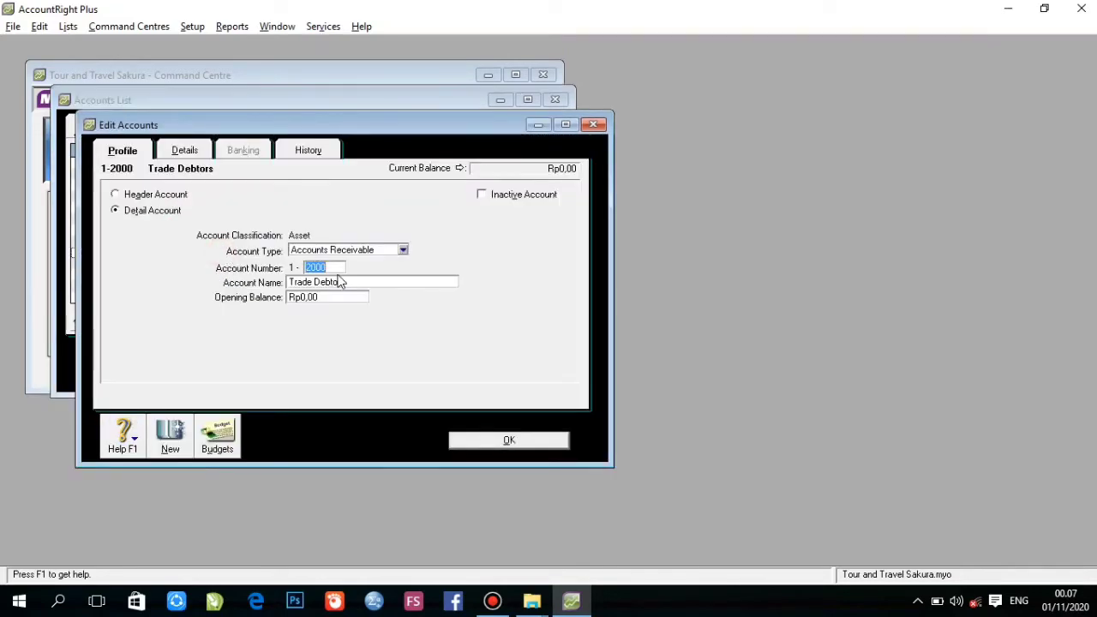
pyautogui.write('1400')
pyautogui.press('Tab')
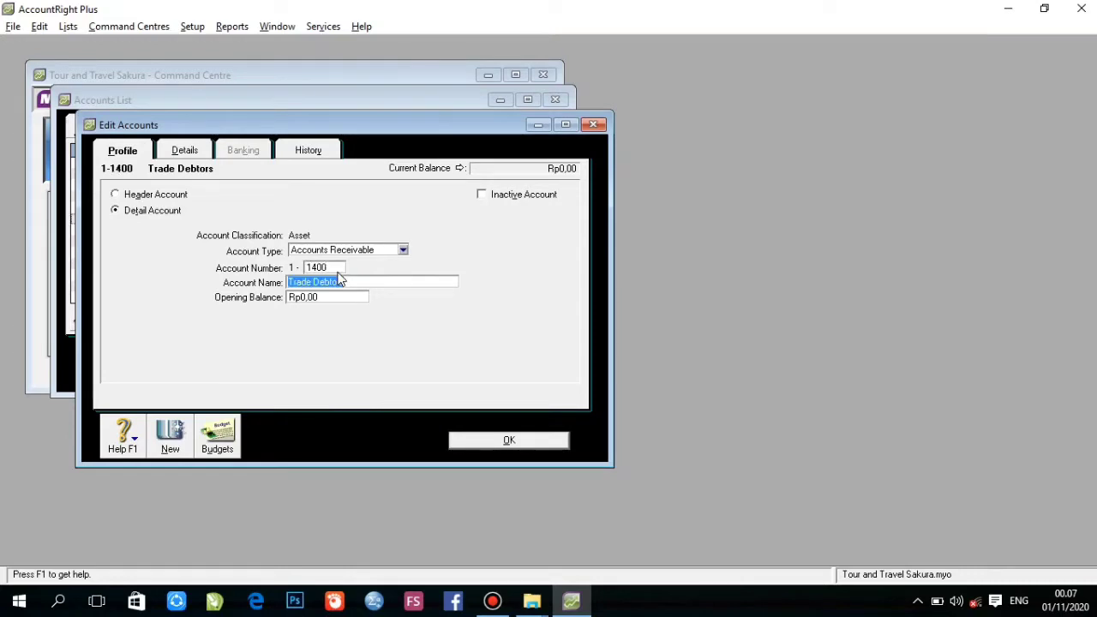
pyautogui.write('Piutang Usaha')
pyautogui.click(507, 441)
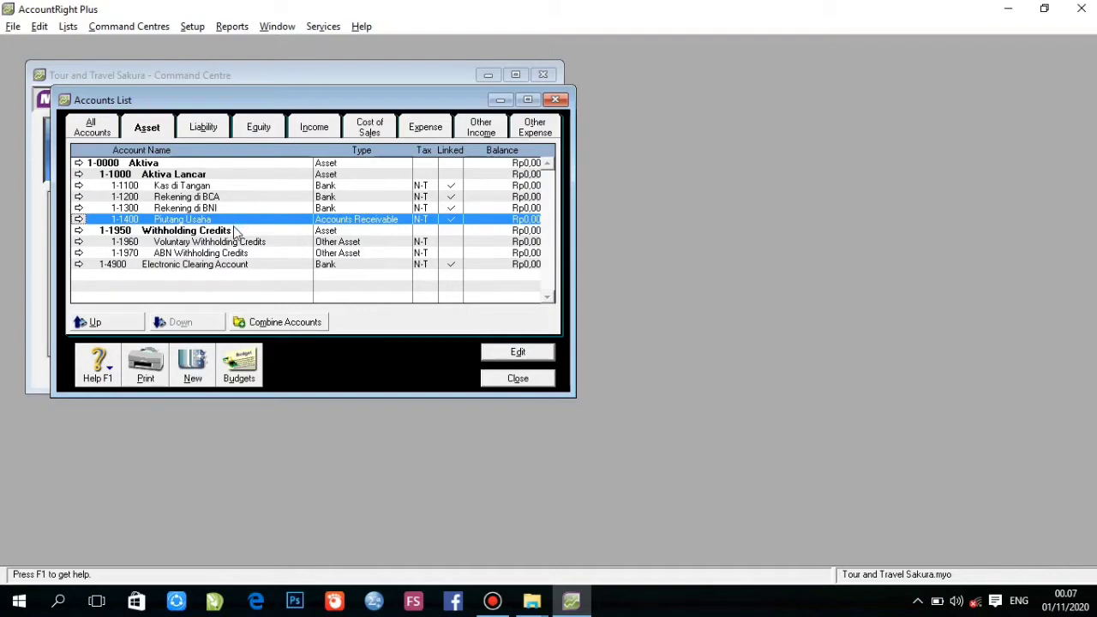
# Change the Withholding Credits header to 1-1500 Asuransi dibayar dimuka
pyautogui.doubleClick(237, 232)
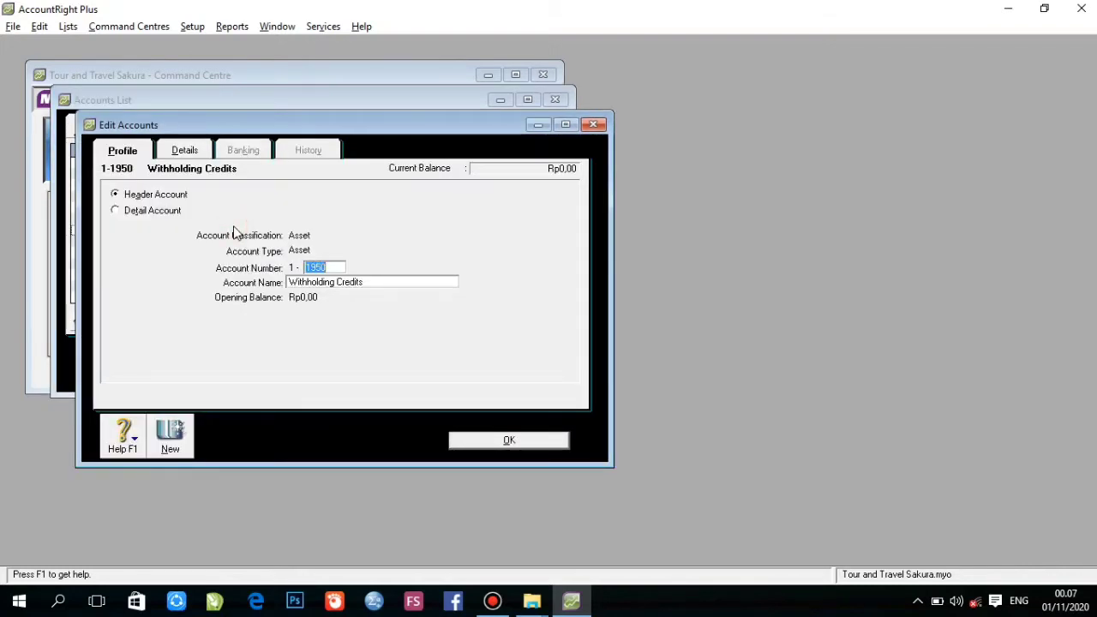
pyautogui.write('1500')
pyautogui.press('Tab')
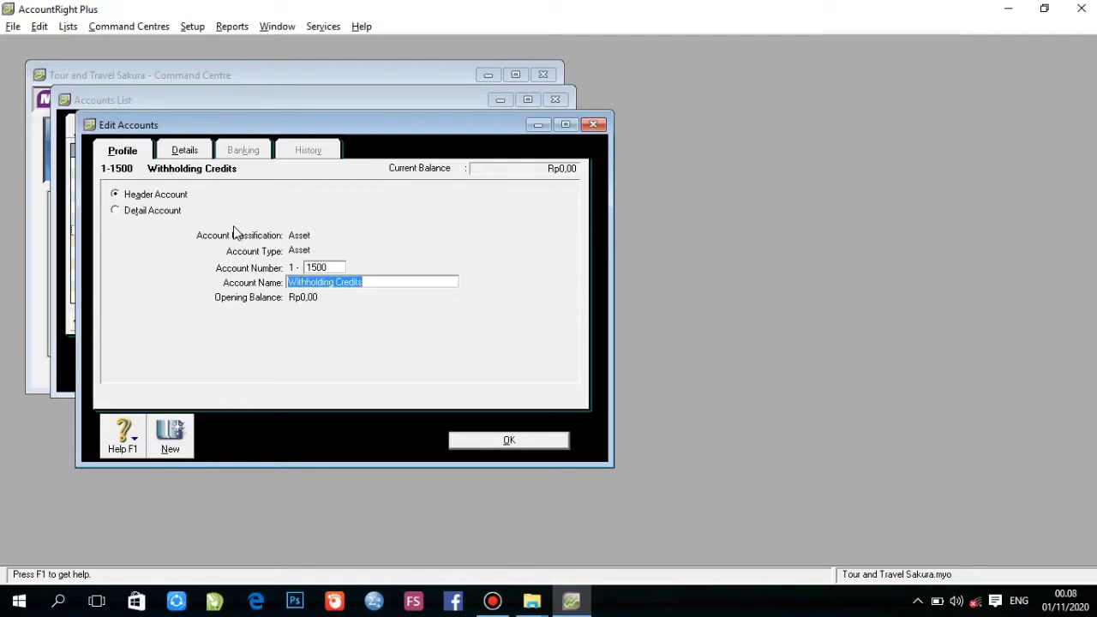
pyautogui.write('Asura')
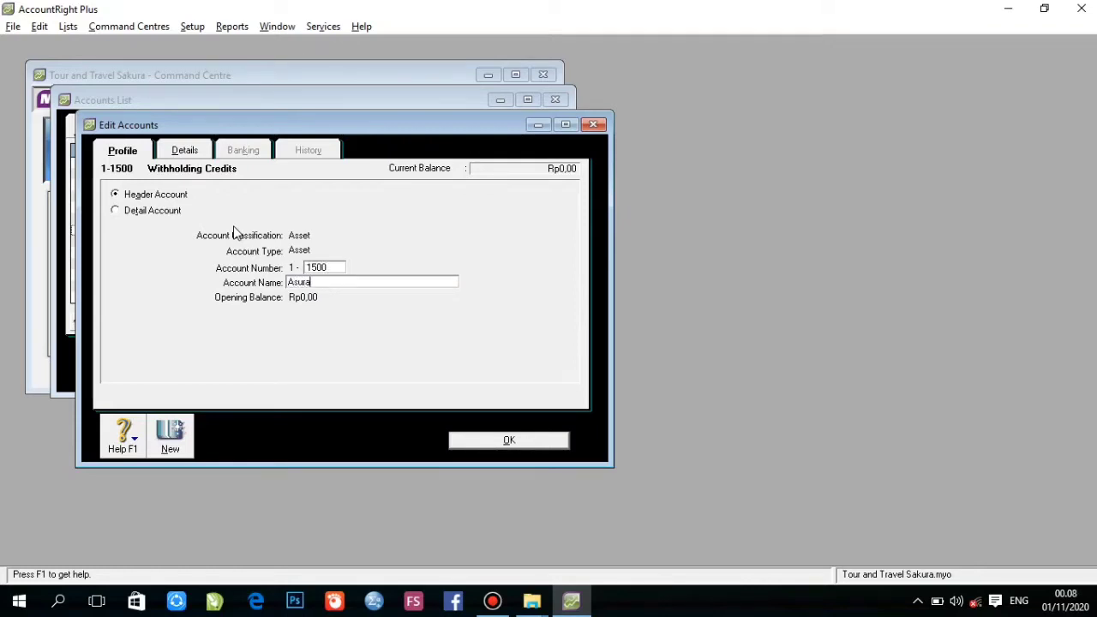
pyautogui.write('nsi dibayar dimuka')
pyautogui.click(518, 443)
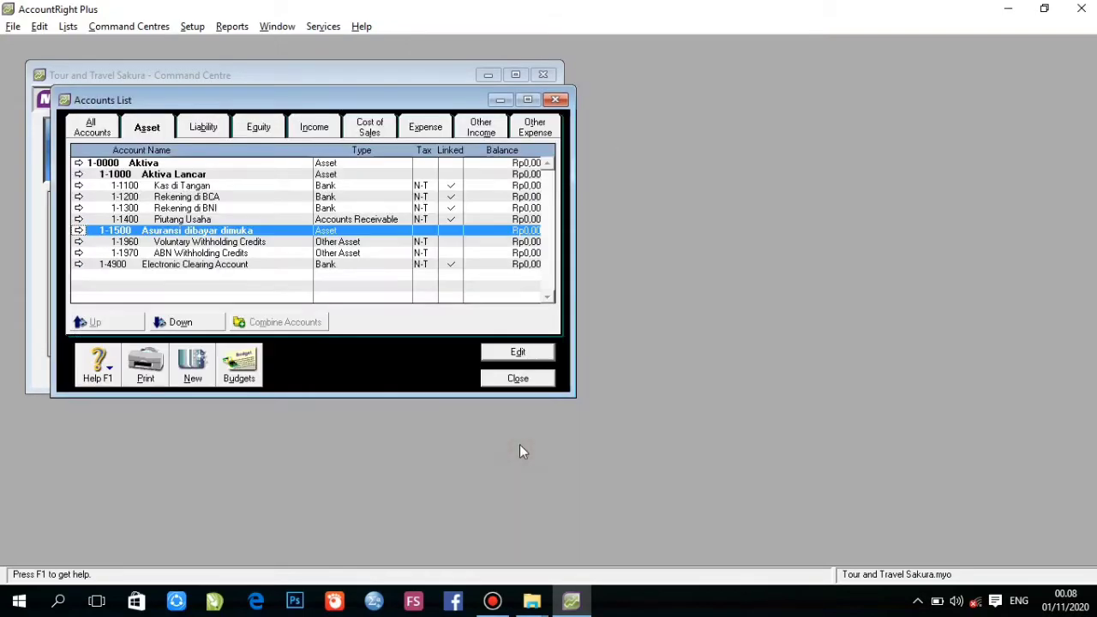
# Change the two withholding credit accounts to 1-1510 Asuransi dimuka Kendaraan and 1-1520 Asuransi dimuka Gedung
pyautogui.doubleClick(260, 244)
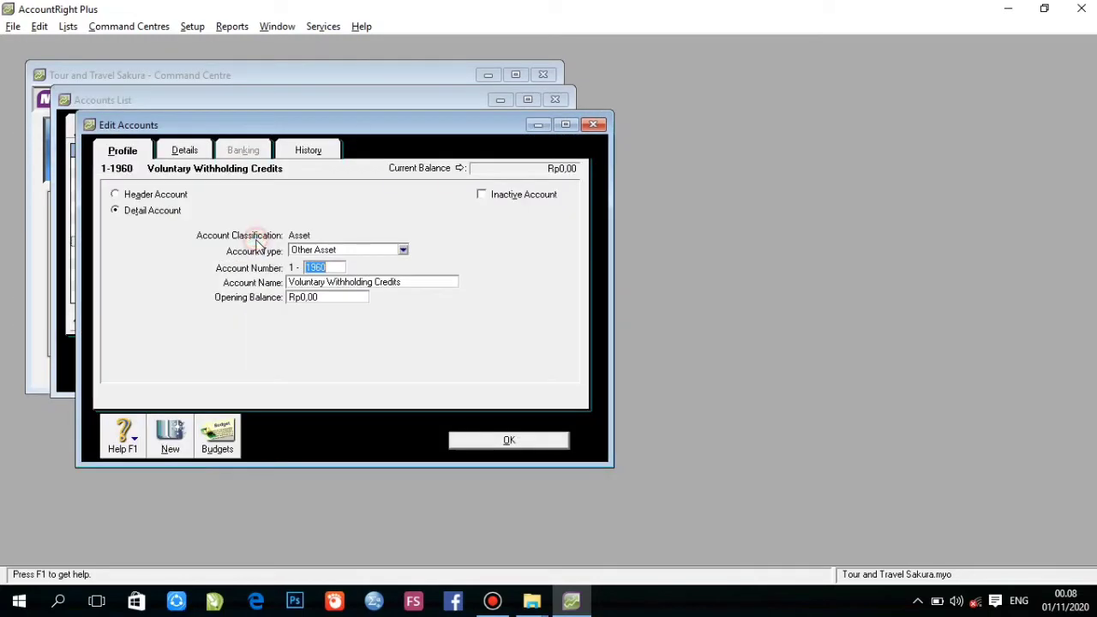
pyautogui.click(337, 284)
pyautogui.doubleClick(331, 267)
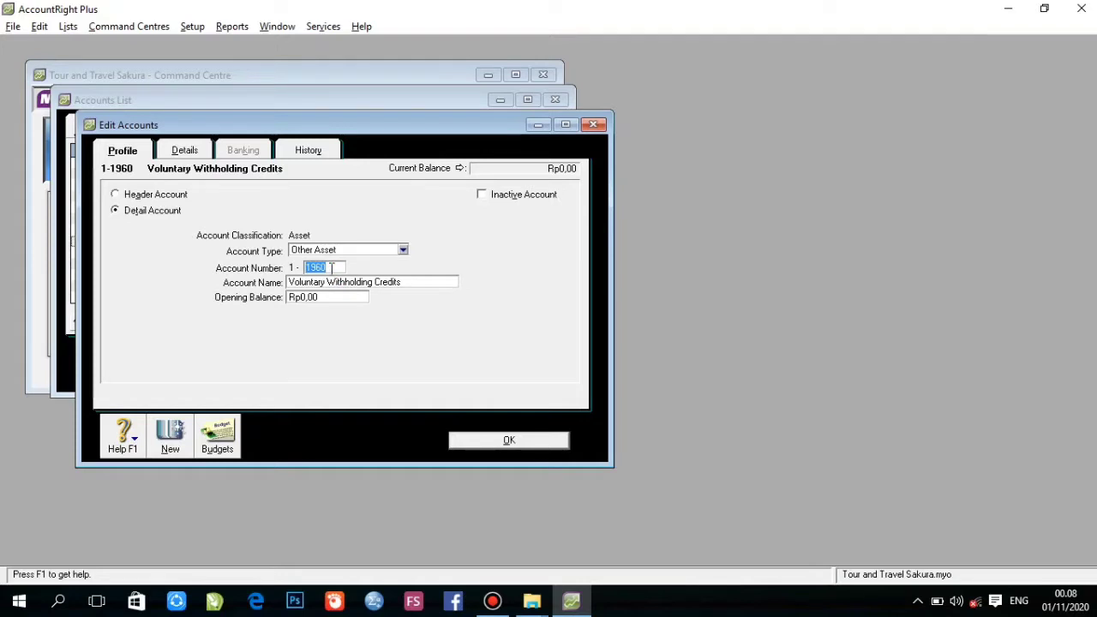
pyautogui.write('1510')
pyautogui.press('Tab')
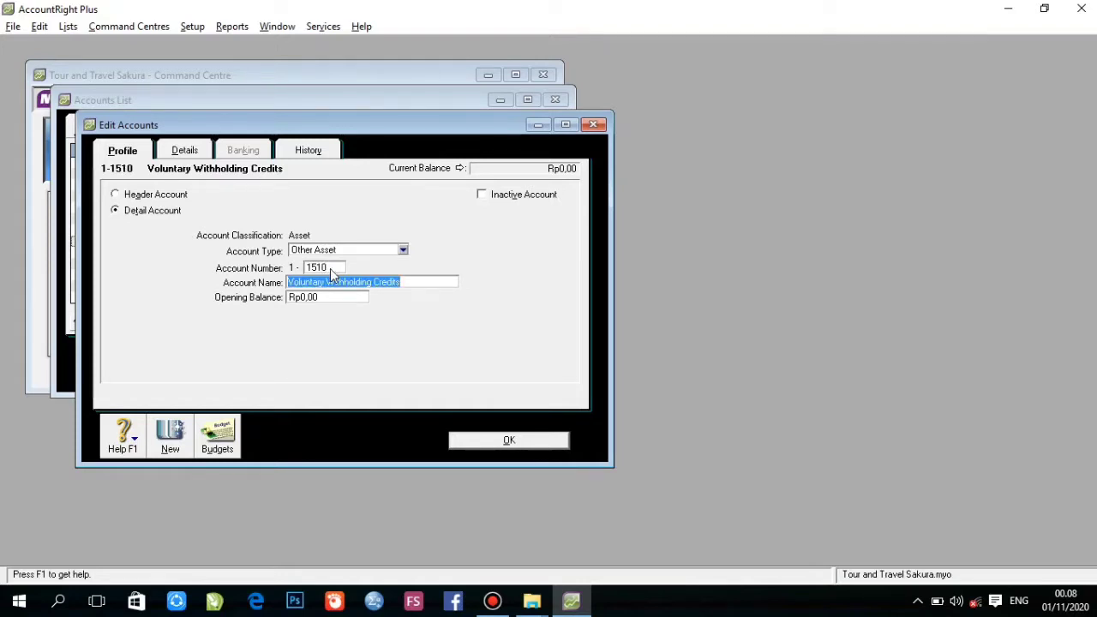
pyautogui.write('Asuransi')
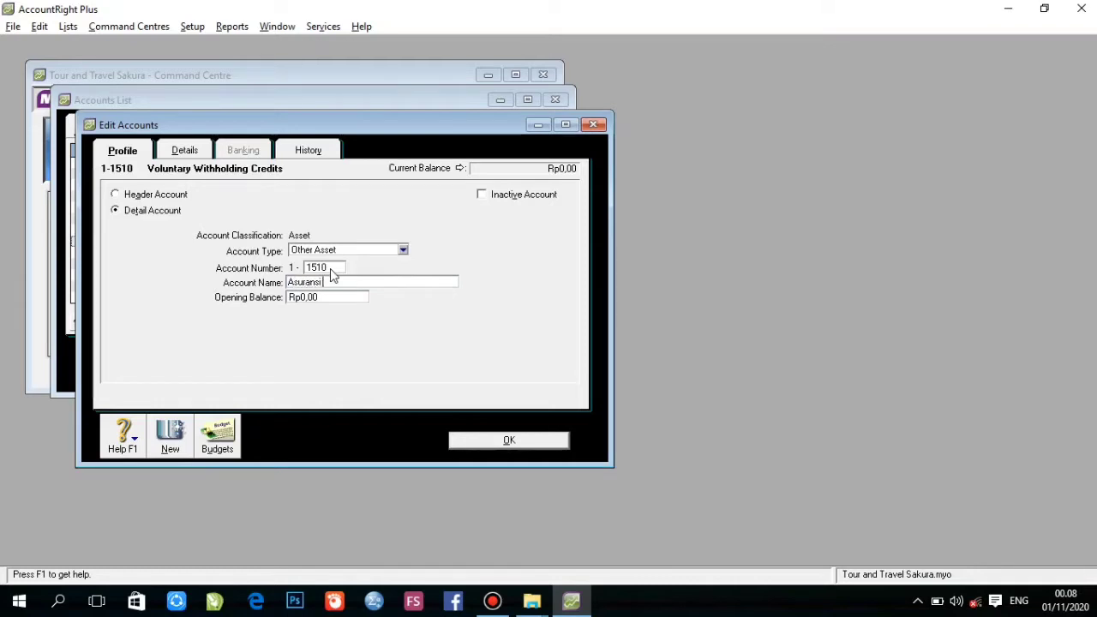
pyautogui.write(' dimuka Kendaraan')
pyautogui.click(509, 441)
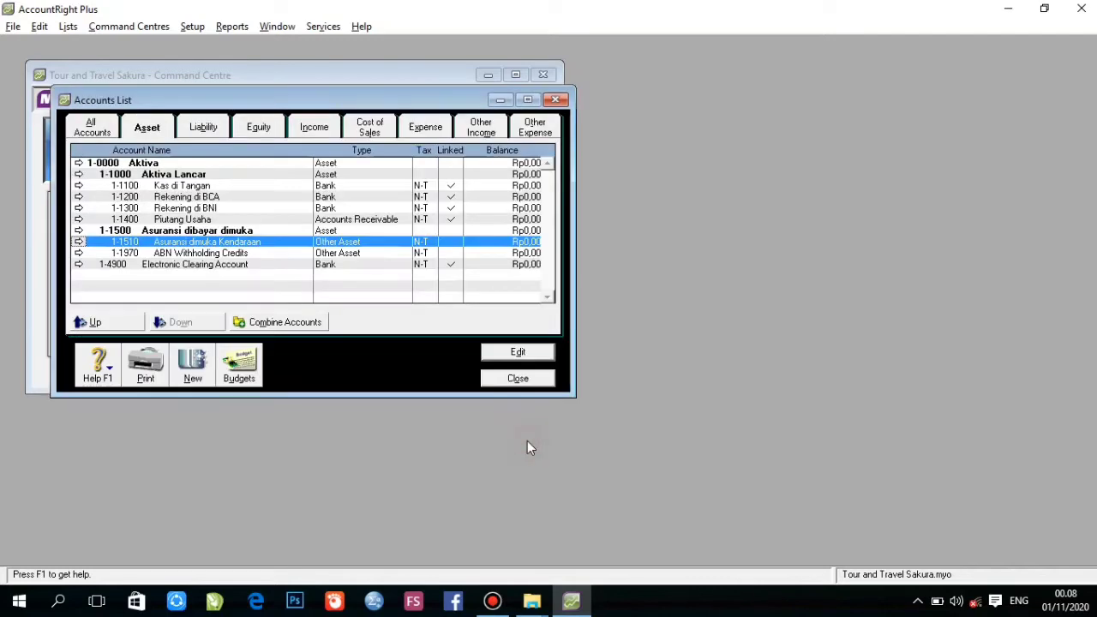
pyautogui.doubleClick(214, 255)
pyautogui.write('1')
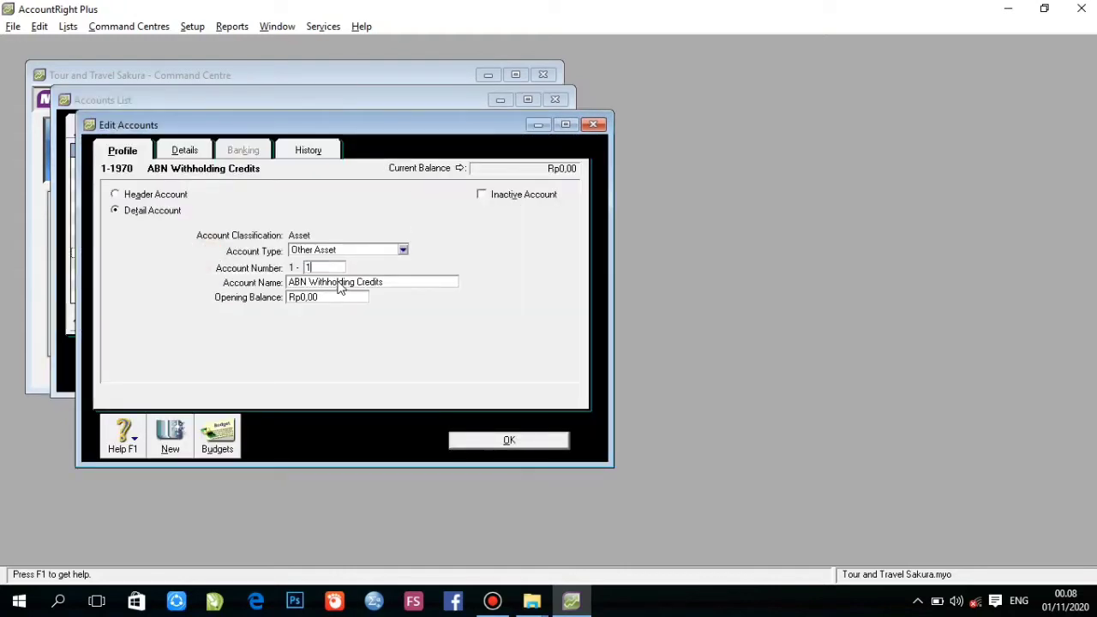
pyautogui.write('520')
pyautogui.press('Tab')
pyautogui.write('A')
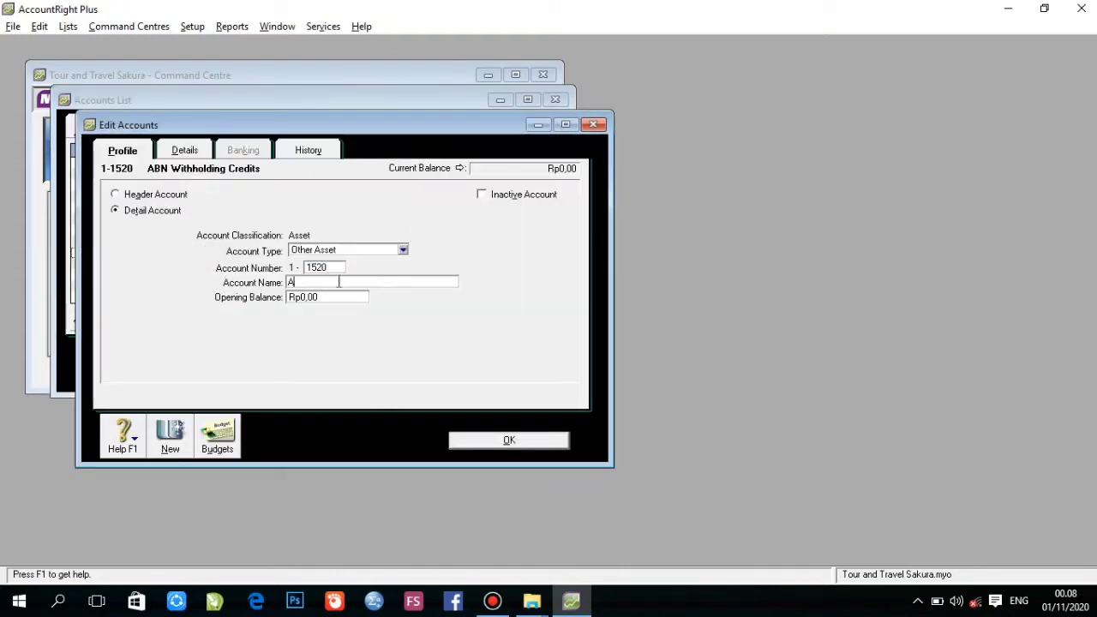
pyautogui.write('suransi dimuk')
pyautogui.write('s')
pyautogui.write(' Gedung')
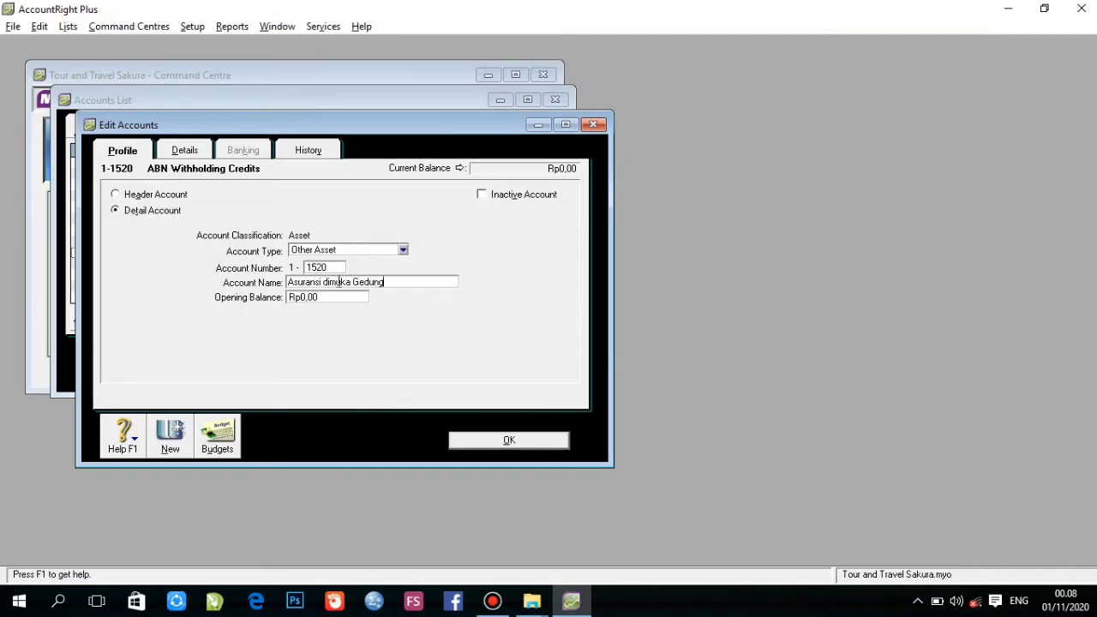
pyautogui.click(524, 445)
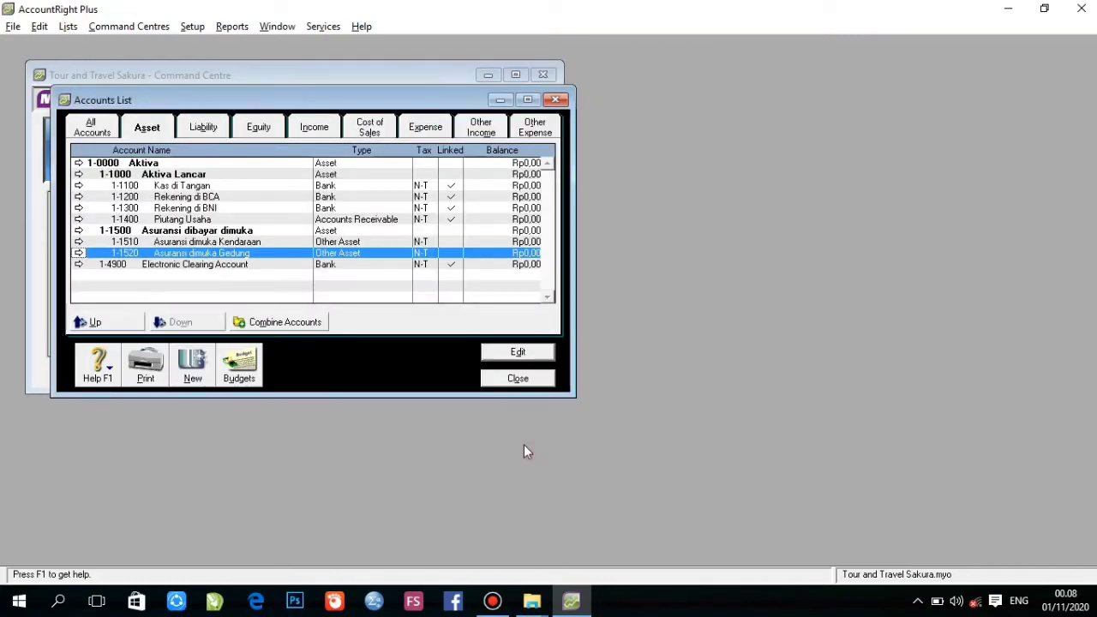
# Mark the Electronic Clearing Account as inactive
pyautogui.doubleClick(218, 266)
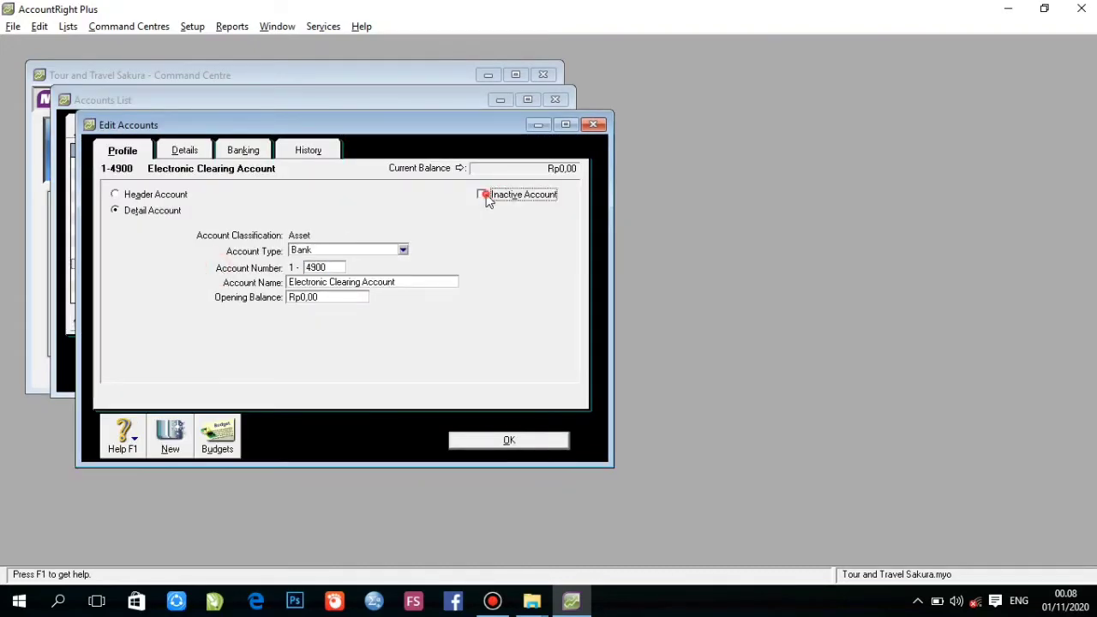
pyautogui.click(482, 195)
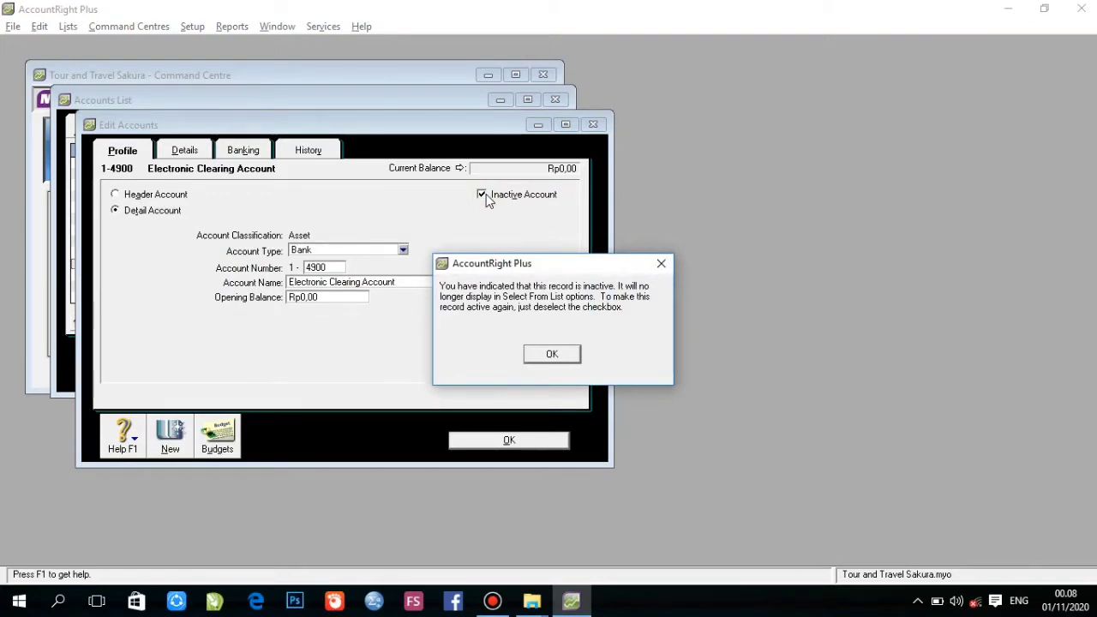
pyautogui.click(578, 353)
pyautogui.click(520, 439)
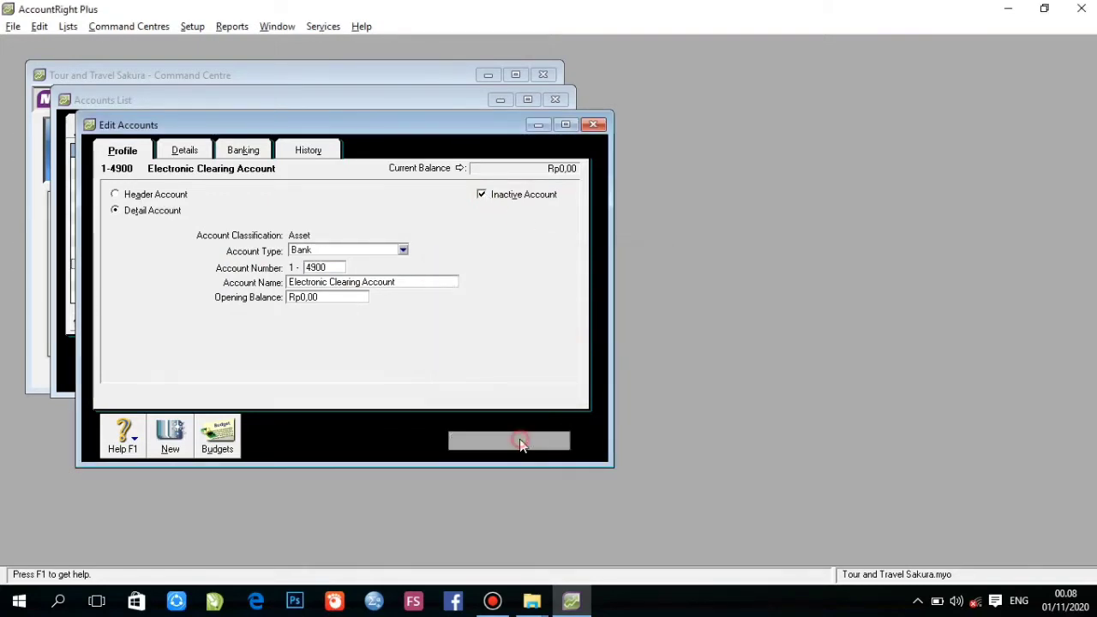
# Add a new asset account 1-1600 Perlengkapan Kantor
pyautogui.click(203, 253)
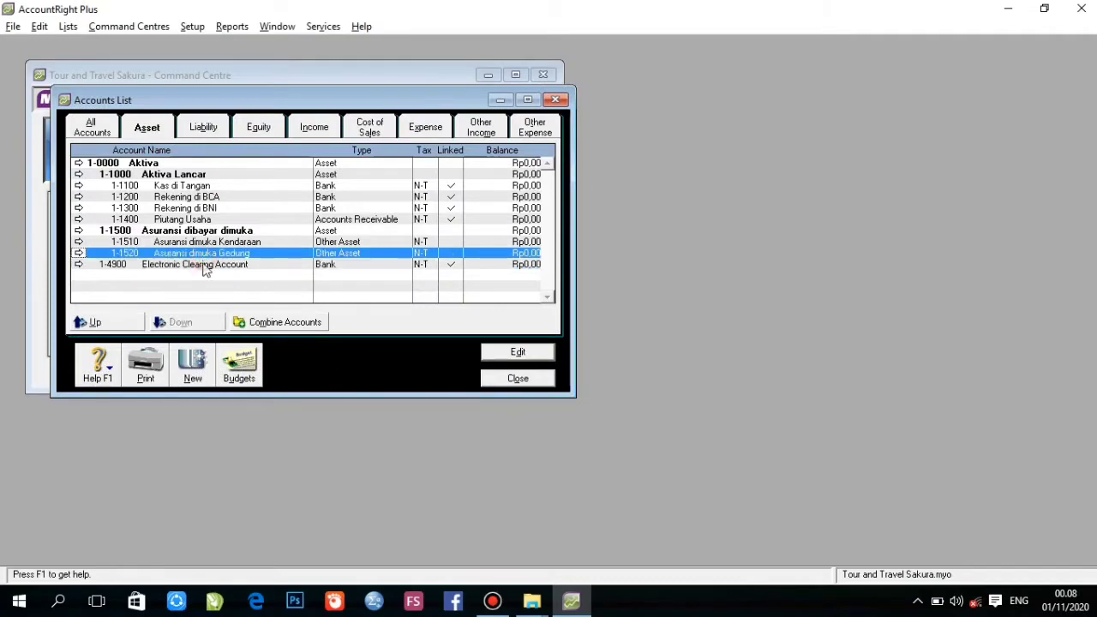
pyautogui.click(192, 369)
pyautogui.write('1600')
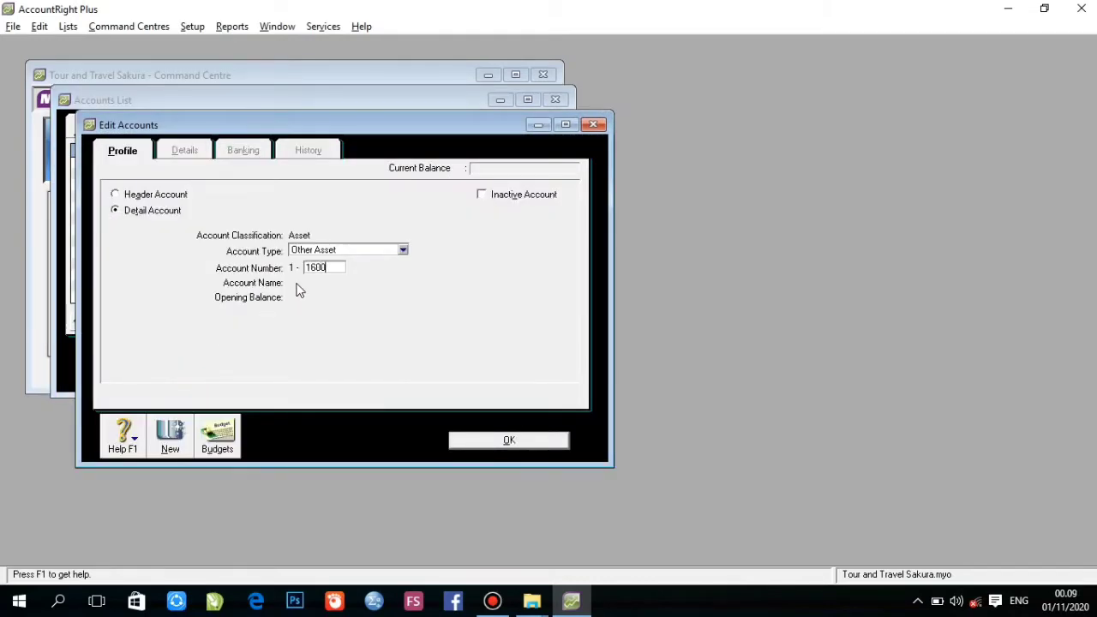
pyautogui.press('Tab')
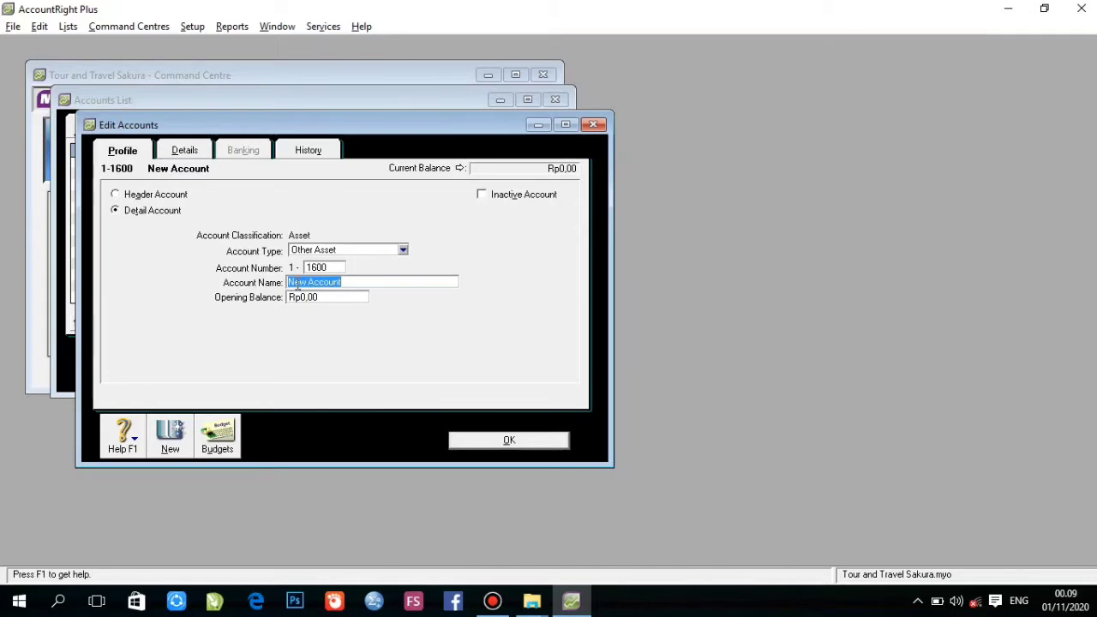
pyautogui.write('Perlengkapan Ka')
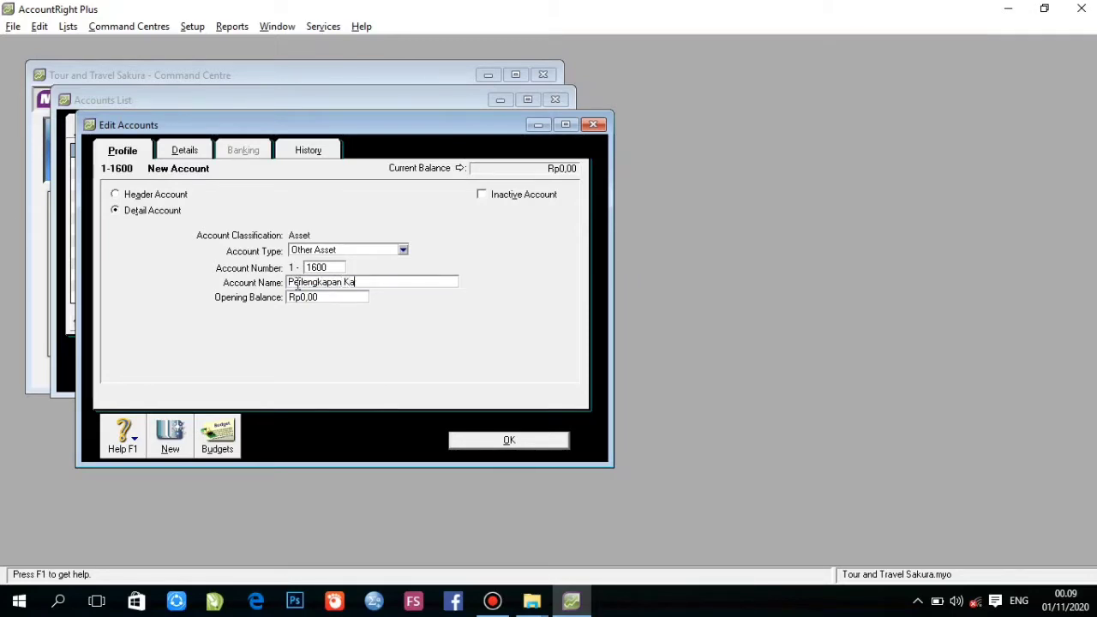
pyautogui.write('ntor')
pyautogui.click(489, 439)
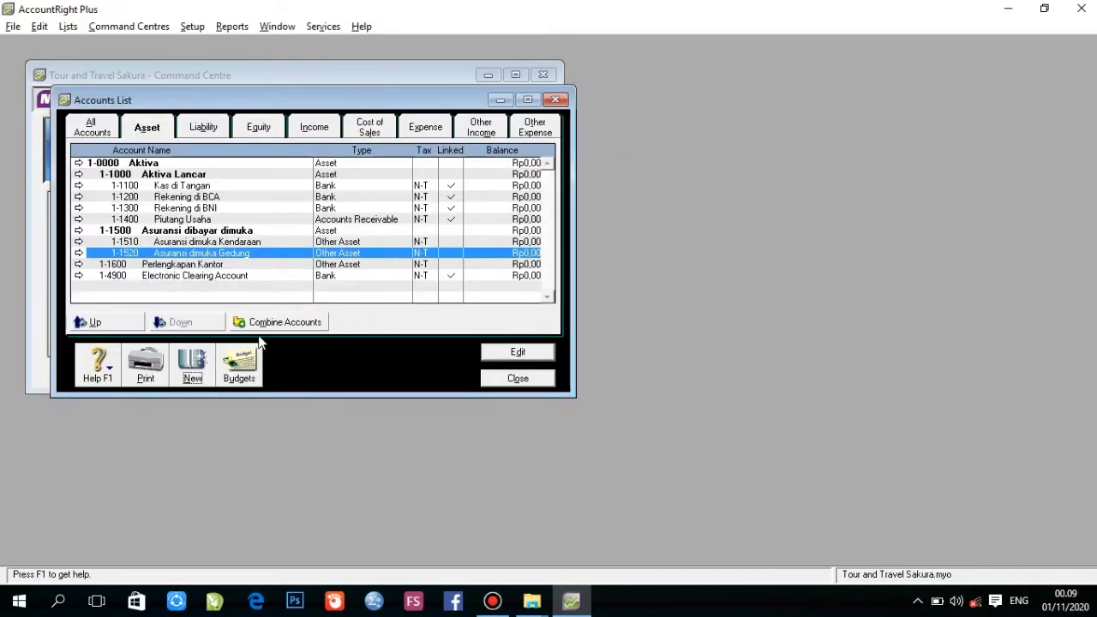
# Add the asset header account 1-2000 Aktiva Tetap
pyautogui.click(194, 383)
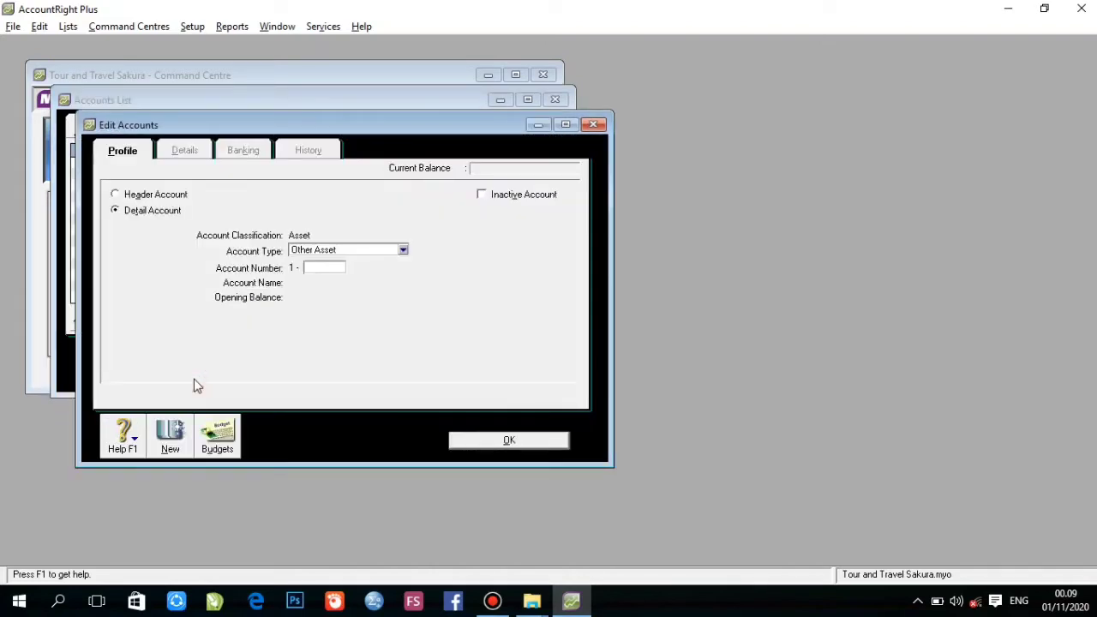
pyautogui.click(116, 194)
pyautogui.click(327, 267)
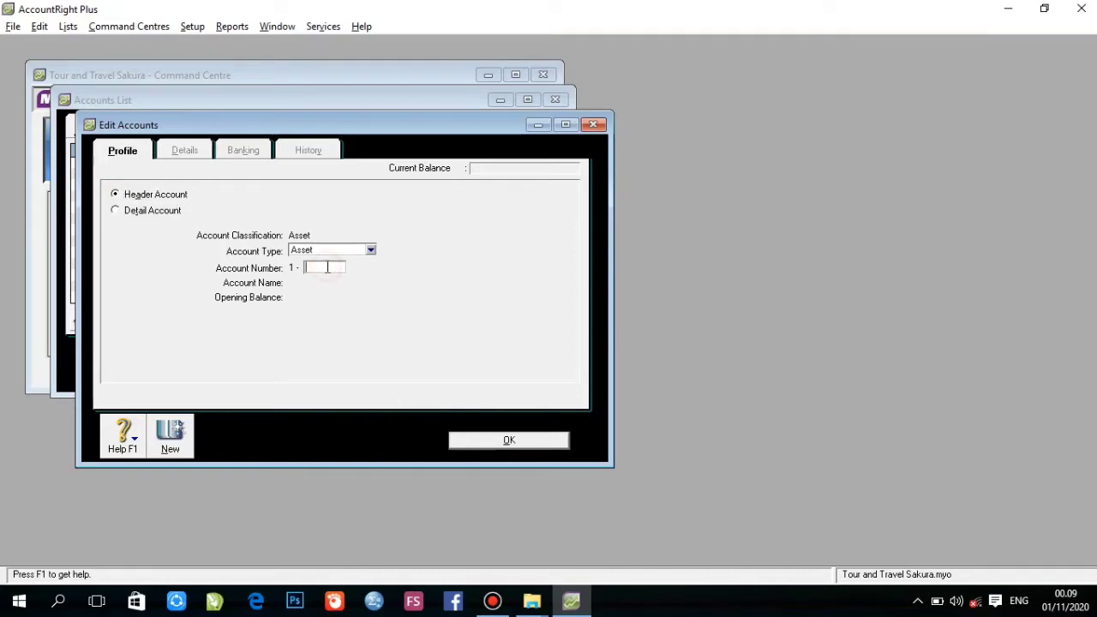
pyautogui.write('2000')
pyautogui.press('Tab')
pyautogui.write('Akt')
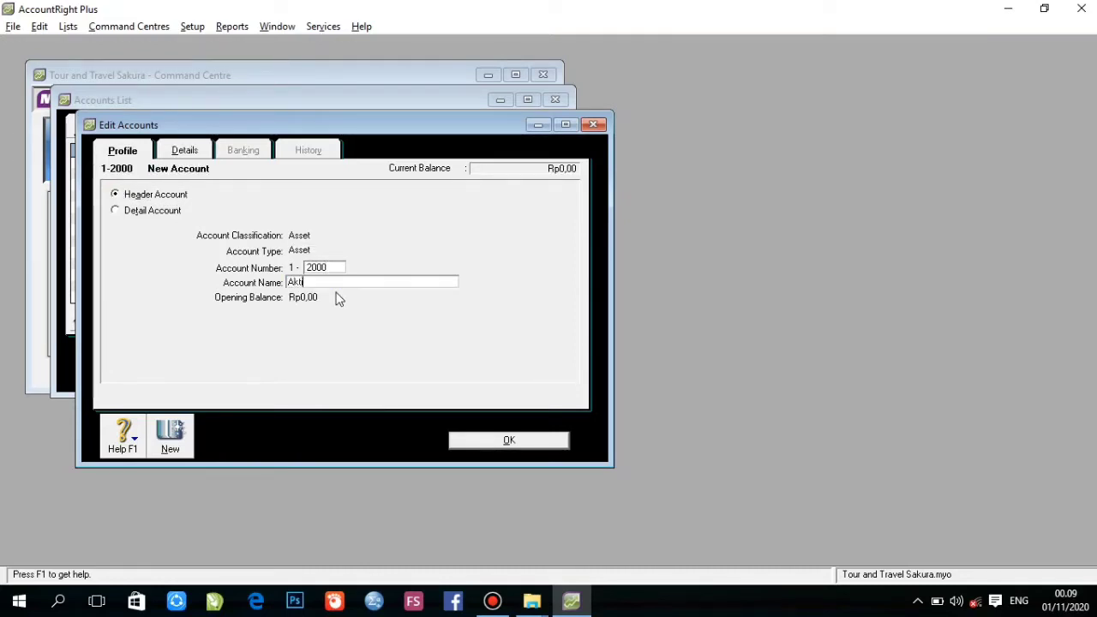
pyautogui.write('iva Tetap')
pyautogui.click(468, 440)
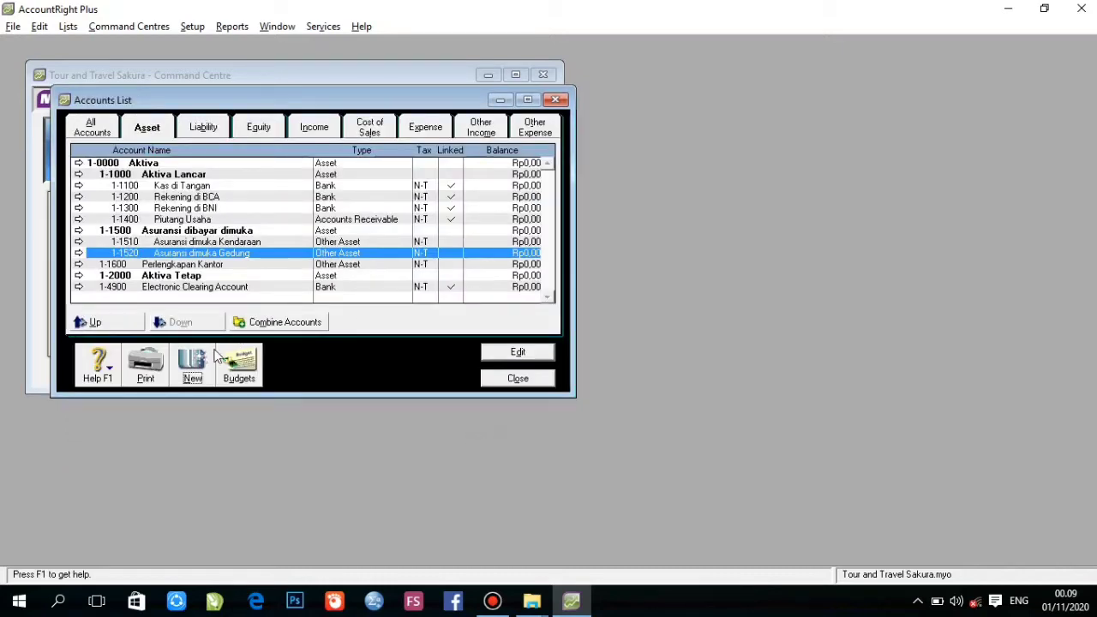
# Add asset accounts 1-2100 Peralatan Kantor and 1-2200 Akum. Peny. Peralatan Kantor
pyautogui.click(189, 377)
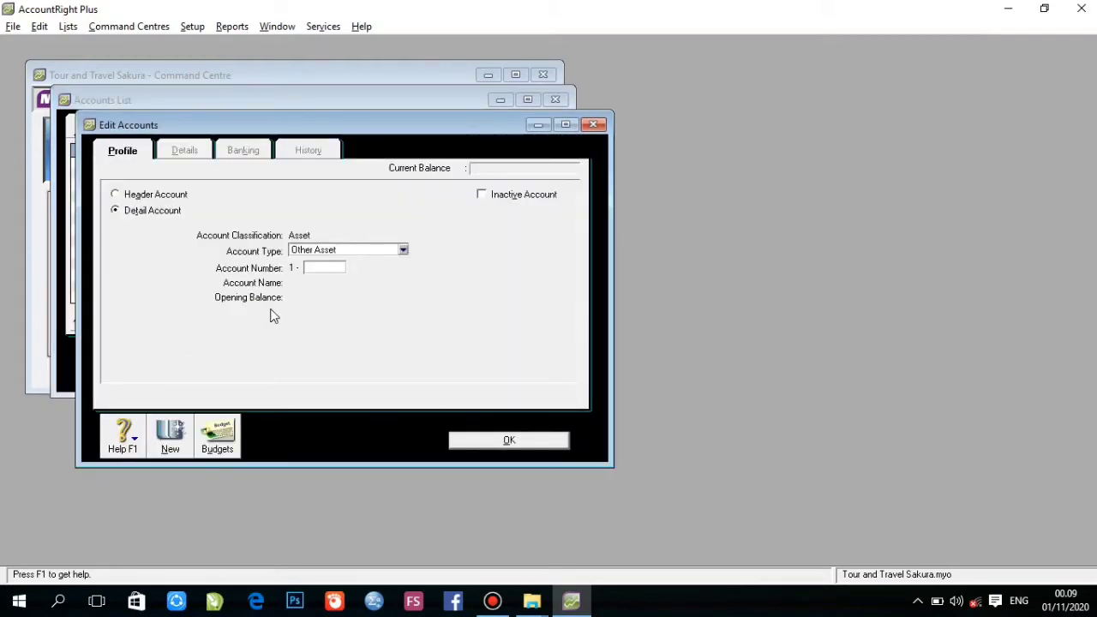
pyautogui.write('2100')
pyautogui.press('Tab')
pyautogui.write('Pera')
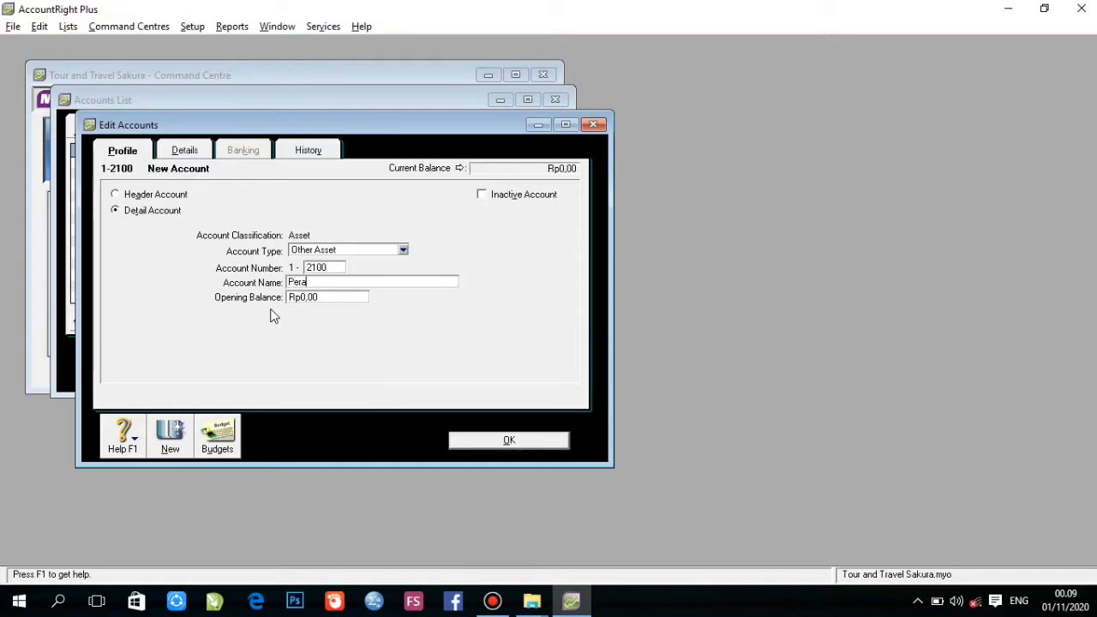
pyautogui.write('latan Kantor')
pyautogui.click(542, 438)
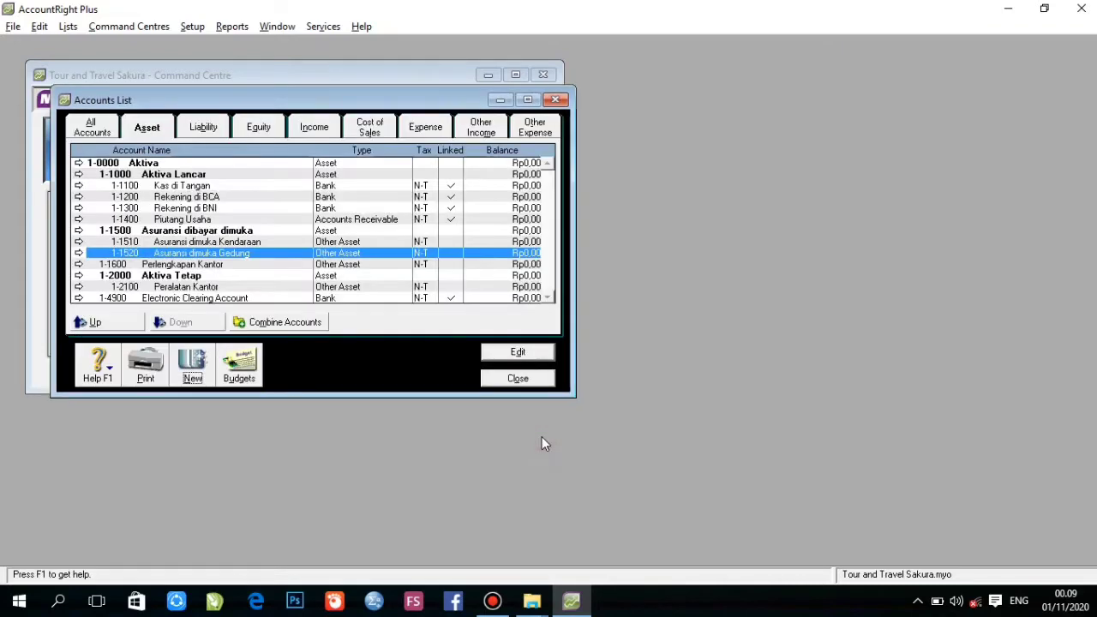
pyautogui.click(199, 378)
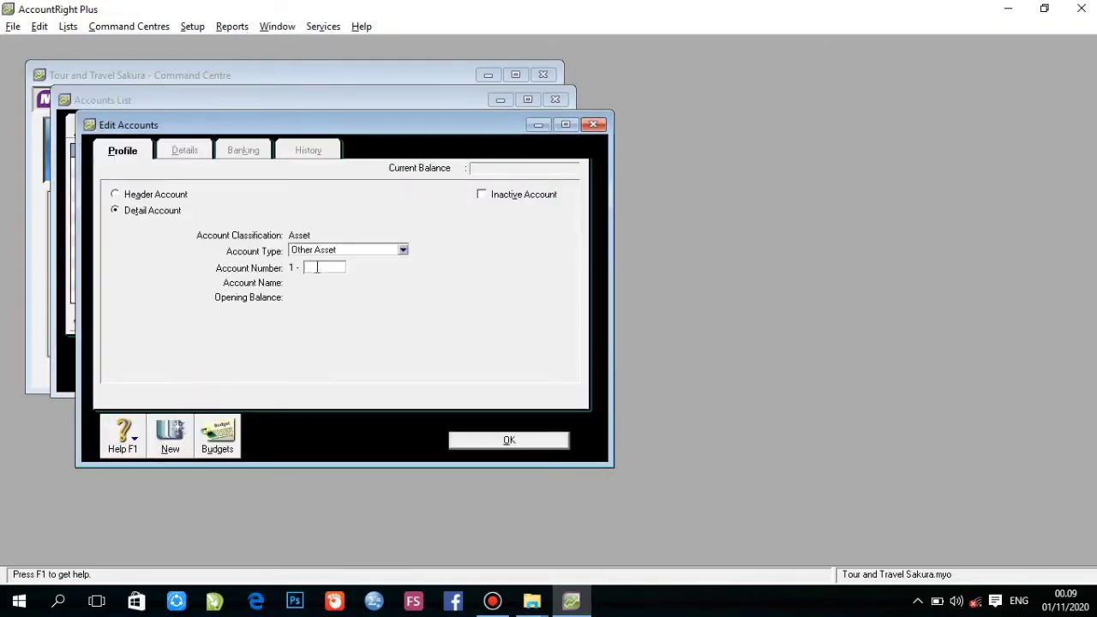
pyautogui.write('2200')
pyautogui.press('Tab')
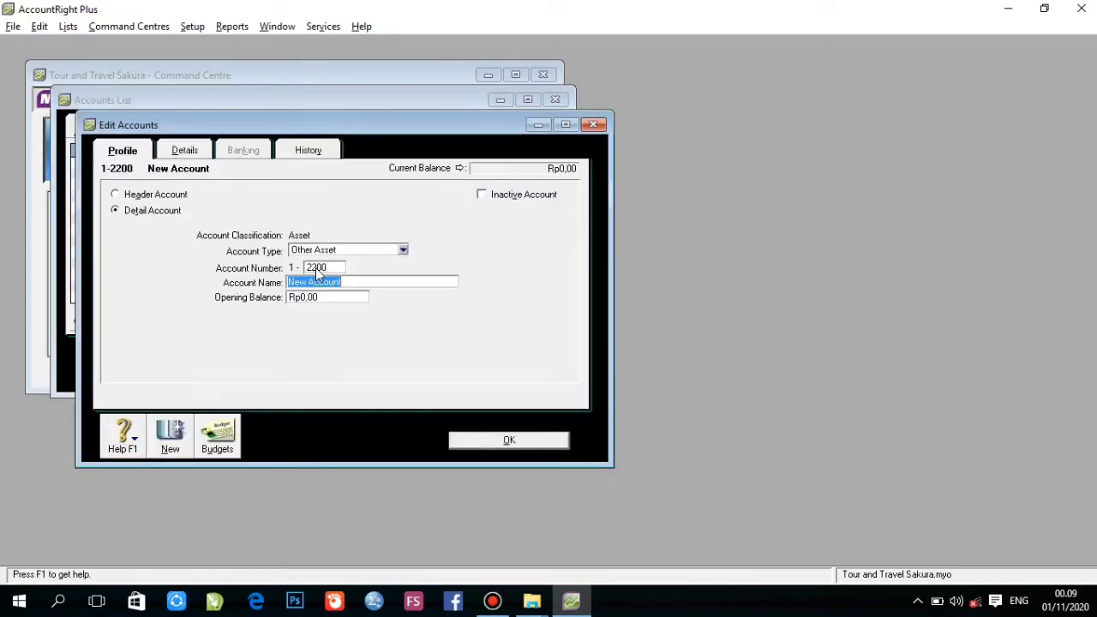
pyautogui.write('Akum. Peny')
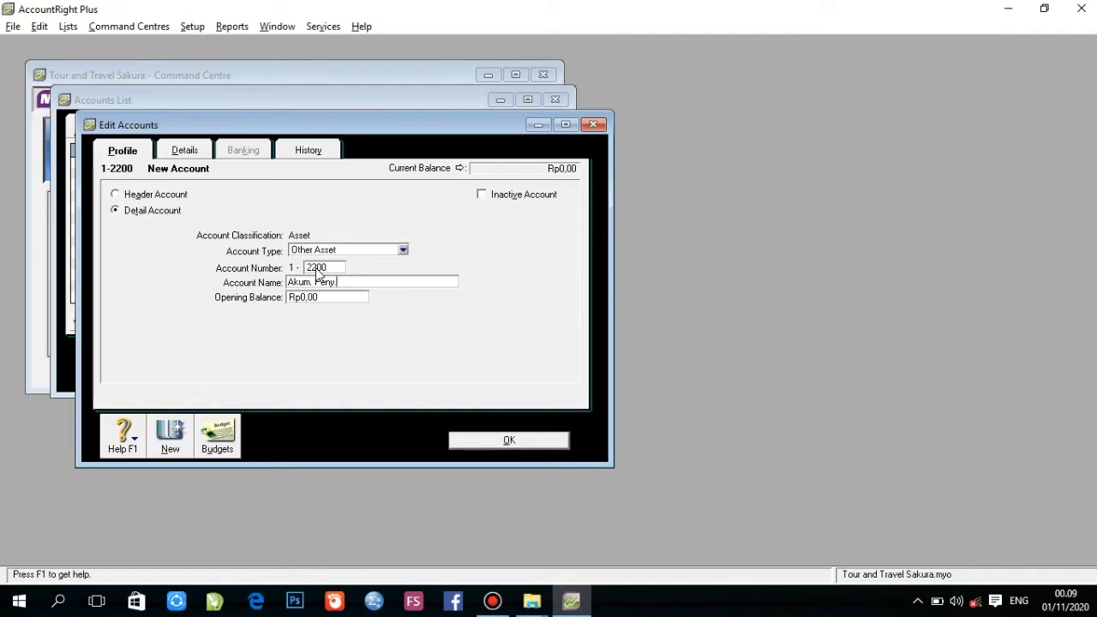
pyautogui.write('. Peralatan Kantor')
pyautogui.click(495, 443)
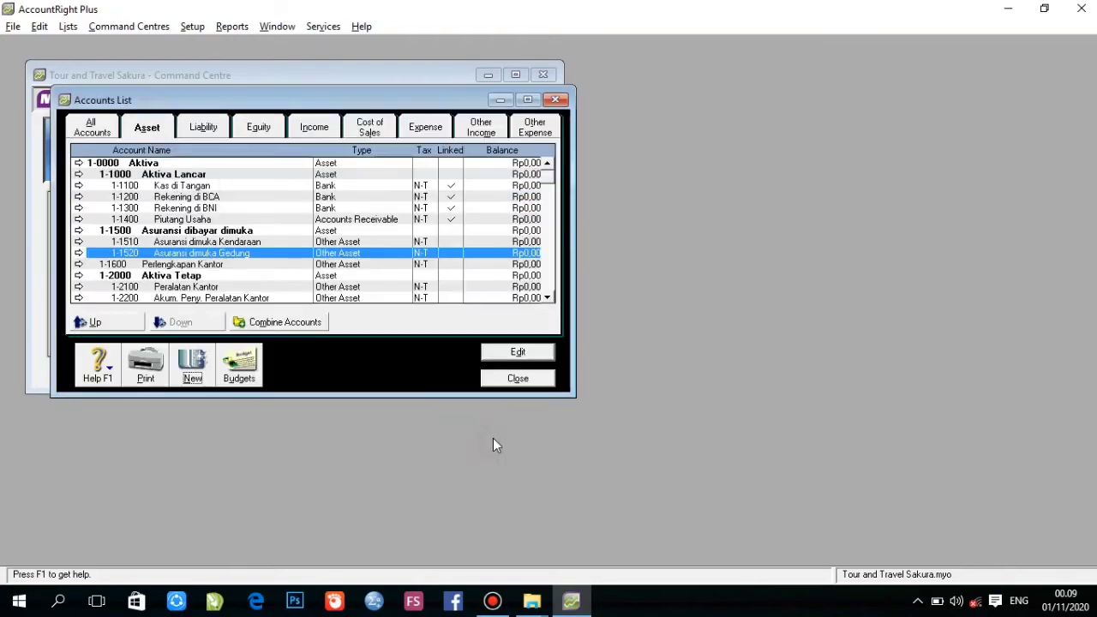
# Add asset accounts 1-2300 Kendaraan and 1-2400 Akum. Peny. Kendaraan
pyautogui.click(183, 374)
pyautogui.write('2300')
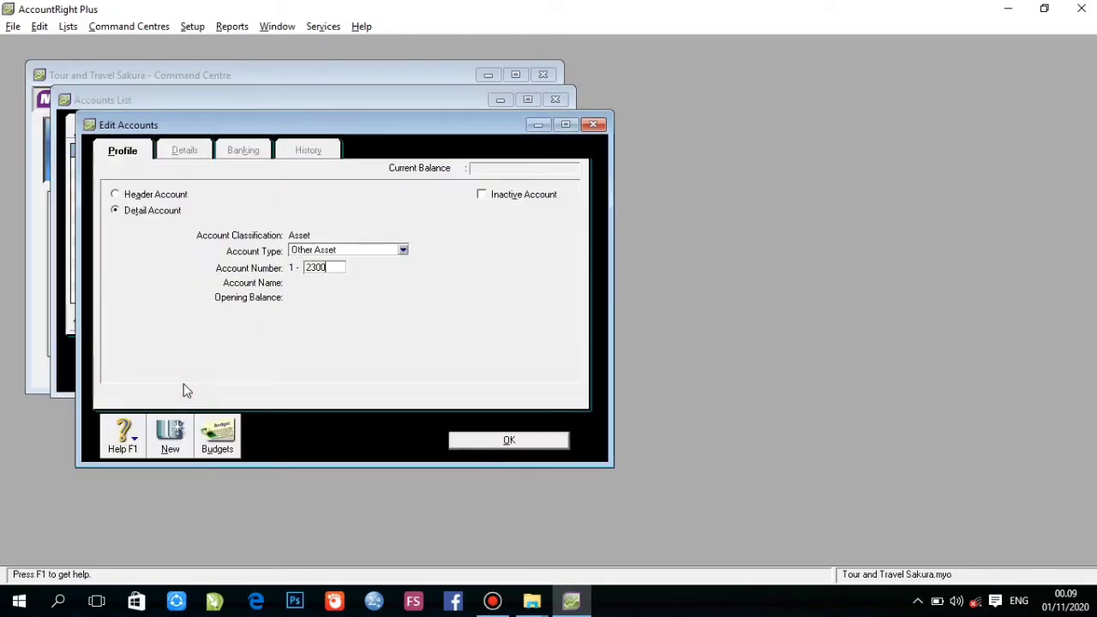
pyautogui.press('Tab')
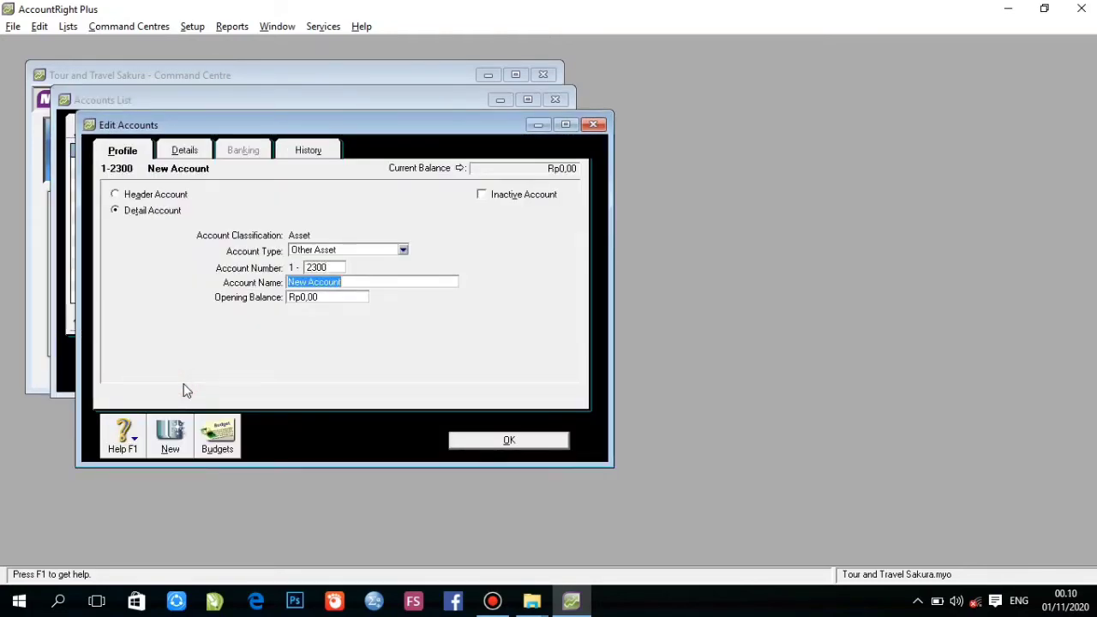
pyautogui.write('Kendaraan')
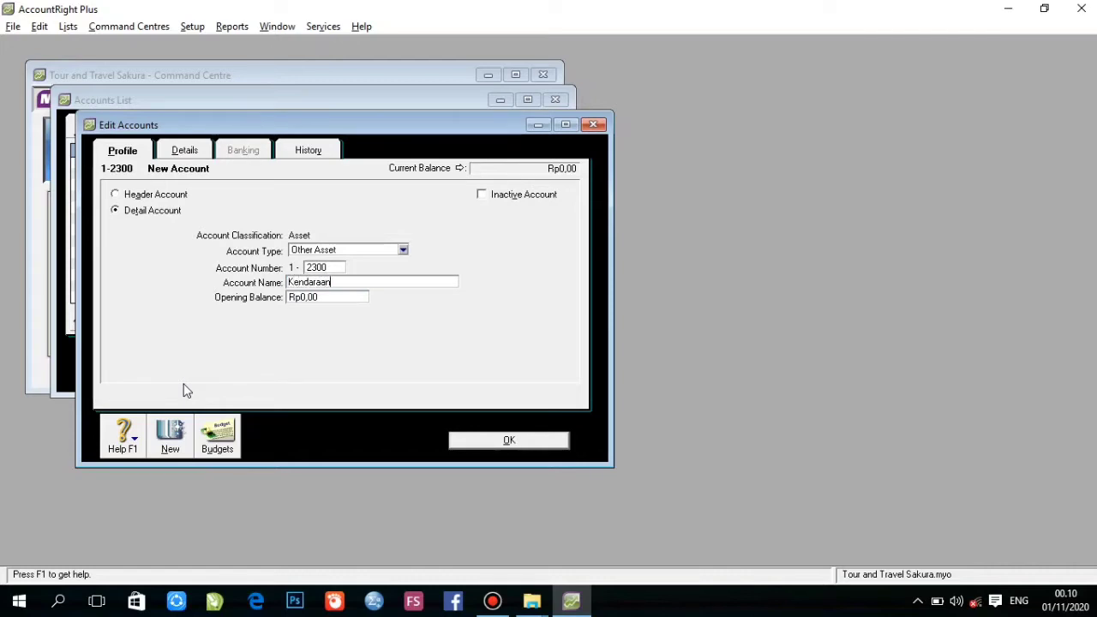
pyautogui.click(487, 441)
pyautogui.click(193, 369)
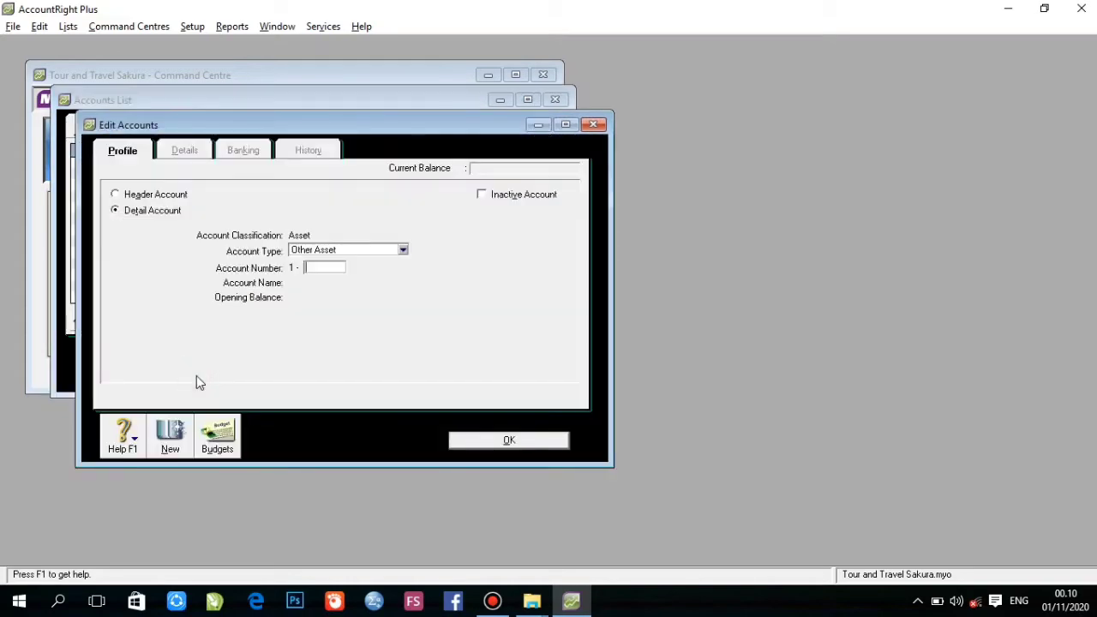
pyautogui.write('2400')
pyautogui.press('Tab')
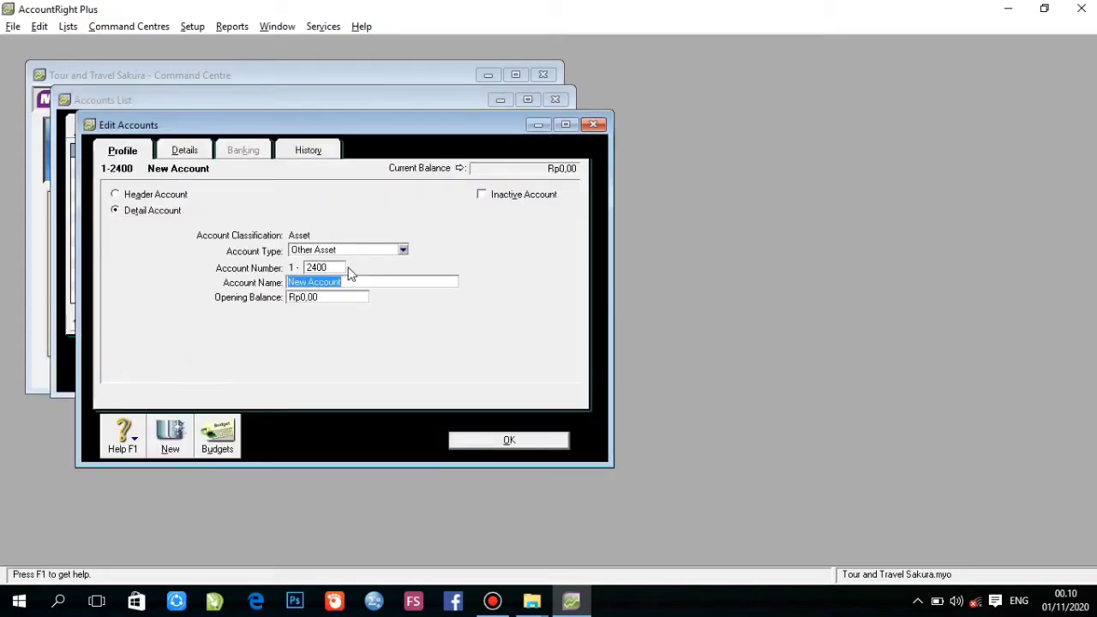
pyautogui.write('Akum. Peny. Kendaraan')
pyautogui.click(509, 440)
# Add asset accounts 1-2500 Gedung and 1-2600 Akum. Peny. Gedung
pyautogui.click(190, 377)
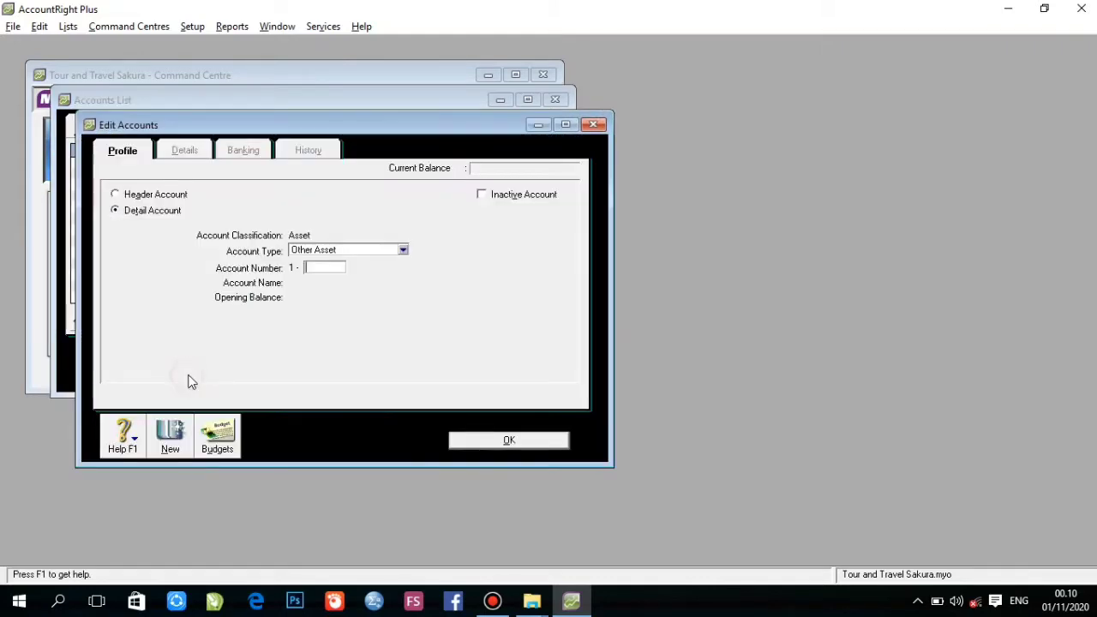
pyautogui.write('2500')
pyautogui.press('Tab')
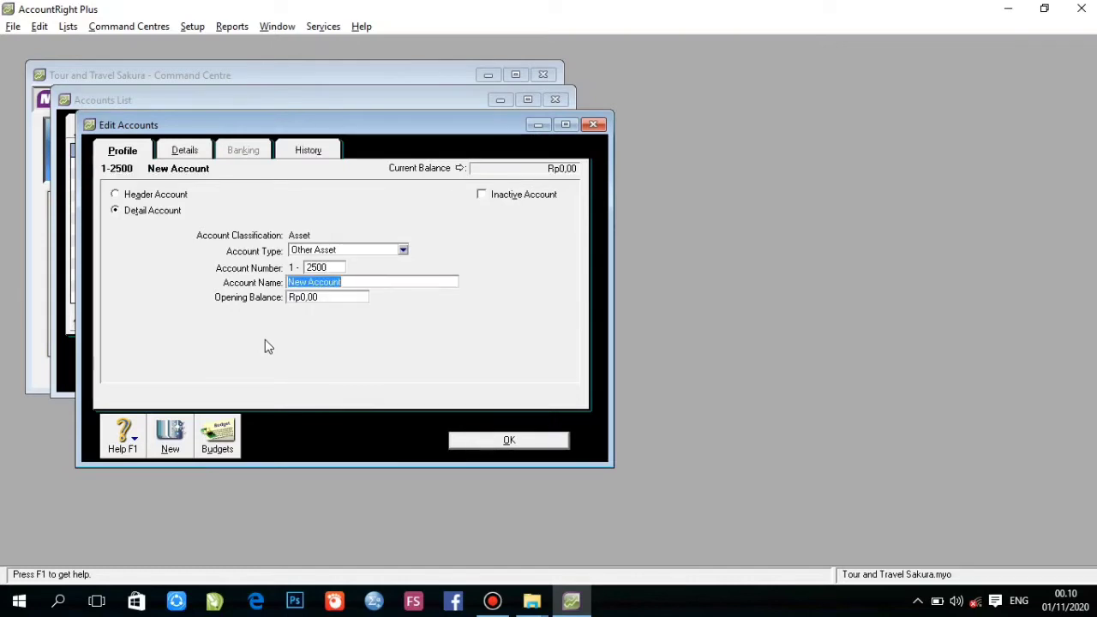
pyautogui.write('Gedung')
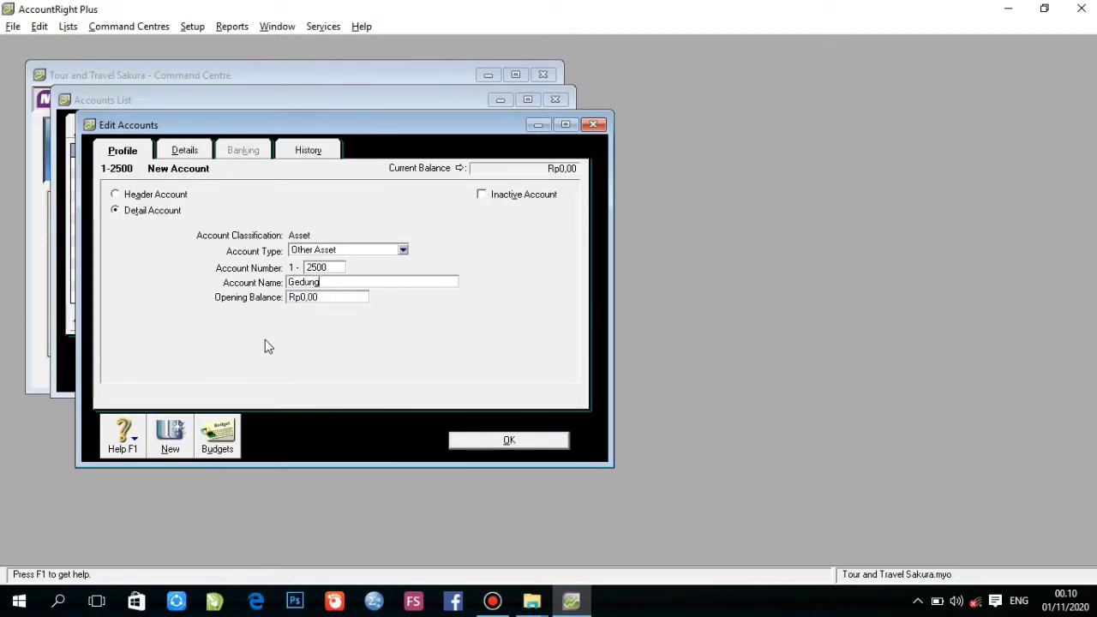
pyautogui.click(514, 440)
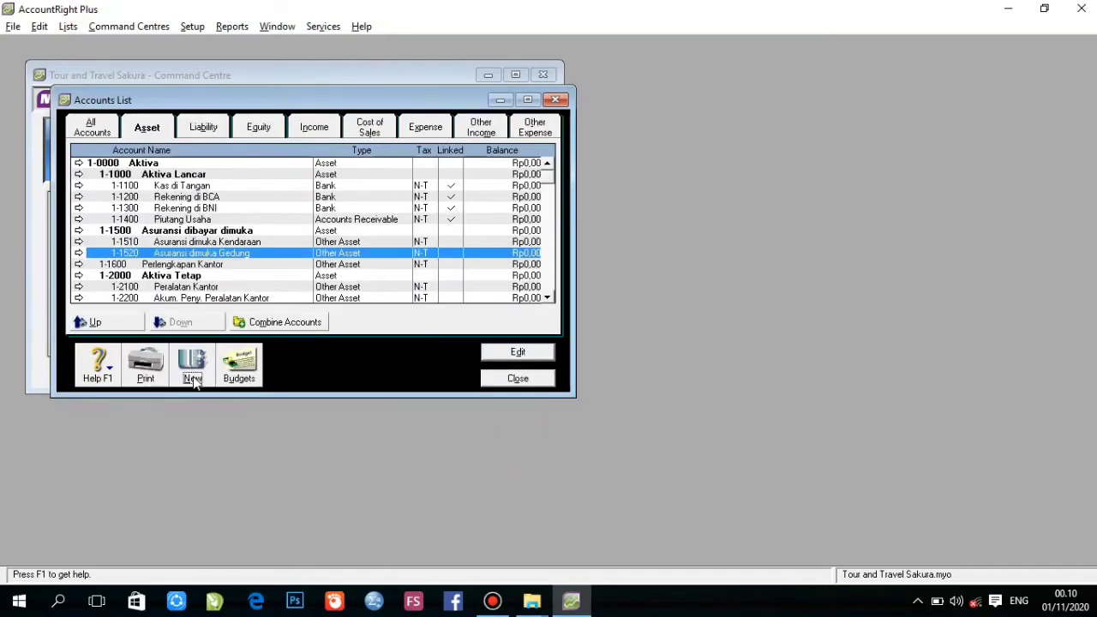
pyautogui.click(193, 378)
pyautogui.write('2600')
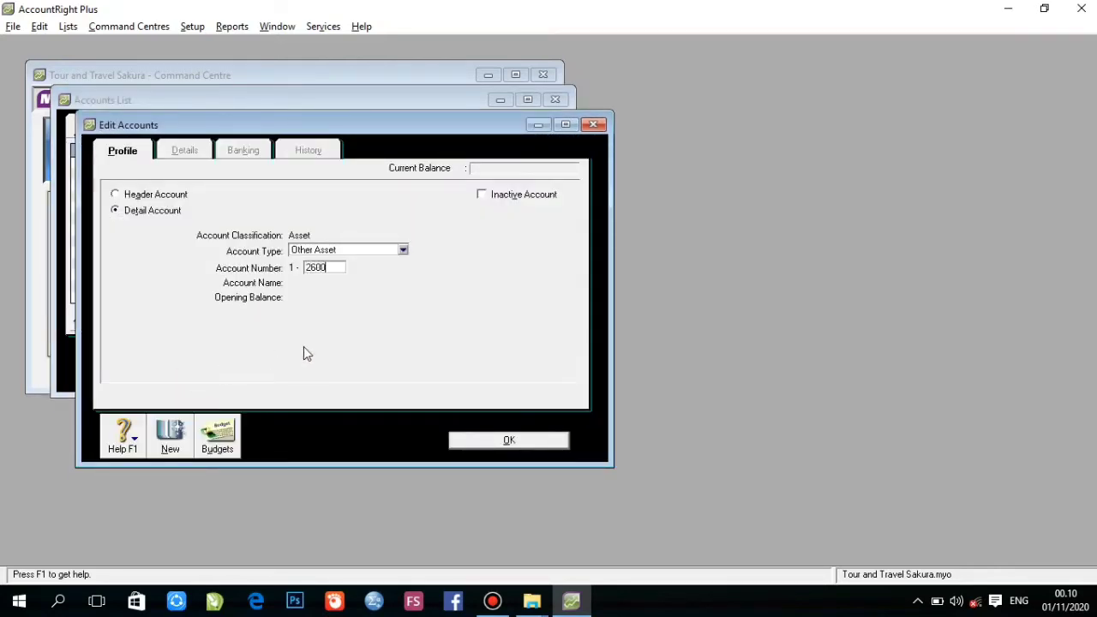
pyautogui.press('Tab')
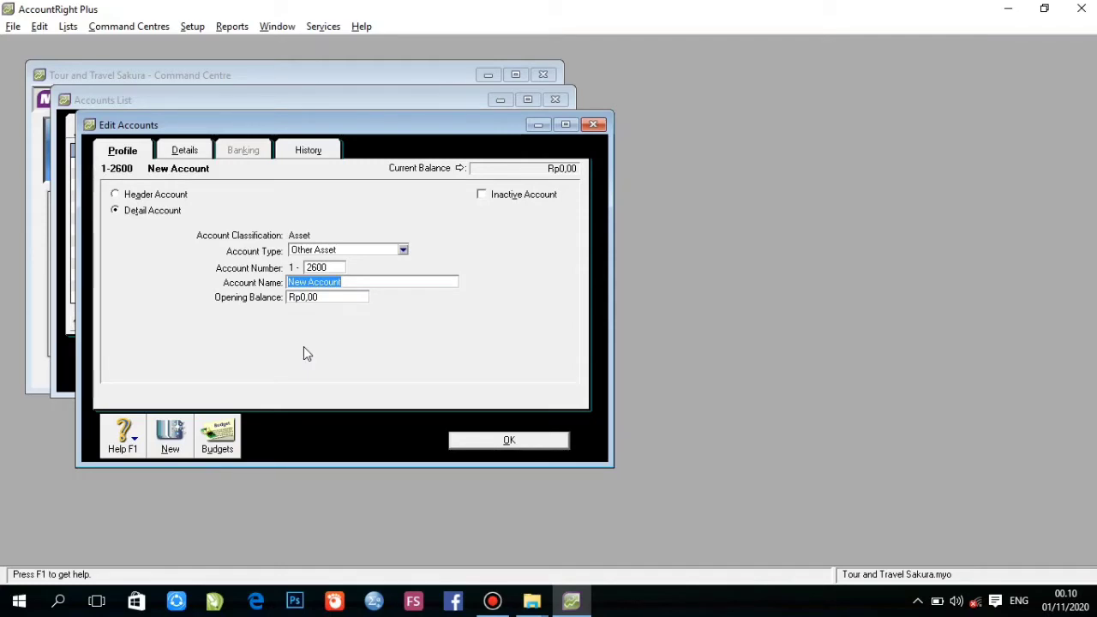
pyautogui.write('Akum. Peny. ')
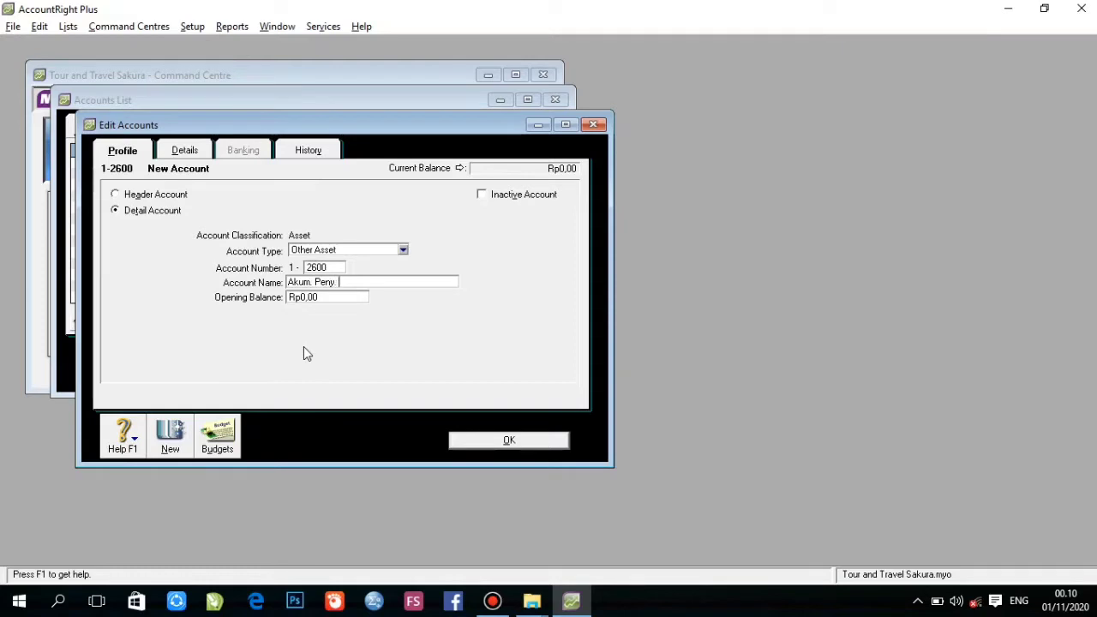
pyautogui.write('Gedung')
pyautogui.click(462, 440)
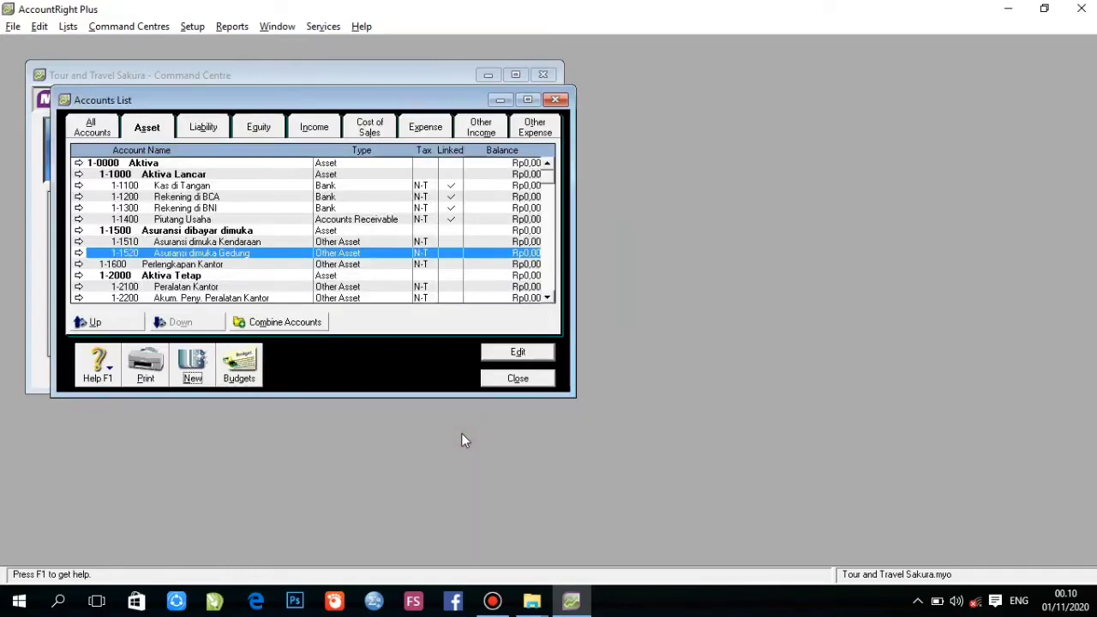
# Add asset account 1-2700 Tanah
pyautogui.click(548, 298)
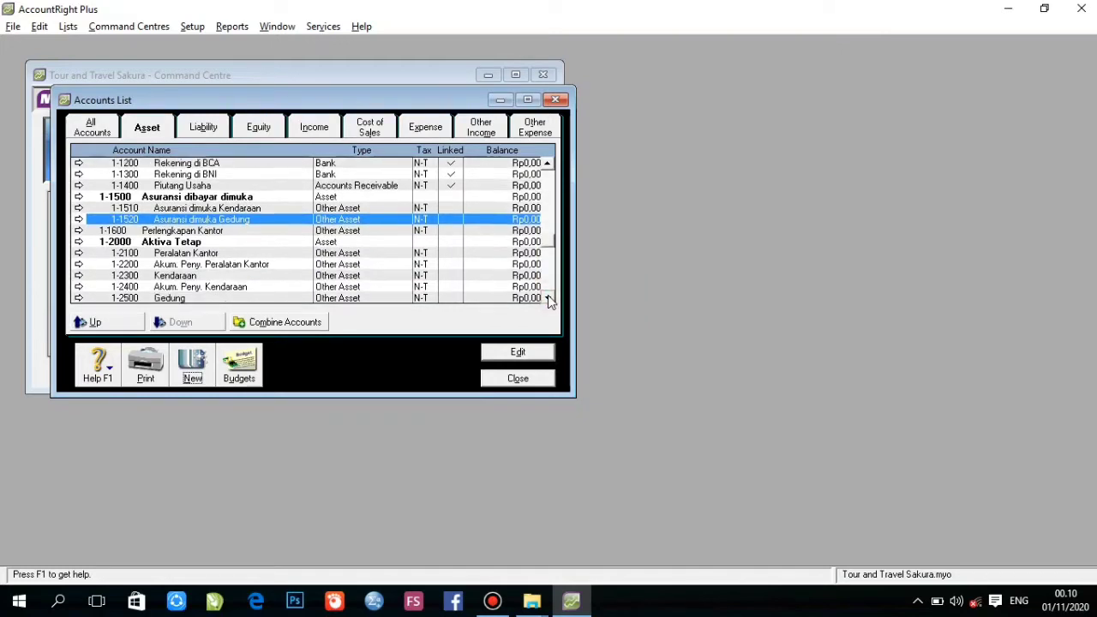
pyautogui.click(548, 297)
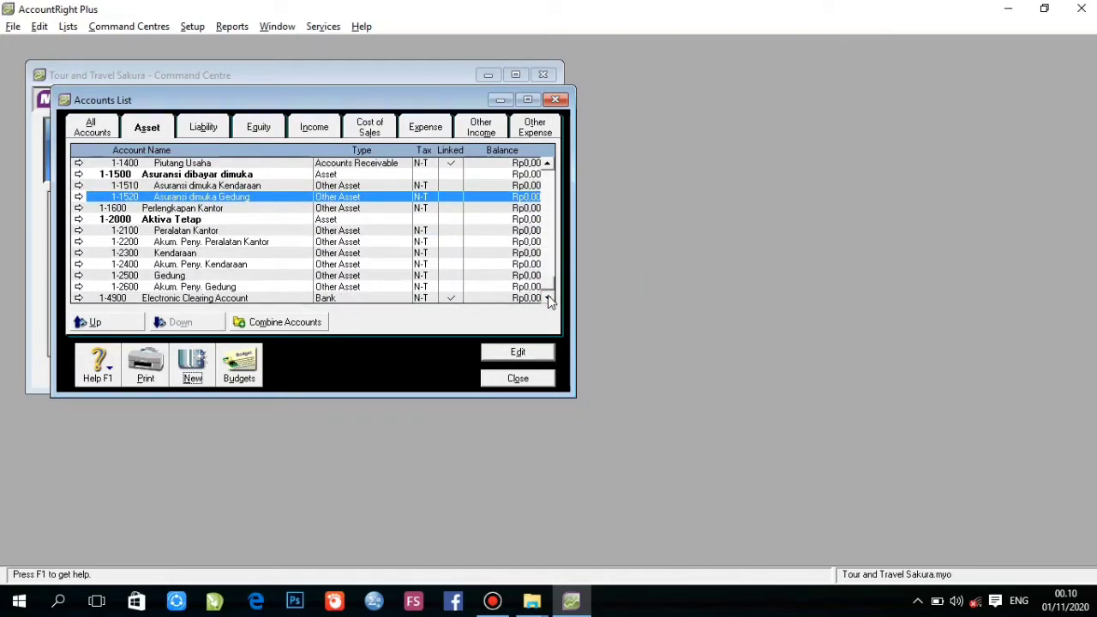
pyautogui.click(193, 382)
pyautogui.write('270')
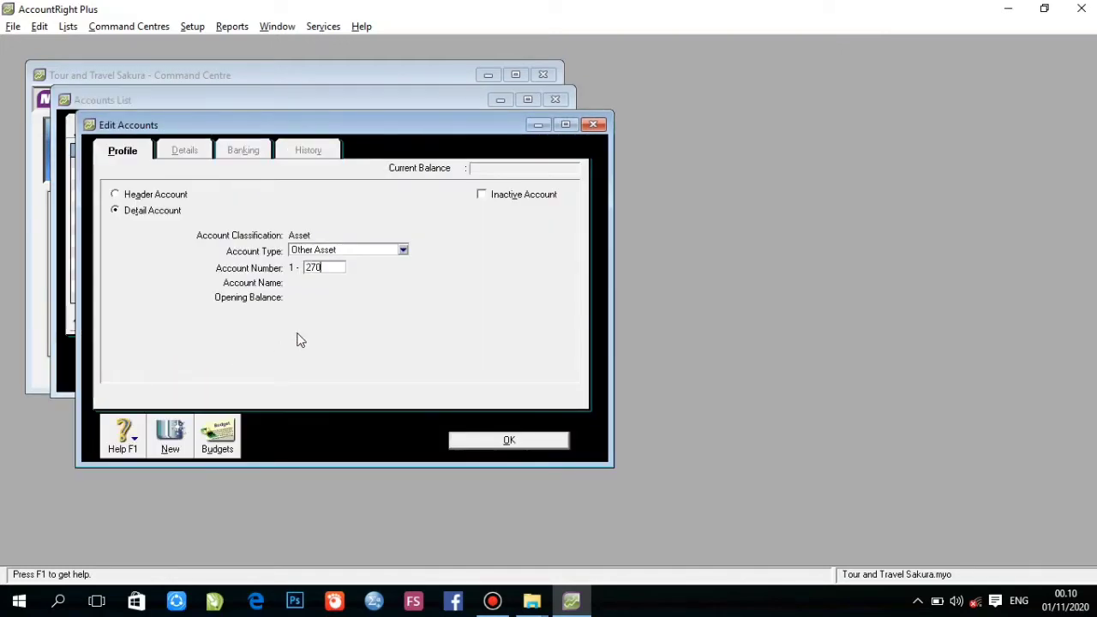
pyautogui.write('0')
pyautogui.press('Tab')
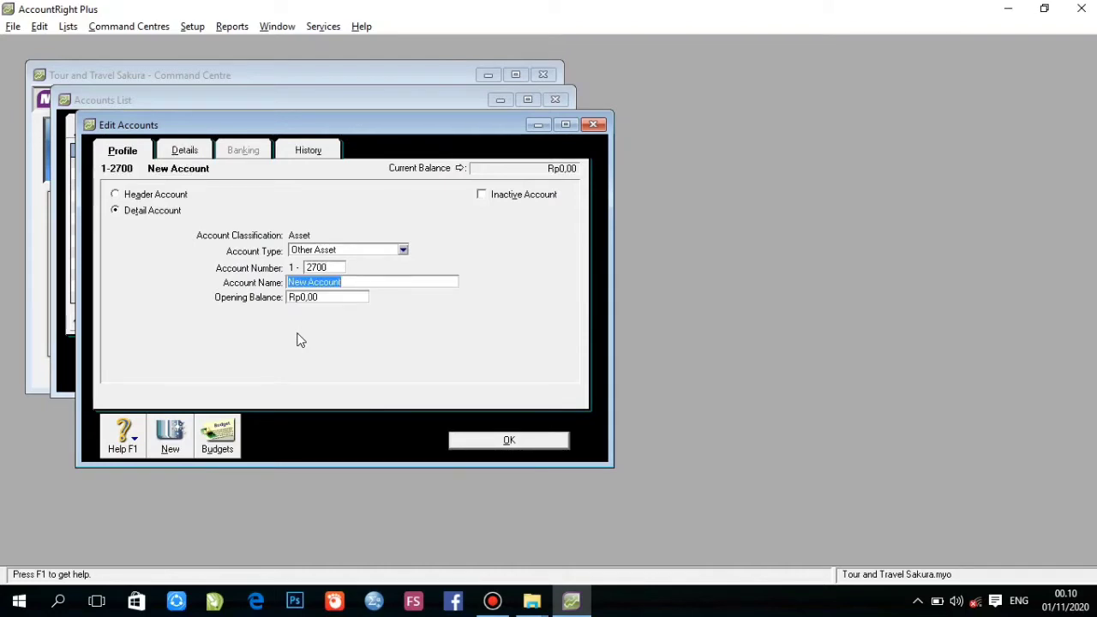
pyautogui.write('Tanah')
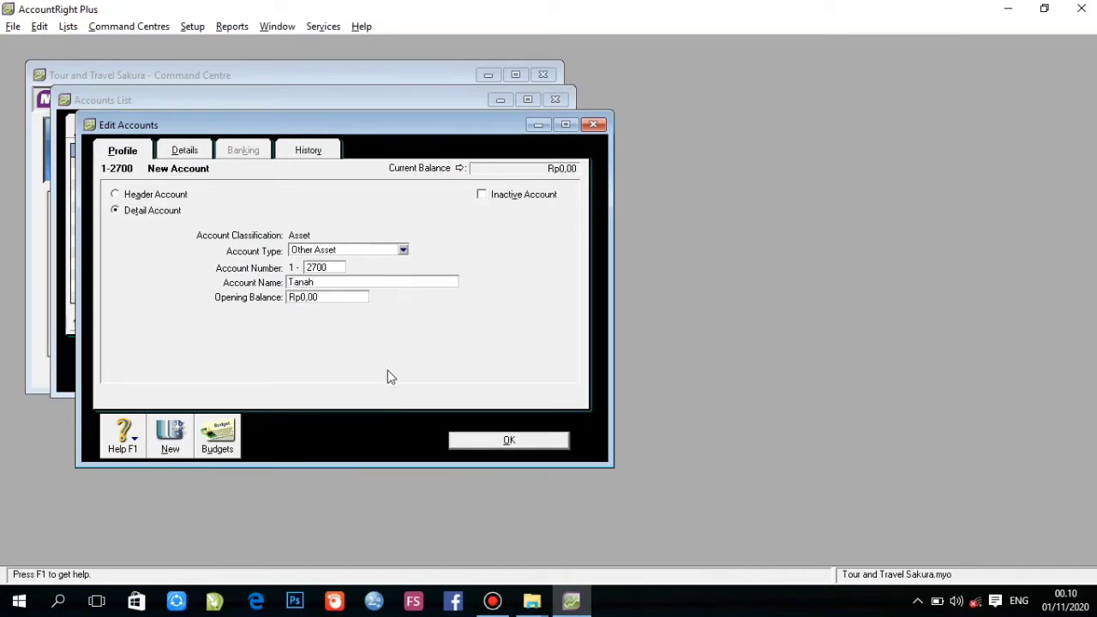
pyautogui.click(501, 441)
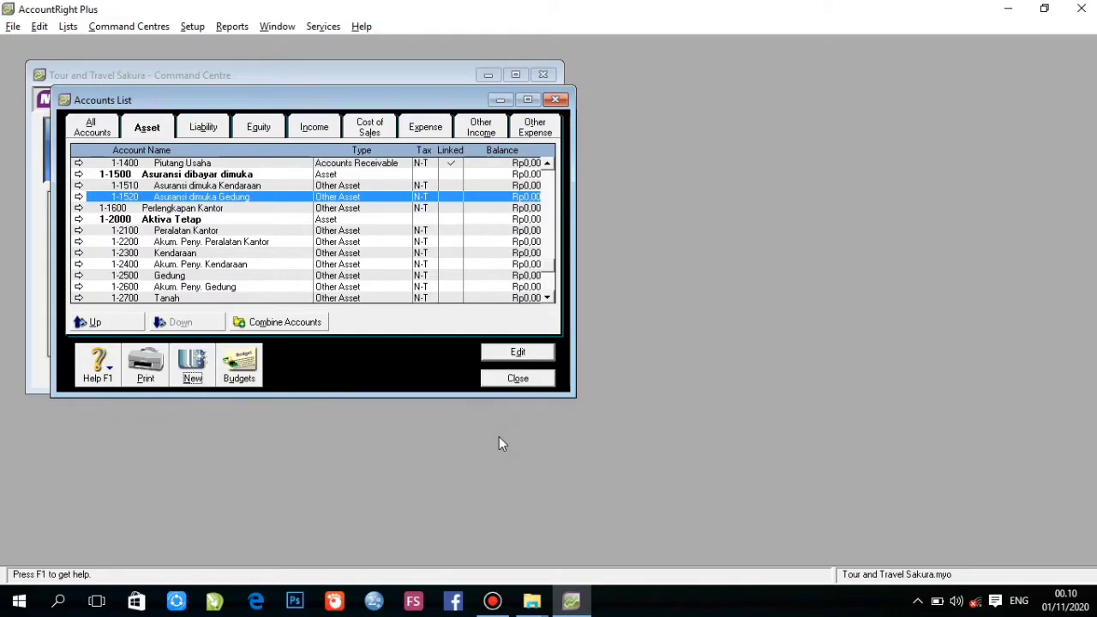
pyautogui.scroll(-1, 551, 281)
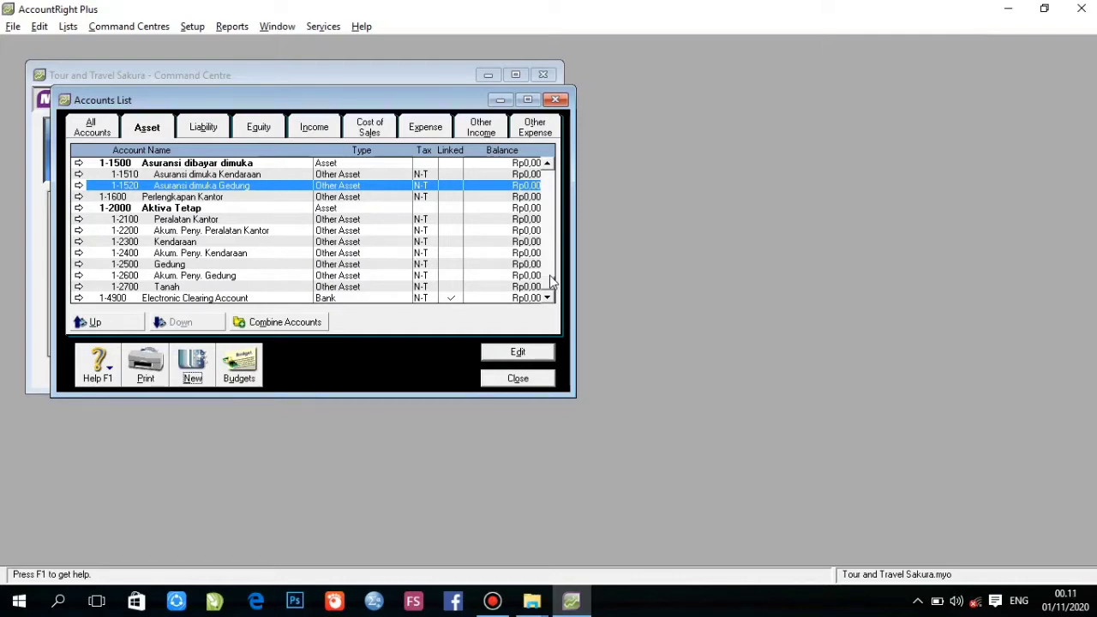
# Rename the liability header 2-0000 to Kewajiban
pyautogui.click(214, 132)
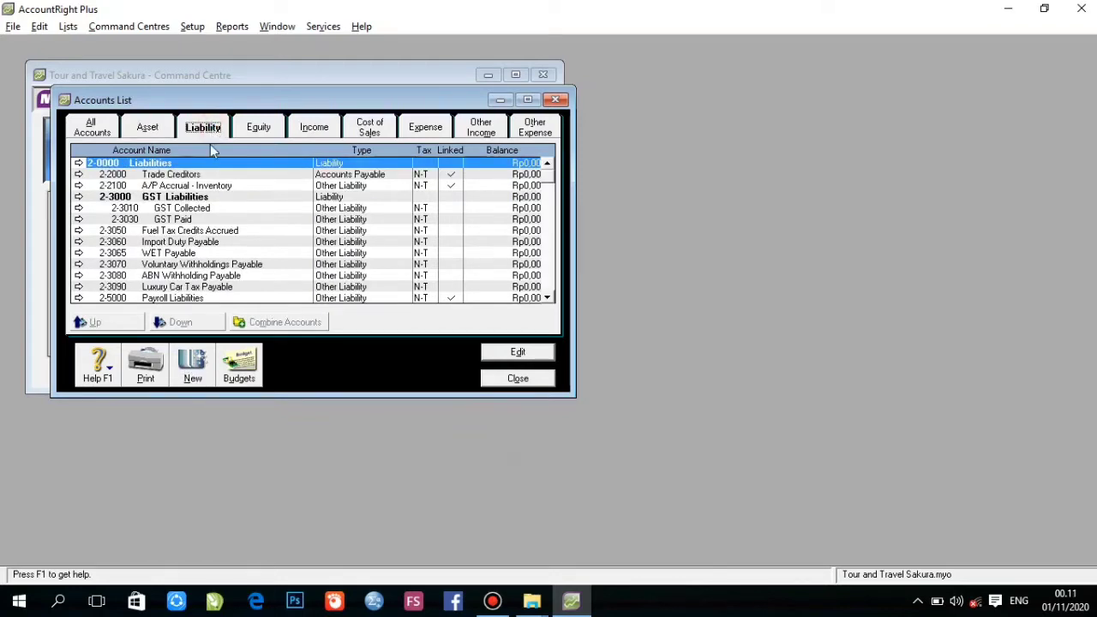
pyautogui.doubleClick(206, 162)
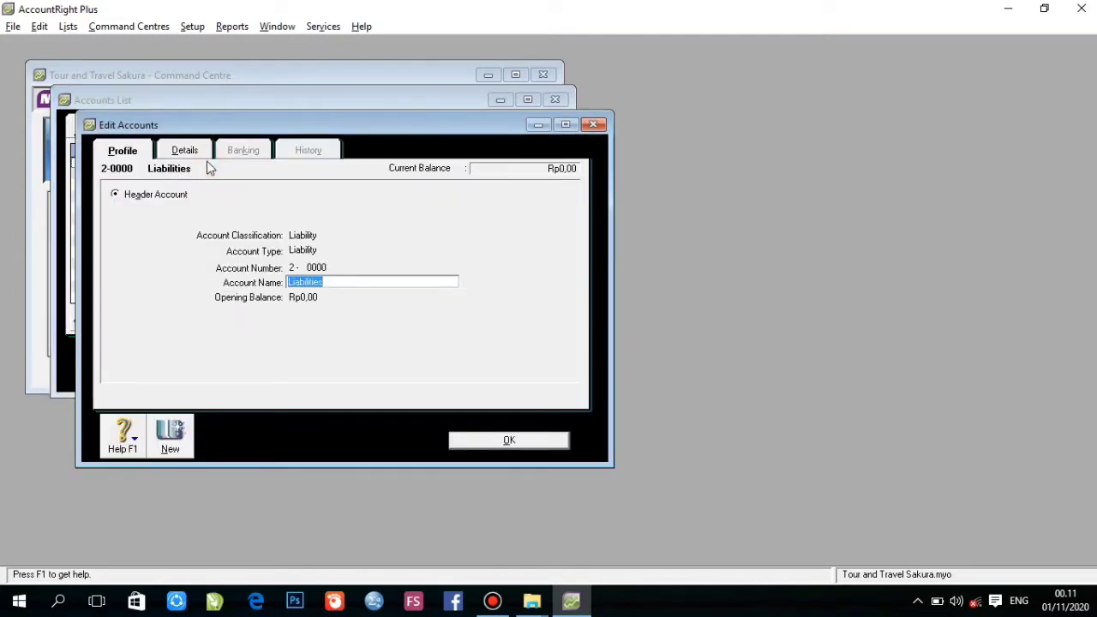
pyautogui.write('Kewajiban')
pyautogui.click(485, 441)
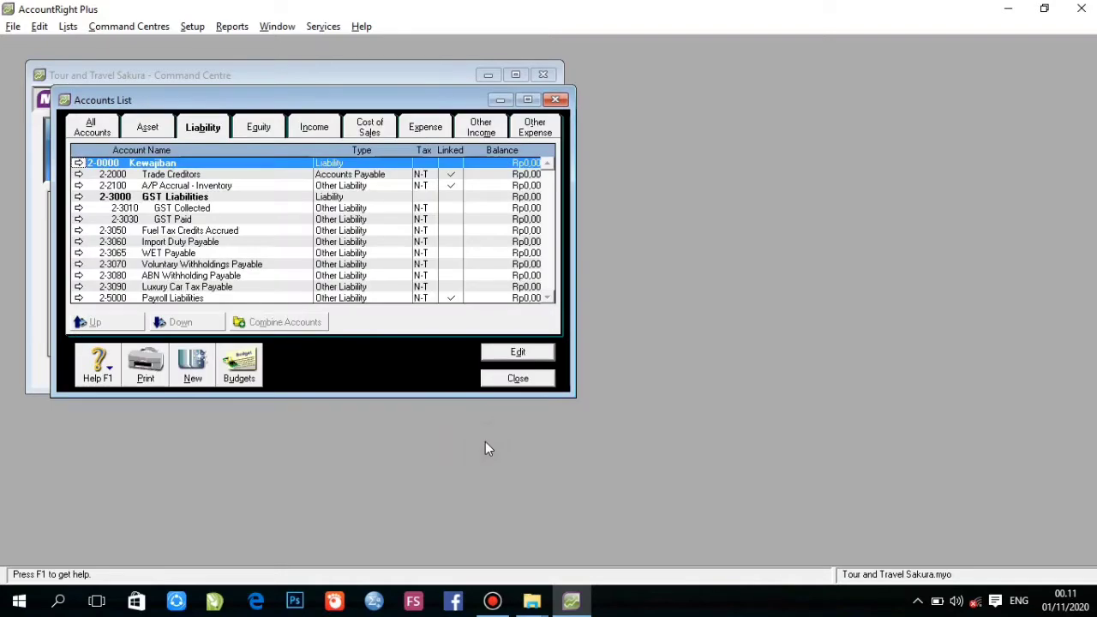
# Add the liability header account 2-1000 Kewajiban Lancar
pyautogui.click(193, 383)
pyautogui.click(130, 196)
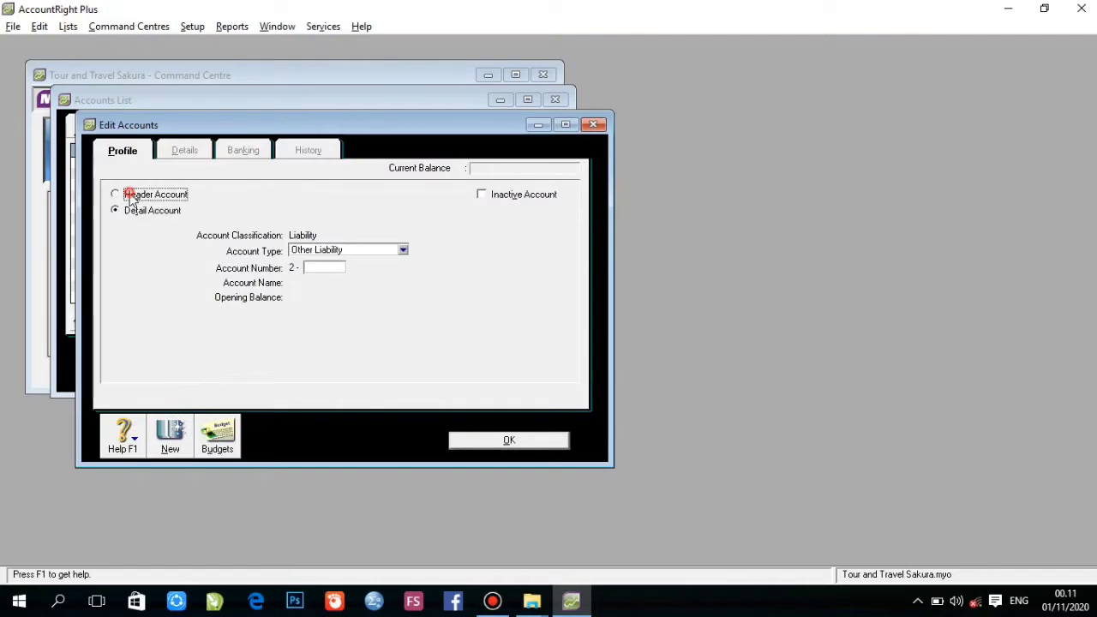
pyautogui.click(336, 267)
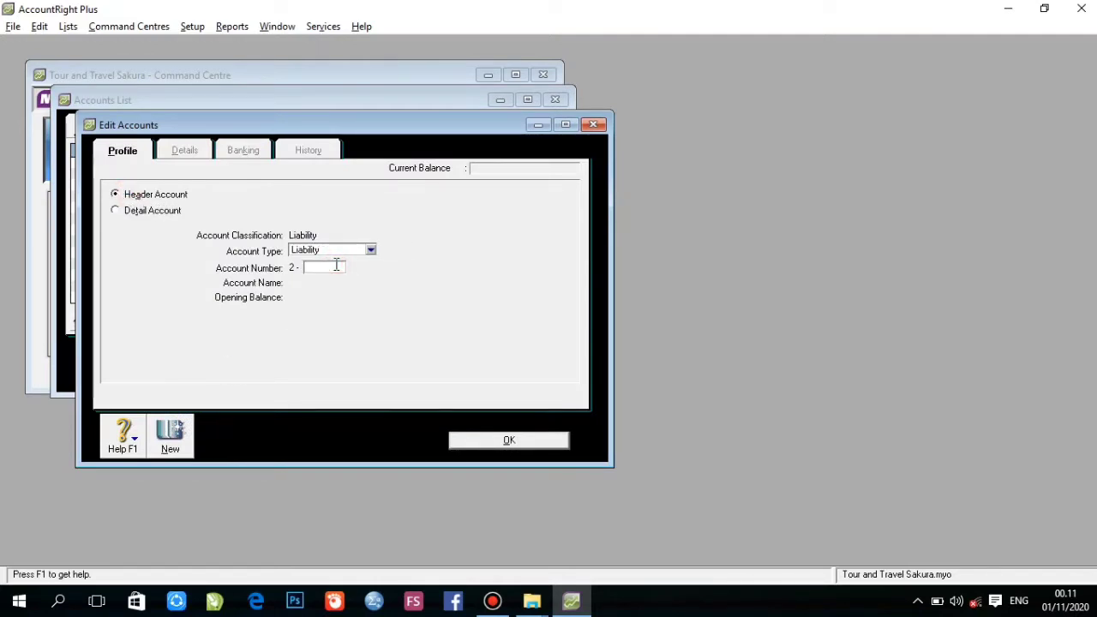
pyautogui.write('1000')
pyautogui.press('Tab')
pyautogui.write('Kewa')
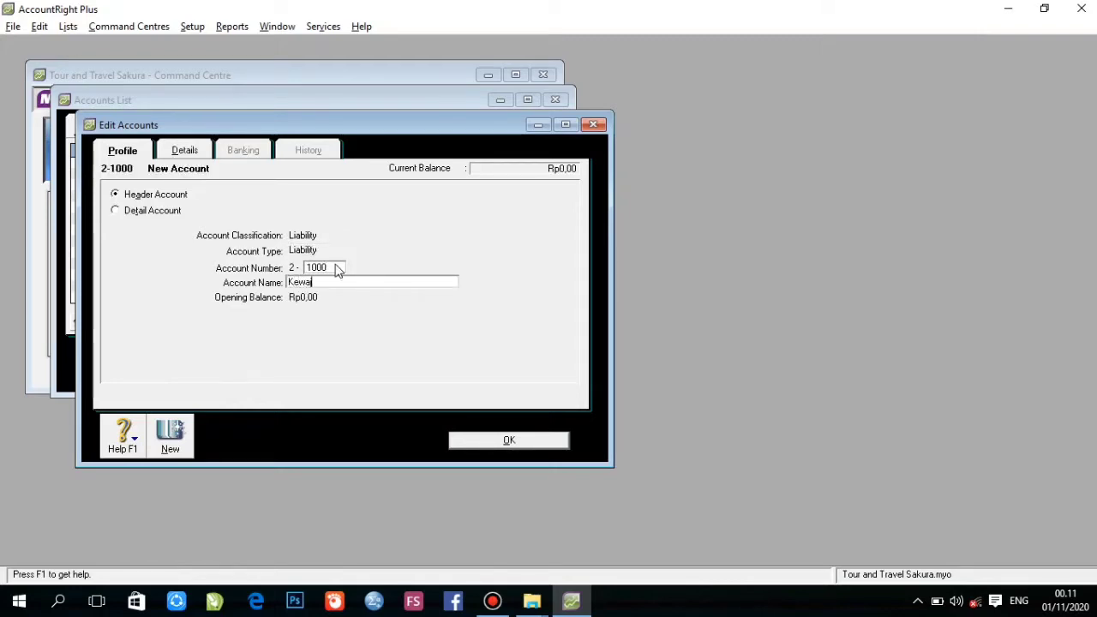
pyautogui.write('jiban Lancar')
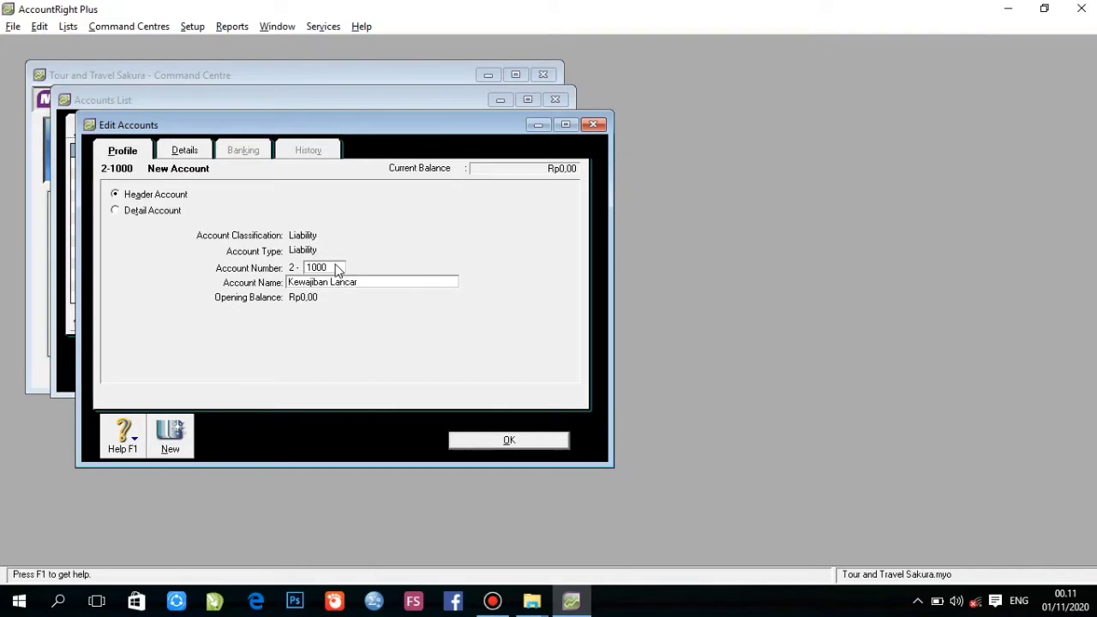
pyautogui.click(479, 440)
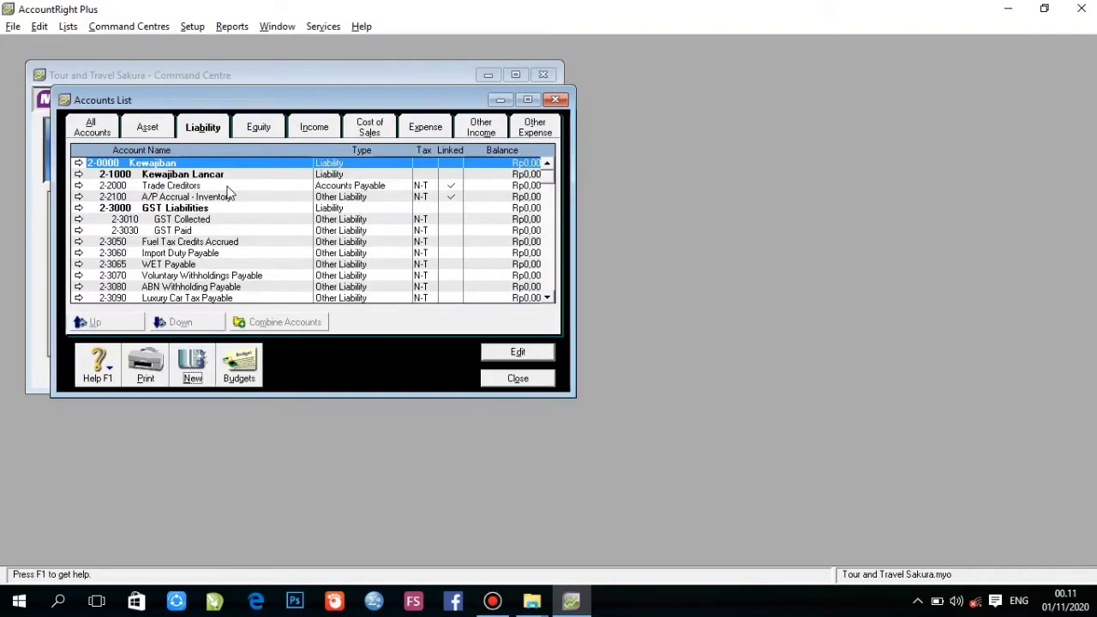
# Indent Trade Creditors and A/P Accrual - Inventory, then change Trade Creditors to 2-1100 Hutang Usaha
pyautogui.click(172, 185)
pyautogui.hotkey('alt', 'o')
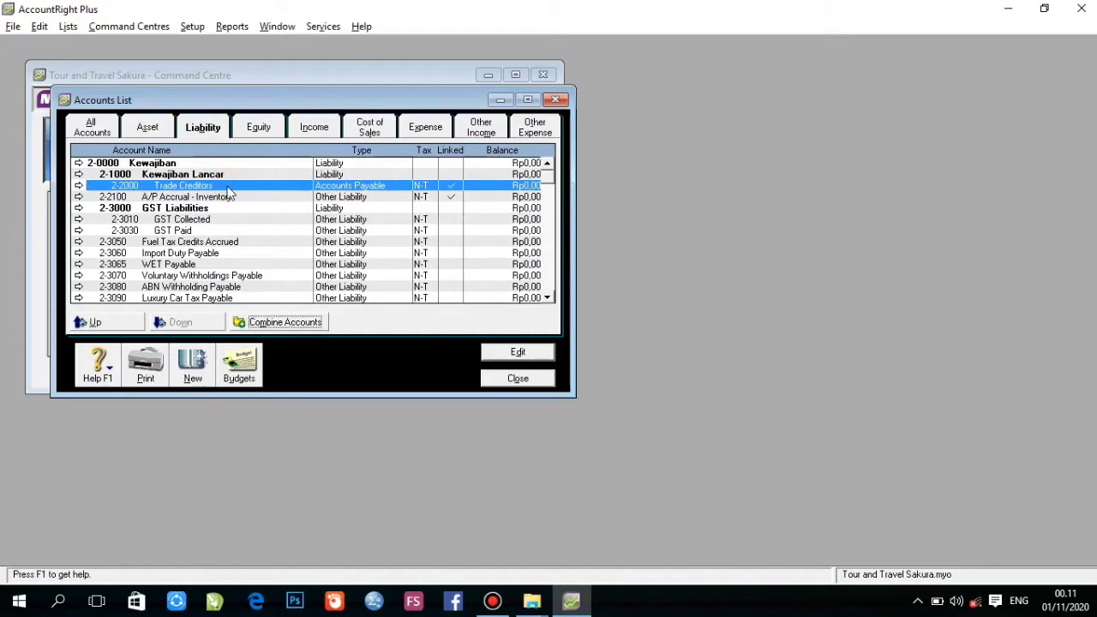
pyautogui.click(227, 198)
pyautogui.hotkey('alt', 'o')
pyautogui.hotkey('alt', 'o')
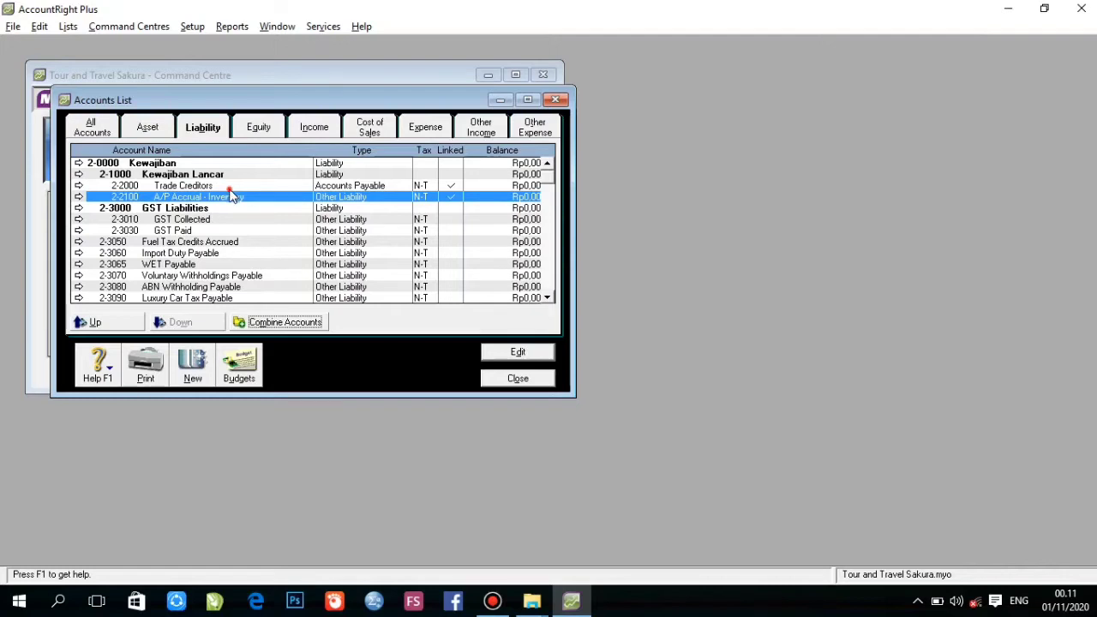
pyautogui.doubleClick(231, 188)
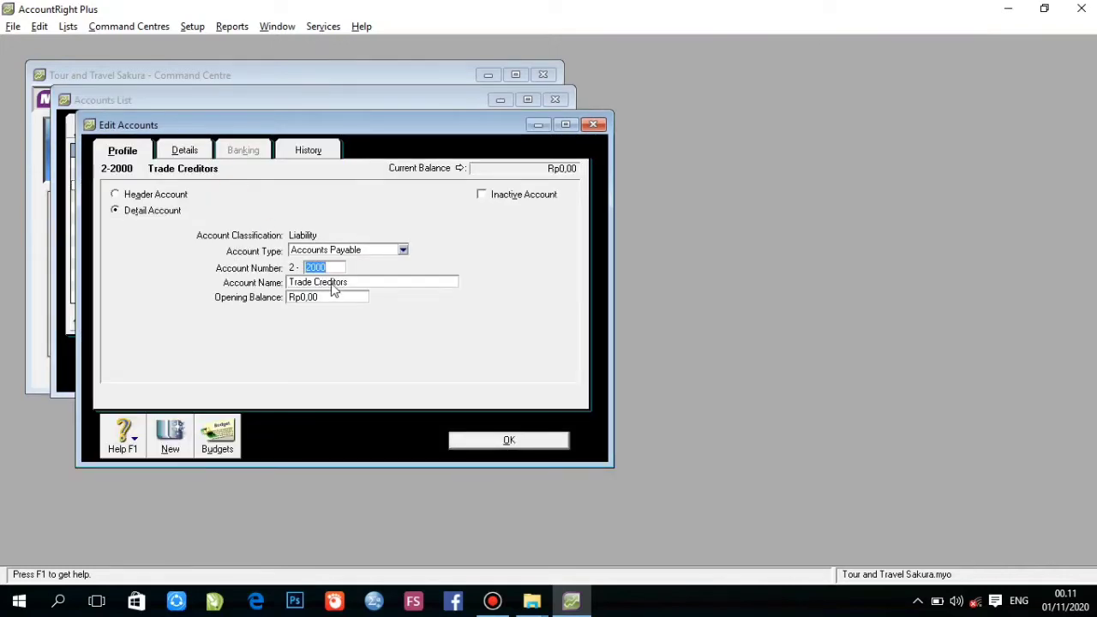
pyautogui.write('1100')
pyautogui.press('Tab')
pyautogui.write('Hutang')
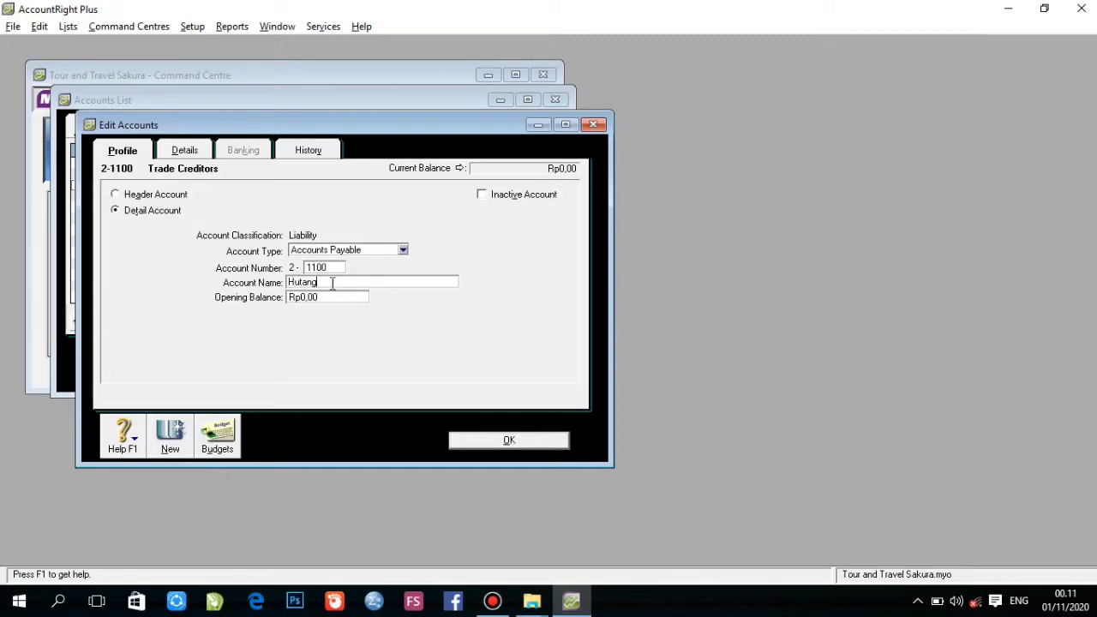
pyautogui.write(' Usaha')
pyautogui.click(514, 441)
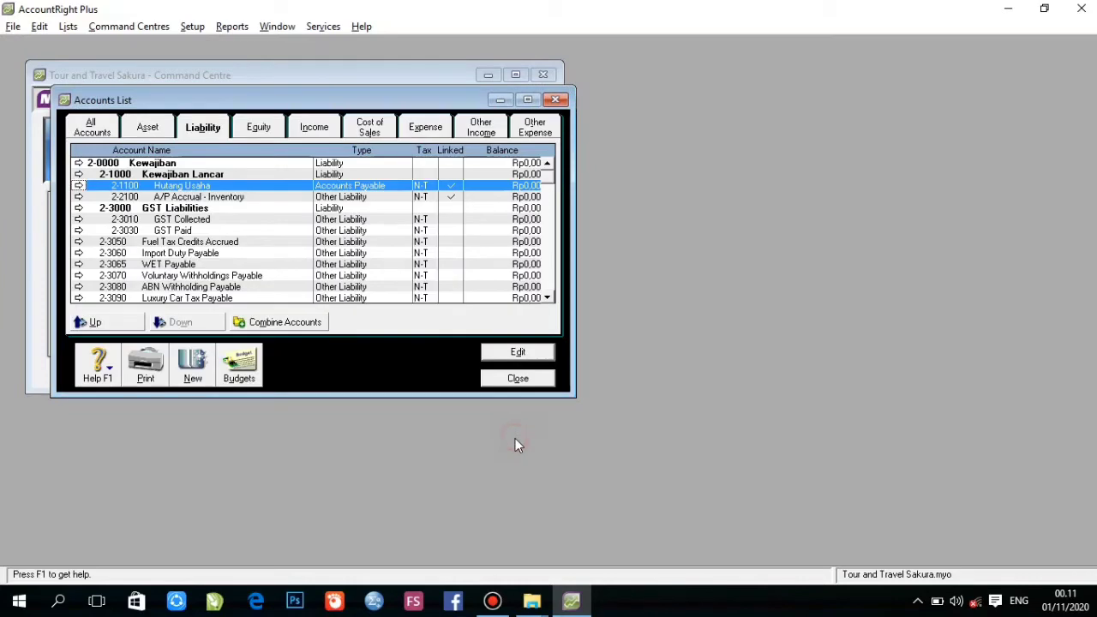
# Change the next two accounts to 2-1200 Hutang Gaji and 2-1300 Hutang Bunga
pyautogui.doubleClick(238, 197)
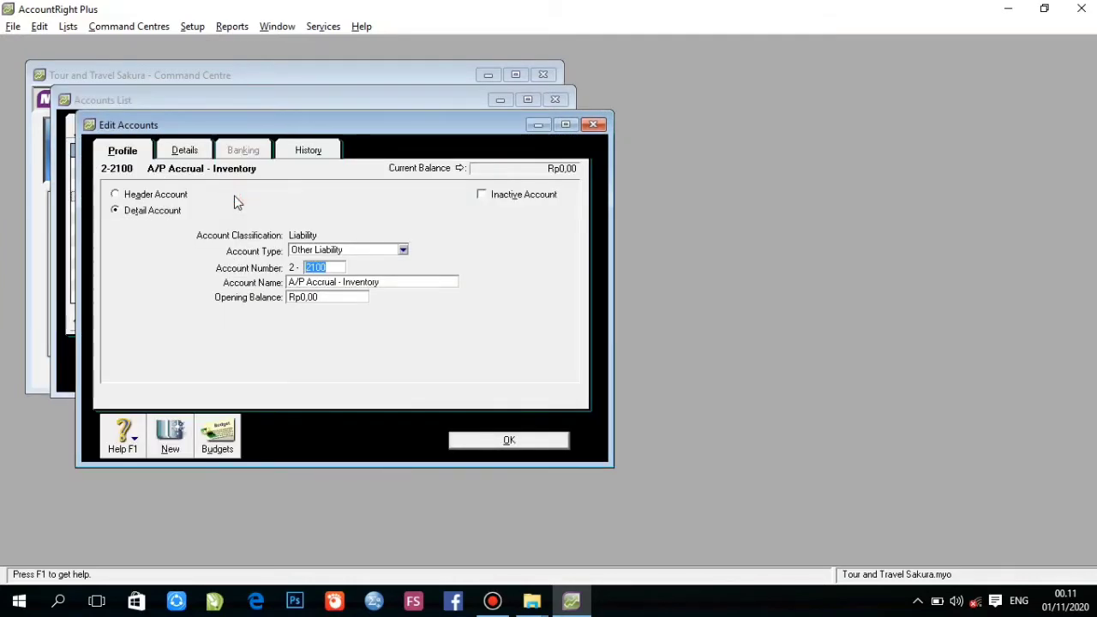
pyautogui.write('1200')
pyautogui.press('Tab')
pyautogui.write('Huta')
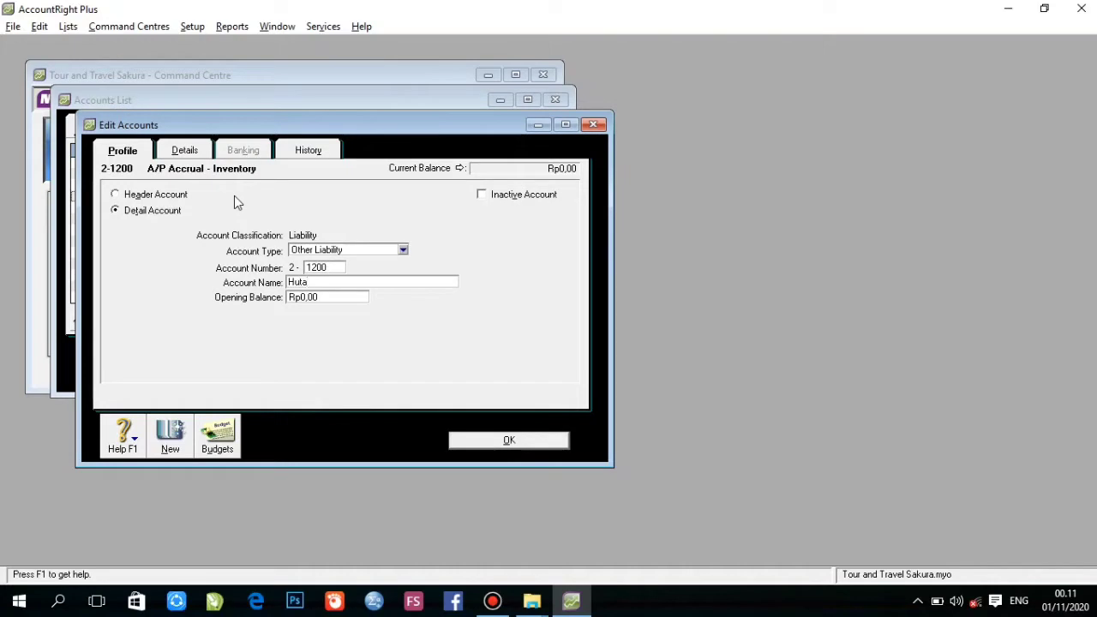
pyautogui.write('ng Gaji')
pyautogui.click(479, 446)
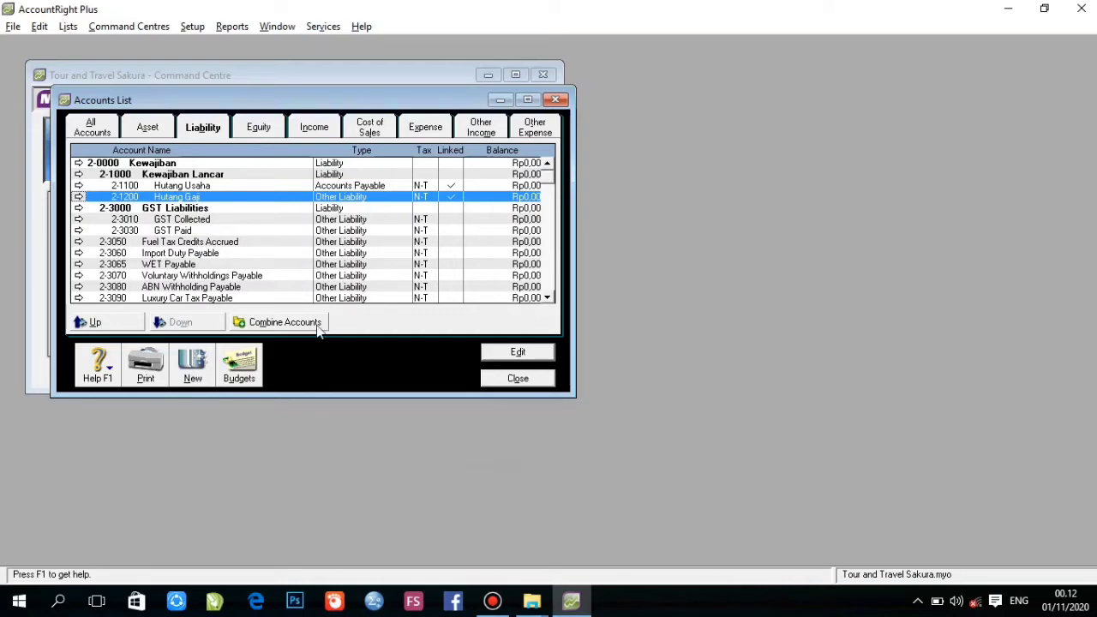
pyautogui.doubleClick(257, 243)
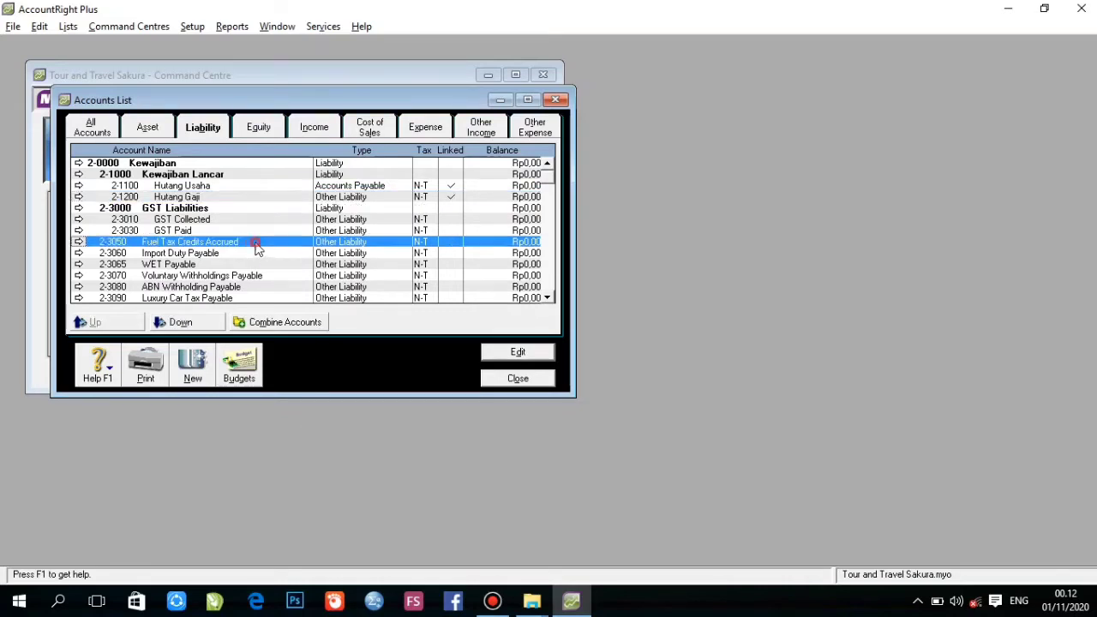
pyautogui.write('1300')
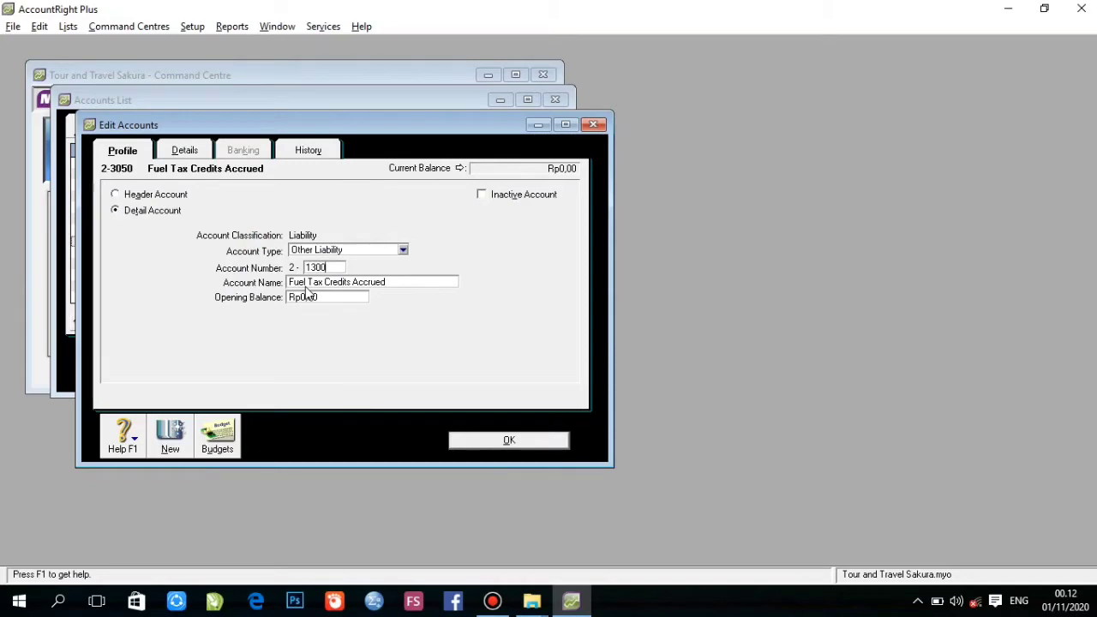
pyautogui.press('Tab')
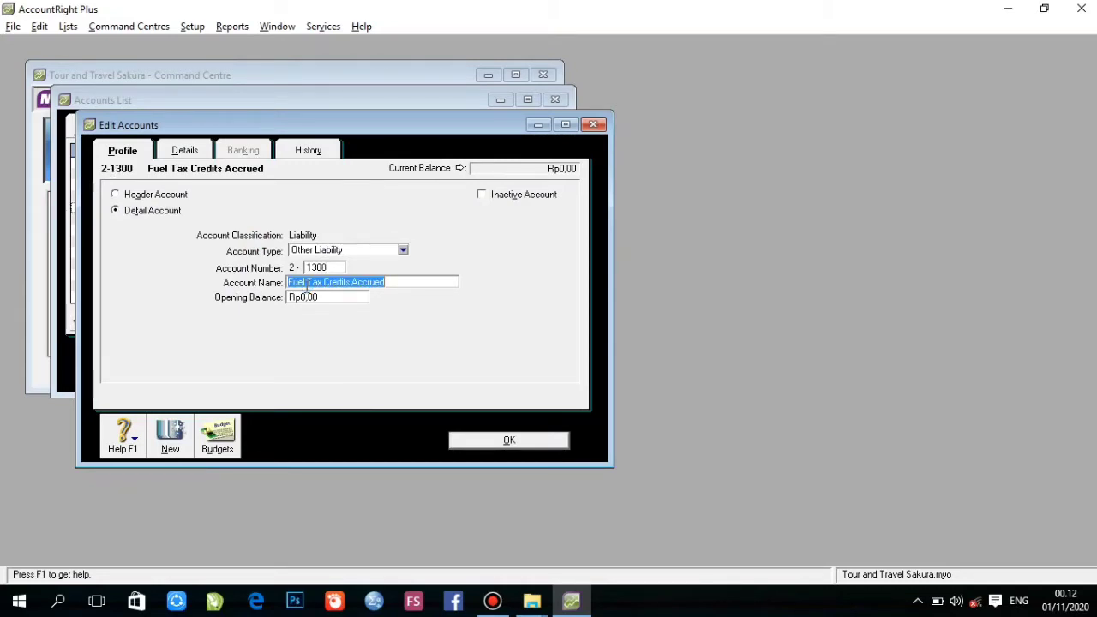
pyautogui.write('Hutang Bun')
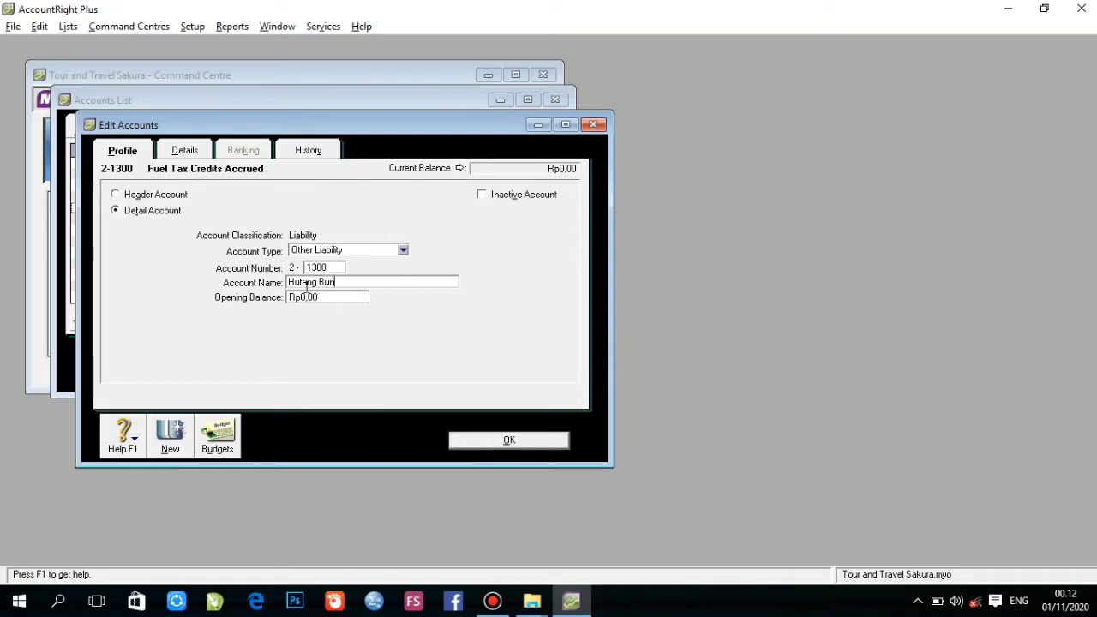
pyautogui.write('ga')
pyautogui.click(529, 441)
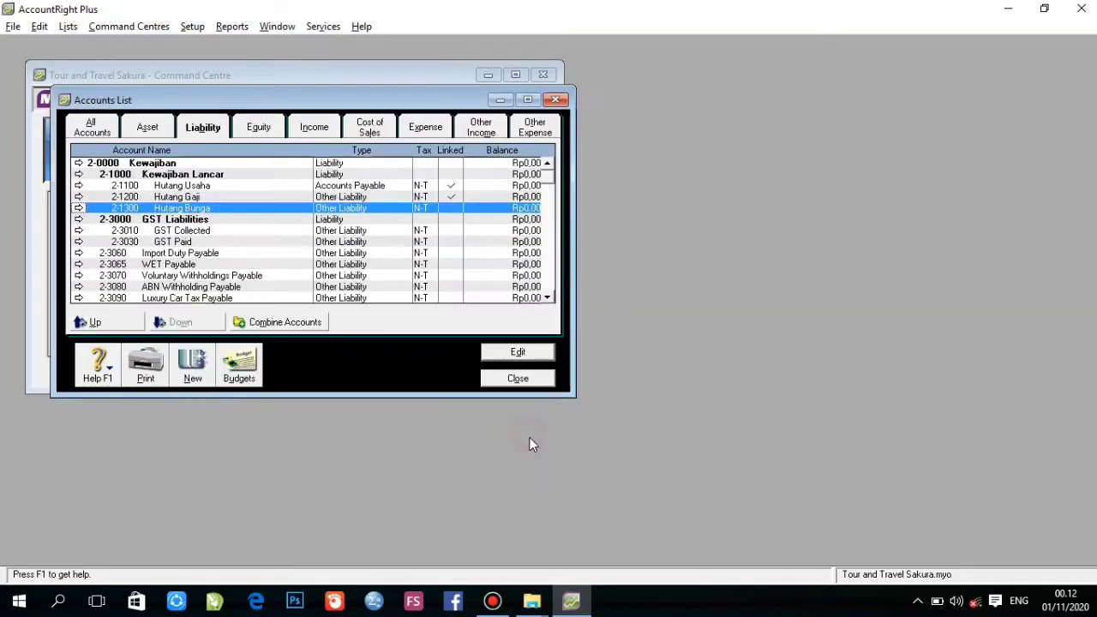
# Change Import Duty Payable to 2-1400 Hutang Biaya Lainnya and WET Payable to 2-1500 Hutang di BRI
pyautogui.doubleClick(244, 255)
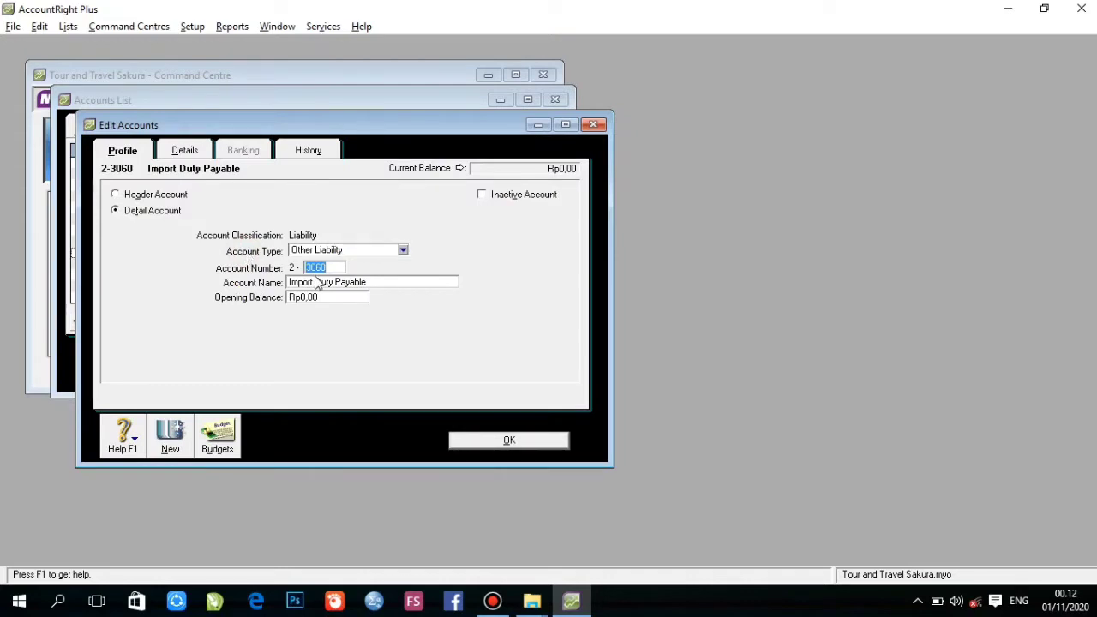
pyautogui.write('1400')
pyautogui.press('Tab')
pyautogui.write('Hu')
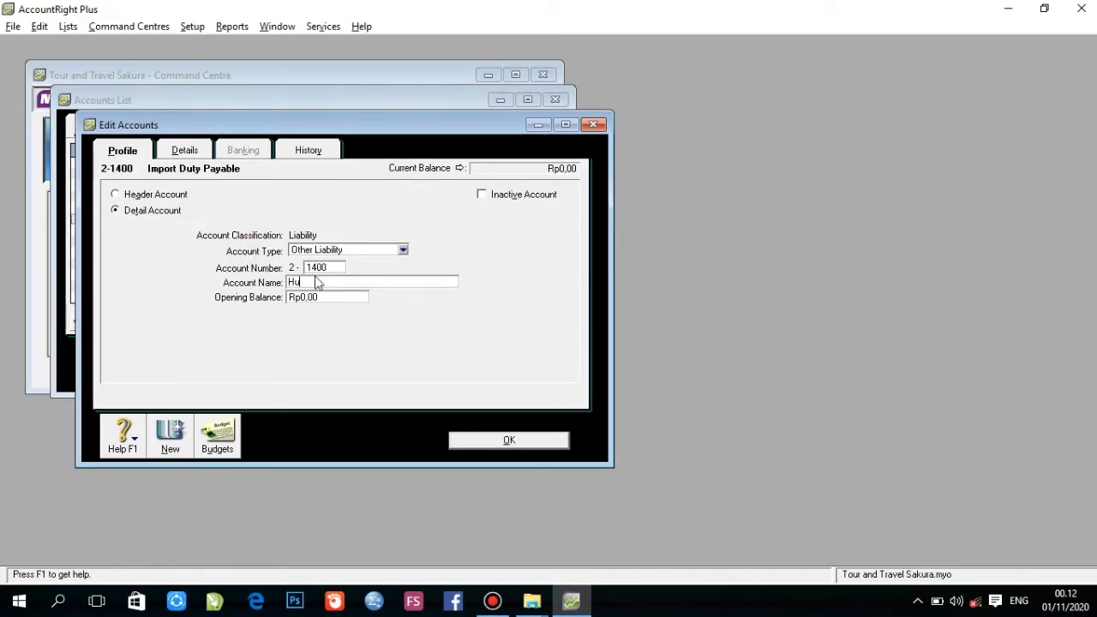
pyautogui.write('tang Biaya Lainnya')
pyautogui.click(504, 440)
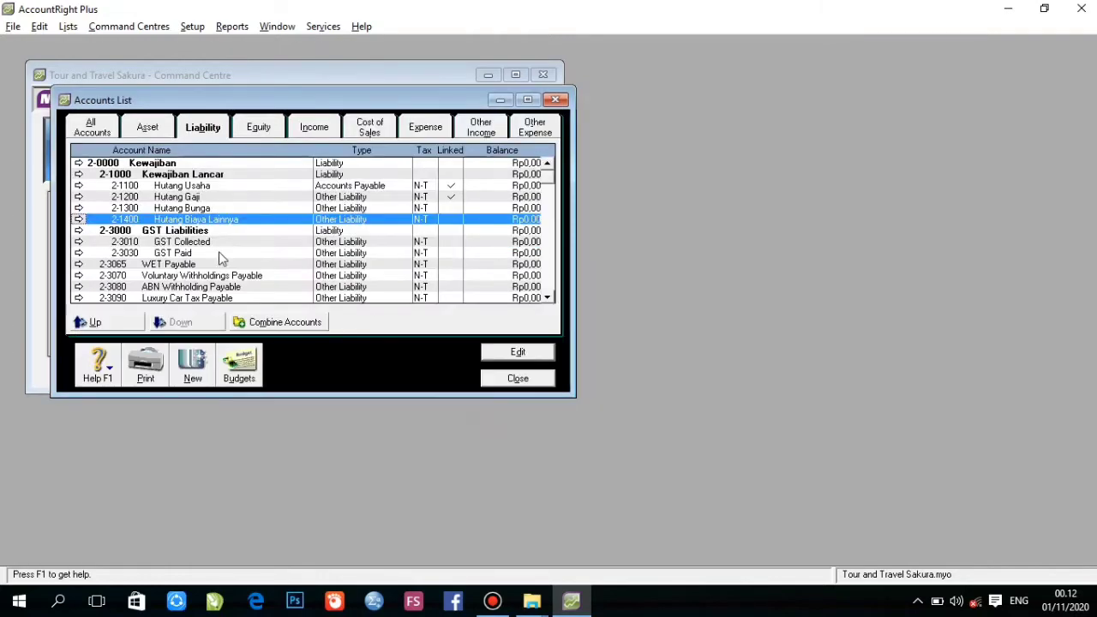
pyautogui.doubleClick(206, 268)
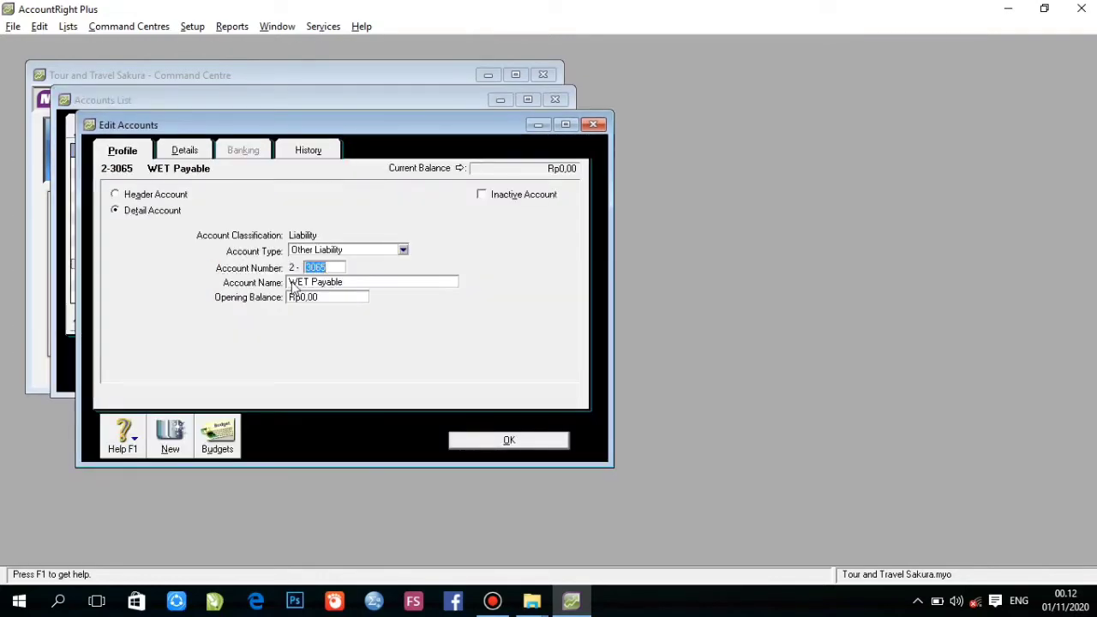
pyautogui.write('1500')
pyautogui.click(293, 284)
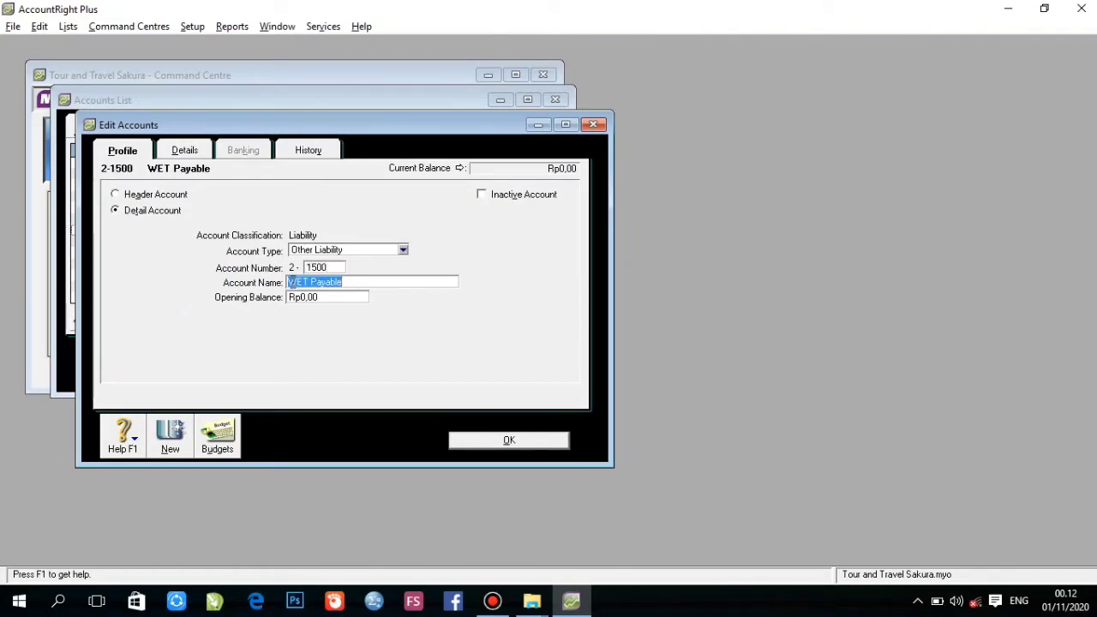
pyautogui.write('Hutang di BRI')
pyautogui.click(503, 446)
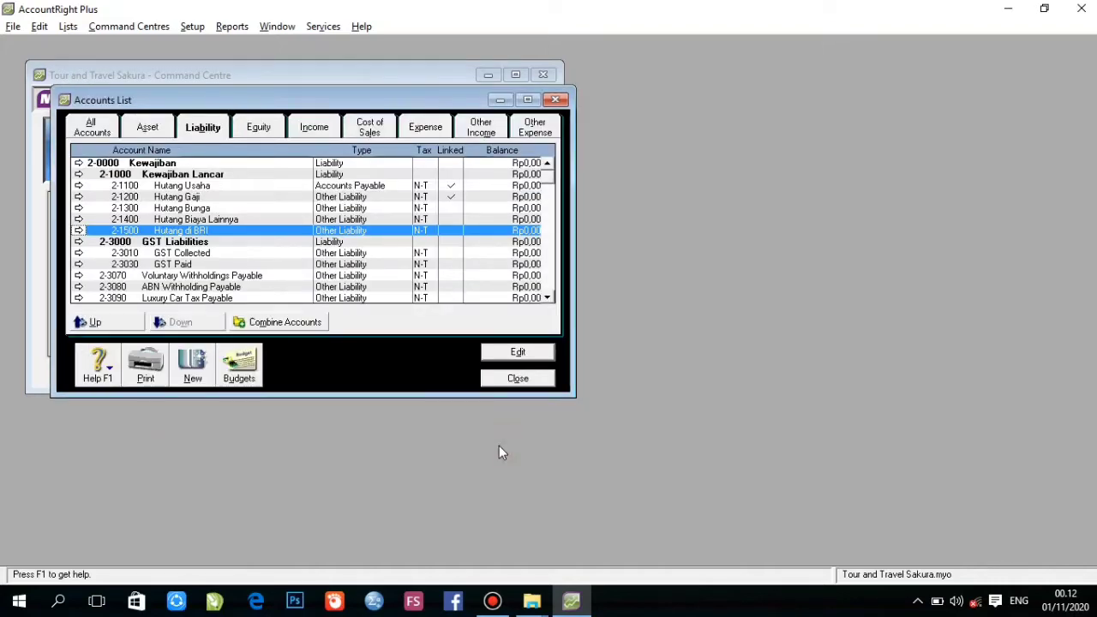
# Change the GST Liabilities header to 2-2000 Kewajiban Jangka Panjang
pyautogui.doubleClick(292, 243)
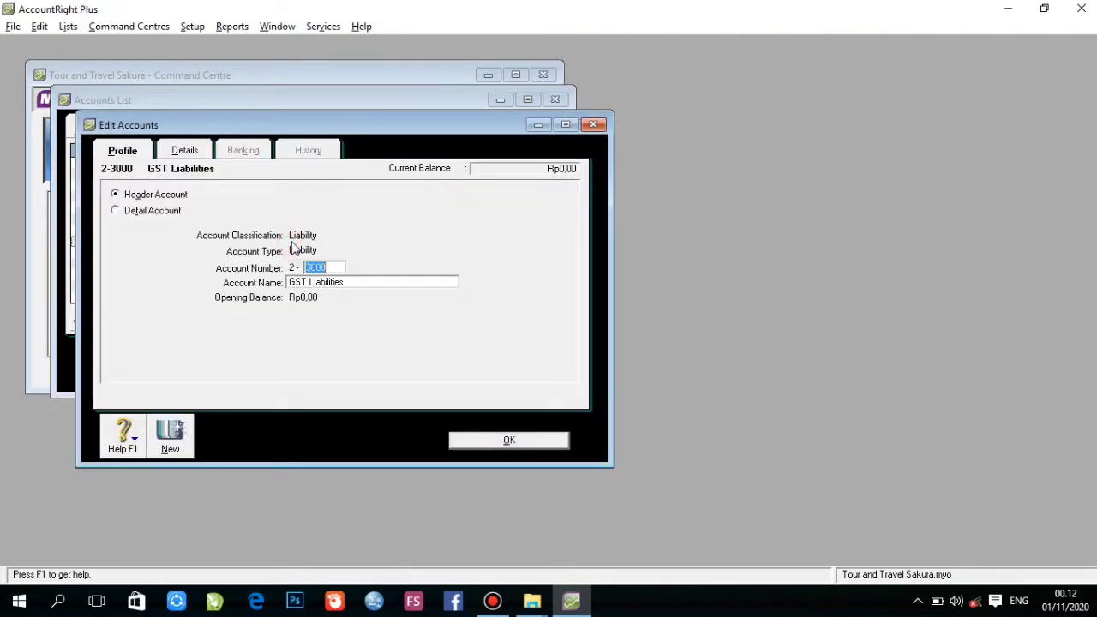
pyautogui.write('2000')
pyautogui.press('Tab')
pyautogui.write('Kewajiban Jangka ')
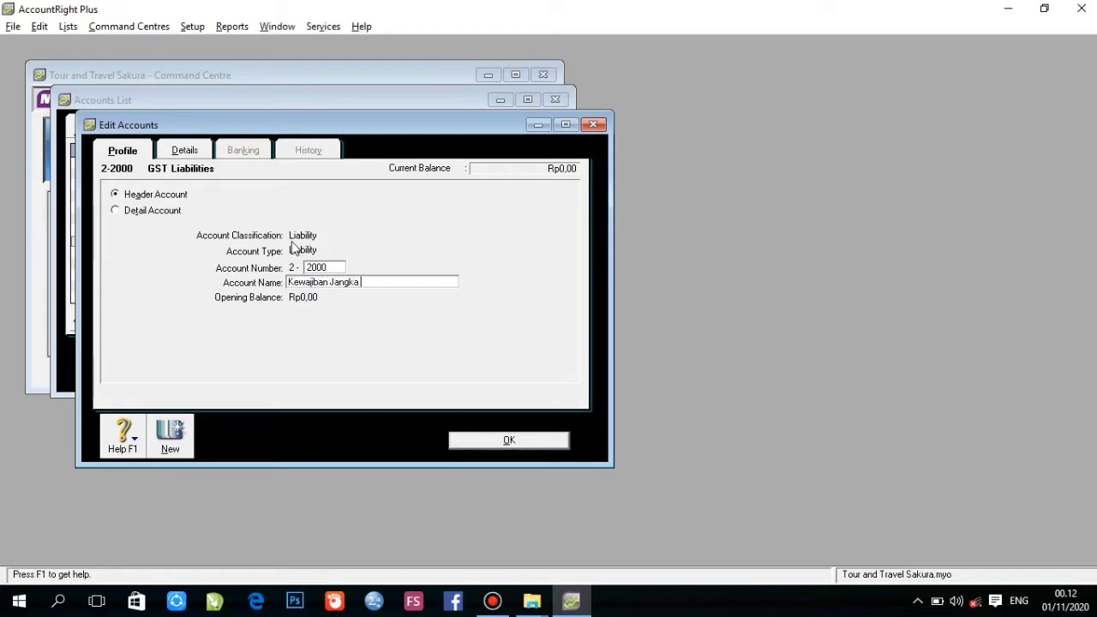
pyautogui.write('Panjang')
pyautogui.click(485, 441)
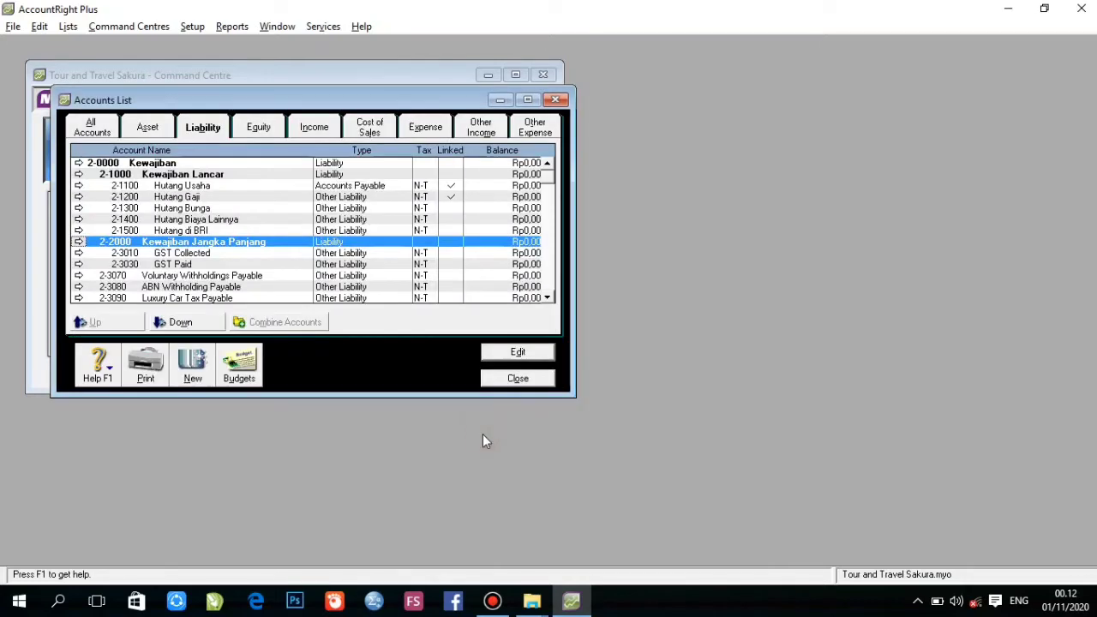
# Change GST Collected to 2-2100 Hutang di Mandiri and GST Paid to 2-2200 Hutang di Danamon
pyautogui.doubleClick(263, 256)
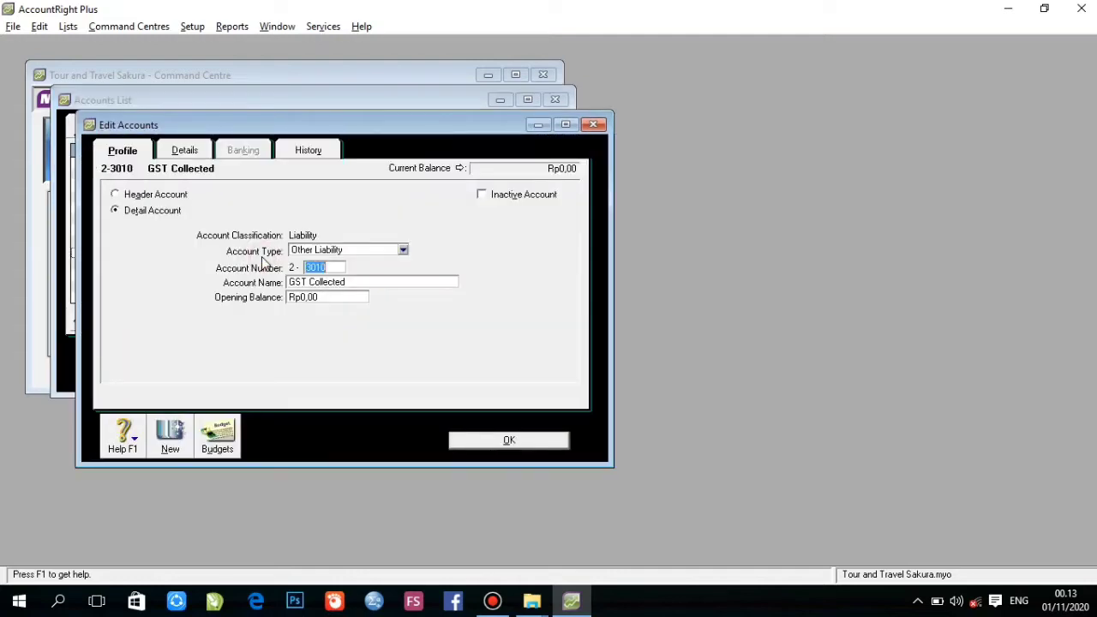
pyautogui.write('2100')
pyautogui.press('Tab')
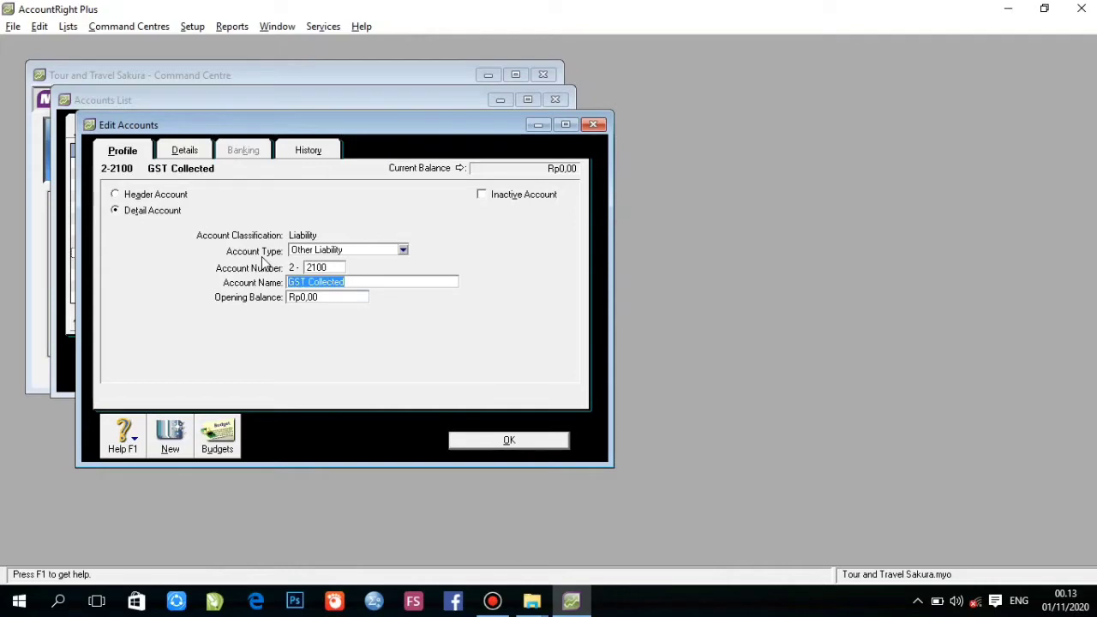
pyautogui.write('Hutang di Mandr')
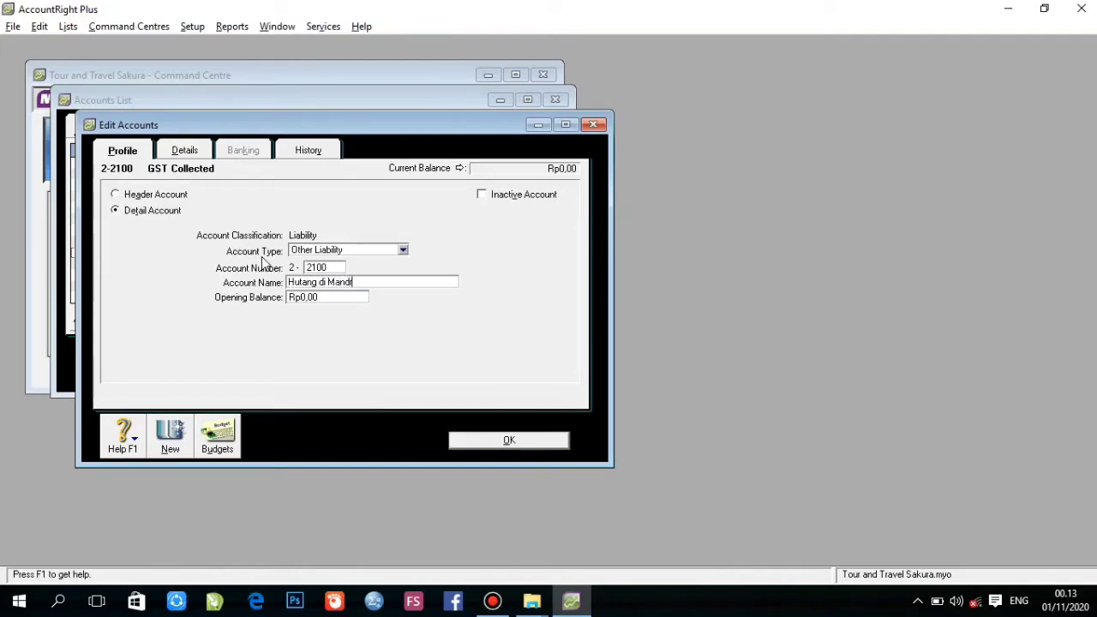
pyautogui.write('iri')
pyautogui.click(495, 439)
pyautogui.doubleClick(243, 265)
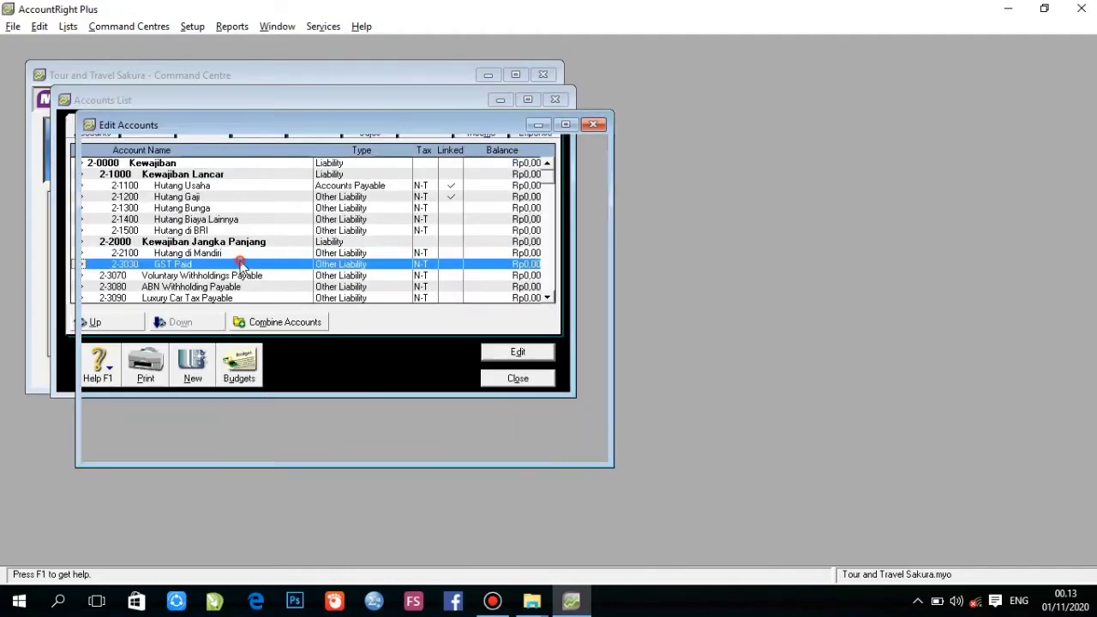
pyautogui.write('2200')
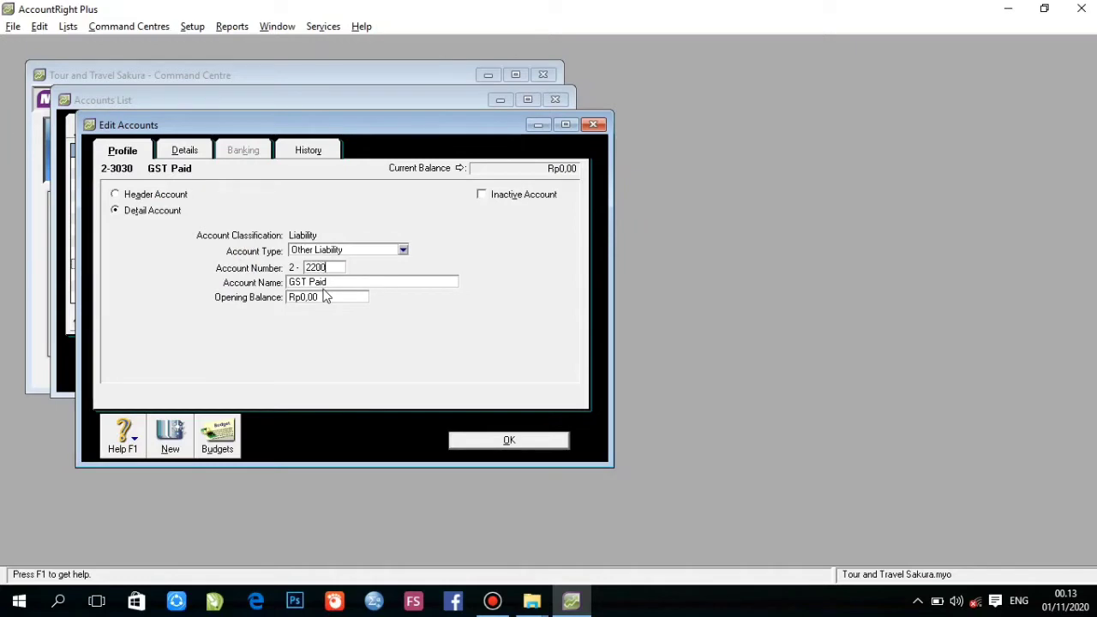
pyautogui.press('Tab')
pyautogui.write('Hutang di Danamo')
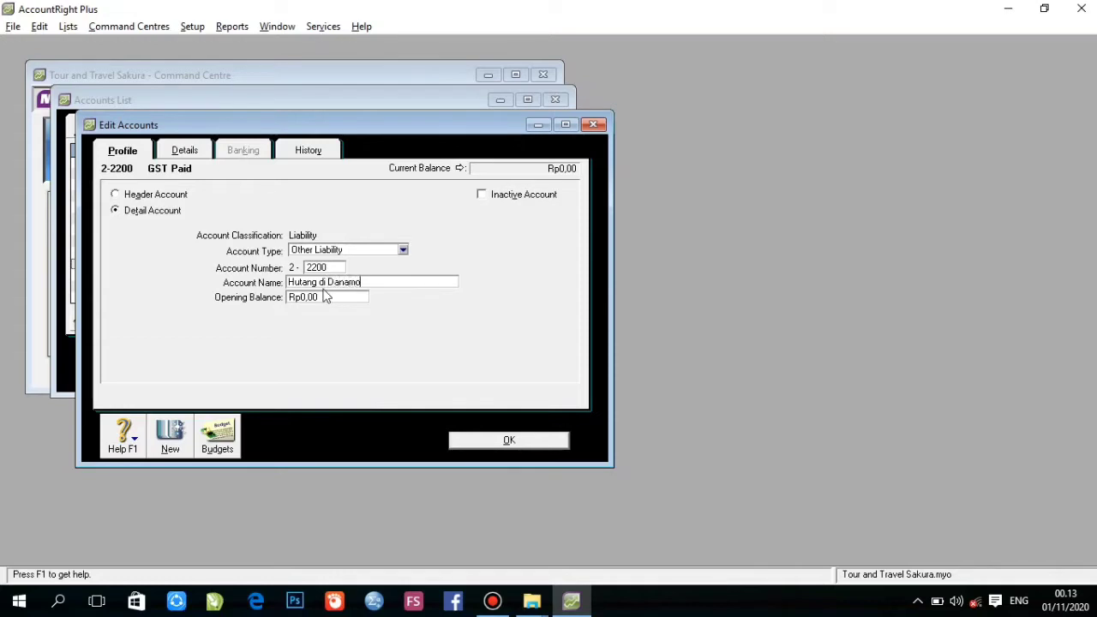
pyautogui.write('n')
pyautogui.click(515, 442)
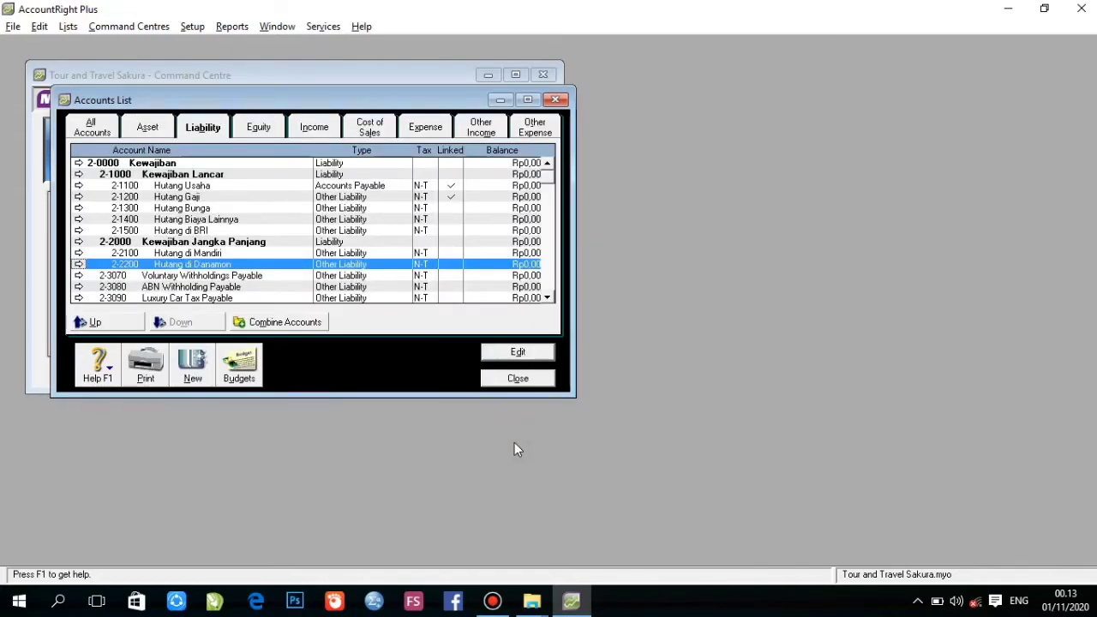
# Mark liability accounts 2-3070 and 2-3080 as inactive
pyautogui.doubleClick(299, 278)
pyautogui.click(483, 195)
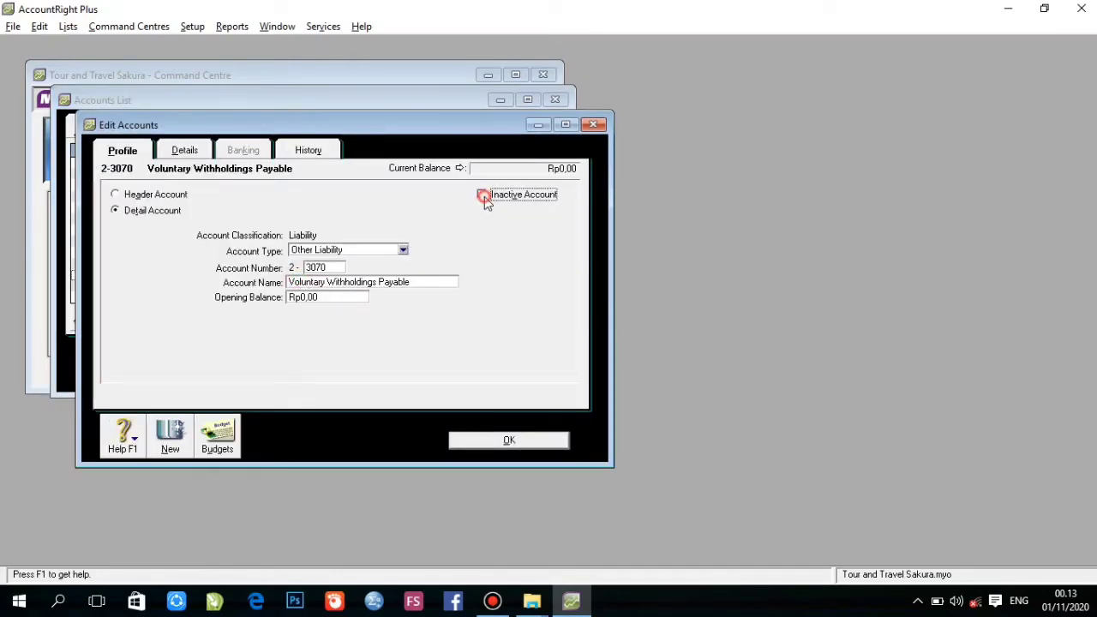
pyautogui.click(554, 353)
pyautogui.click(511, 444)
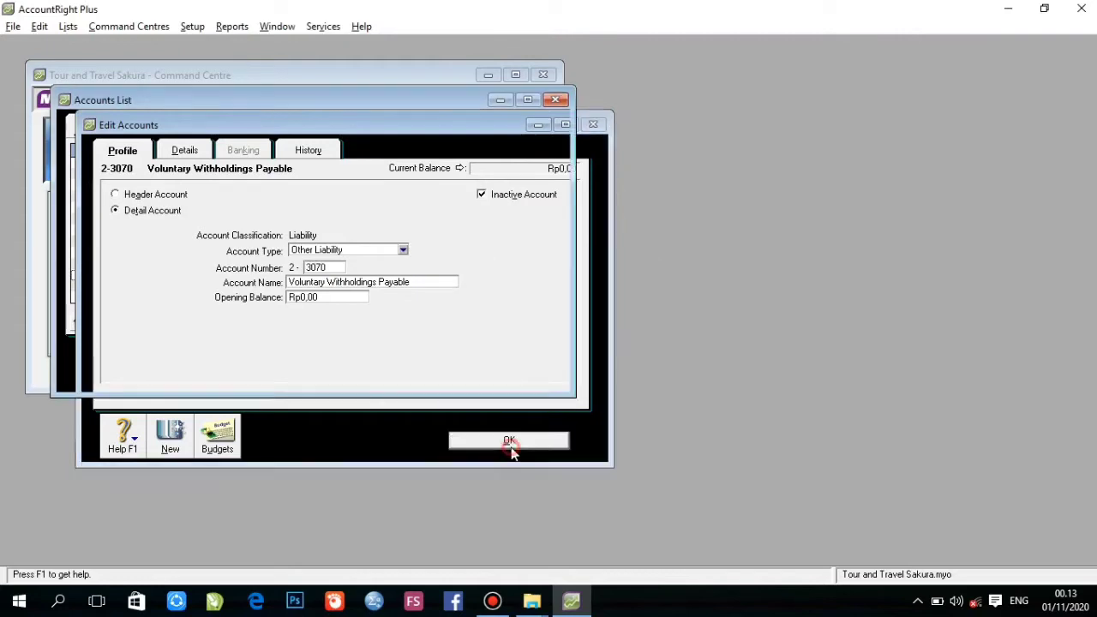
pyautogui.doubleClick(292, 295)
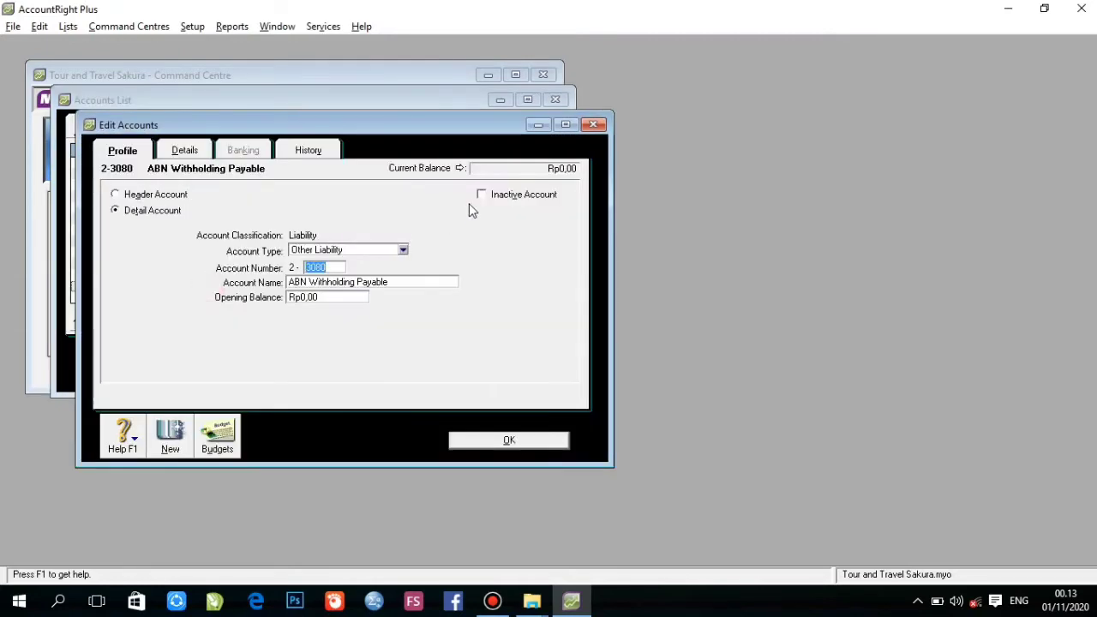
pyautogui.click(482, 194)
pyautogui.press('Return')
pyautogui.click(509, 439)
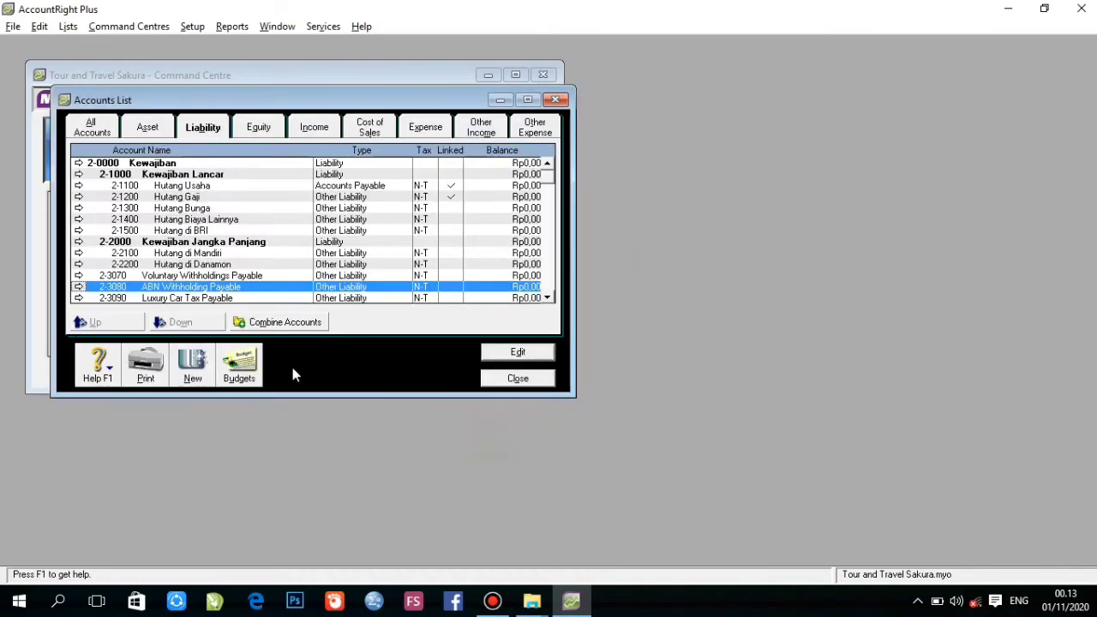
# Mark 2-3090 Luxury Car Tax Payable and 2-5000 Payroll Liabilities as inactive
pyautogui.doubleClick(233, 298)
pyautogui.click(482, 196)
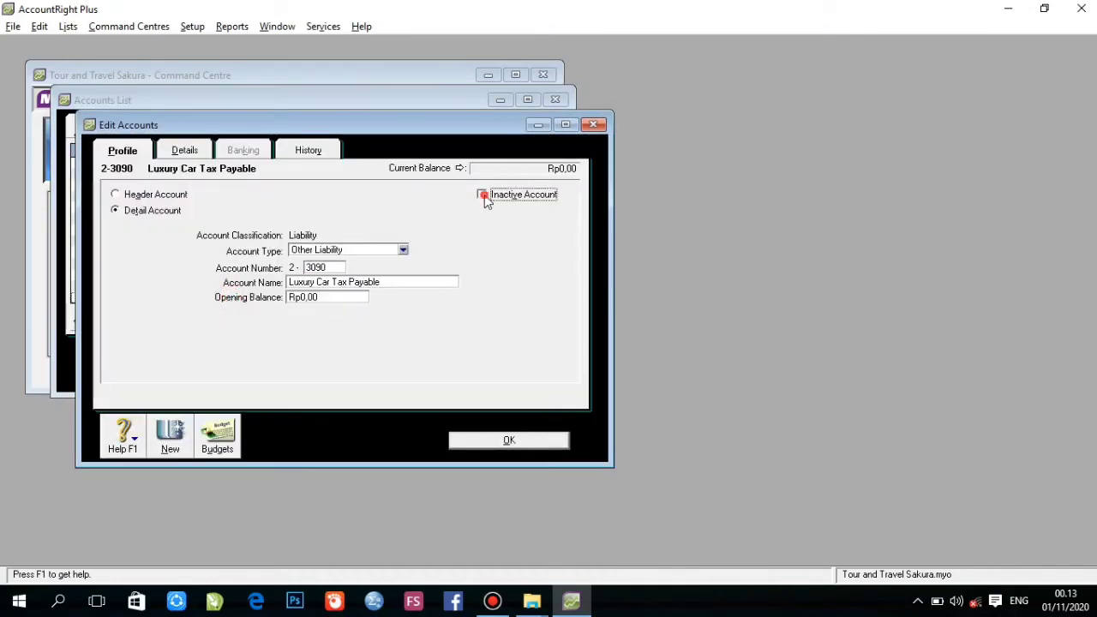
pyautogui.click(549, 350)
pyautogui.click(512, 439)
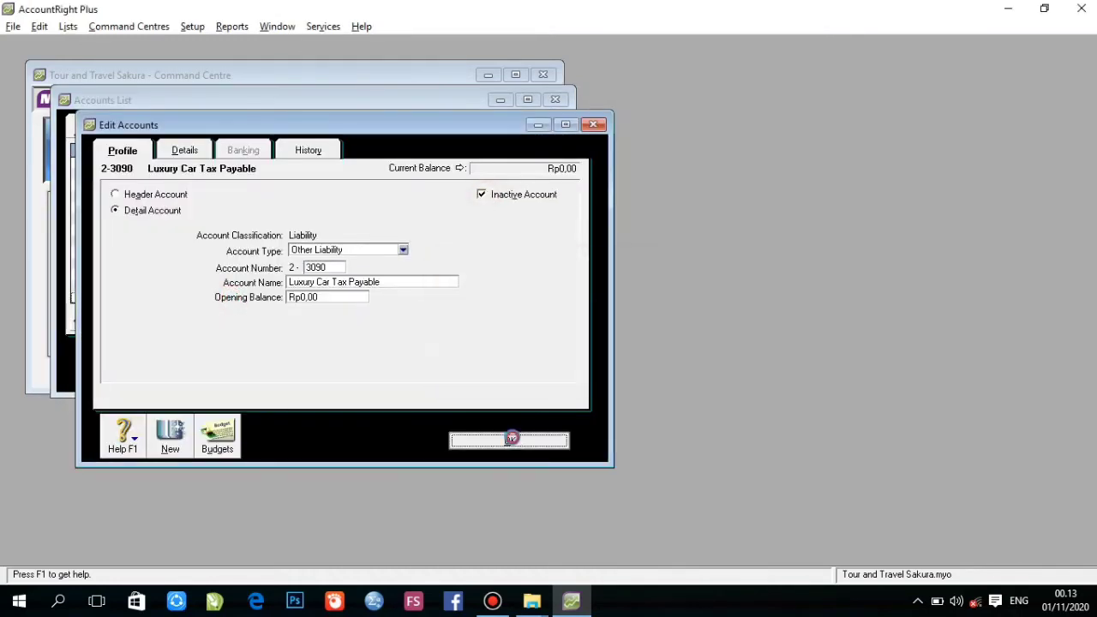
pyautogui.click(548, 299)
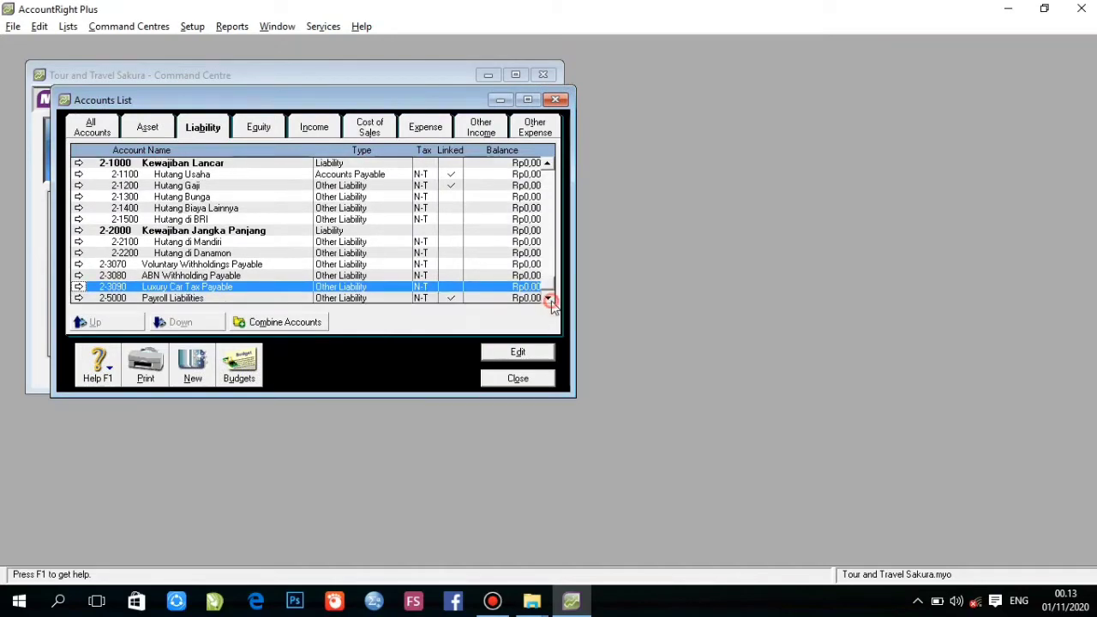
pyautogui.doubleClick(334, 298)
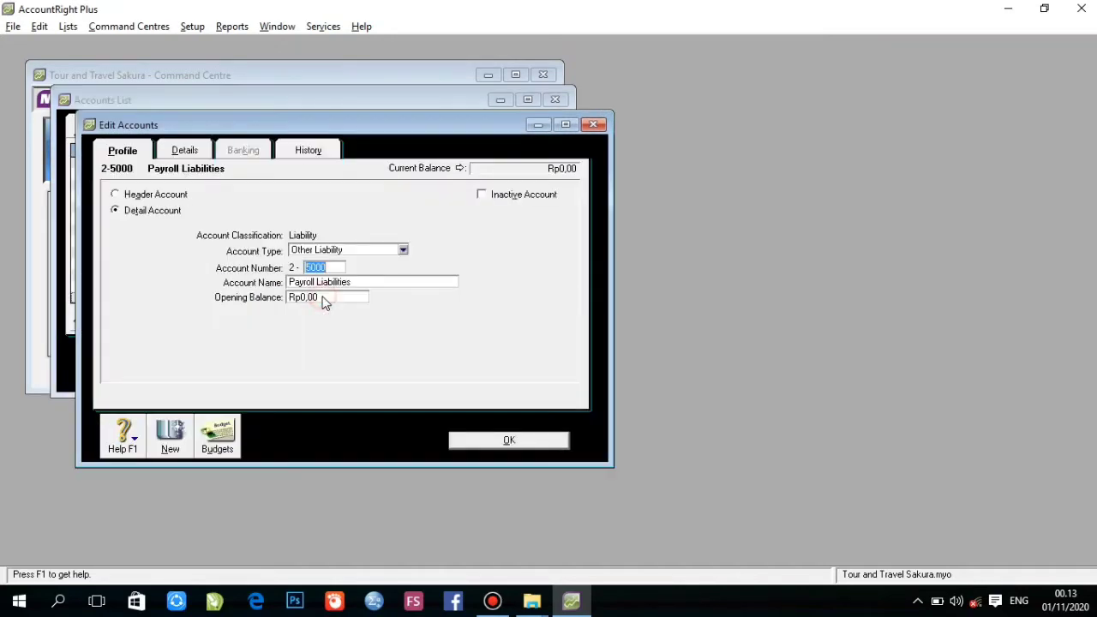
pyautogui.click(481, 196)
pyautogui.press('Return')
pyautogui.click(509, 441)
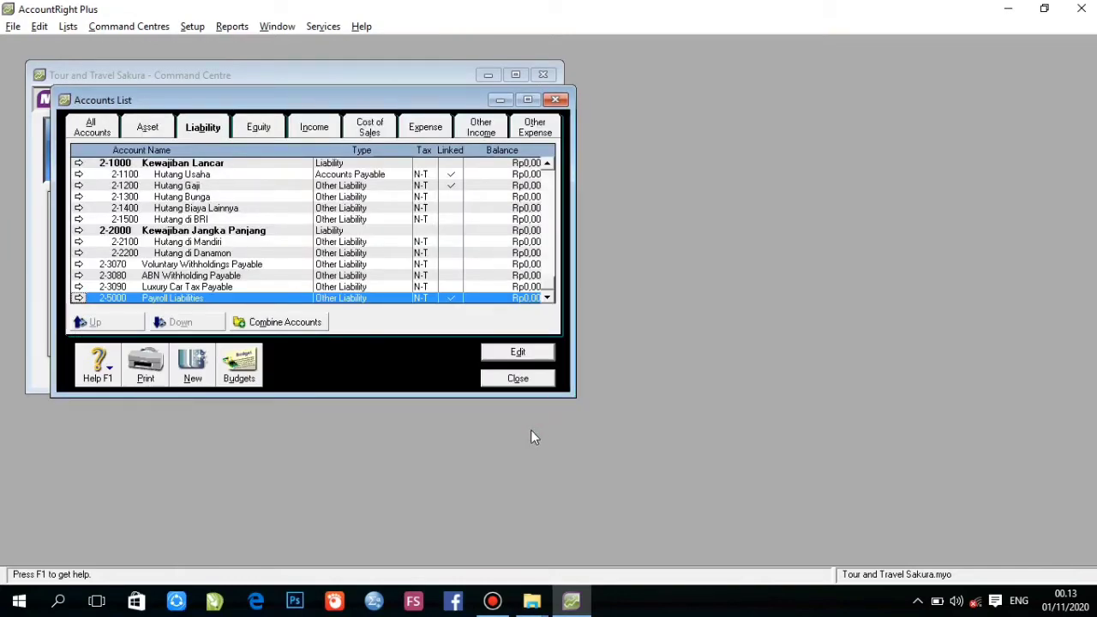
# Rename the equity header 3-0000 to Modal
pyautogui.click(259, 127)
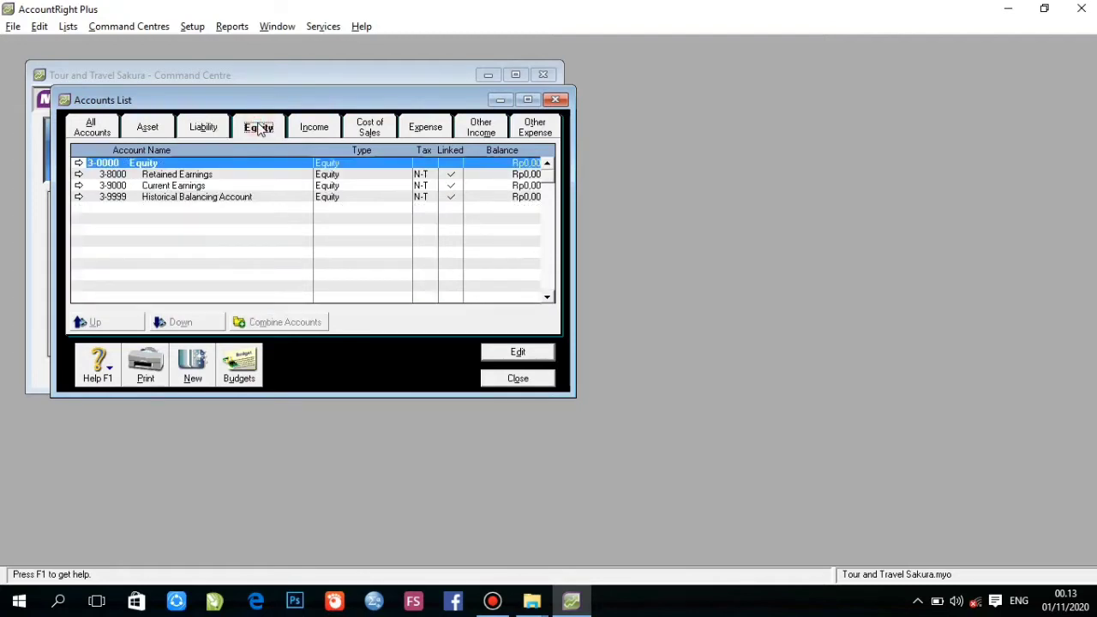
pyautogui.doubleClick(242, 164)
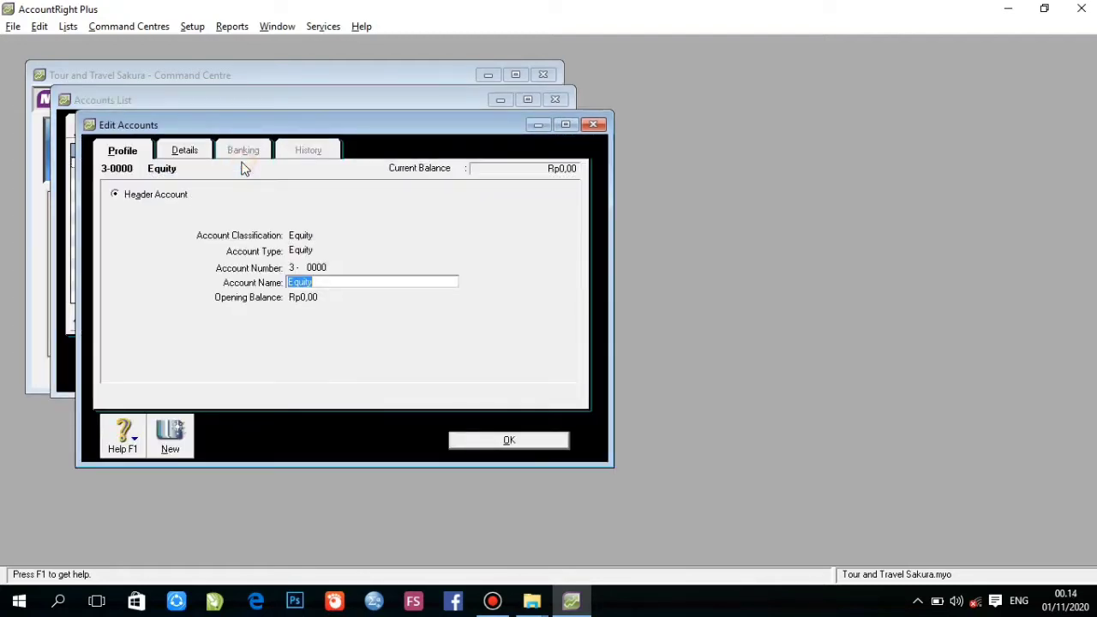
pyautogui.write('Modal')
pyautogui.click(506, 442)
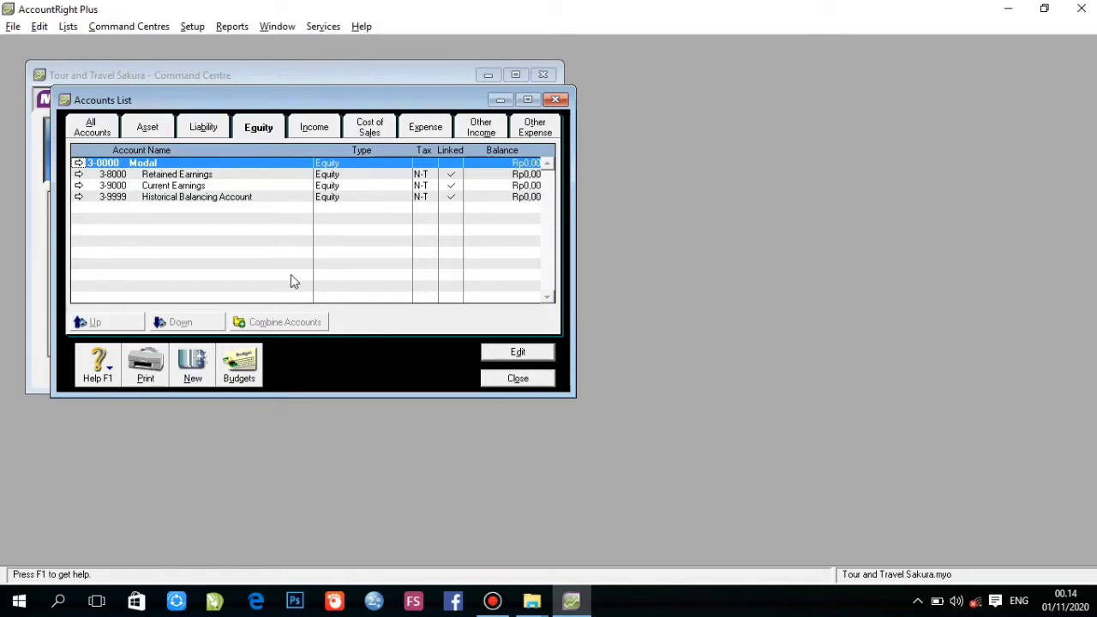
# Add equity account 3-1000 named Modal followed by the owner's name
pyautogui.click(197, 373)
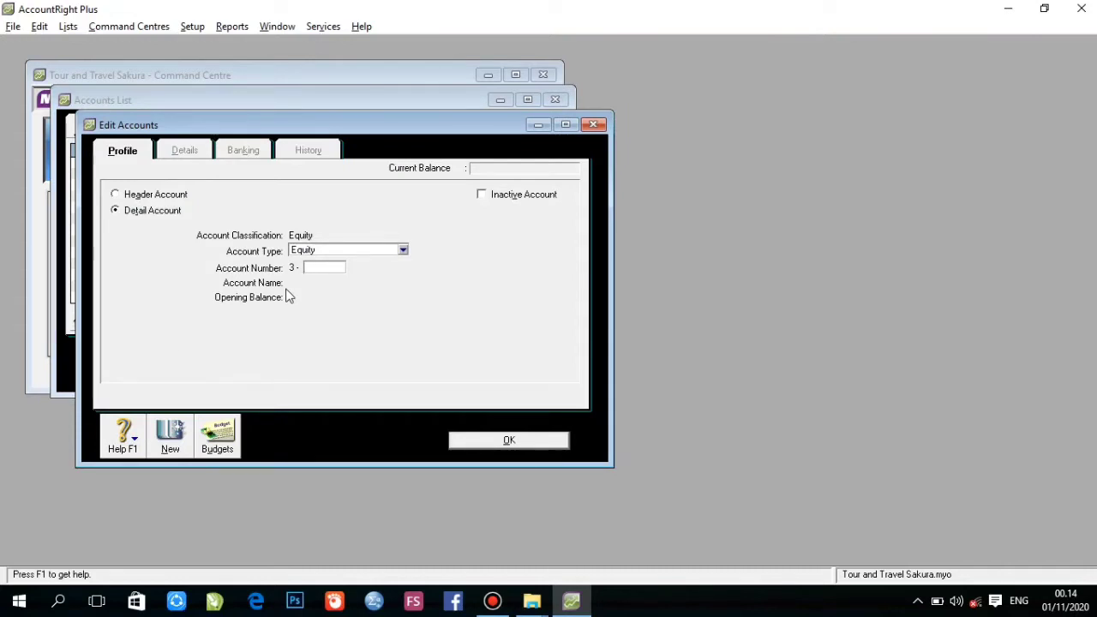
pyautogui.write('1000')
pyautogui.press('Tab')
pyautogui.write('M')
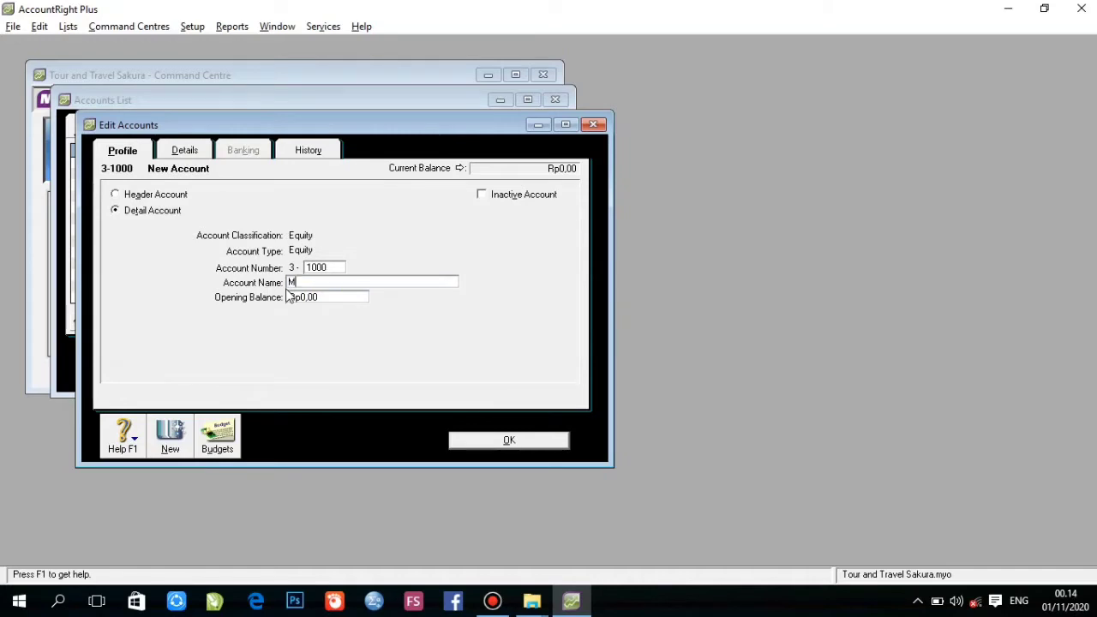
pyautogui.write('odal Ketut Widia')
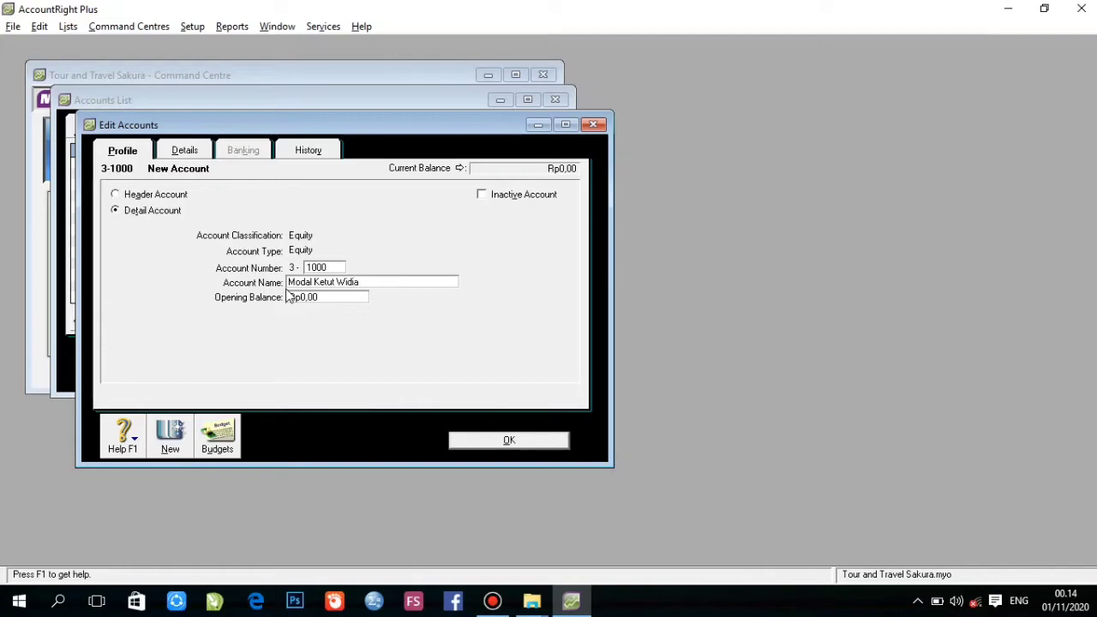
pyautogui.click(488, 443)
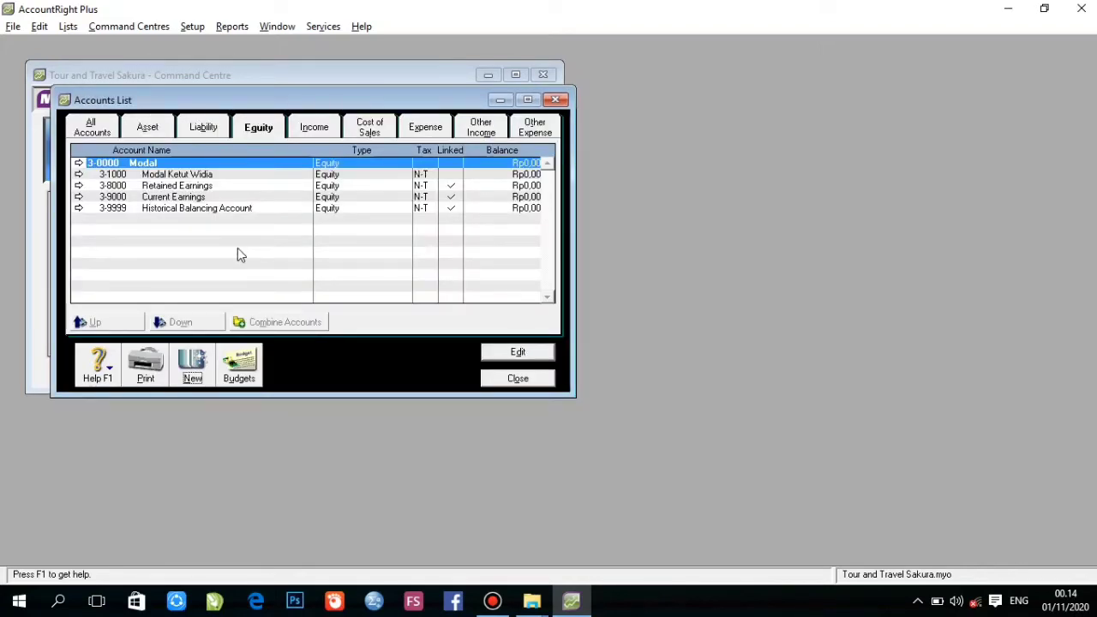
# Change Retained Earnings to 3-2000 Laba ditahan
pyautogui.click(211, 186)
pyautogui.doubleClick(211, 186)
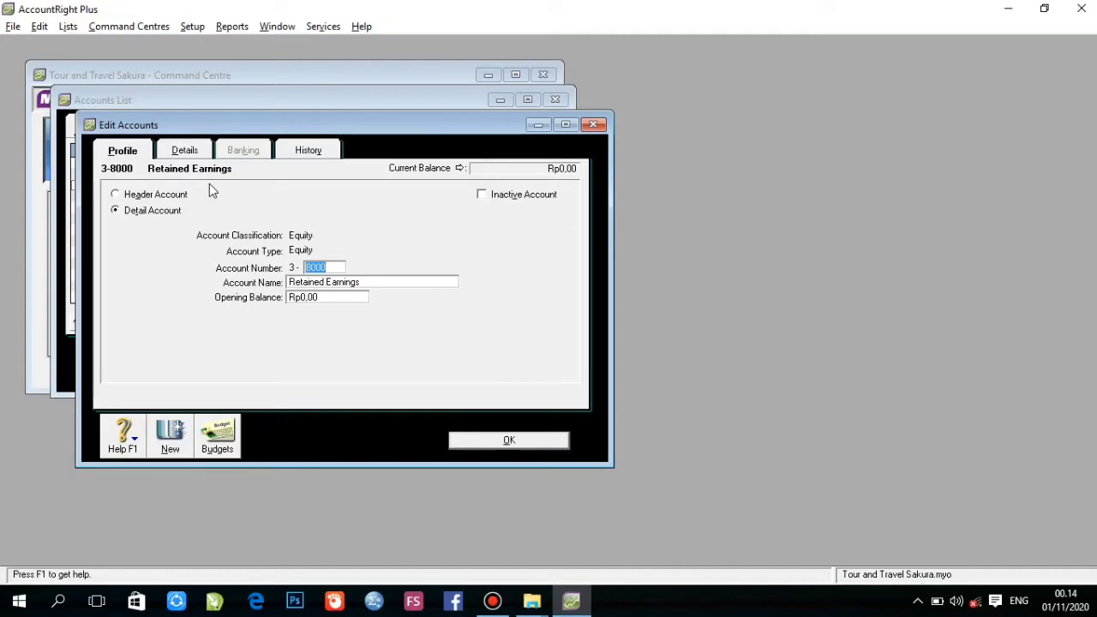
pyautogui.write('2')
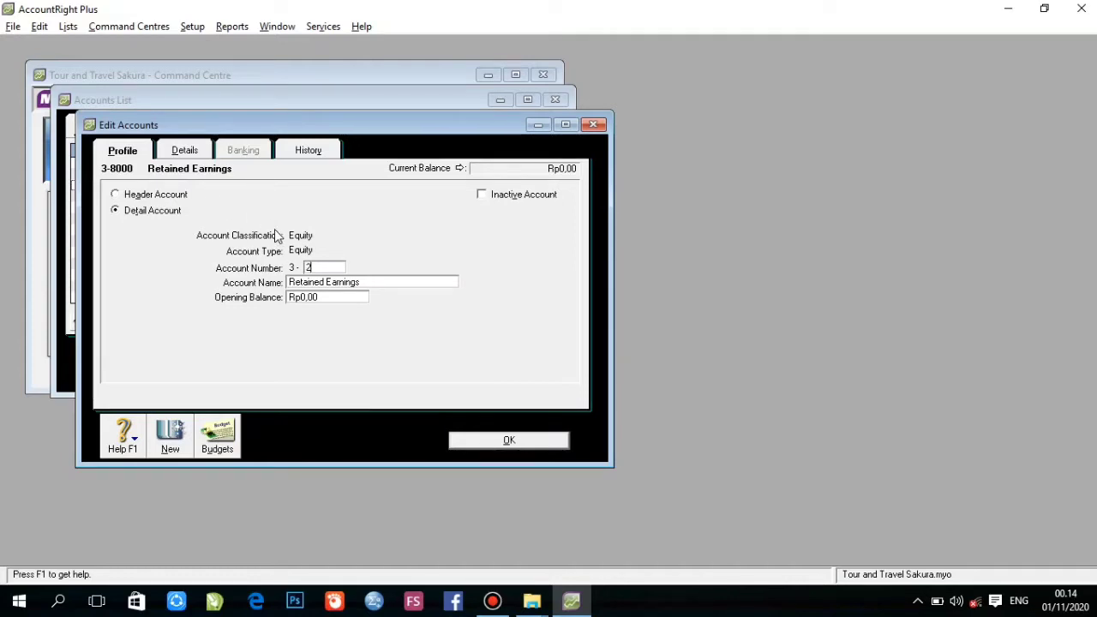
pyautogui.write('000')
pyautogui.press('Tab')
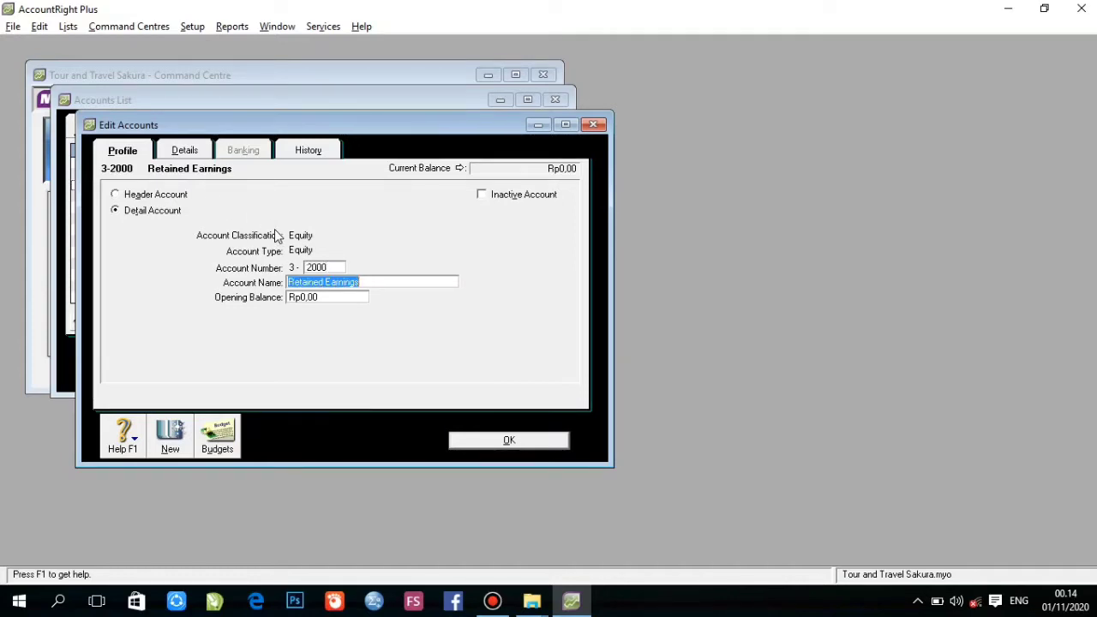
pyautogui.write('Laba ditahan')
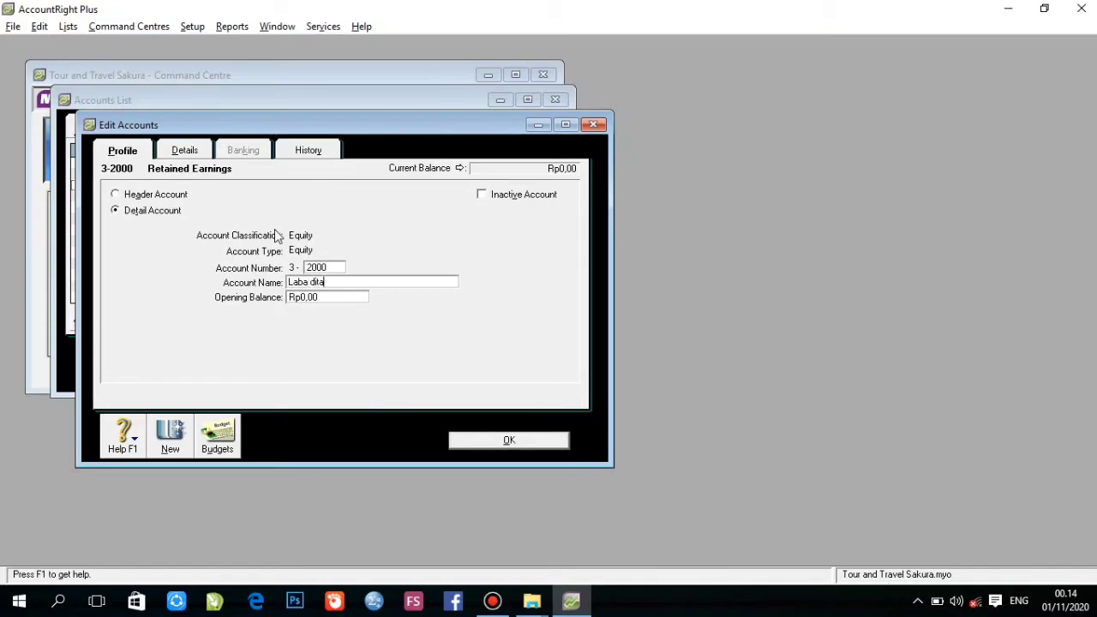
pyautogui.click(505, 443)
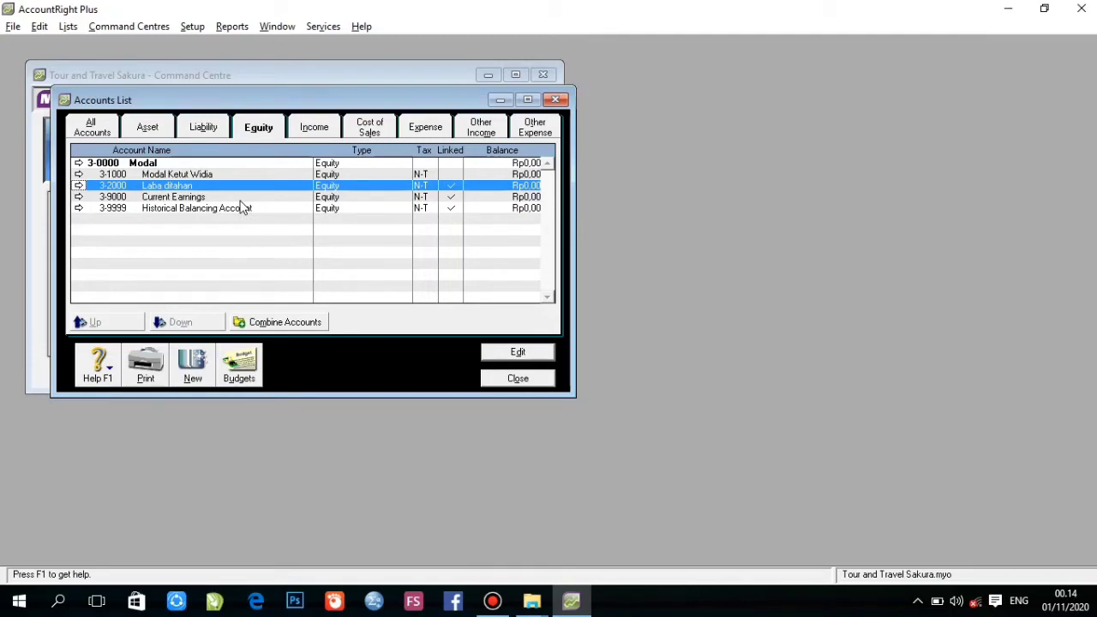
# Change Current Earnings to 3-3000 Laba (Rugi) tahun berjalan
pyautogui.doubleClick(240, 197)
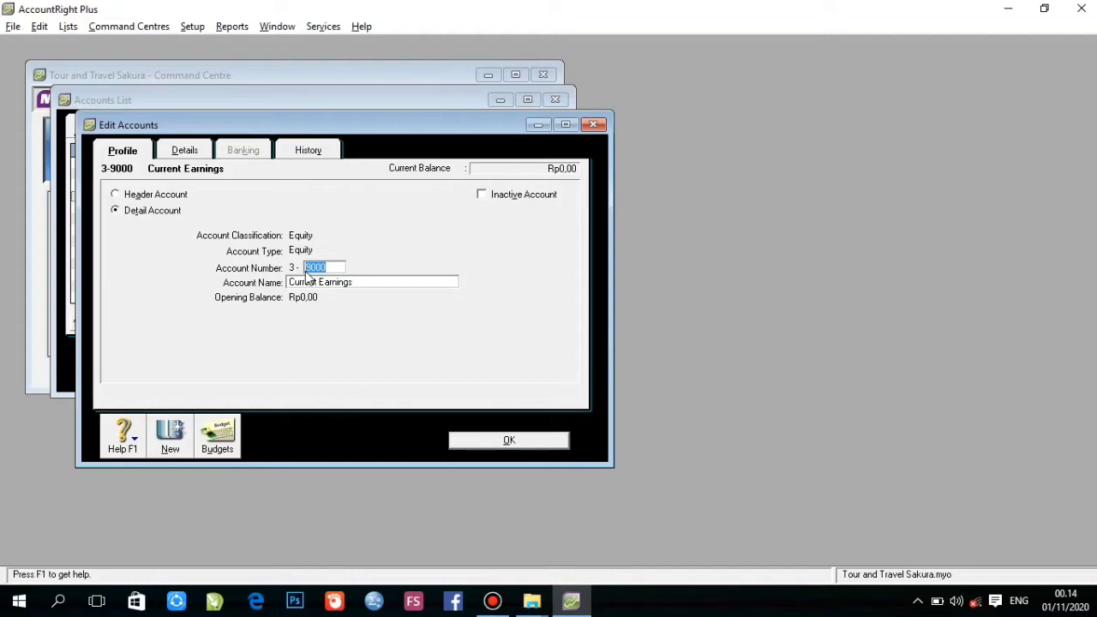
pyautogui.write('3000')
pyautogui.press('Tab')
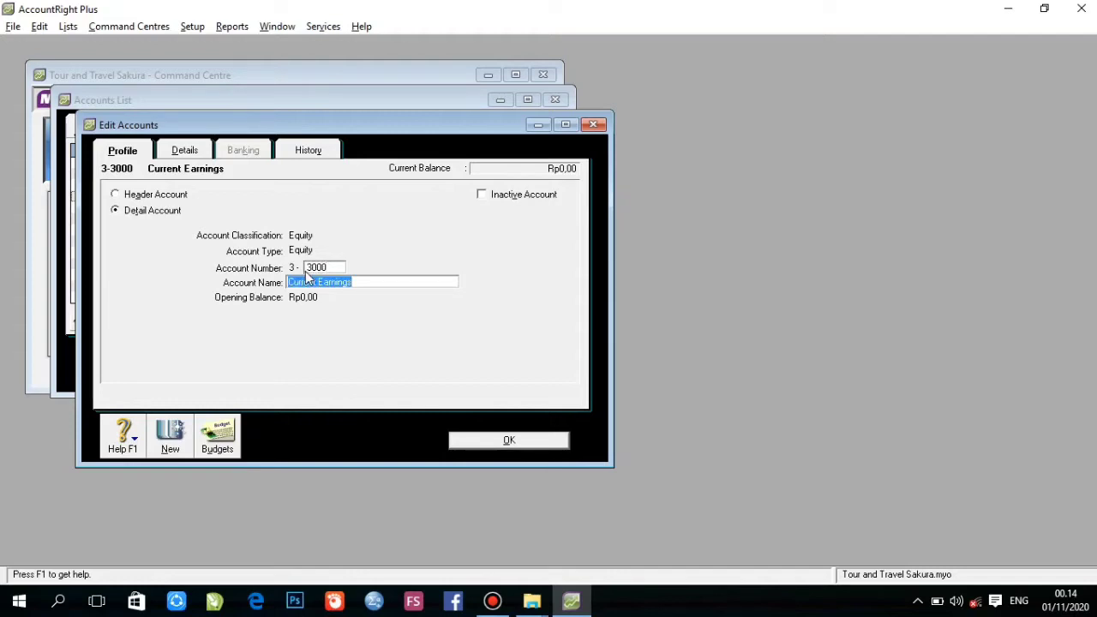
pyautogui.write('Laba')
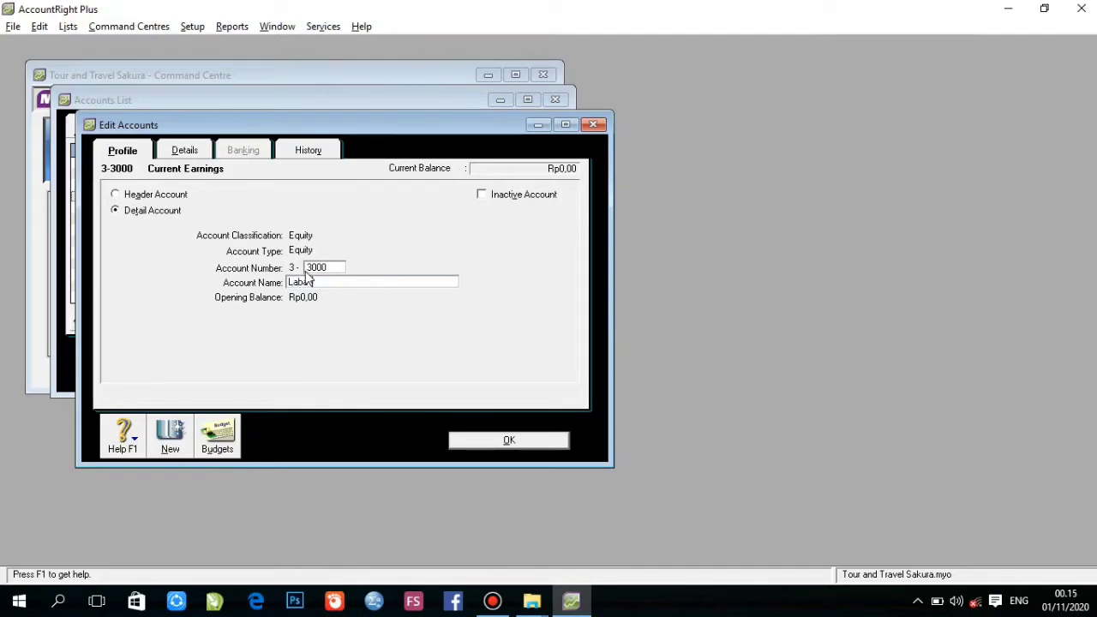
pyautogui.write(' (Rugi) tahun berjalan')
pyautogui.click(487, 439)
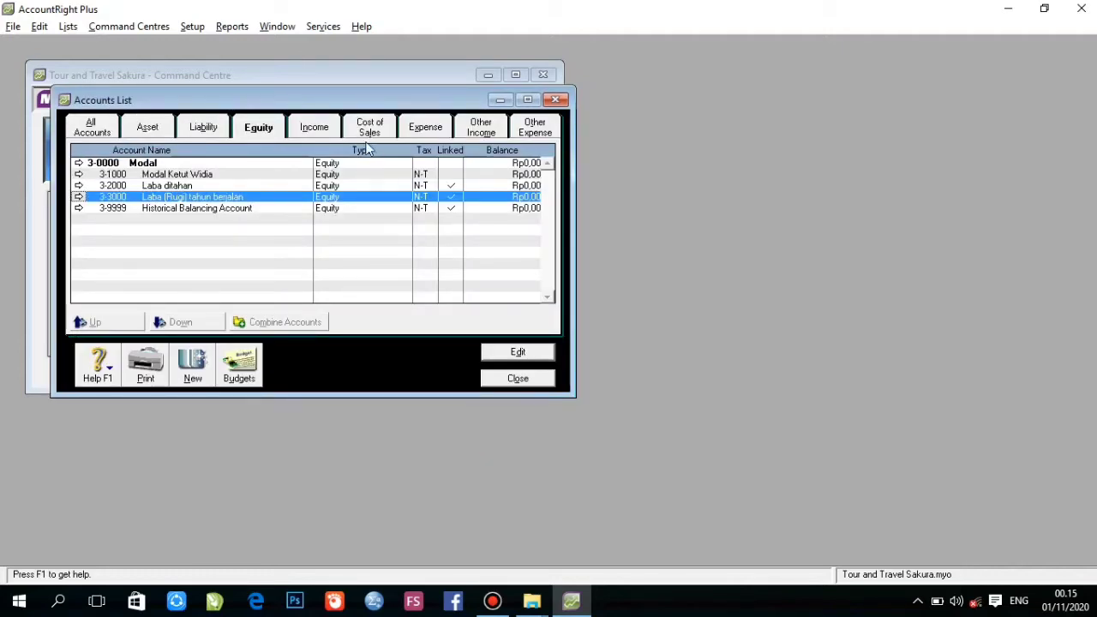
# Rename the income header account 4-0000 to Pendapatan
pyautogui.click(315, 127)
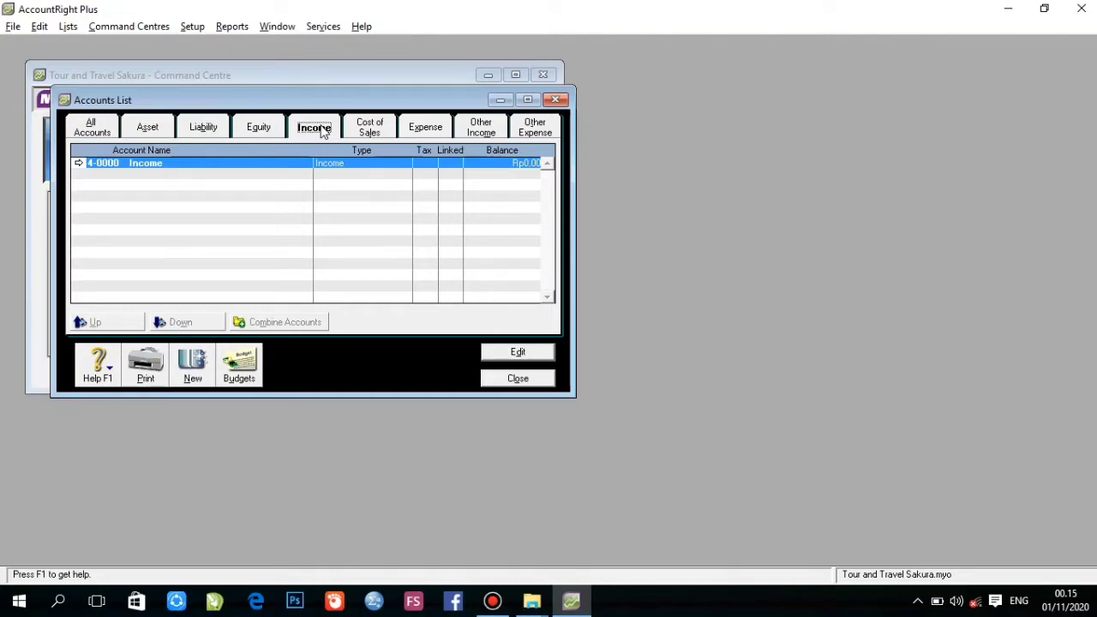
pyautogui.doubleClick(288, 163)
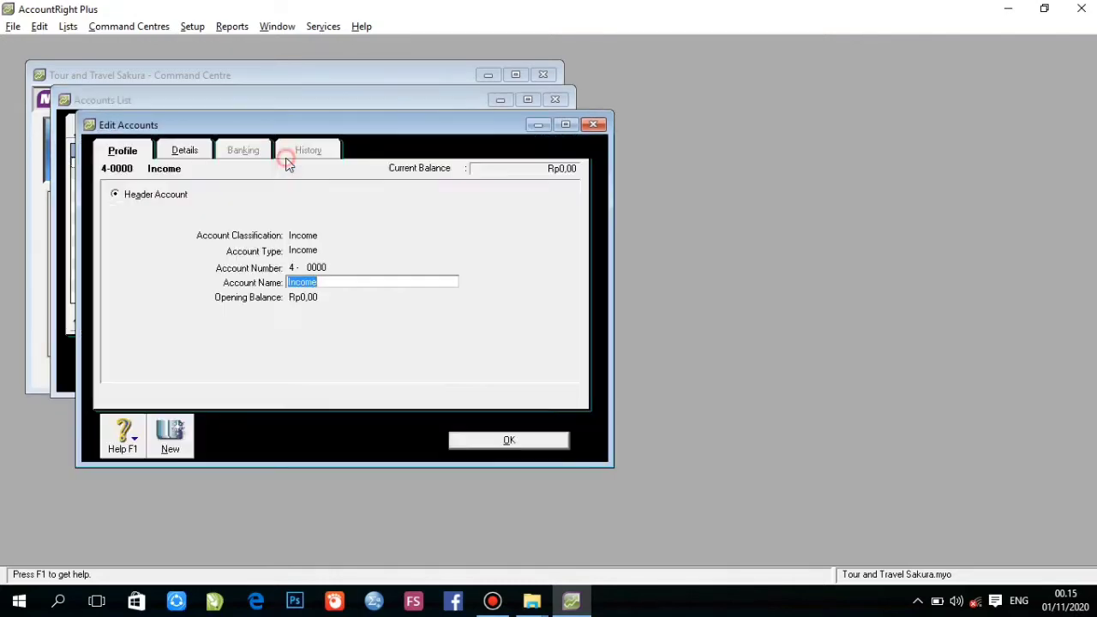
pyautogui.write('Pendapatan')
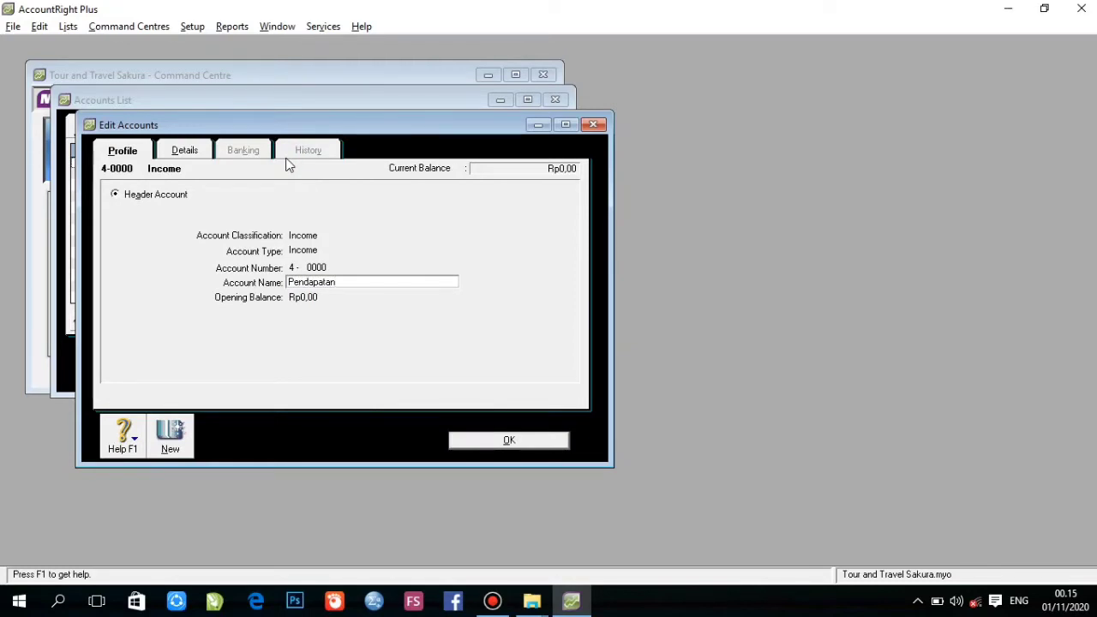
pyautogui.click(511, 441)
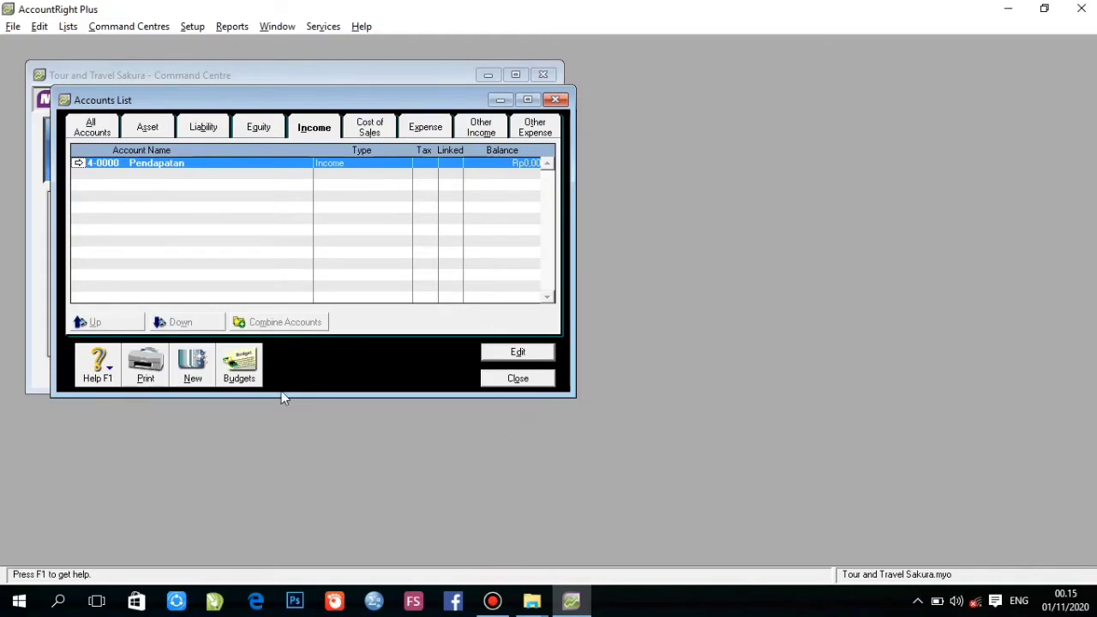
# Add detail income account 4-1000 Pendapatan Jasa, then view the Cost of Sales accounts
pyautogui.click(194, 377)
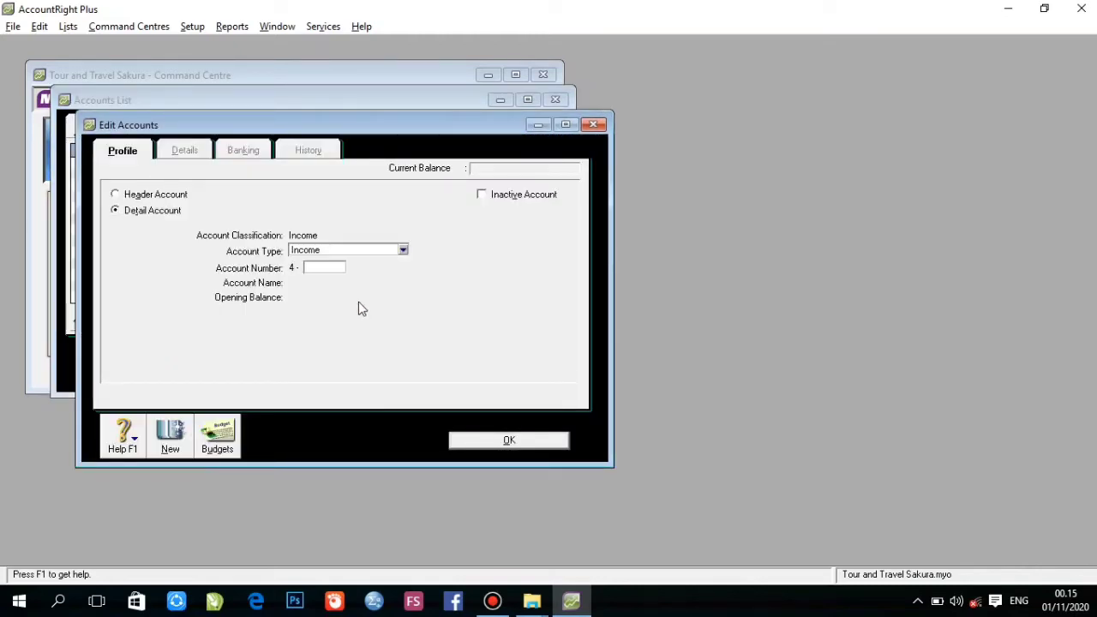
pyautogui.write('1000')
pyautogui.press('Tab')
pyautogui.write('Pendapatan')
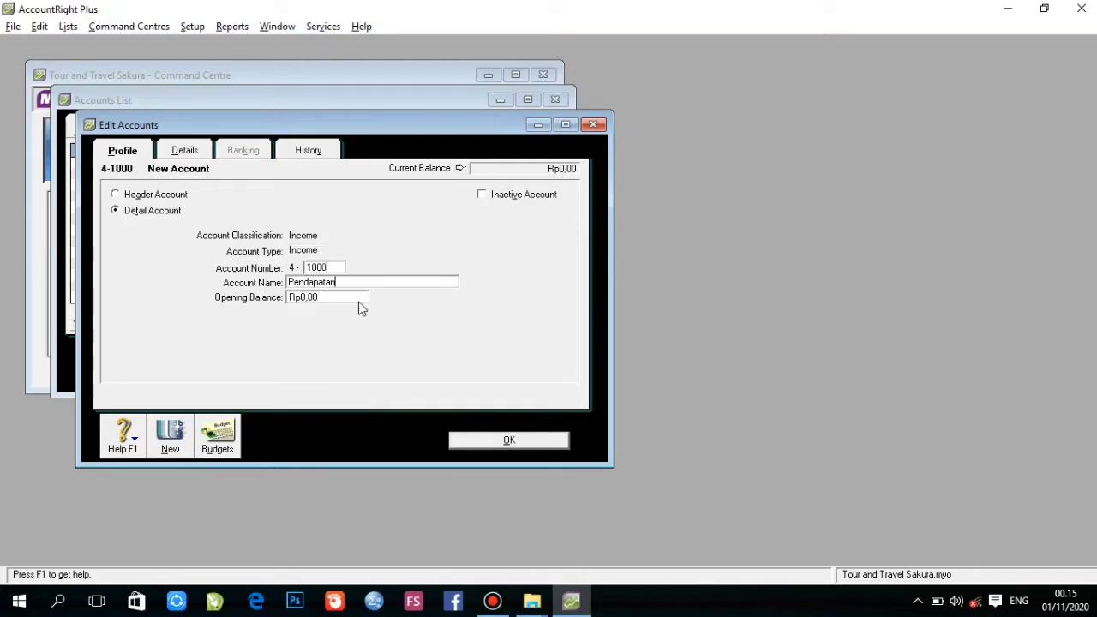
pyautogui.write(' Jasa')
pyautogui.click(481, 441)
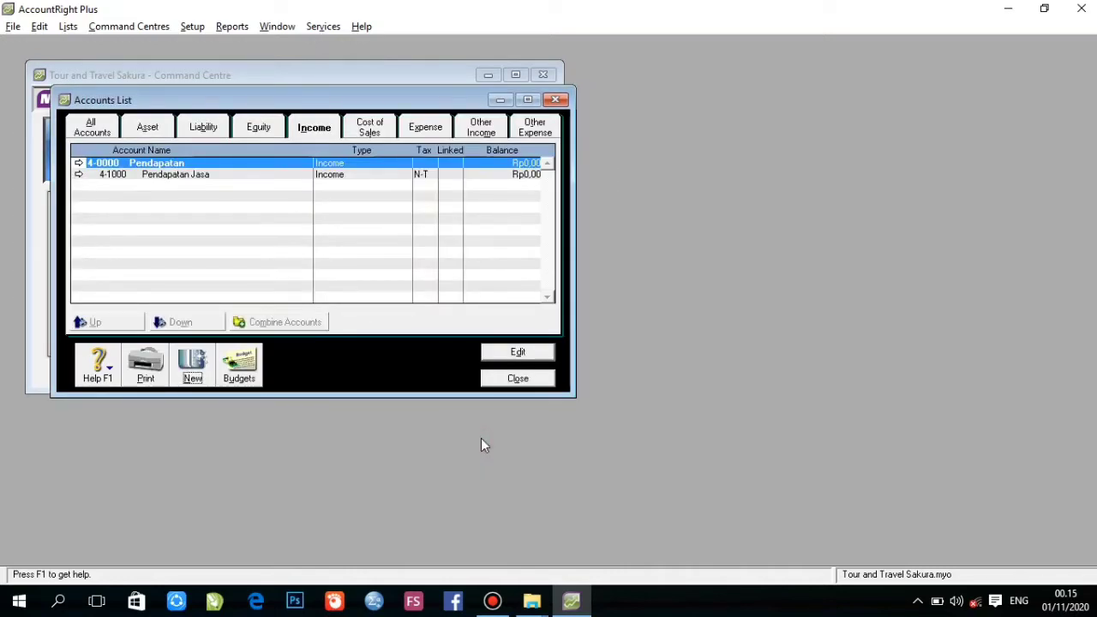
pyautogui.click(380, 132)
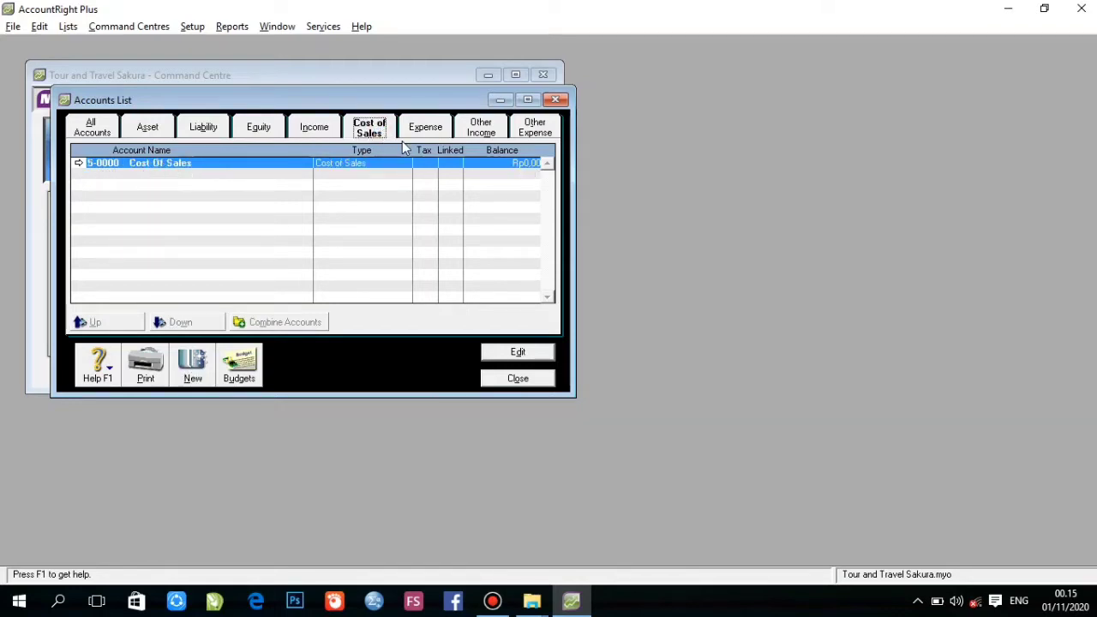
# Rename the expense header account 6-0000 to Biaya
pyautogui.click(424, 136)
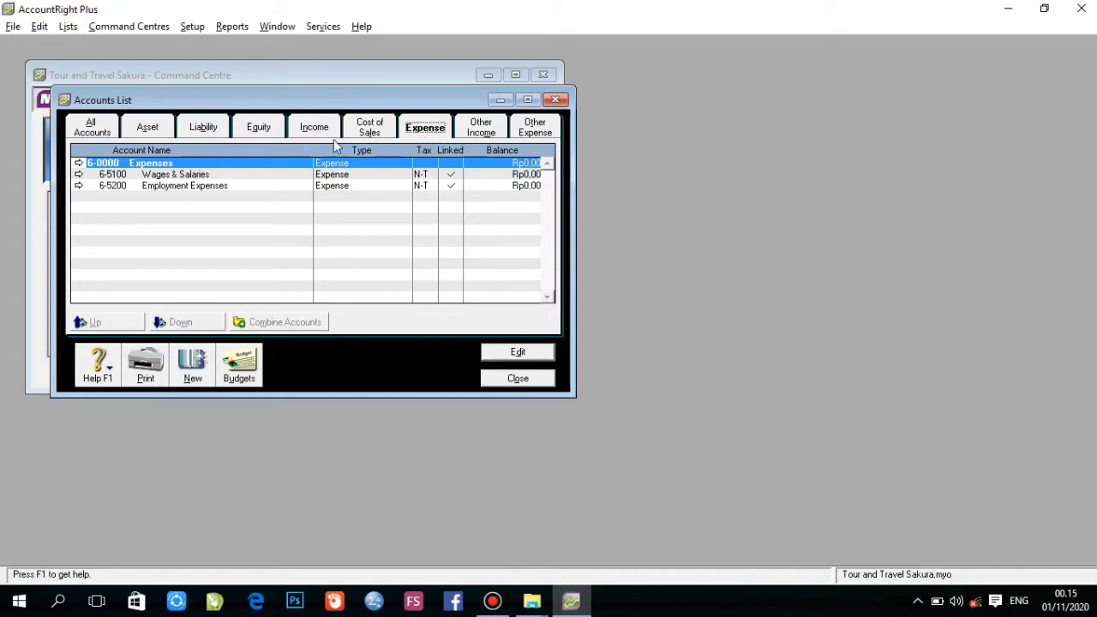
pyautogui.doubleClick(309, 163)
pyautogui.write('Bi')
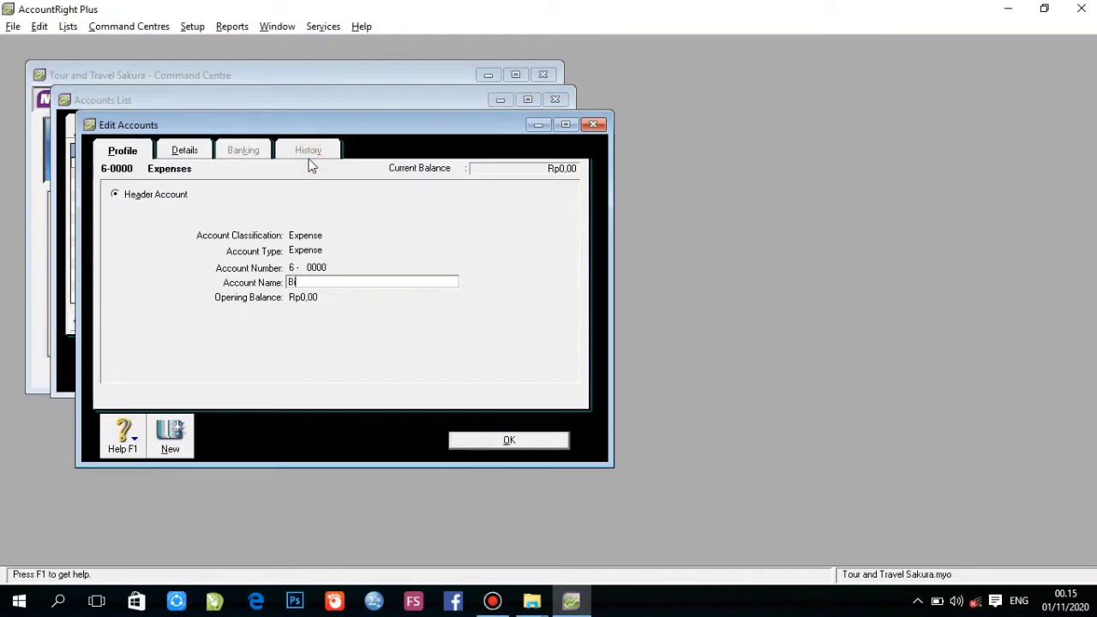
pyautogui.write('aya')
pyautogui.click(505, 441)
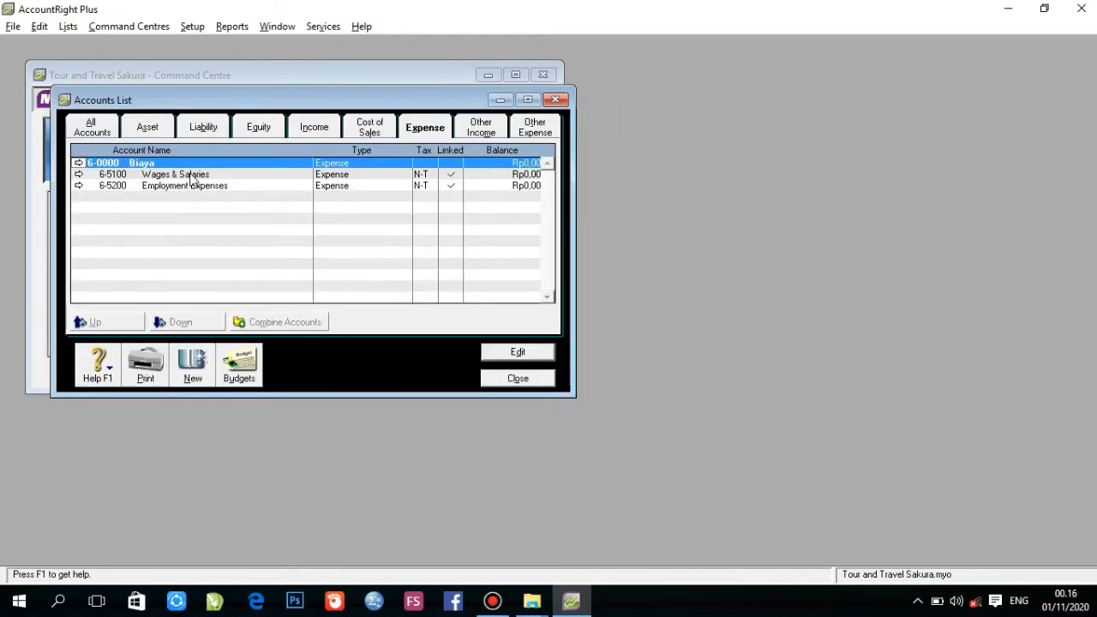
# Try making Wages & Salaries a header, then leave it unchanged after the linked-account warning
pyautogui.doubleClick(191, 177)
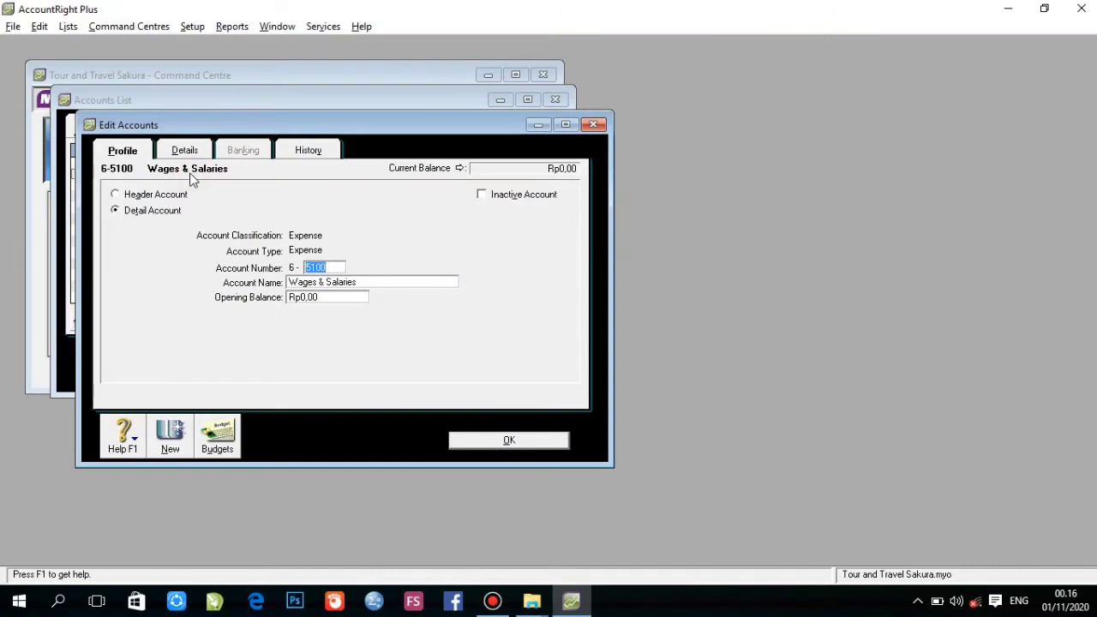
pyautogui.click(120, 194)
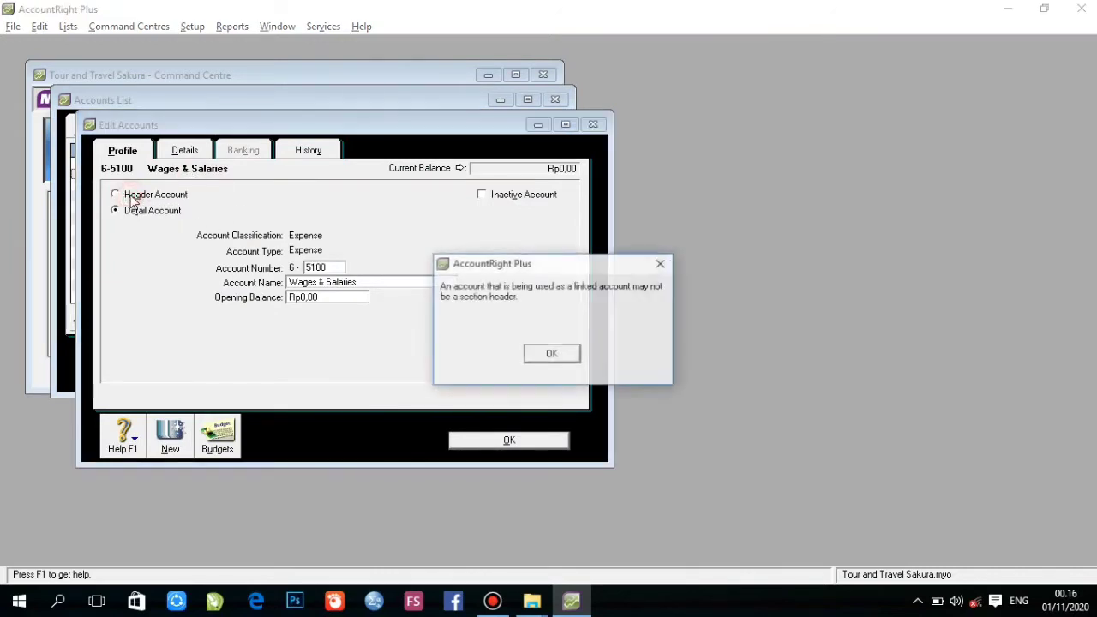
pyautogui.click(551, 352)
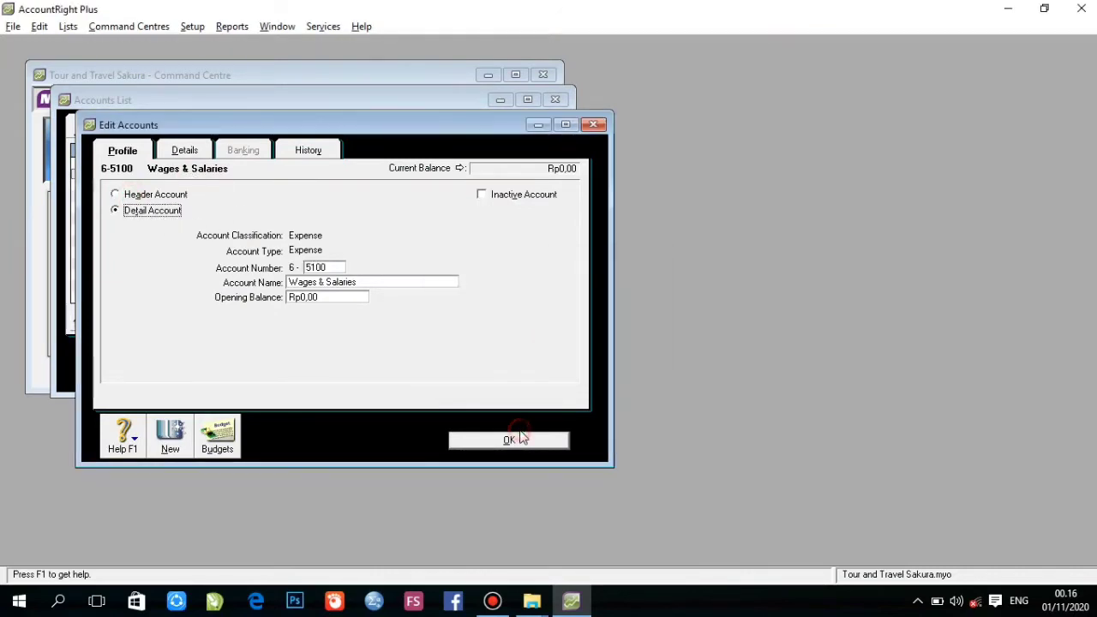
pyautogui.click(509, 440)
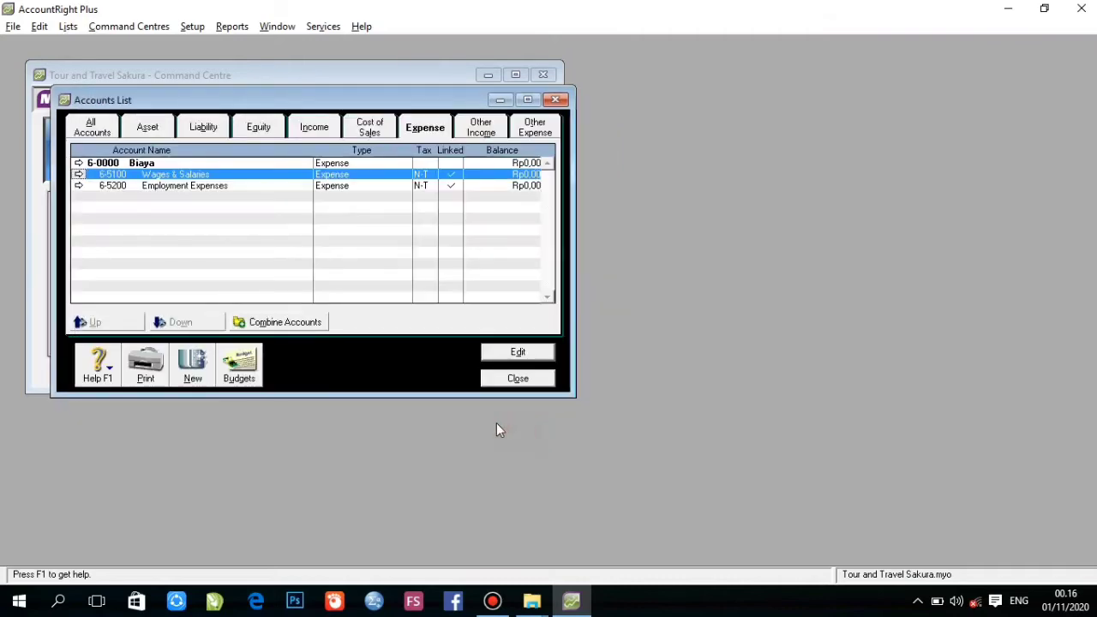
# Add expense header account 6-1000 Biaya Adm. dan Umum
pyautogui.click(192, 377)
pyautogui.click(115, 194)
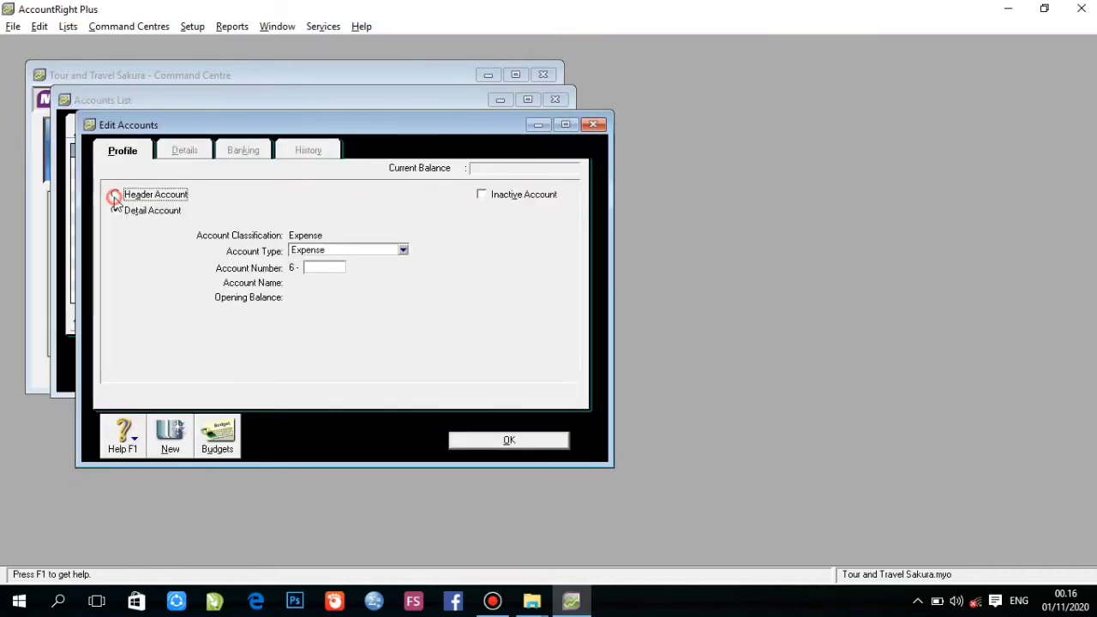
pyautogui.click(321, 270)
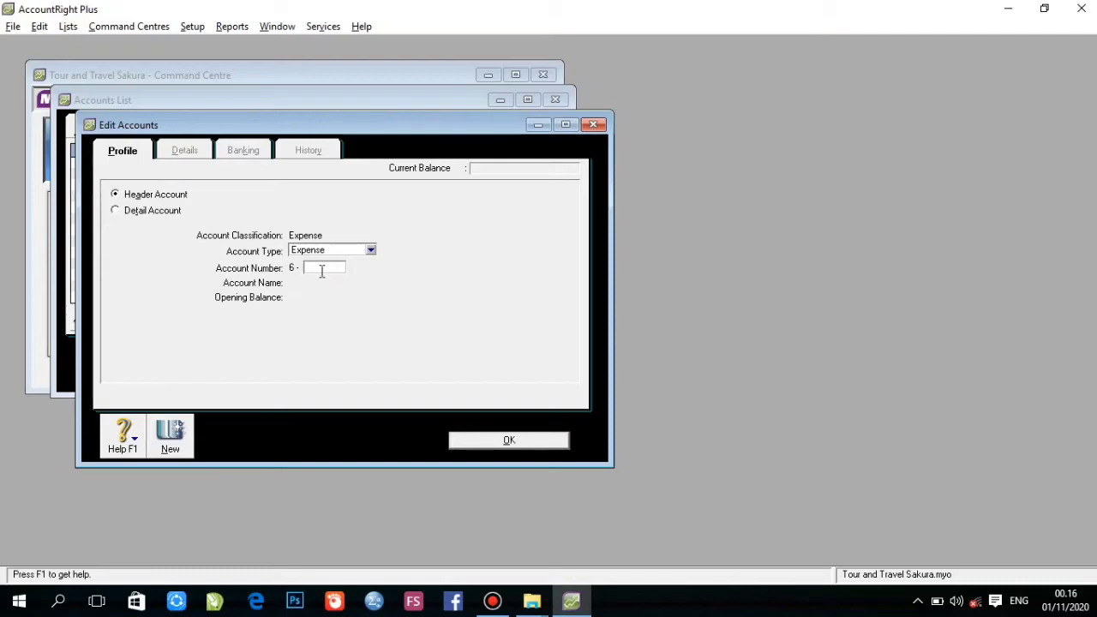
pyautogui.write('1000')
pyautogui.press('Tab')
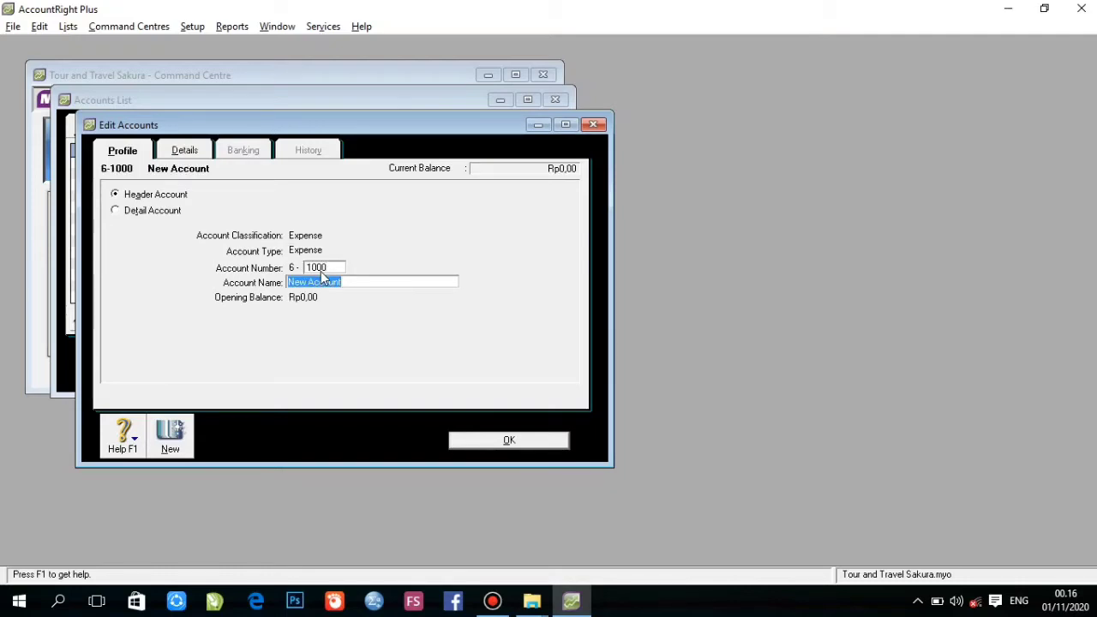
pyautogui.write('Biaya Adm')
pyautogui.write('  dan Umum')
pyautogui.click(482, 440)
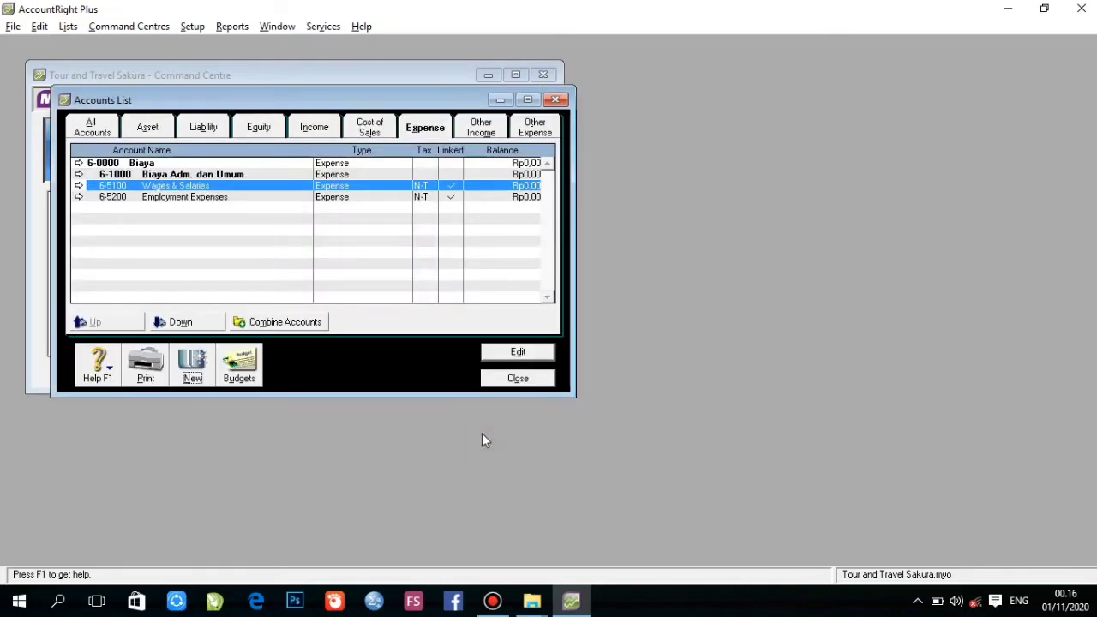
# Indent Wages & Salaries and Employment Expenses under 6-1000; renumber Wages & Salaries to 6-1100 Biaya Gaji Pegawai Adm
pyautogui.hotkey('alt', 'w')
pyautogui.click(202, 202)
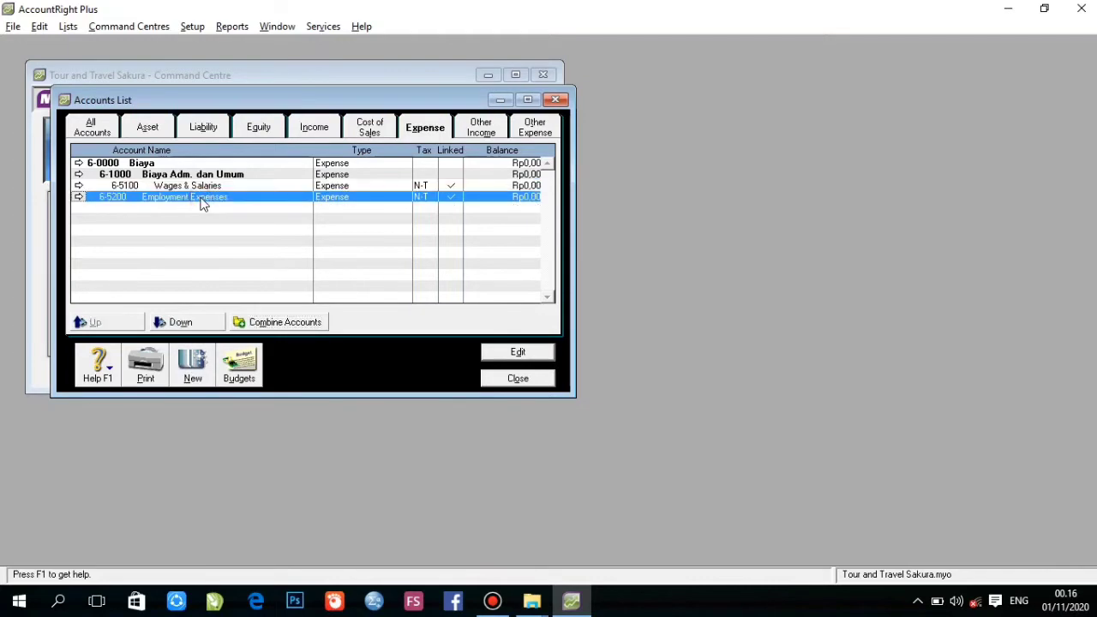
pyautogui.hotkey('alt', 'd')
pyautogui.doubleClick(198, 187)
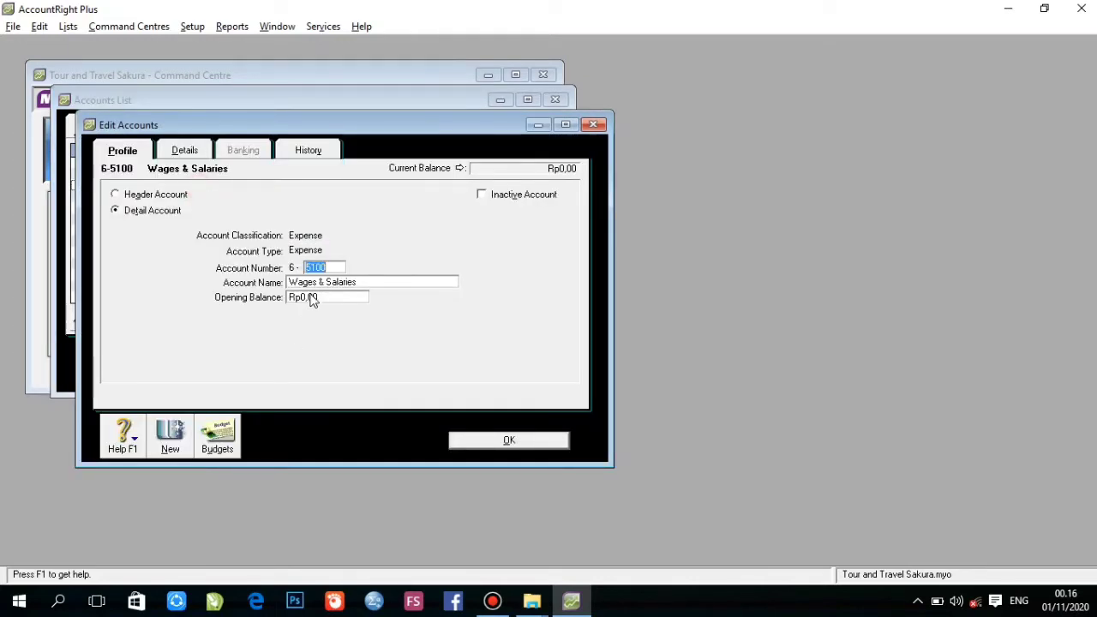
pyautogui.write('1100')
pyautogui.press('Tab')
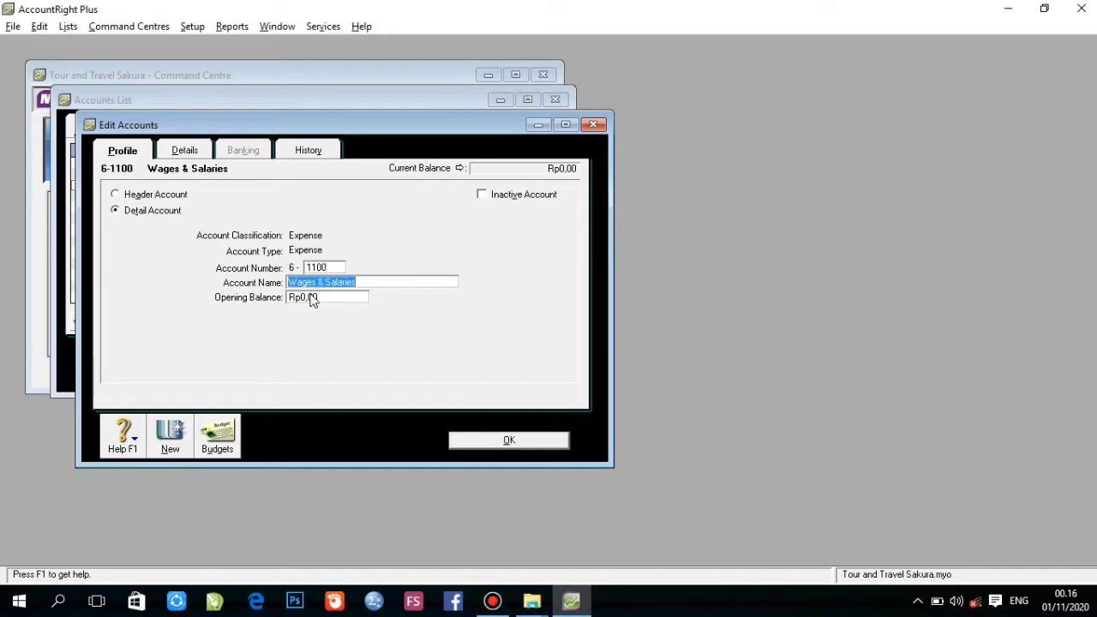
pyautogui.write('Biaya')
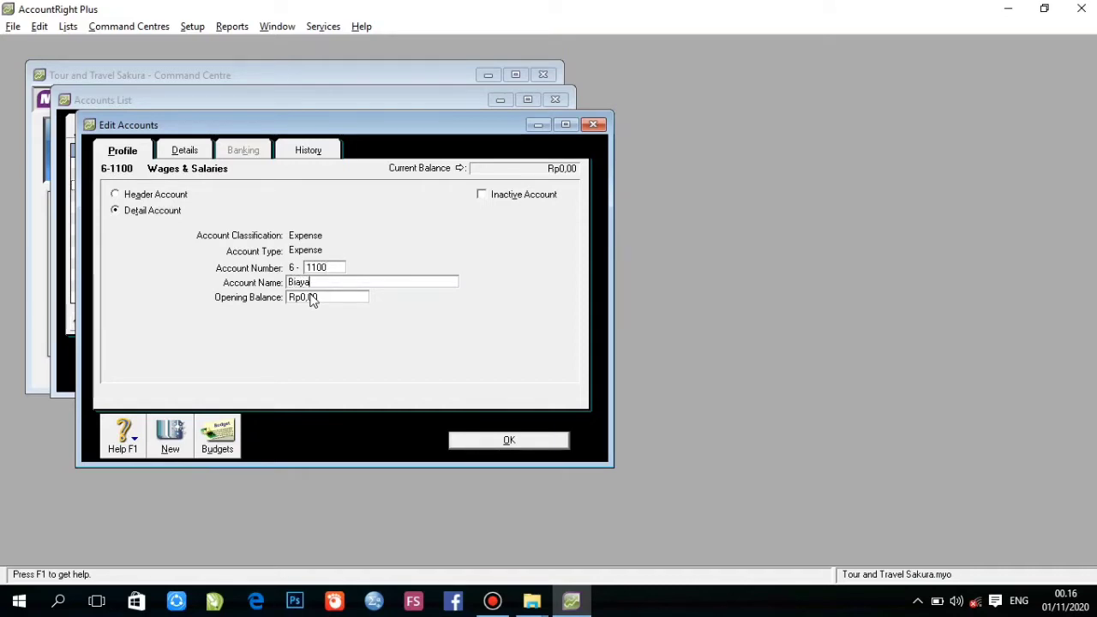
pyautogui.write(' Gaji Pegawai Adm.')
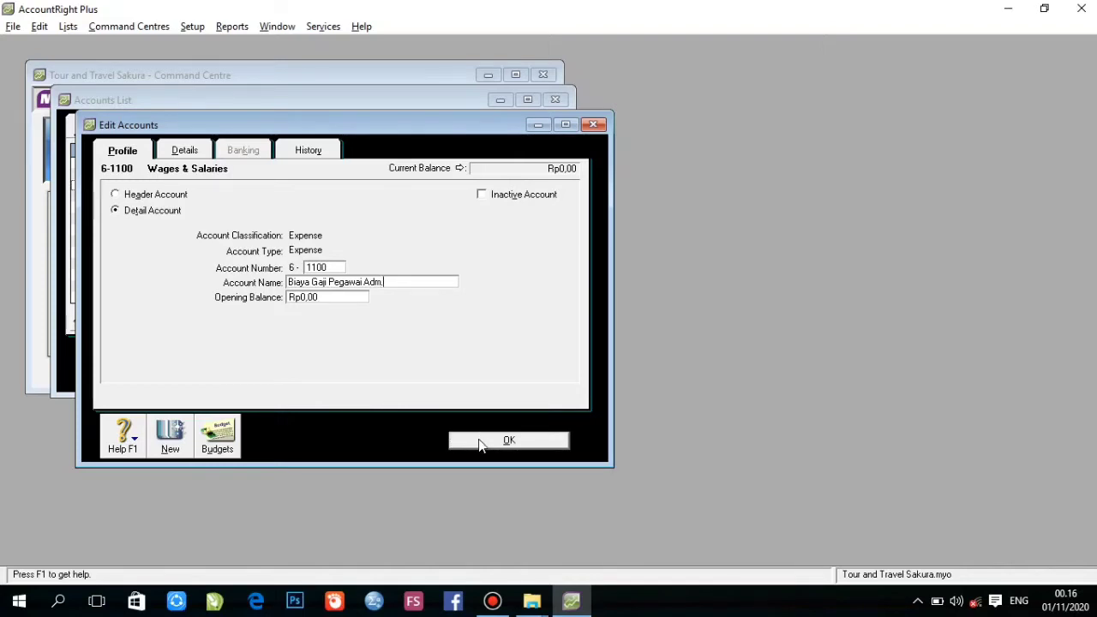
pyautogui.click(480, 443)
# Change Employment Expenses to 6-1200 Biaya Perlengkapan
pyautogui.doubleClick(176, 199)
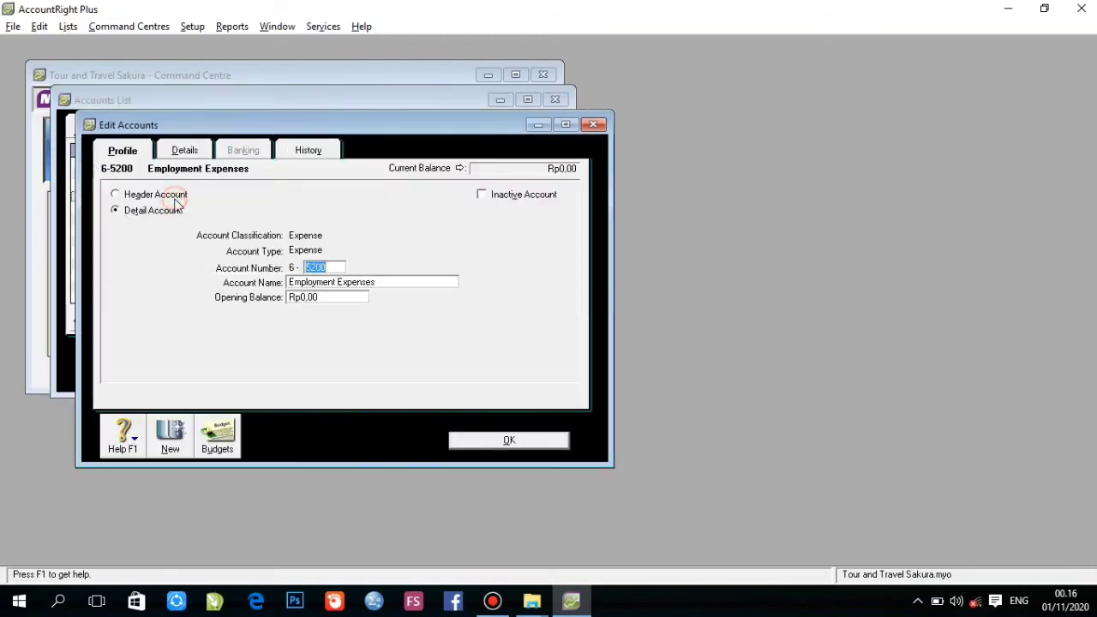
pyautogui.write('1200')
pyautogui.press('Tab')
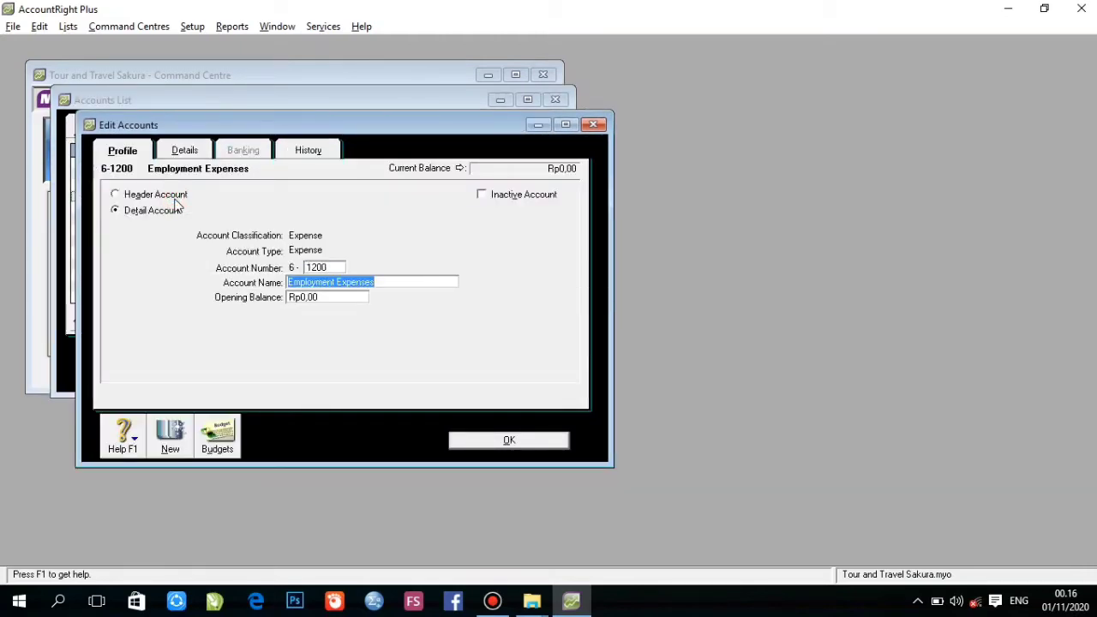
pyautogui.write('Biaya Per')
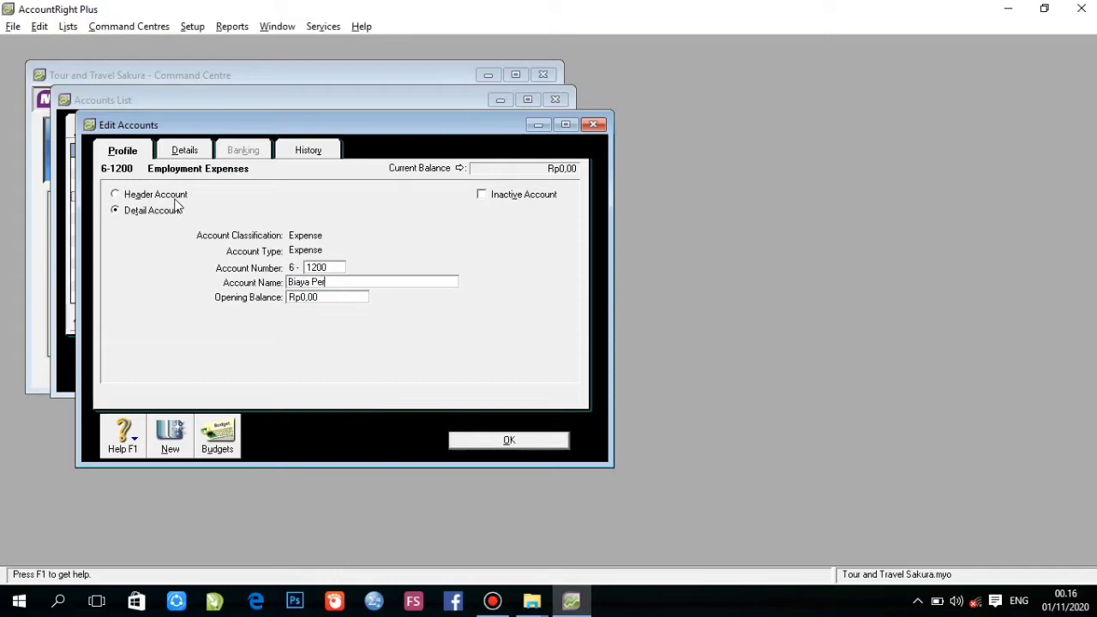
pyautogui.write('lengkapan')
pyautogui.click(506, 444)
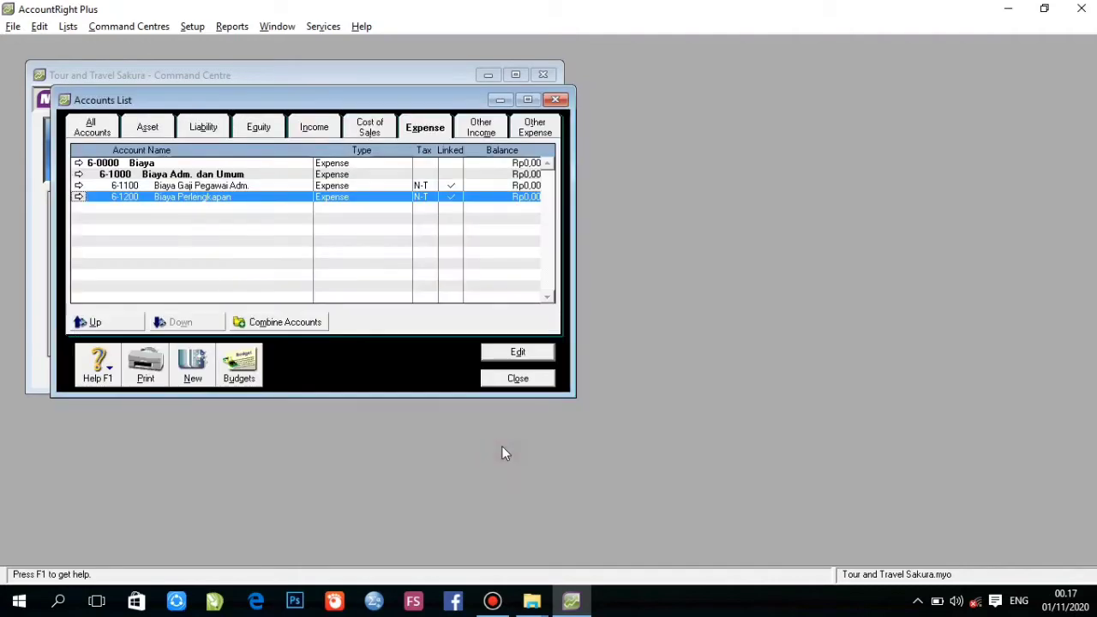
# Add expense accounts 6-1300 Biaya Listrik and 6-1400 Biaya Telepon
pyautogui.click(191, 376)
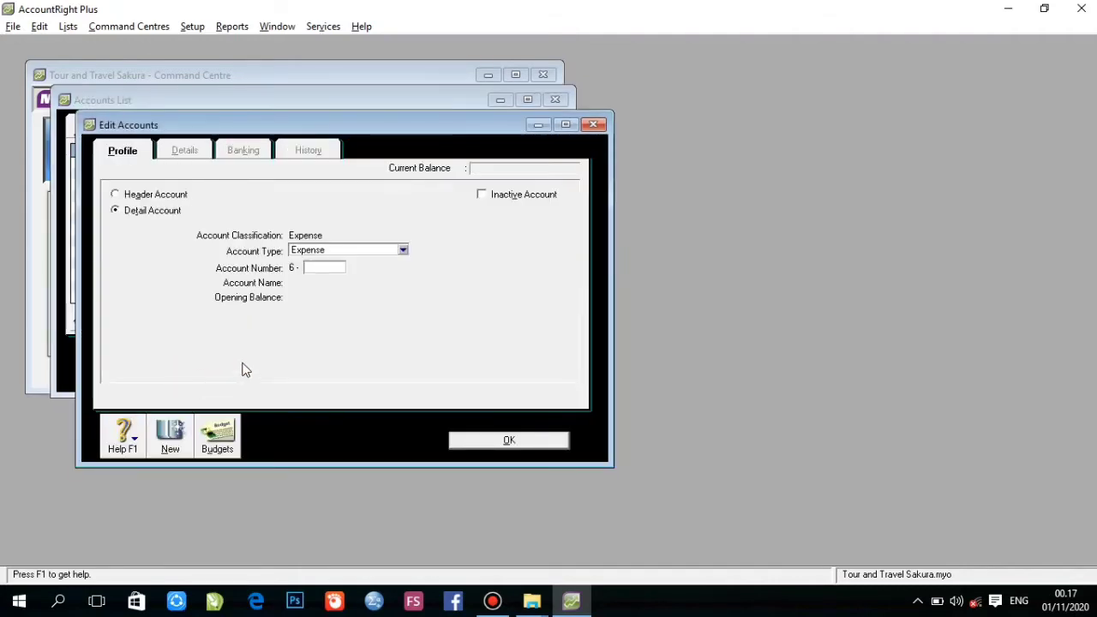
pyautogui.write('1300')
pyautogui.press('Tab')
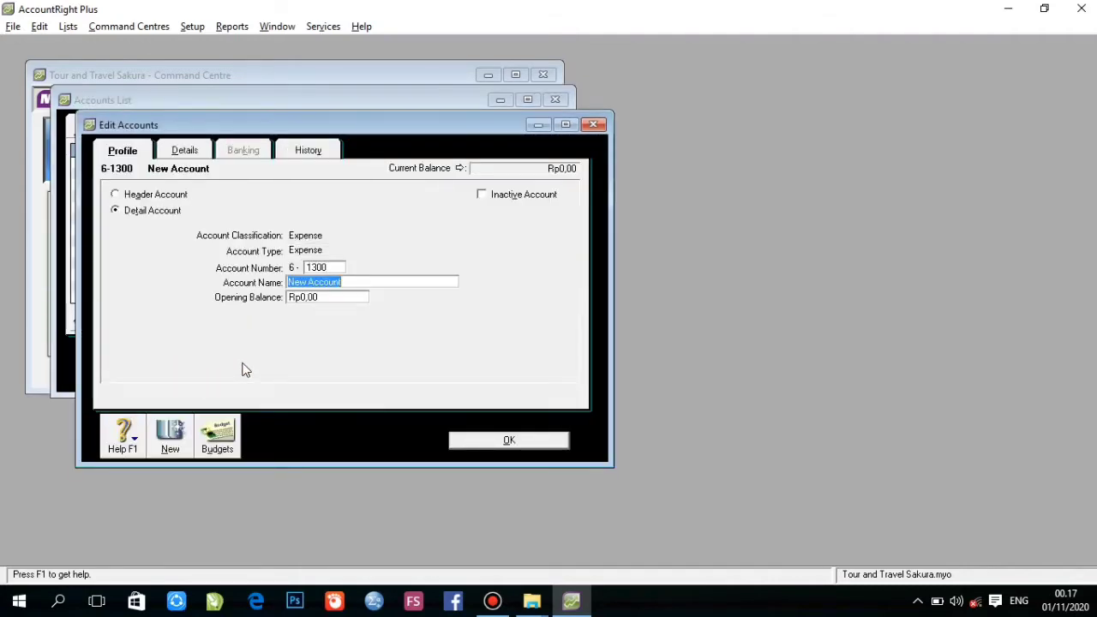
pyautogui.write('Biaya Listrik')
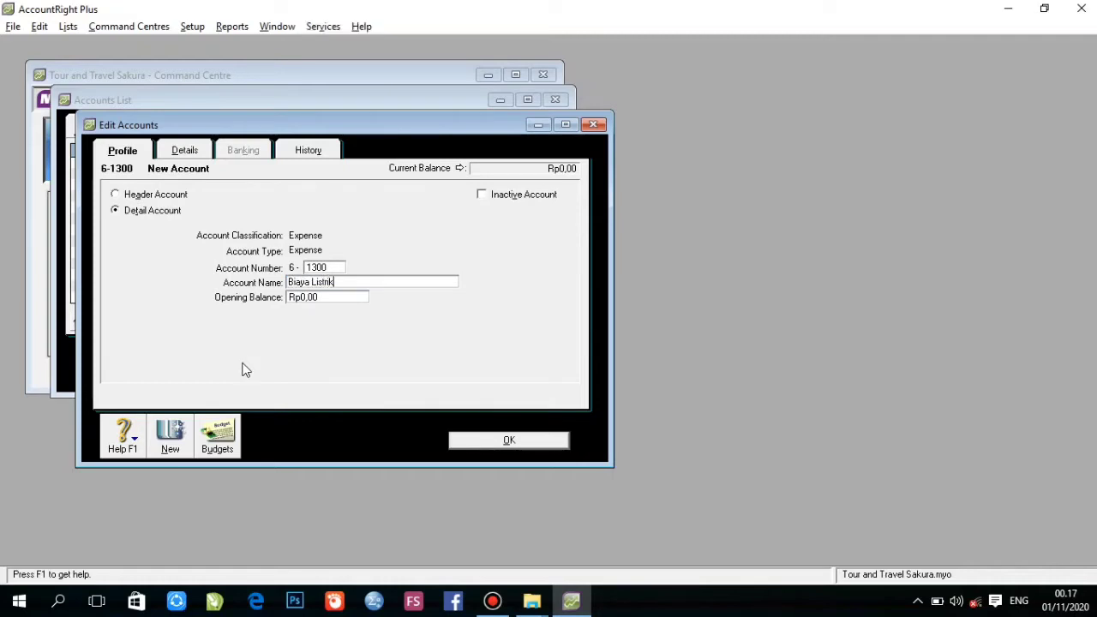
pyautogui.click(524, 444)
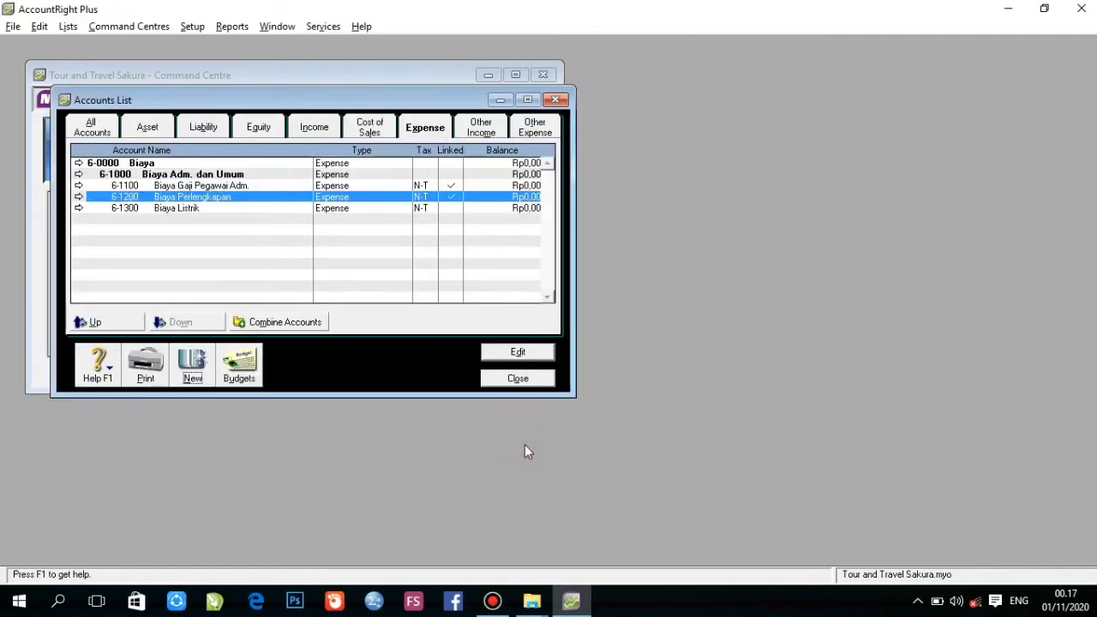
pyautogui.click(196, 370)
pyautogui.write('1')
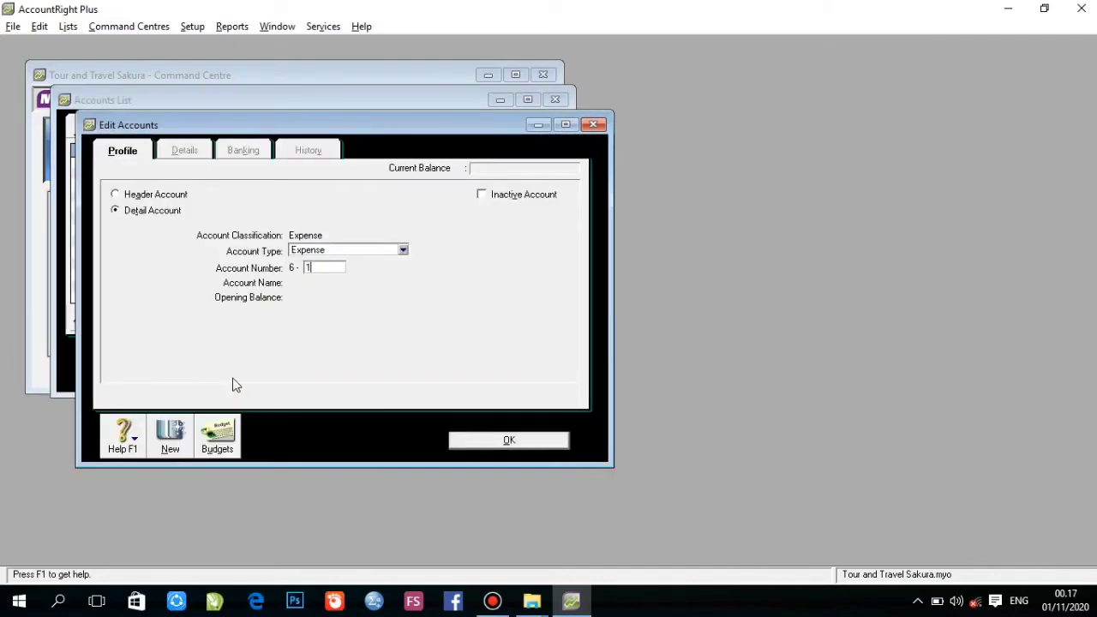
pyautogui.write('400')
pyautogui.press('Tab')
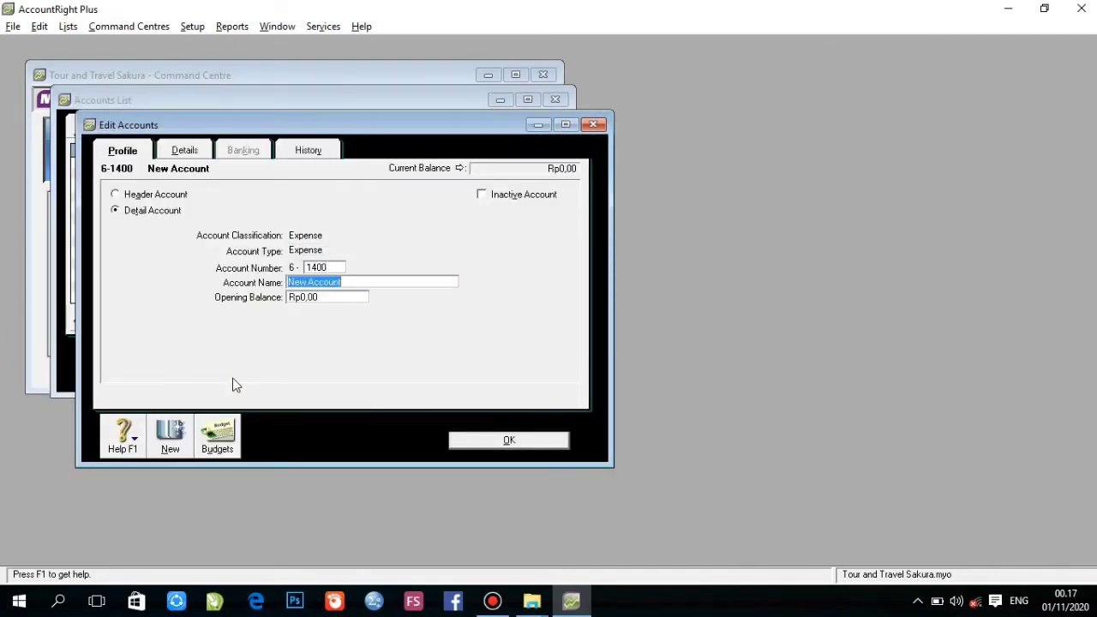
pyautogui.write('Biaya Tele')
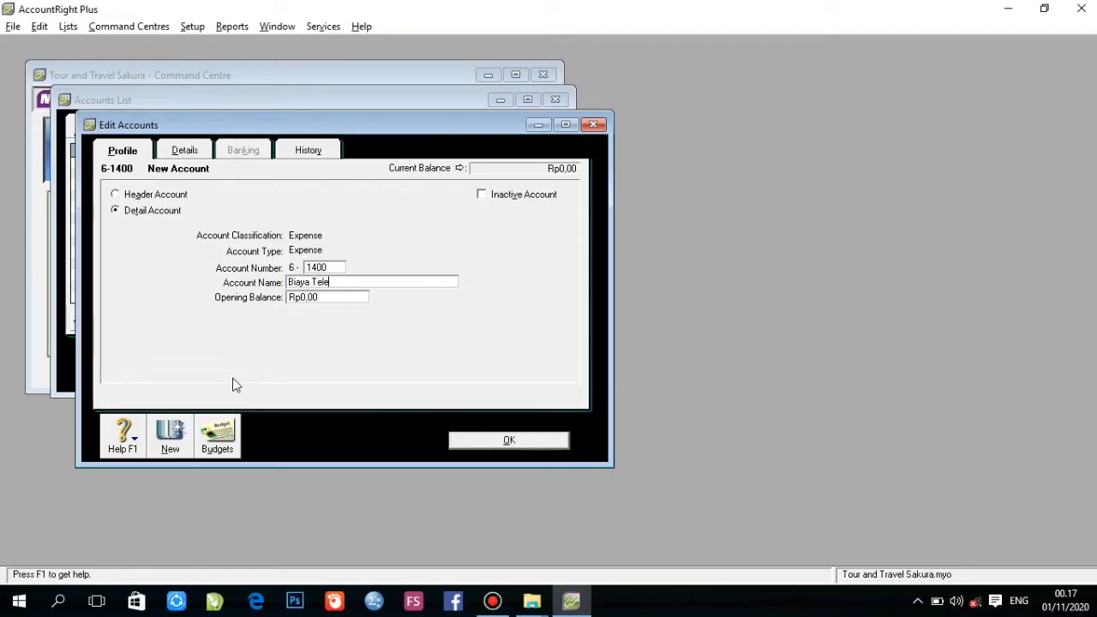
pyautogui.write('pon')
pyautogui.click(513, 441)
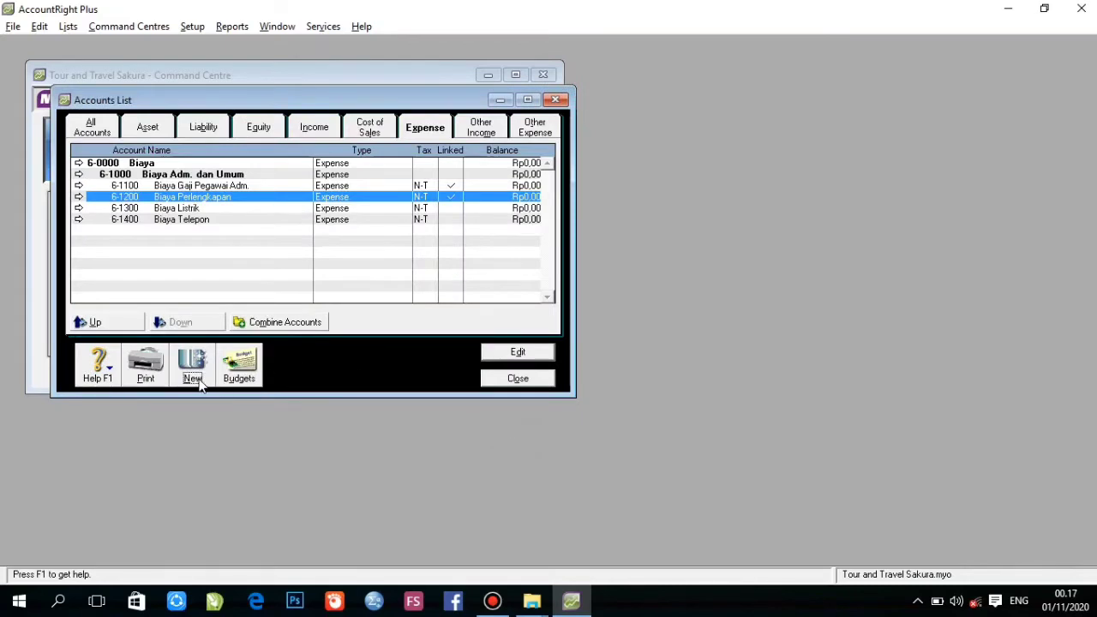
# Add expense accounts 6-1500 Biaya Air and 6-1600 Biaya Asuransi Gedung, then begin account 6-1700
pyautogui.click(196, 381)
pyautogui.write('1500')
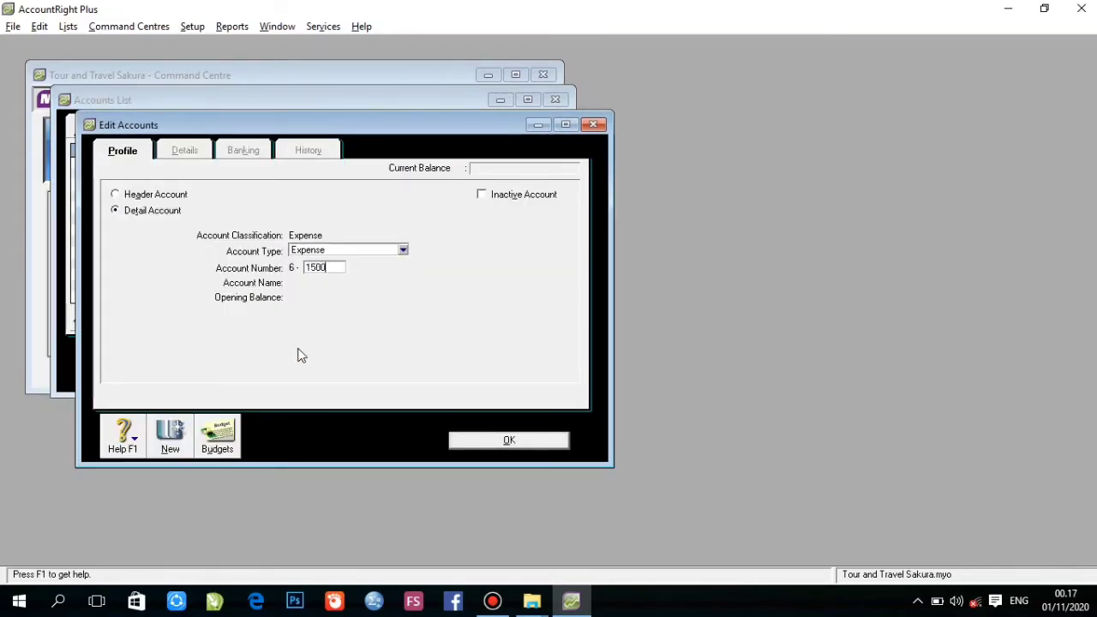
pyautogui.press('Tab')
pyautogui.write('Biay')
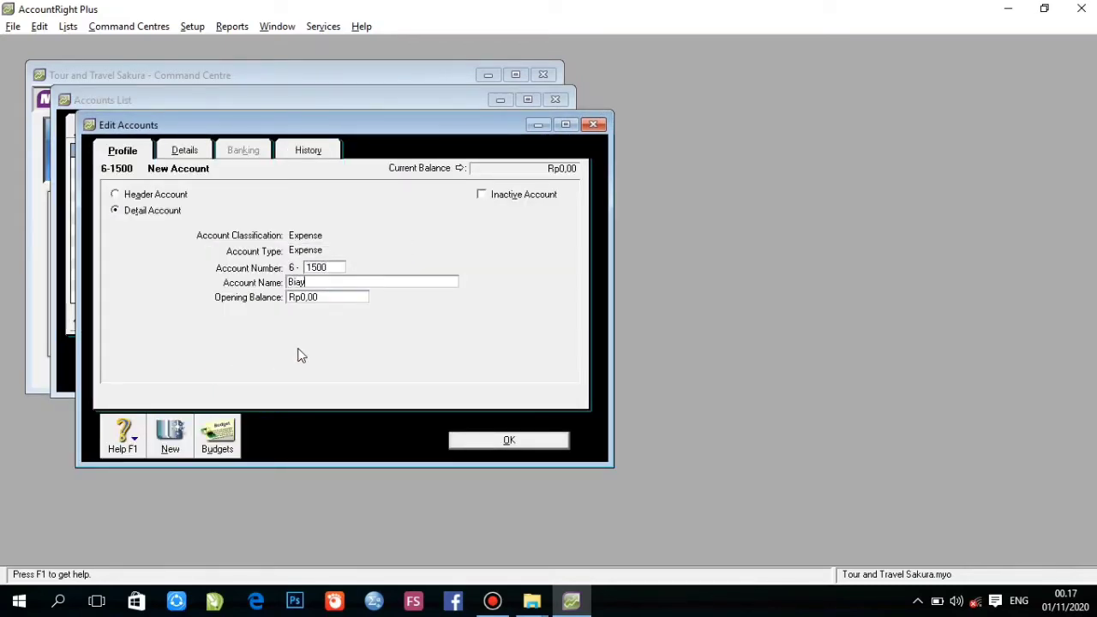
pyautogui.write('a Air')
pyautogui.click(476, 442)
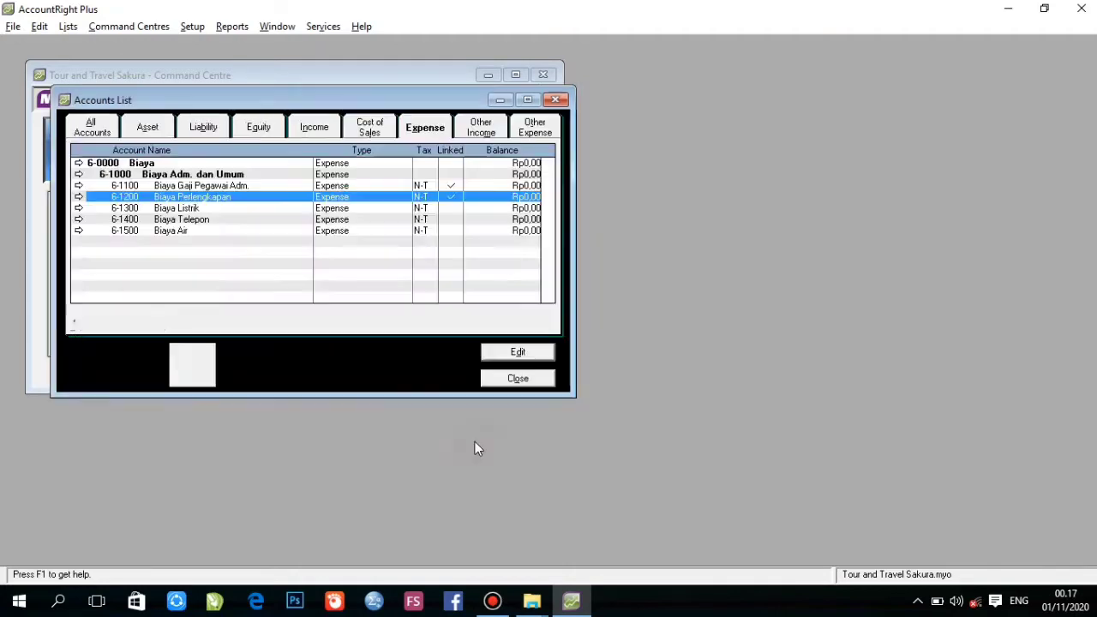
pyautogui.click(193, 381)
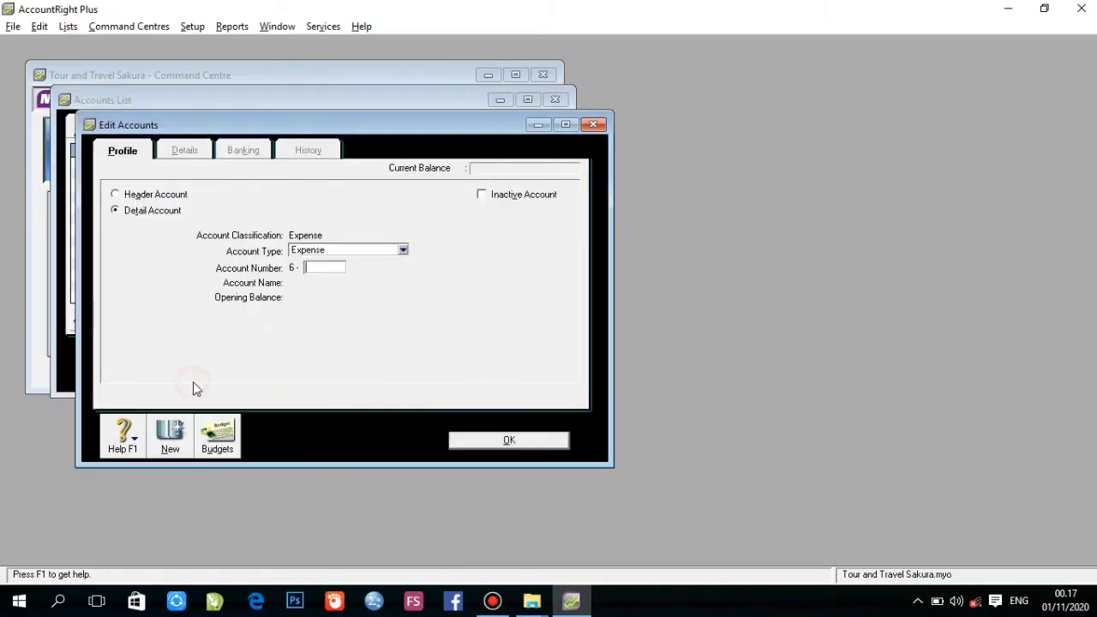
pyautogui.write('1600')
pyautogui.press('Tab')
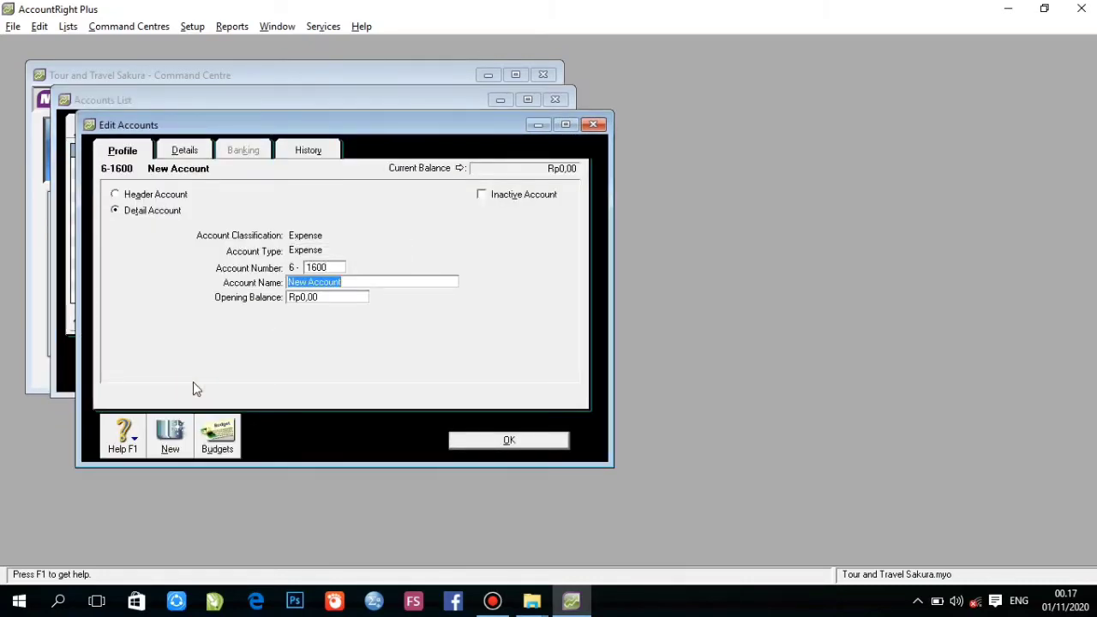
pyautogui.write('Biaya Asuransi ')
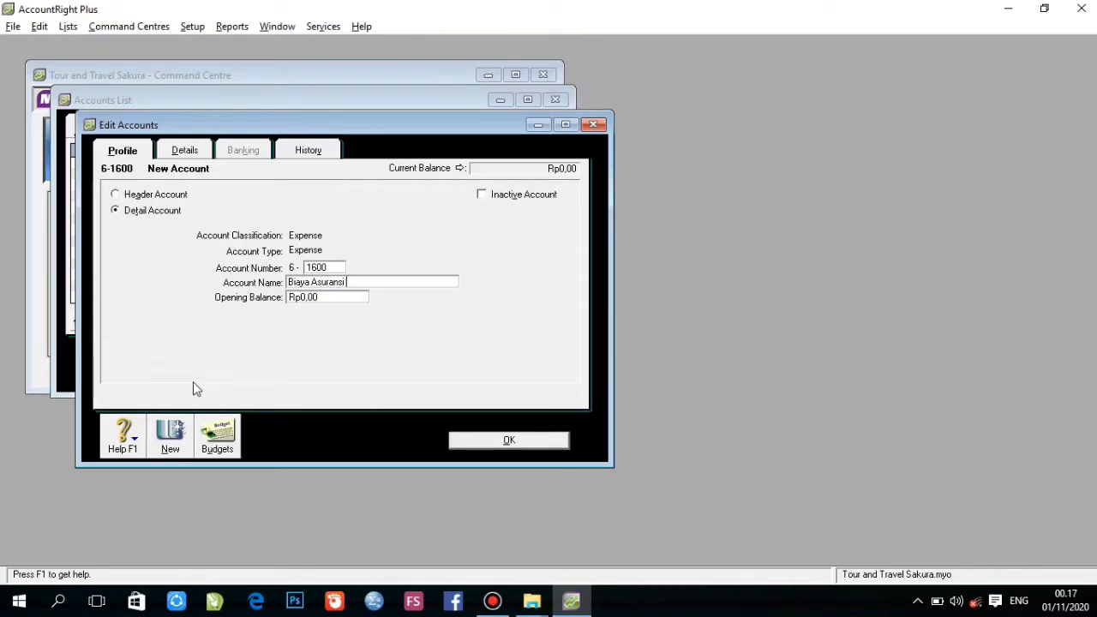
pyautogui.write('Gedung')
pyautogui.click(477, 444)
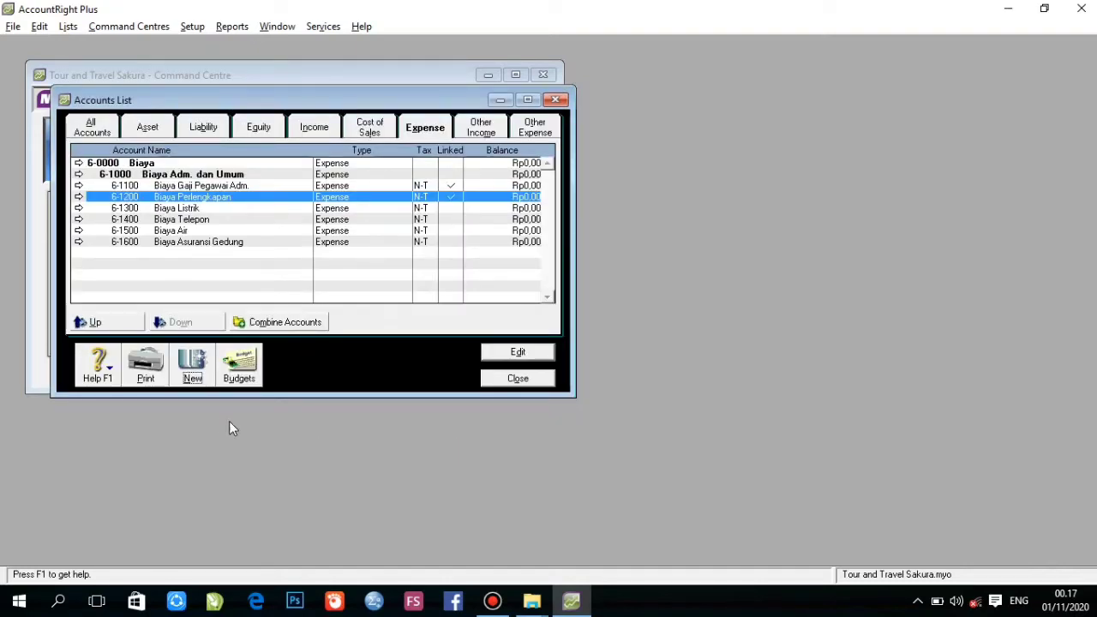
pyautogui.click(200, 381)
pyautogui.write('1700')
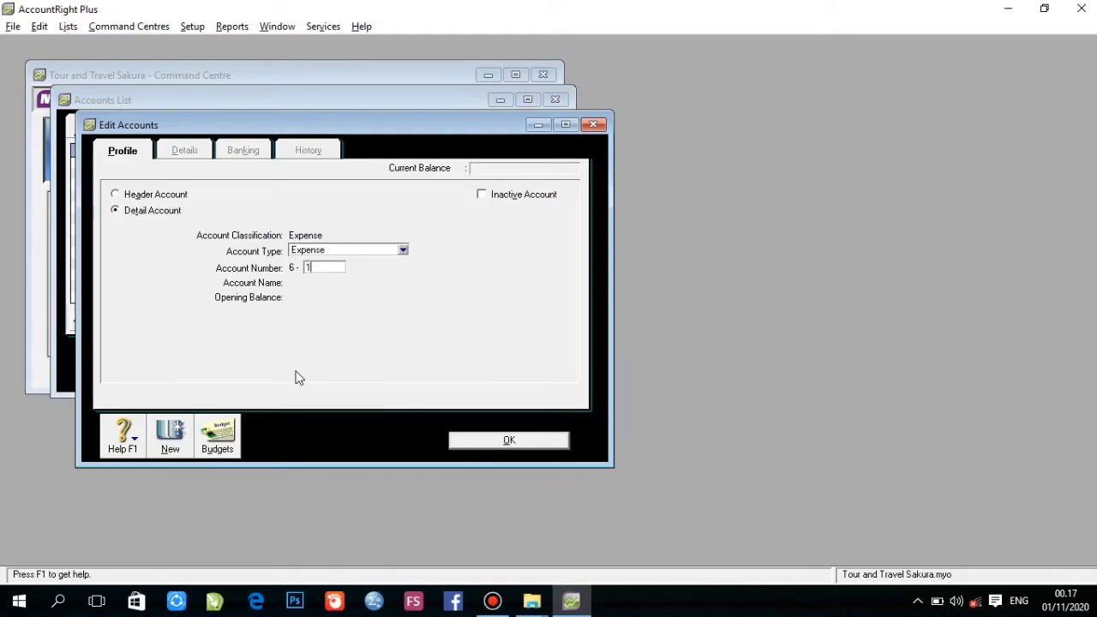
# Save 6-1700 Biaya Penyusutan Adm. as a header account
pyautogui.click(115, 195)
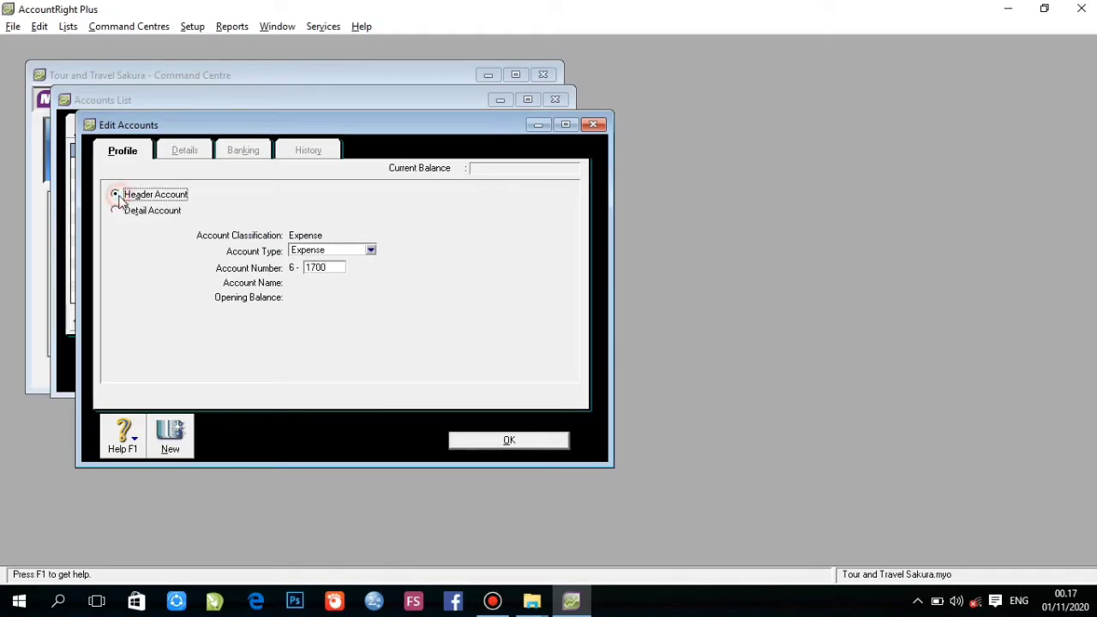
pyautogui.click(338, 268)
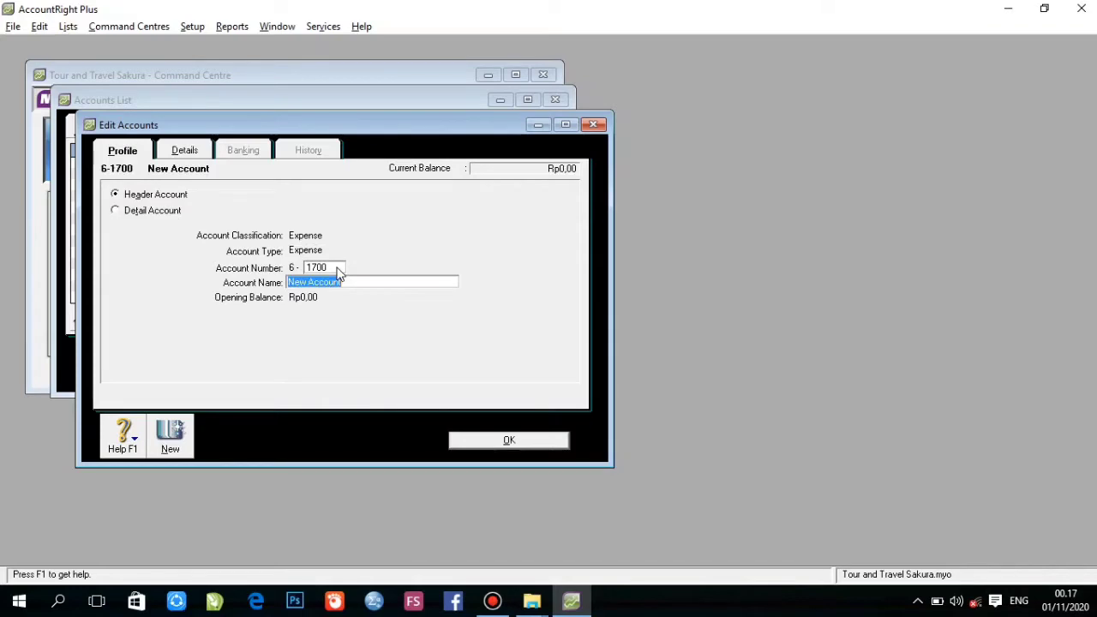
pyautogui.write('Biaya Penyusutan Adm.')
pyautogui.click(500, 441)
# Add depreciation accounts 6-1710 B. Peny. Peralatan Ktr. and 6-1720 B. Peny. Gedung
pyautogui.click(187, 379)
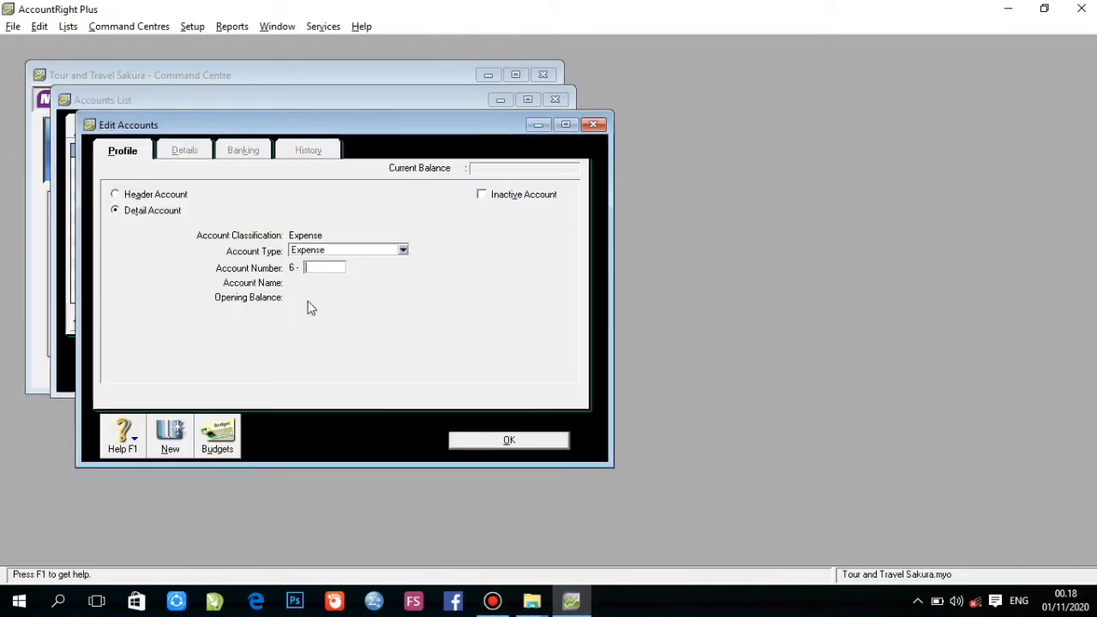
pyautogui.write('1710')
pyautogui.press('Tab')
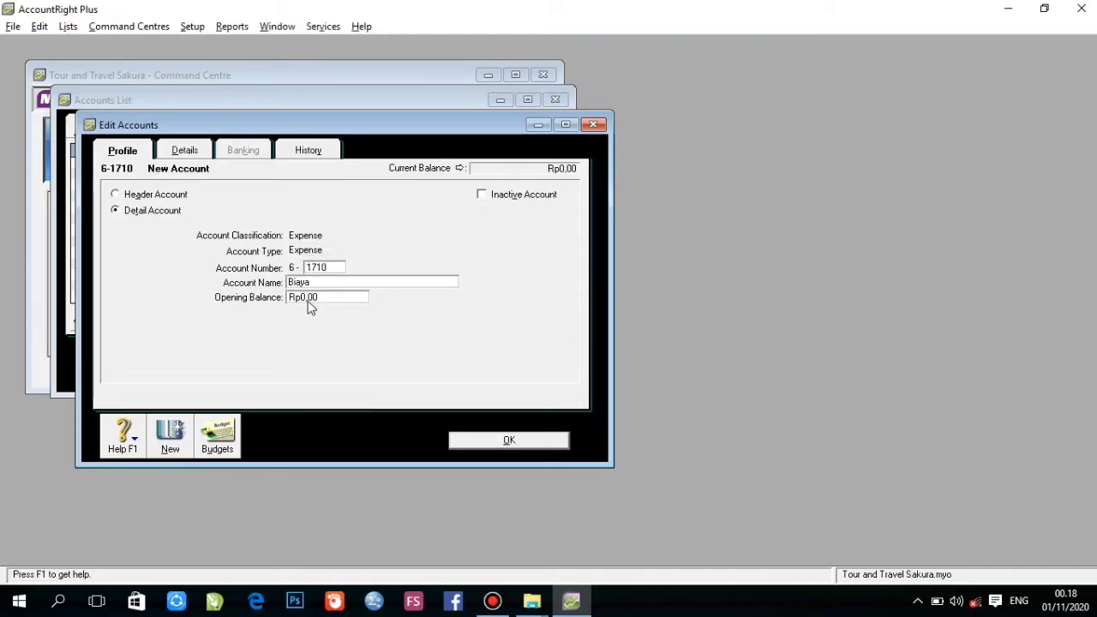
pyautogui.write('B. Peny.')
pyautogui.write('Peralatan Ktr.')
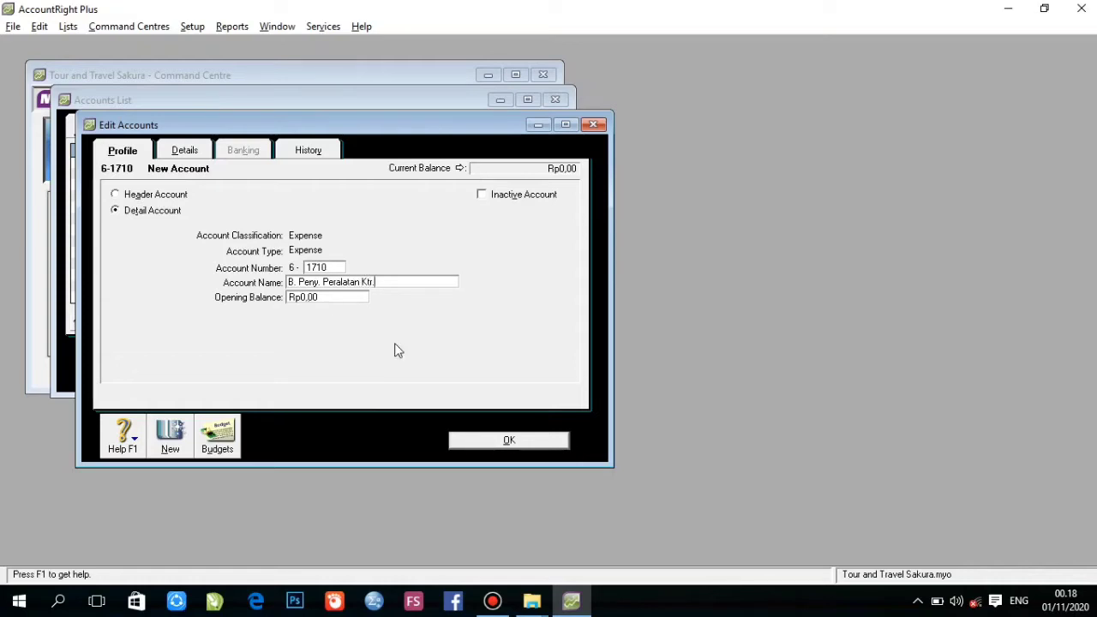
pyautogui.click(506, 445)
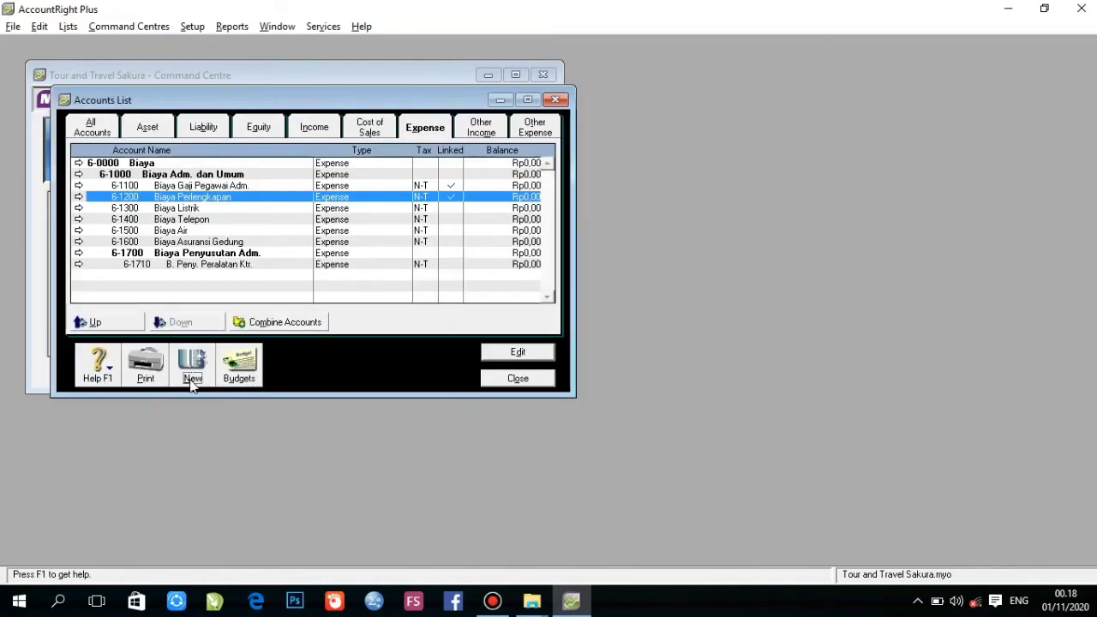
pyautogui.click(192, 367)
pyautogui.write('1720')
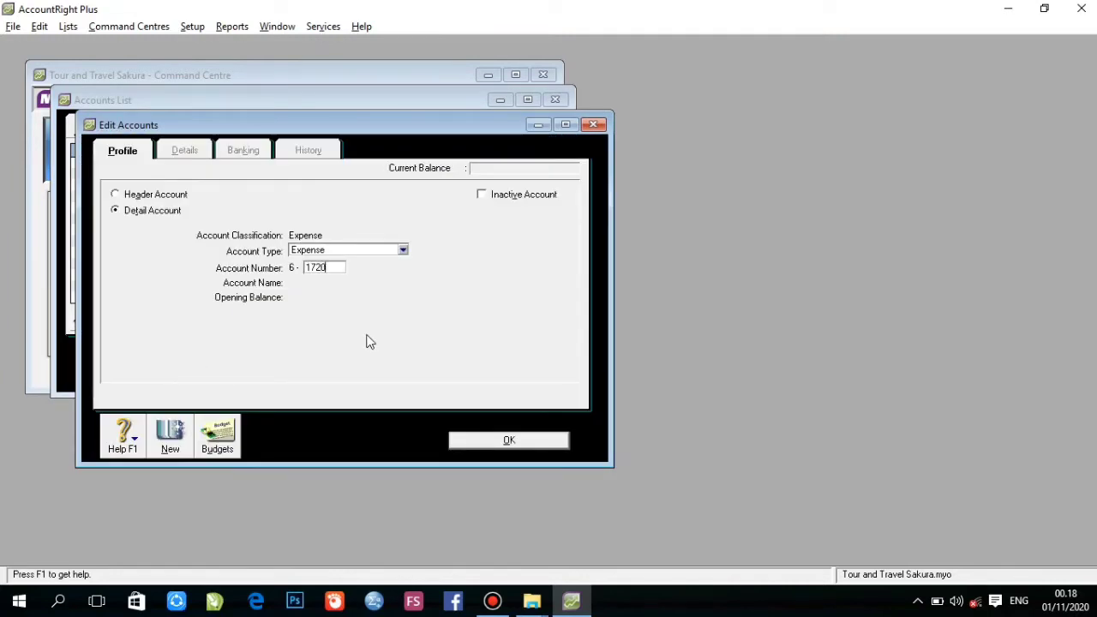
pyautogui.press('Tab')
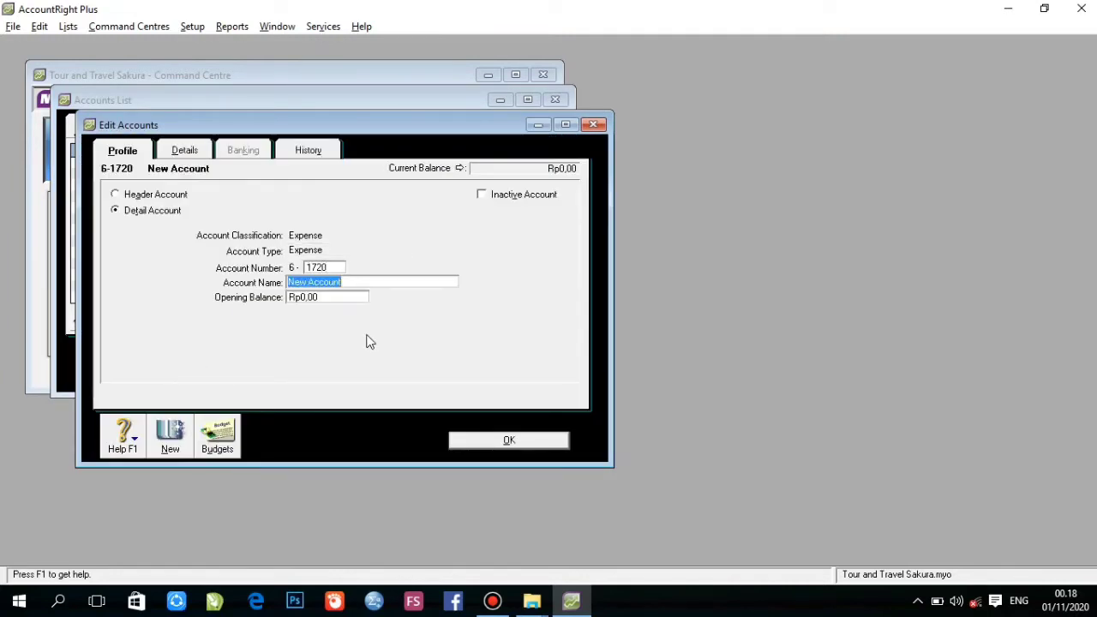
pyautogui.write('B. Pen')
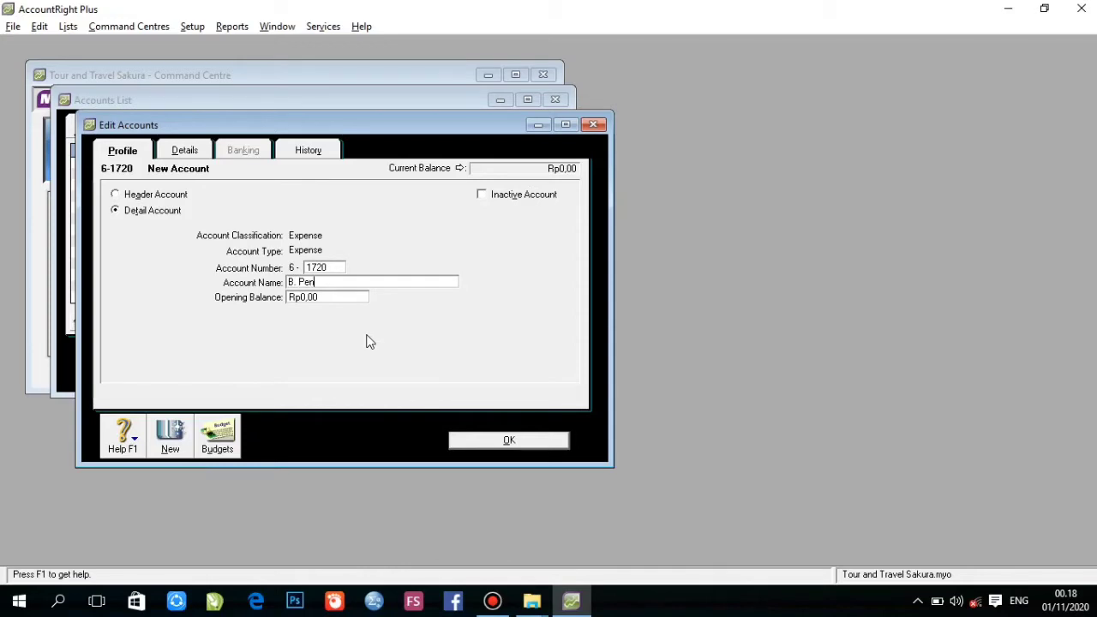
pyautogui.write('y. Gedung')
pyautogui.click(495, 441)
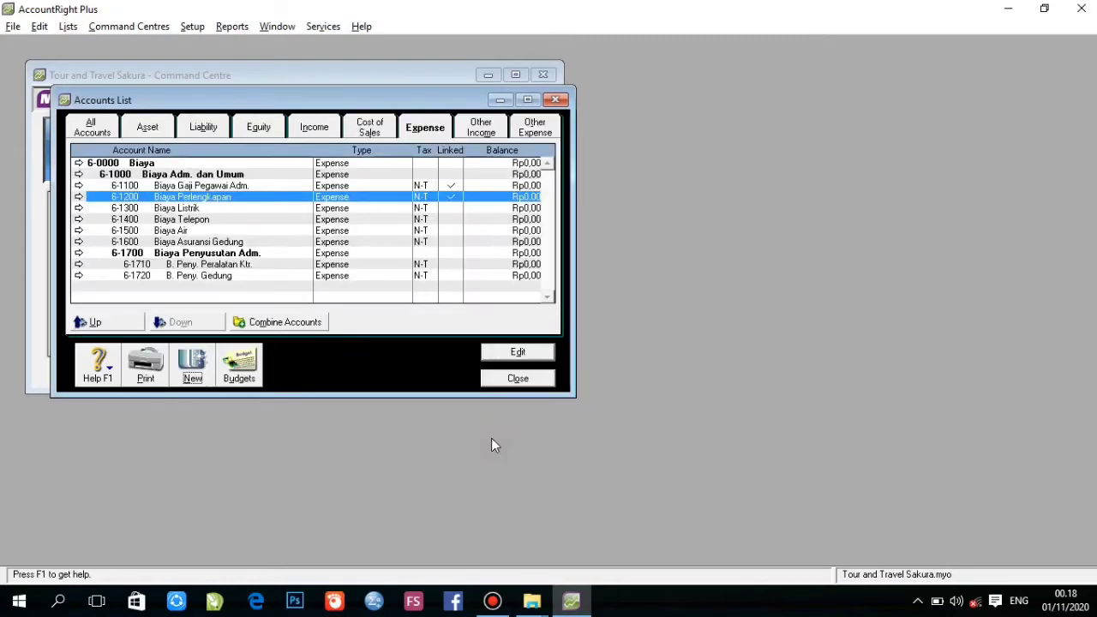
# Add expense header account 6-2000 Biaya Operasional
pyautogui.click(193, 378)
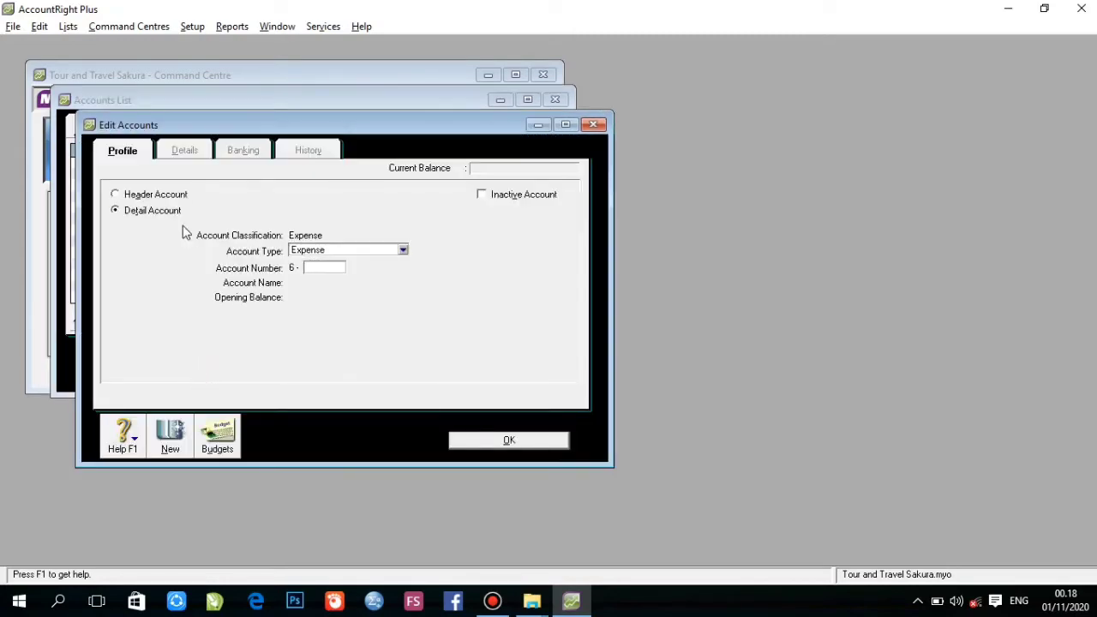
pyautogui.click(162, 197)
pyautogui.click(310, 268)
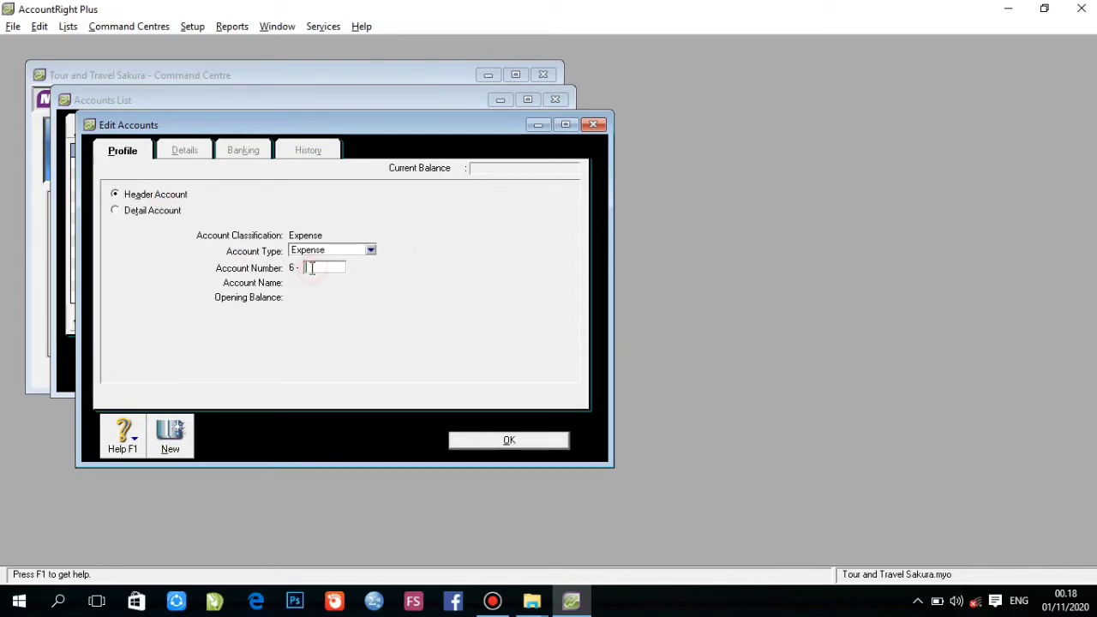
pyautogui.write('2000')
pyautogui.press('Tab')
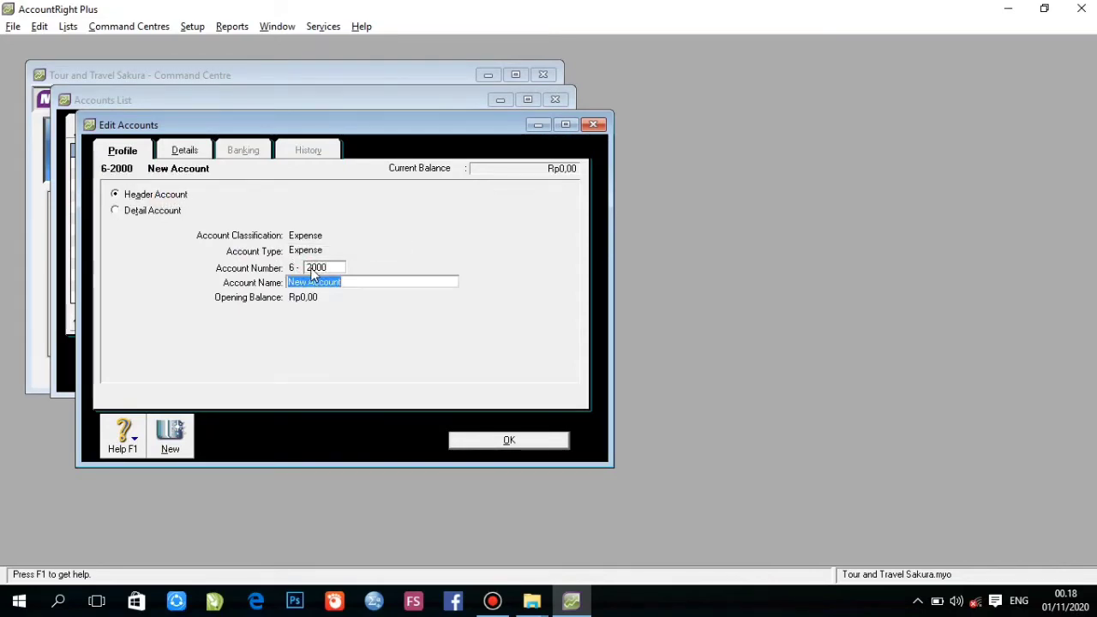
pyautogui.write('Biaya')
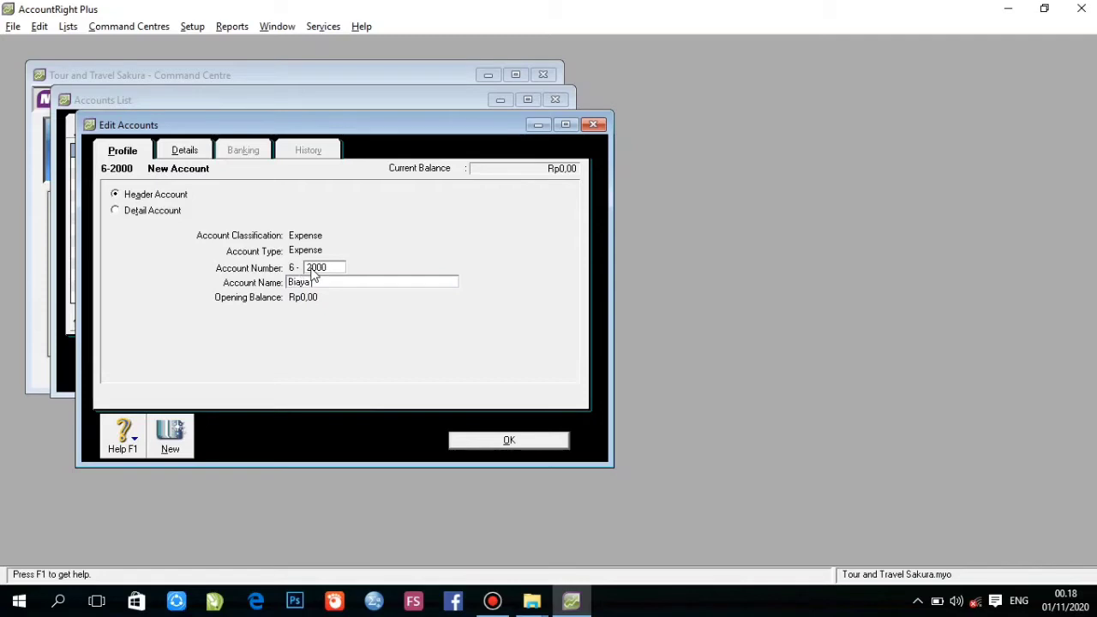
pyautogui.write(' Operasional')
pyautogui.click(535, 444)
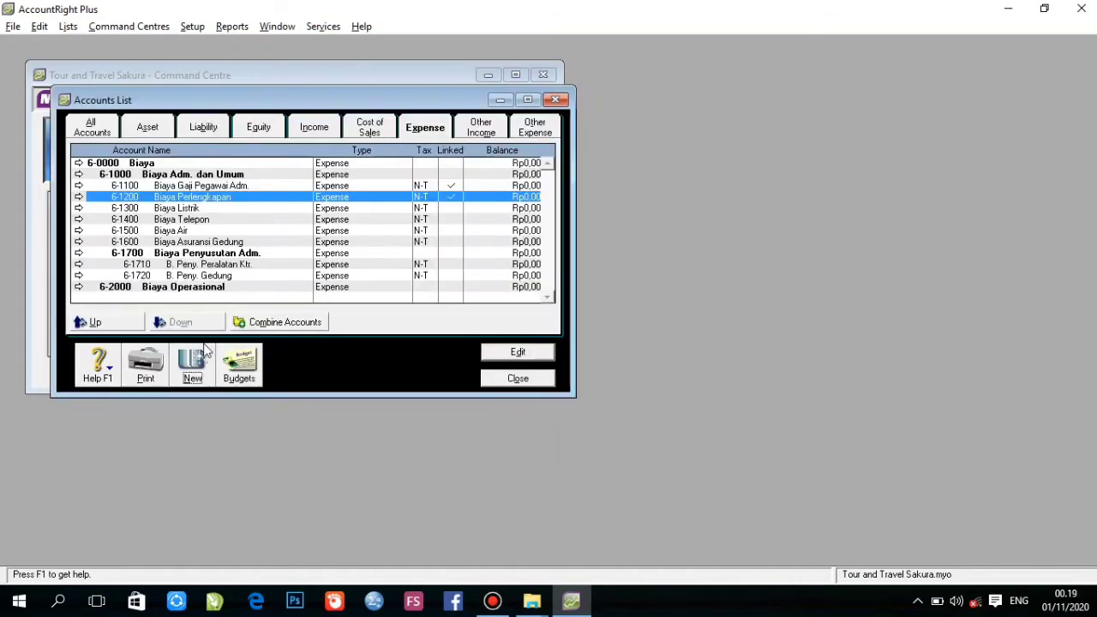
# Add 6-2100 Biaya Gaji Pramuwisata and fill in 6-2200 Biaya Gaji Sopir
pyautogui.click(194, 382)
pyautogui.write('2100')
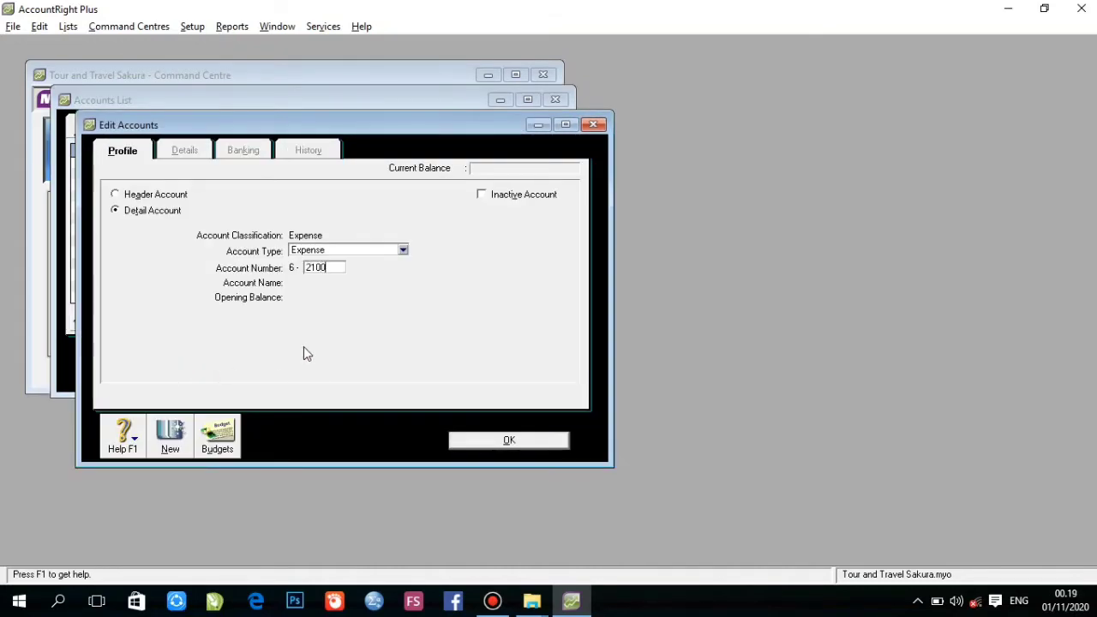
pyautogui.press('Tab')
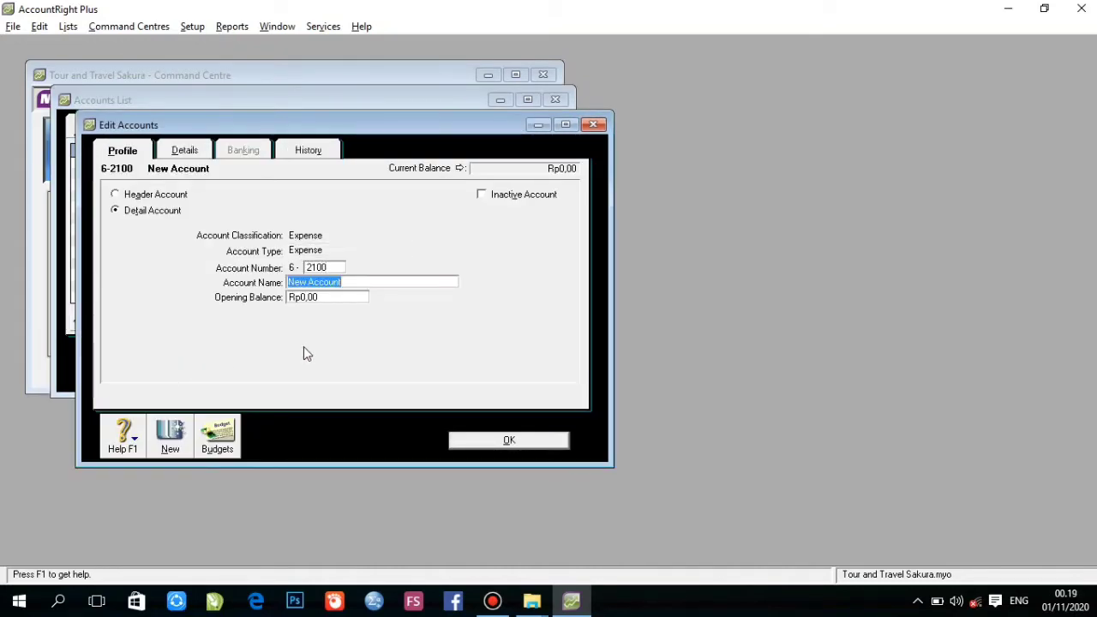
pyautogui.write('Biay')
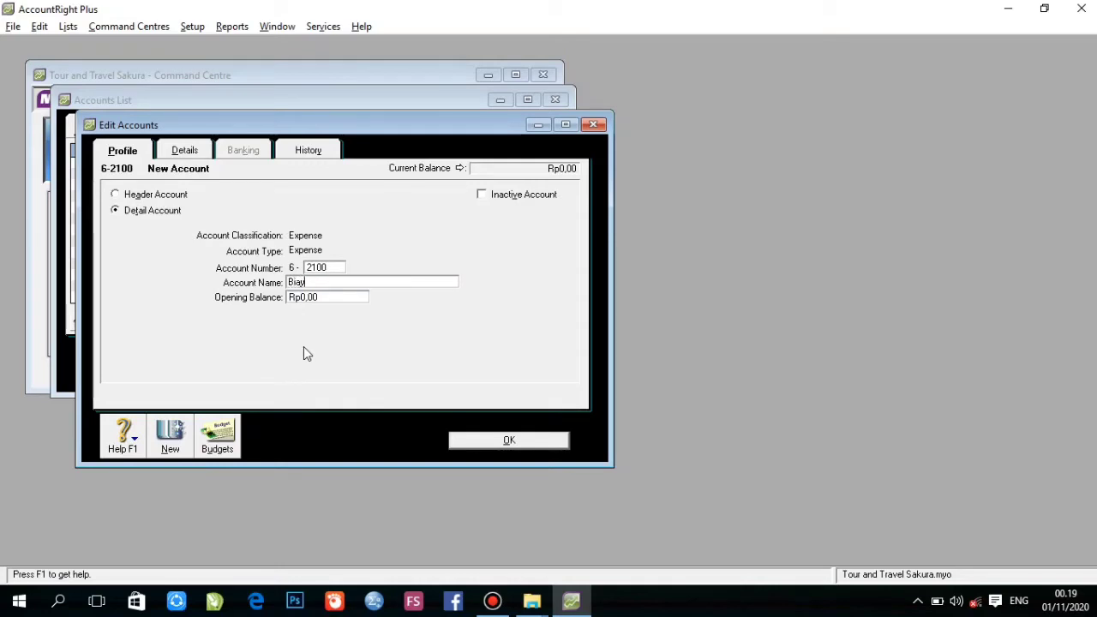
pyautogui.write('a Gaji Pramuwisata')
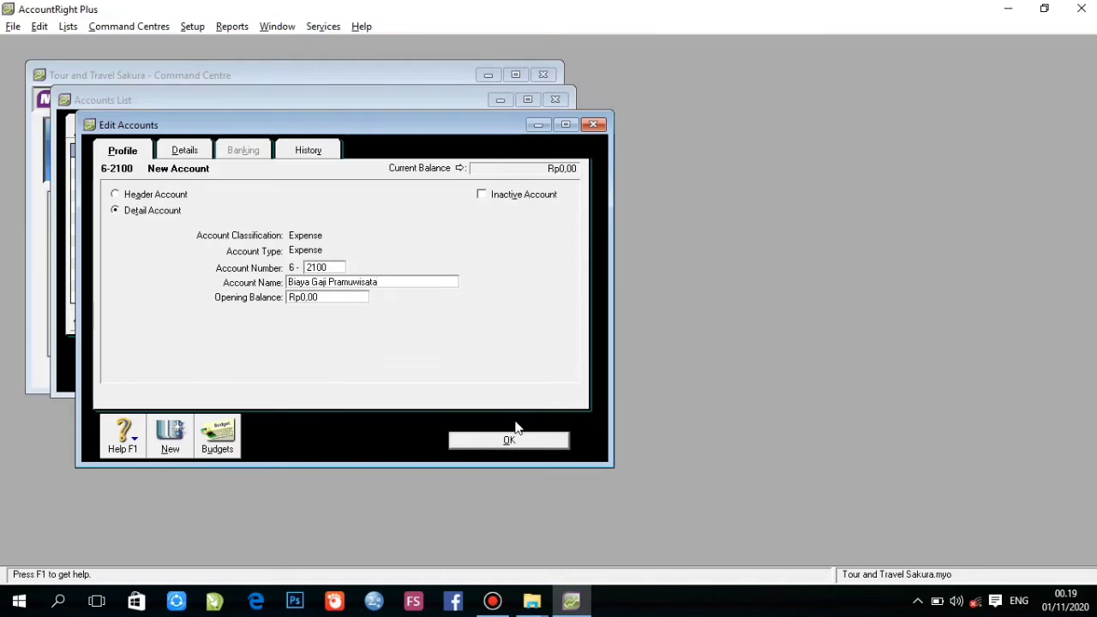
pyautogui.click(511, 439)
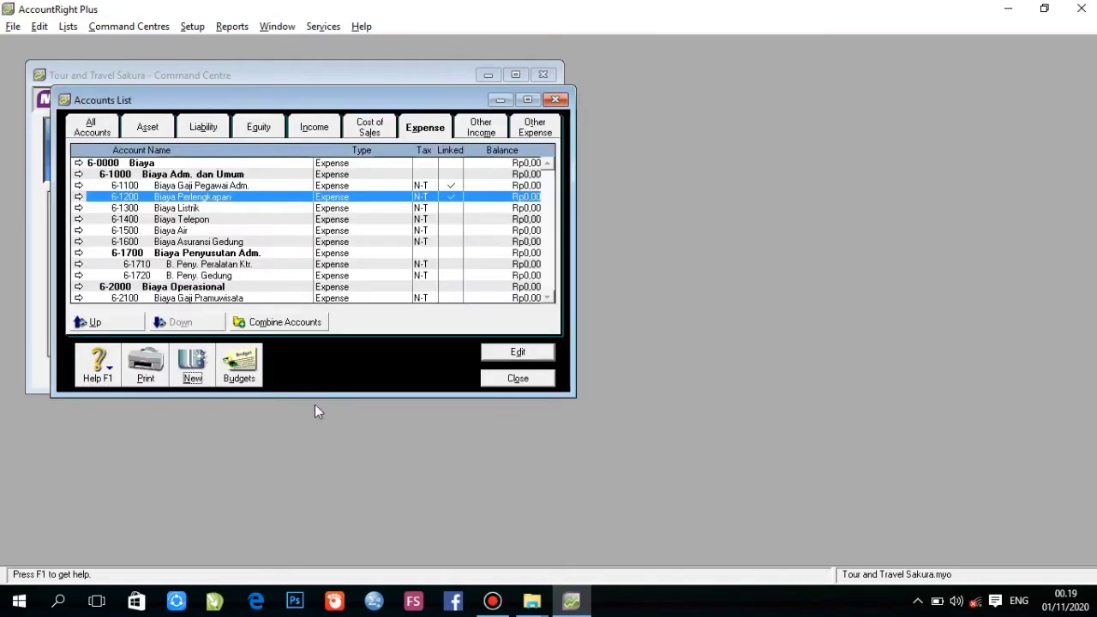
pyautogui.click(190, 373)
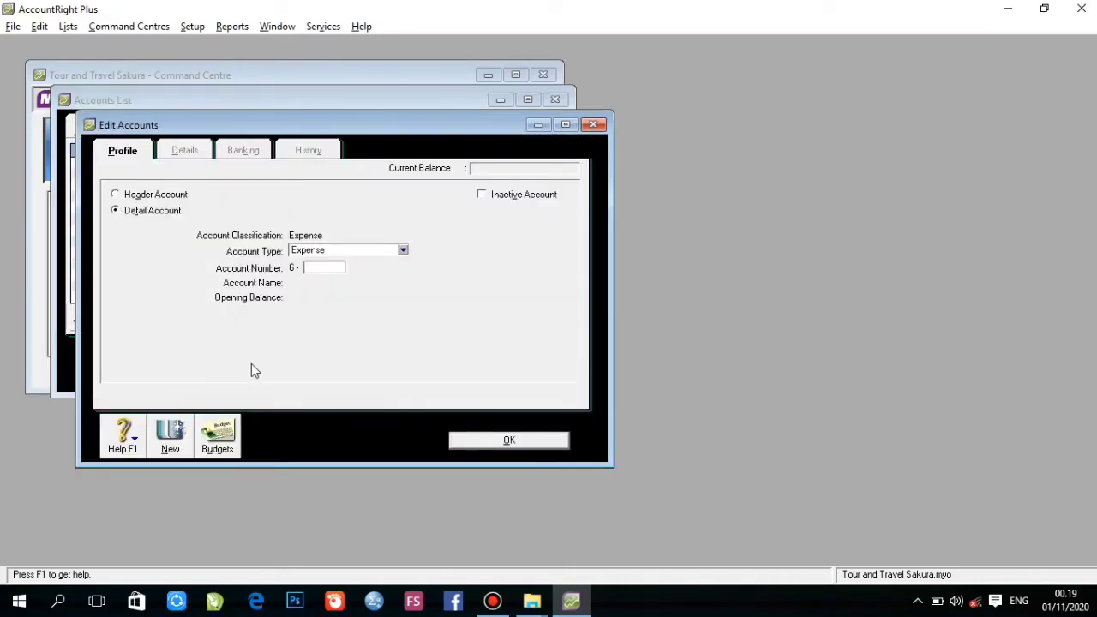
pyautogui.write('2200')
pyautogui.press('Tab')
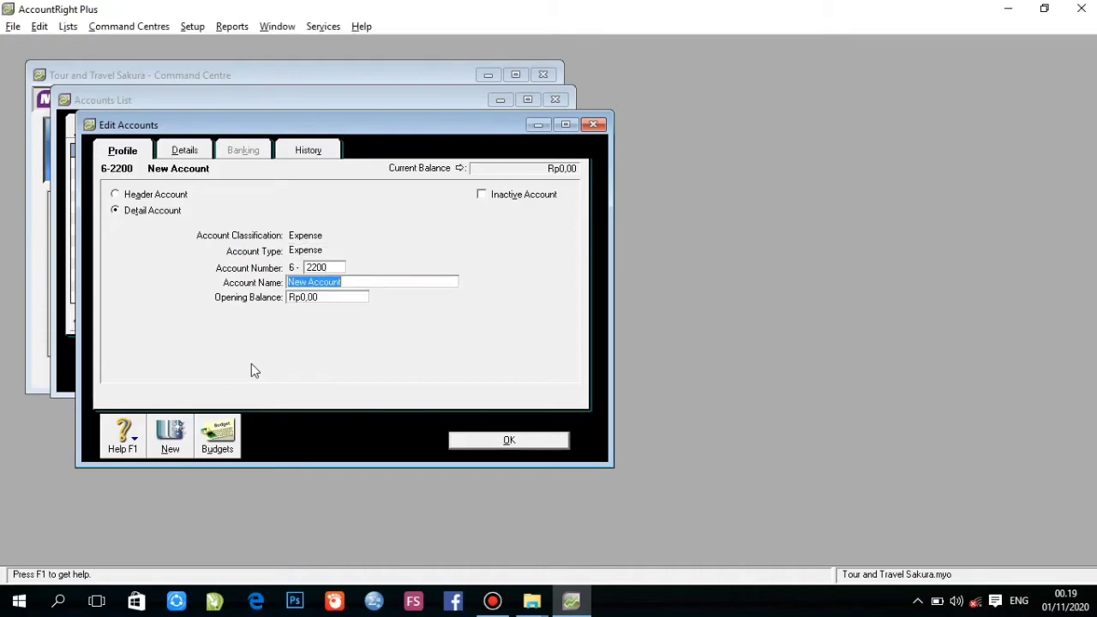
pyautogui.write('Bi')
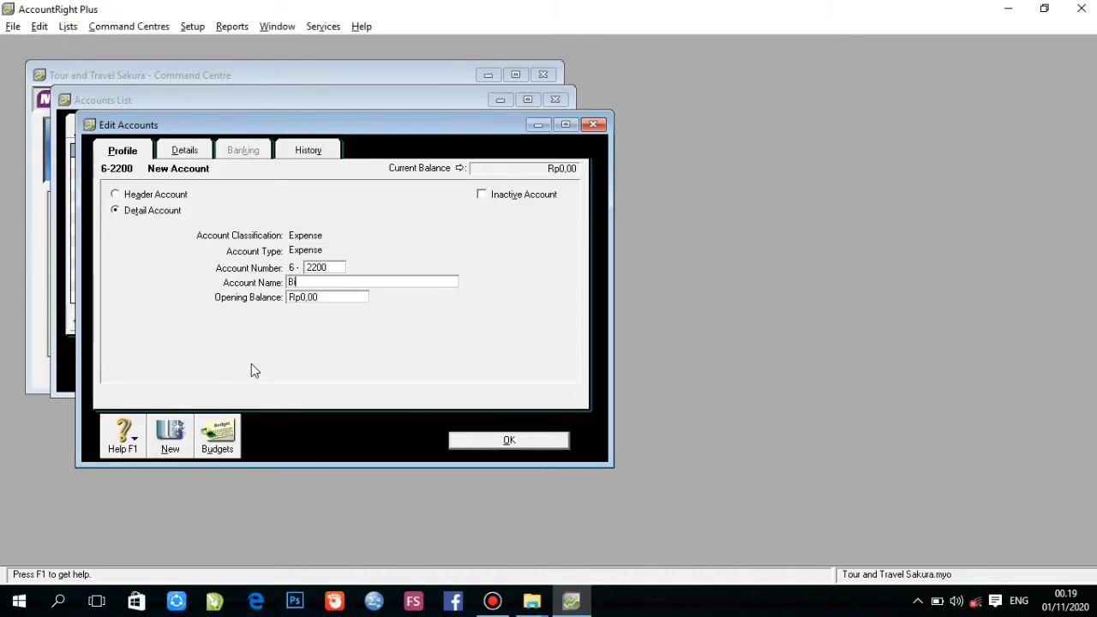
pyautogui.write('aya Gaji Sopir')
# Save 6-2200 Biaya Gaji Sopir and add 6-2300 Biaya Promosi and 6-2400 Biaya Asuransi Kendaraan
pyautogui.click(460, 444)
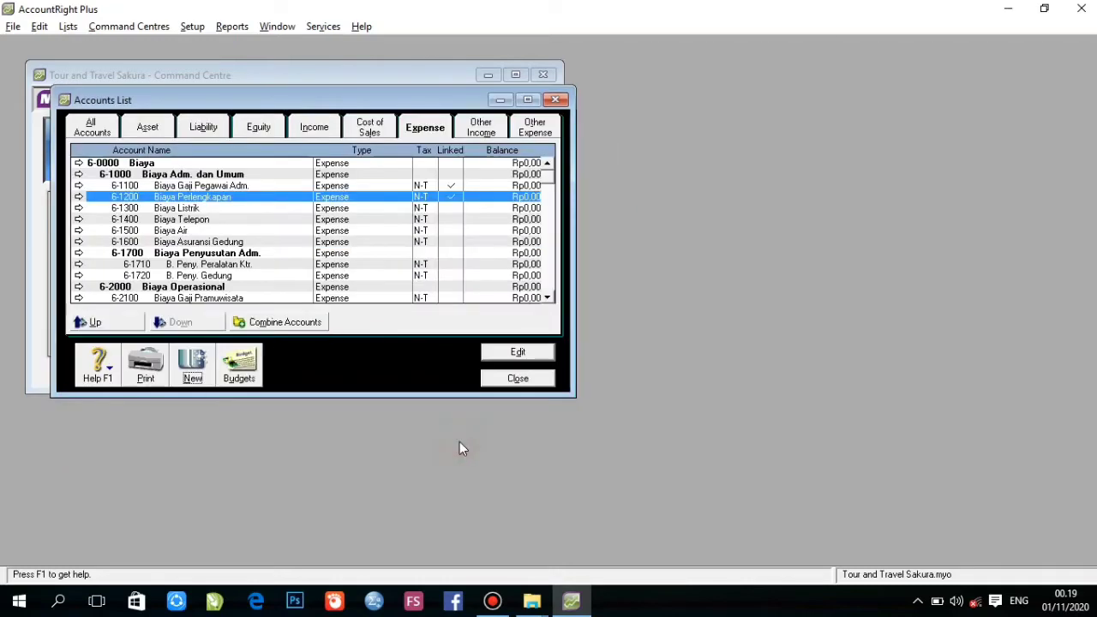
pyautogui.click(192, 378)
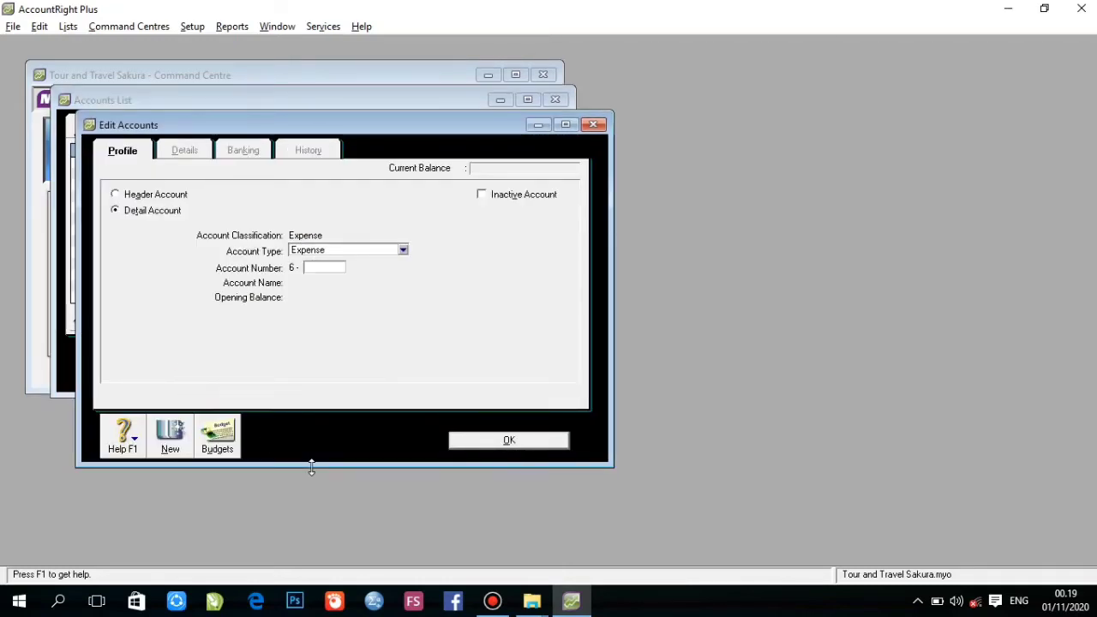
pyautogui.write('2300')
pyautogui.press('Tab')
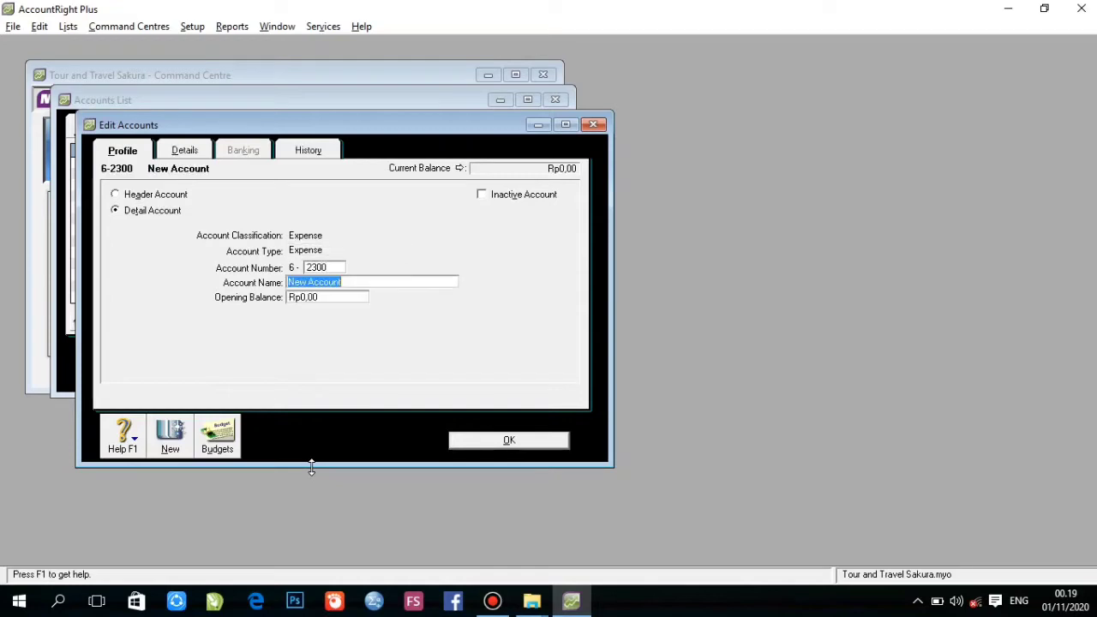
pyautogui.write('Biaya Pro')
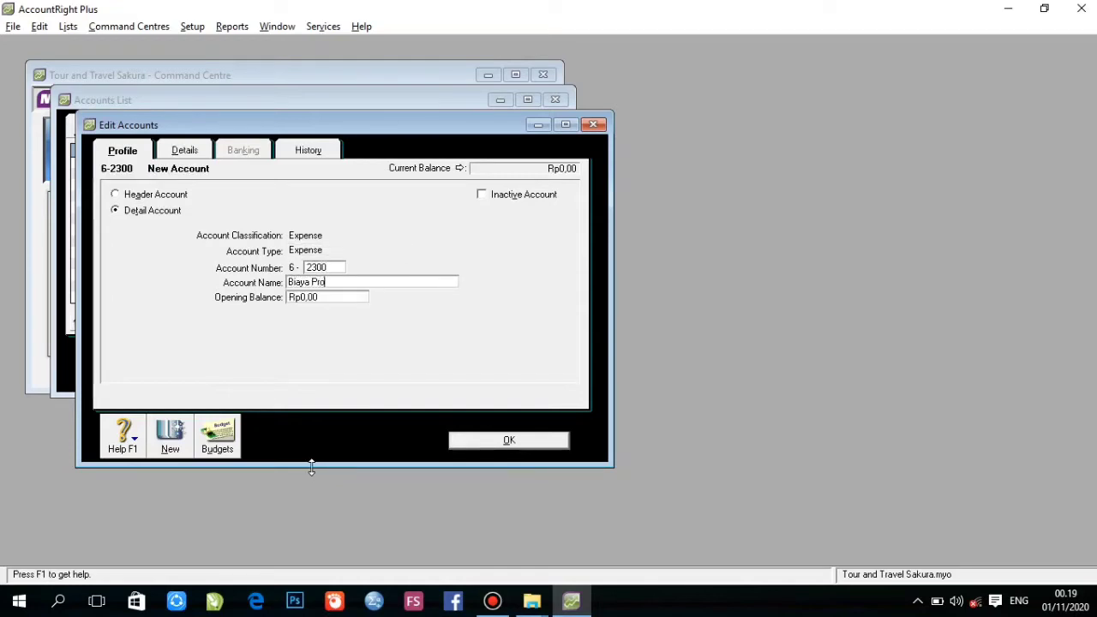
pyautogui.write('mosi')
pyautogui.click(488, 441)
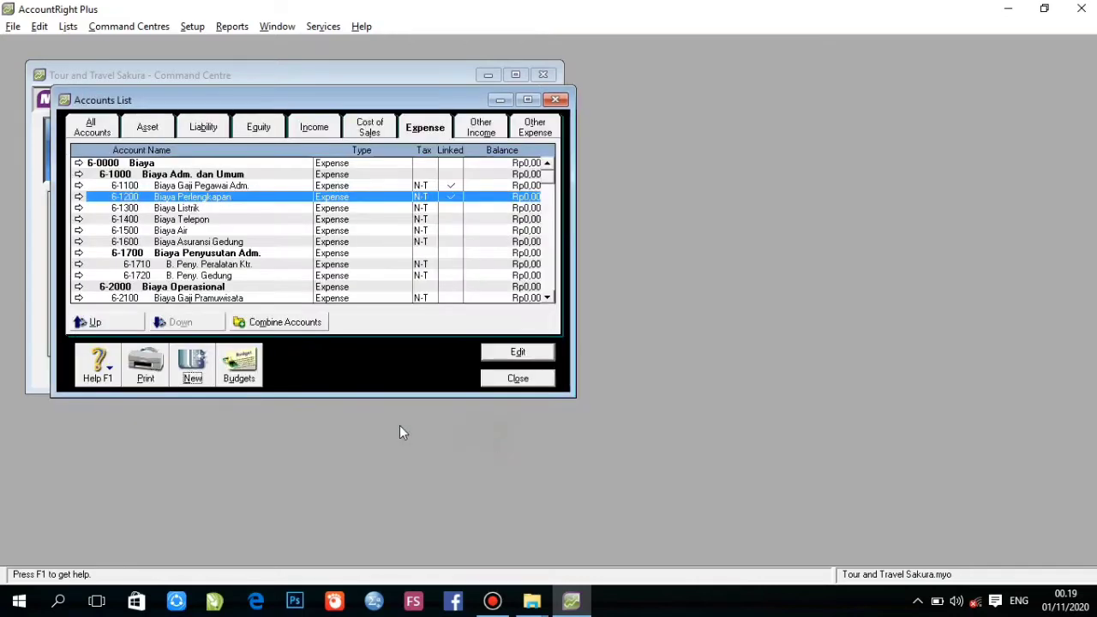
pyautogui.click(192, 386)
pyautogui.write('2')
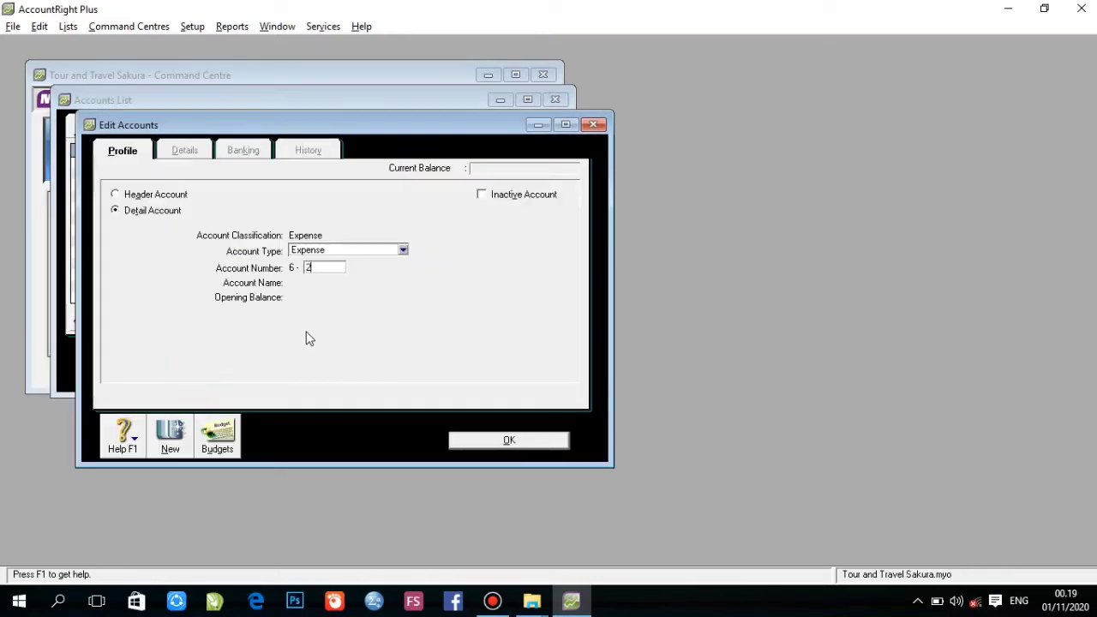
pyautogui.write('400')
pyautogui.press('Tab')
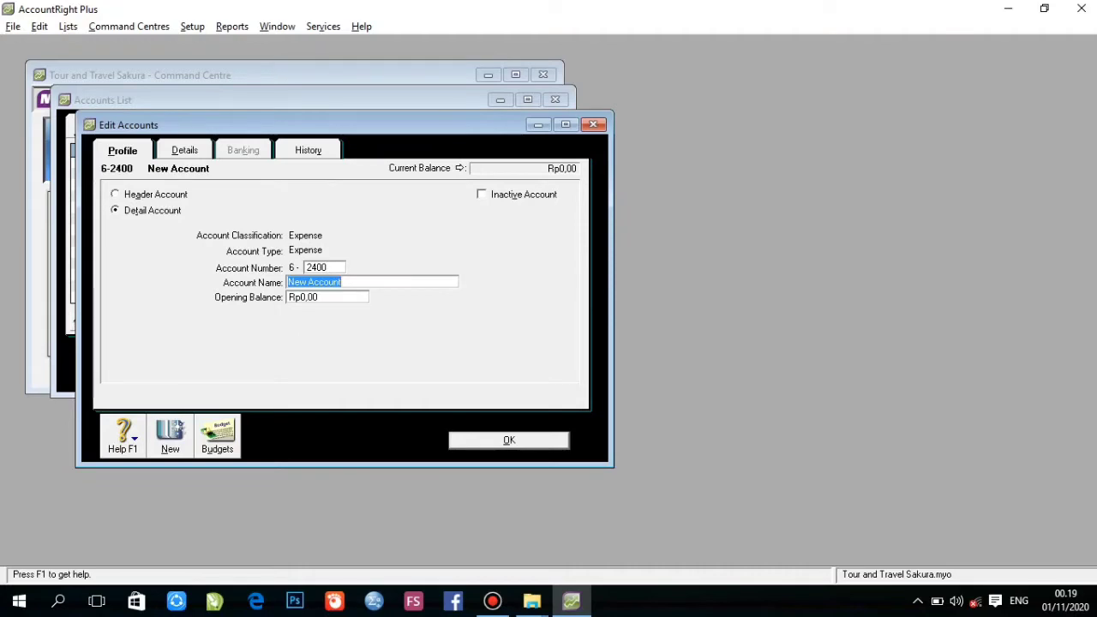
pyautogui.write('Biaya')
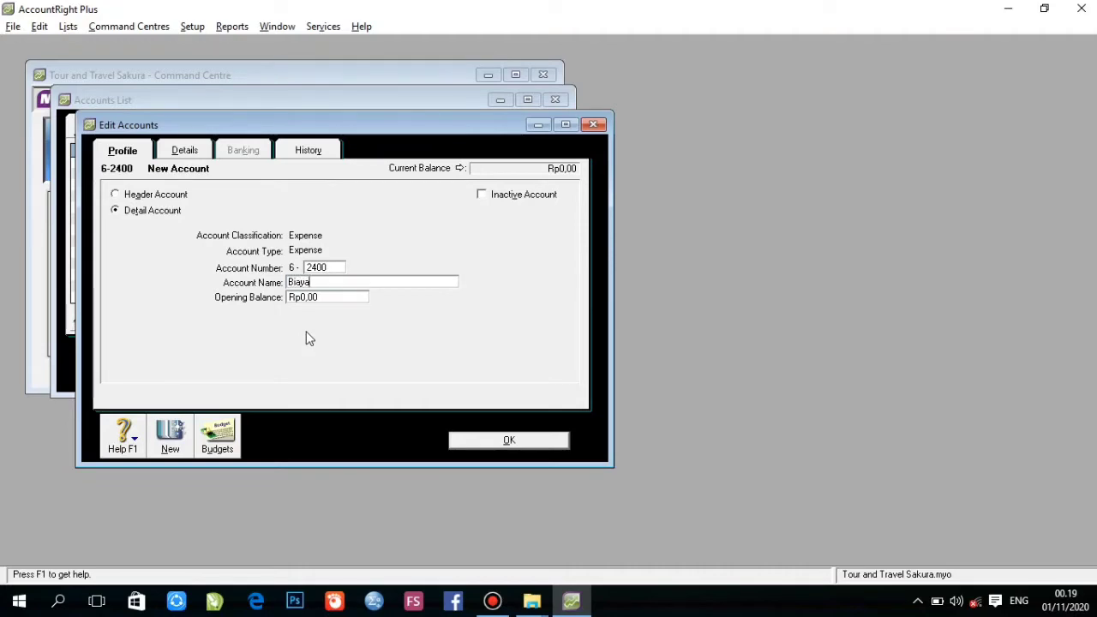
pyautogui.write(' Asuransi Kendaraan')
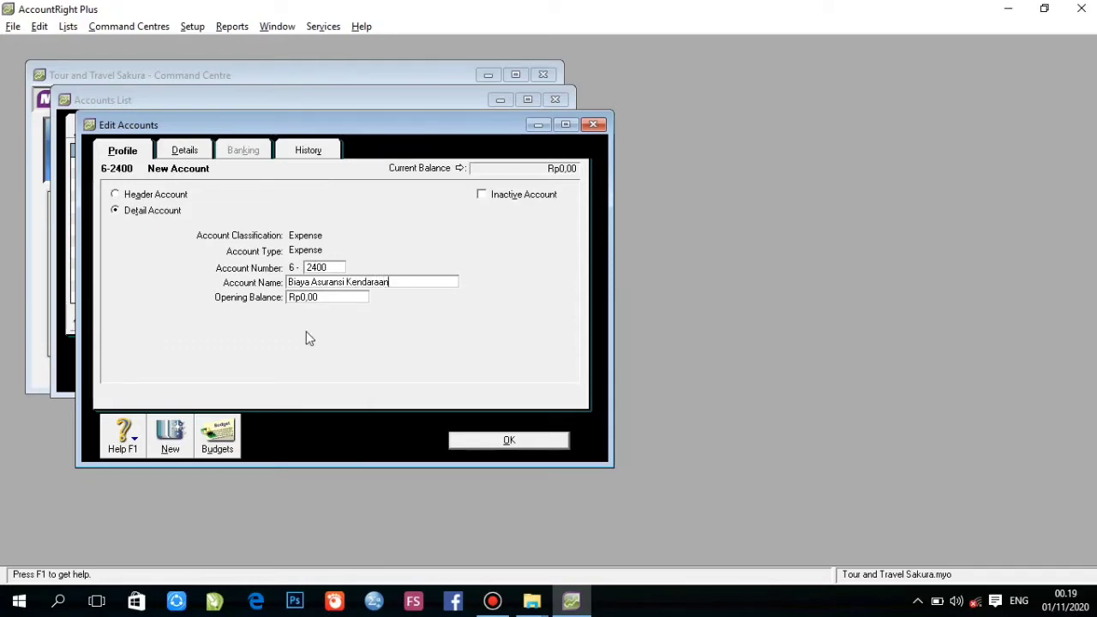
pyautogui.click(526, 440)
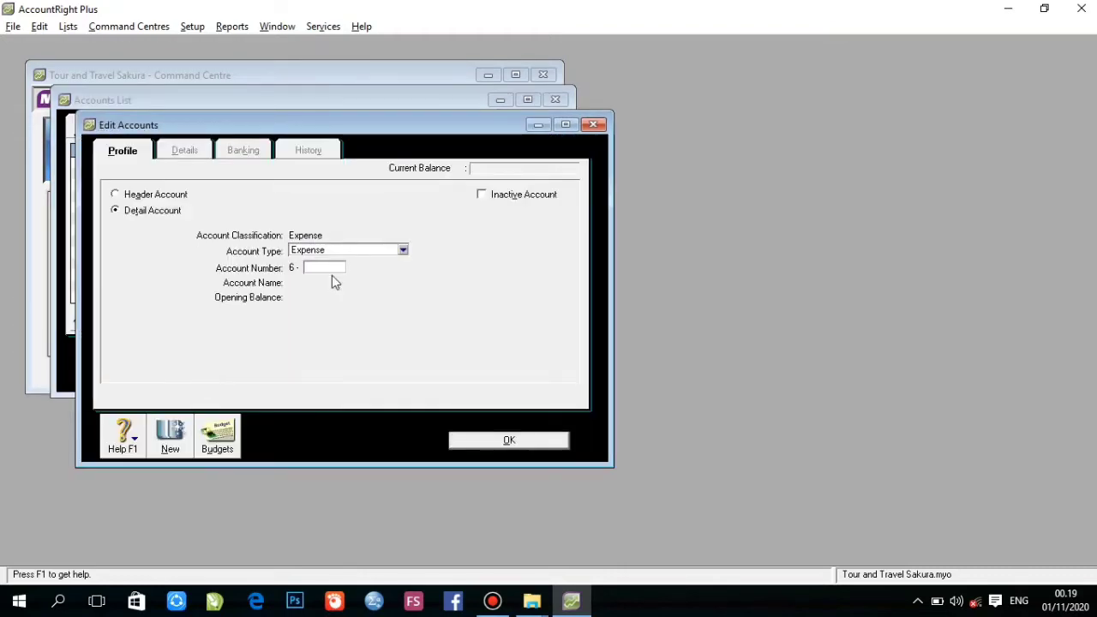
# Add expense accounts 6-2500 Biaya Bonus Karyawan and 6-2600 Biaya Operasional Kend
pyautogui.write('2500')
pyautogui.press('Tab')
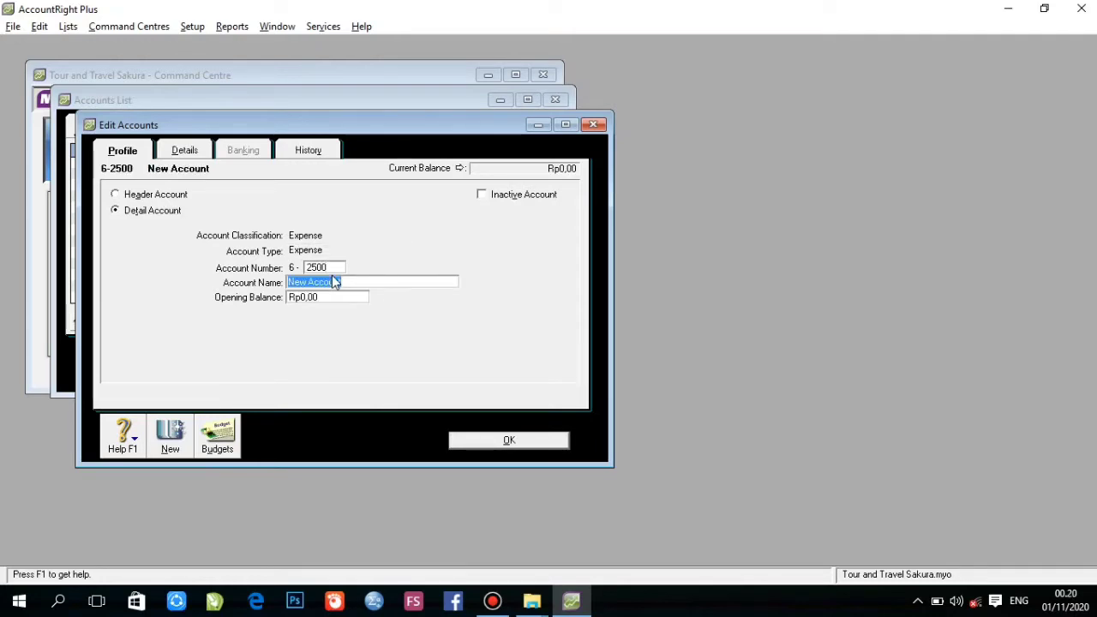
pyautogui.write('Biaya Bom')
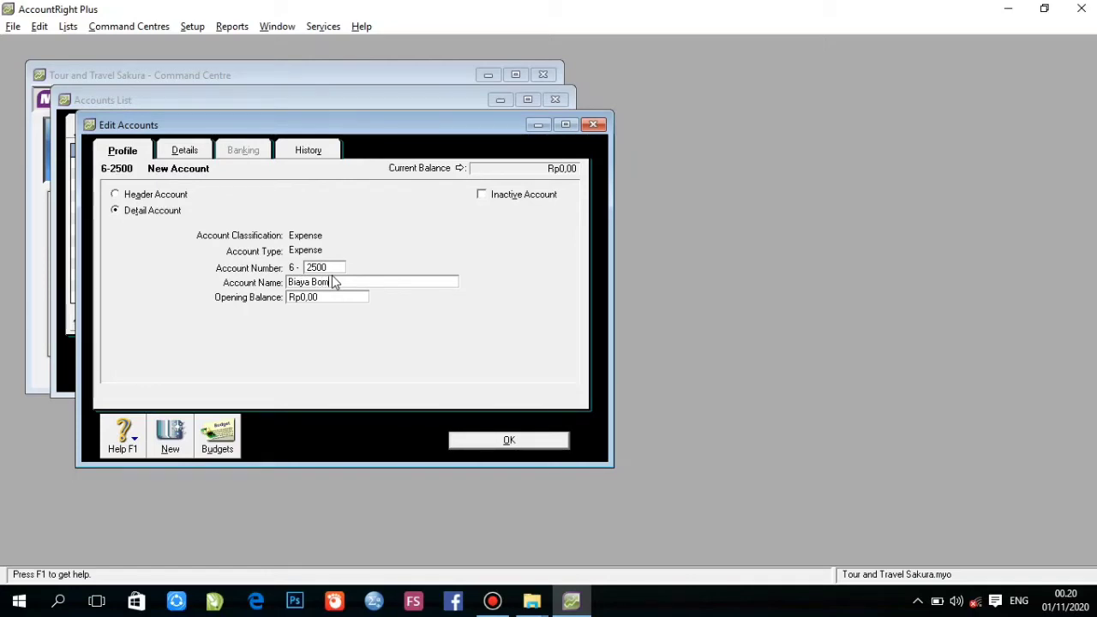
pyautogui.press('BackSpace')
pyautogui.write('nus Karyawan')
pyautogui.click(481, 437)
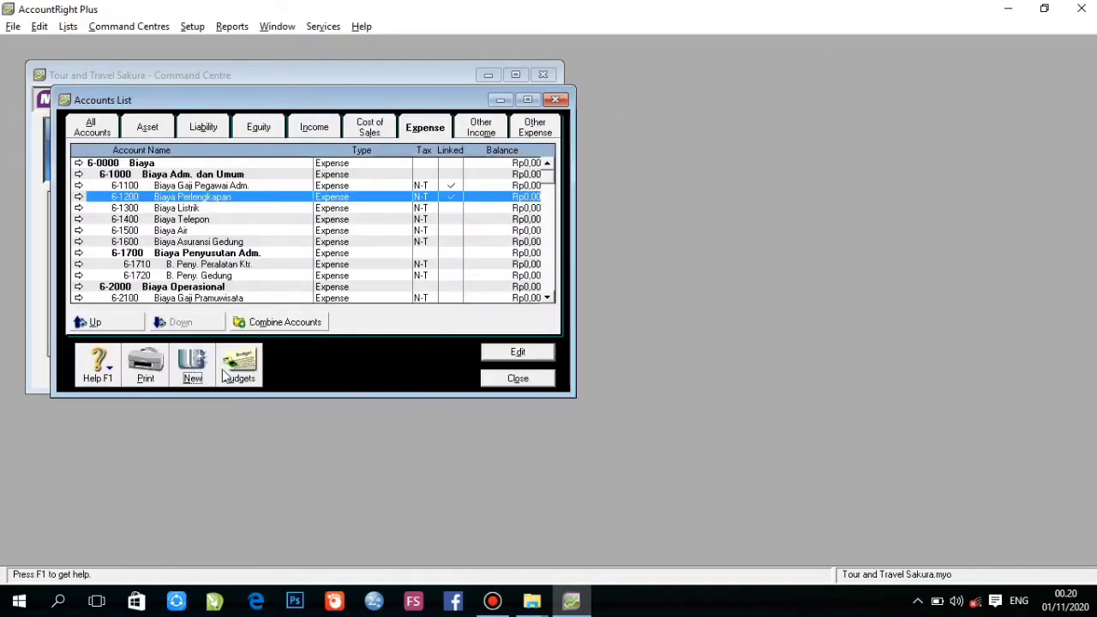
pyautogui.click(192, 375)
pyautogui.write('2600')
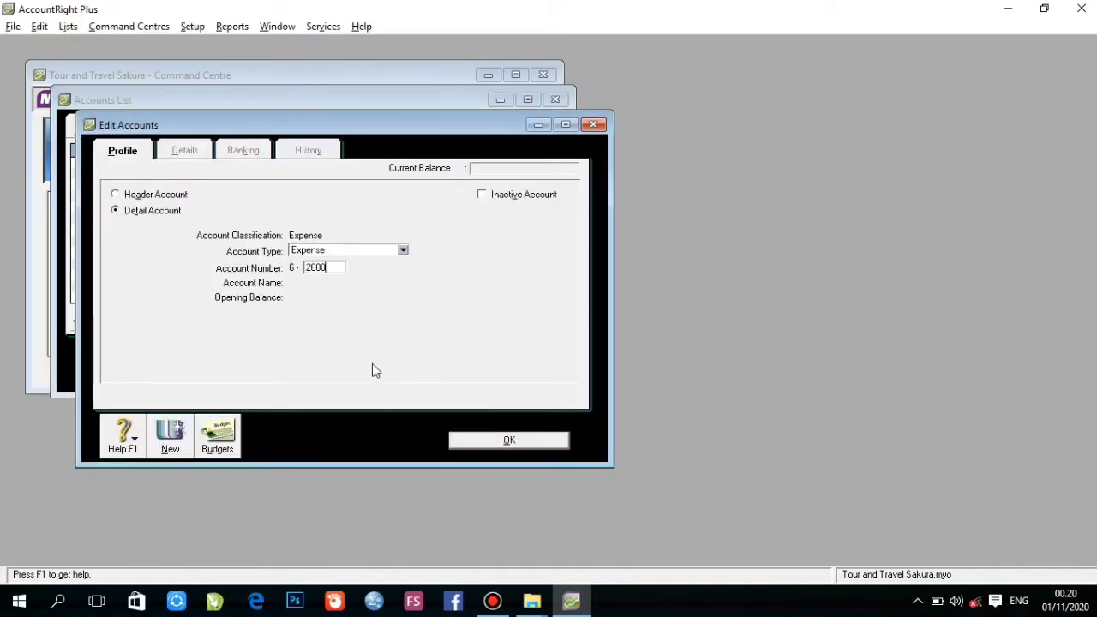
pyautogui.press('Tab')
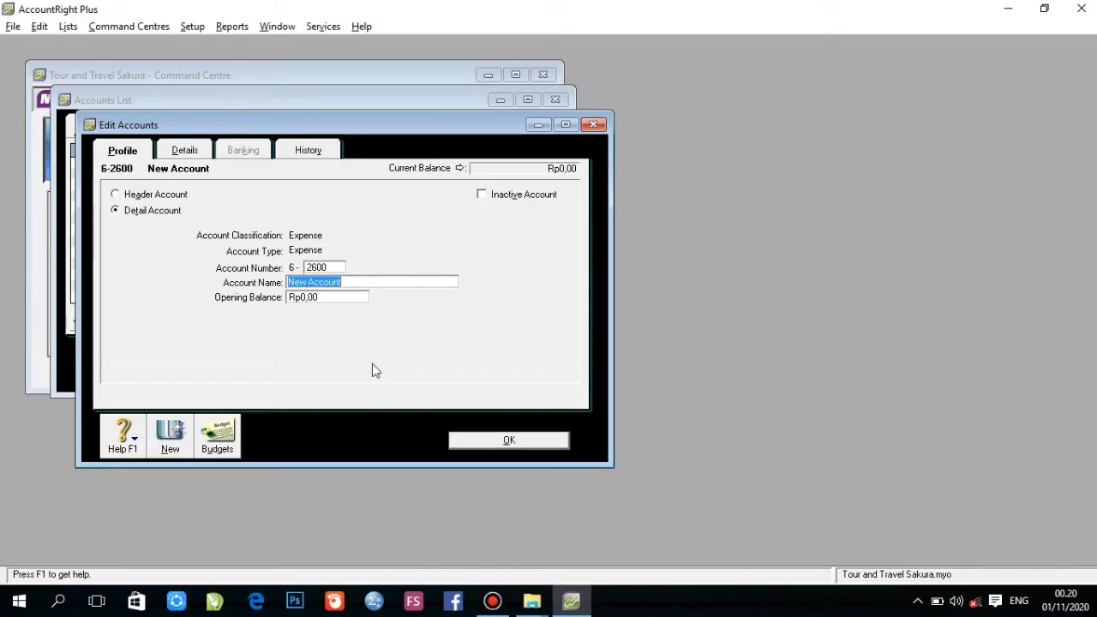
pyautogui.write('Biaya Operasional Kend.')
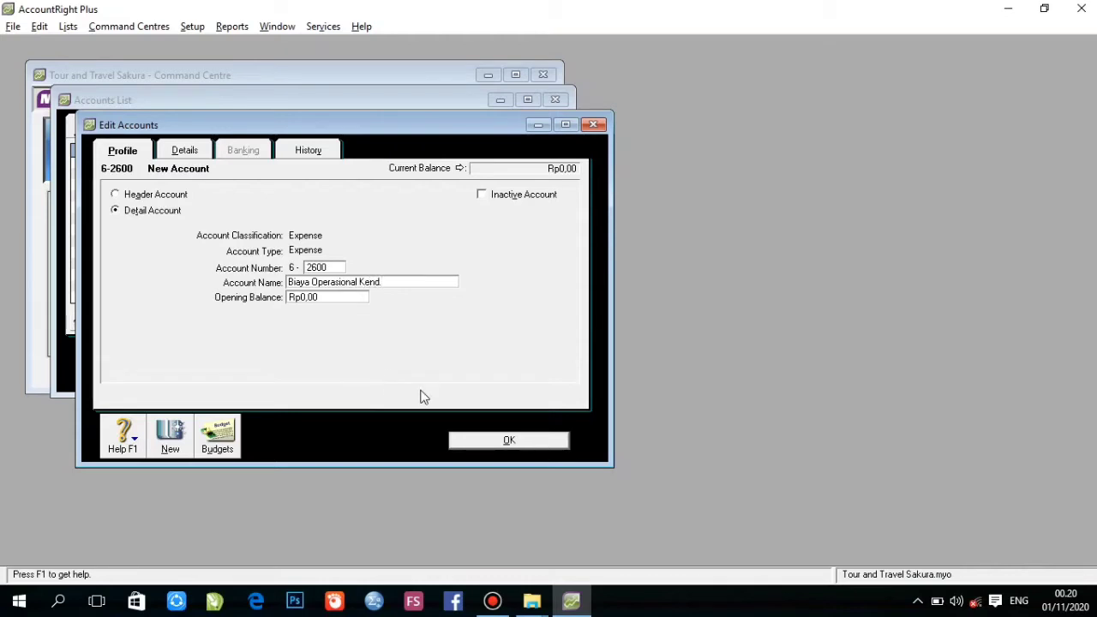
pyautogui.click(481, 439)
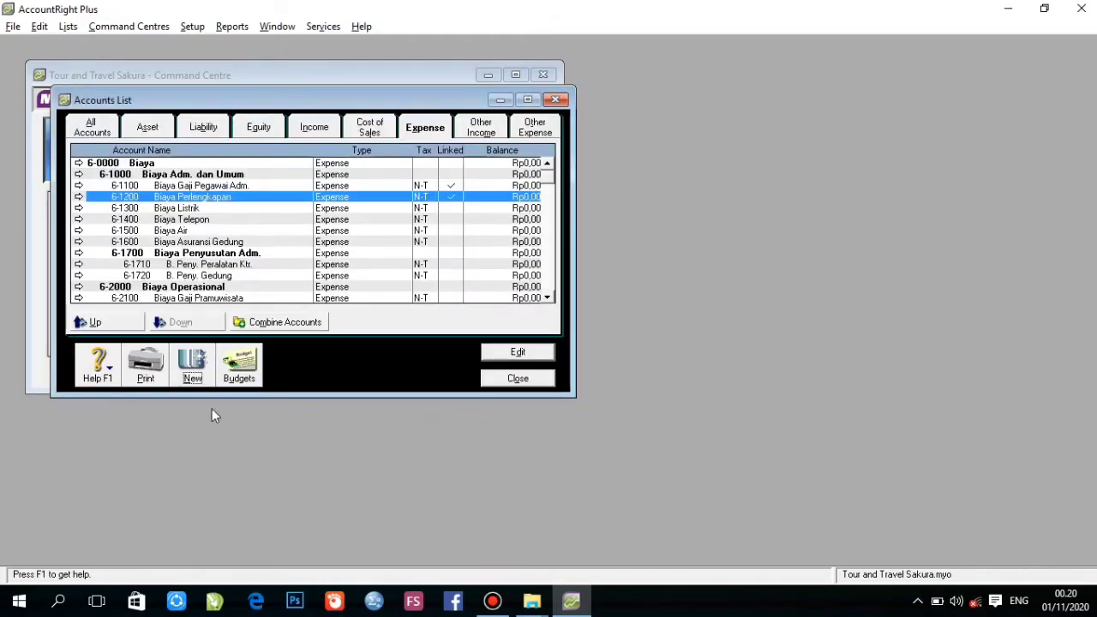
# Add expense header account 6-2700 Biaya Penyusutan Op
pyautogui.click(192, 364)
pyautogui.click(150, 195)
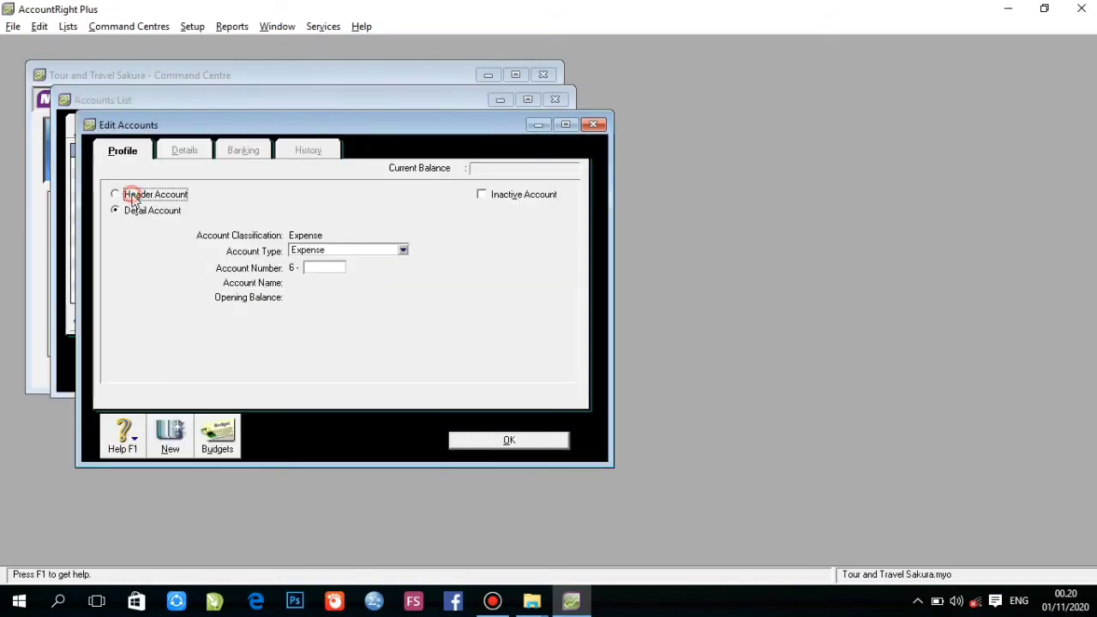
pyautogui.click(316, 269)
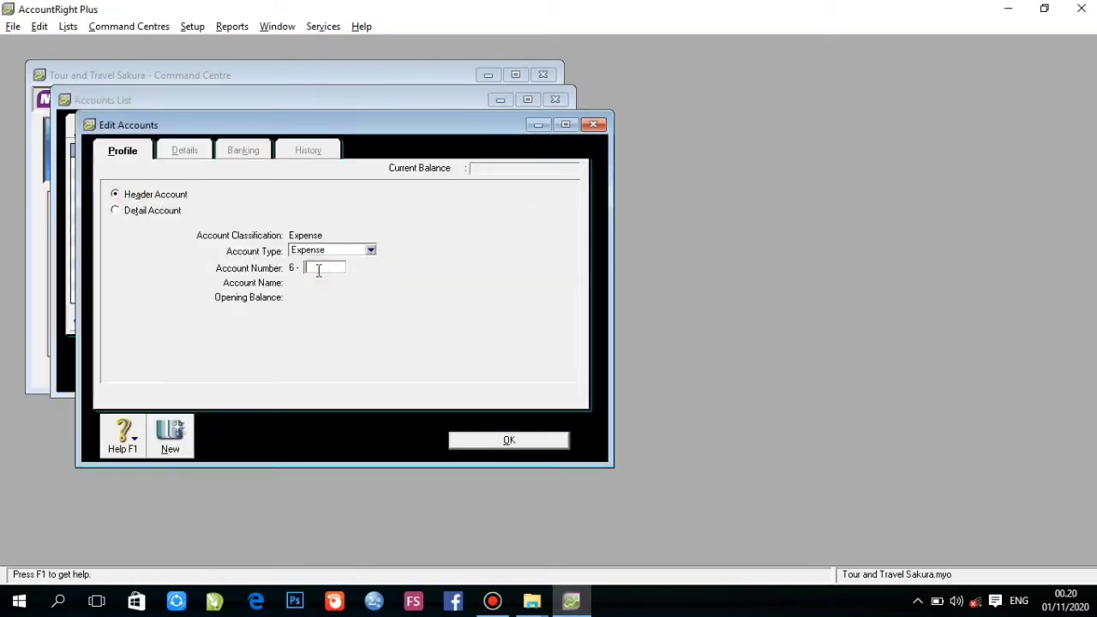
pyautogui.write('2700')
pyautogui.press('Tab')
pyautogui.write('B')
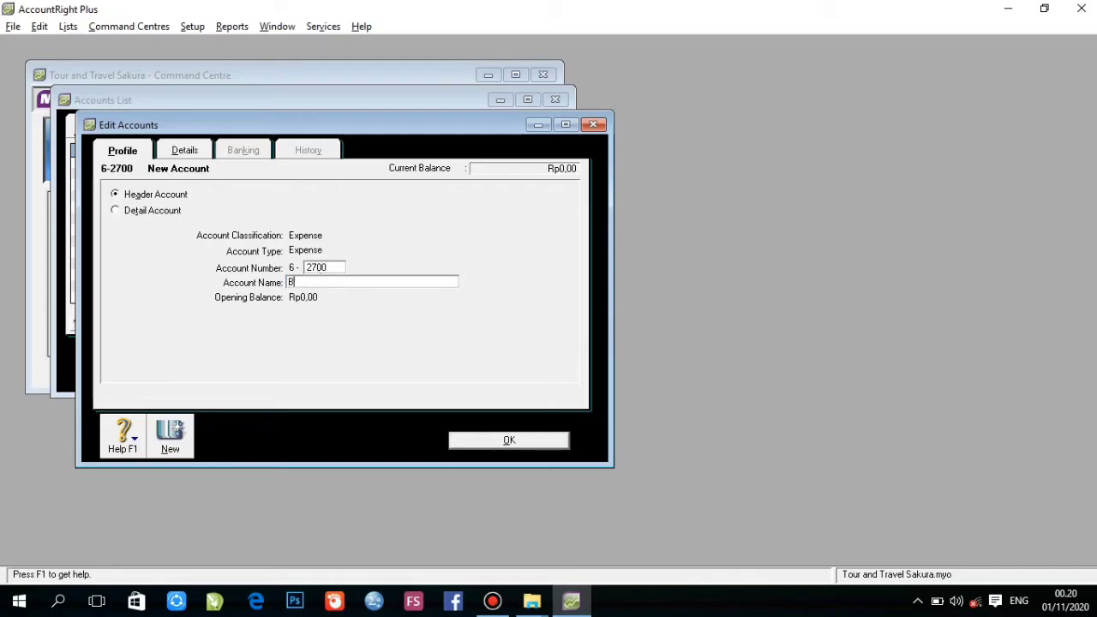
pyautogui.write('iaya Penyusutan Op.')
pyautogui.click(489, 442)
# Add depreciation account 6-2710 B. Peny. Kendaraan
pyautogui.click(195, 383)
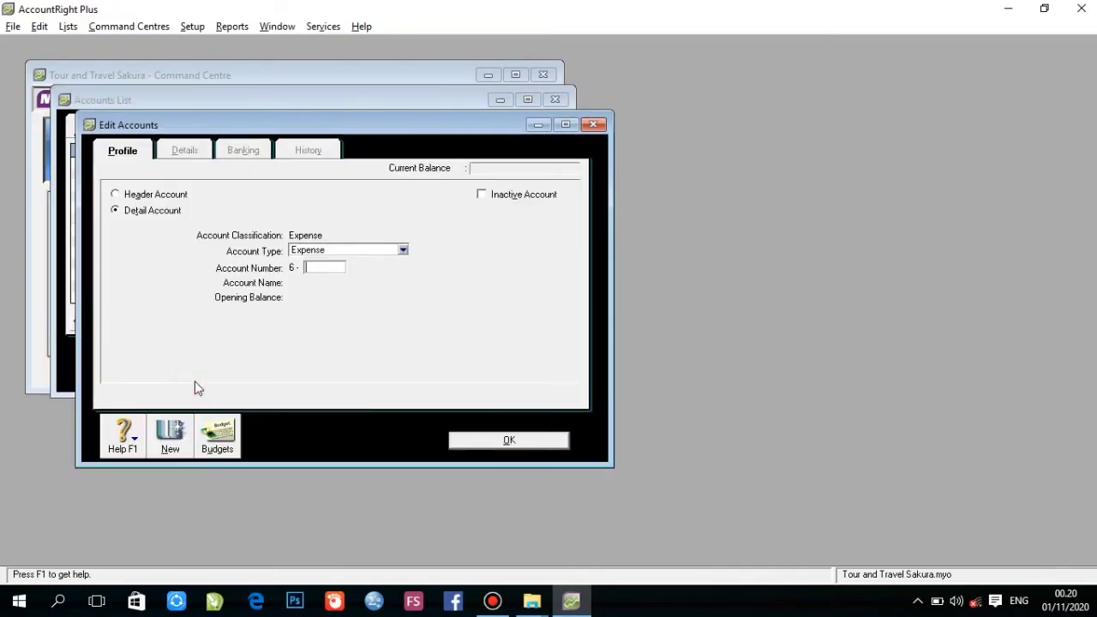
pyautogui.write('2710')
pyautogui.press('Tab')
pyautogui.write('Biaya')
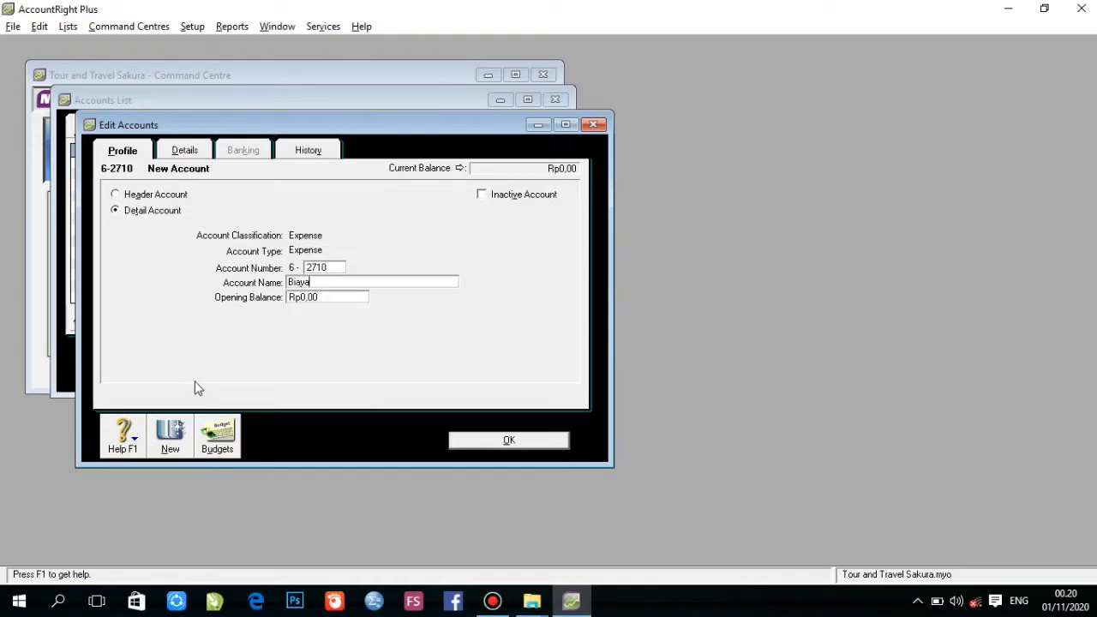
pyautogui.press('BackSpace')
pyautogui.press('BackSpace')
pyautogui.press('BackSpace')
pyautogui.press('BackSpace')
pyautogui.write('. Peny. Kendaraan')
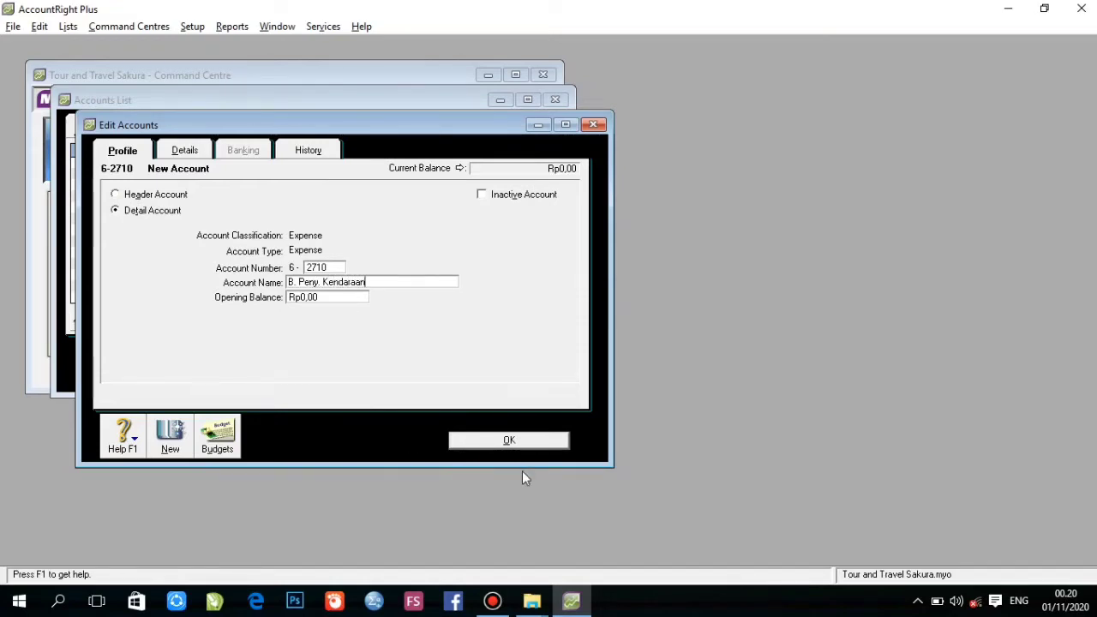
pyautogui.click(510, 440)
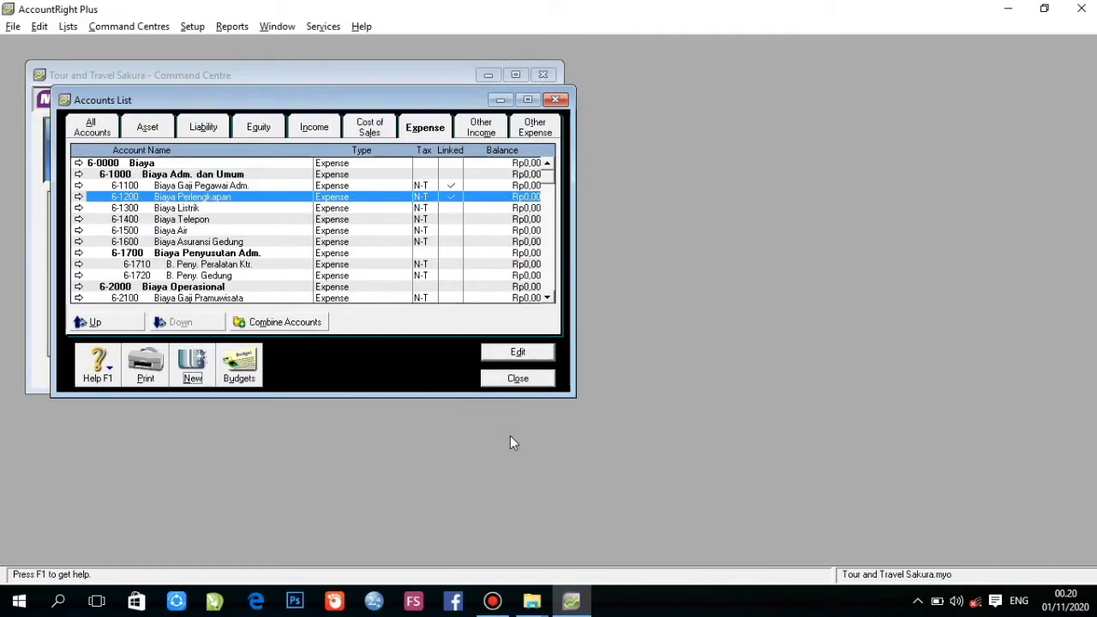
pyautogui.moveTo(493, 601)
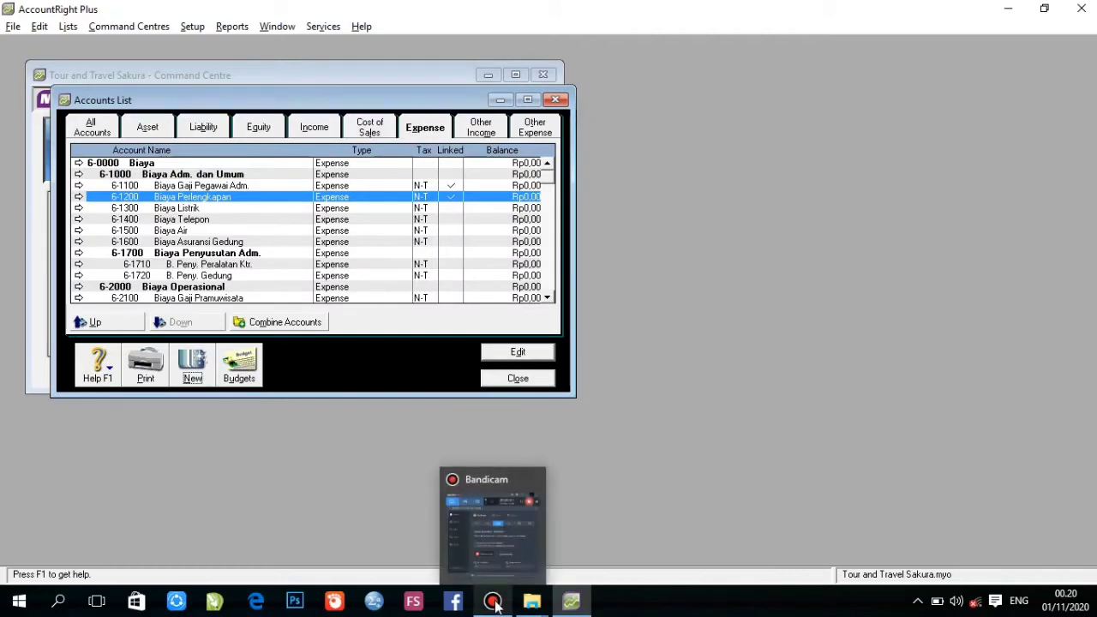
pyautogui.moveTo(493, 542)
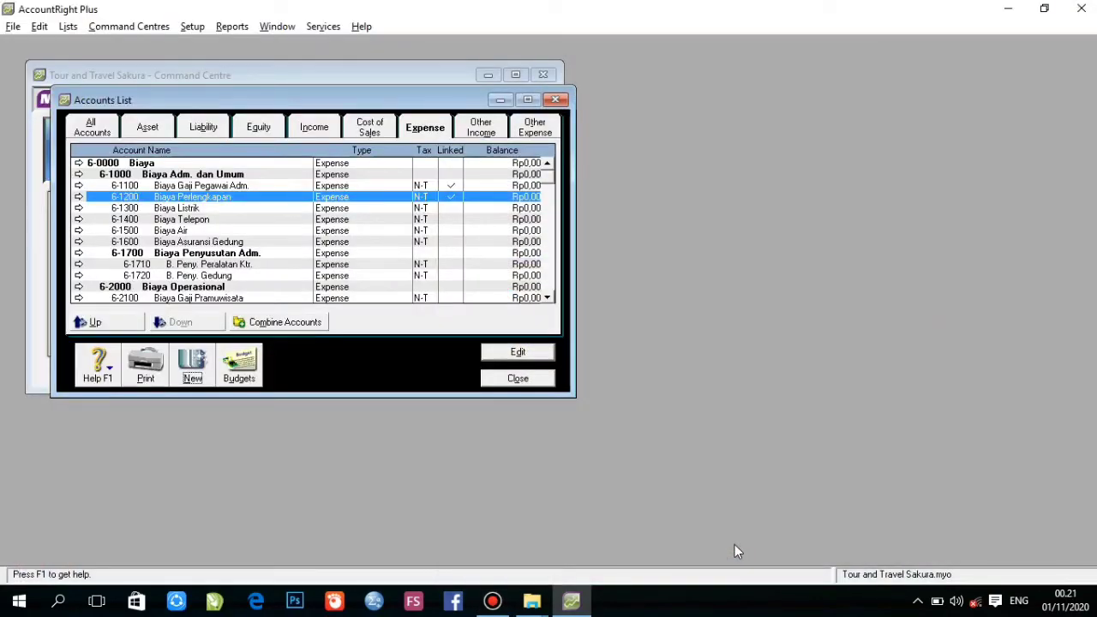
pyautogui.click(504, 605)
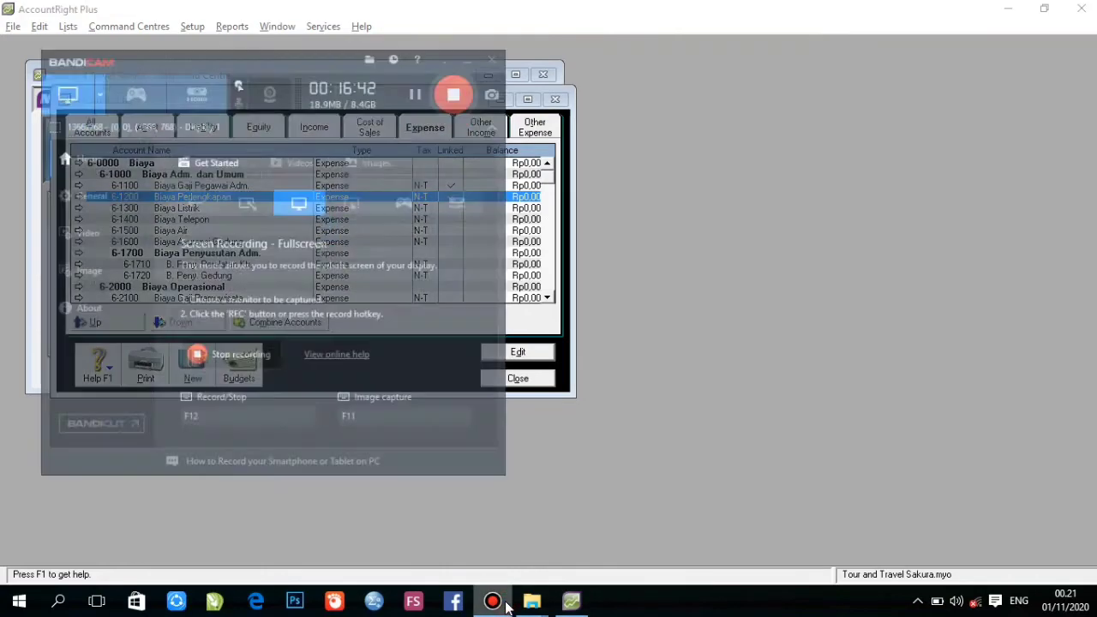
pyautogui.click(494, 605)
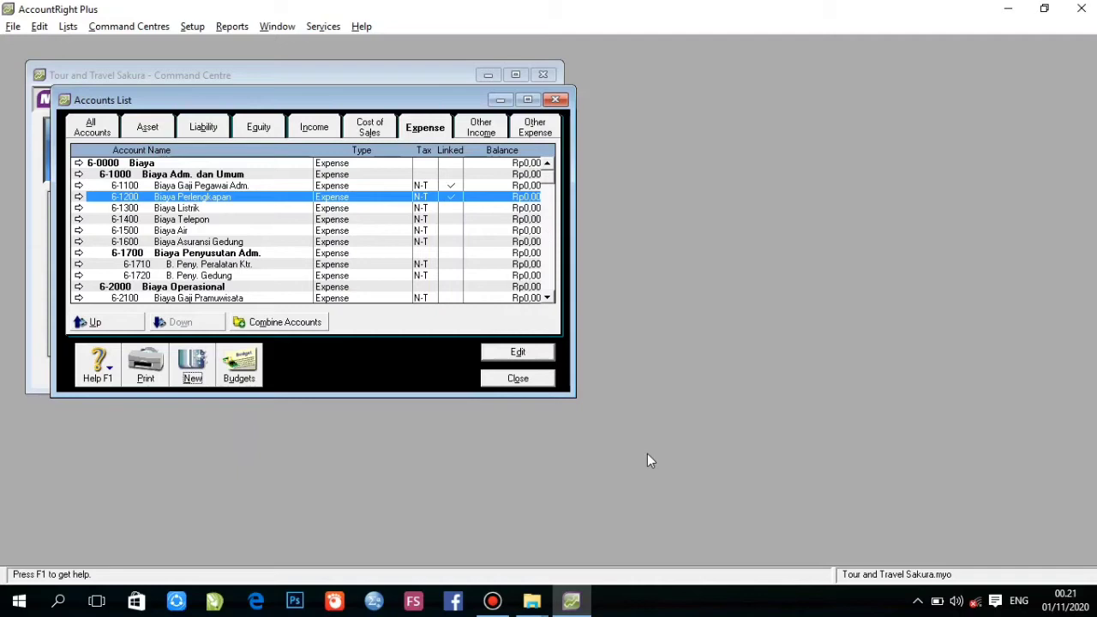
# Rename Other Income header 8-0000 to Pendapatan Lain-lain
pyautogui.click(490, 128)
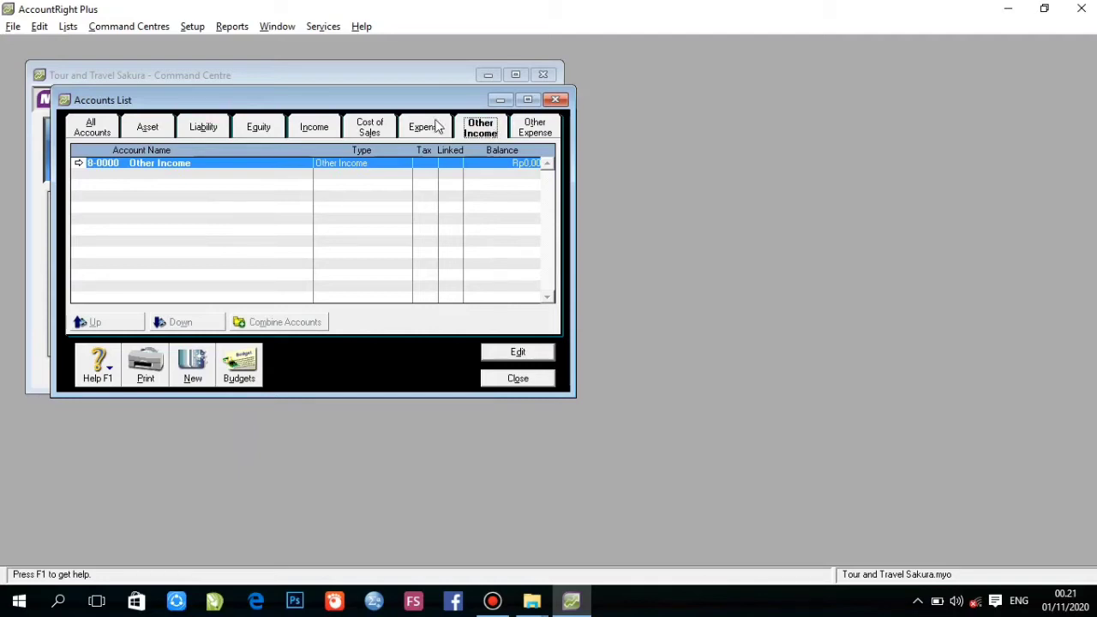
pyautogui.click(289, 166)
pyautogui.doubleClick(289, 165)
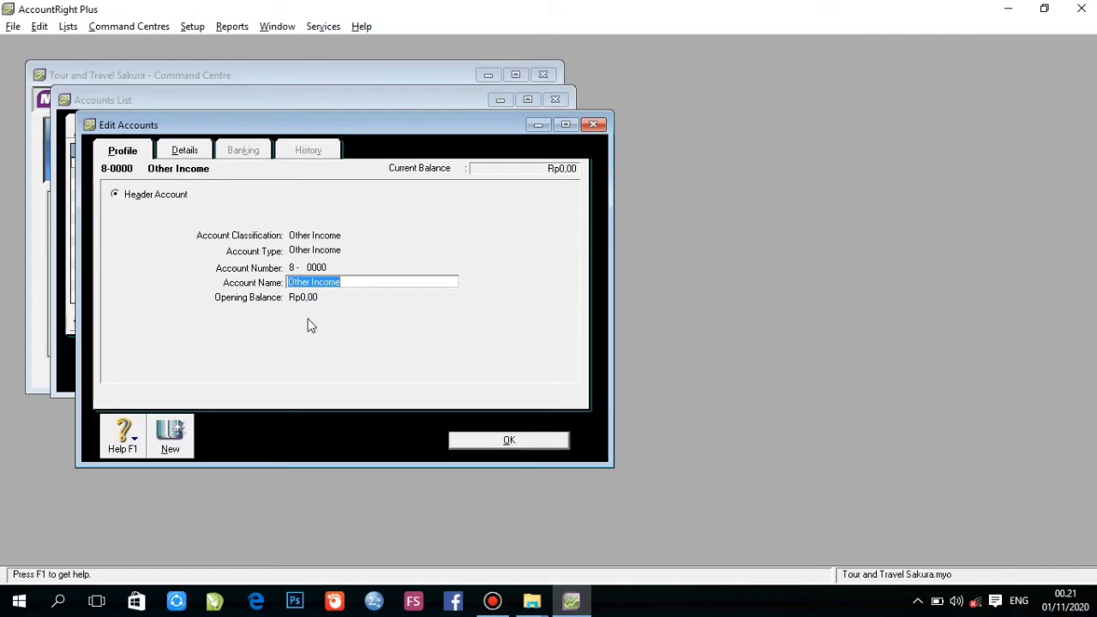
pyautogui.write('Pendapatan Lain')
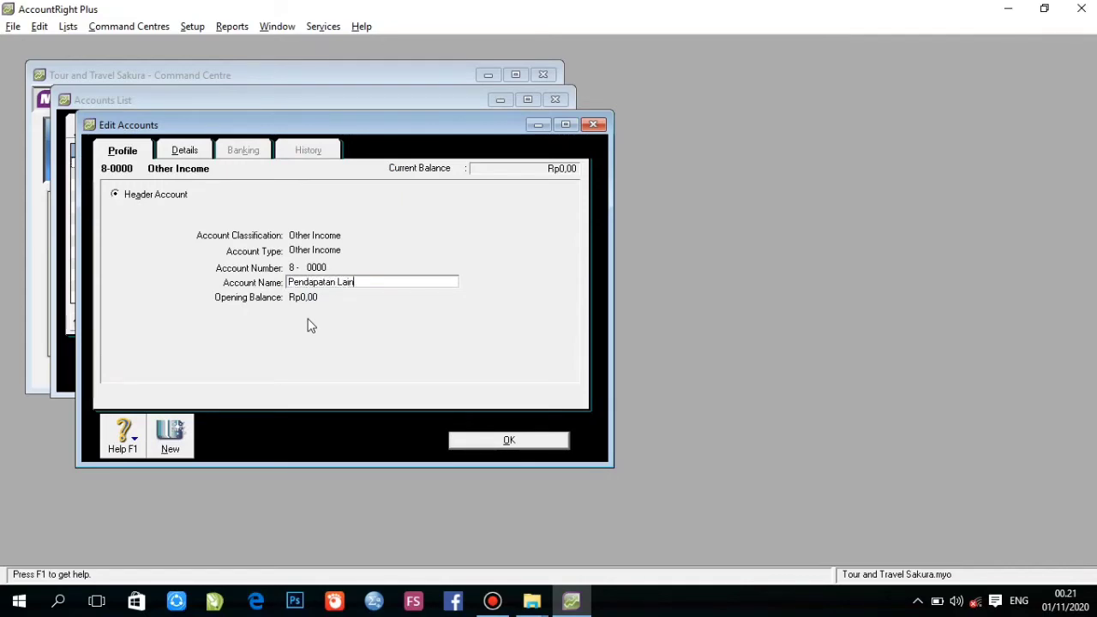
pyautogui.write('-lain')
pyautogui.click(520, 444)
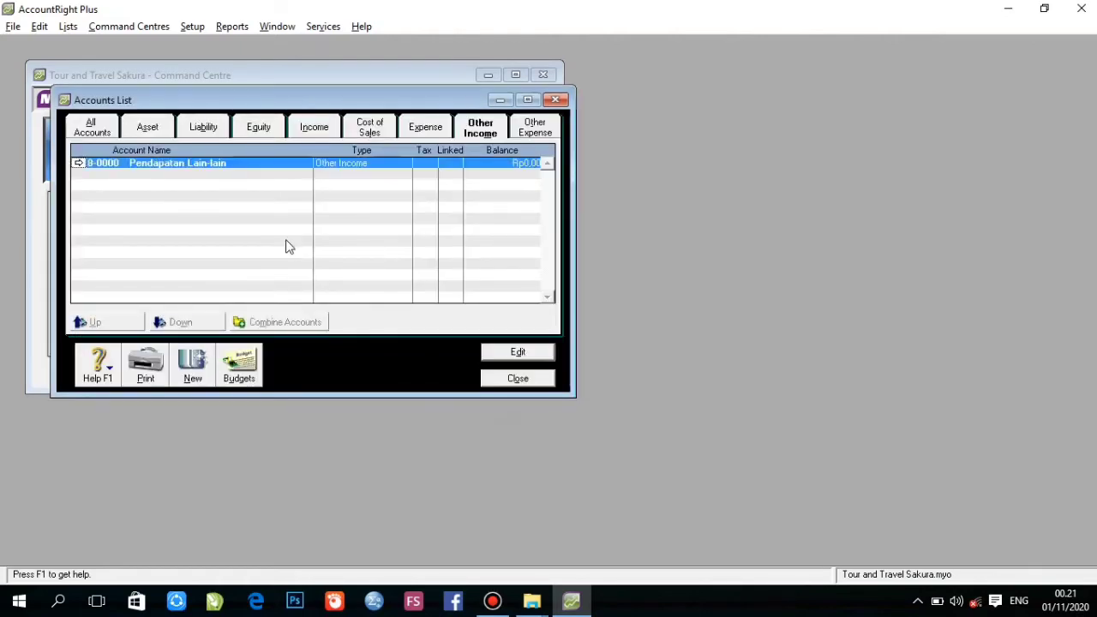
# Add Other Income header account 8-1000 Pendapatan Bunga
pyautogui.click(195, 377)
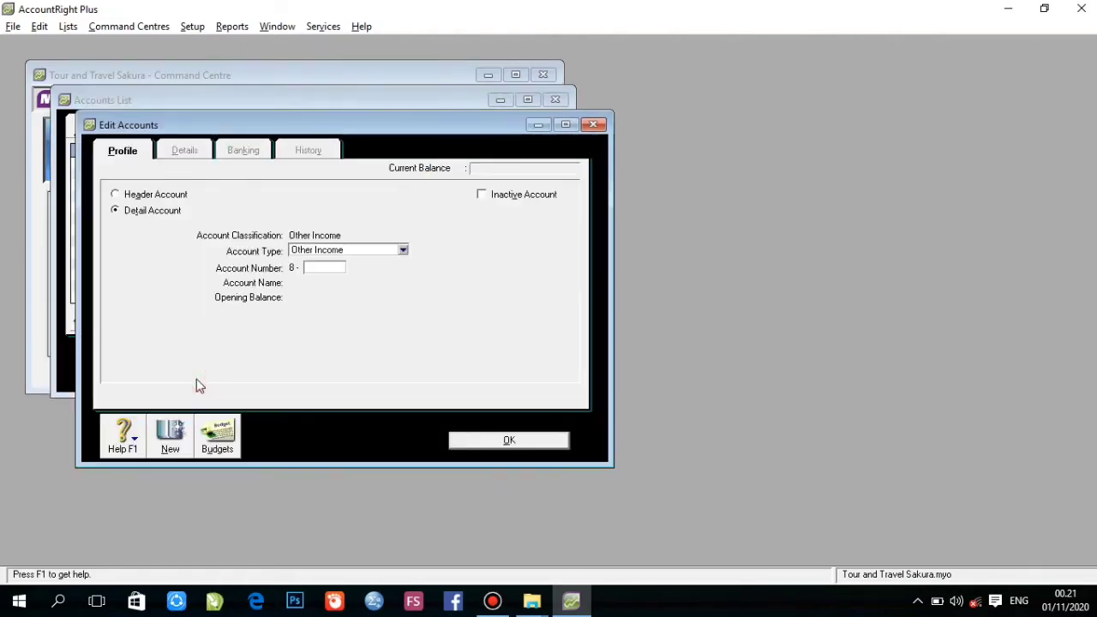
pyautogui.click(116, 196)
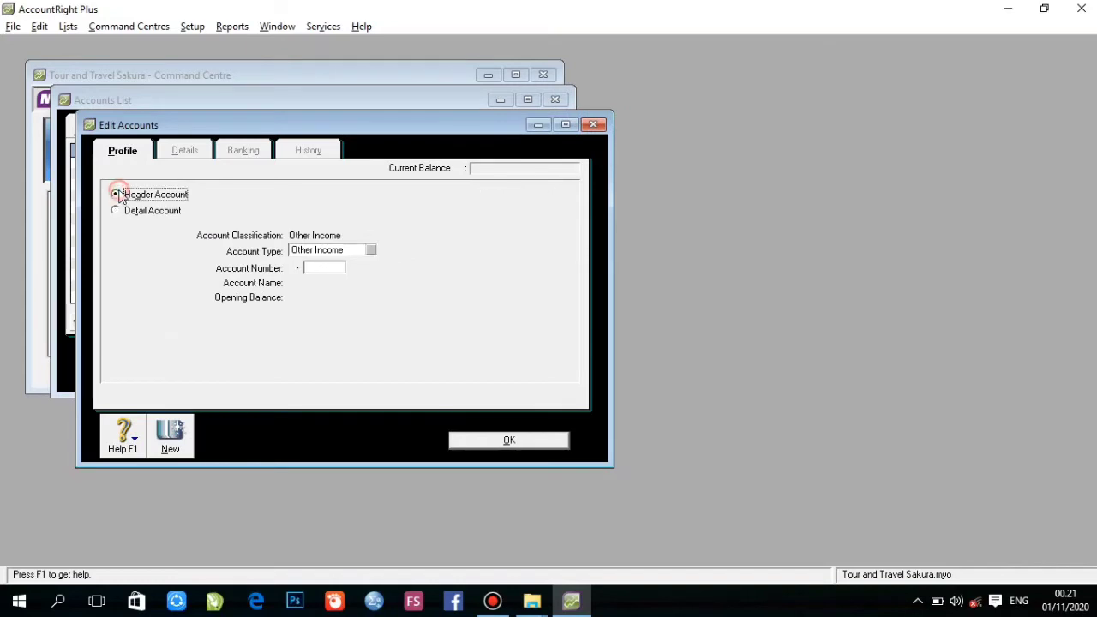
pyautogui.click(311, 268)
pyautogui.write('1000')
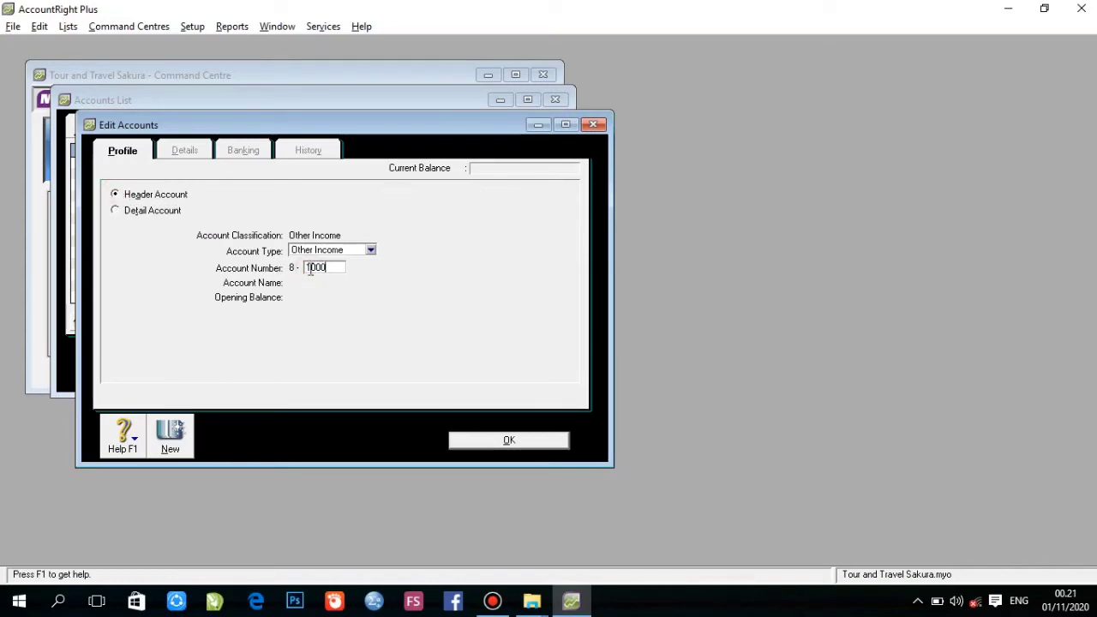
pyautogui.press('Tab')
pyautogui.write('Pendapa')
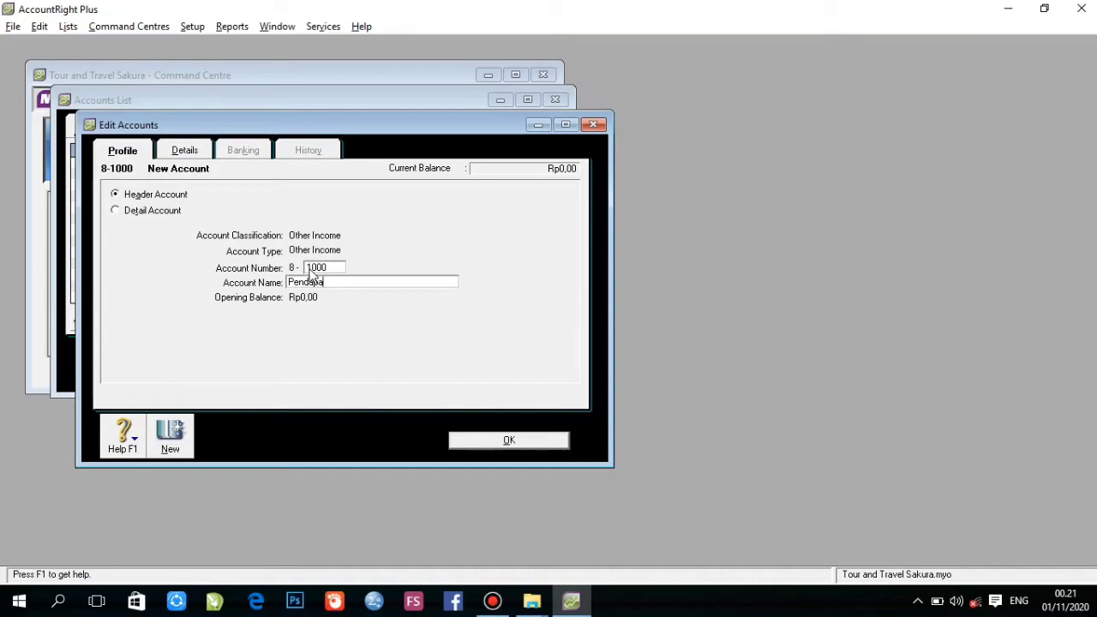
pyautogui.write('tan Bunga')
pyautogui.click(494, 440)
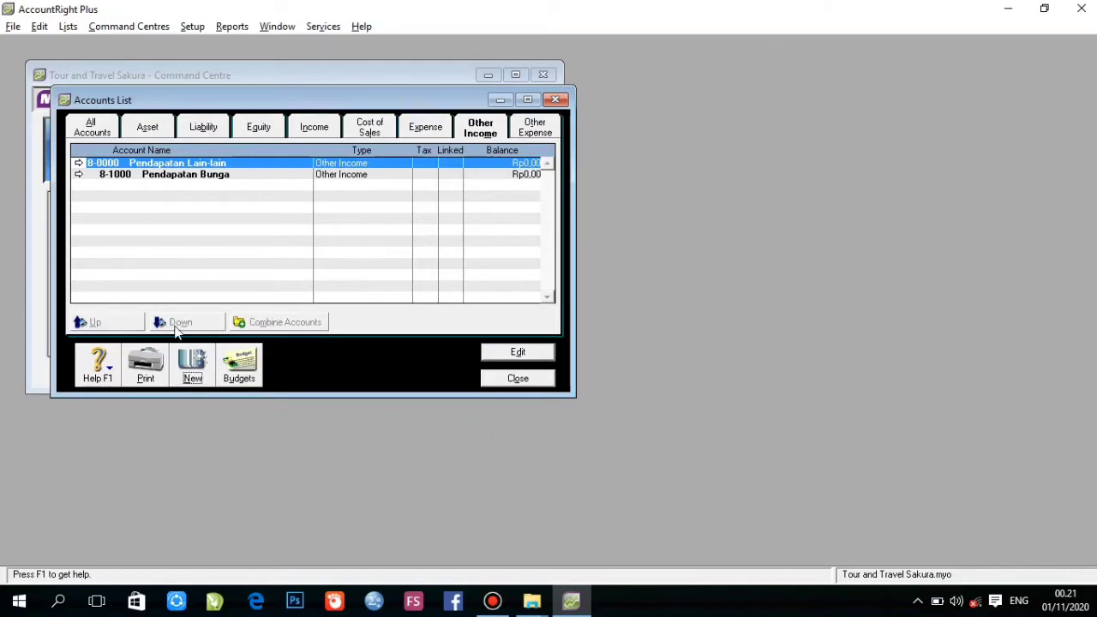
# Add Other Income detail account 8-1100 named 'Pend. Bunga di BCA'
pyautogui.click(192, 370)
pyautogui.write('110')
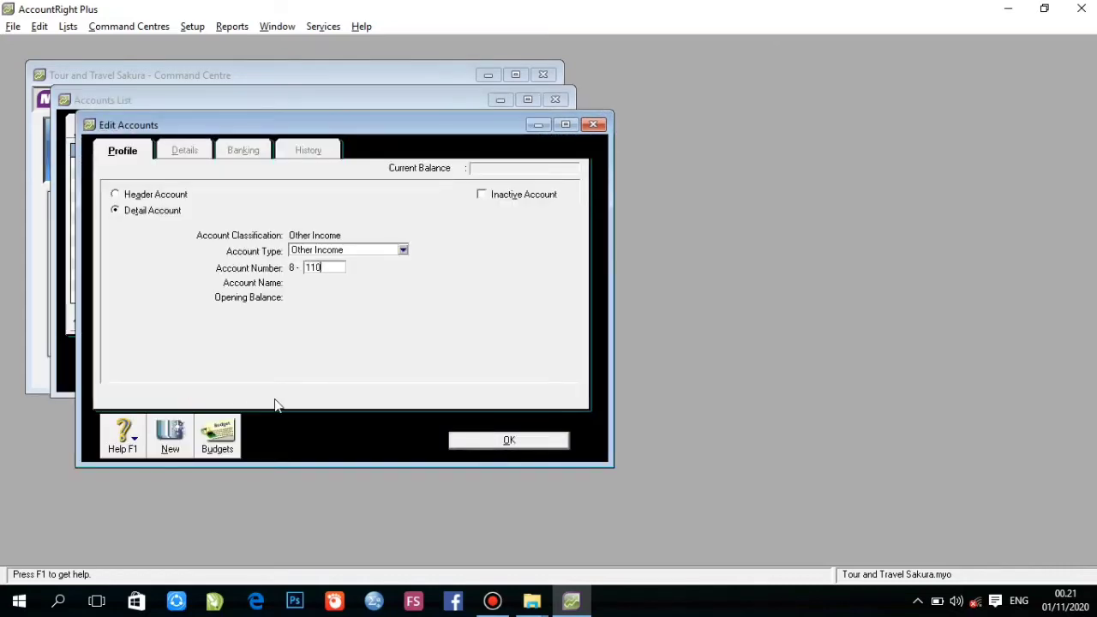
pyautogui.write('0')
pyautogui.press('Tab')
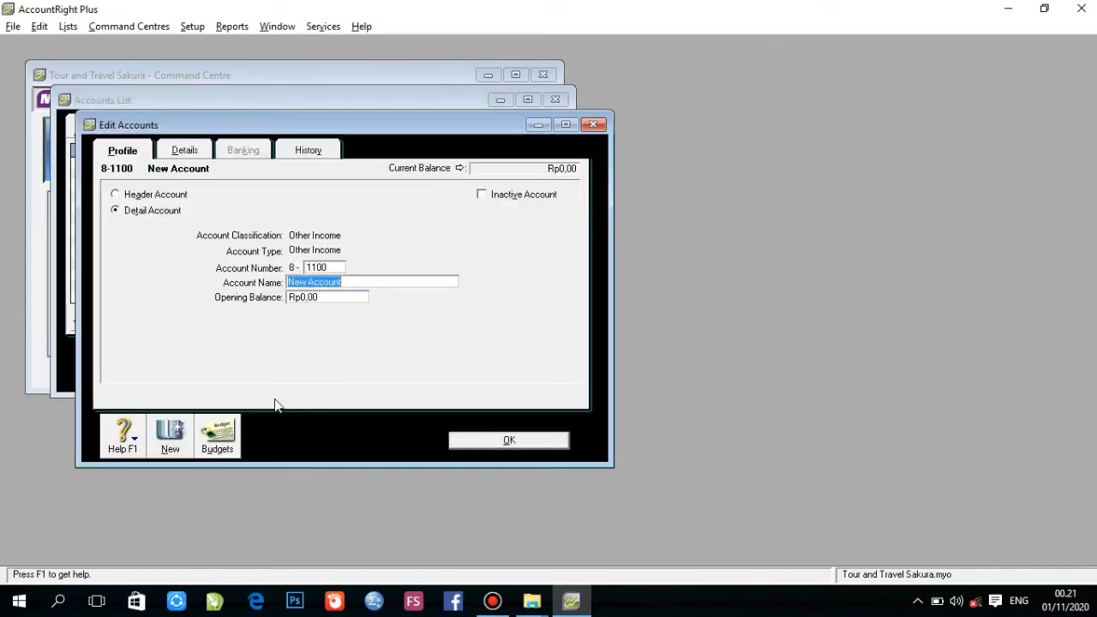
pyautogui.write('Pen')
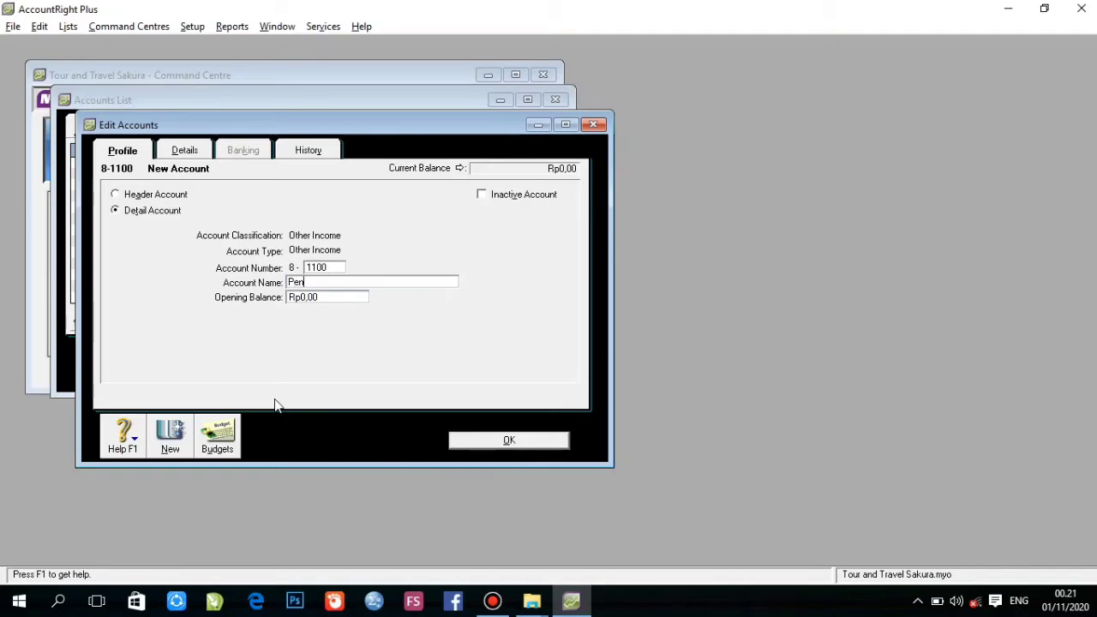
pyautogui.write('d. Bunga di BCA')
pyautogui.click(509, 440)
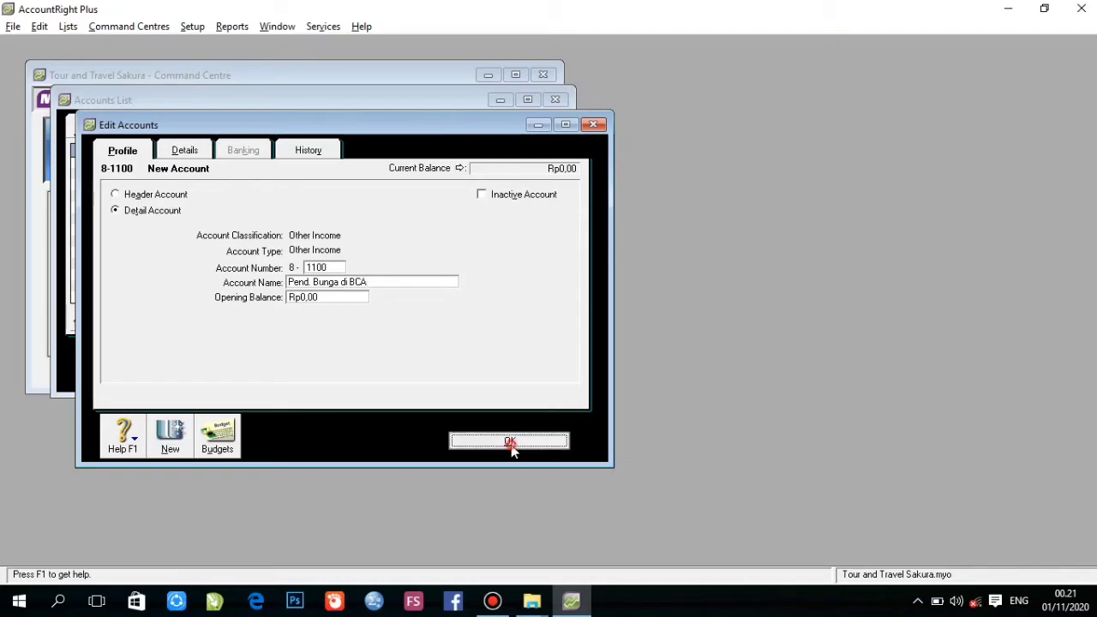
# Add account 8-1200 named 'Pend. Bunga di BNI'
pyautogui.click(195, 378)
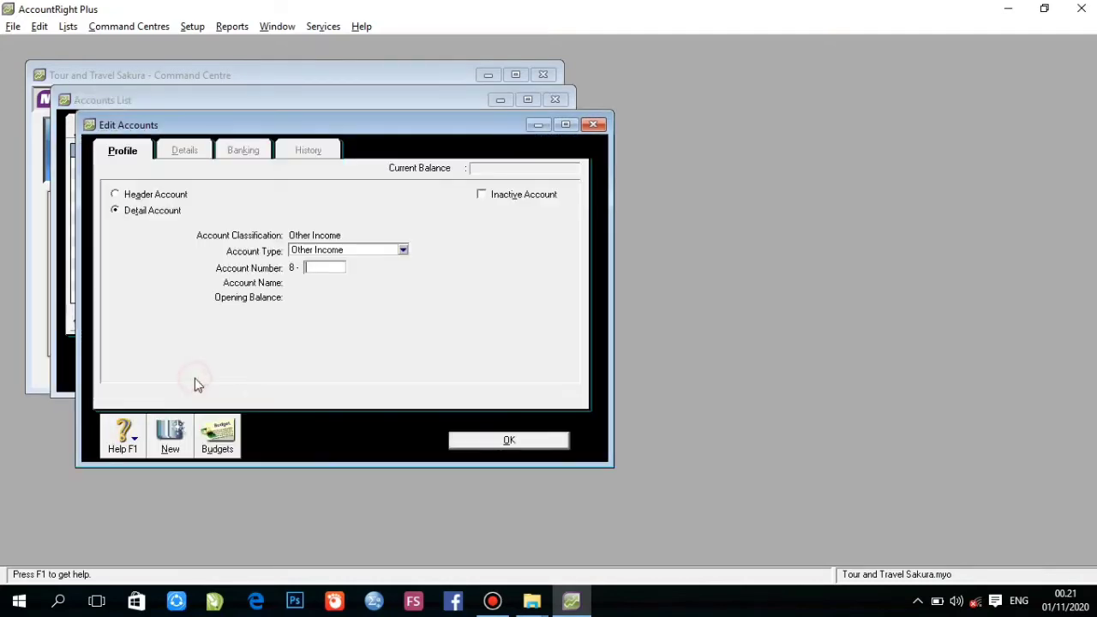
pyautogui.write('1200')
pyautogui.press('Tab')
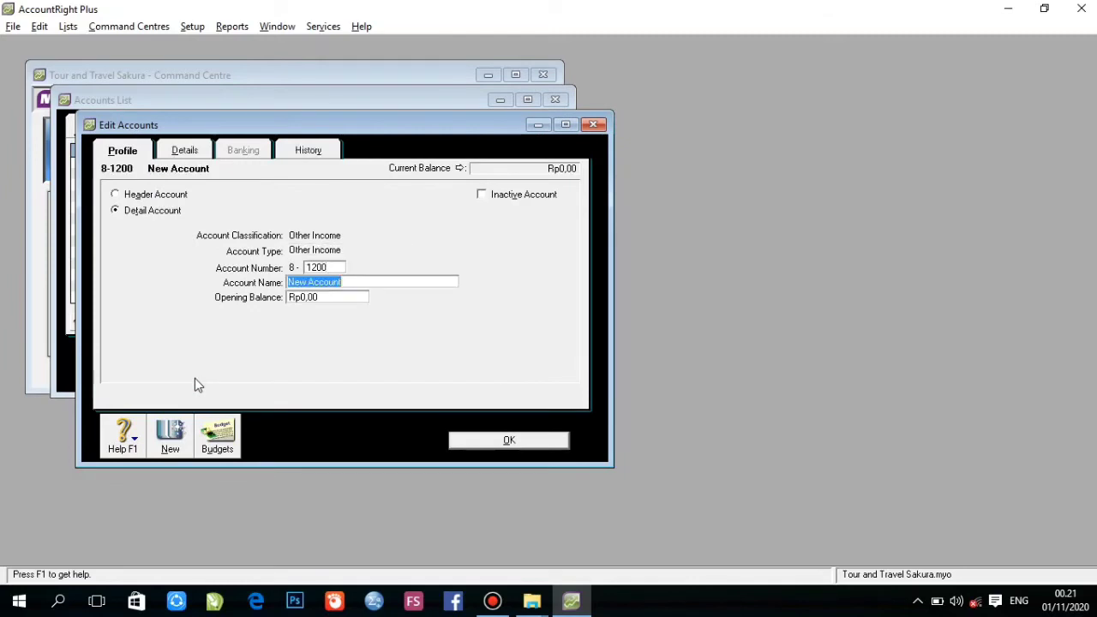
pyautogui.write('Pend. Bunga di')
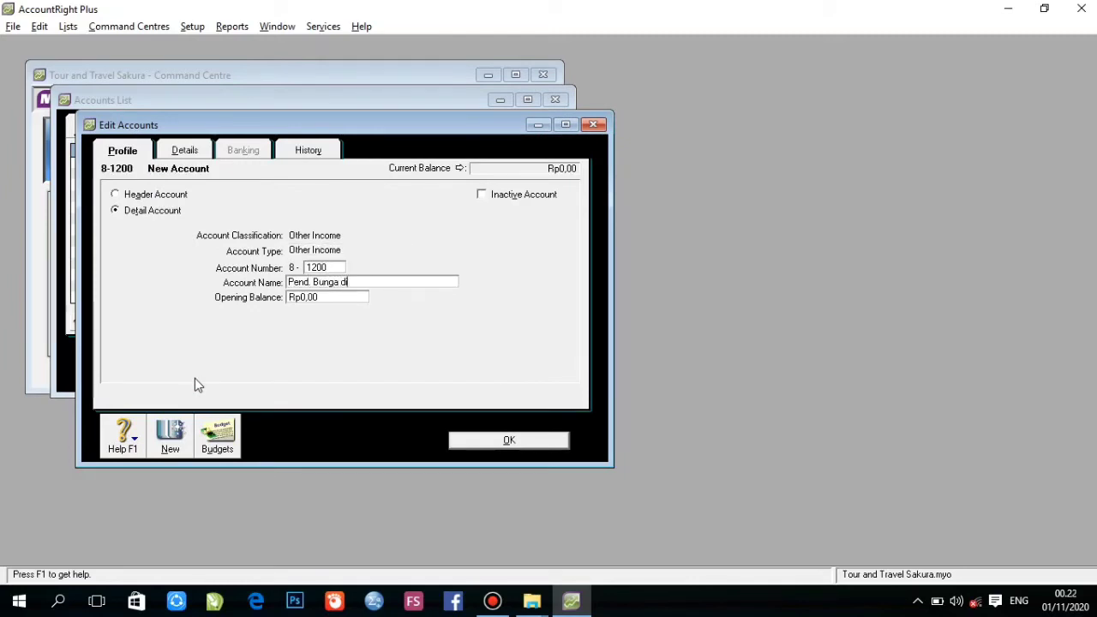
pyautogui.write(' BNI')
pyautogui.click(520, 449)
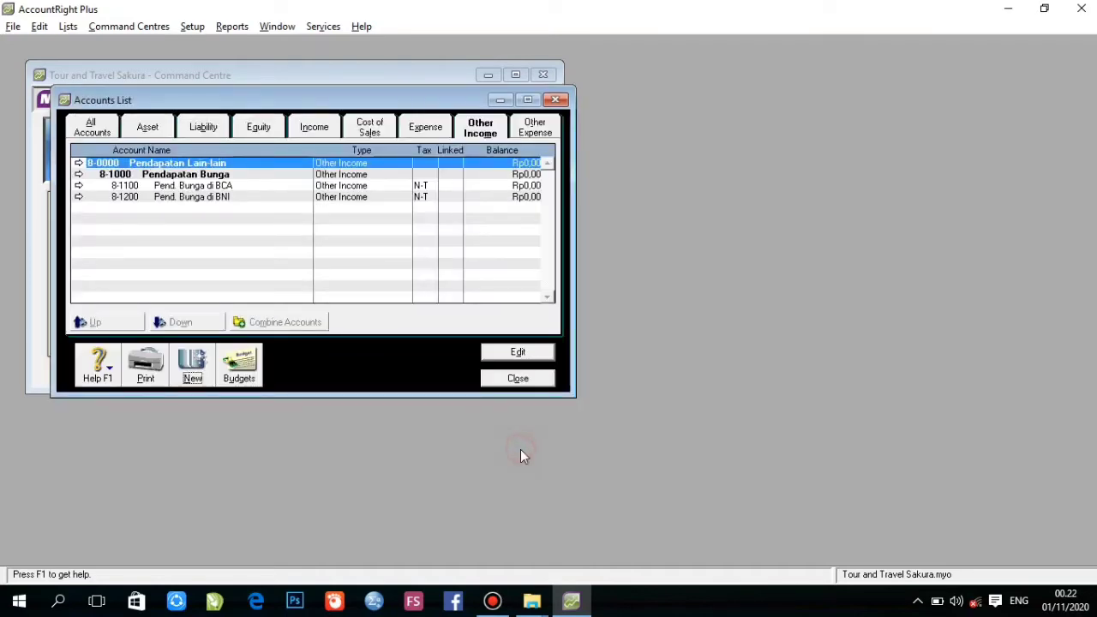
# Add account 8-2000 named 'Pendapatan Lainnya'
pyautogui.click(191, 378)
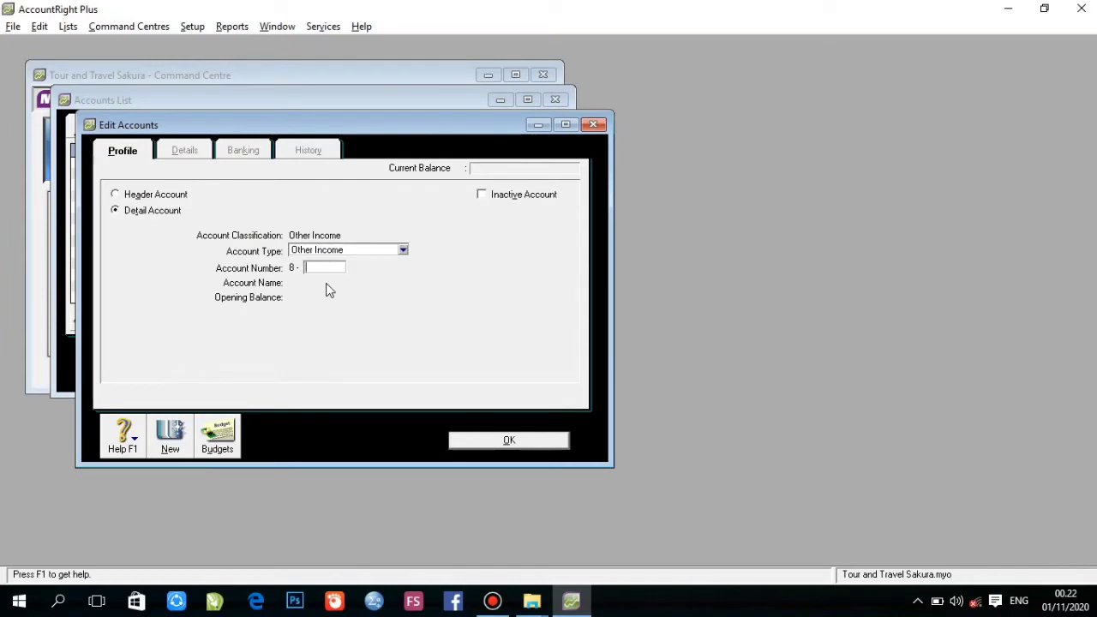
pyautogui.write('2000')
pyautogui.press('Tab')
pyautogui.write('Pendapat')
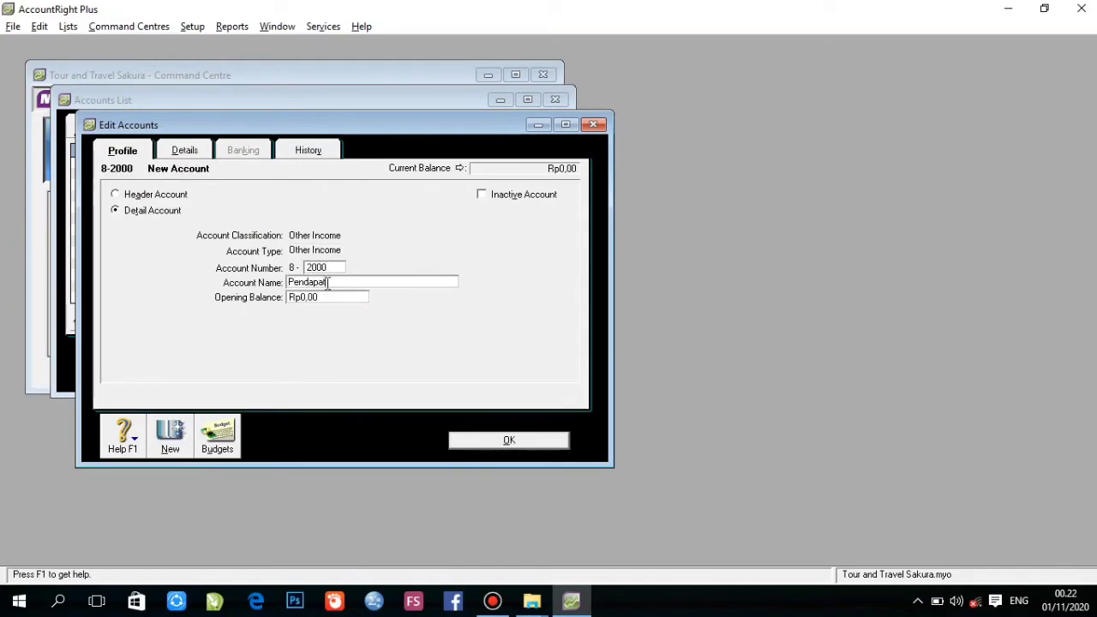
pyautogui.write('an Lainnya')
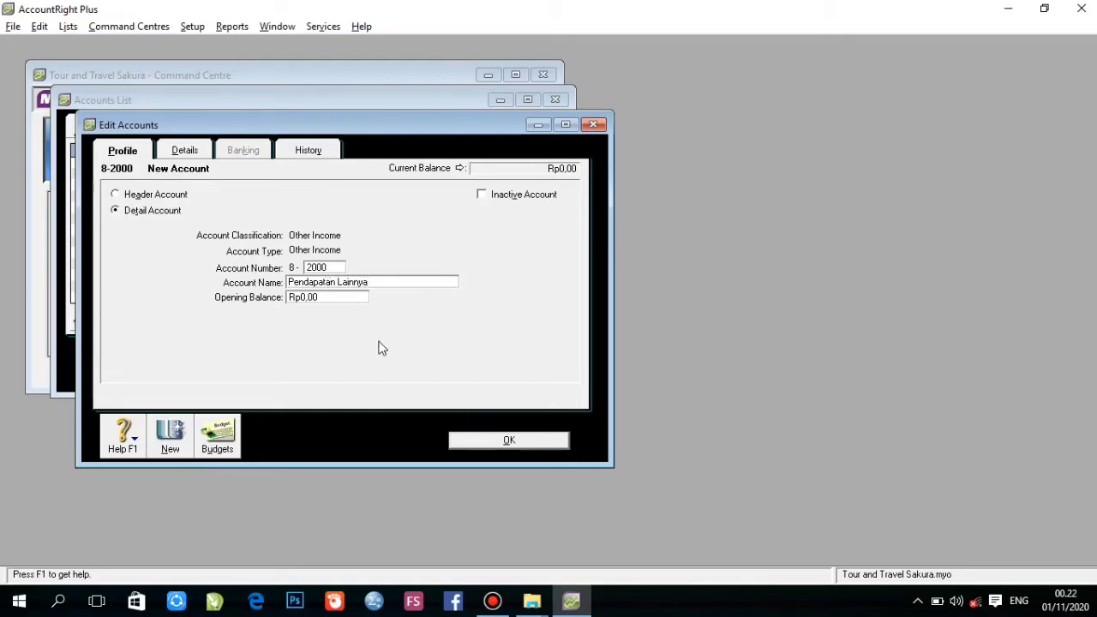
pyautogui.click(480, 440)
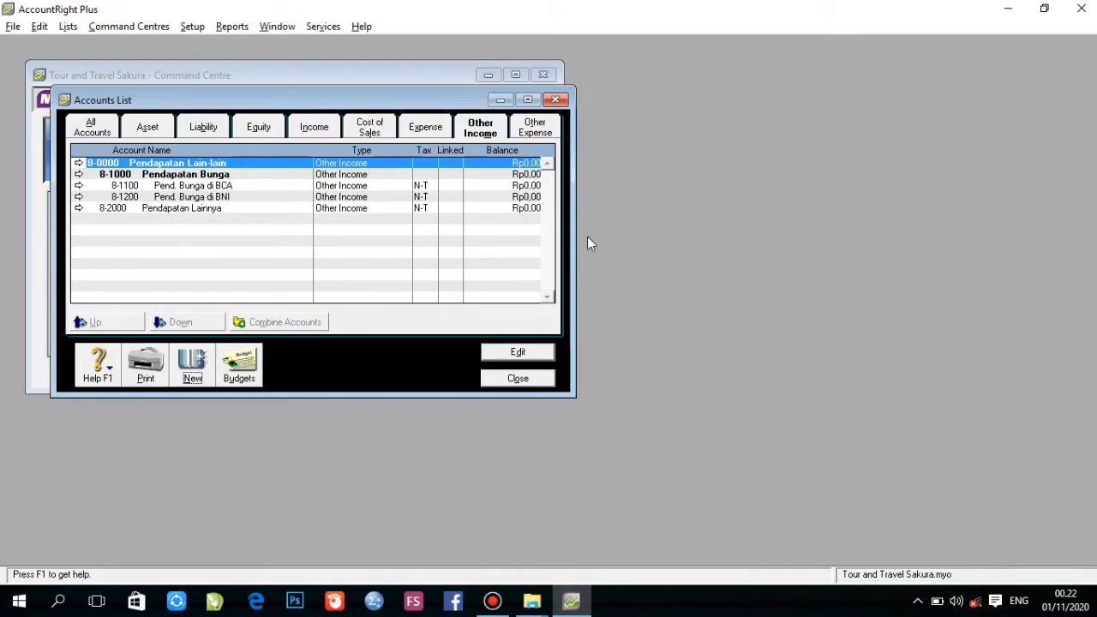
# Rename Other Expense header 9-0000 to 'Biaya Lain-lain'
pyautogui.click(547, 131)
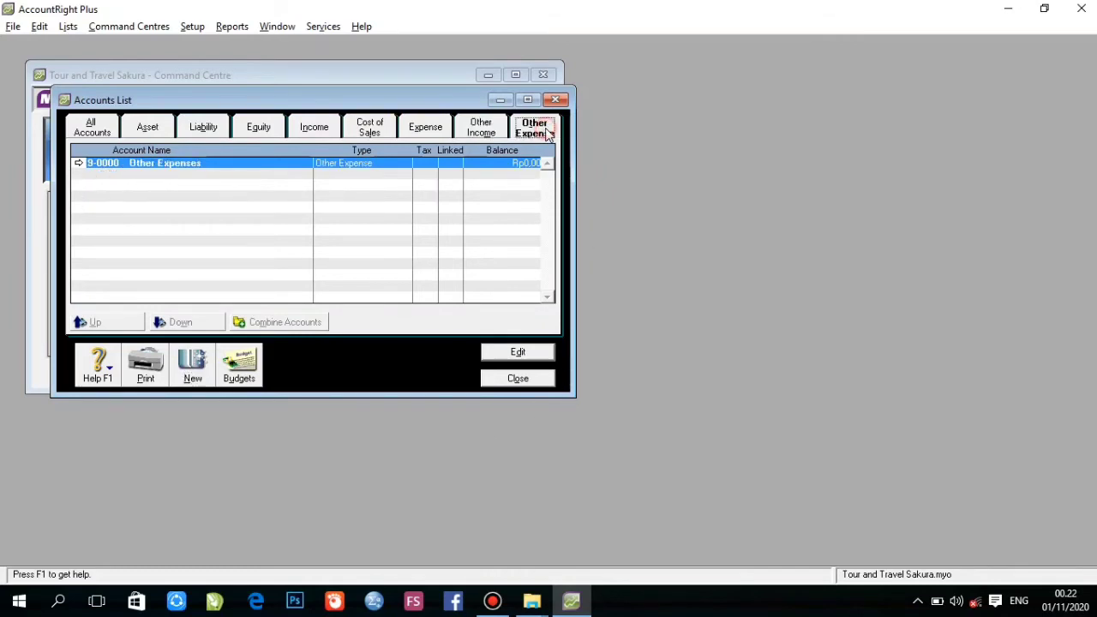
pyautogui.doubleClick(218, 164)
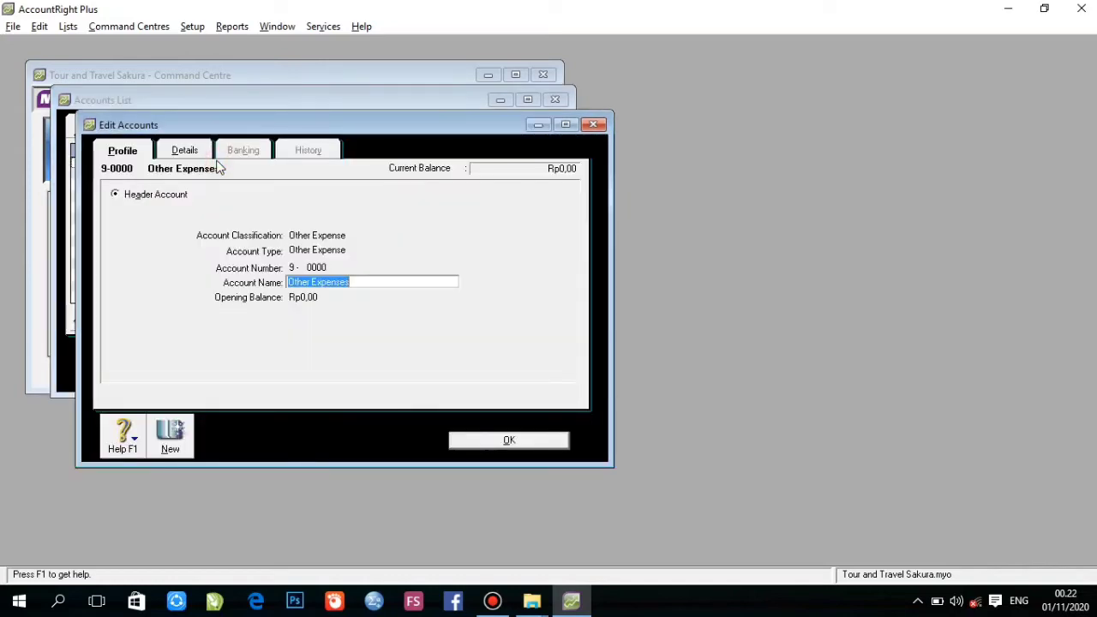
pyautogui.write('Biaya L')
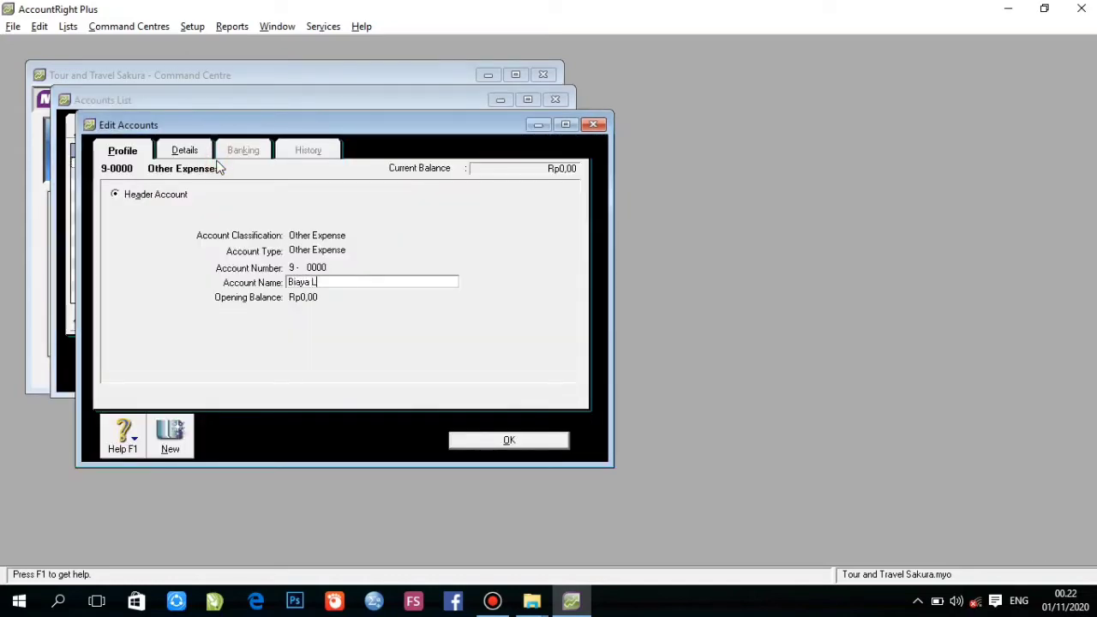
pyautogui.write('ain-lain')
pyautogui.click(509, 440)
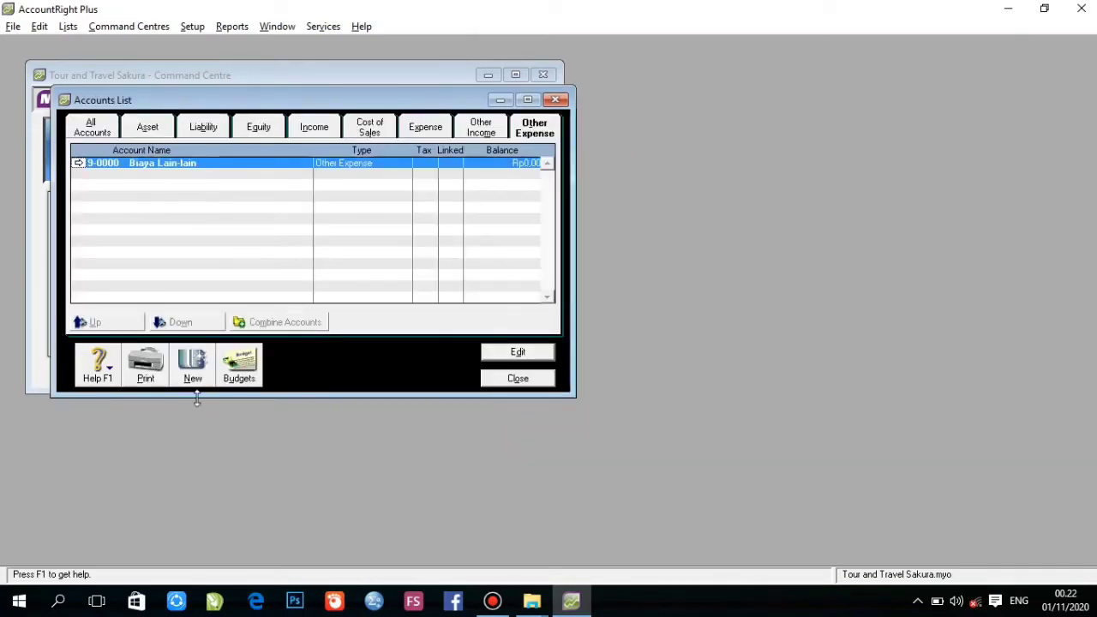
# Create header account 9-1000 named 'Biaya Bunga'
pyautogui.click(193, 383)
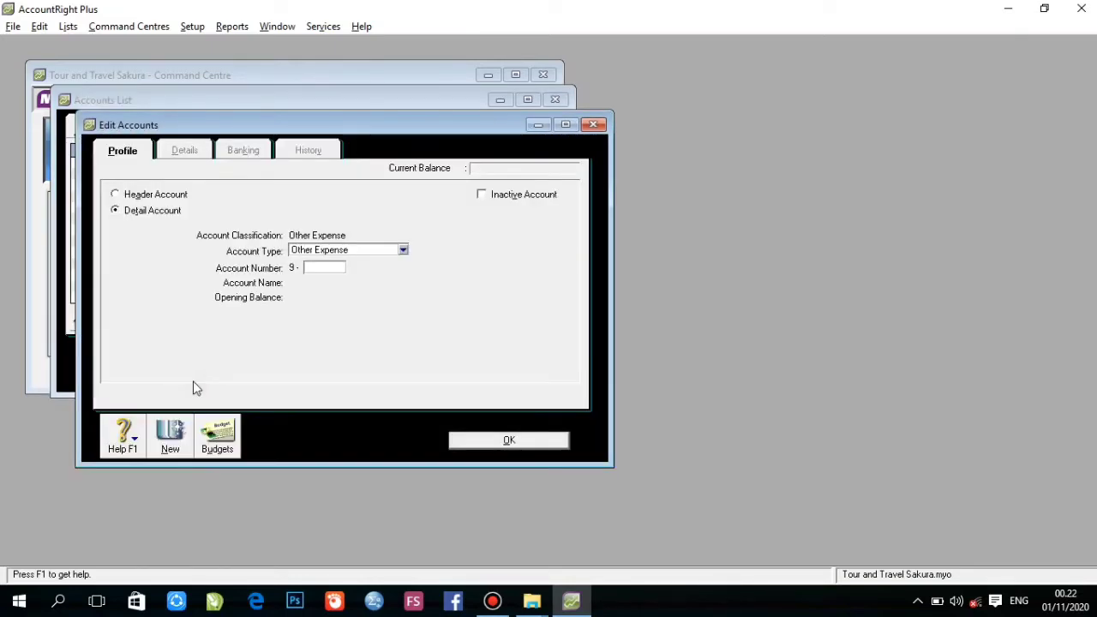
pyautogui.click(118, 196)
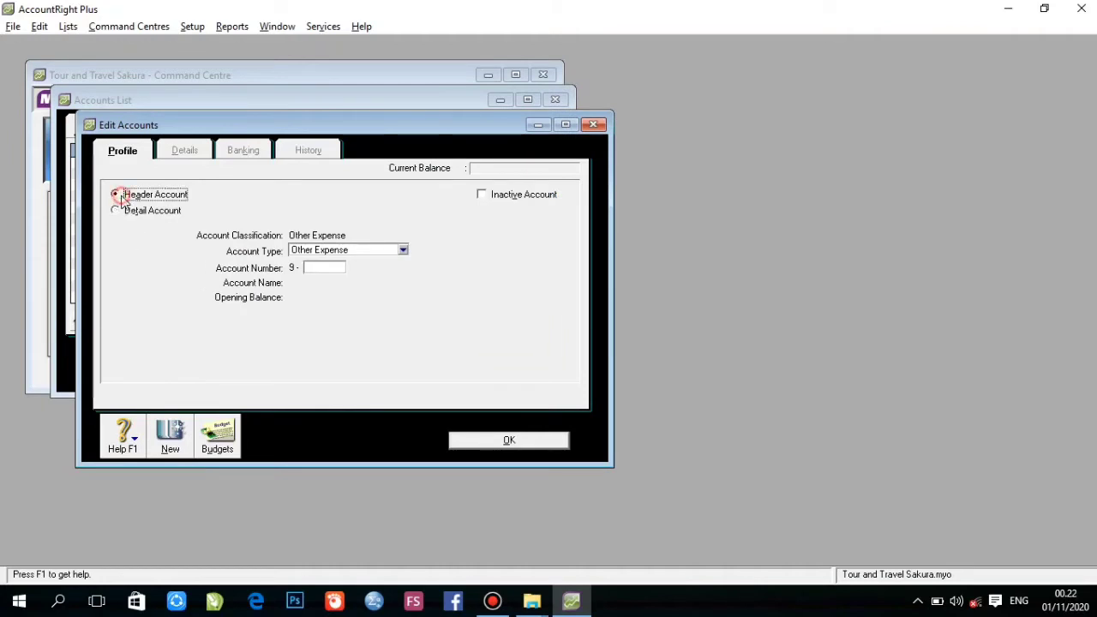
pyautogui.click(324, 267)
pyautogui.write('1000')
pyautogui.press('Tab')
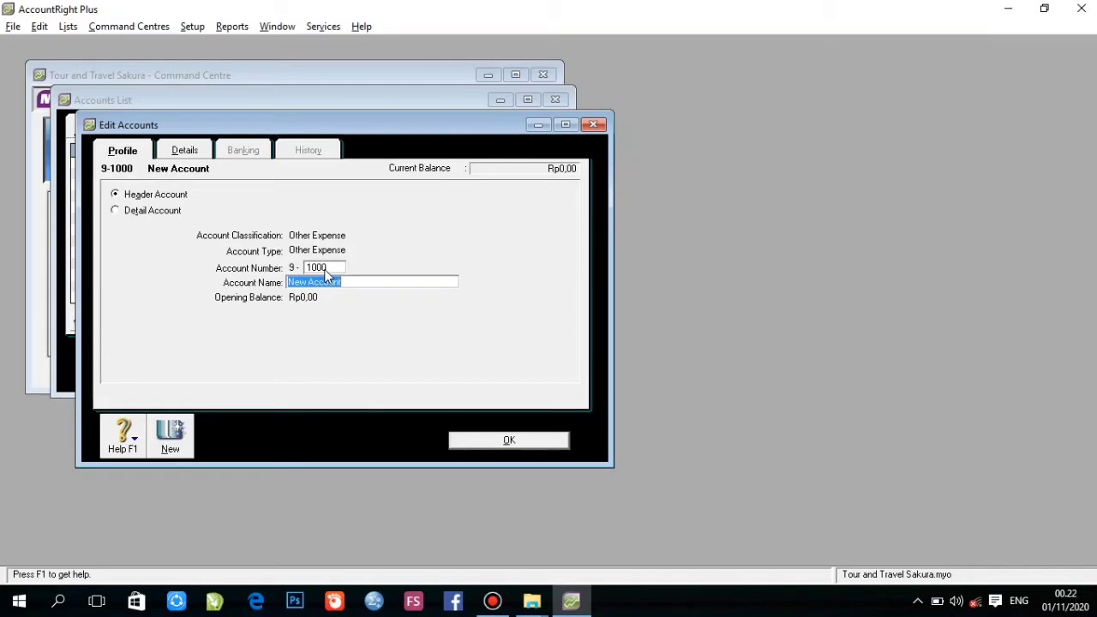
pyautogui.write('Biaya Bunga')
pyautogui.click(467, 440)
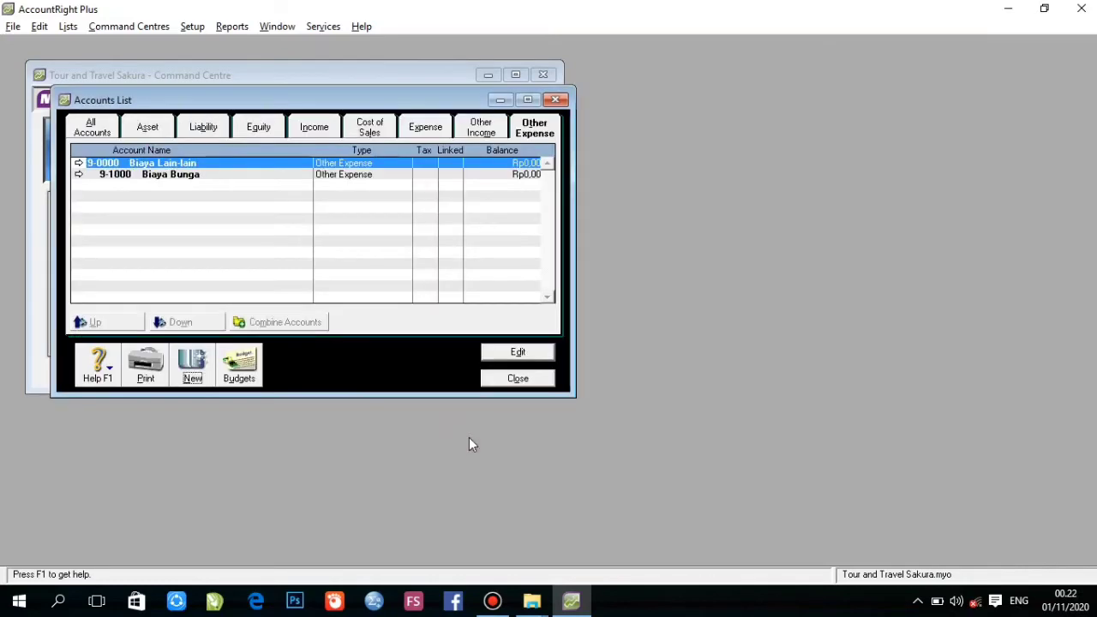
pyautogui.click(196, 383)
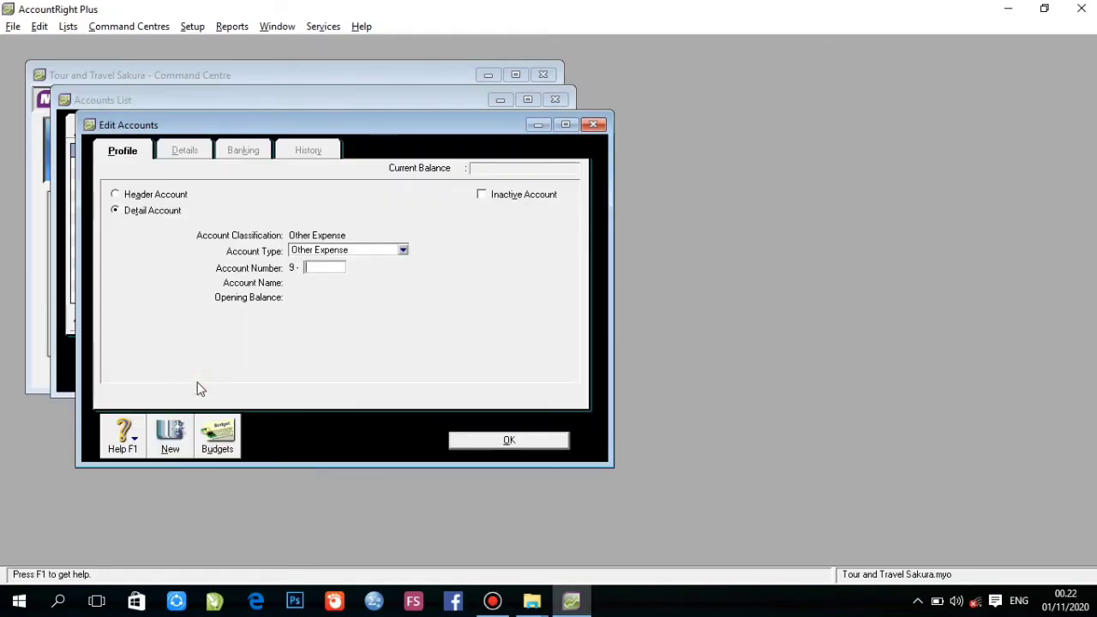
# Add detail account 9-1100 named 'Biaya bunga di BRI'
pyautogui.write('1100')
pyautogui.press('Tab')
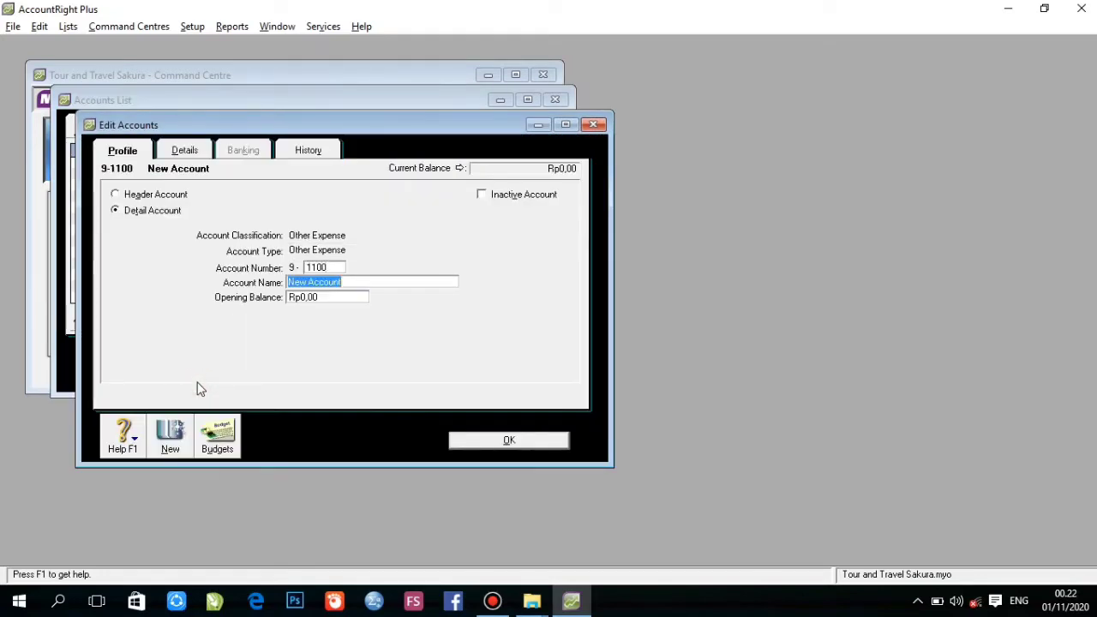
pyautogui.write('Biaya bunga')
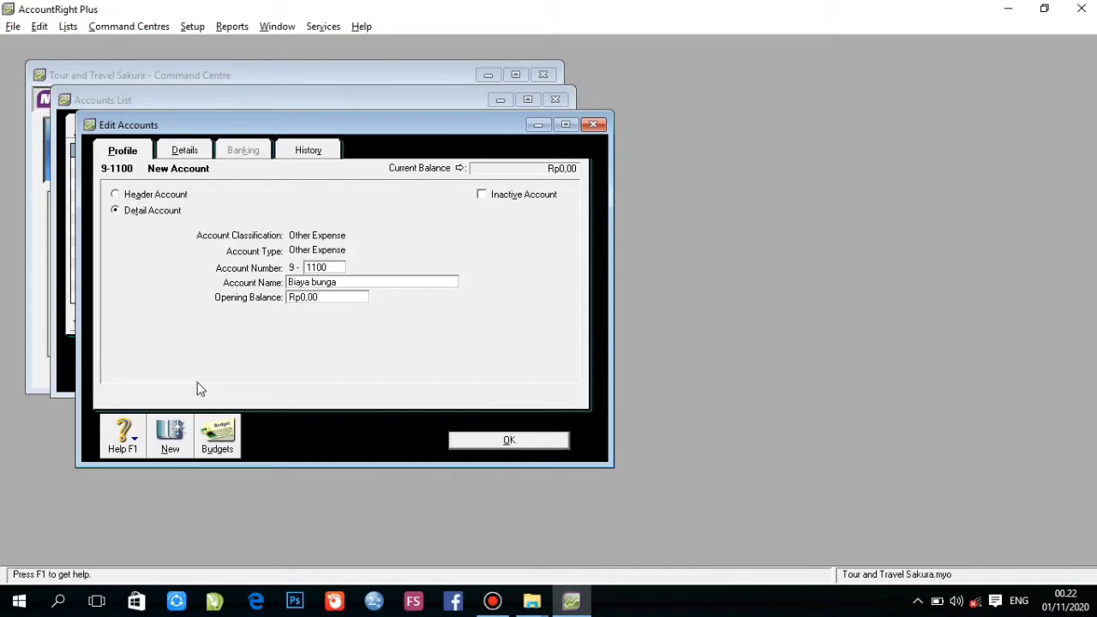
pyautogui.write(' di BRI')
pyautogui.click(508, 440)
# Add detail account 9-1200 named 'Biaya Bunga di Mandiri'
pyautogui.click(192, 378)
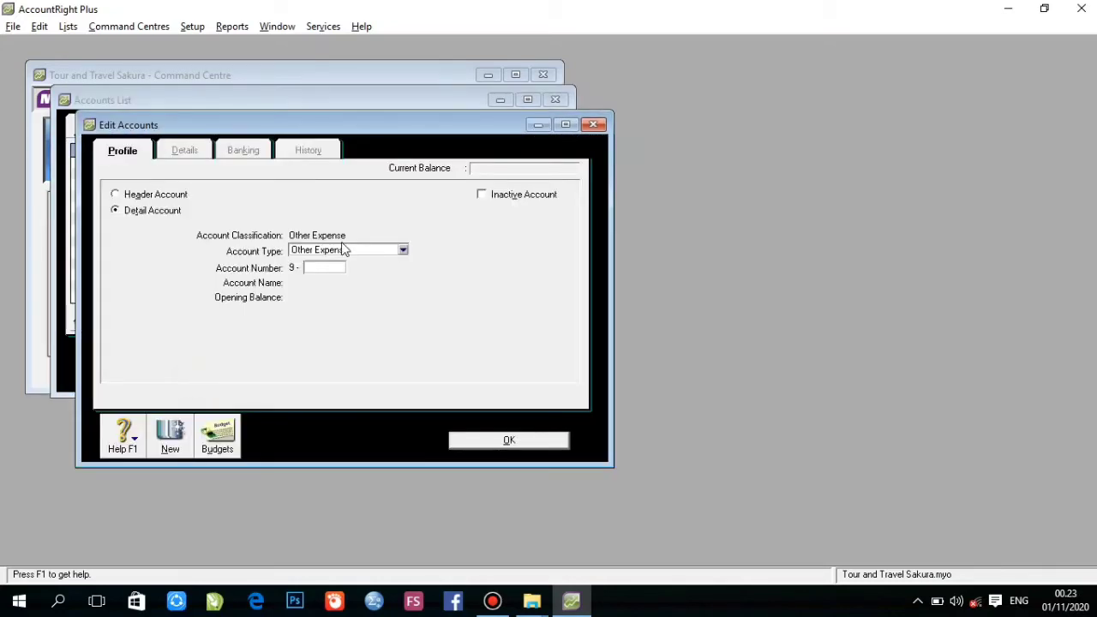
pyautogui.write('1200')
pyautogui.press('Tab')
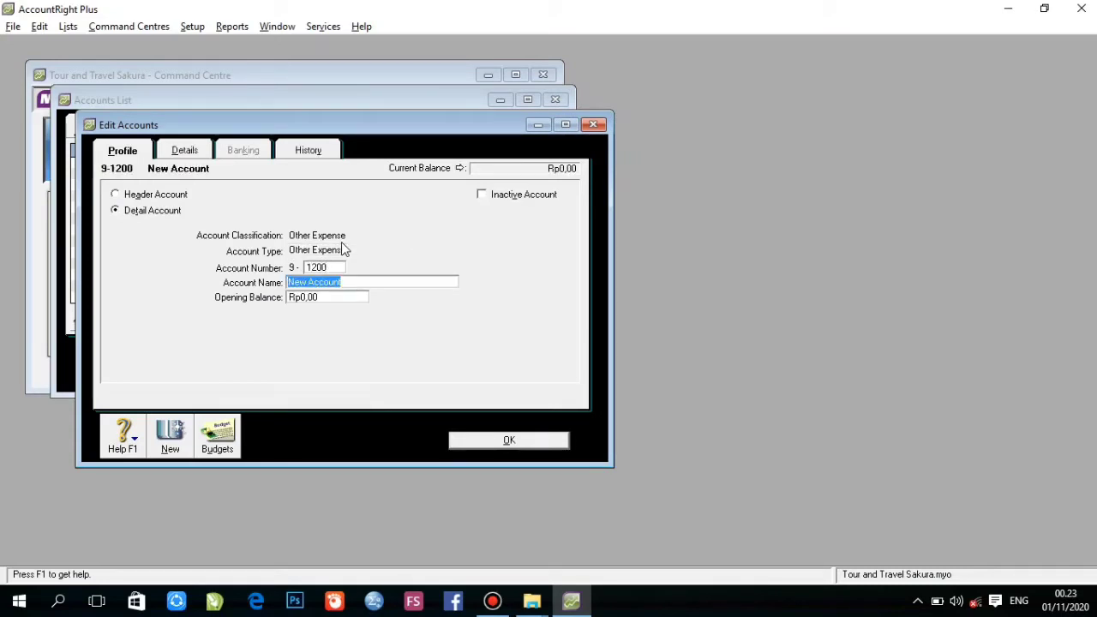
pyautogui.write('Biaya Bunga di')
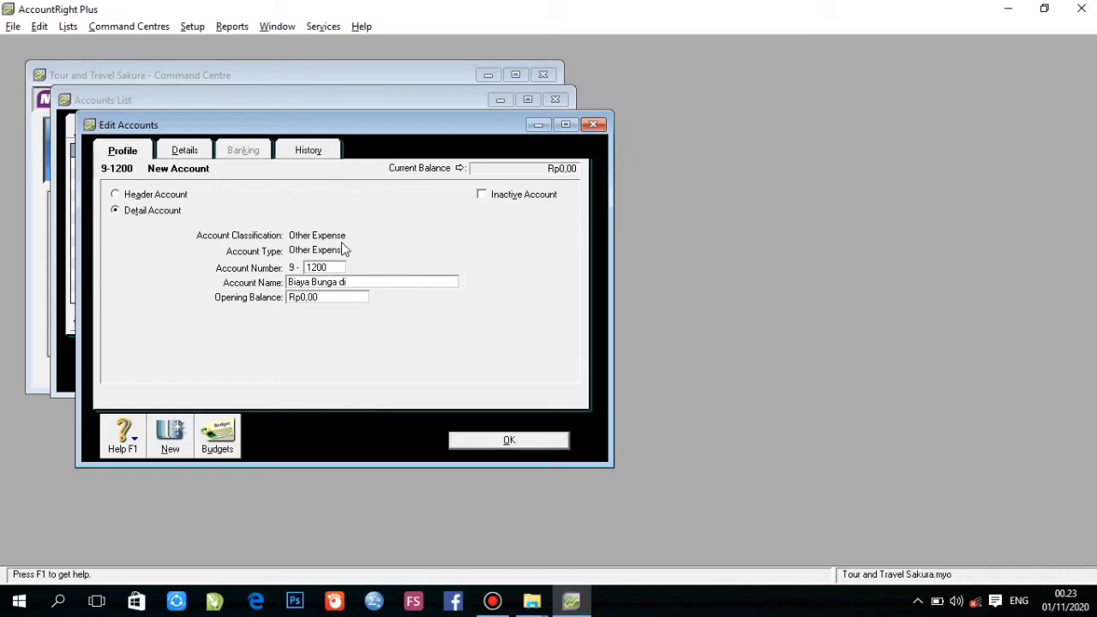
pyautogui.write(' Mandiri')
pyautogui.click(515, 442)
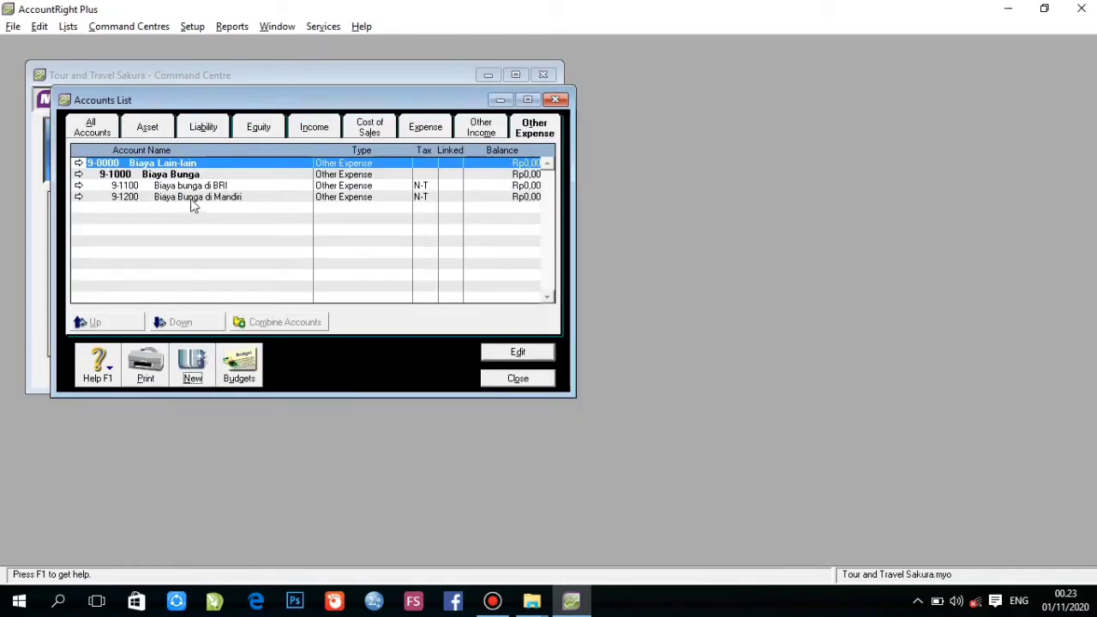
# Correct account 9-1200's name to 'Biaya bunga di Mandiri' with a lowercase b
pyautogui.doubleClick(192, 196)
pyautogui.click(324, 283)
pyautogui.click(317, 283)
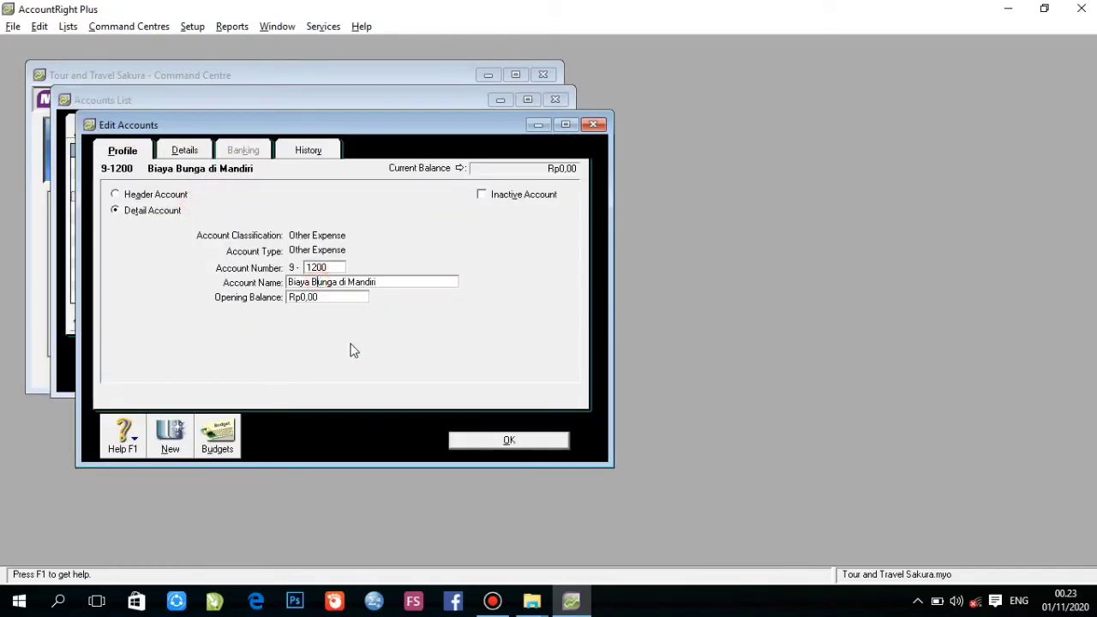
pyautogui.press('BackSpace')
pyautogui.write('b')
pyautogui.click(498, 441)
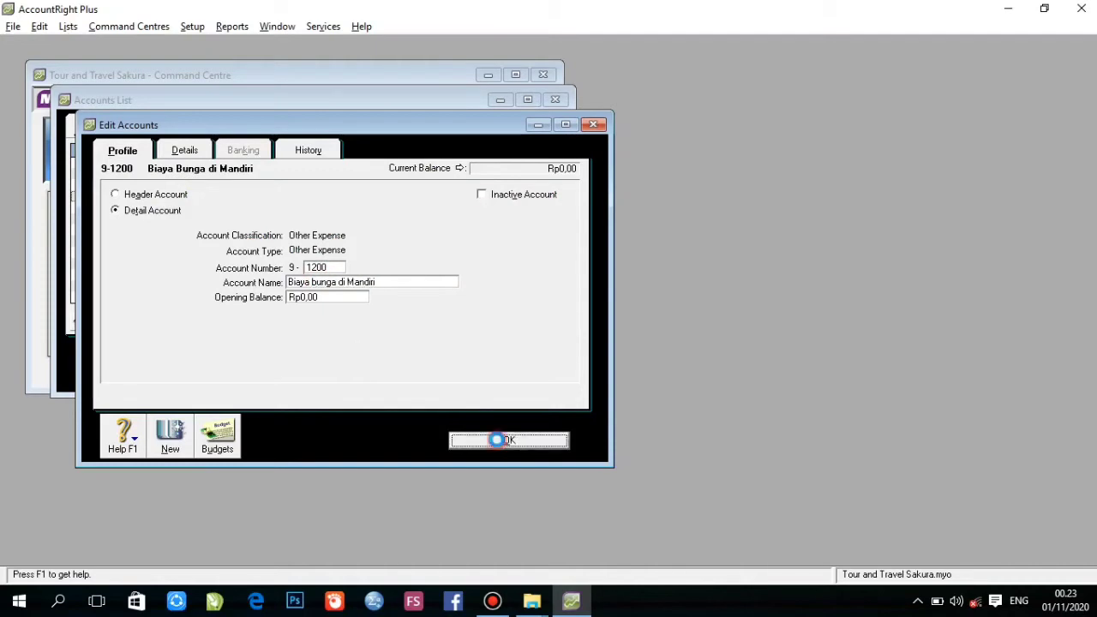
# Add account 9-1300 named 'Biaya bunga di Danamon'
pyautogui.click(193, 369)
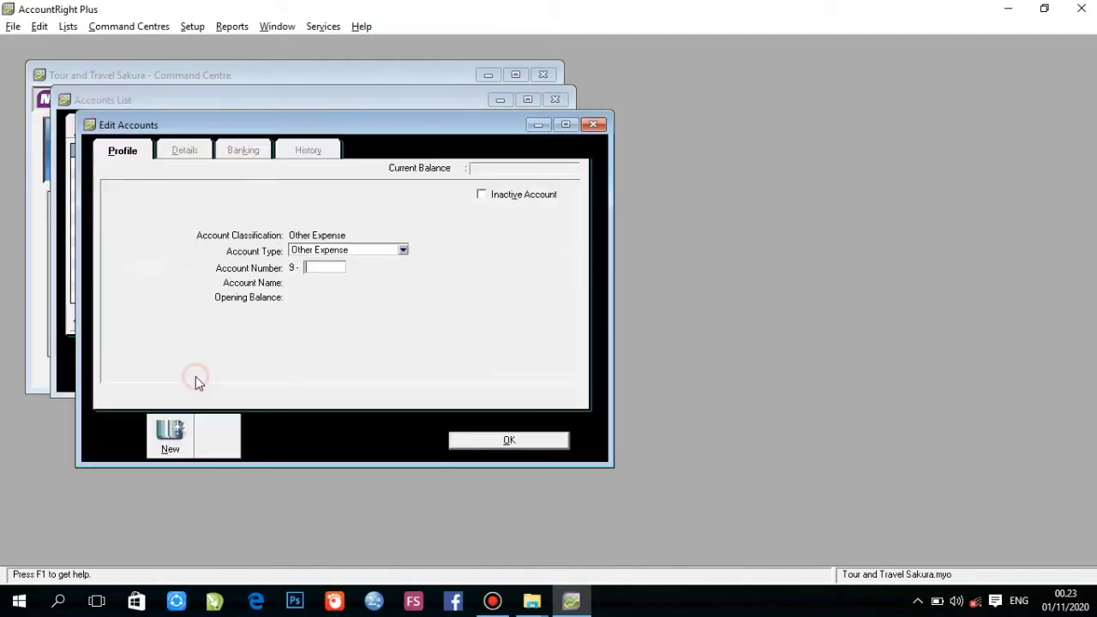
pyautogui.write('1300')
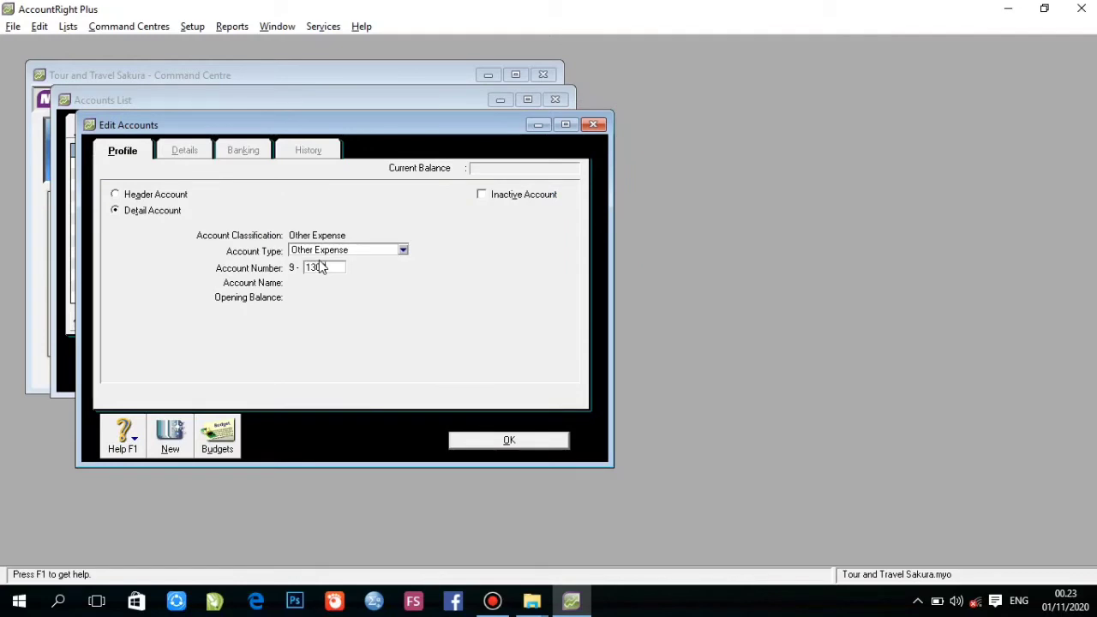
pyautogui.press('Tab')
pyautogui.write('Biaya')
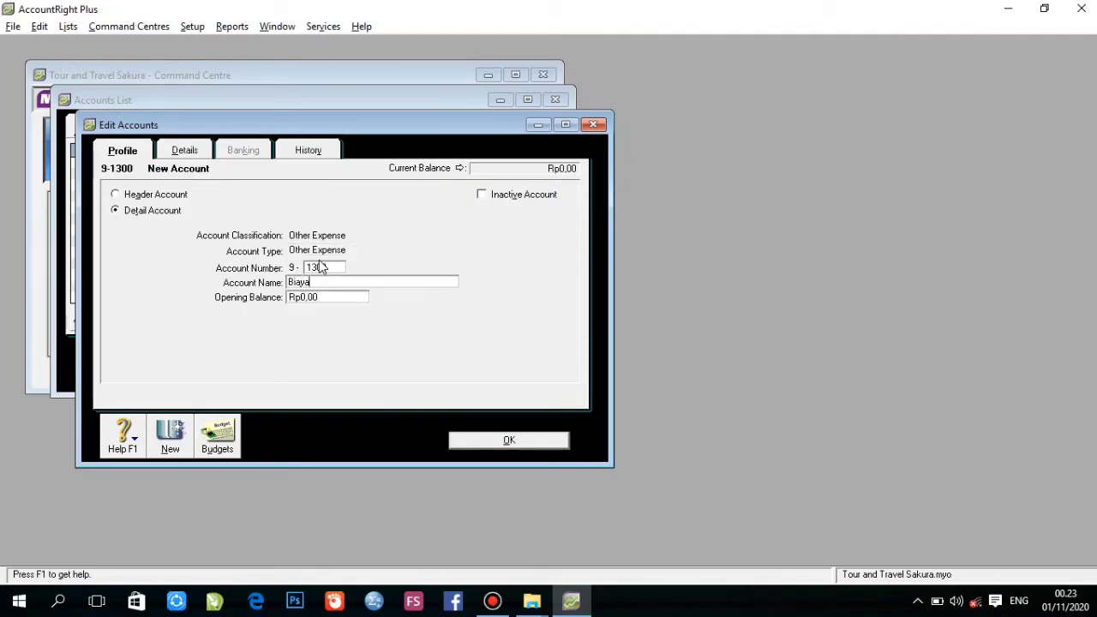
pyautogui.write(' bunga di Danamon')
pyautogui.click(516, 443)
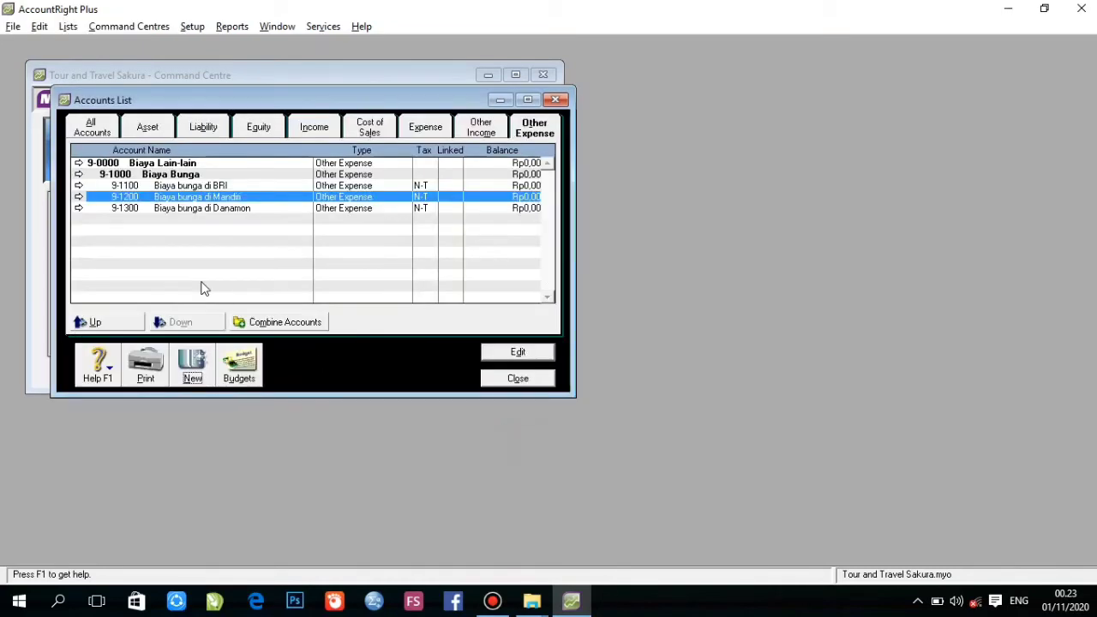
# Add account 9-2000 named 'Biaya Lainnya'
pyautogui.click(196, 375)
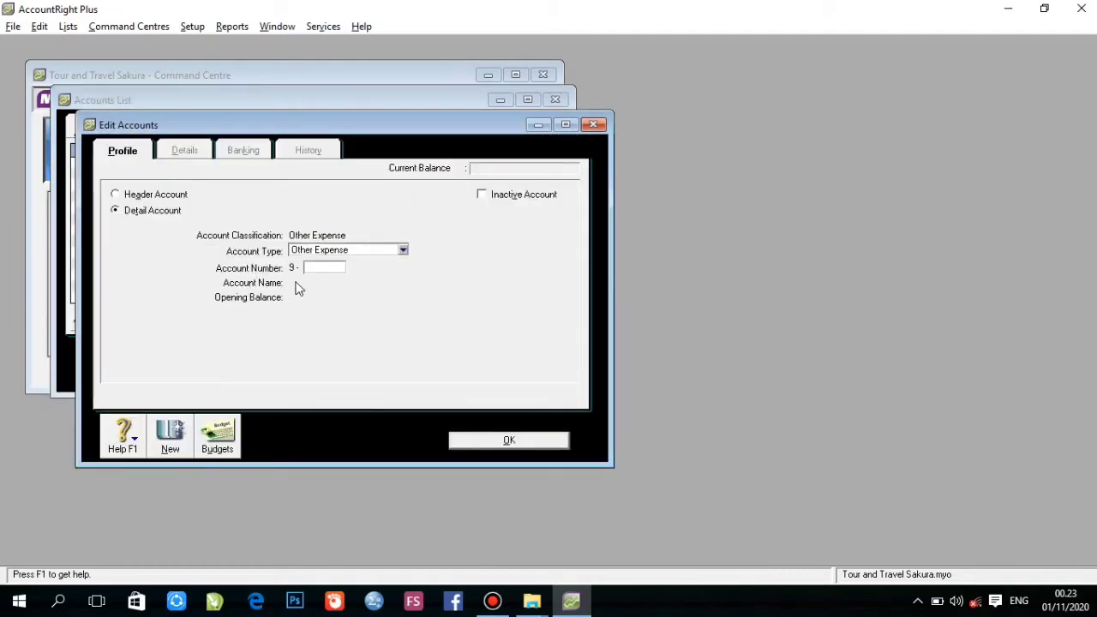
pyautogui.write('2000')
pyautogui.press('Tab')
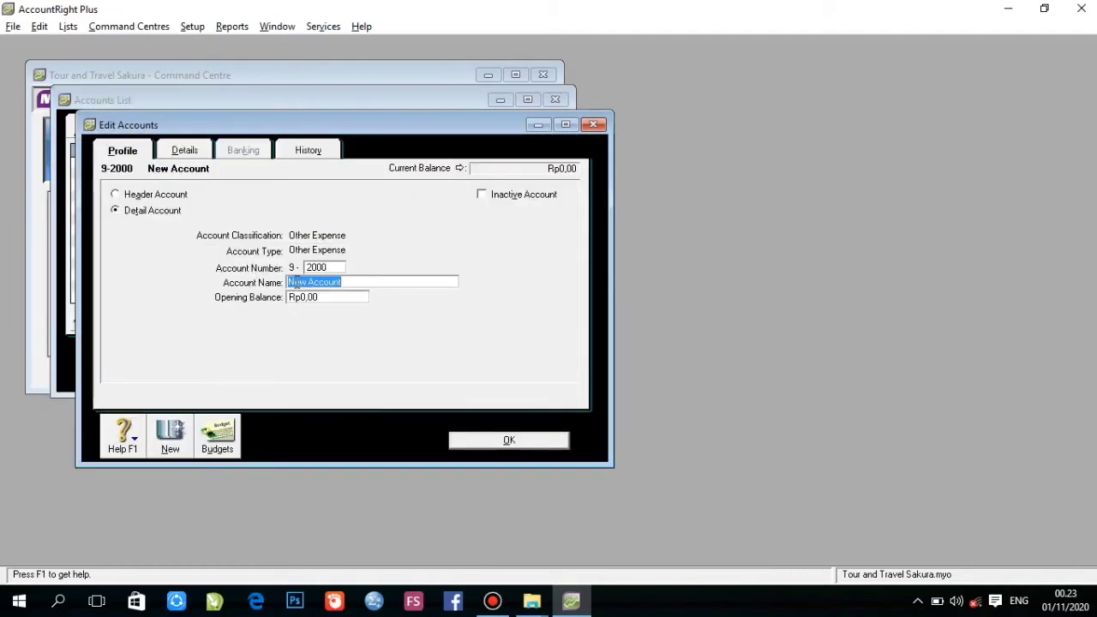
pyautogui.write('Bi')
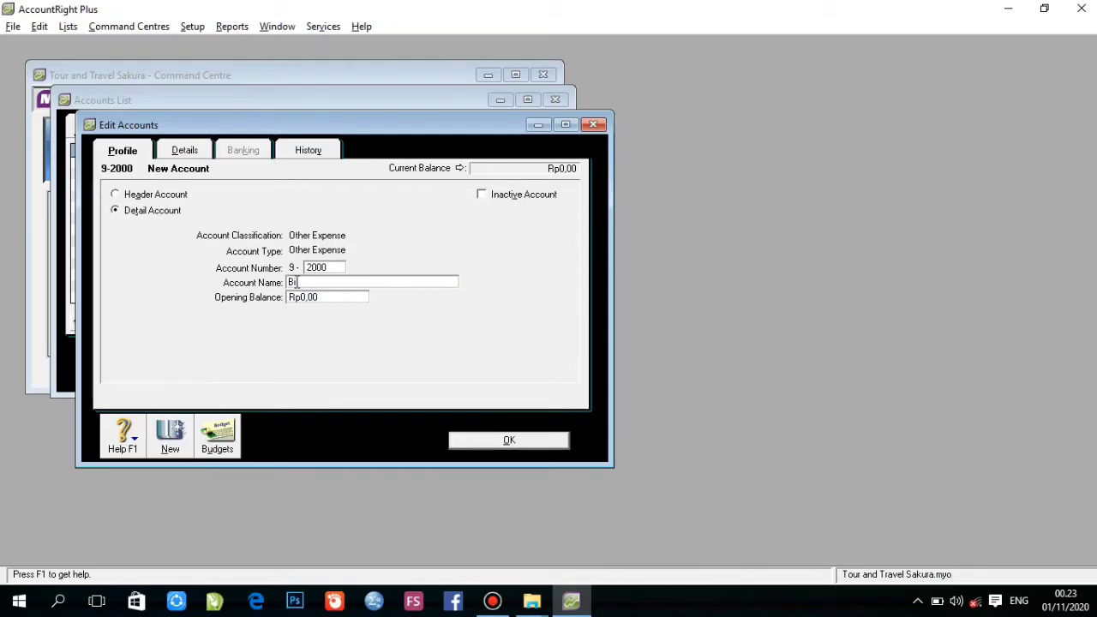
pyautogui.write('aya Lain')
pyautogui.press('BackSpace')
pyautogui.press('BackSpace')
pyautogui.press('BackSpace')
pyautogui.write('ainn')
pyautogui.click(525, 443)
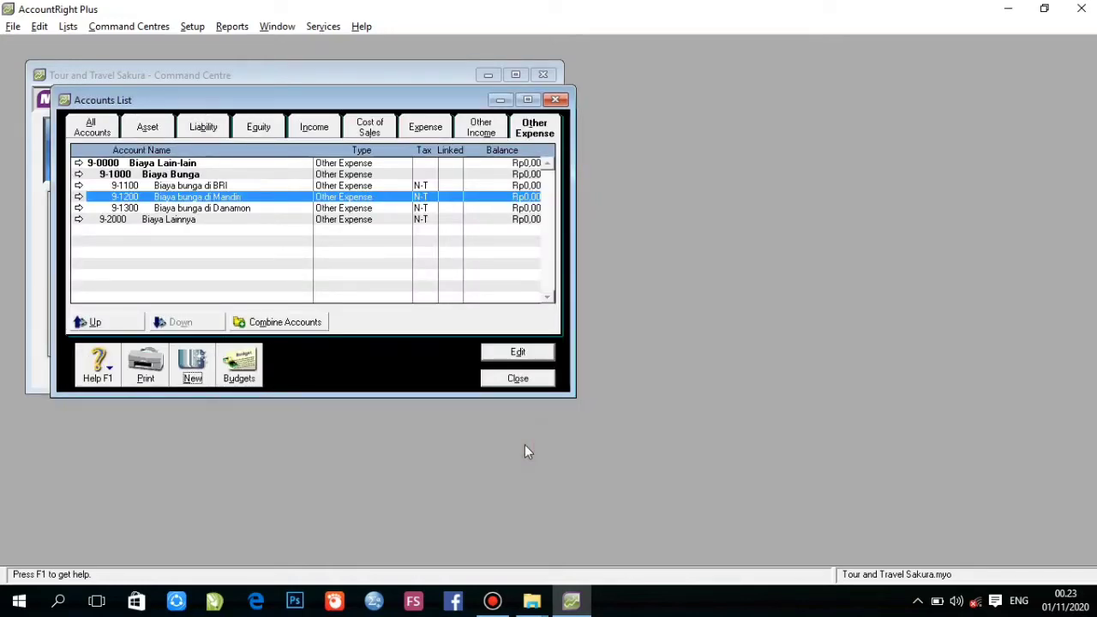
# In Accounts & Banking linked accounts, set Undeposited Funds to 1-1200 Rekening di BCA
pyautogui.click(194, 29)
pyautogui.moveTo(313, 86)
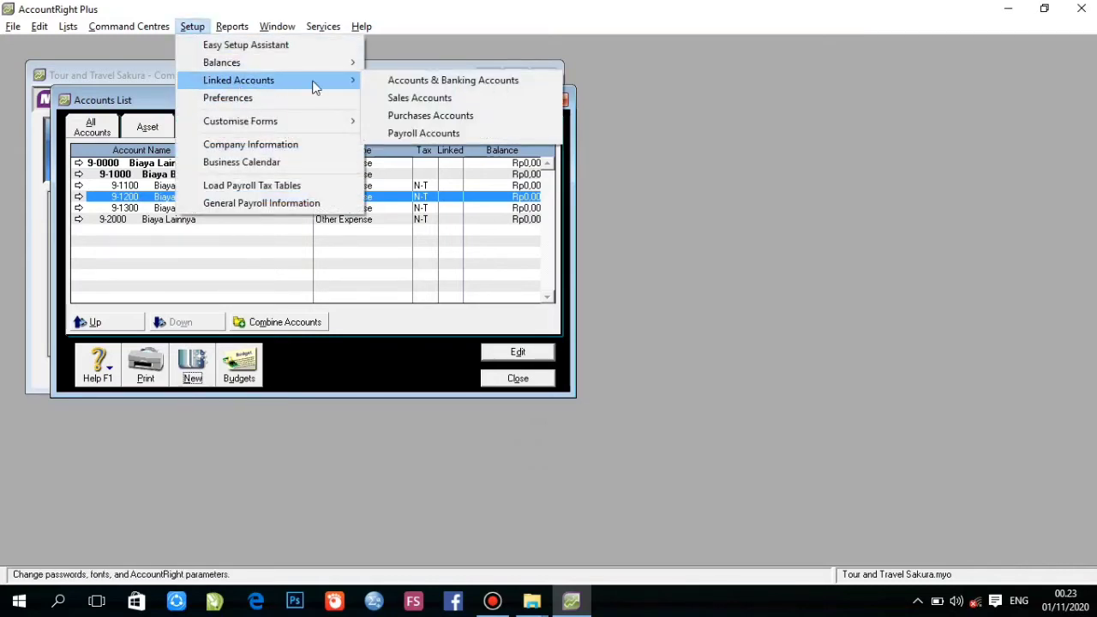
pyautogui.click(381, 82)
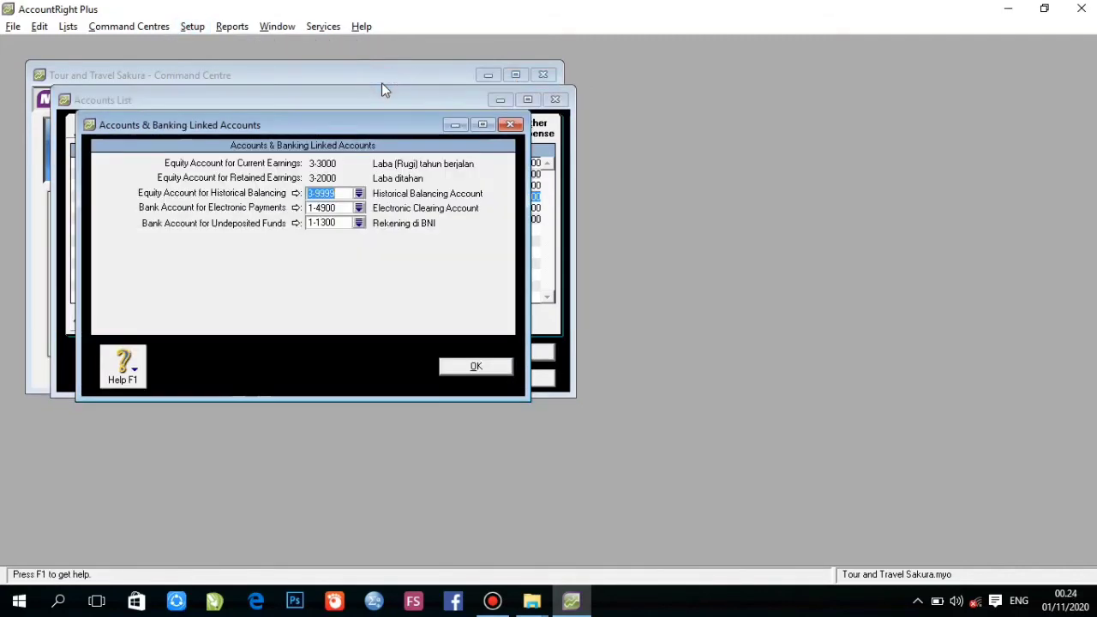
pyautogui.click(359, 223)
pyautogui.doubleClick(447, 224)
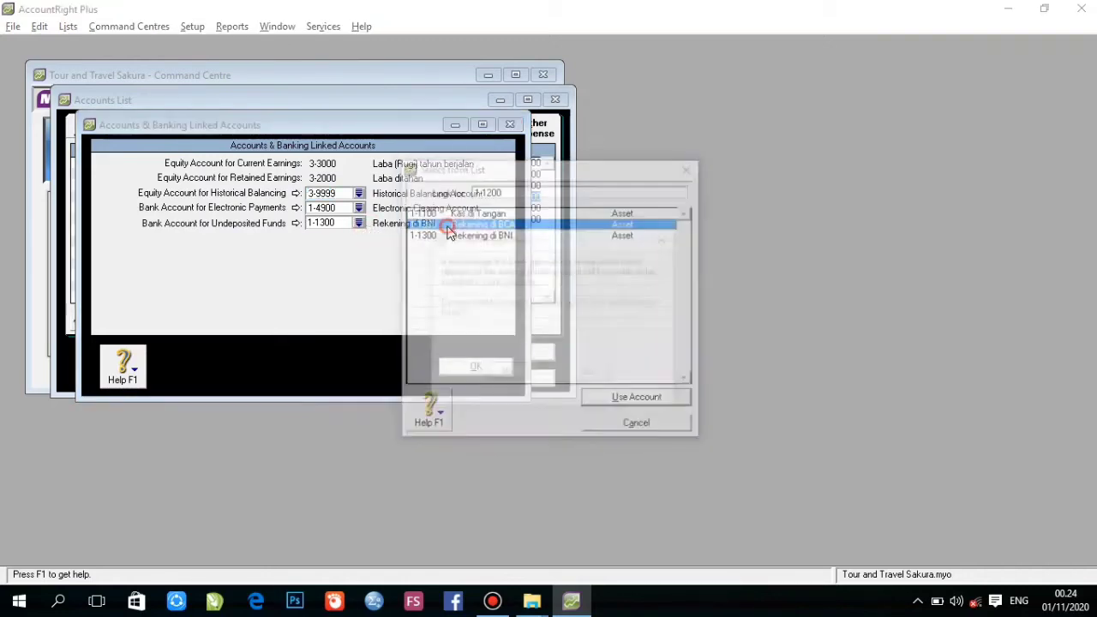
pyautogui.click(579, 377)
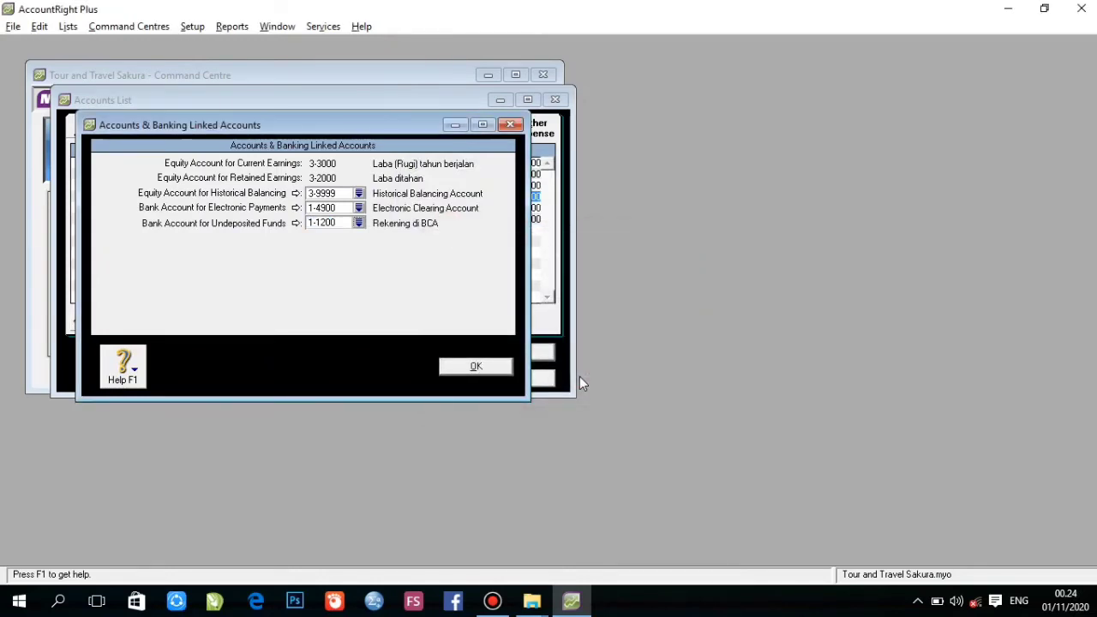
pyautogui.click(485, 366)
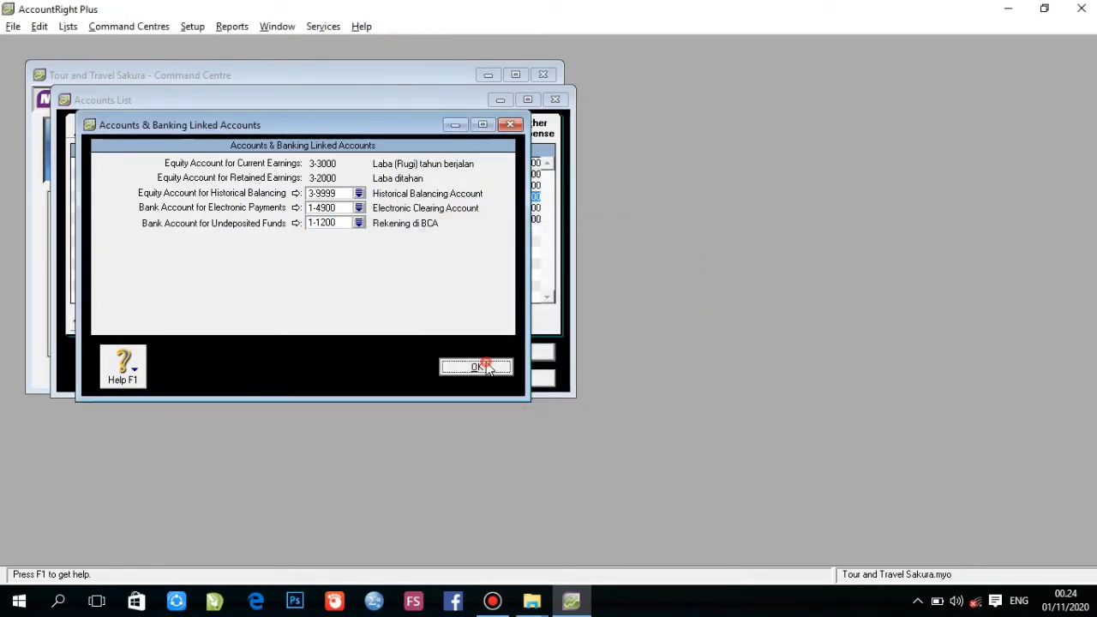
# Show the Asset accounts list
pyautogui.click(206, 29)
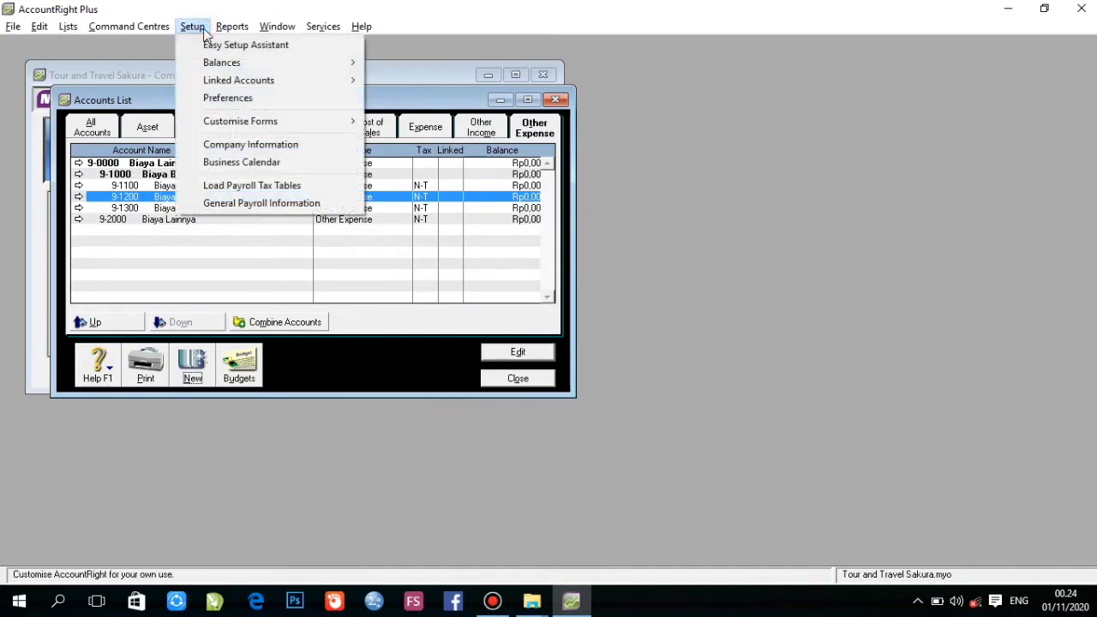
pyautogui.click(206, 29)
pyautogui.click(149, 131)
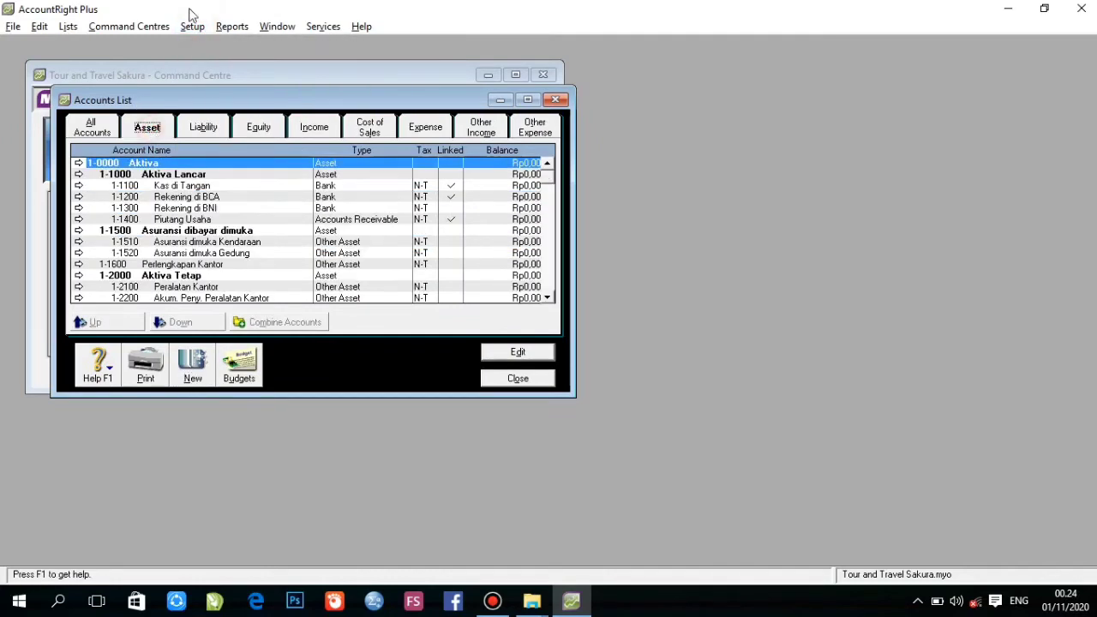
# Reopen the Accounts & Banking linked accounts and close them unchanged
pyautogui.click(192, 24)
pyautogui.moveTo(239, 81)
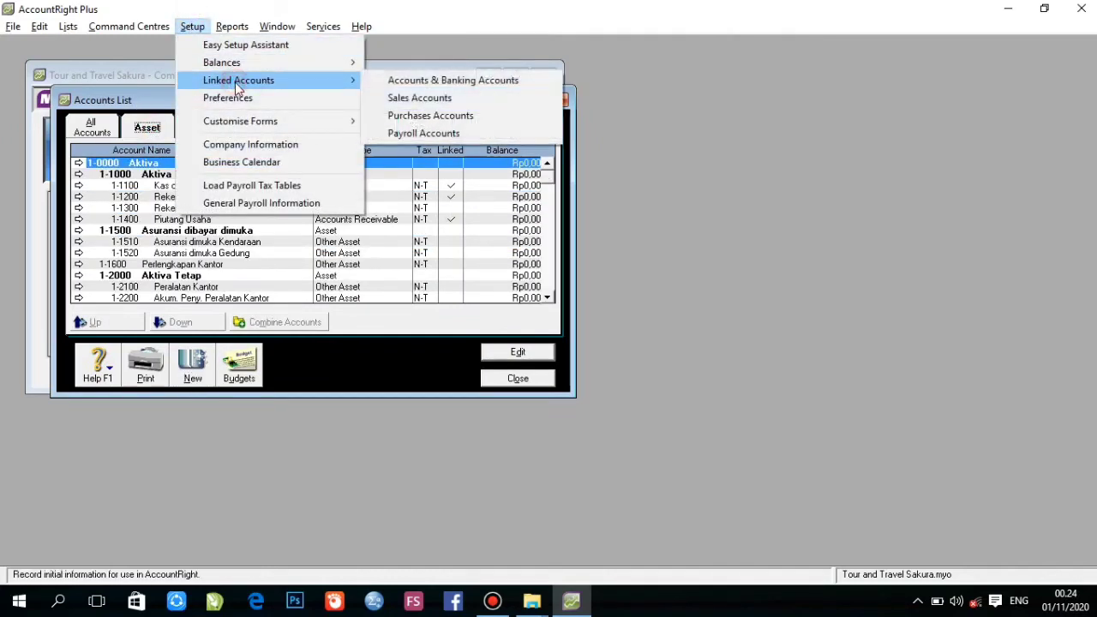
pyautogui.click(396, 80)
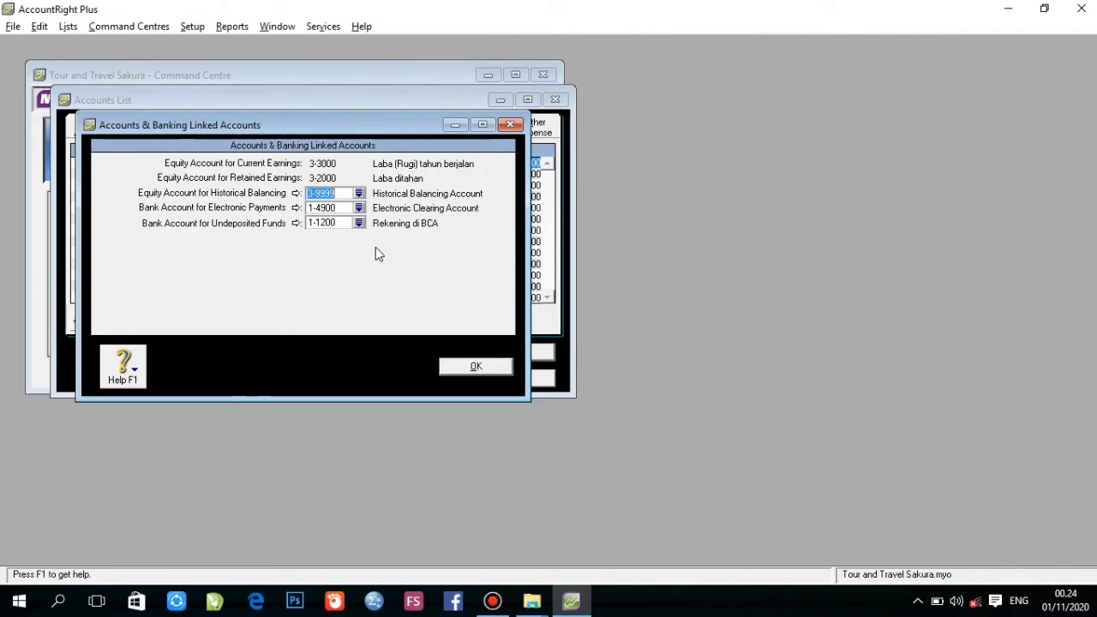
pyautogui.click(464, 365)
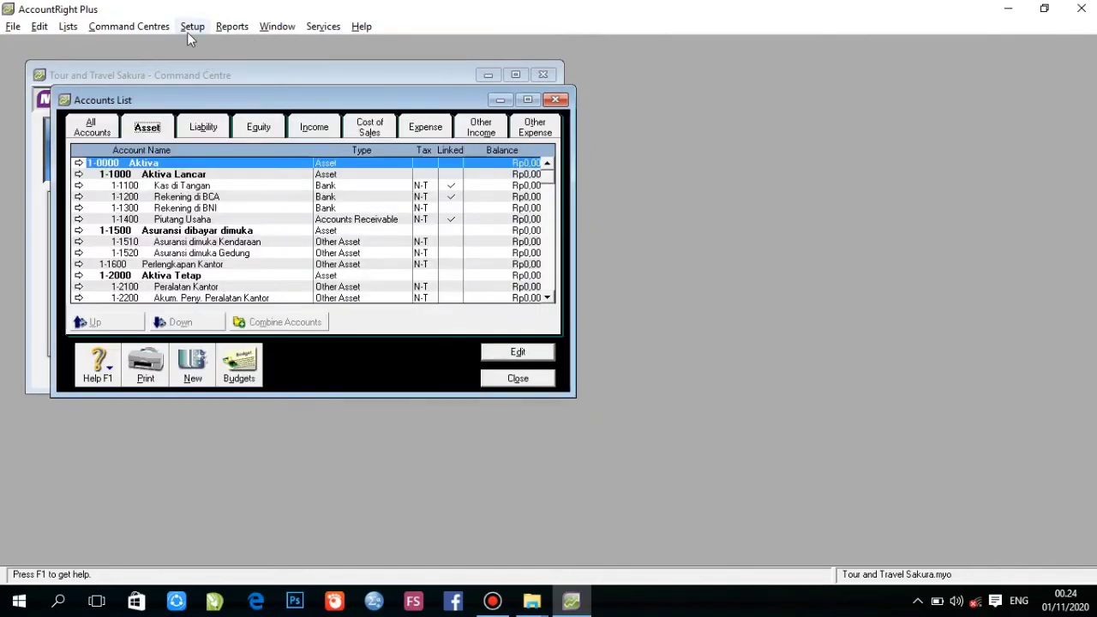
# In Sales linked accounts, set Bank Account for Customer Receipts to 1-1200 Rekening di BCA
pyautogui.click(189, 33)
pyautogui.moveTo(241, 83)
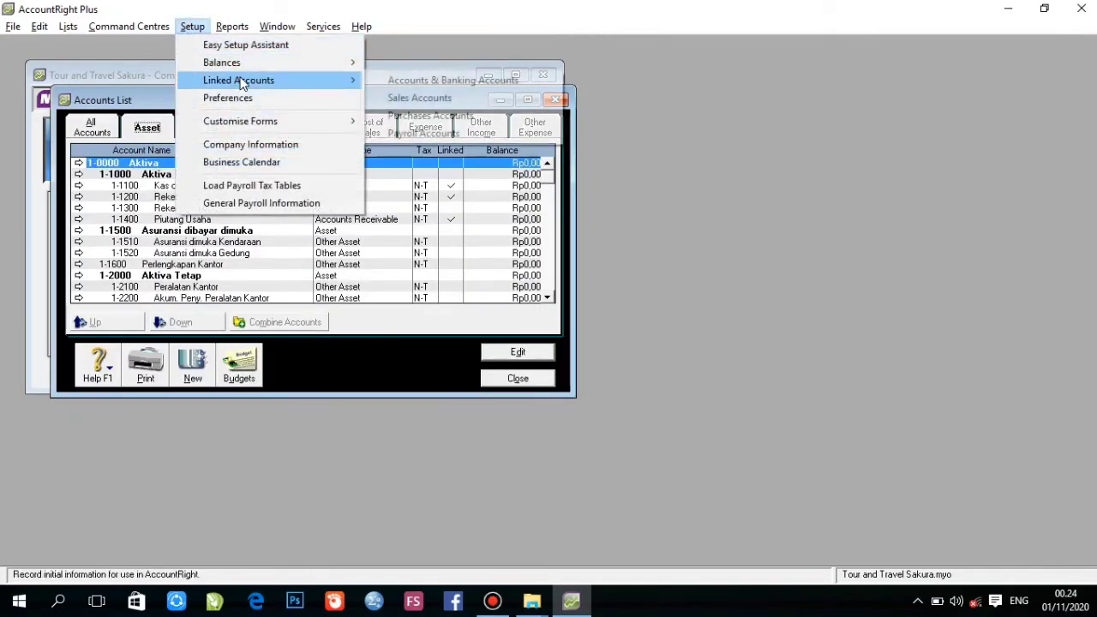
pyautogui.click(385, 98)
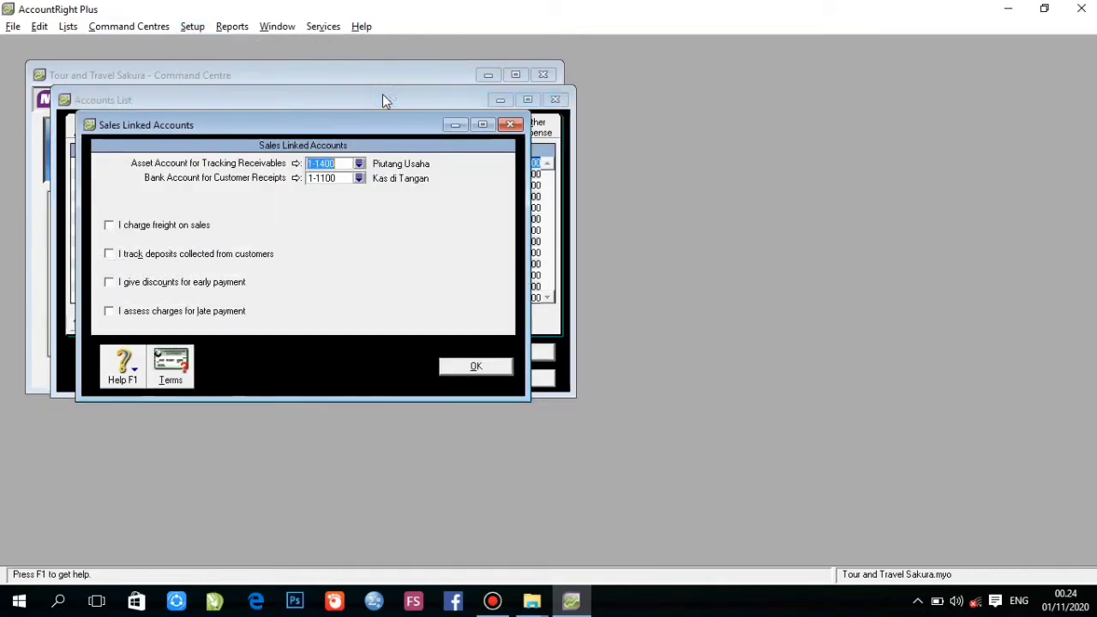
pyautogui.click(358, 178)
pyautogui.doubleClick(424, 225)
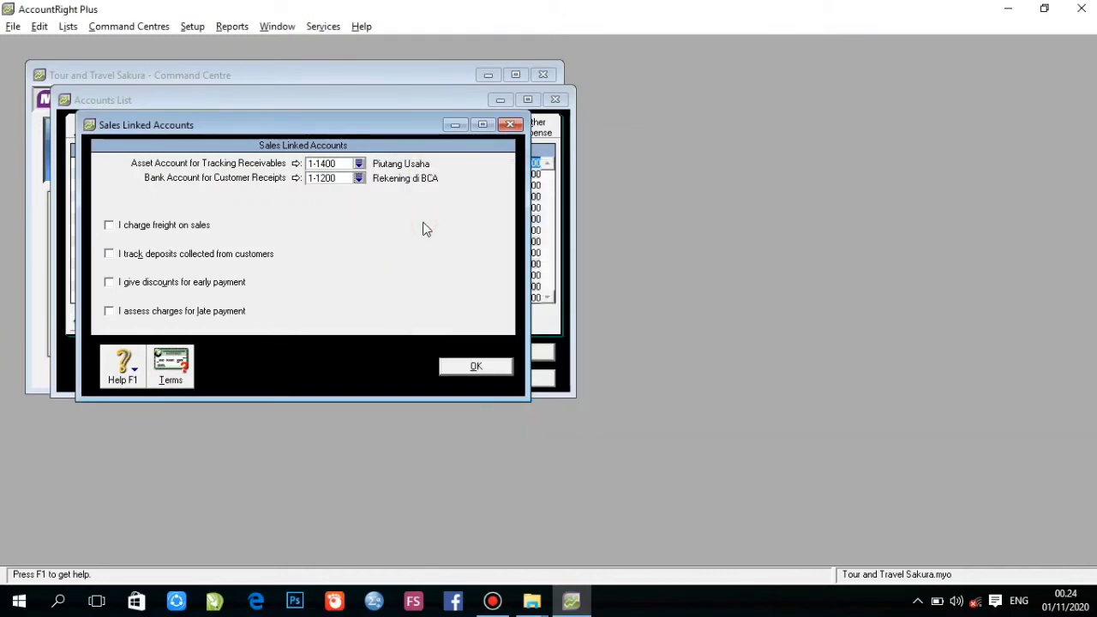
pyautogui.click(473, 371)
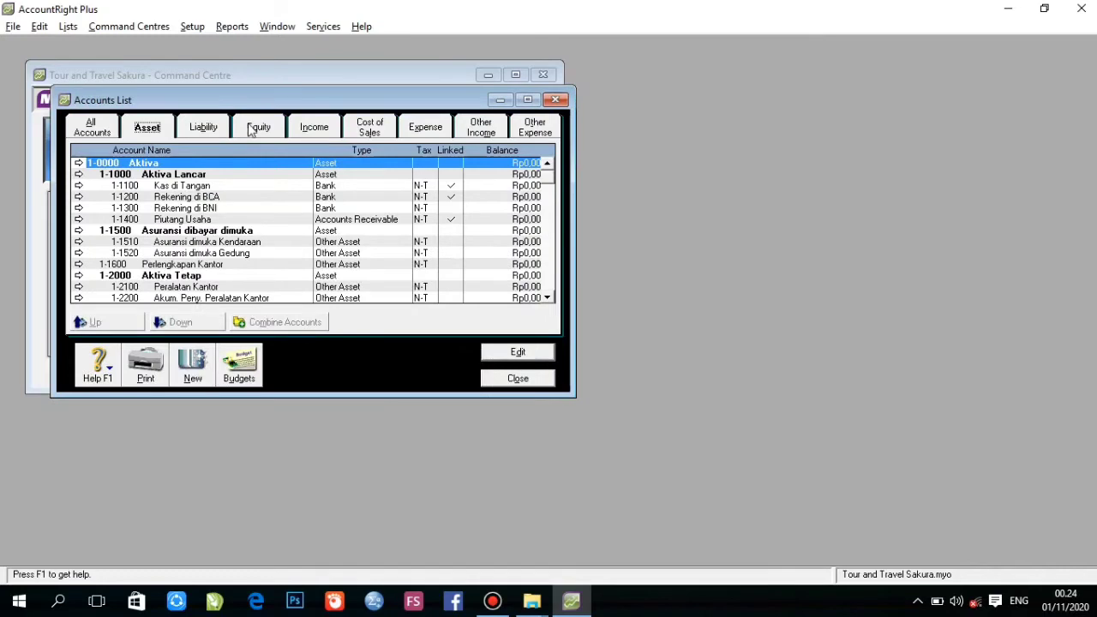
# In Purchases linked accounts, disable receiving items without a supplier bill and pay bills from 1-1200 Rekening di BCA
pyautogui.click(191, 26)
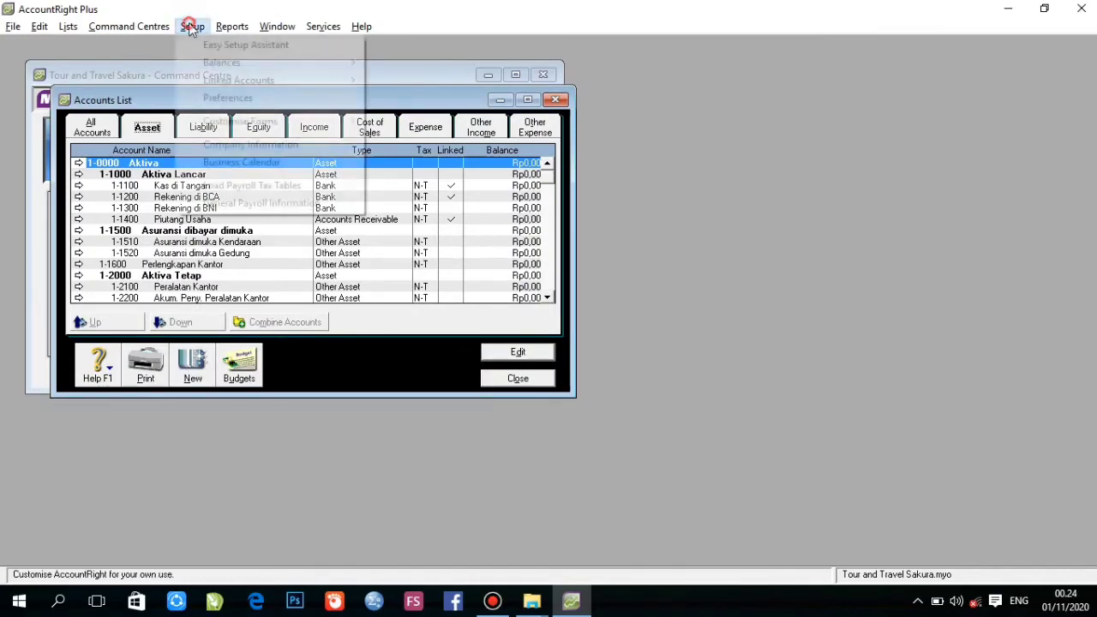
pyautogui.moveTo(282, 81)
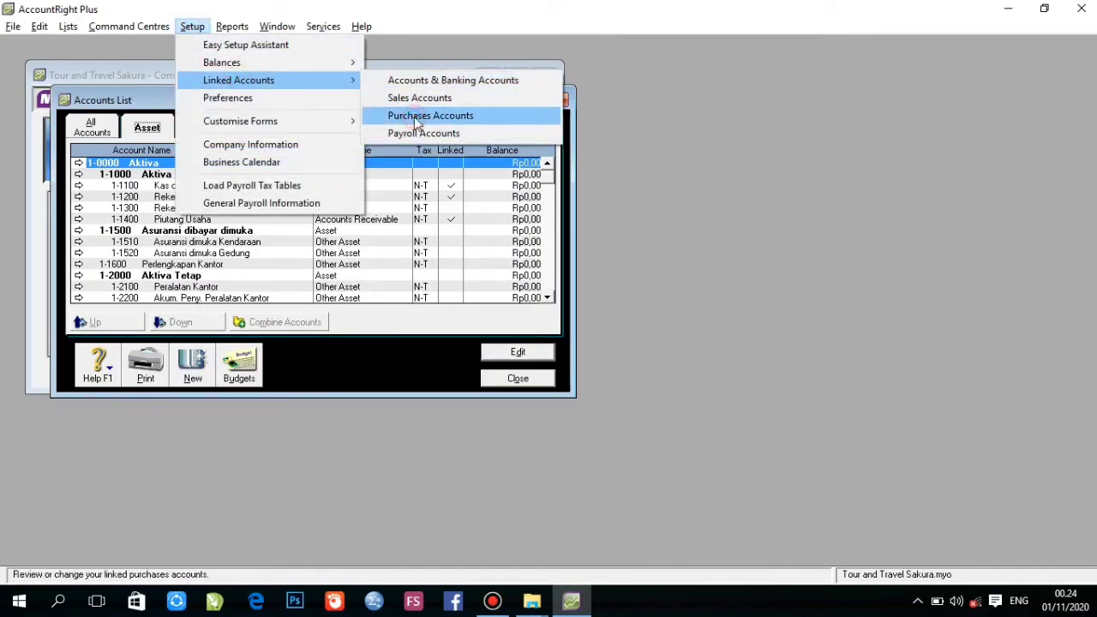
pyautogui.click(417, 120)
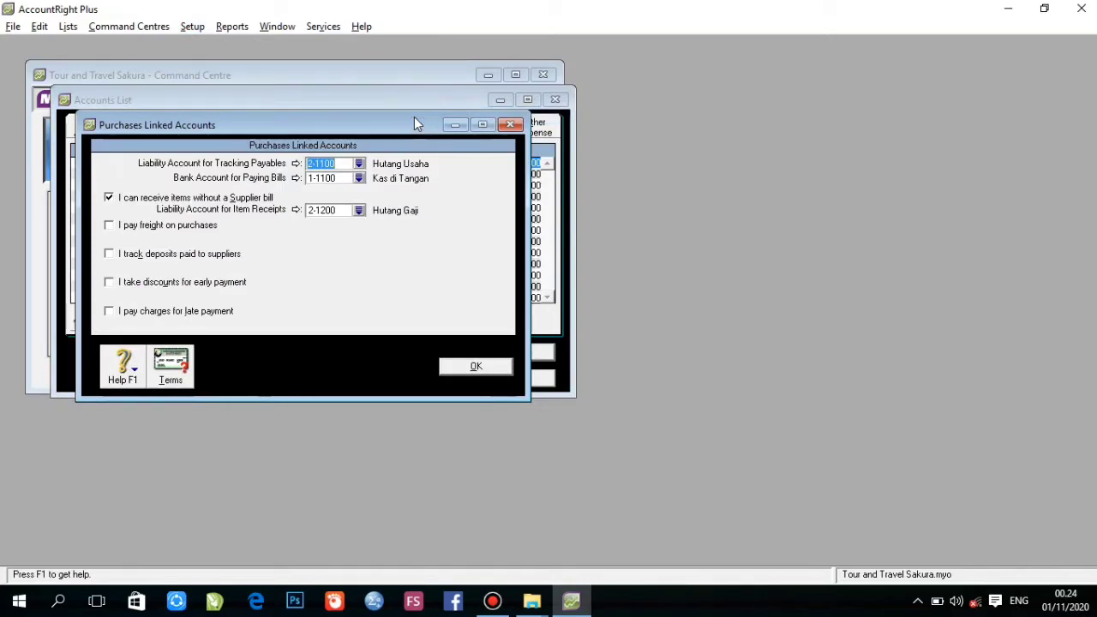
pyautogui.click(108, 197)
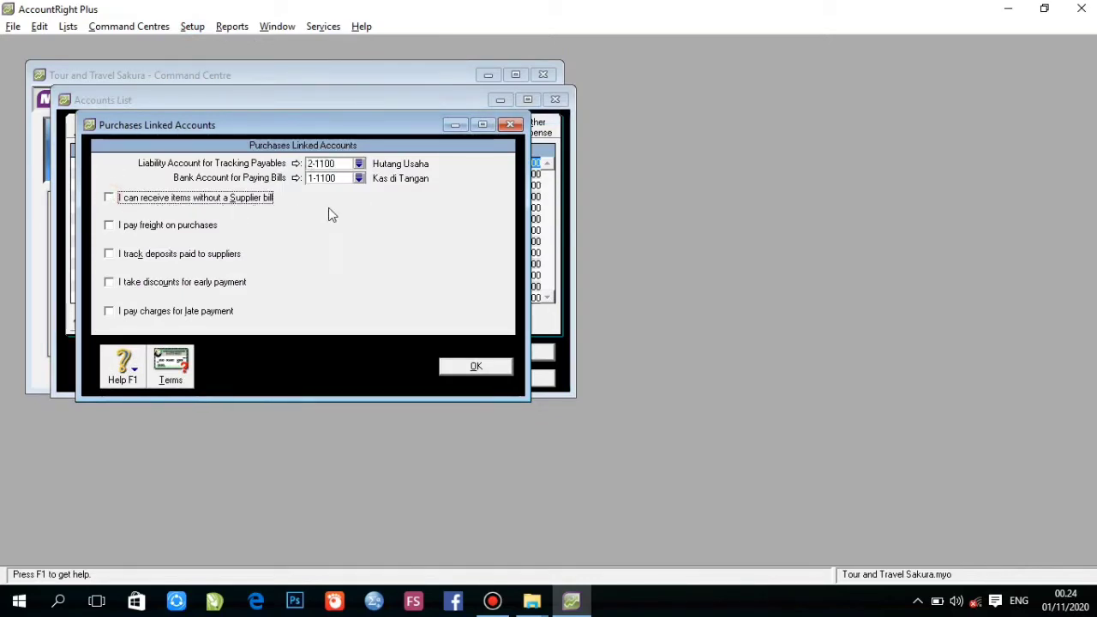
pyautogui.click(359, 178)
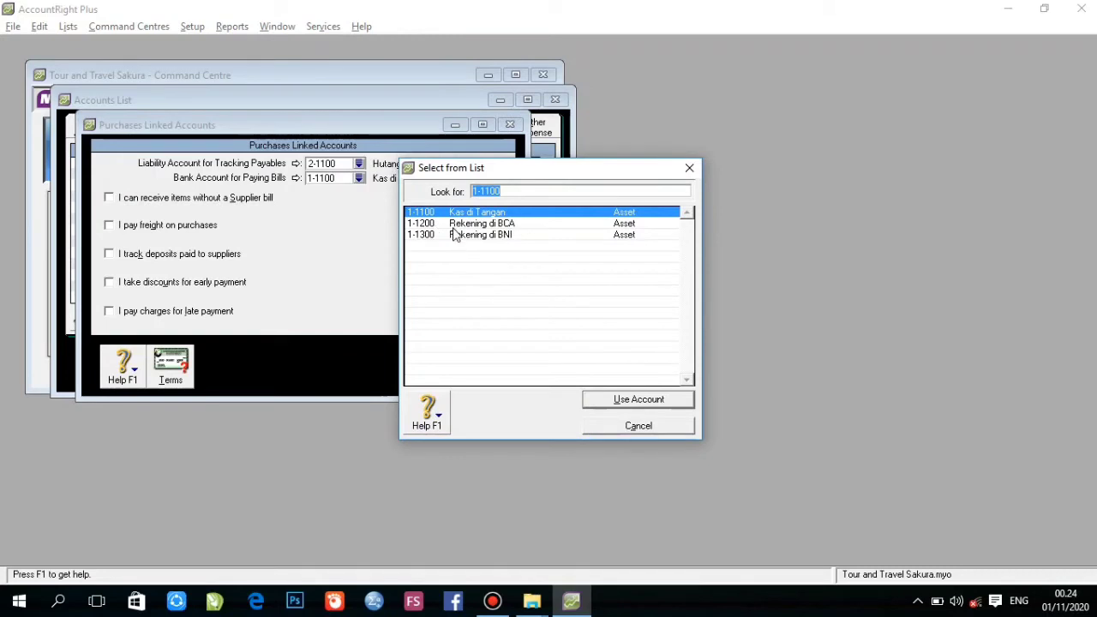
pyautogui.doubleClick(453, 225)
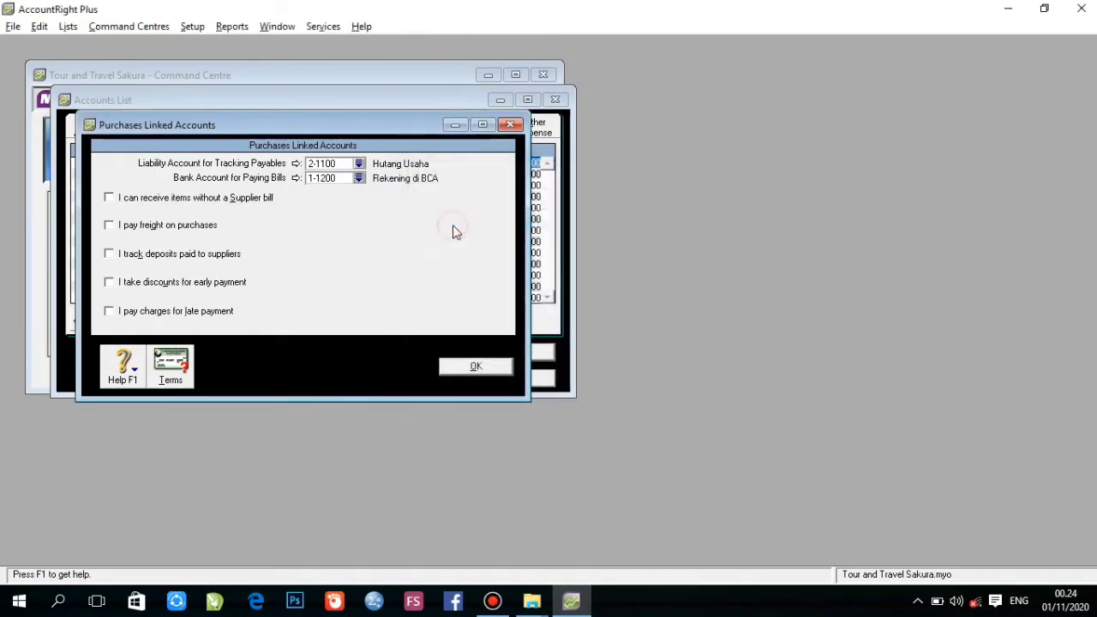
pyautogui.click(486, 367)
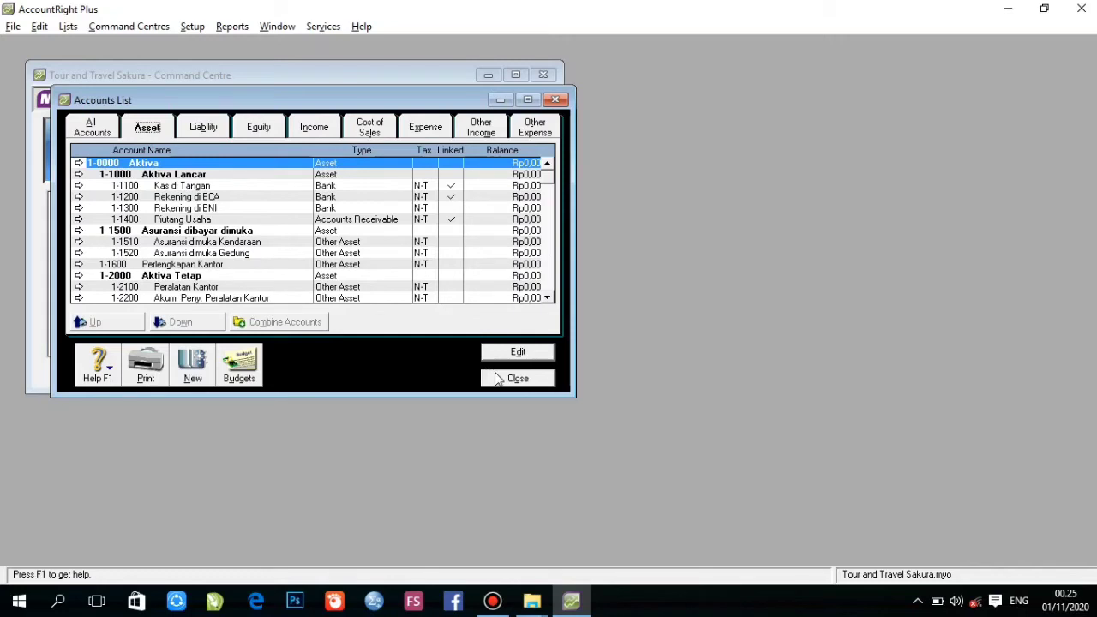
# Close the Accounts List, start a new general journal entry and date it 03/11/2002
pyautogui.click(499, 378)
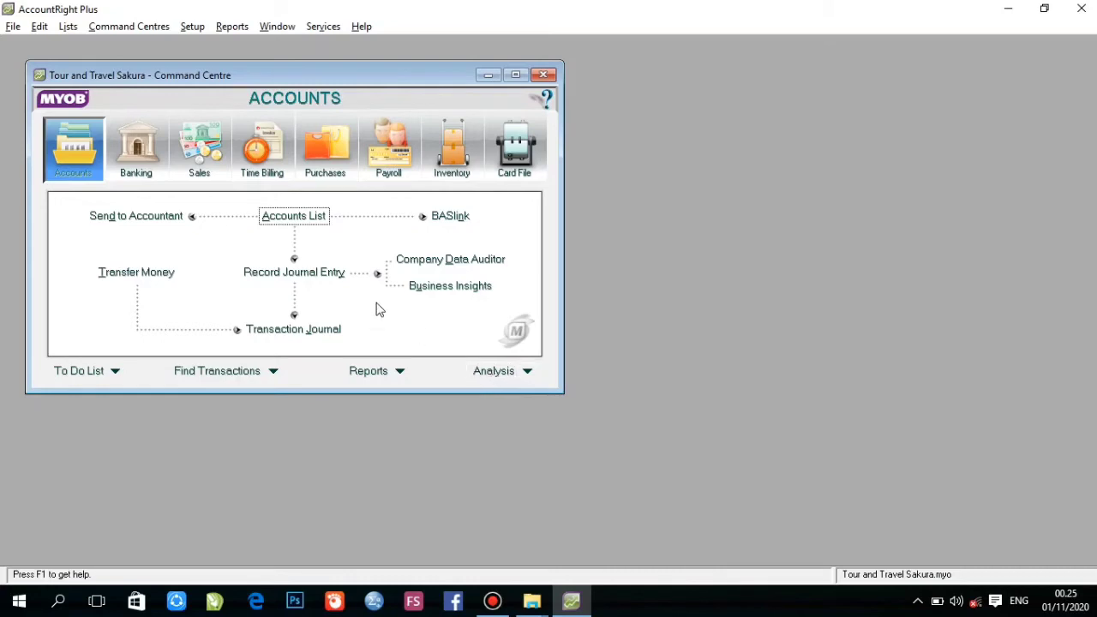
pyautogui.click(322, 283)
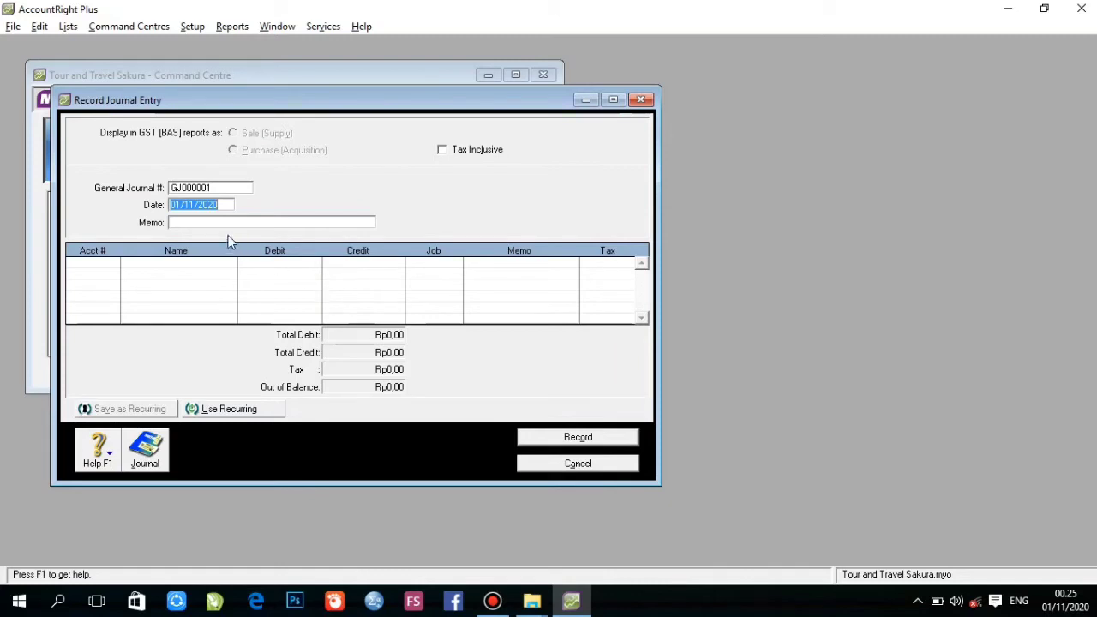
pyautogui.click(180, 203)
pyautogui.press('BackSpace')
pyautogui.write('3')
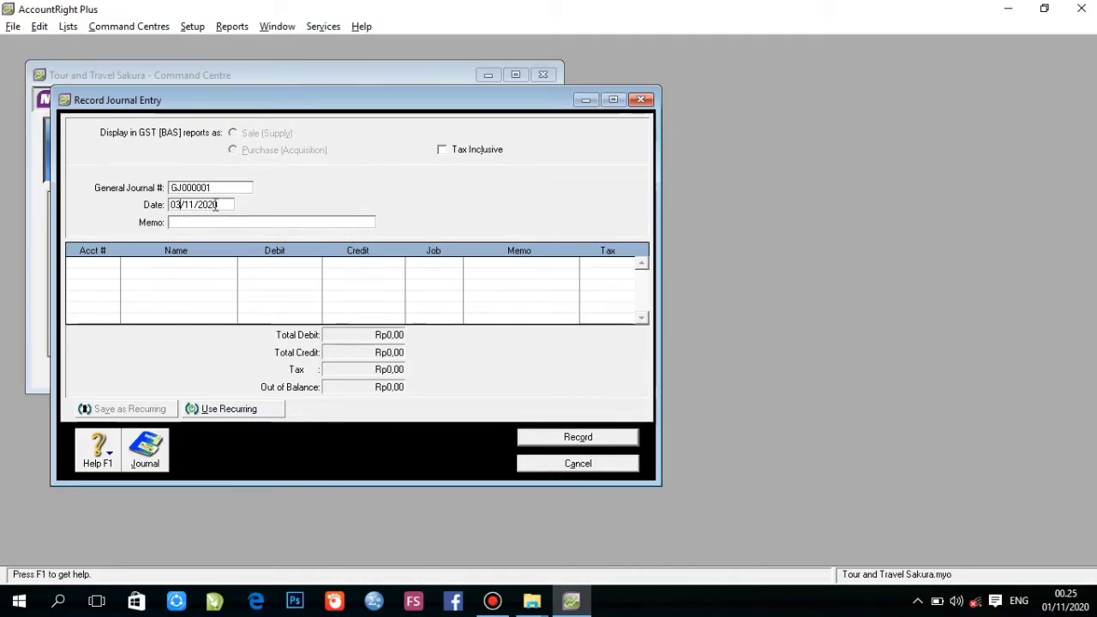
pyautogui.click(219, 205)
pyautogui.press('BackSpace')
pyautogui.press('BackSpace')
# Debit 1-1100 Kas di Tangan Rp200.000.000 on the first journal line
pyautogui.click(93, 271)
pyautogui.click(114, 265)
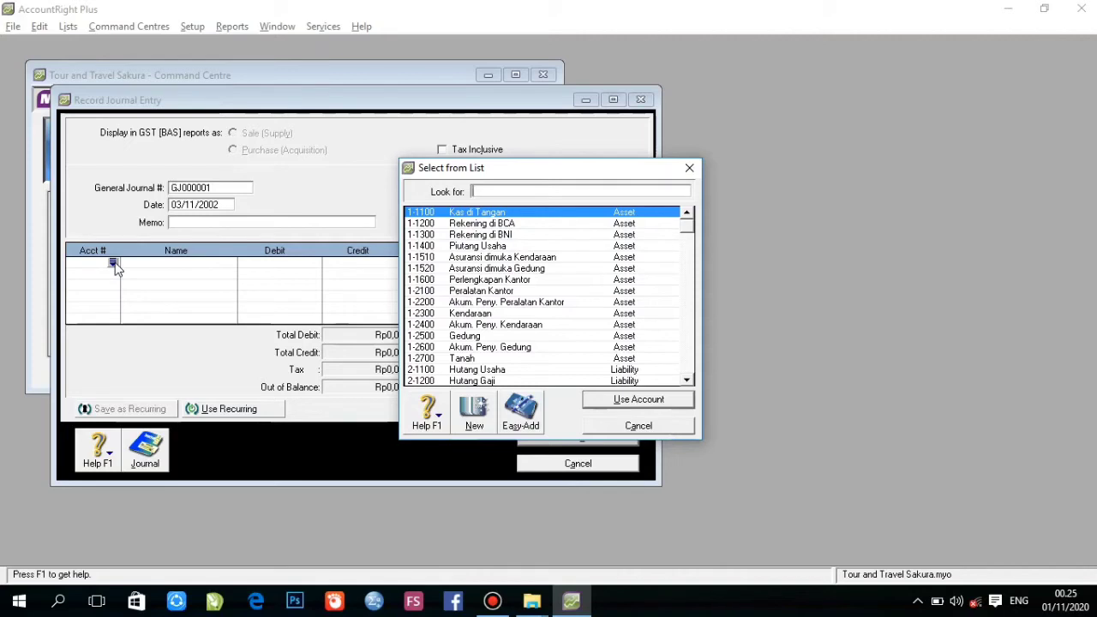
pyautogui.doubleClick(451, 215)
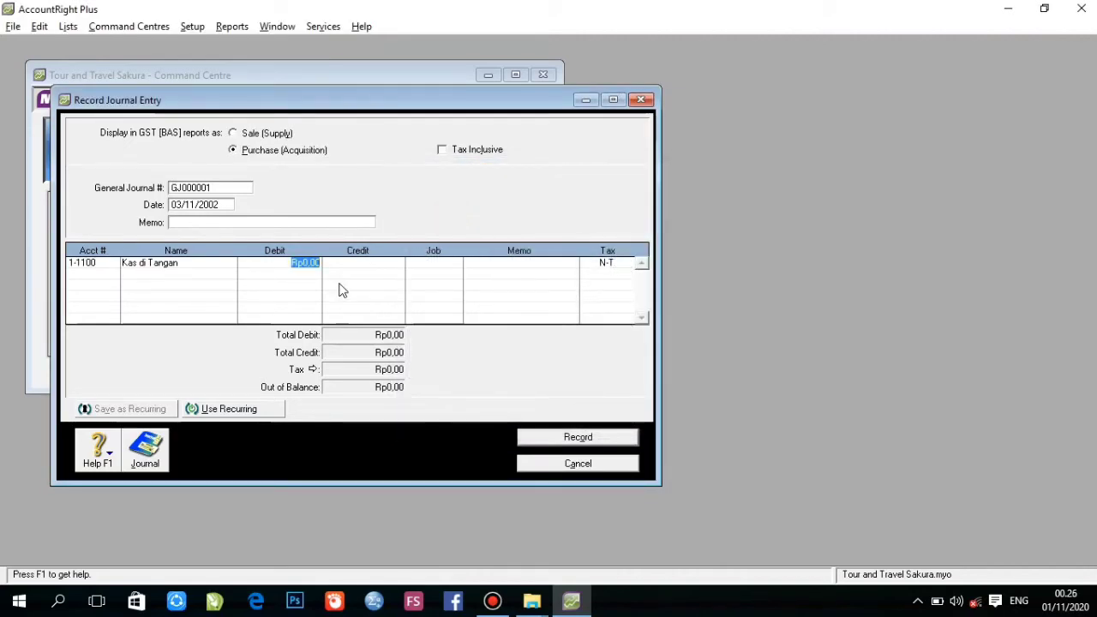
pyautogui.write('200000000')
pyautogui.click(118, 281)
# Credit owner's capital 3-1000 with the balancing Rp200.000.000 and record GJ000001
pyautogui.click(114, 276)
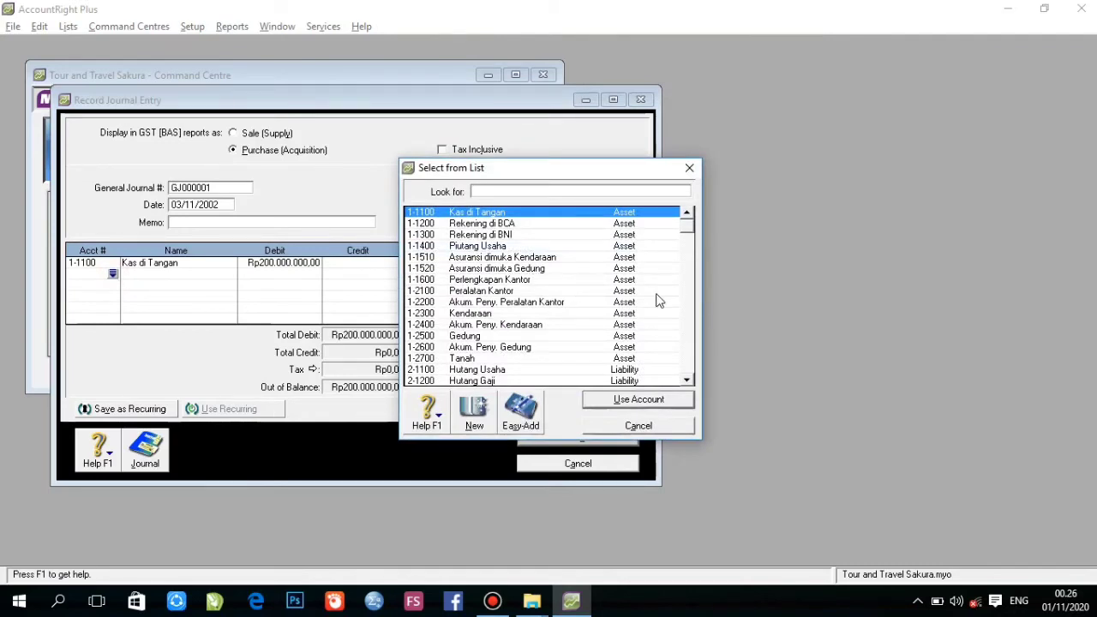
pyautogui.click(692, 284)
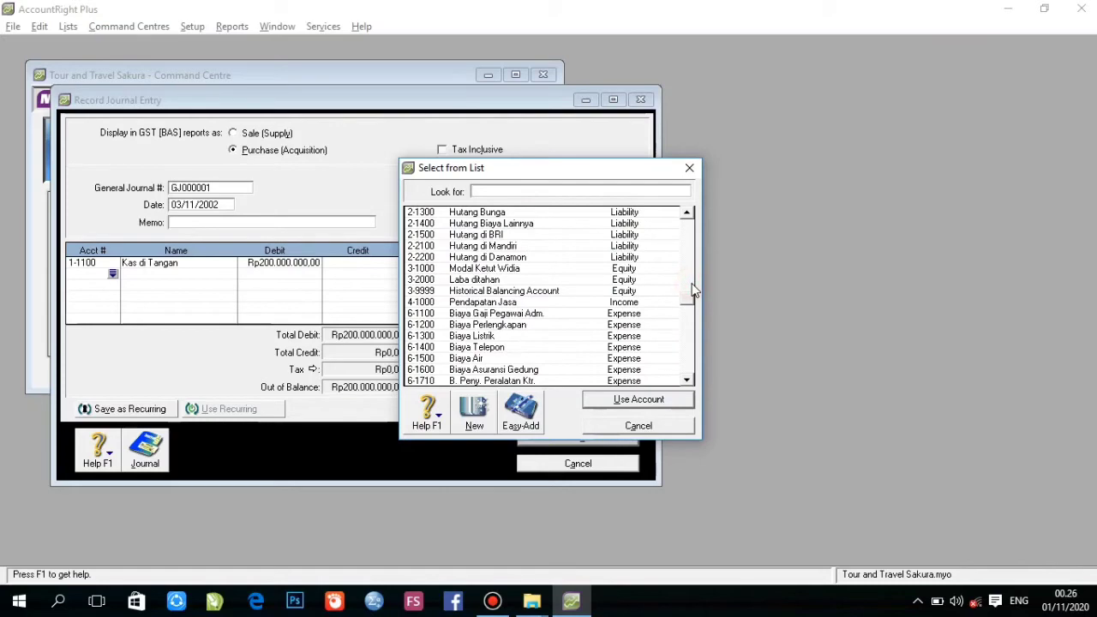
pyautogui.click(691, 283)
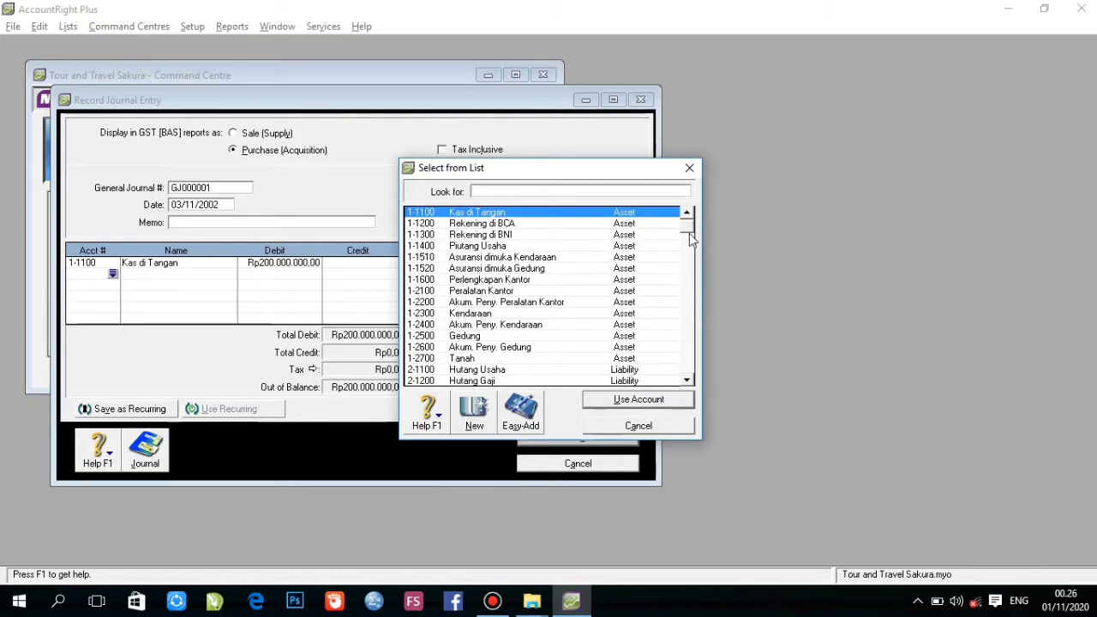
pyautogui.click(690, 323)
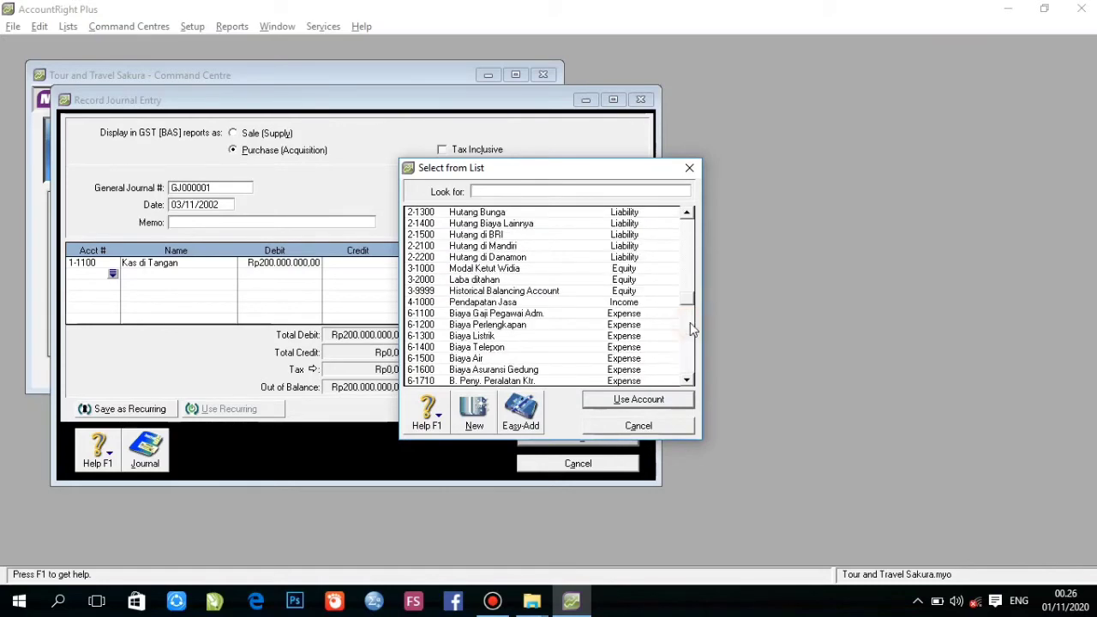
pyautogui.doubleClick(513, 269)
pyautogui.click(344, 275)
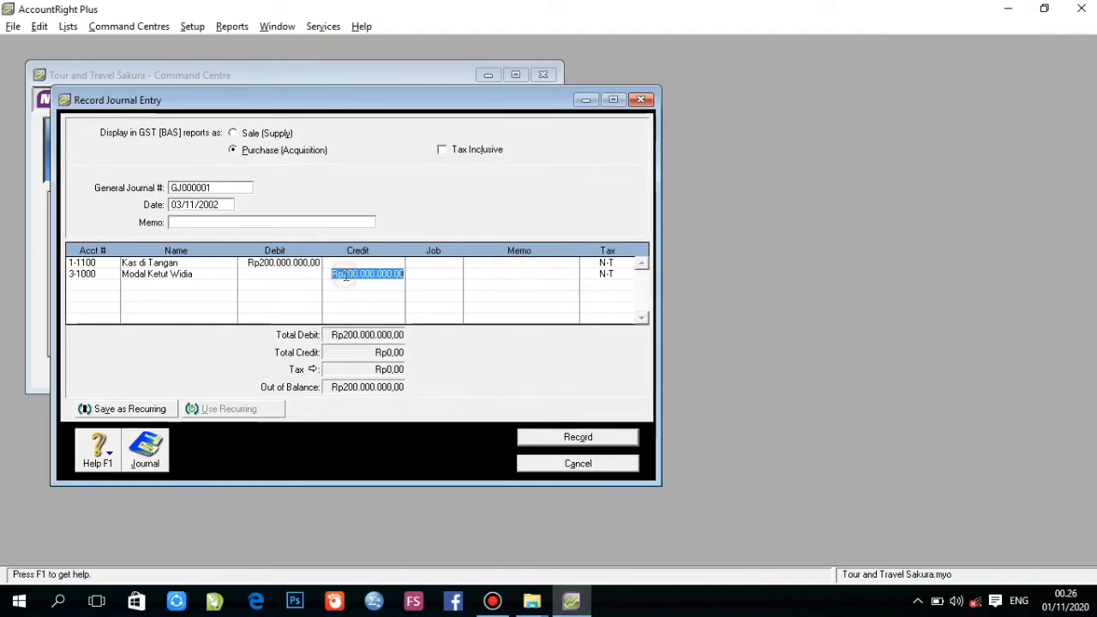
pyautogui.click(556, 438)
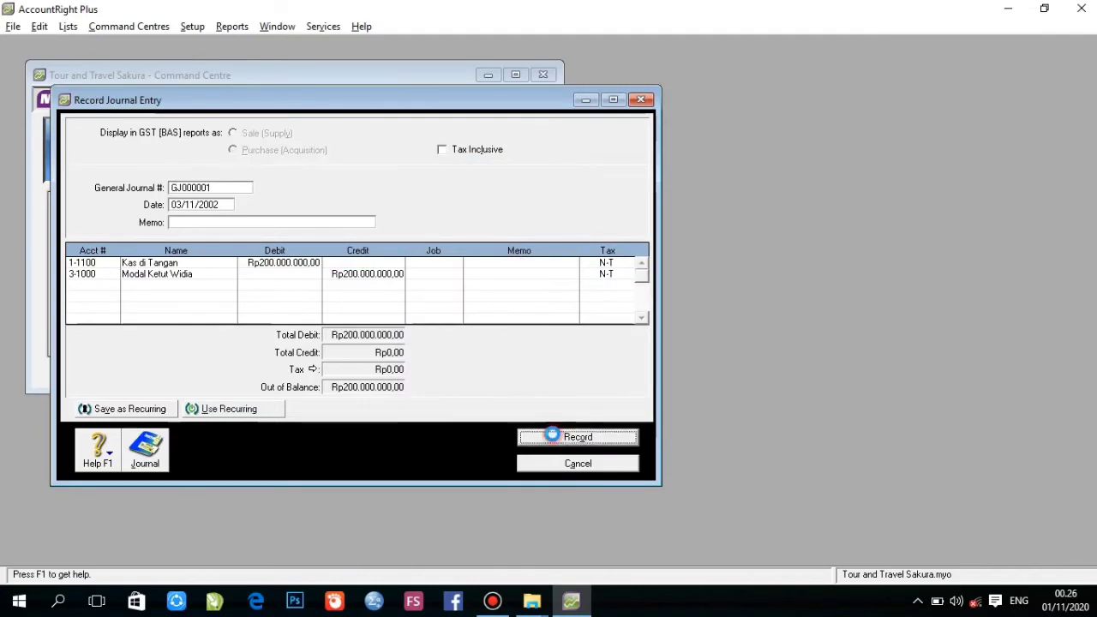
# Change the journal date to 05/11/2002
pyautogui.click(182, 209)
pyautogui.press('BackSpace')
pyautogui.write('5')
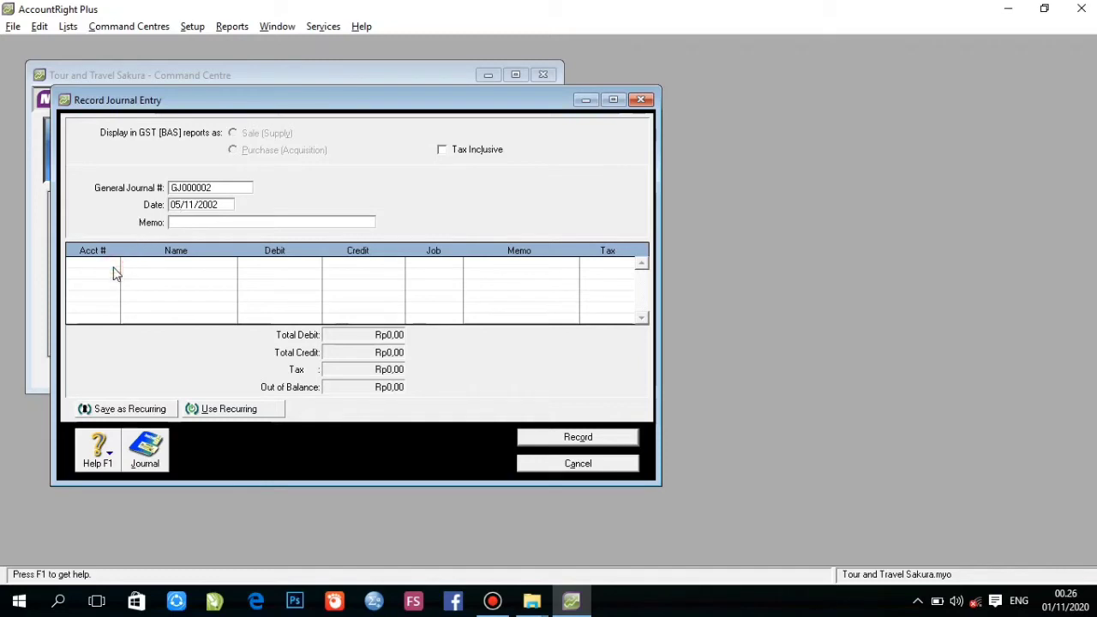
pyautogui.click(220, 205)
pyautogui.press('Tab')
# Debit 1-2700 Tanah Rp100.000.000 and 1-2500 Gedung Rp50.000.000
pyautogui.click(116, 261)
pyautogui.click(114, 263)
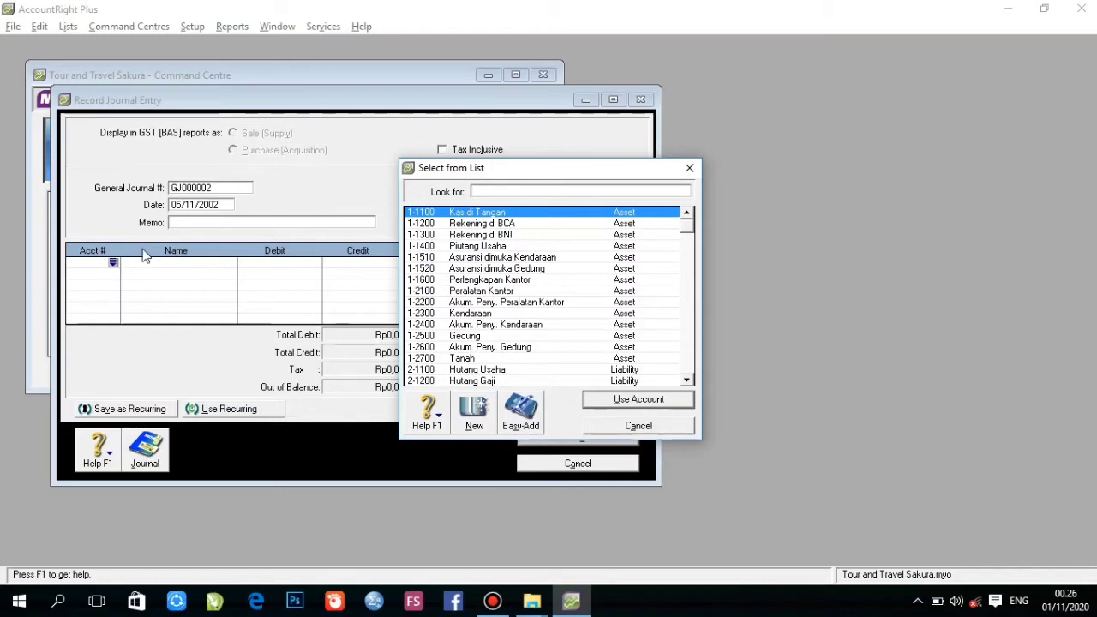
pyautogui.write('1-2700')
pyautogui.press('Return')
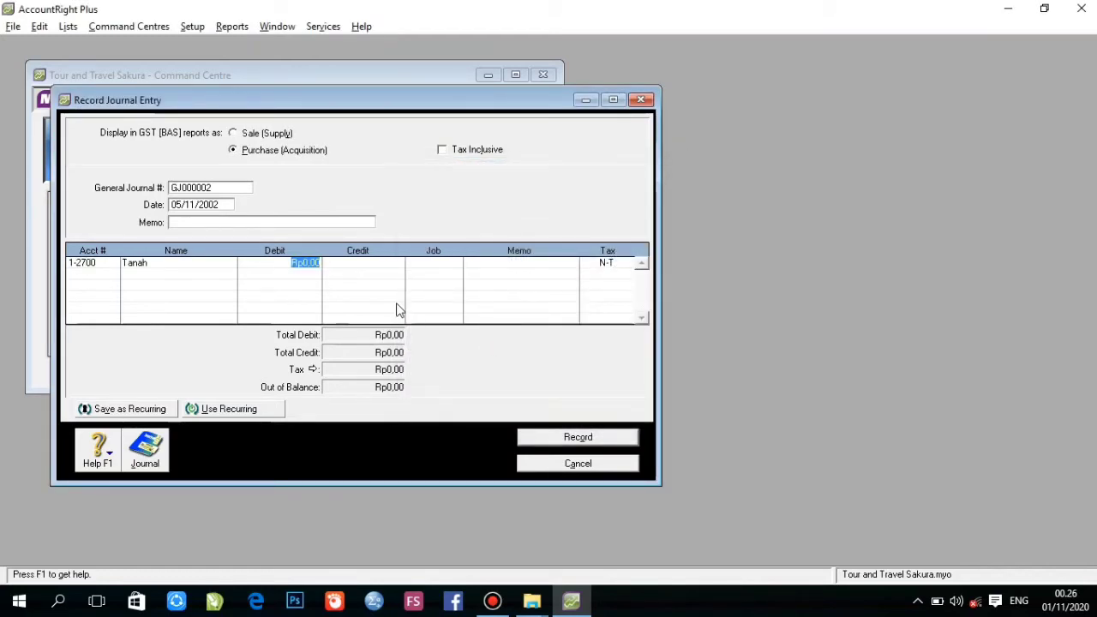
pyautogui.write('100000000')
pyautogui.click(100, 276)
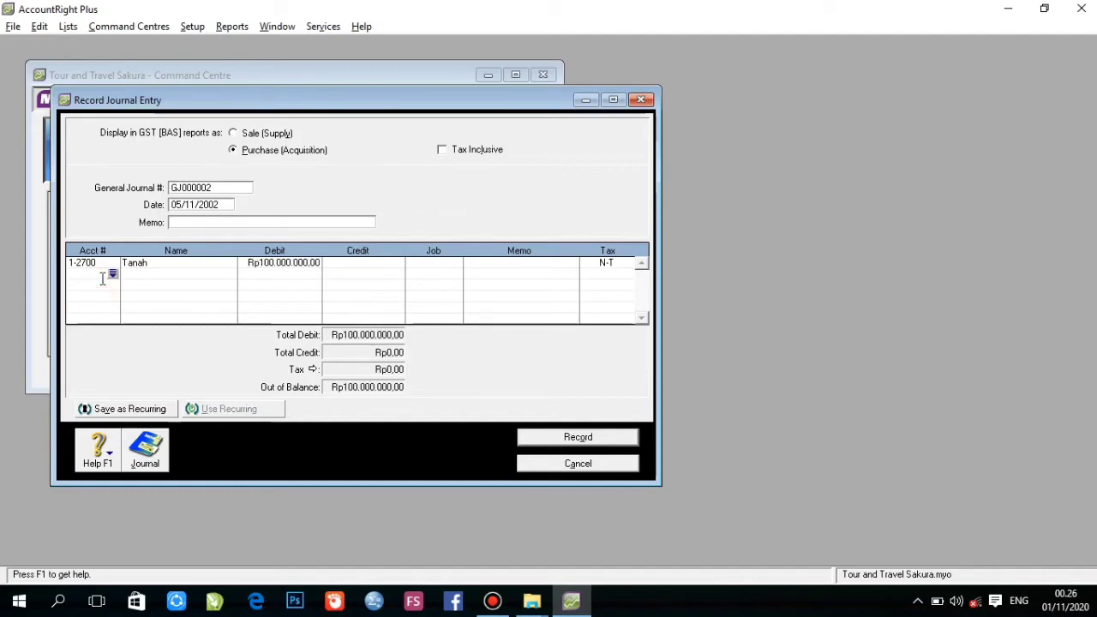
pyautogui.click(114, 275)
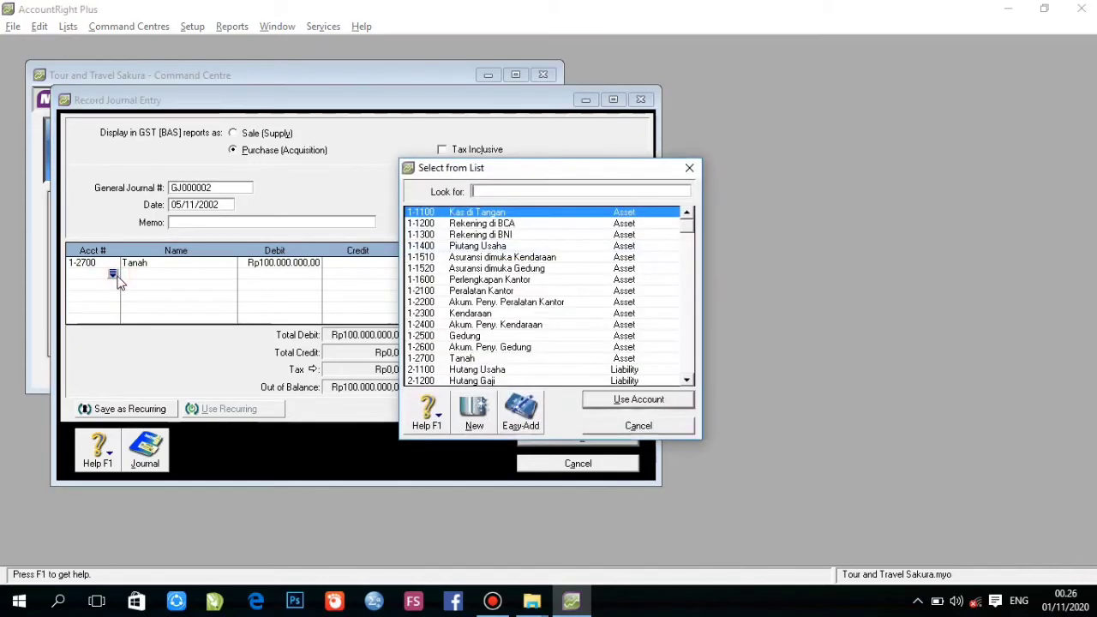
pyautogui.doubleClick(482, 336)
pyautogui.write('5')
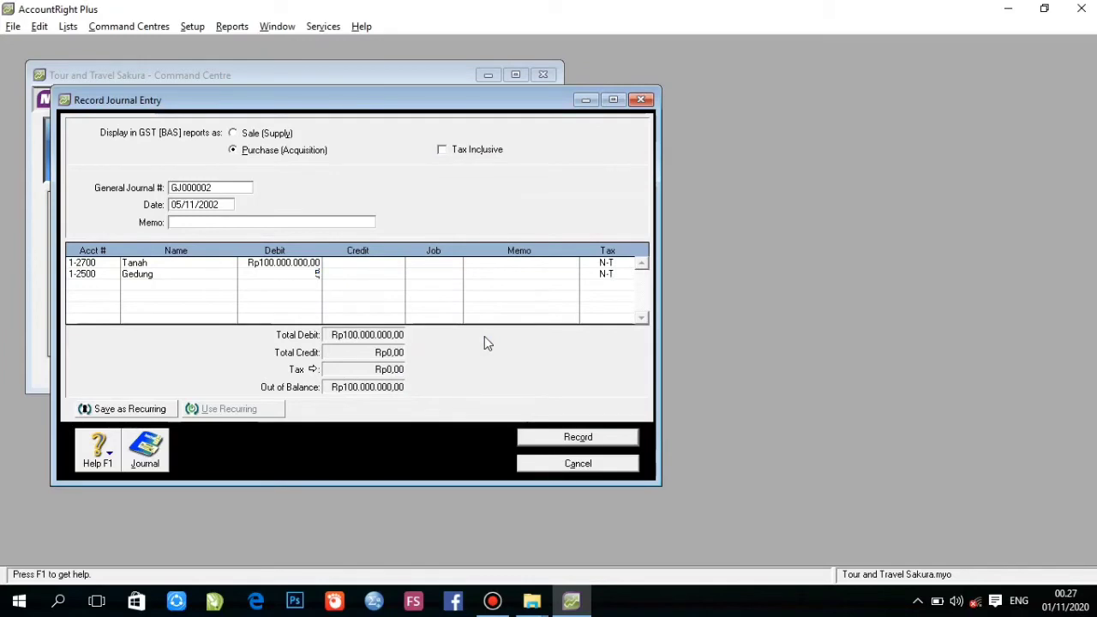
pyautogui.write('0000000')
pyautogui.click(118, 285)
# Credit Kas di Tangan the balancing Rp150.000.000 and record GJ000002
pyautogui.click(113, 285)
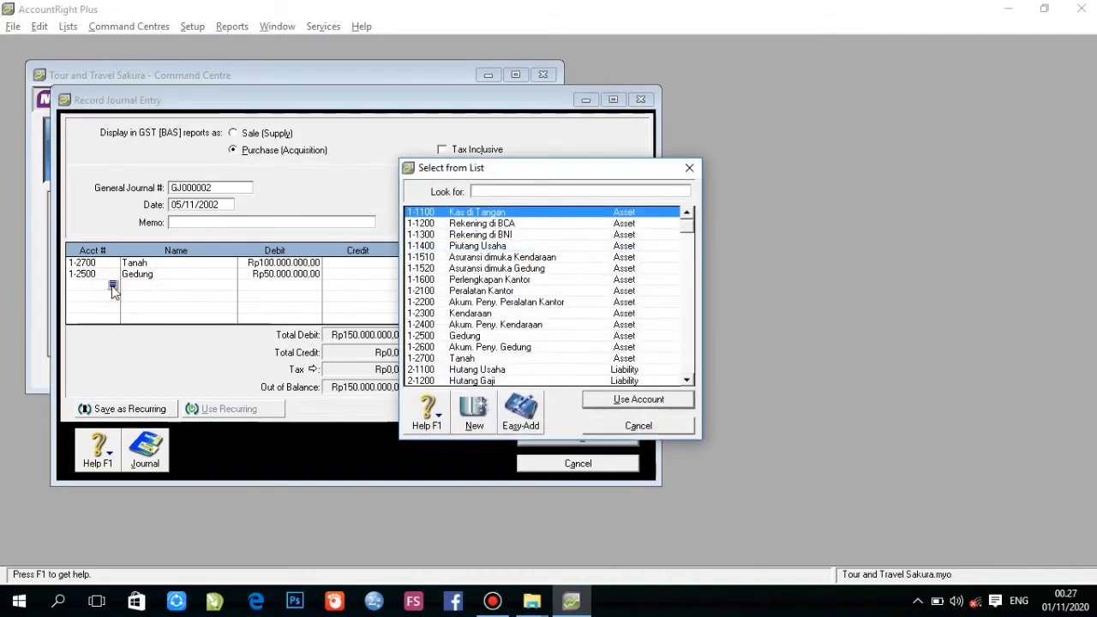
pyautogui.doubleClick(495, 220)
pyautogui.press('Tab')
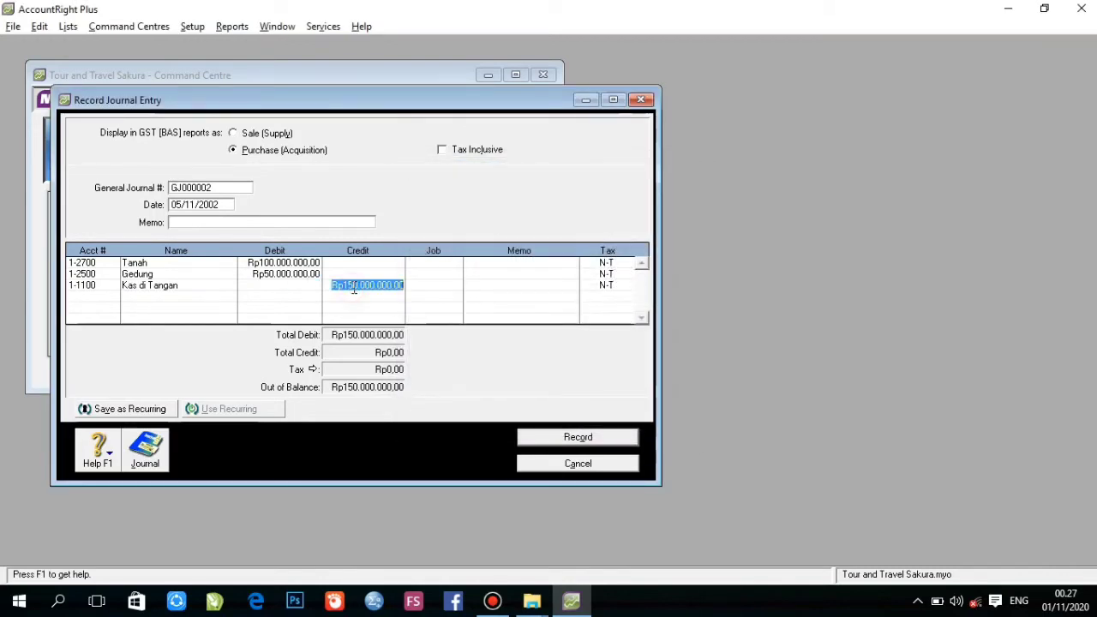
pyautogui.click(545, 439)
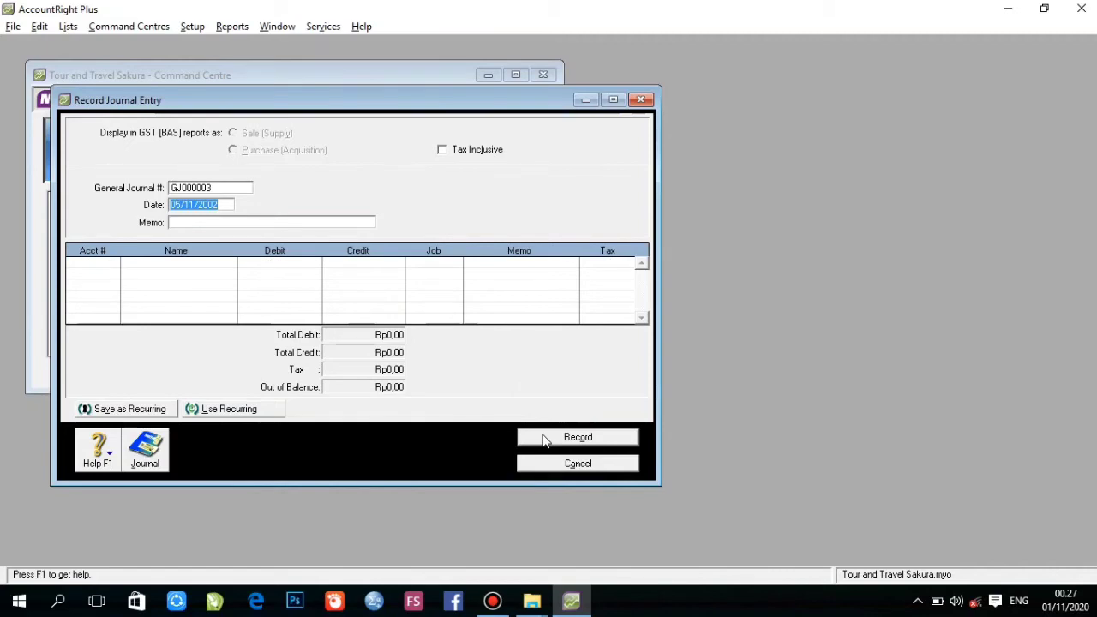
# Date the entry 06/11/2002 and debit 6-2300 Biaya Promosi Rp1.000.000
pyautogui.click(176, 206)
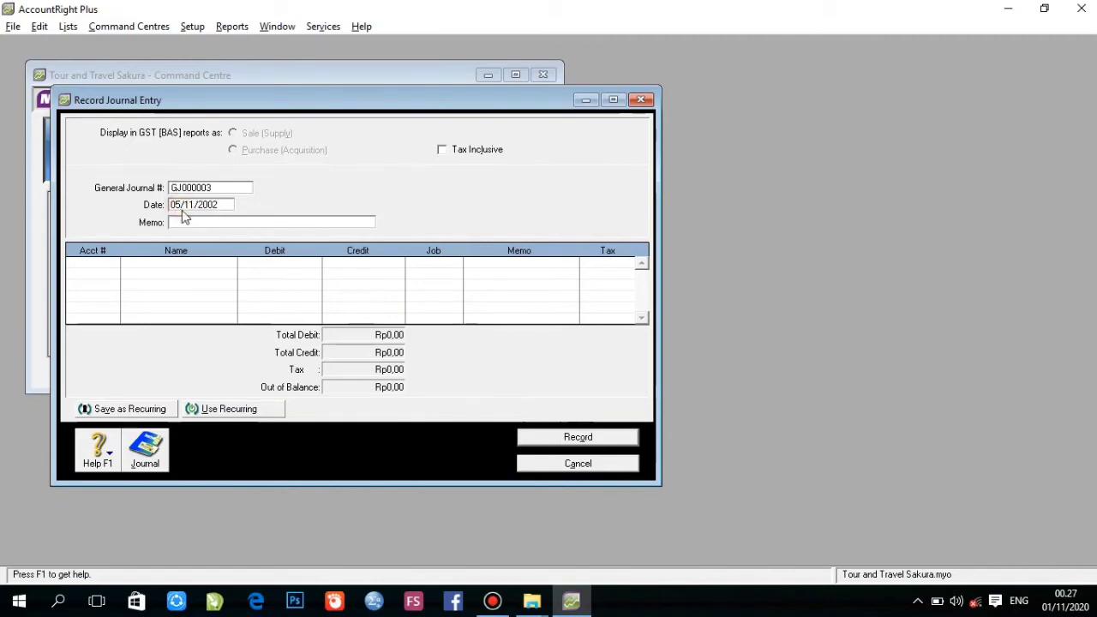
pyautogui.press('BackSpace')
pyautogui.write('6')
pyautogui.press('Tab')
pyautogui.press('Tab')
pyautogui.click(113, 263)
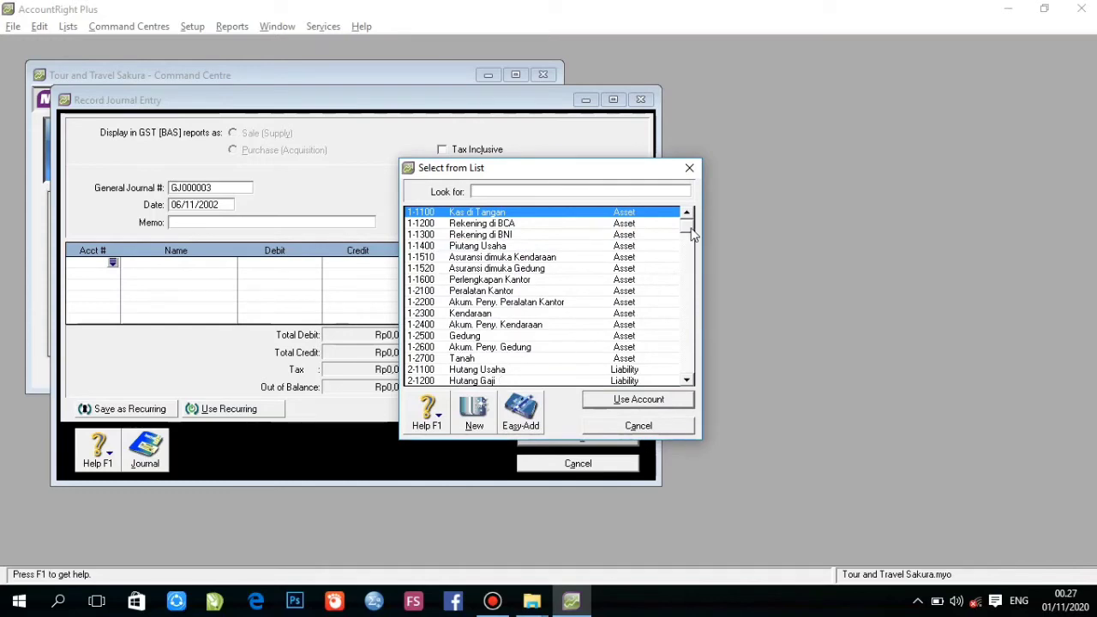
pyautogui.moveTo(693, 233); pyautogui.dragTo(690, 246)
pyautogui.click(688, 299)
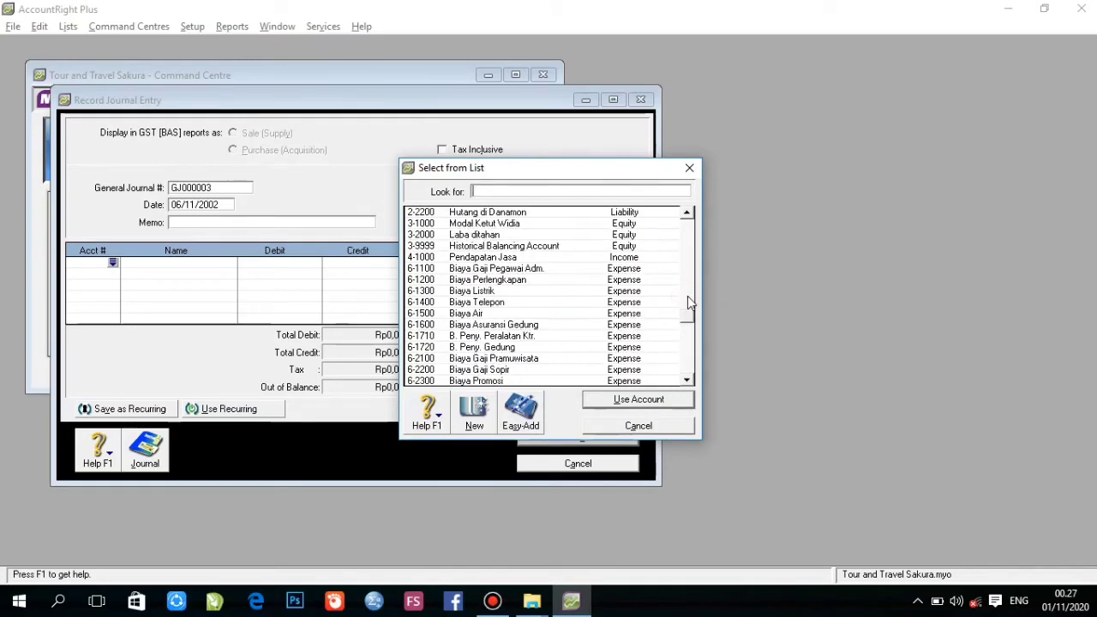
pyautogui.doubleClick(515, 381)
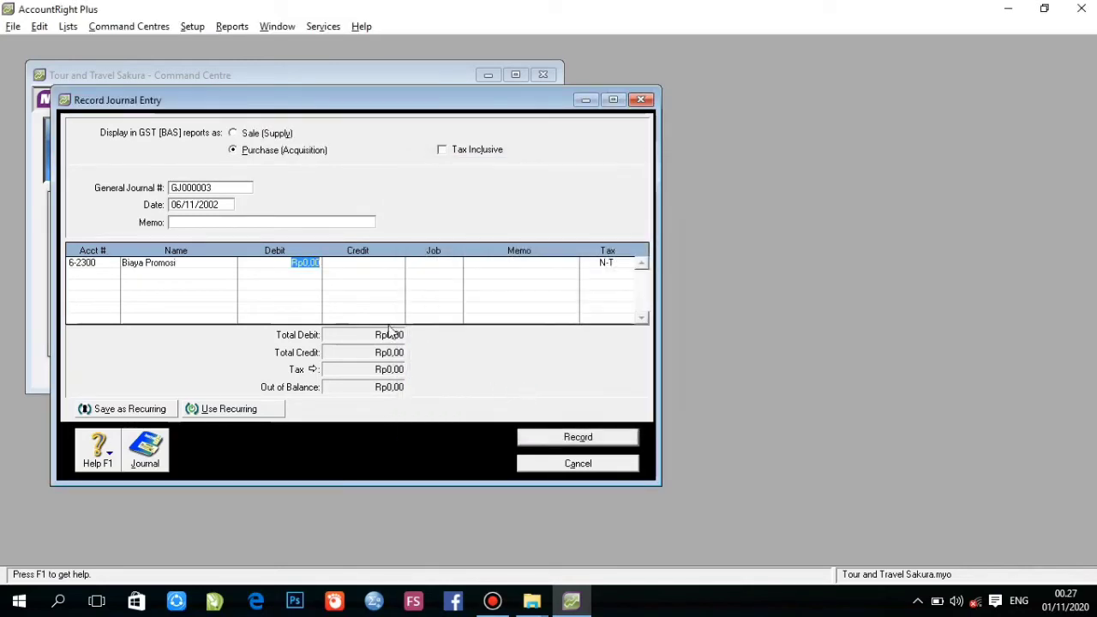
pyautogui.write('1.000.00')
pyautogui.write('0')
pyautogui.press('Return')
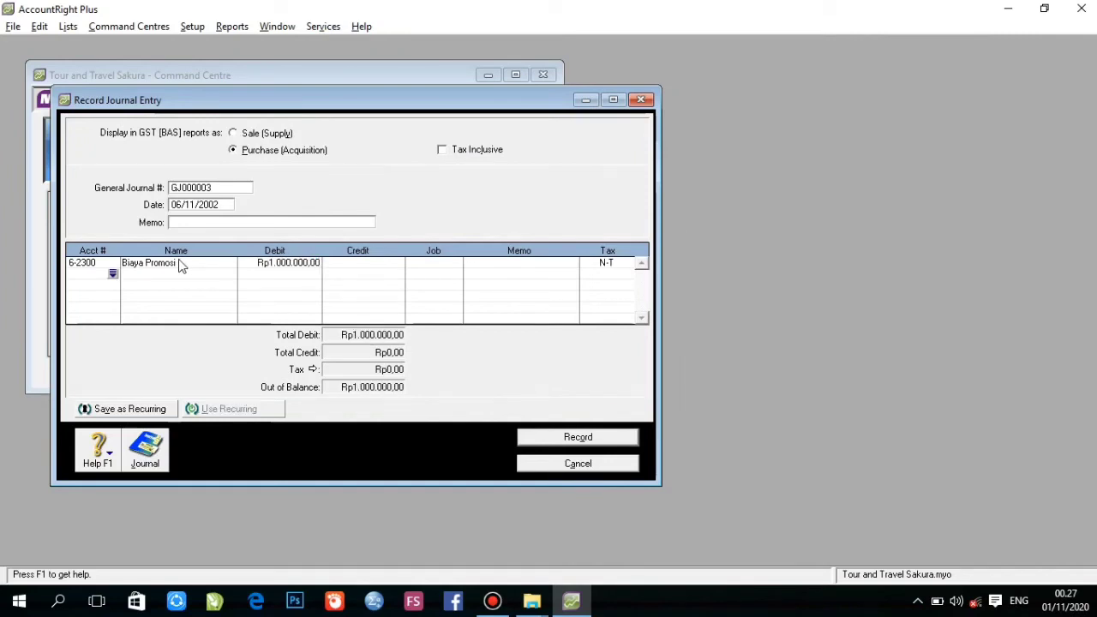
# Credit Kas di Tangan the balancing Rp1.000.000 and record GJ000003
pyautogui.click(112, 274)
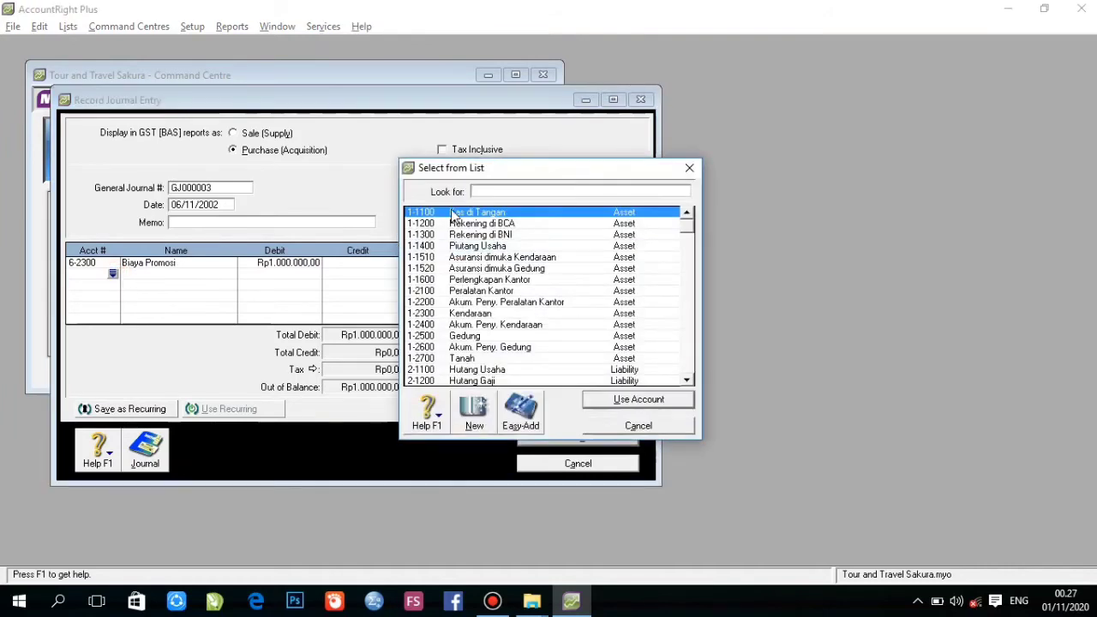
pyautogui.doubleClick(454, 212)
pyautogui.click(384, 273)
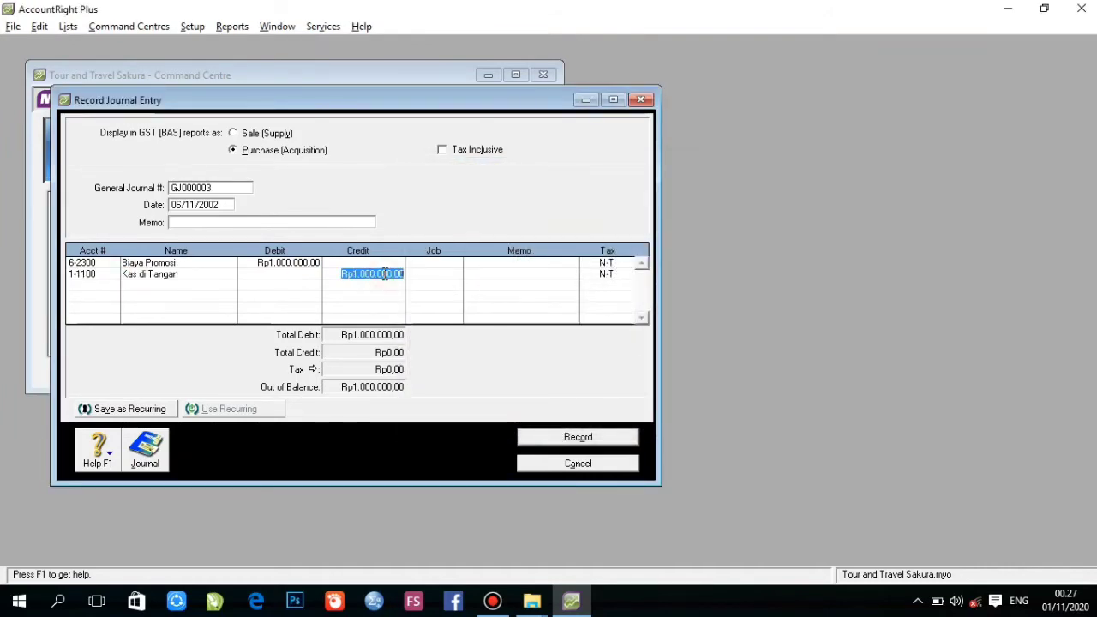
pyautogui.click(550, 439)
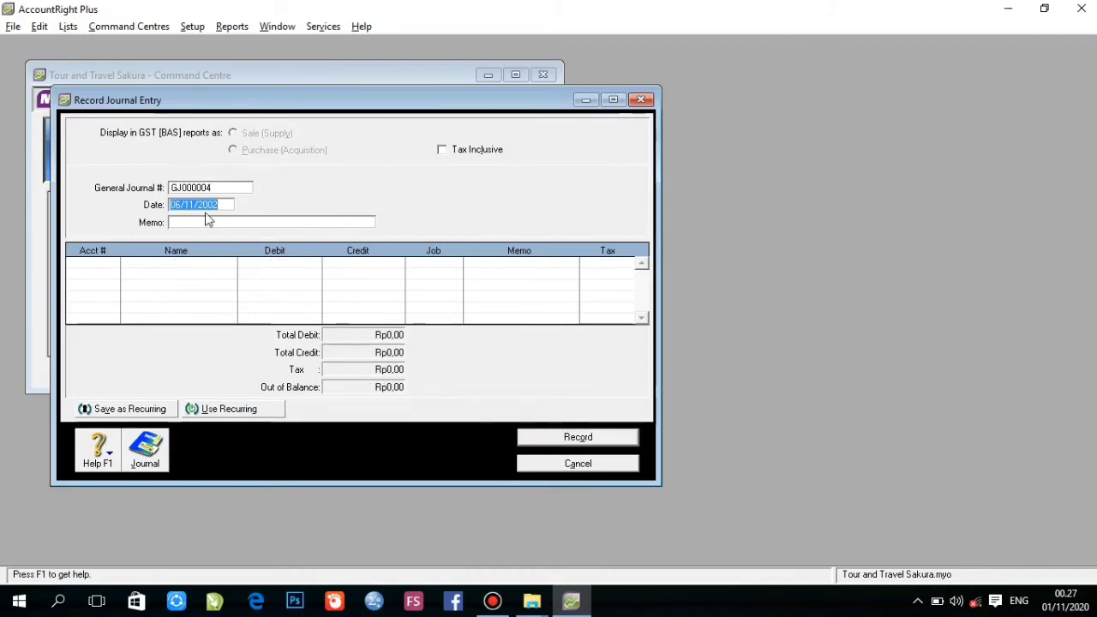
# Date the entry 07/11/2002, debit Asuransi dimuka Gedung, credit Kas di Tangan Rp2.400.000, and record
pyautogui.click(177, 204)
pyautogui.press('BackSpace')
pyautogui.write('7')
pyautogui.press('Tab')
pyautogui.press('Tab')
pyautogui.click(114, 266)
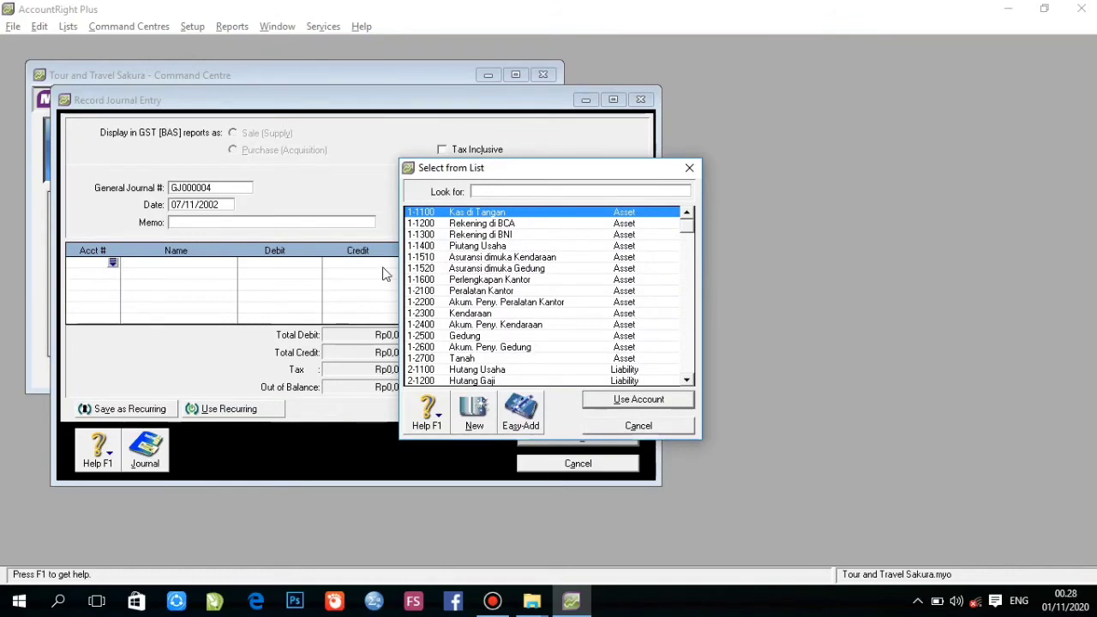
pyautogui.doubleClick(490, 269)
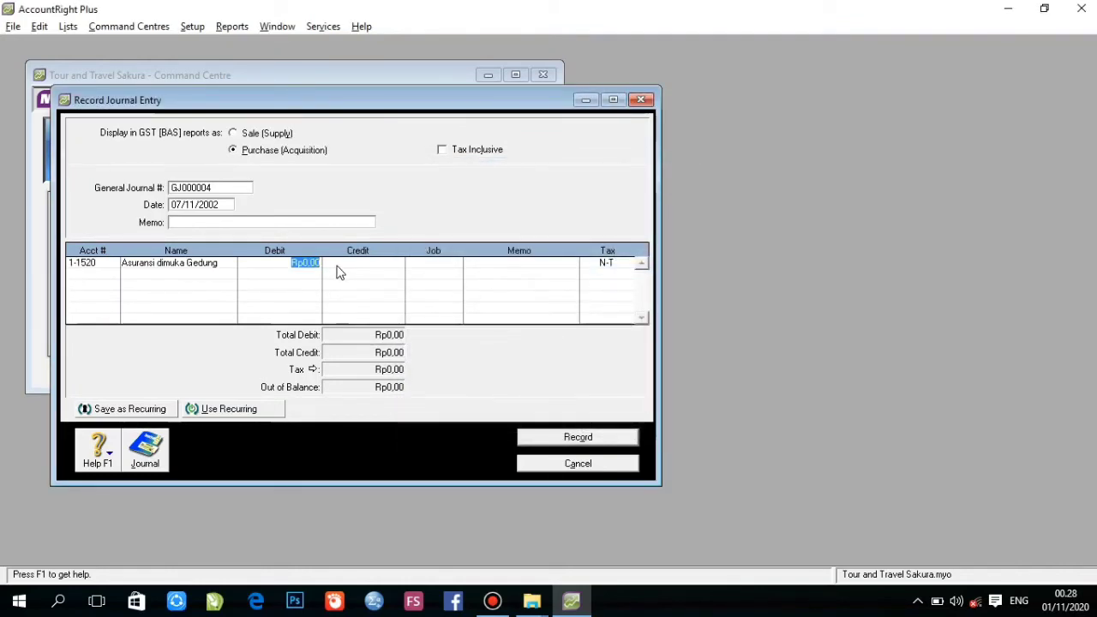
pyautogui.write('24000')
pyautogui.press('Return')
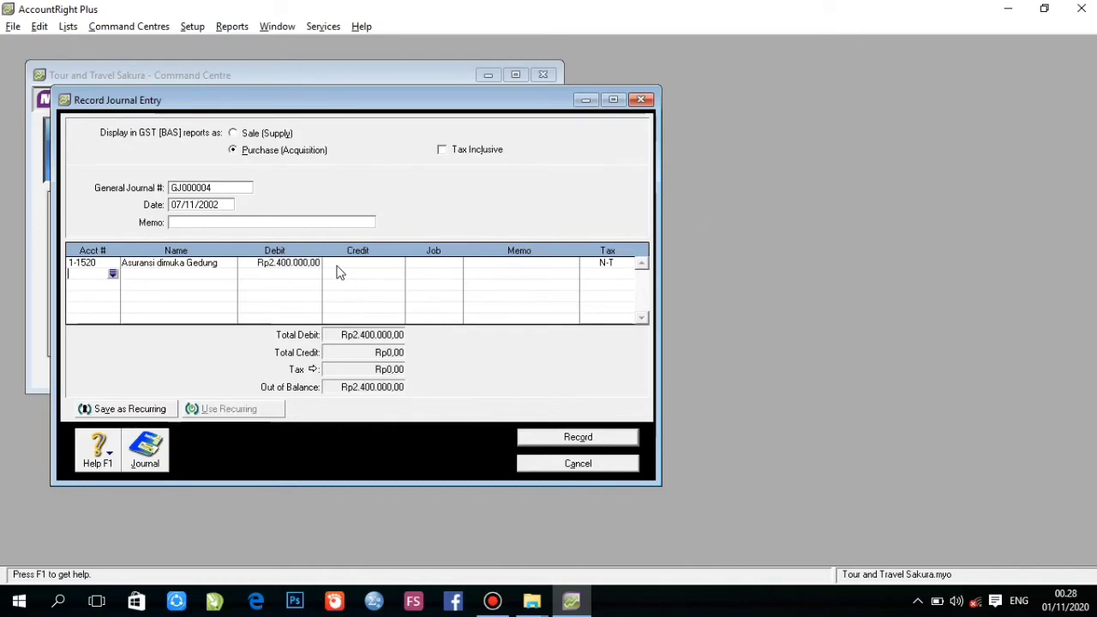
pyautogui.click(112, 273)
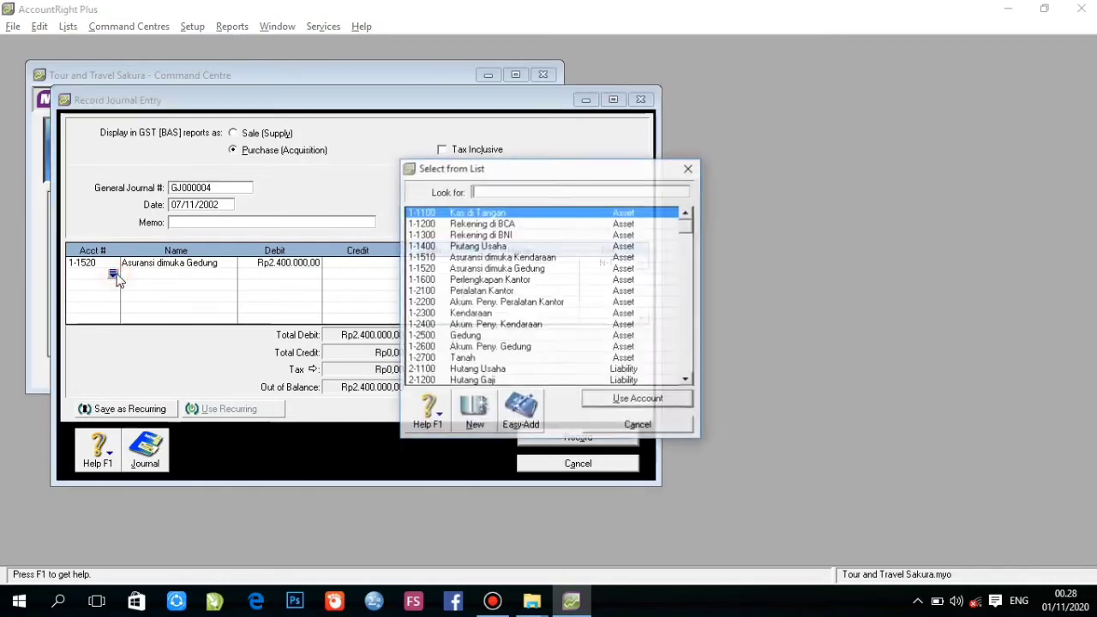
pyautogui.doubleClick(449, 216)
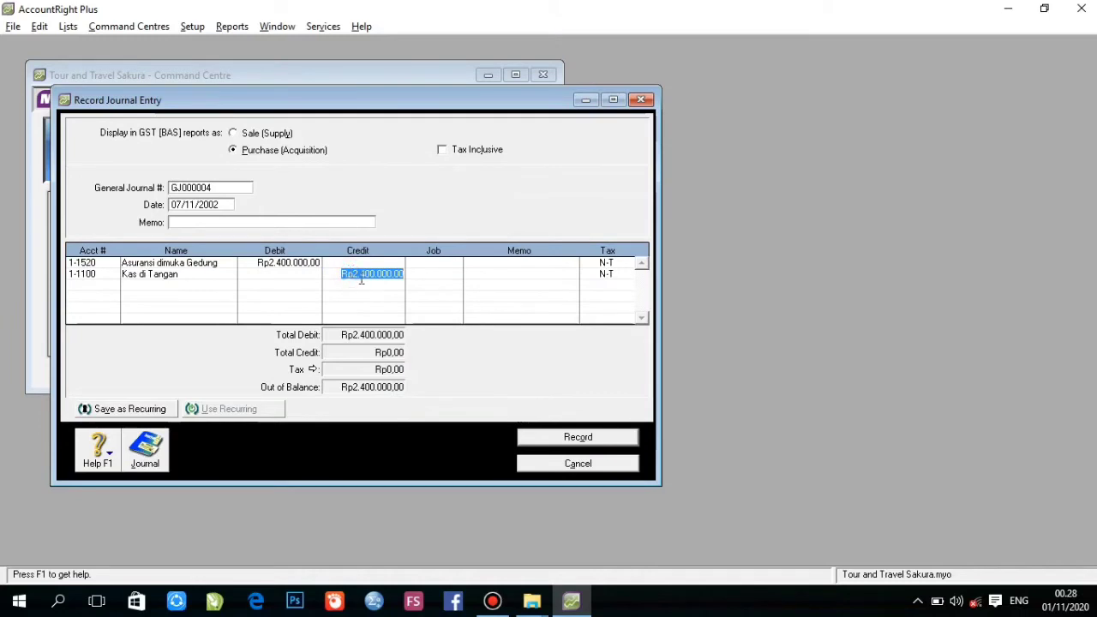
pyautogui.click(546, 439)
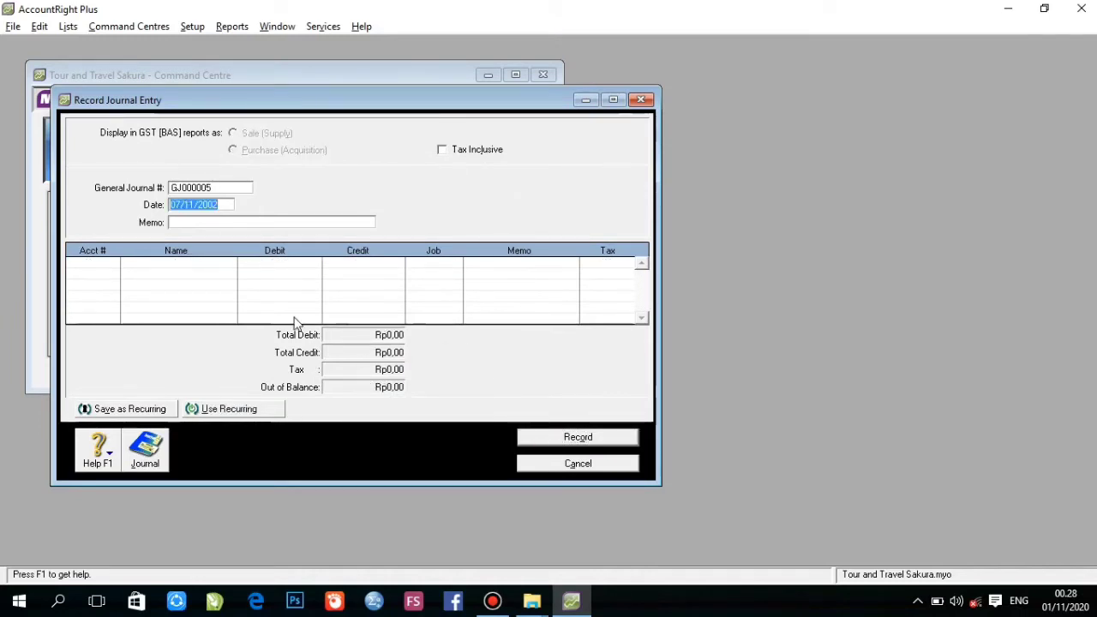
# Date the entry 10/11/2002 and debit Kas di Tangan Rp65.000.000
pyautogui.click(187, 204)
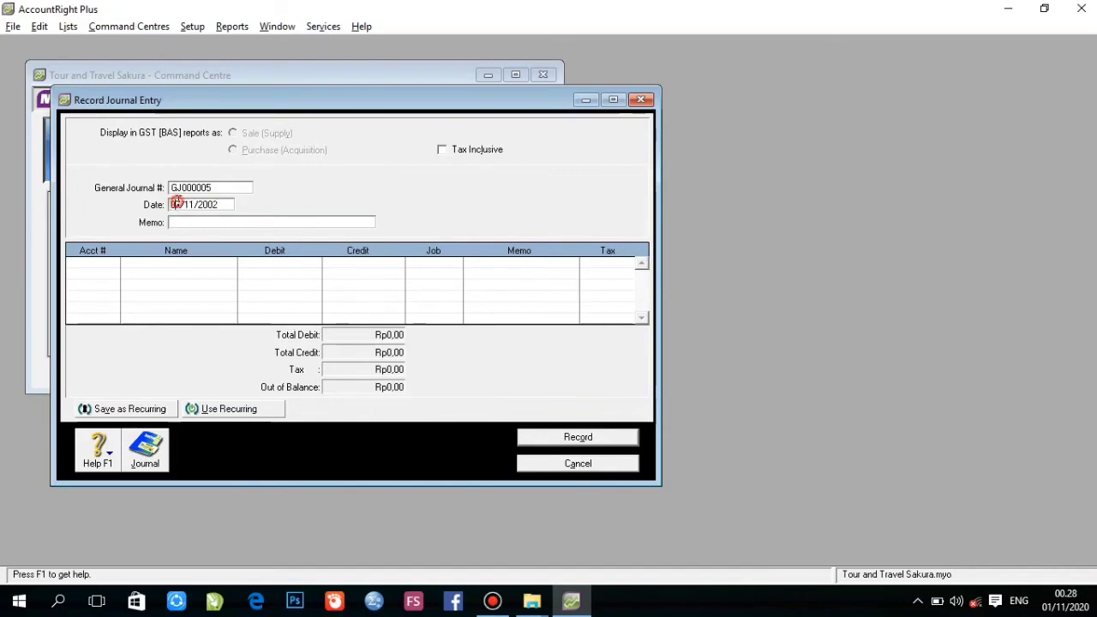
pyautogui.press('BackSpace')
pyautogui.press('BackSpace')
pyautogui.write('10')
pyautogui.press('Tab')
pyautogui.press('Tab')
pyautogui.click(114, 264)
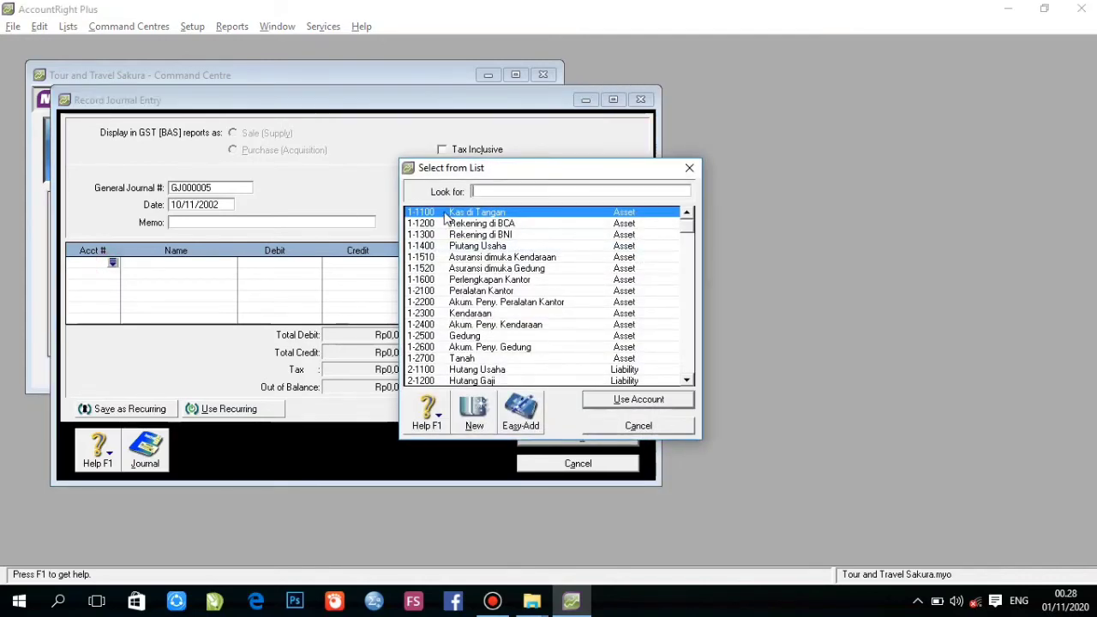
pyautogui.doubleClick(444, 214)
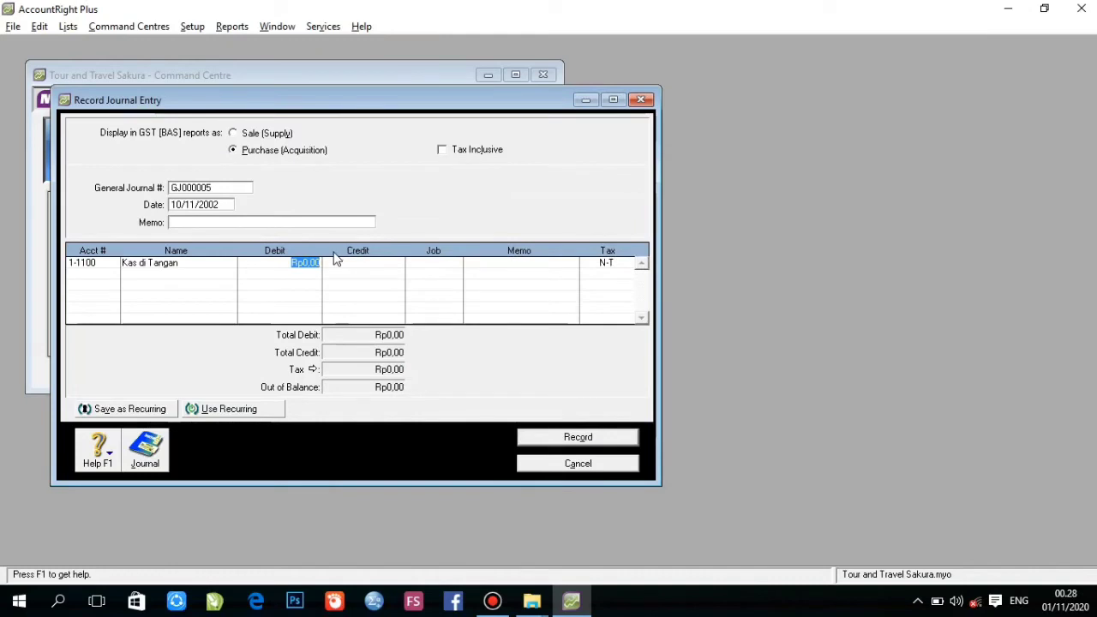
pyautogui.write('65.')
pyautogui.write('000.000')
pyautogui.press('Tab')
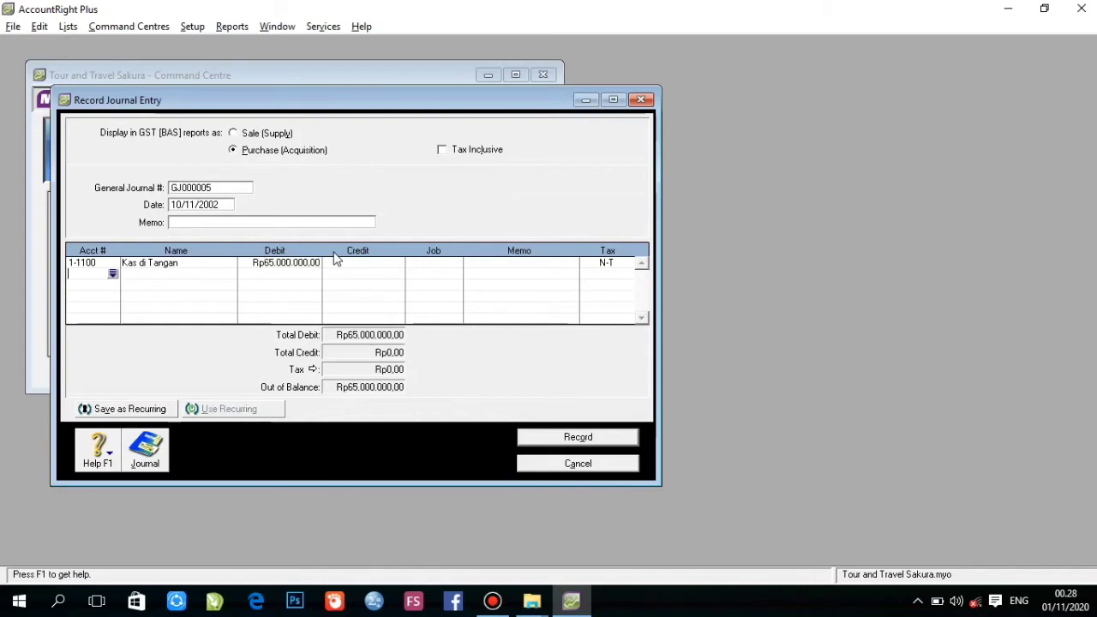
# Credit 2-2100 Hutang di Mandiri the balancing Rp65.000.000 and record GJ000005
pyautogui.click(113, 274)
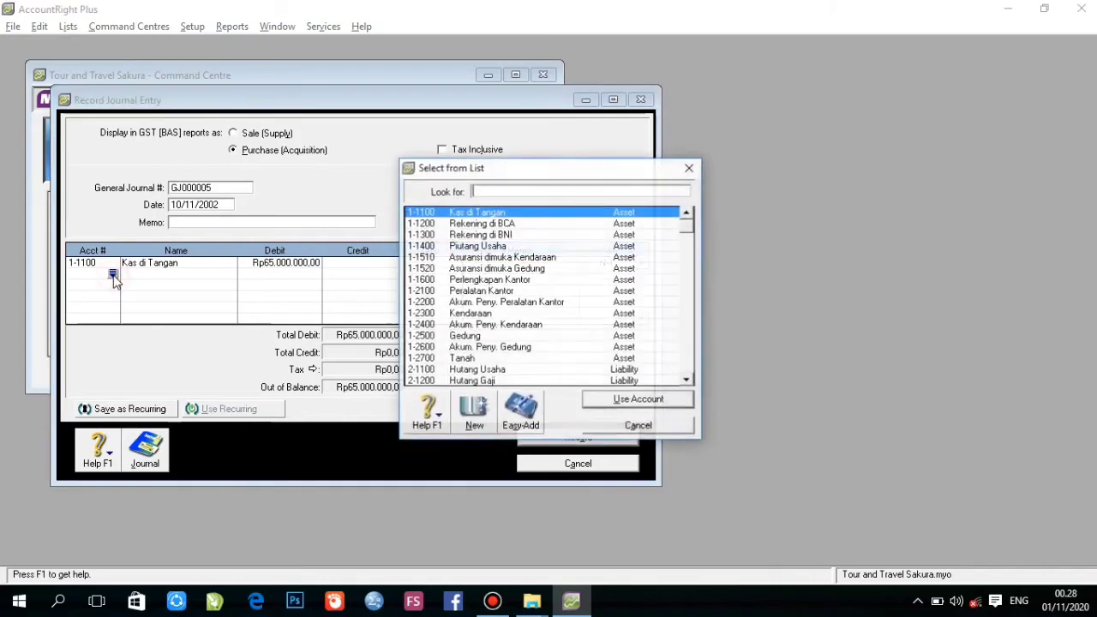
pyautogui.click(690, 297)
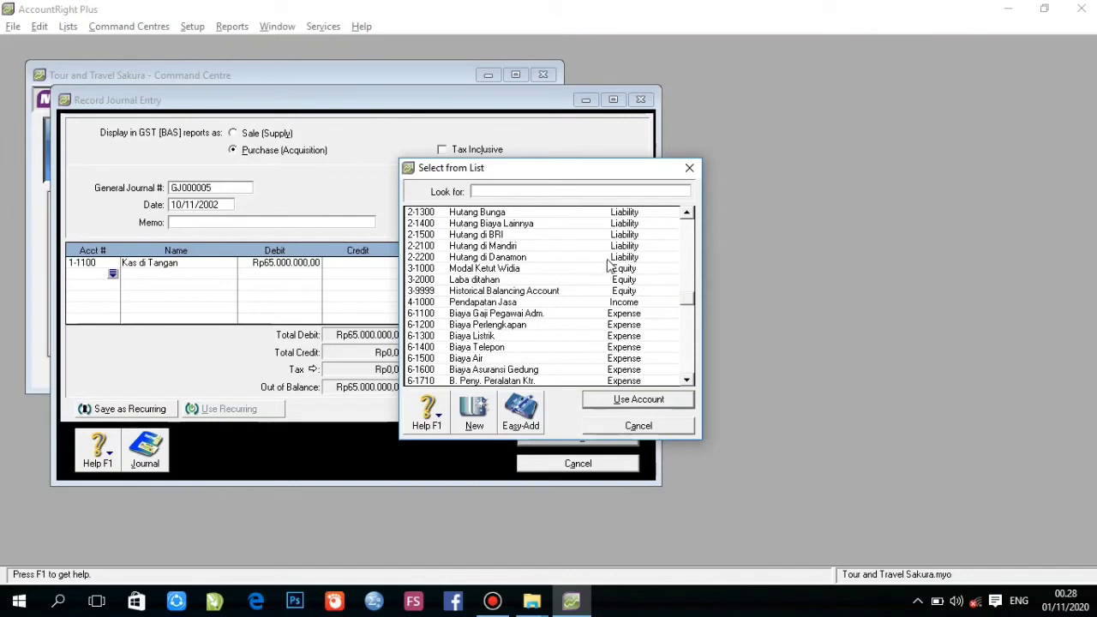
pyautogui.doubleClick(548, 247)
pyautogui.click(360, 272)
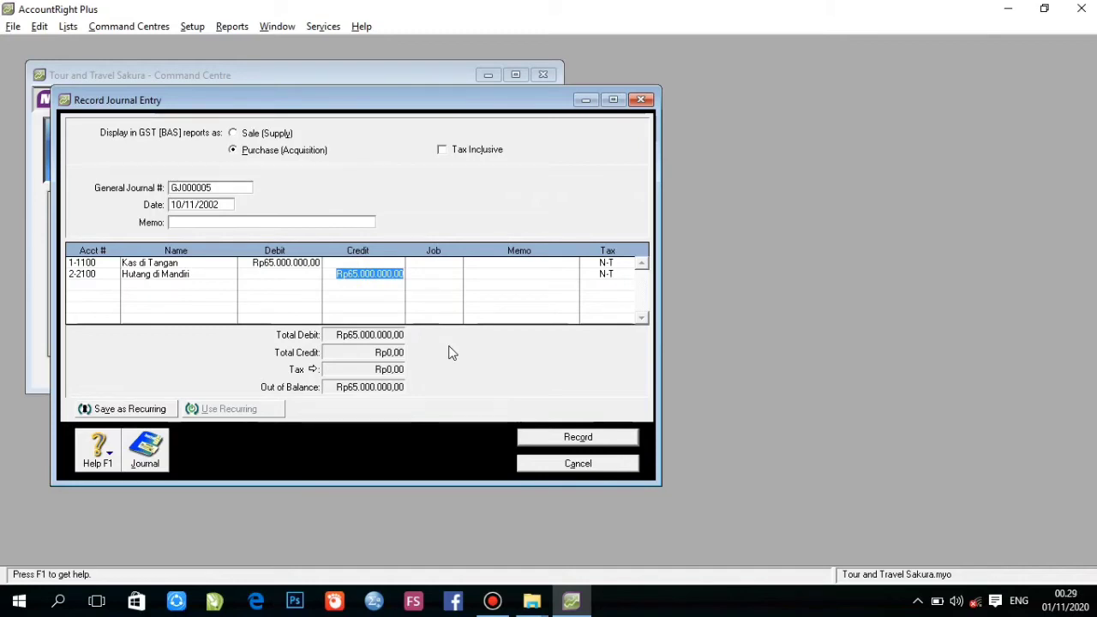
pyautogui.click(563, 440)
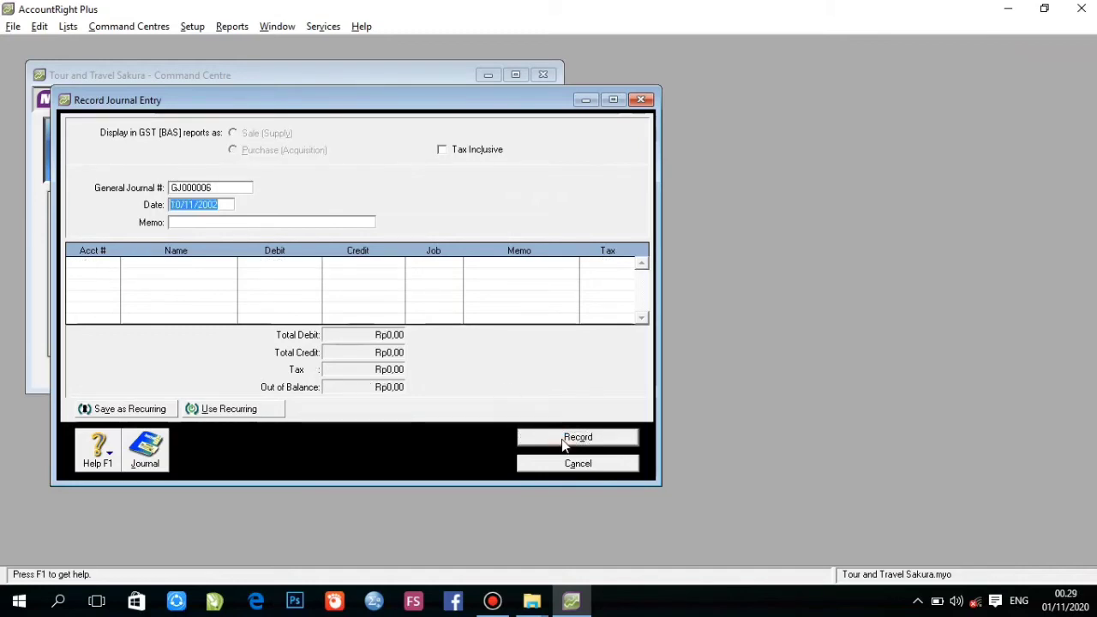
# Date the entry 11/11/2002 and debit 1-2300 Kendaraan Rp125.000.000
pyautogui.click(181, 200)
pyautogui.press('Delete')
pyautogui.write('1')
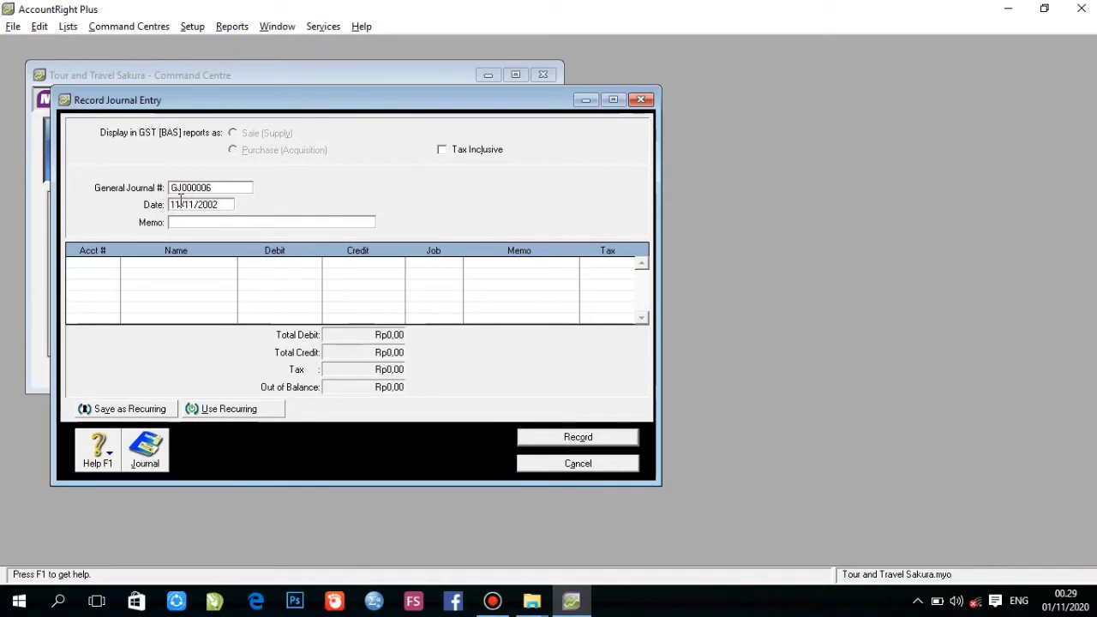
pyautogui.press('Tab')
pyautogui.press('Tab')
pyautogui.click(113, 262)
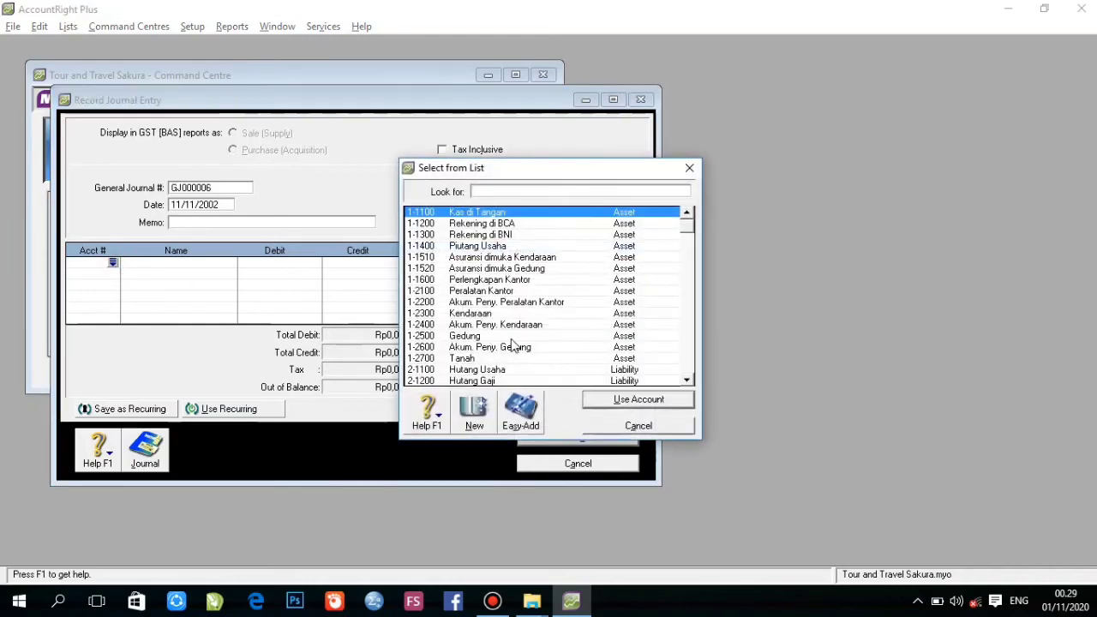
pyautogui.doubleClick(486, 315)
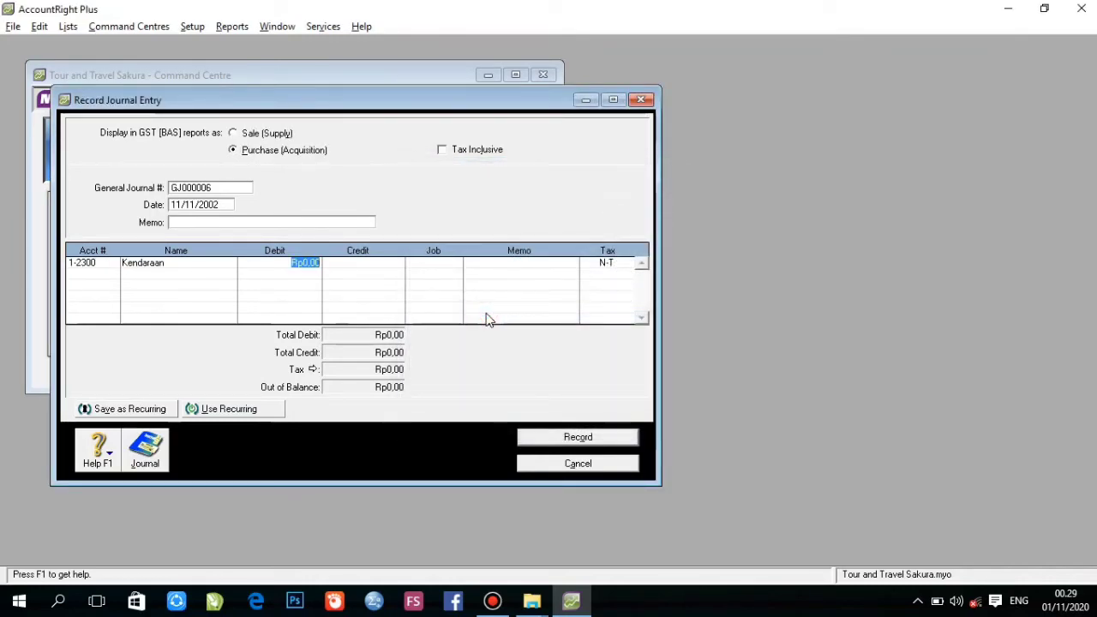
pyautogui.write('125000000')
pyautogui.press('Return')
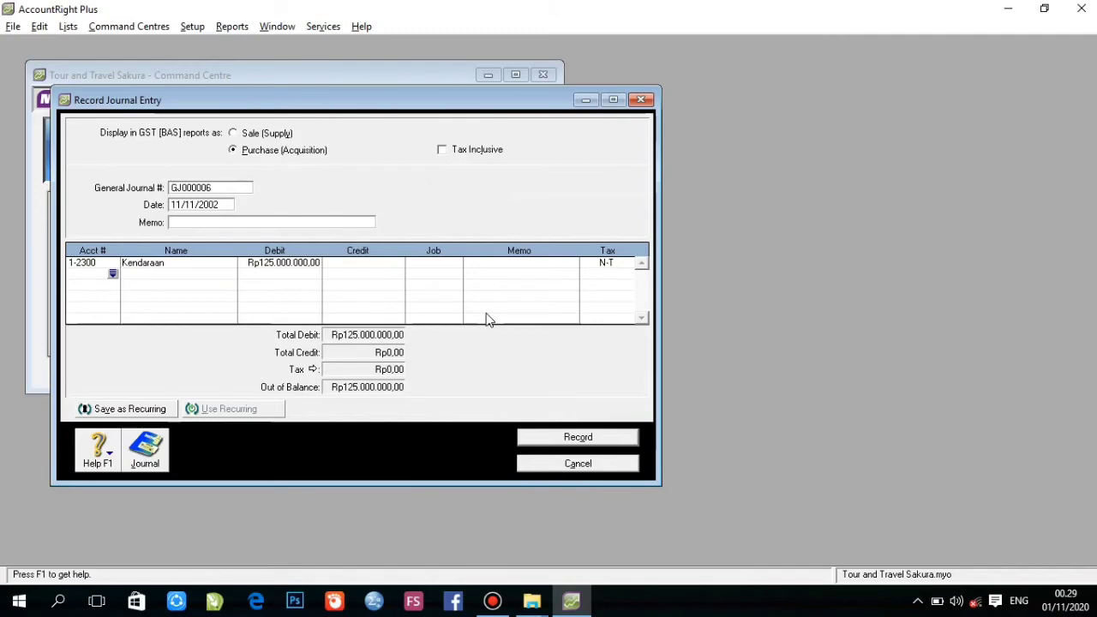
# Credit Kas di Tangan Rp75.000.000 on the second line
pyautogui.click(112, 275)
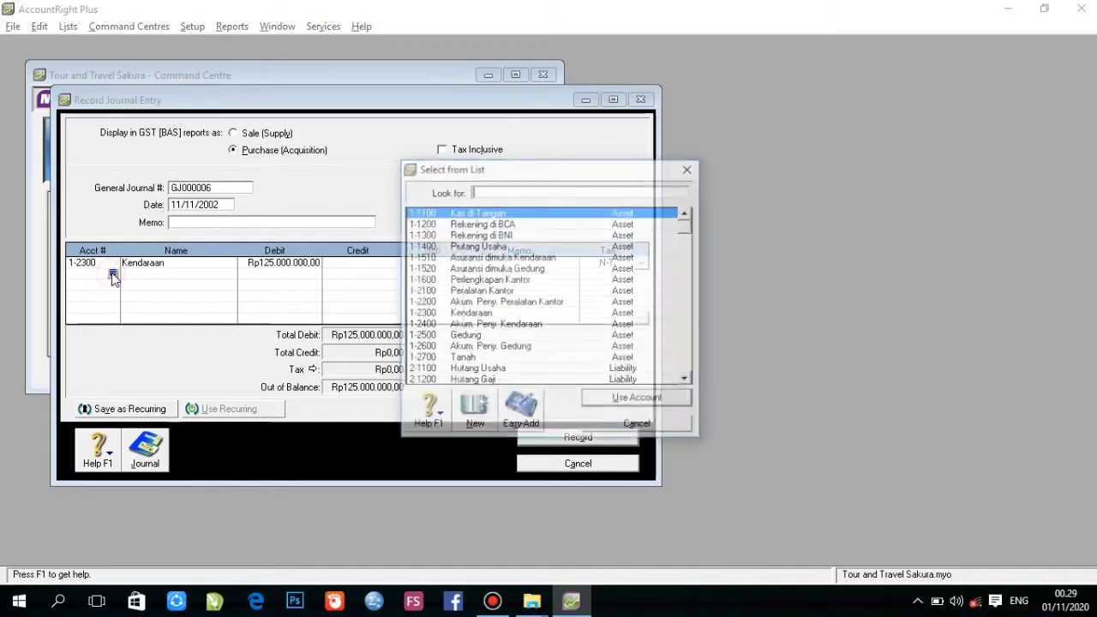
pyautogui.click(505, 213)
pyautogui.click(506, 214)
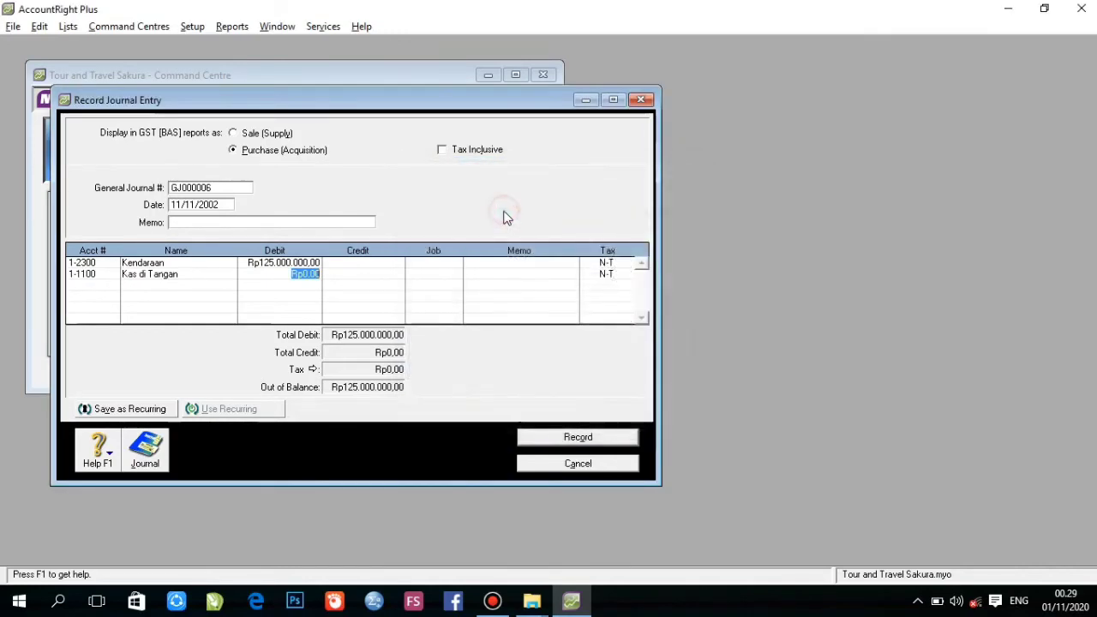
pyautogui.click(393, 276)
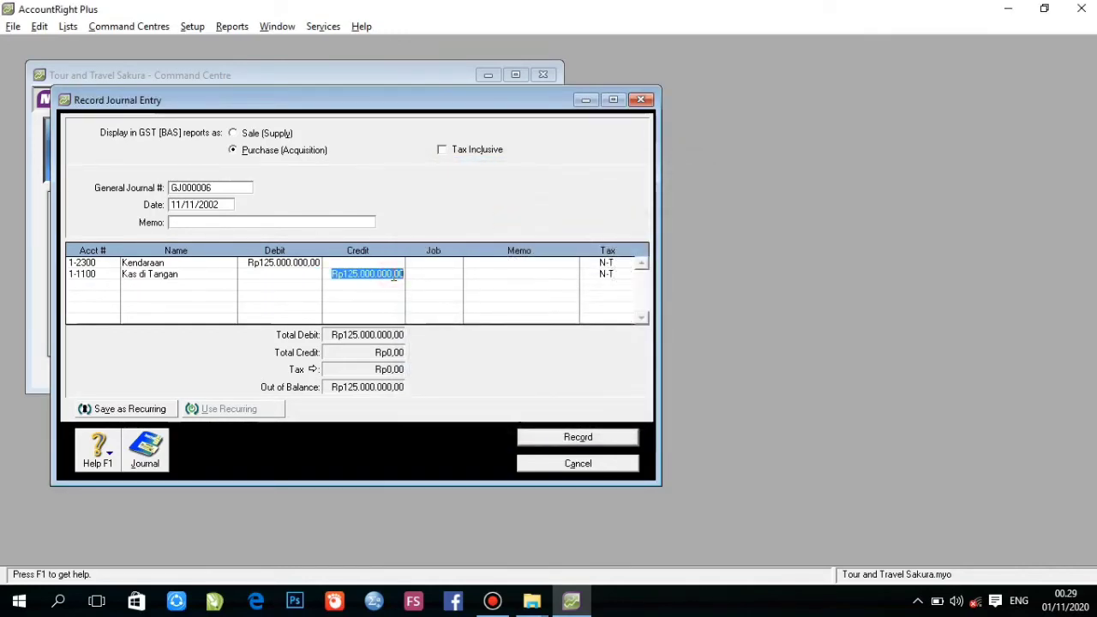
pyautogui.press('BackSpace')
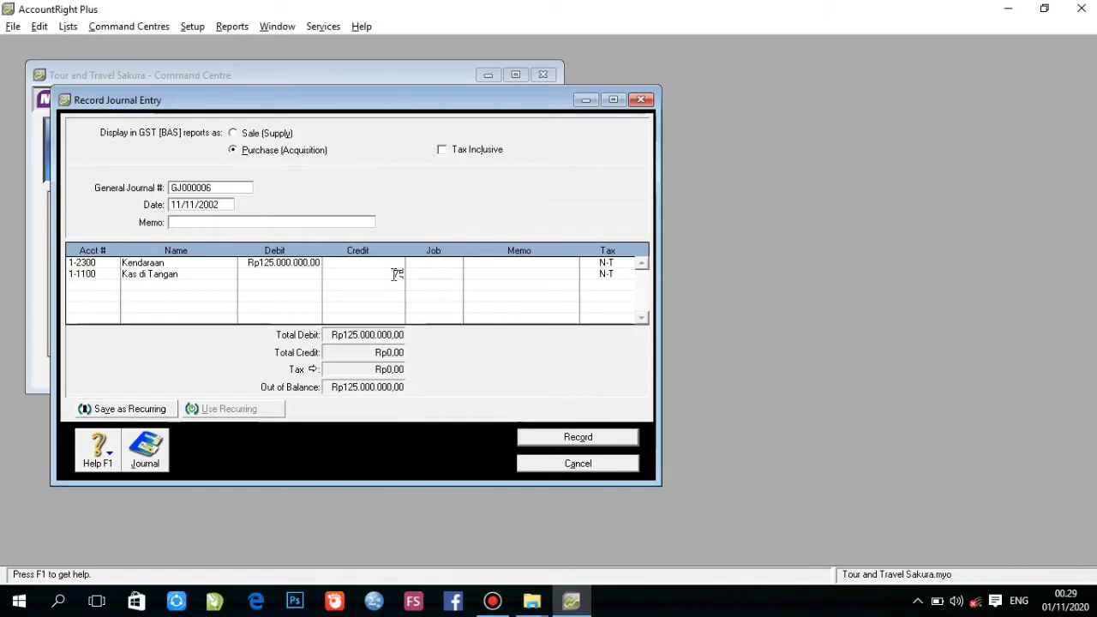
pyautogui.write('75000000')
pyautogui.click(118, 290)
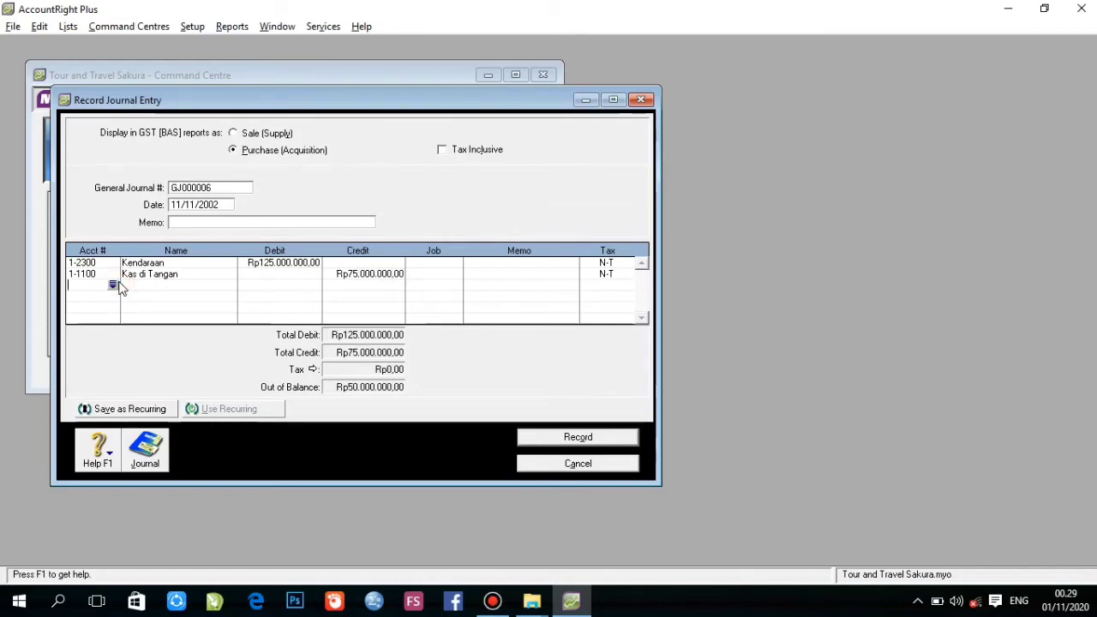
# Credit Hutang Usaha Rp50.000.000, accepting the linked-account prompt, and record GJ000006
pyautogui.click(114, 287)
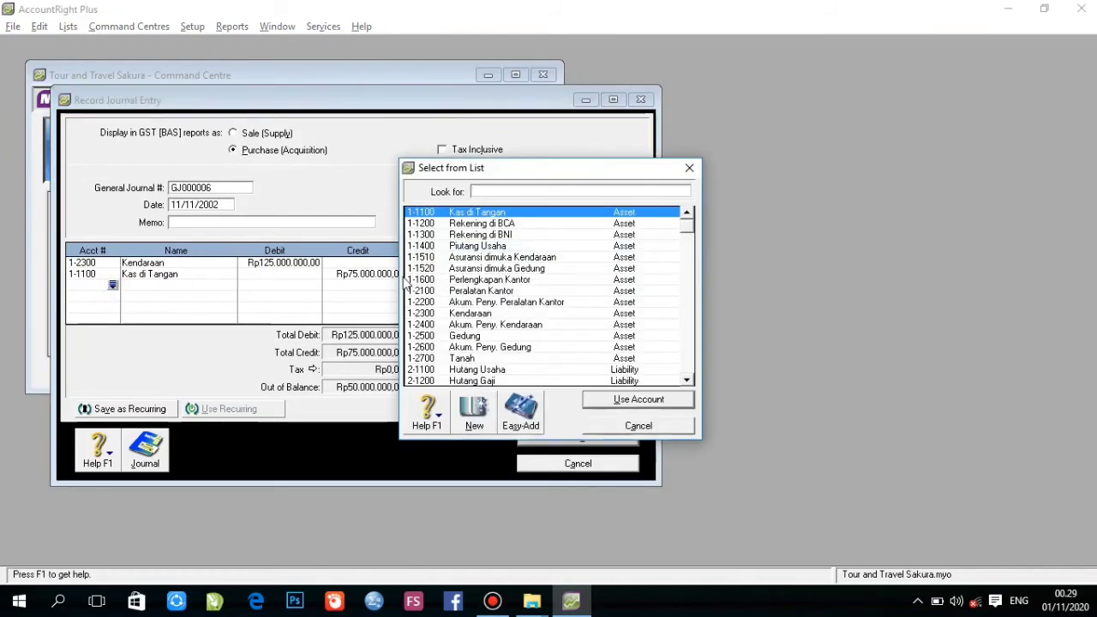
pyautogui.doubleClick(570, 375)
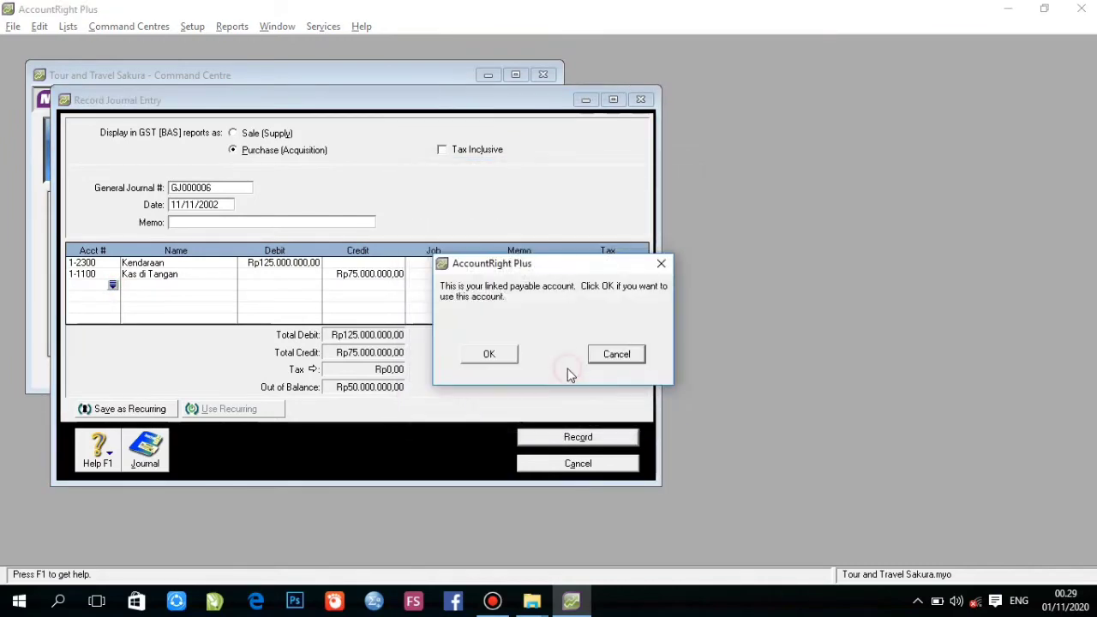
pyautogui.click(504, 359)
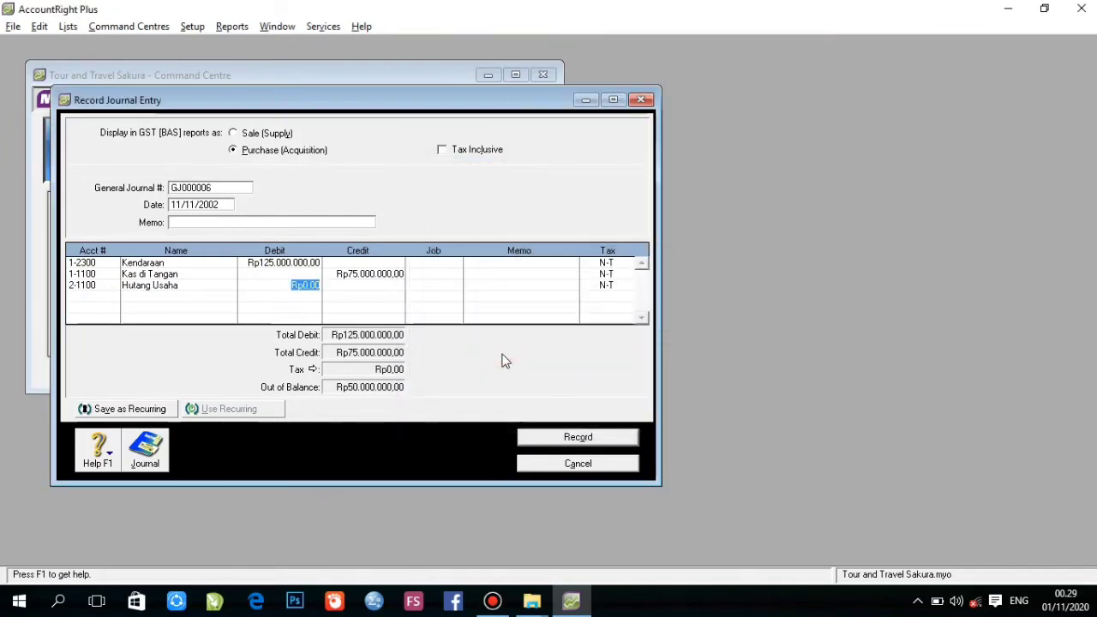
pyautogui.click(393, 286)
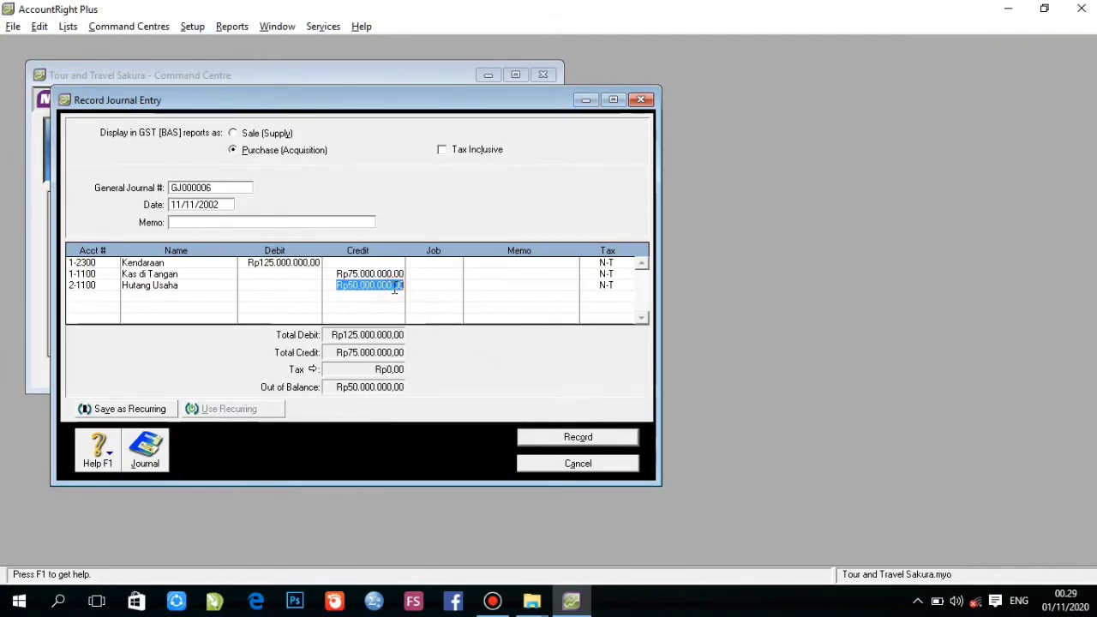
pyautogui.click(578, 438)
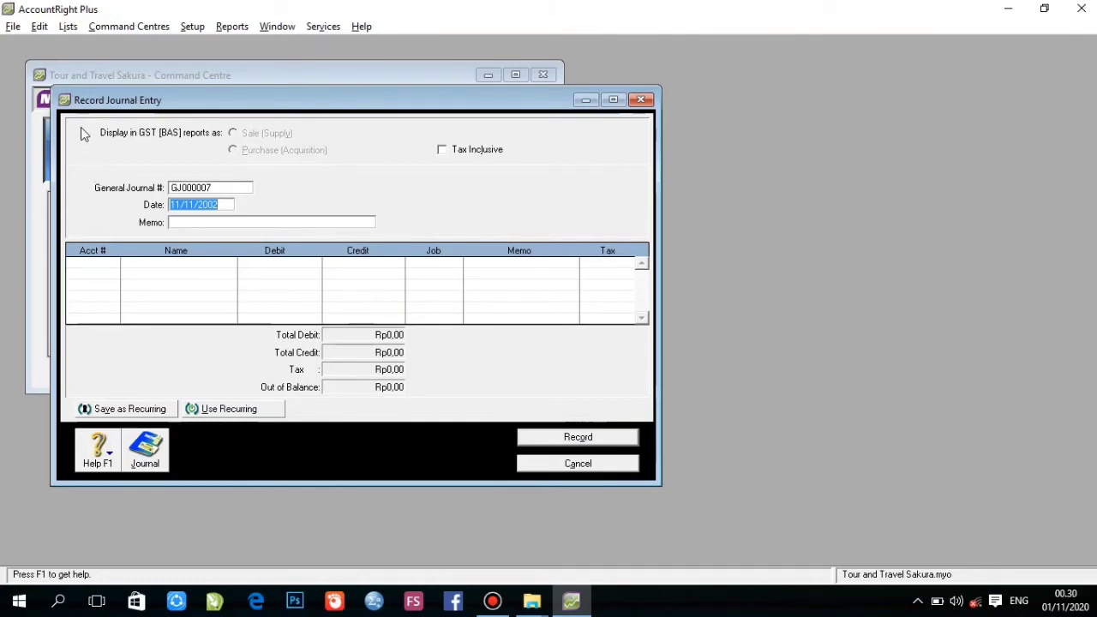
# Date the entry 12/11/2002 and debit Biaya Gaji Pegawai Adm. Rp3.000.000
pyautogui.click(173, 205)
pyautogui.press('Delete')
pyautogui.write('2')
pyautogui.press('Tab')
pyautogui.press('Tab')
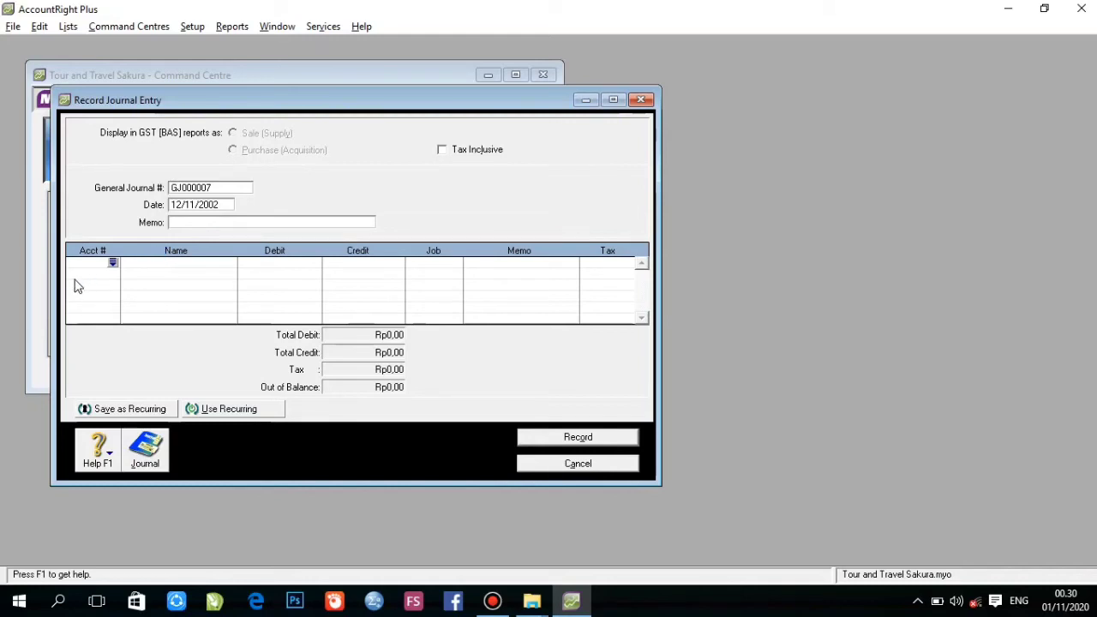
pyautogui.click(112, 262)
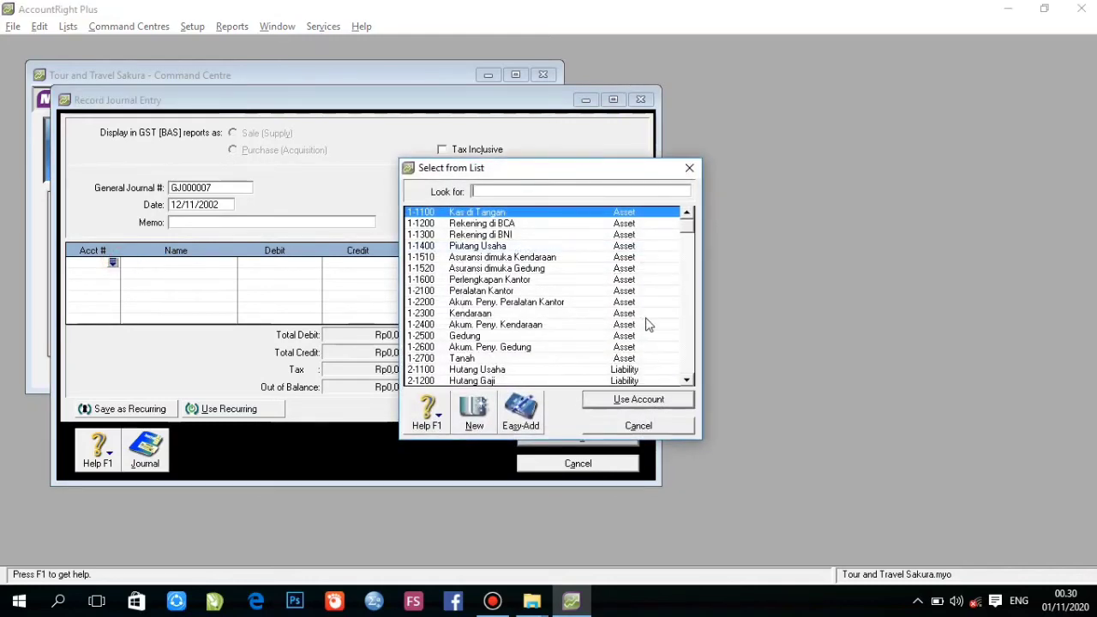
pyautogui.click(686, 332)
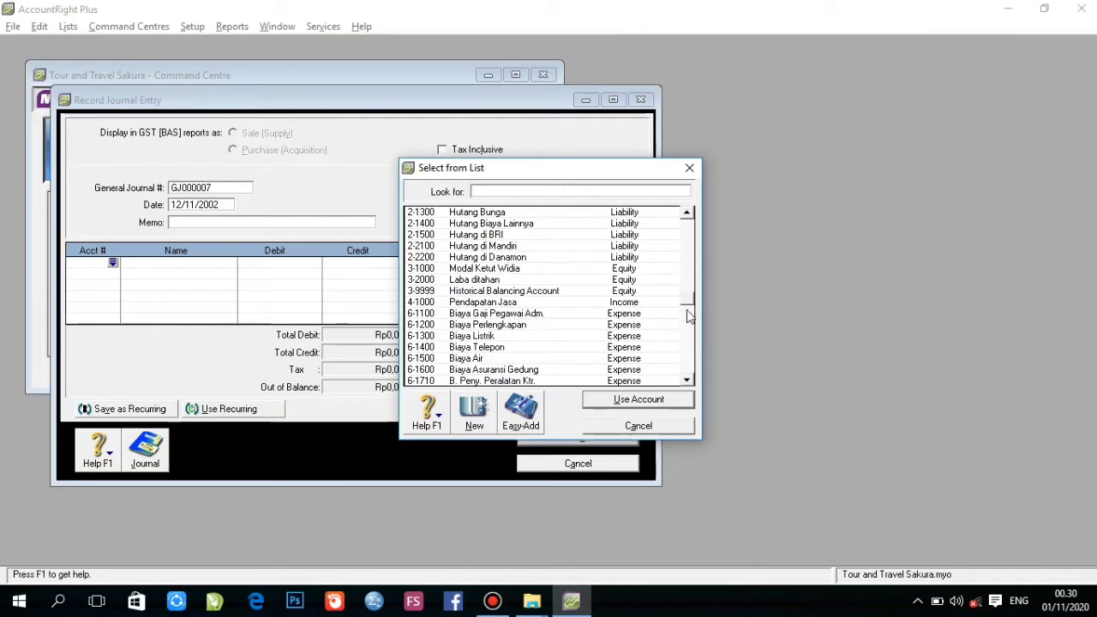
pyautogui.doubleClick(582, 314)
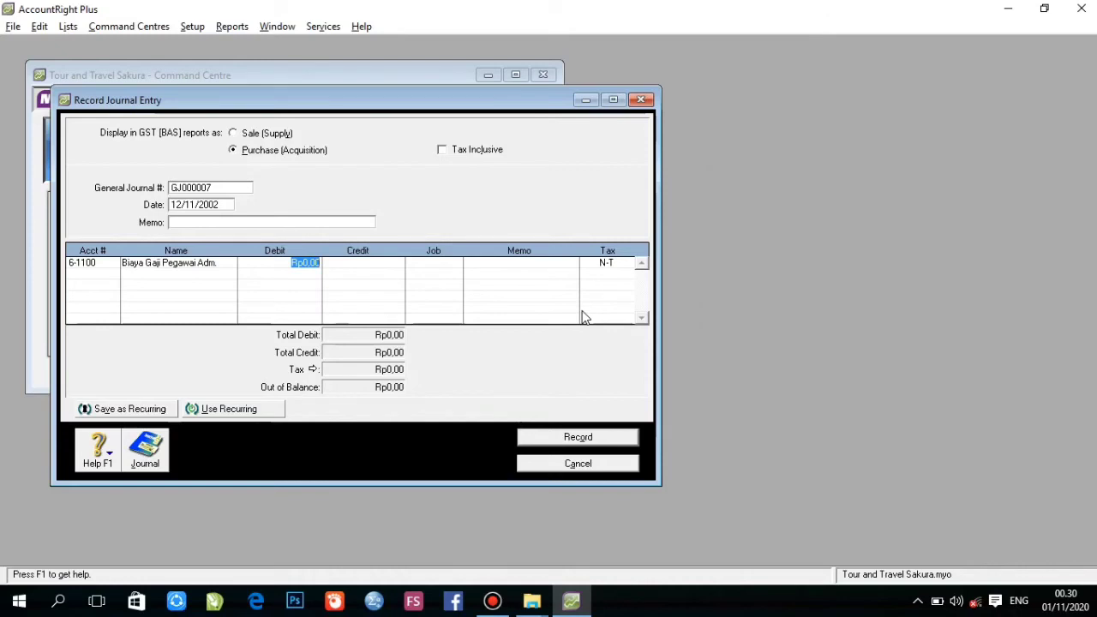
pyautogui.write('3000000')
pyautogui.press('Return')
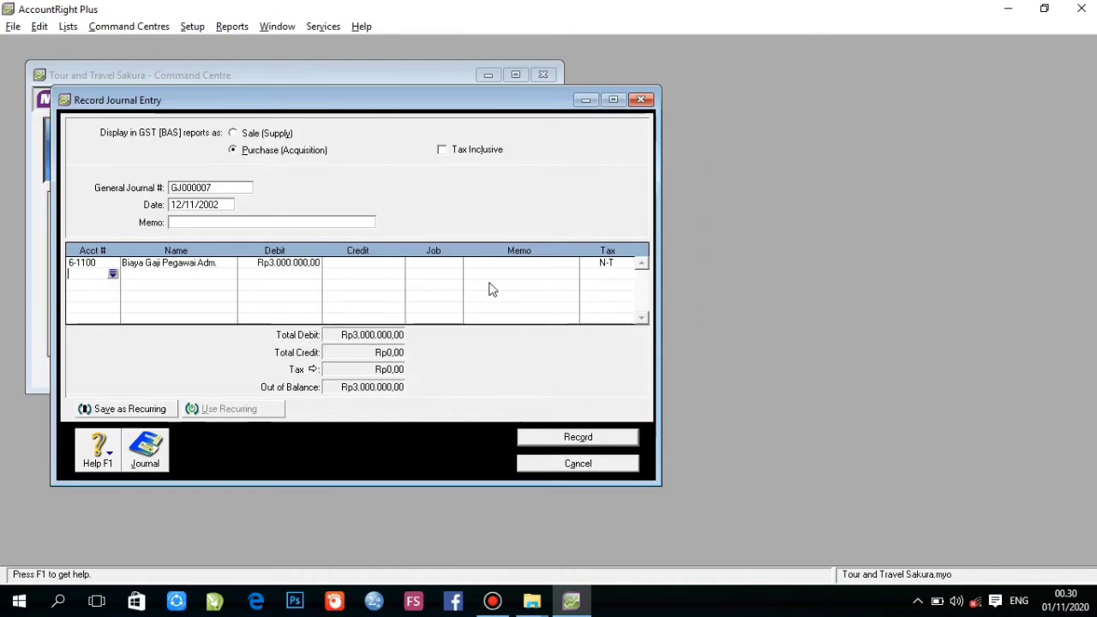
# Debit Biaya Gaji Sopir Rp3.250.000 on the second line
pyautogui.click(112, 274)
pyautogui.click(687, 330)
pyautogui.click(687, 330)
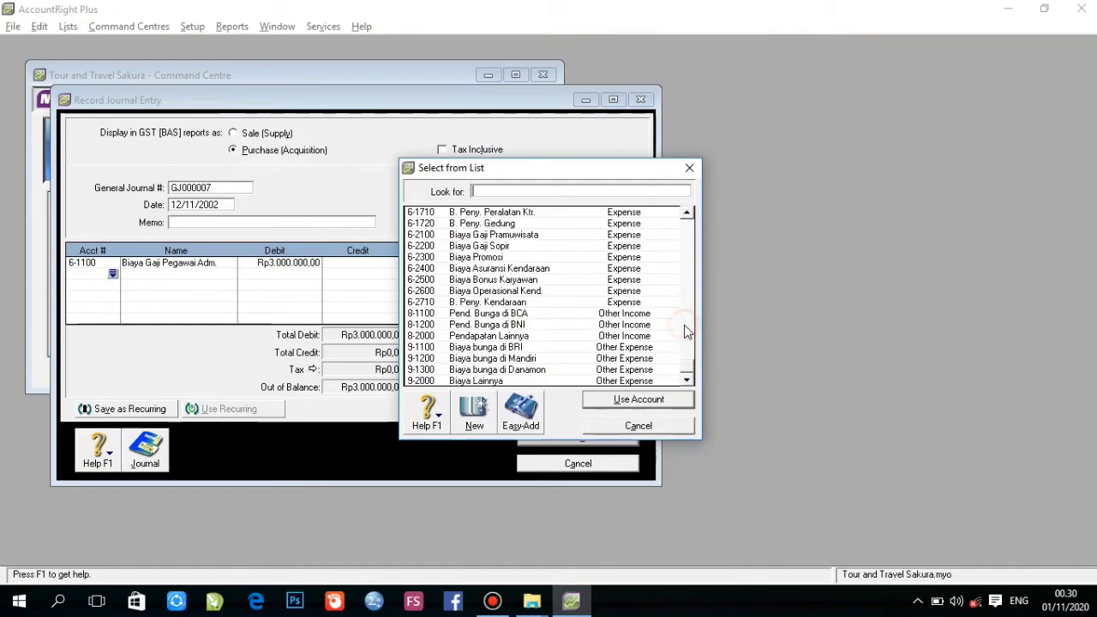
pyautogui.doubleClick(574, 247)
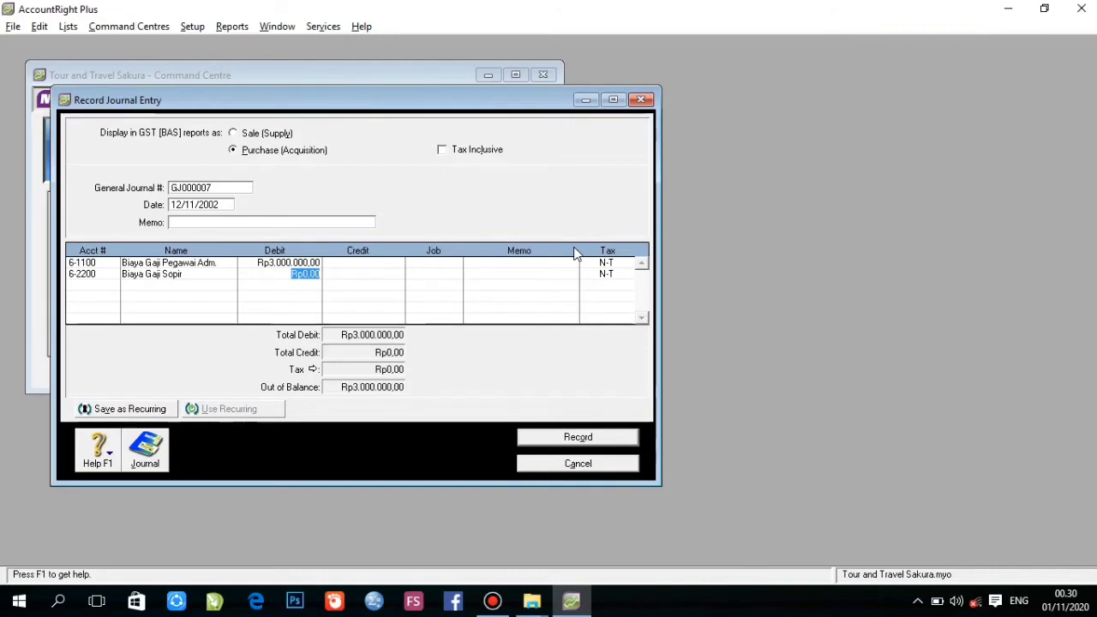
pyautogui.write('3.250.')
pyautogui.write('00')
pyautogui.write('00')
pyautogui.press('Return')
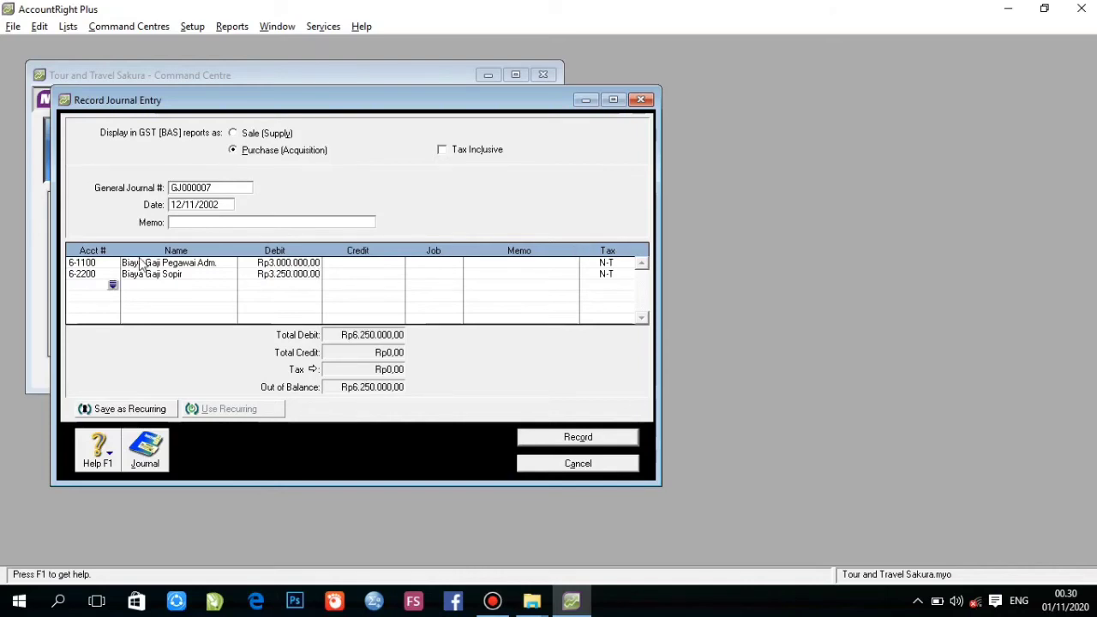
# Credit Hutang Gaji the balancing Rp6.250.000 and record GJ000007
pyautogui.click(113, 285)
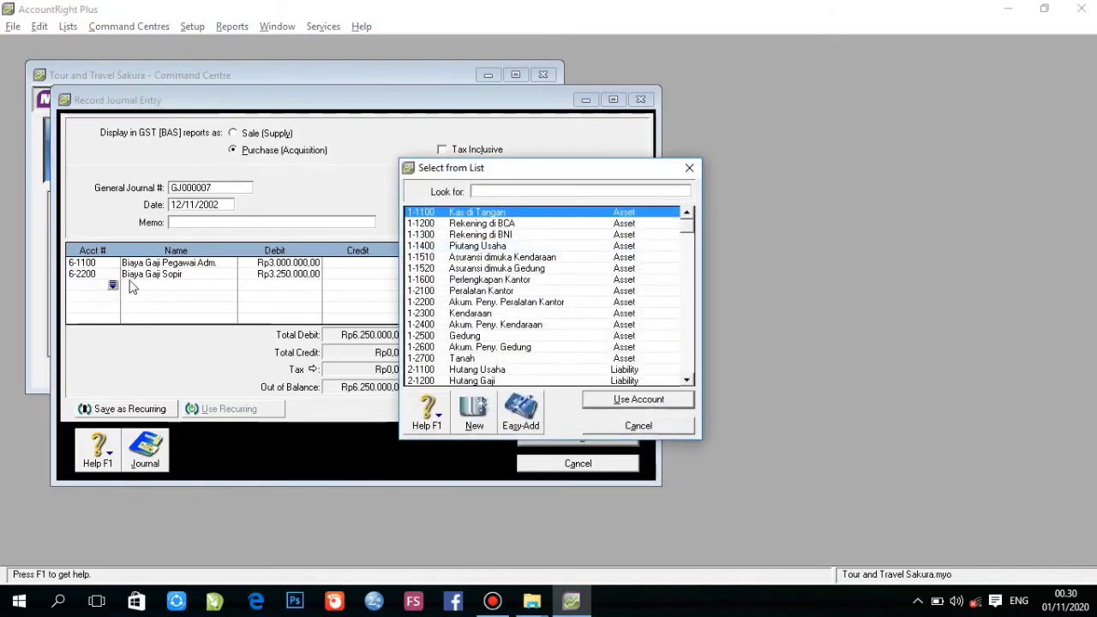
pyautogui.doubleClick(571, 380)
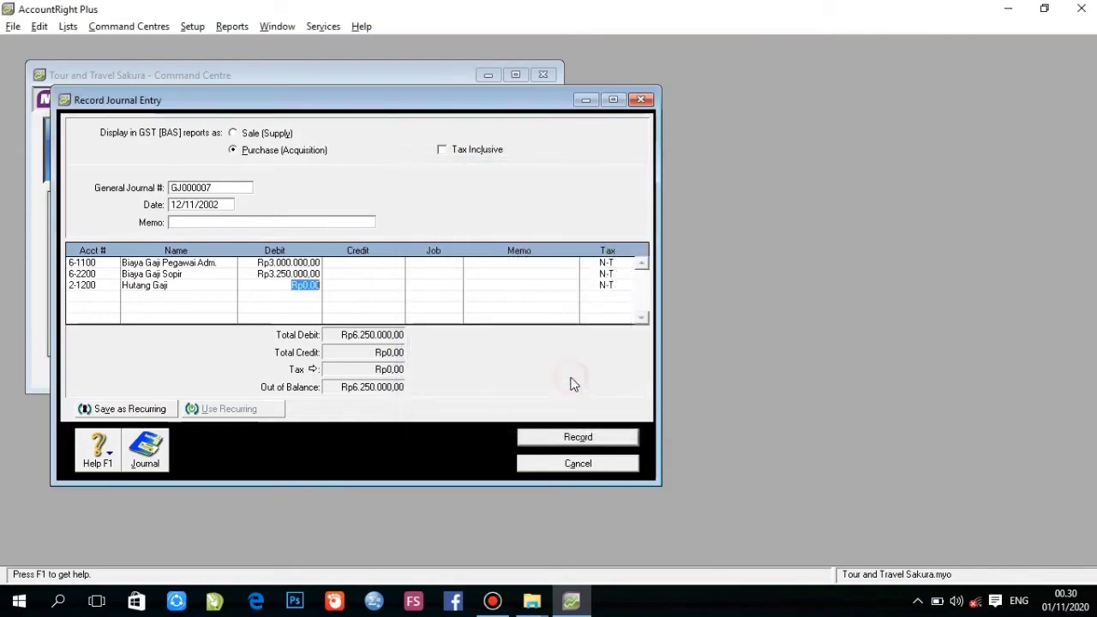
pyautogui.click(343, 286)
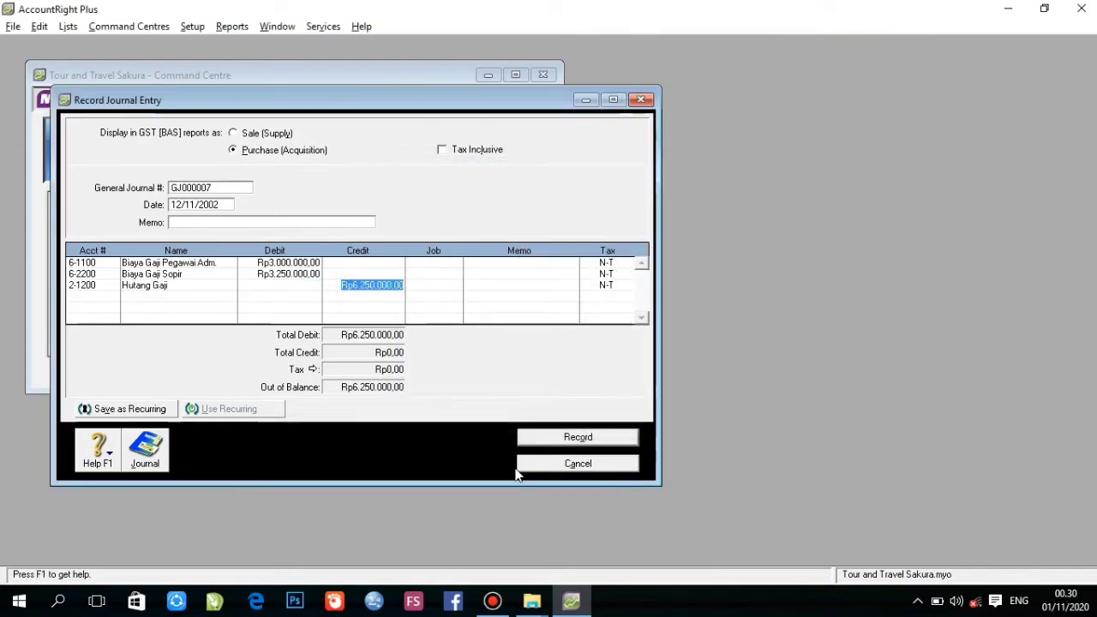
pyautogui.click(539, 439)
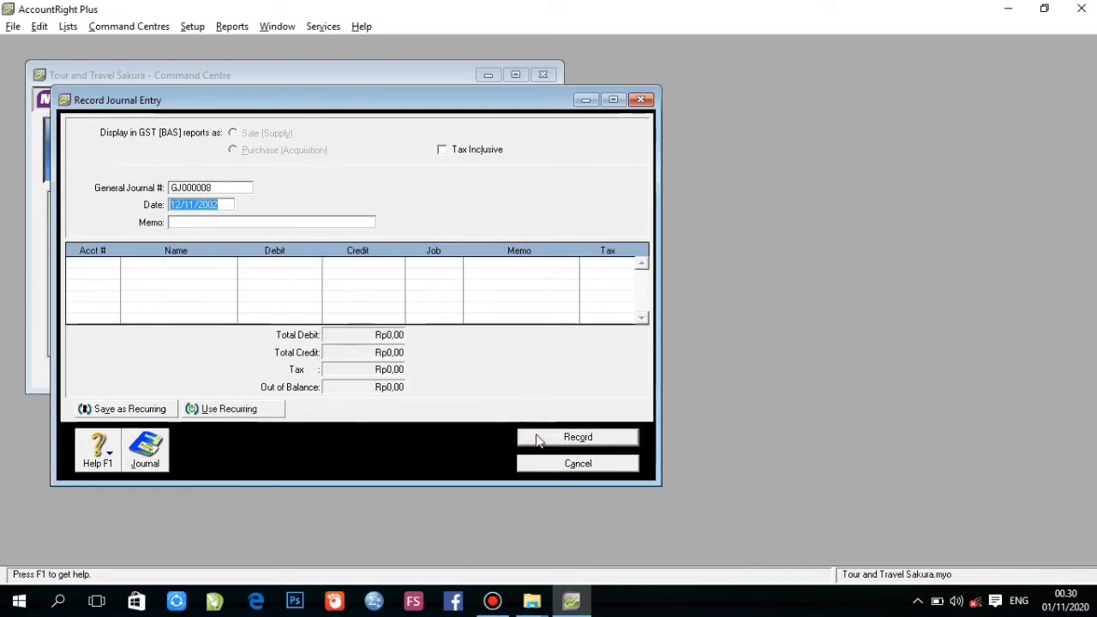
# Debit 1-1600 Perlengkapan Kantor and credit Kas di Tangan Rp2.000.000 each, then record
pyautogui.click(113, 270)
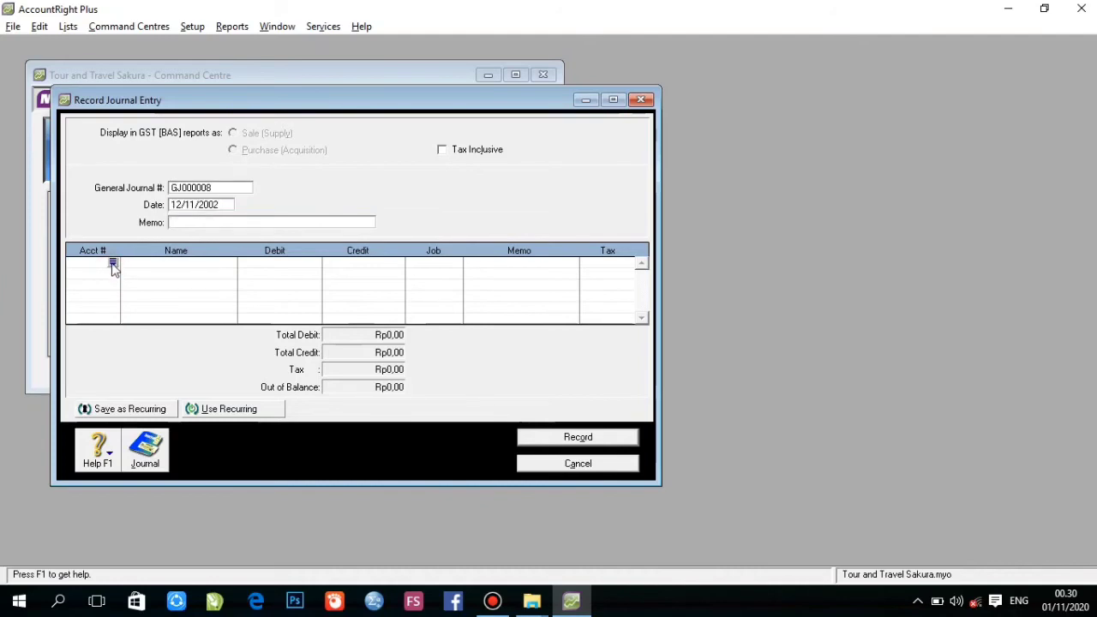
pyautogui.click(111, 264)
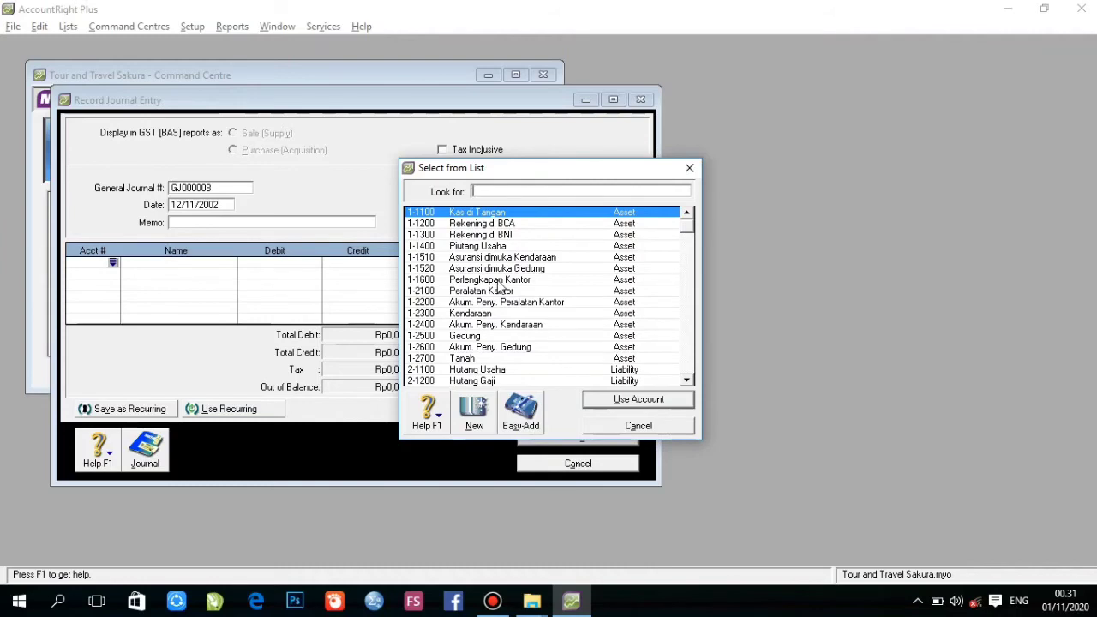
pyautogui.doubleClick(501, 281)
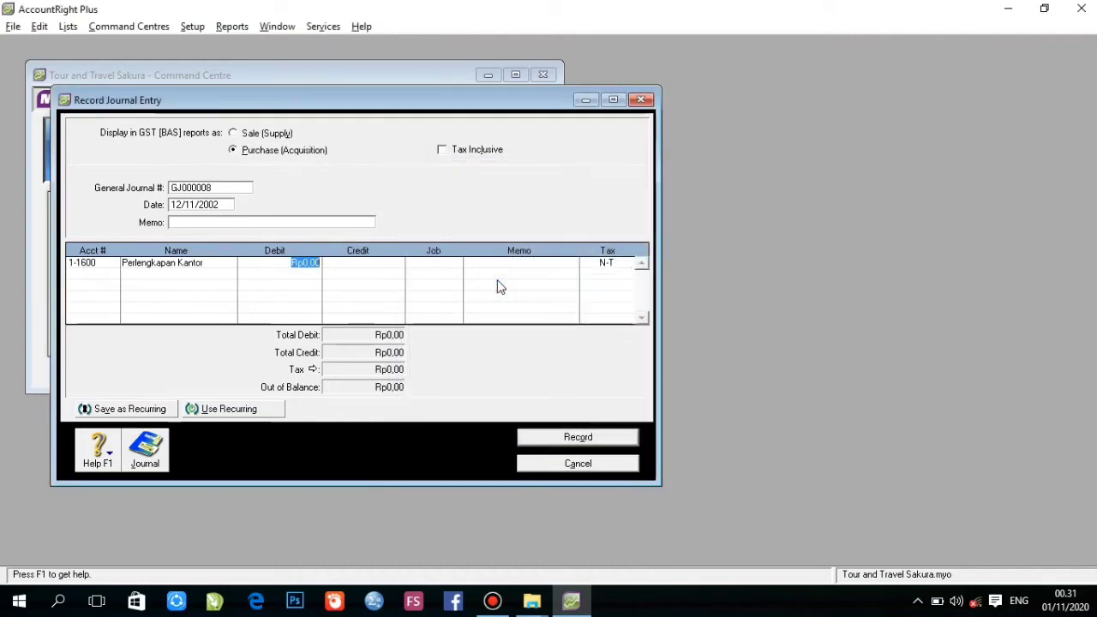
pyautogui.write('2.000.00')
pyautogui.write('0')
pyautogui.press('Tab')
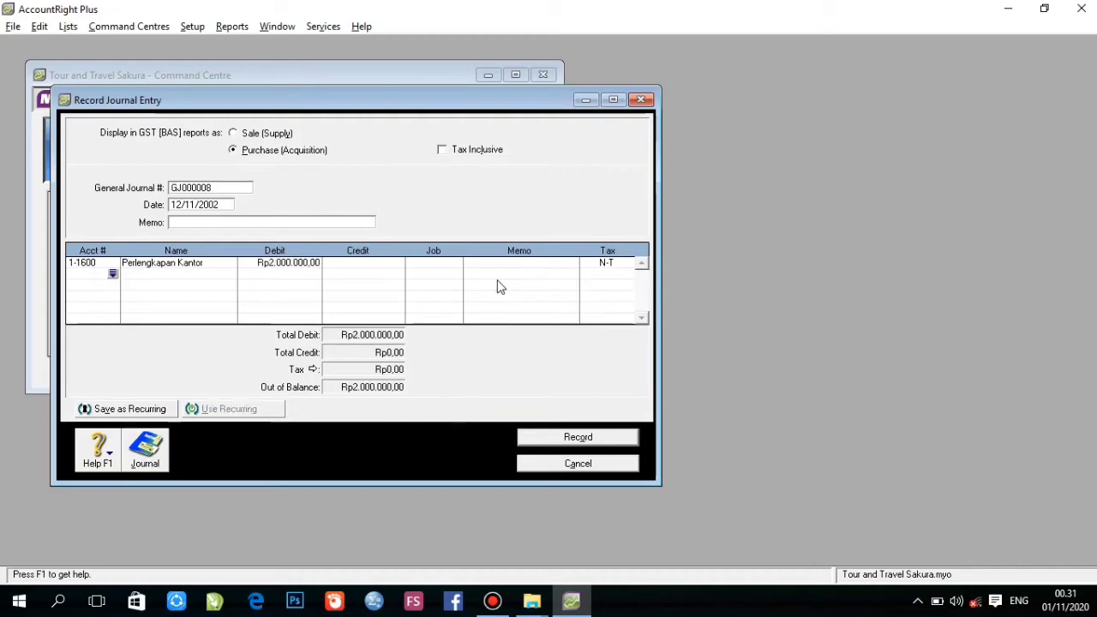
pyautogui.click(113, 274)
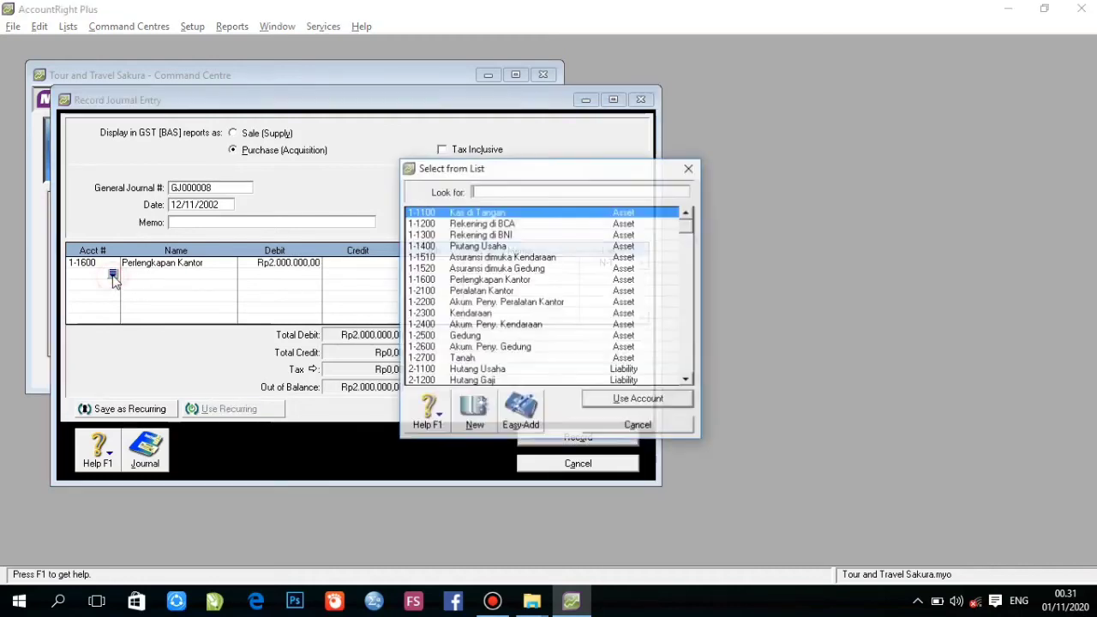
pyautogui.doubleClick(462, 214)
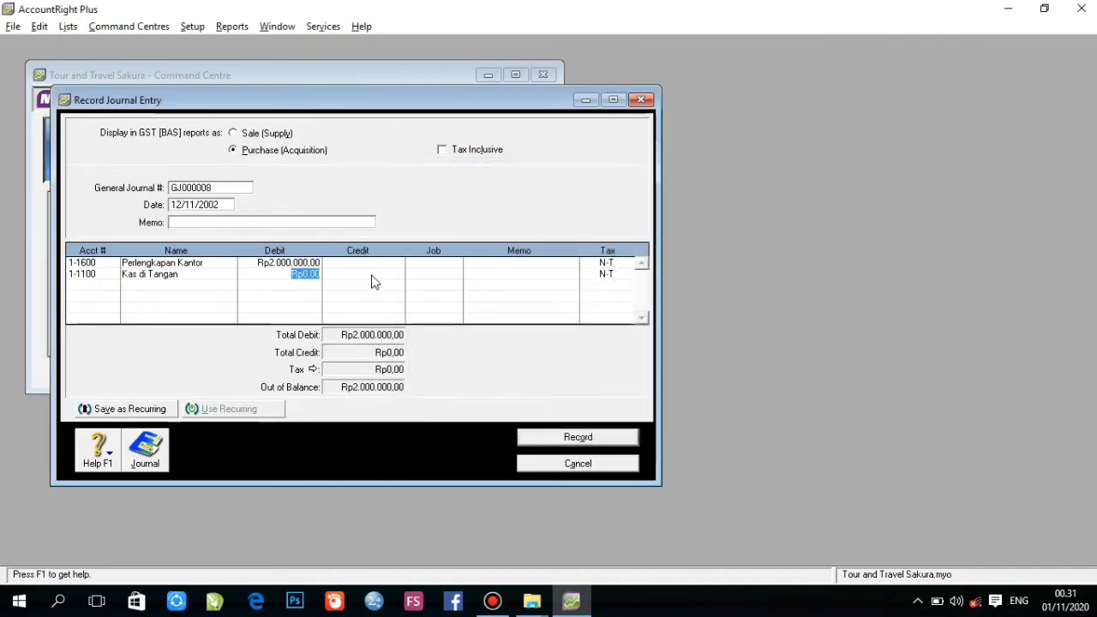
pyautogui.click(371, 274)
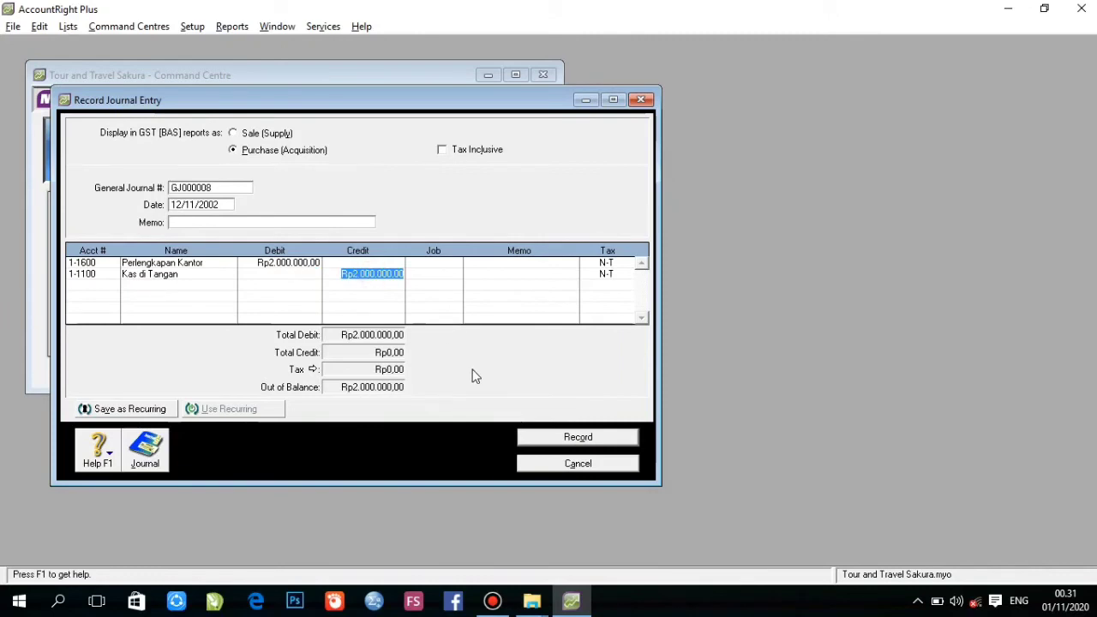
pyautogui.click(562, 439)
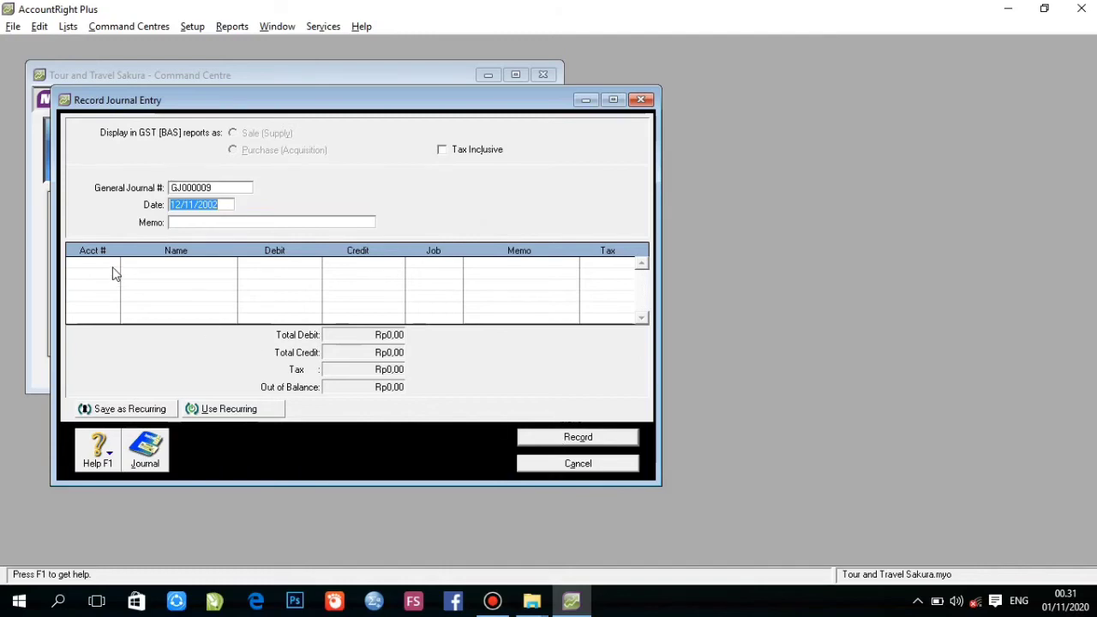
# Keeping date 12/11/2002, debit 1-2100 Peralatan Kantor and credit Kas di Tangan Rp15.000.000, then record
pyautogui.press('Tab')
pyautogui.click(113, 266)
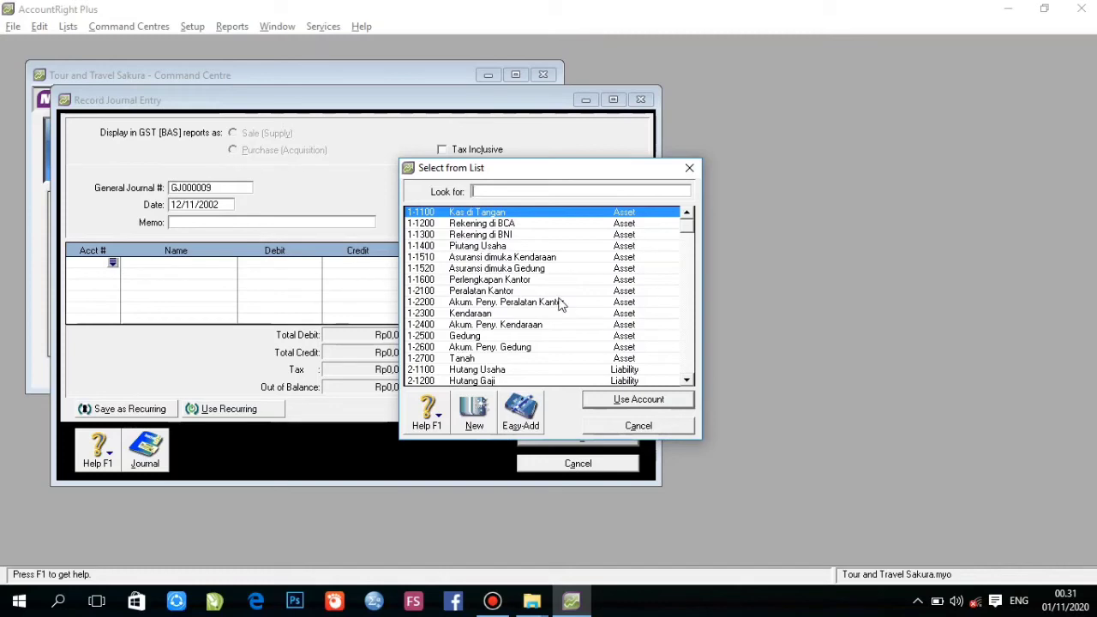
pyautogui.doubleClick(514, 291)
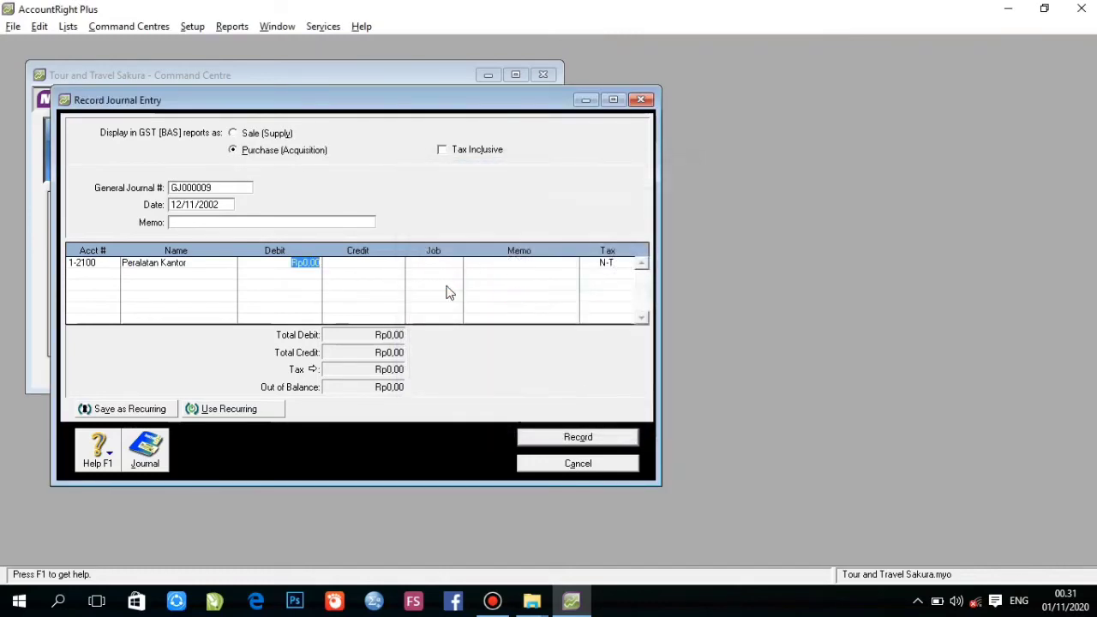
pyautogui.write('1')
pyautogui.write('5.000.000')
pyautogui.press('Return')
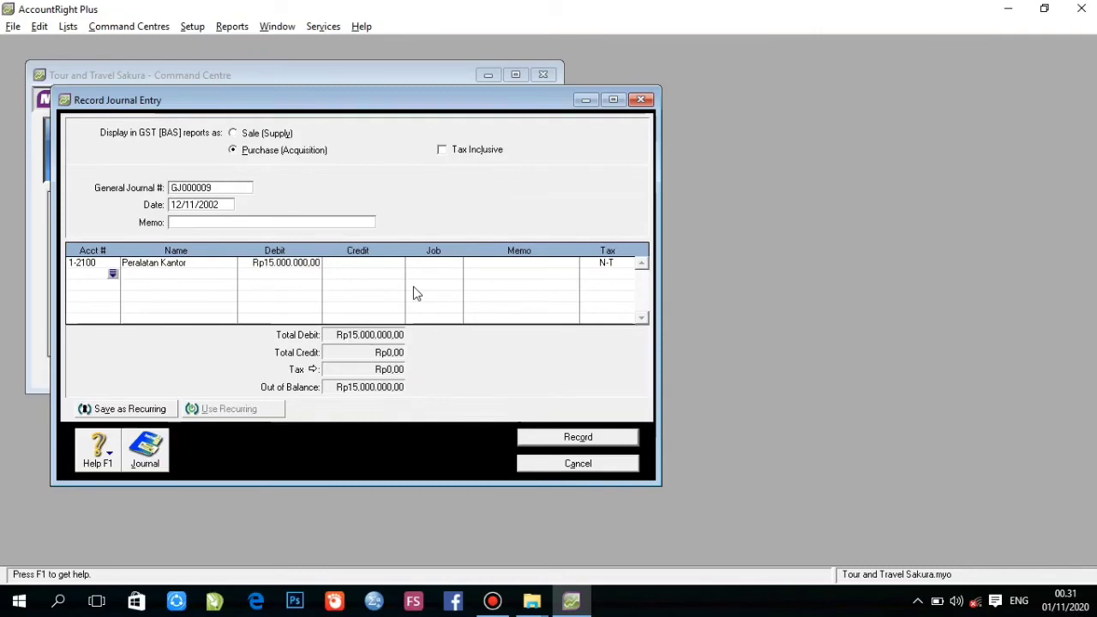
pyautogui.click(113, 275)
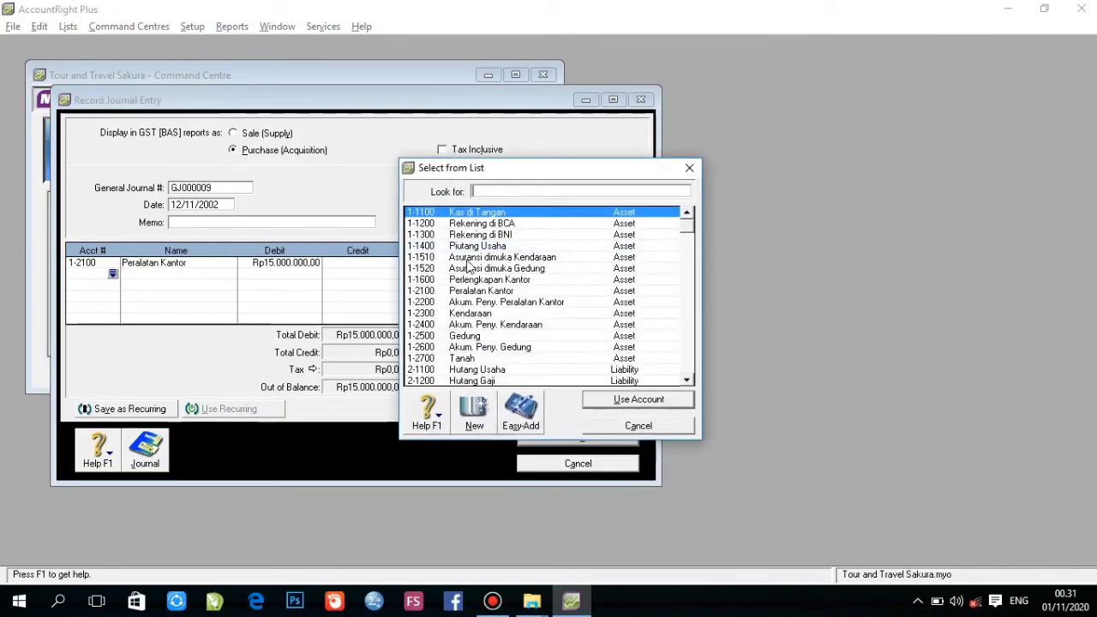
pyautogui.click(487, 213)
pyautogui.doubleClick(487, 213)
pyautogui.click(381, 276)
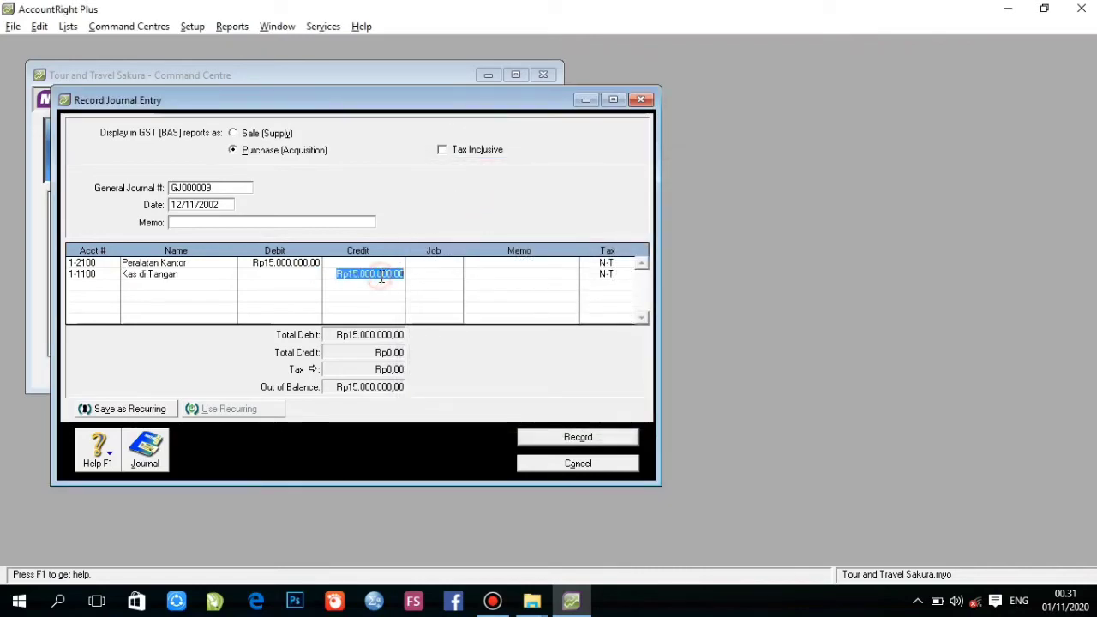
pyautogui.click(580, 440)
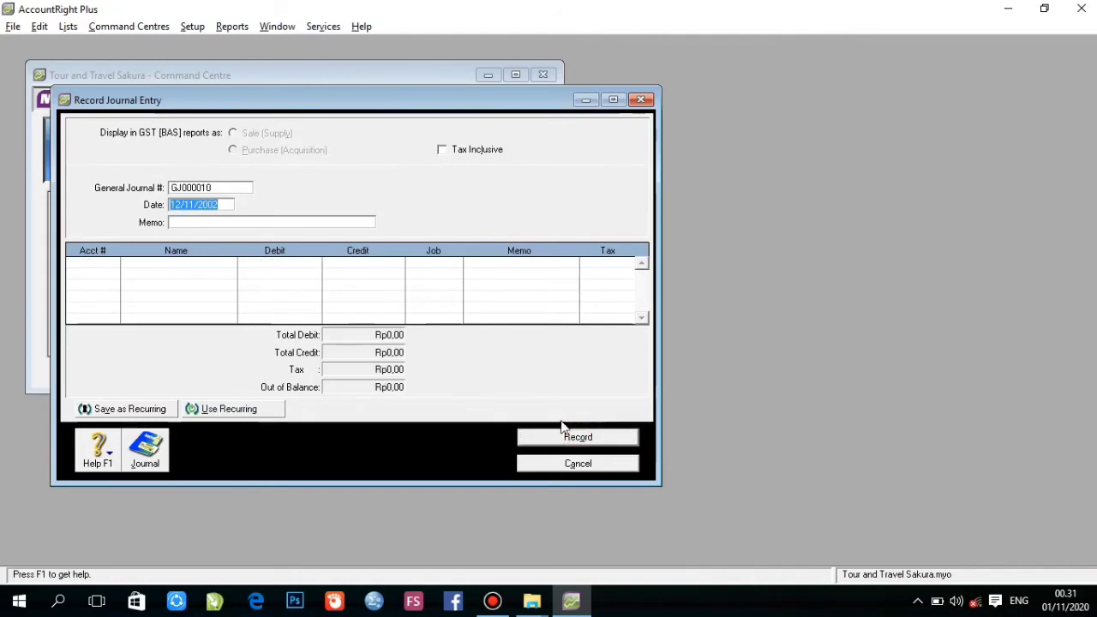
# Keep the 14/11/2002 date and debit Biaya Operasional Kend. Rp2.000.000 on the first line
pyautogui.click(180, 205)
pyautogui.press('Tab')
pyautogui.press('Tab')
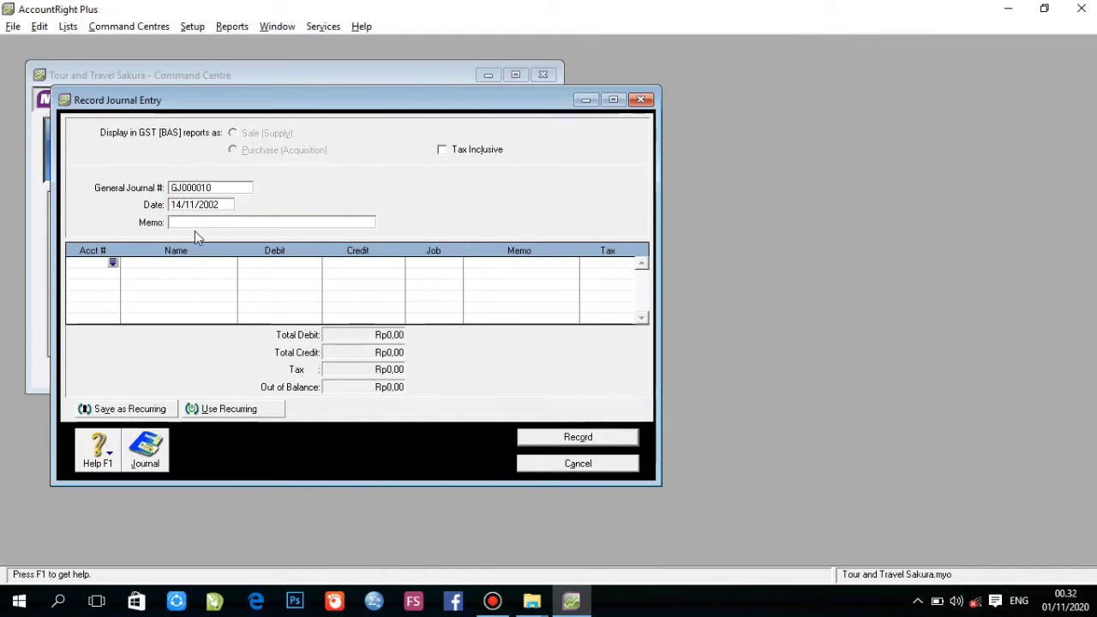
pyautogui.click(113, 263)
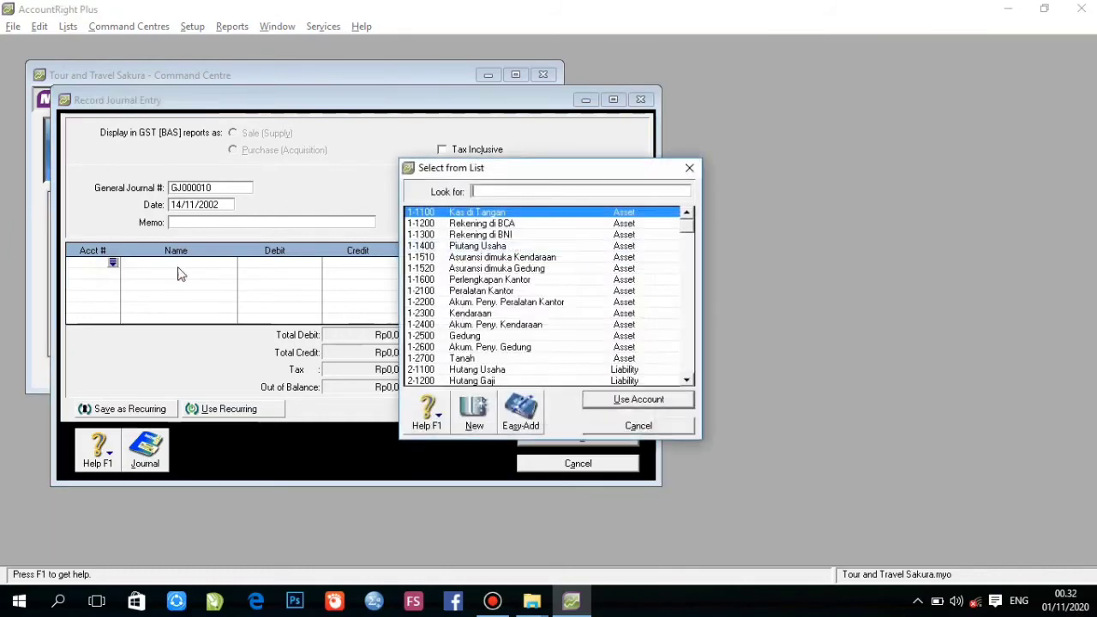
pyautogui.click(690, 294)
pyautogui.click(688, 290)
pyautogui.click(690, 296)
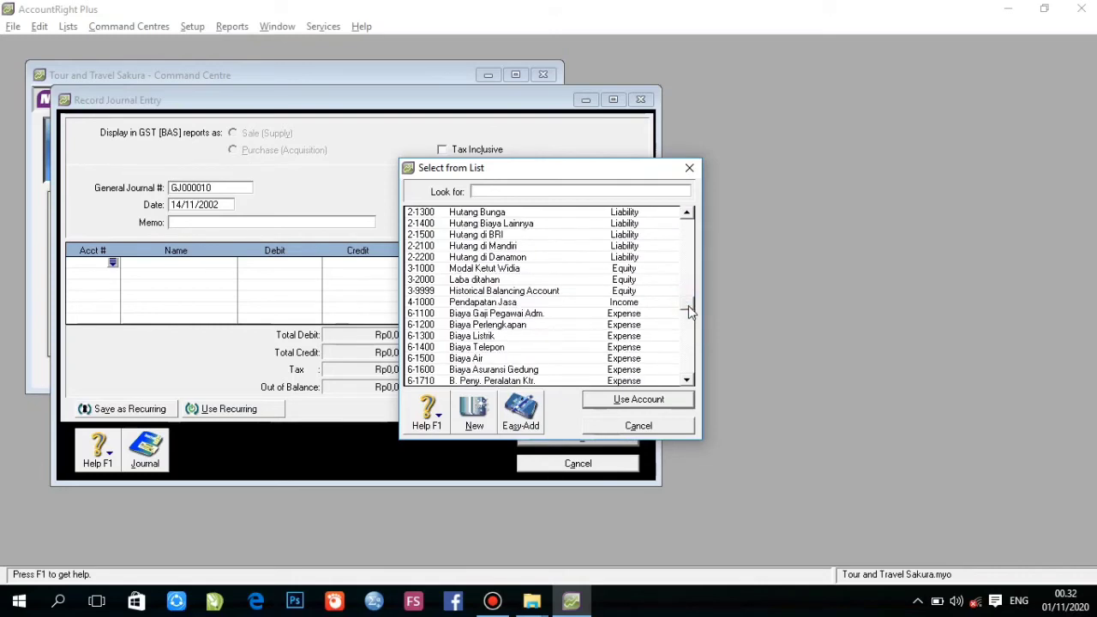
pyautogui.scroll(-1, 690, 313)
pyautogui.click(687, 380)
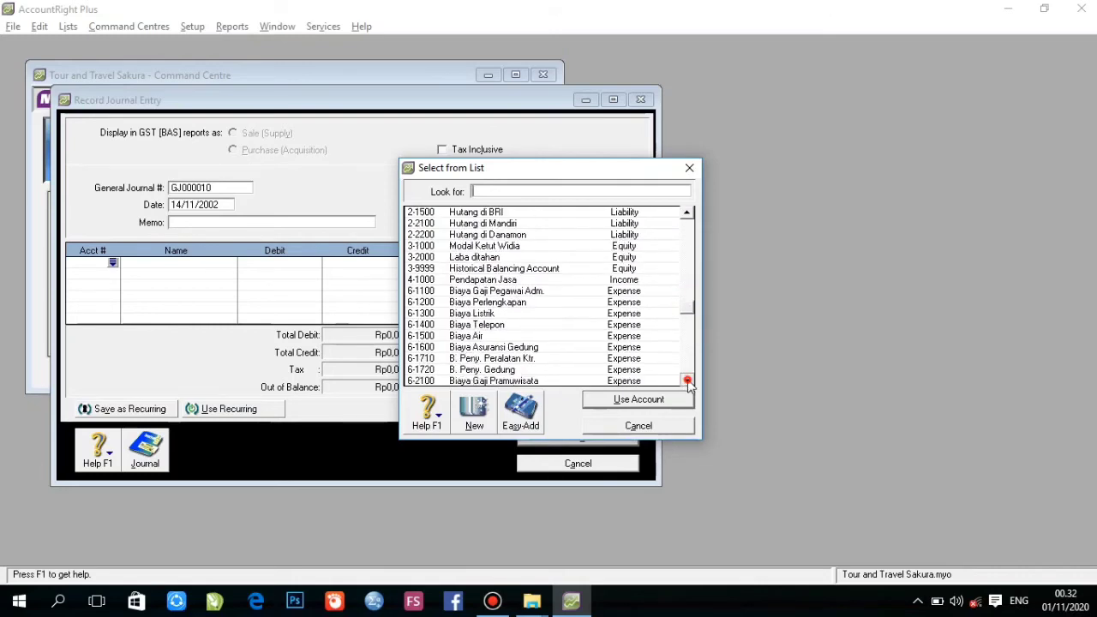
pyautogui.click(688, 381)
pyautogui.click(687, 380)
pyautogui.click(688, 381)
pyautogui.click(687, 381)
pyautogui.click(687, 380)
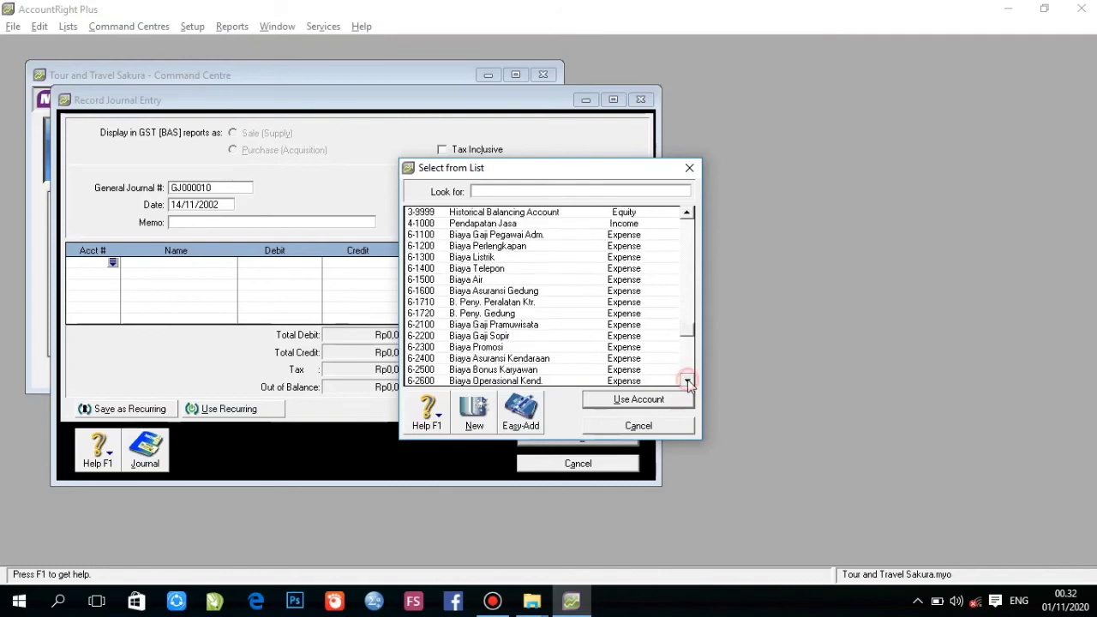
pyautogui.click(688, 380)
pyautogui.click(687, 380)
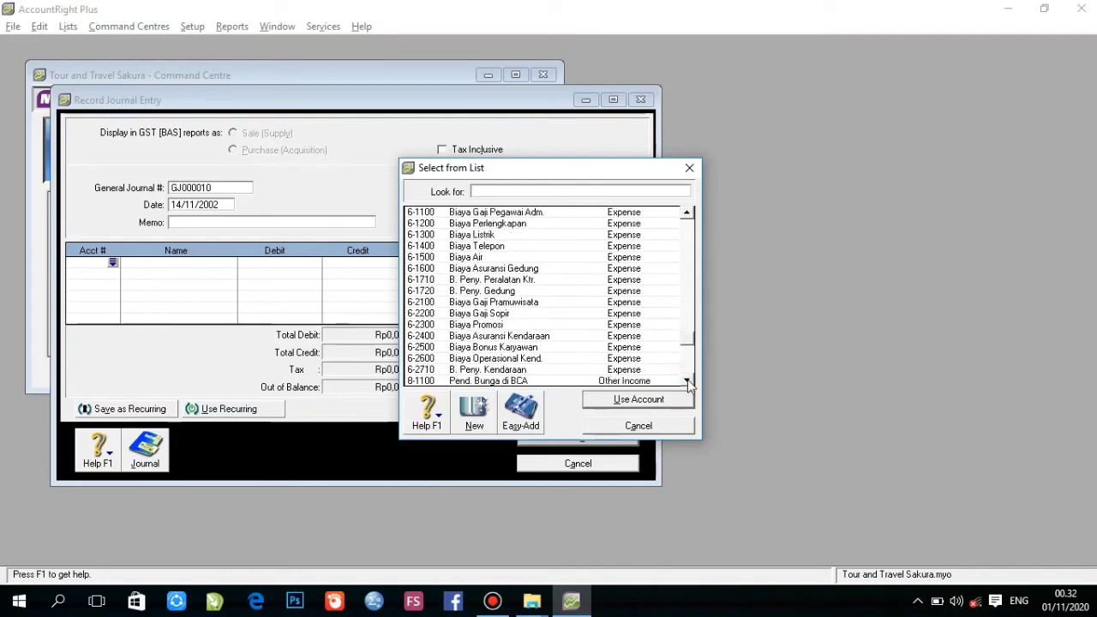
pyautogui.click(494, 359)
pyautogui.doubleClick(494, 358)
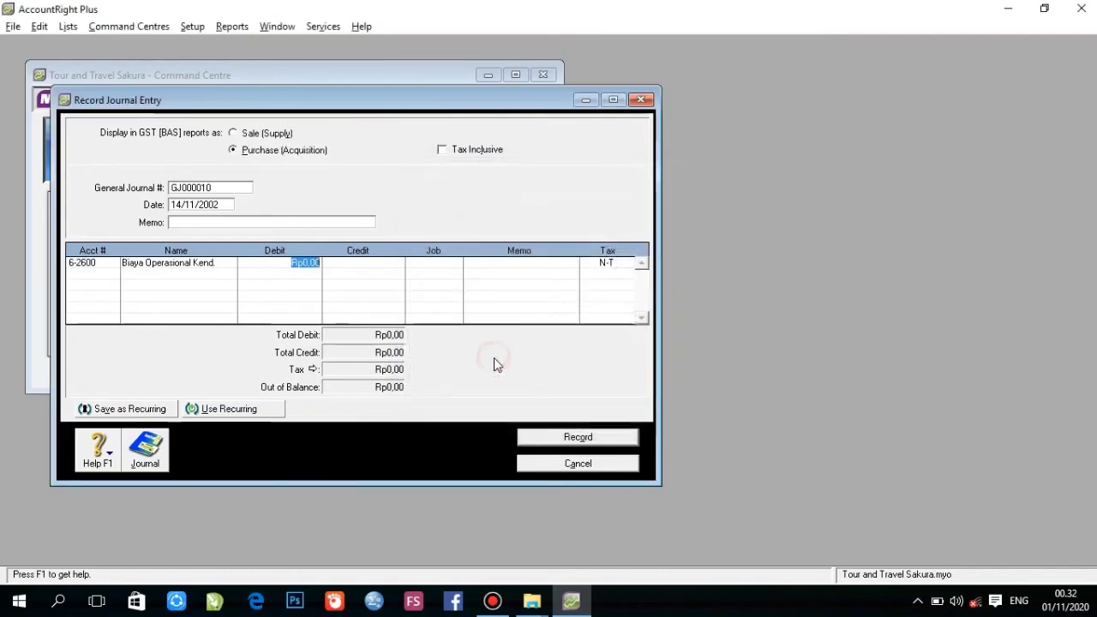
pyautogui.write('2.000.')
pyautogui.write('000000')
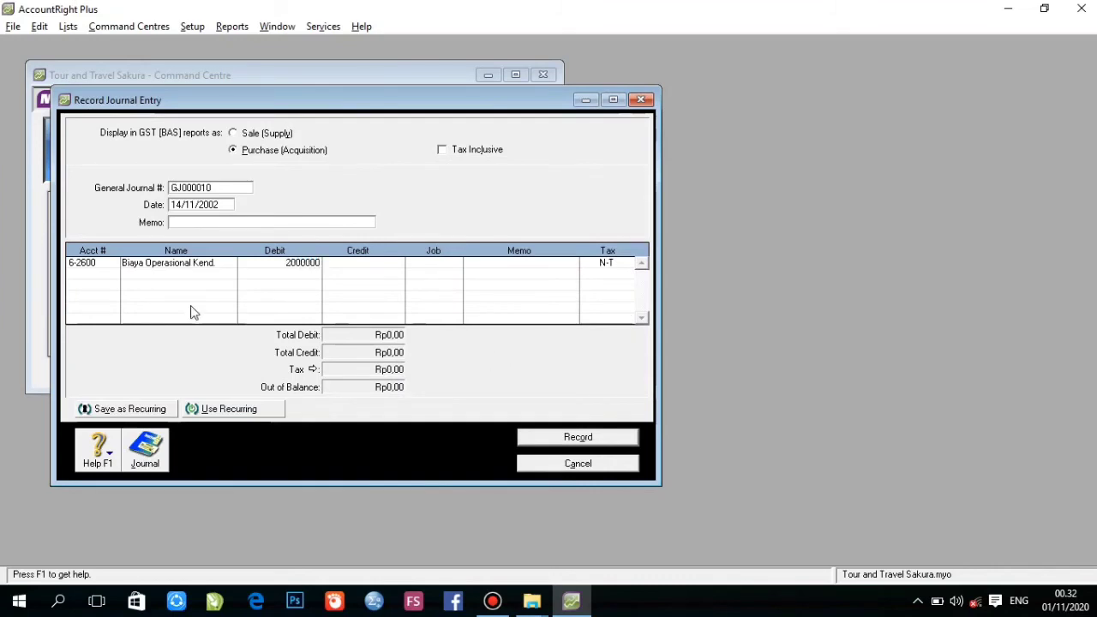
pyautogui.press('Tab')
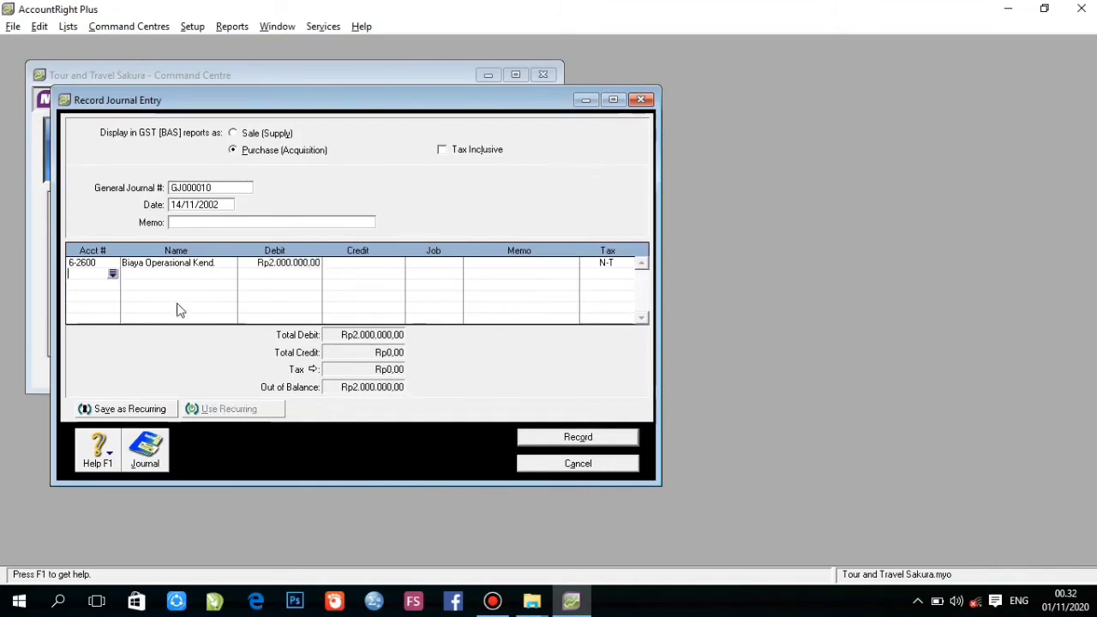
# Credit Kas di Tangan the balancing Rp2.000.000 and record GJ000010
pyautogui.click(112, 274)
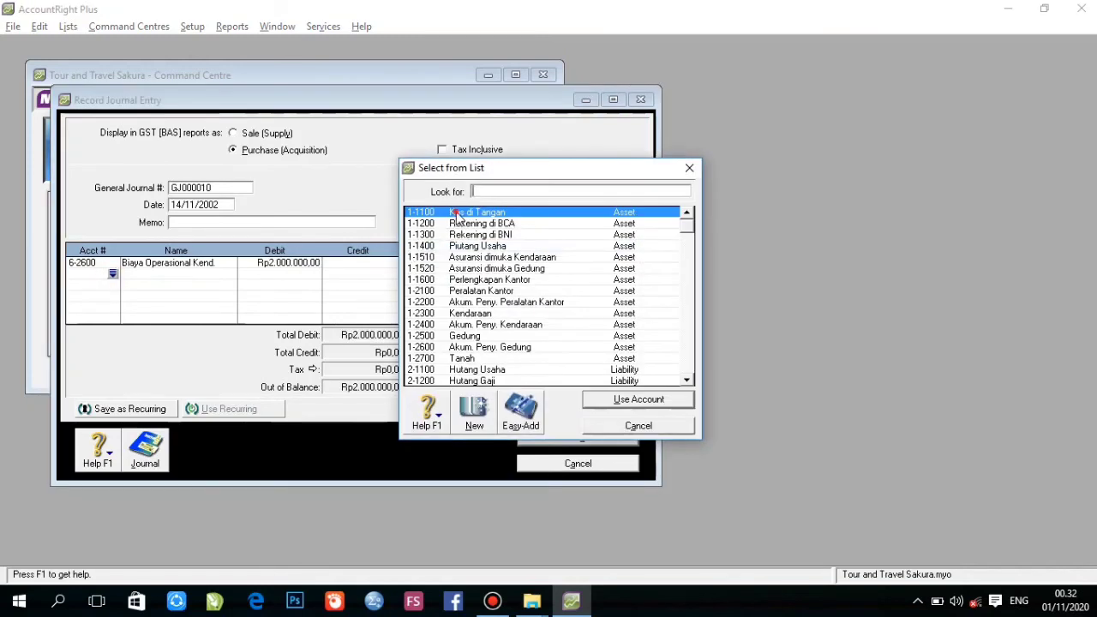
pyautogui.doubleClick(456, 215)
pyautogui.click(360, 276)
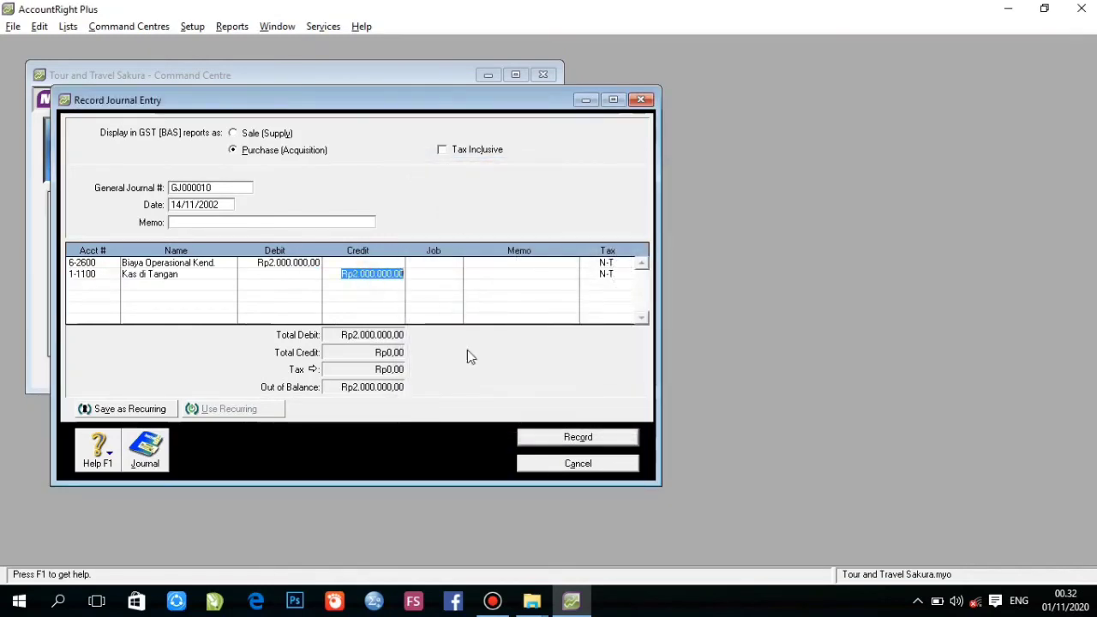
pyautogui.click(570, 438)
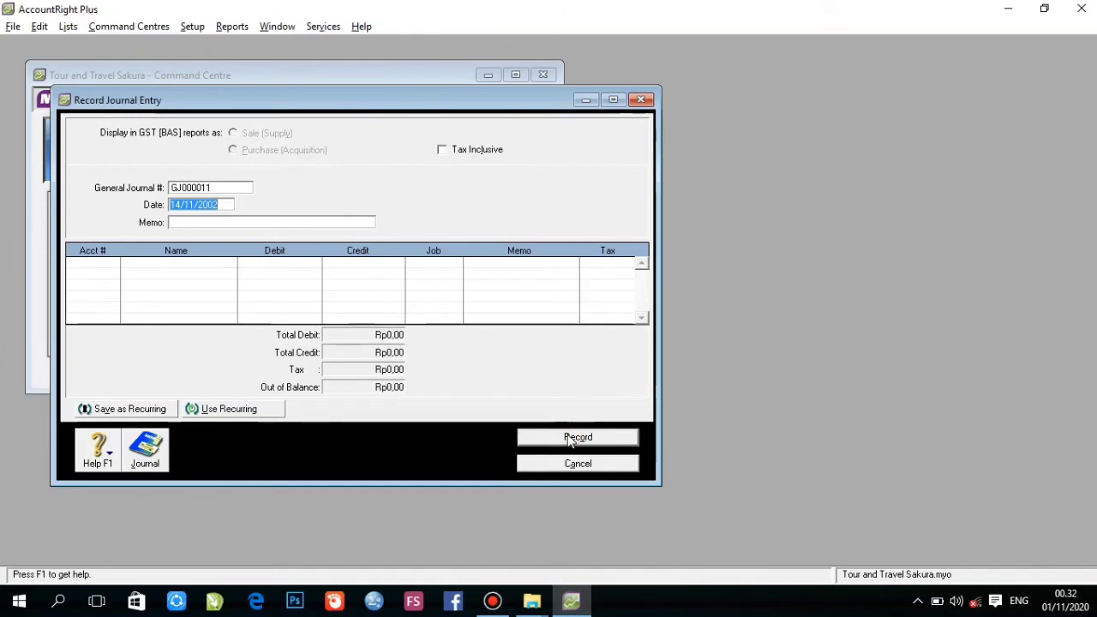
# Debit 1-1510 Asuransi dimuka Kendaraan Rp2.400.000, credit 1-1100 Kas di Tangan, and record it
pyautogui.press('Tab')
pyautogui.press('Tab')
pyautogui.click(113, 264)
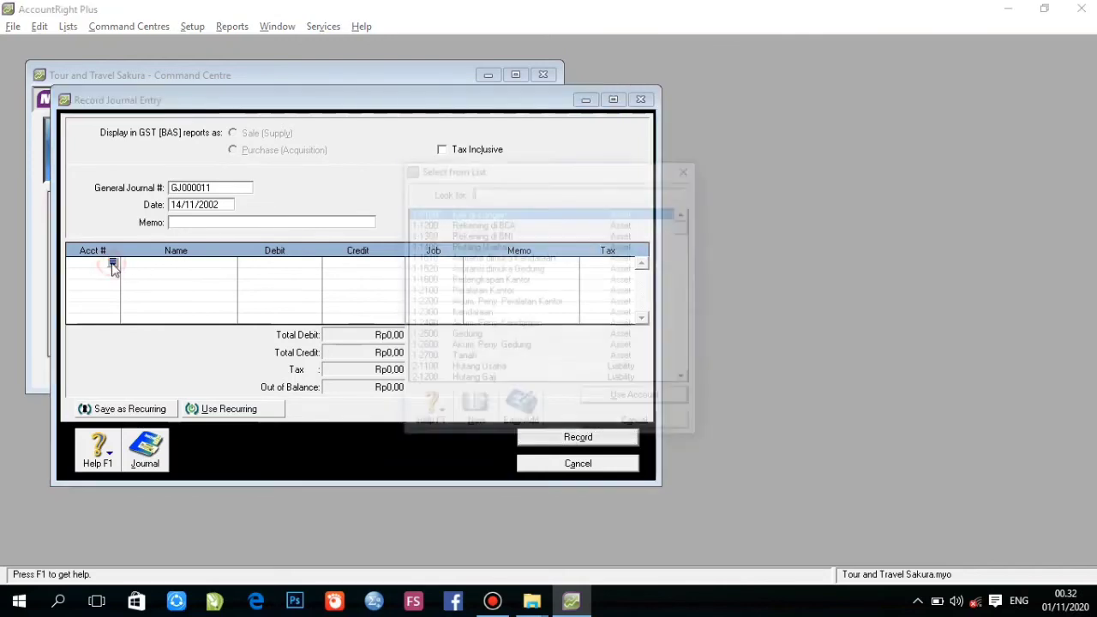
pyautogui.doubleClick(486, 260)
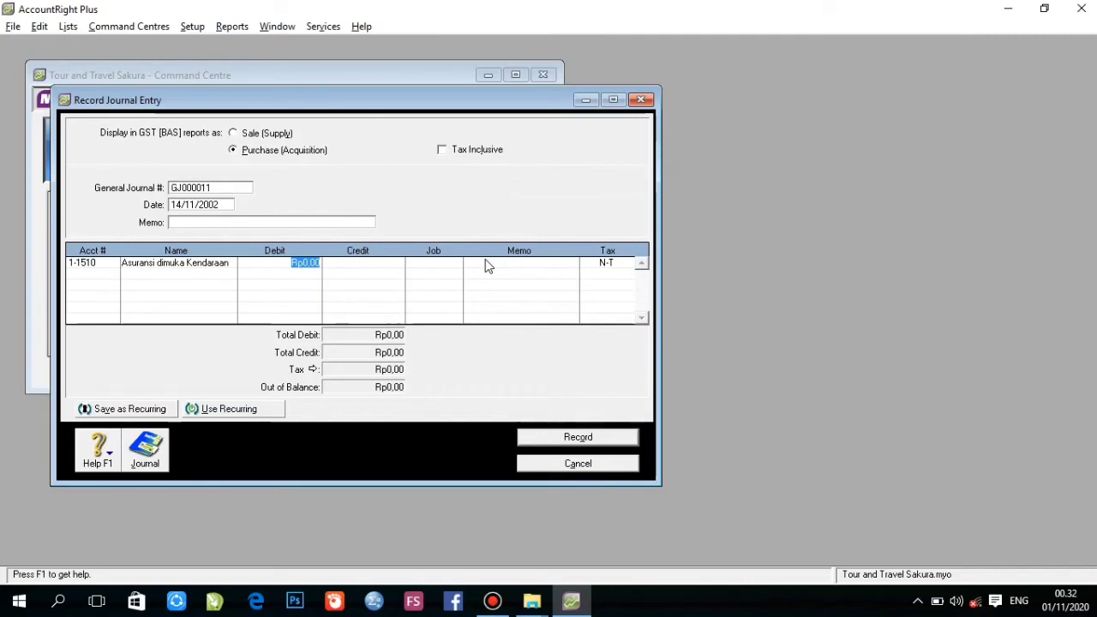
pyautogui.write('2400000')
pyautogui.press('Return')
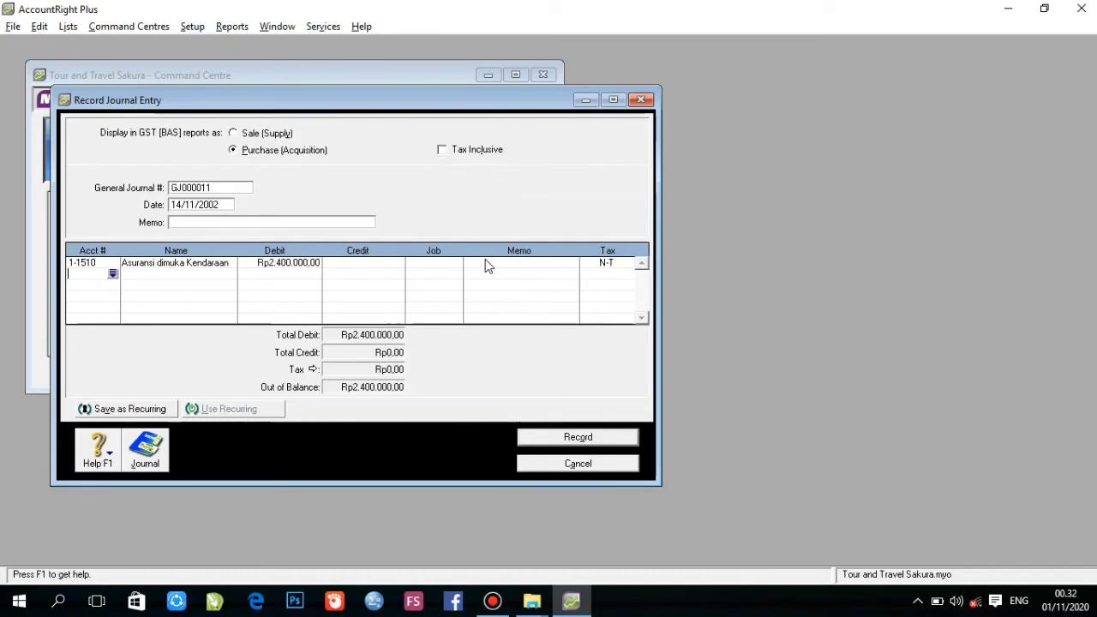
pyautogui.click(112, 275)
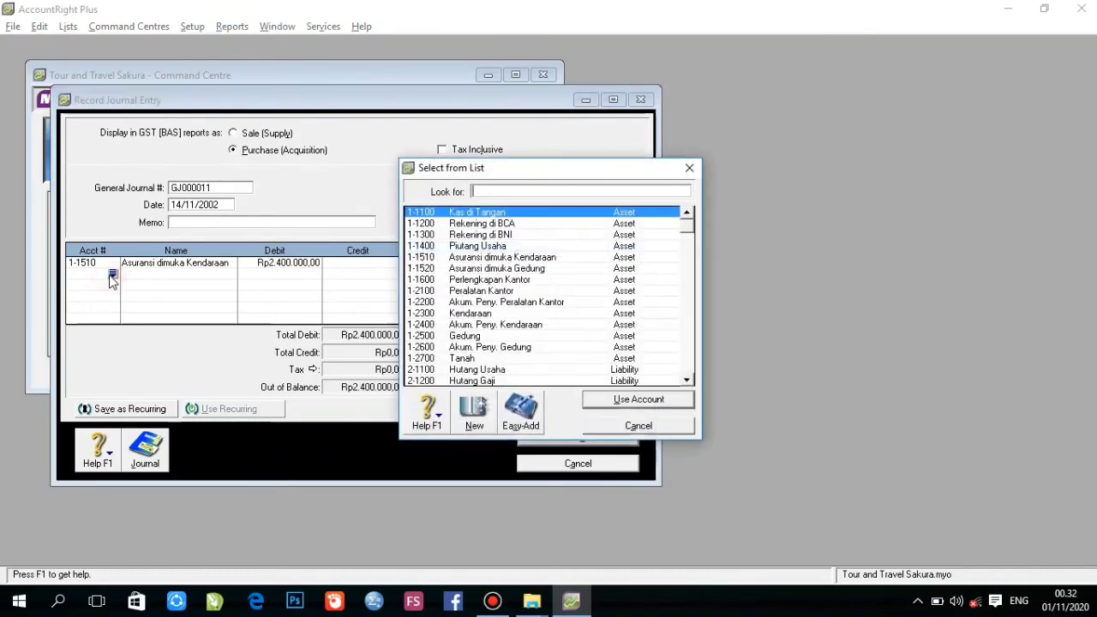
pyautogui.write('1-1100')
pyautogui.press('Return')
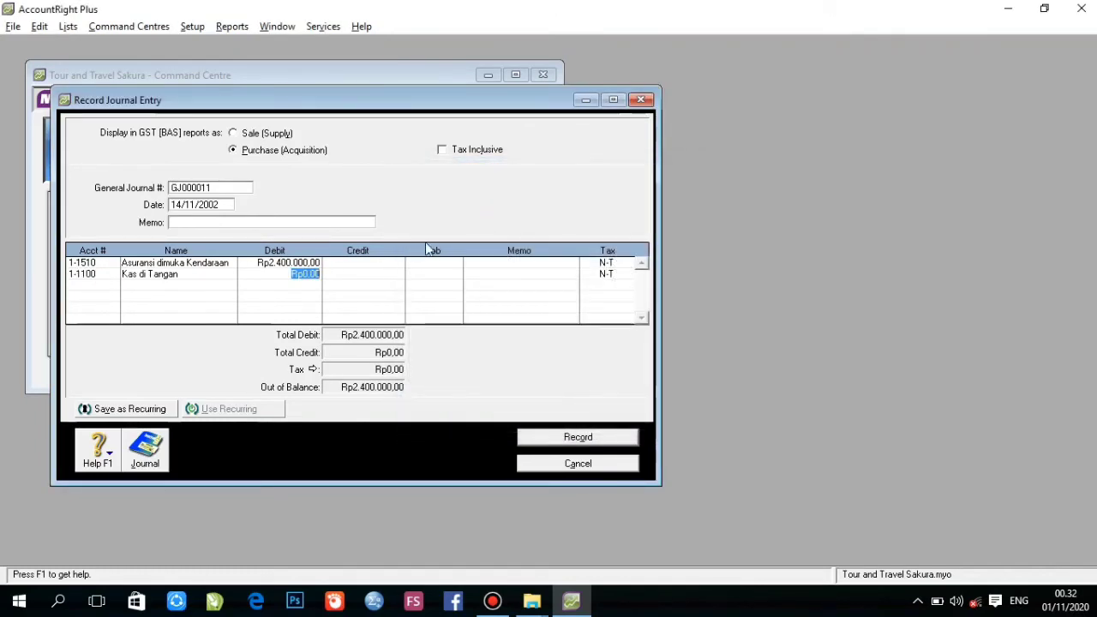
pyautogui.click(384, 274)
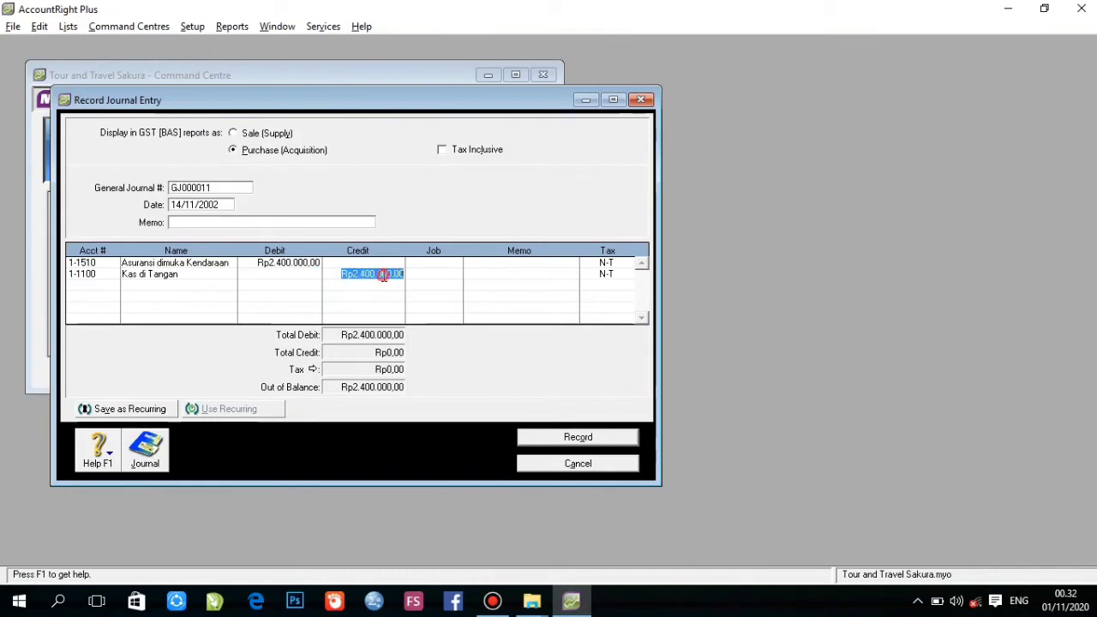
pyautogui.click(579, 439)
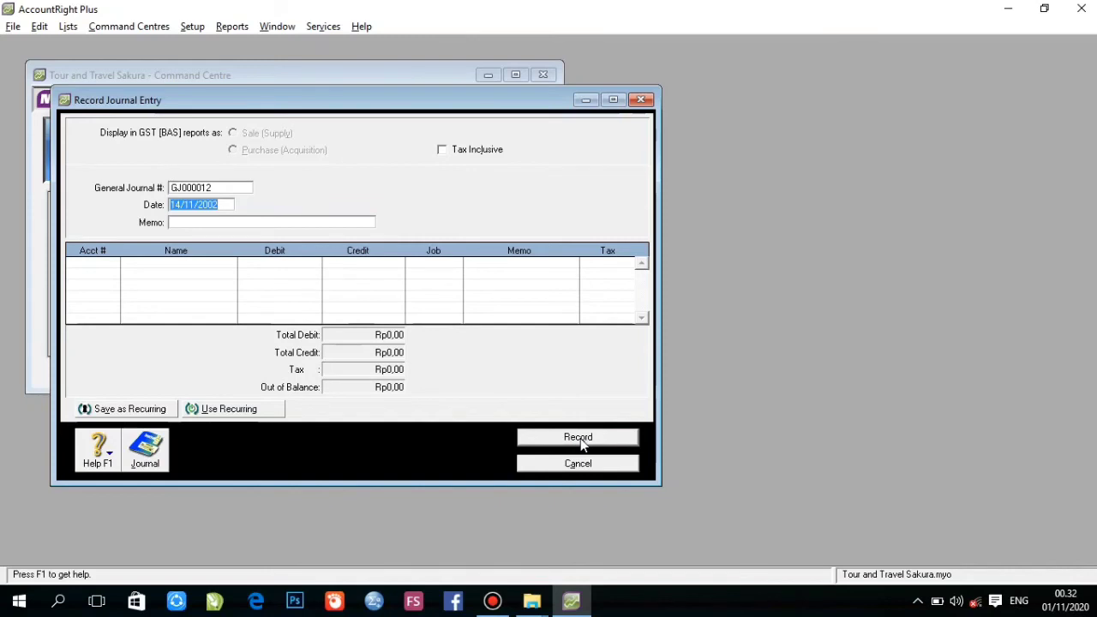
# Date the entry 15/11/2002 and debit Kas di Tangan Rp10.000.000
pyautogui.click(180, 204)
pyautogui.press('BackSpace')
pyautogui.write('5')
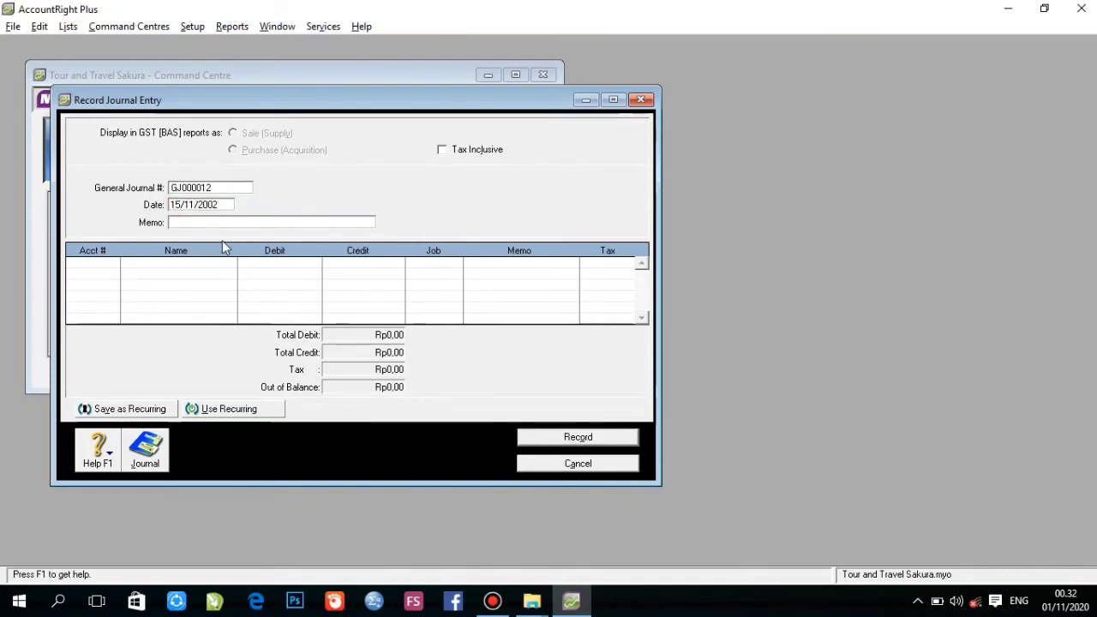
pyautogui.press('Tab')
pyautogui.press('Tab')
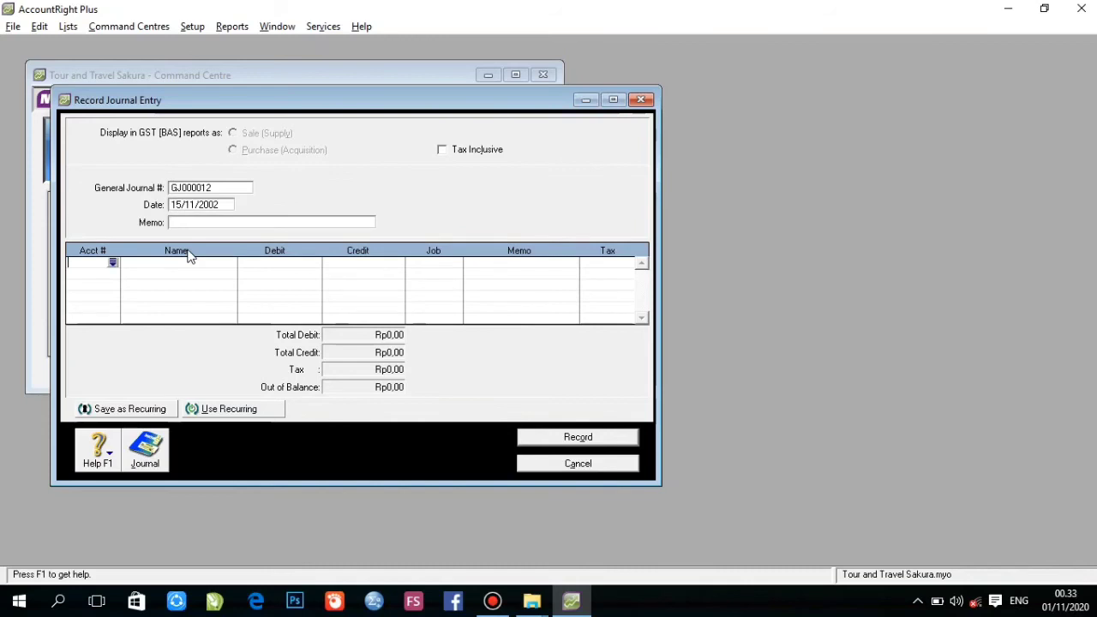
pyautogui.click(112, 262)
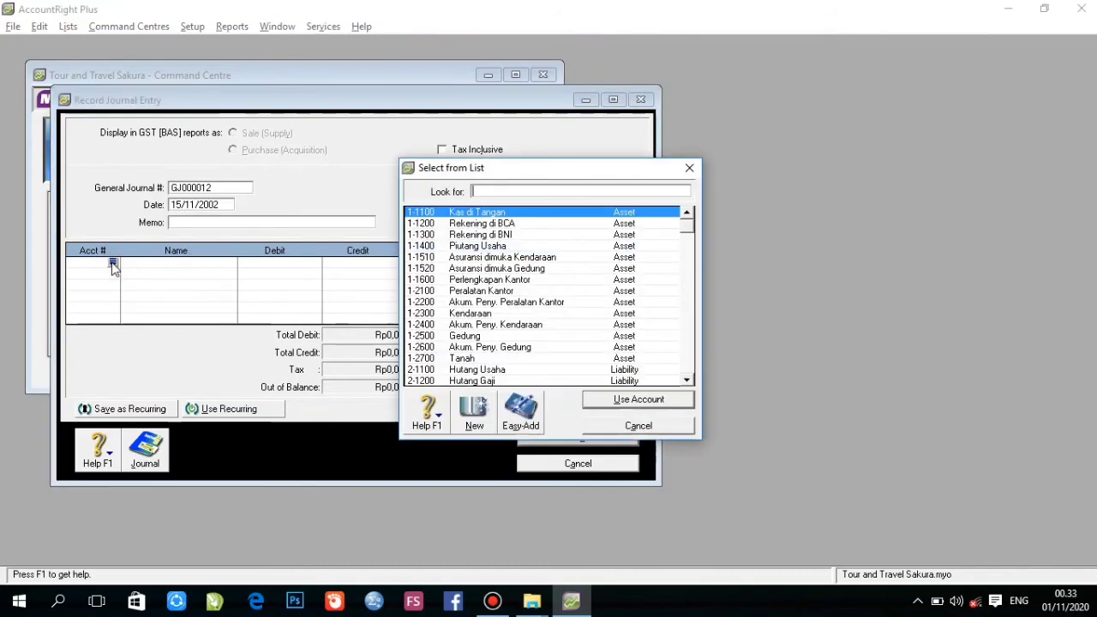
pyautogui.doubleClick(493, 214)
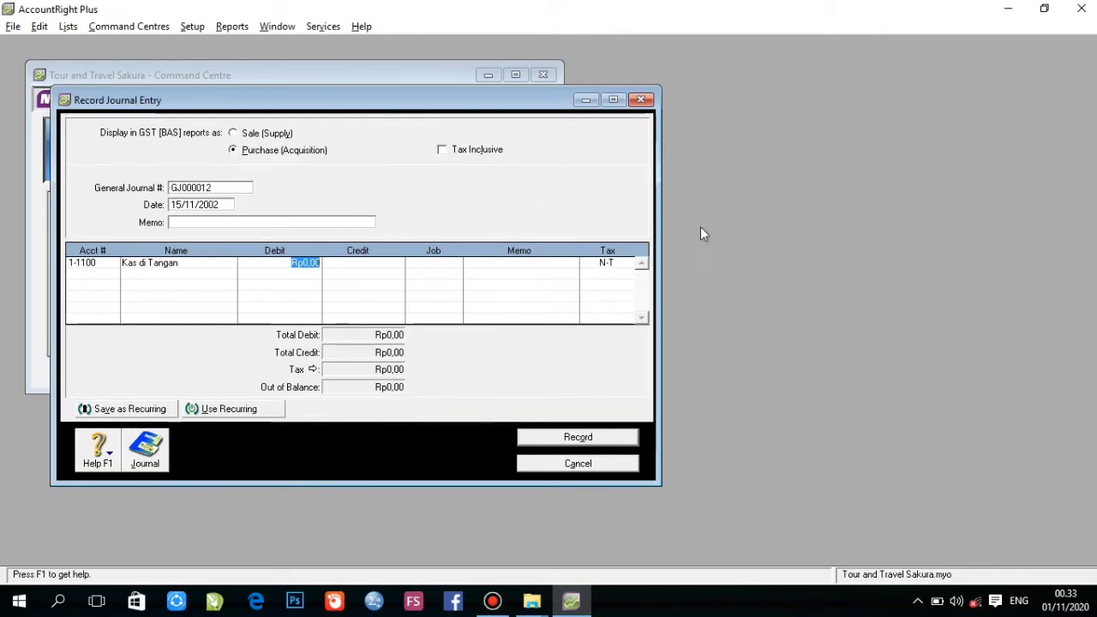
pyautogui.write('10.000.00')
pyautogui.press('Return')
# Credit Hutang di BRI the balancing Rp10.000.000 and record GJ000012
pyautogui.click(113, 275)
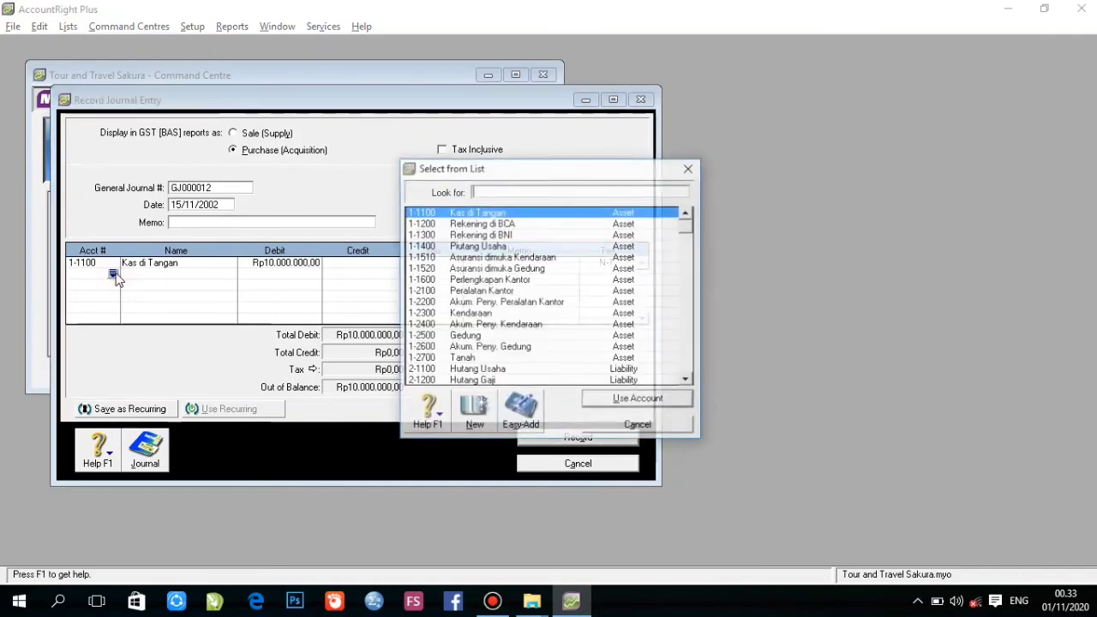
pyautogui.click(686, 380)
pyautogui.click(687, 380)
pyautogui.click(687, 380)
pyautogui.click(687, 379)
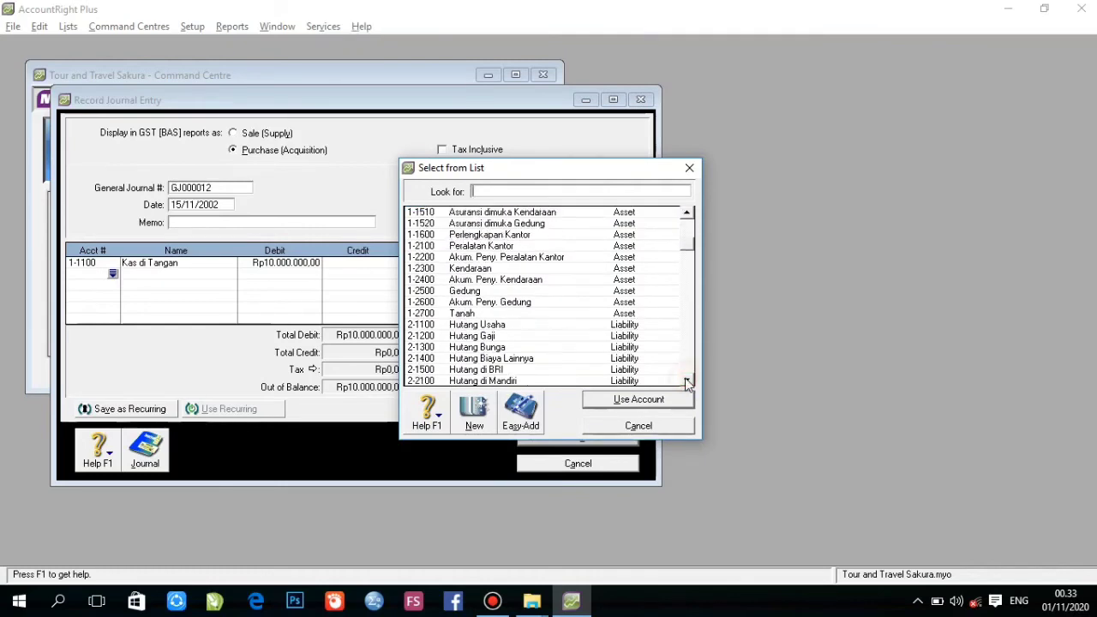
pyautogui.doubleClick(579, 370)
pyautogui.click(373, 274)
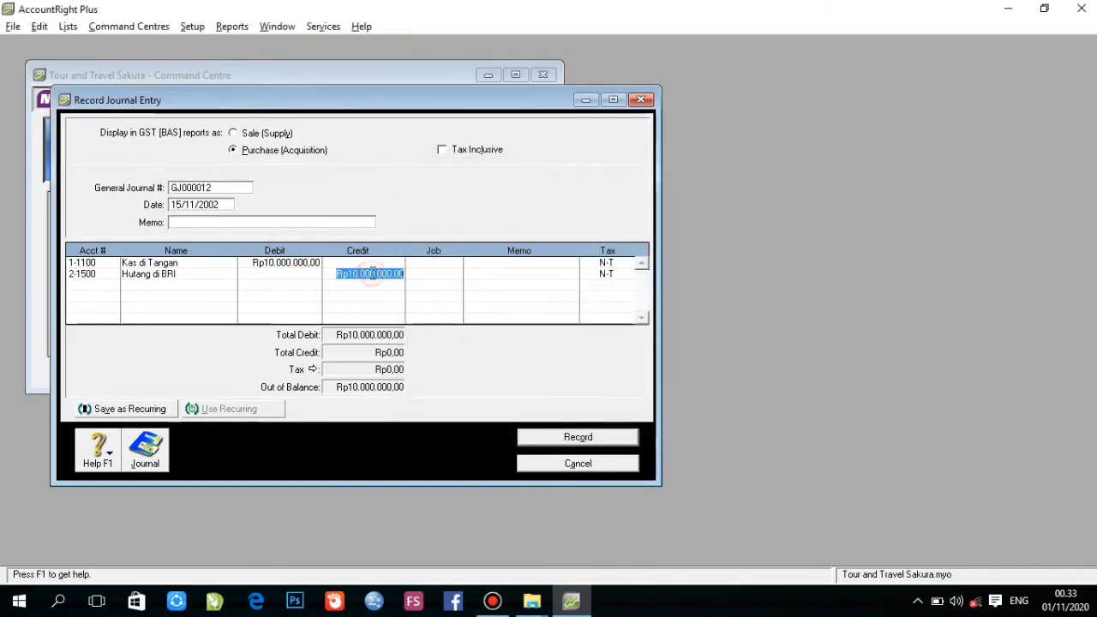
pyautogui.click(562, 439)
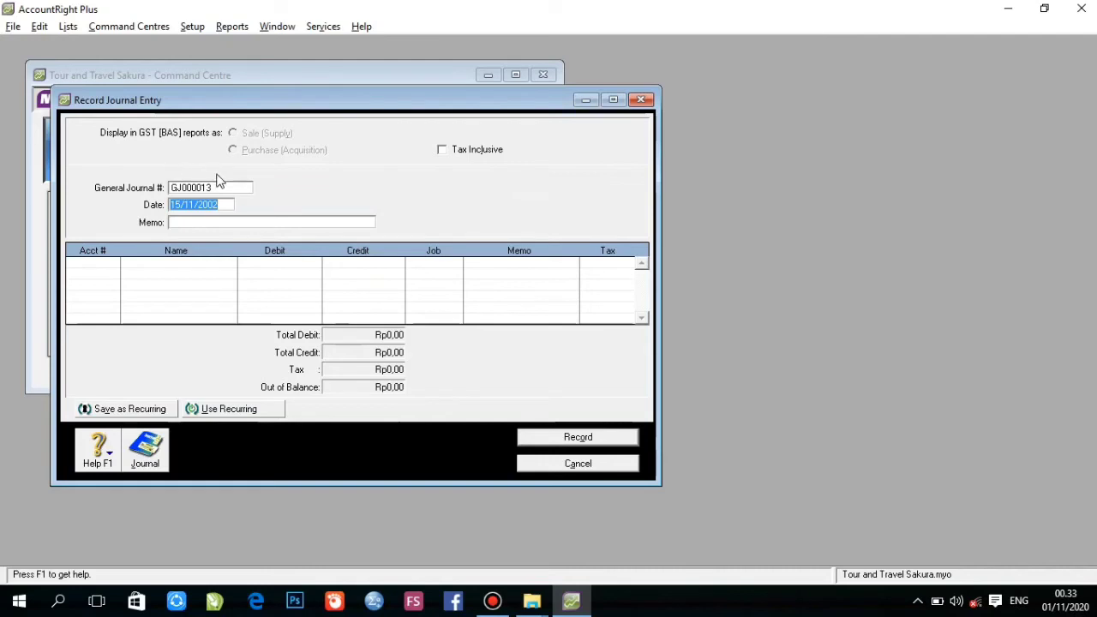
# Date the entry 16/11/2002 and debit Kas di Tangan Rp1.500.000
pyautogui.click(177, 204)
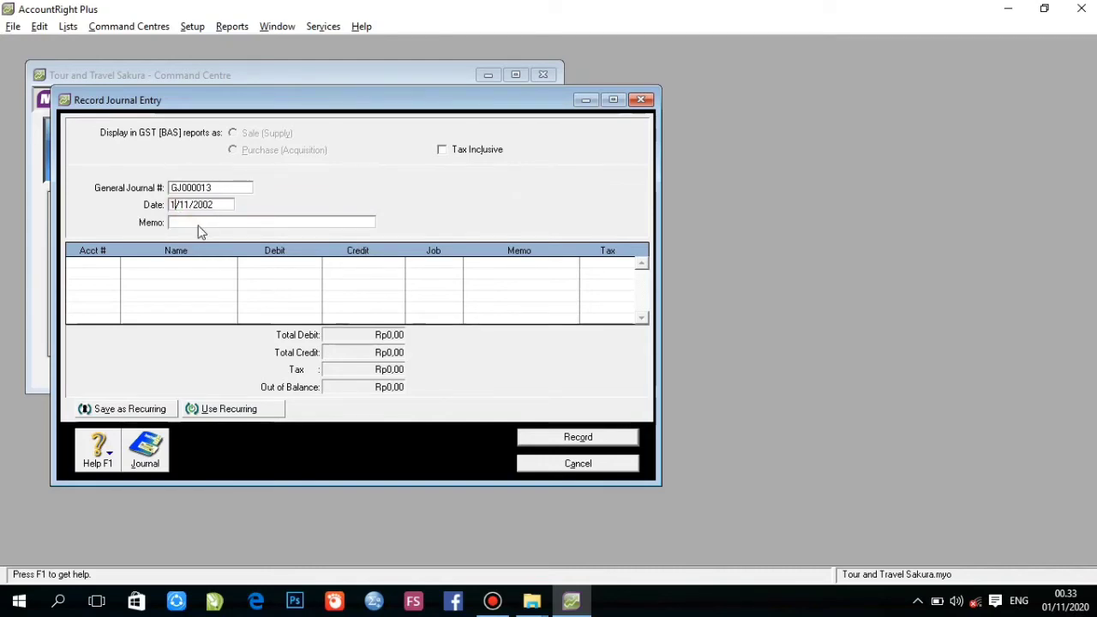
pyautogui.write('6')
pyautogui.press('Tab')
pyautogui.press('Tab')
pyautogui.click(112, 264)
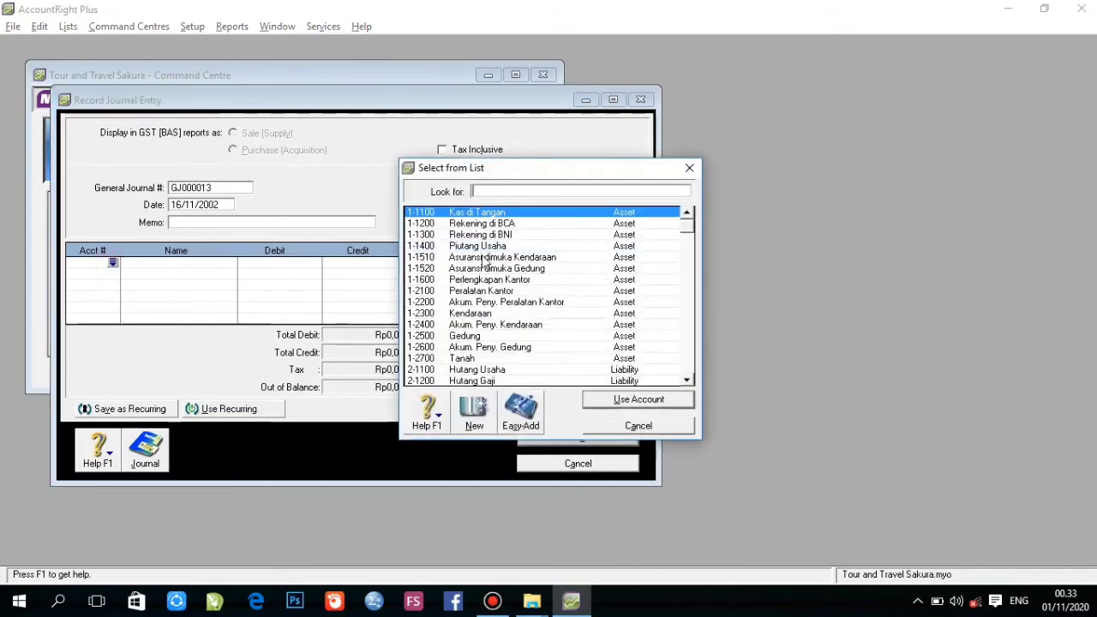
pyautogui.doubleClick(496, 218)
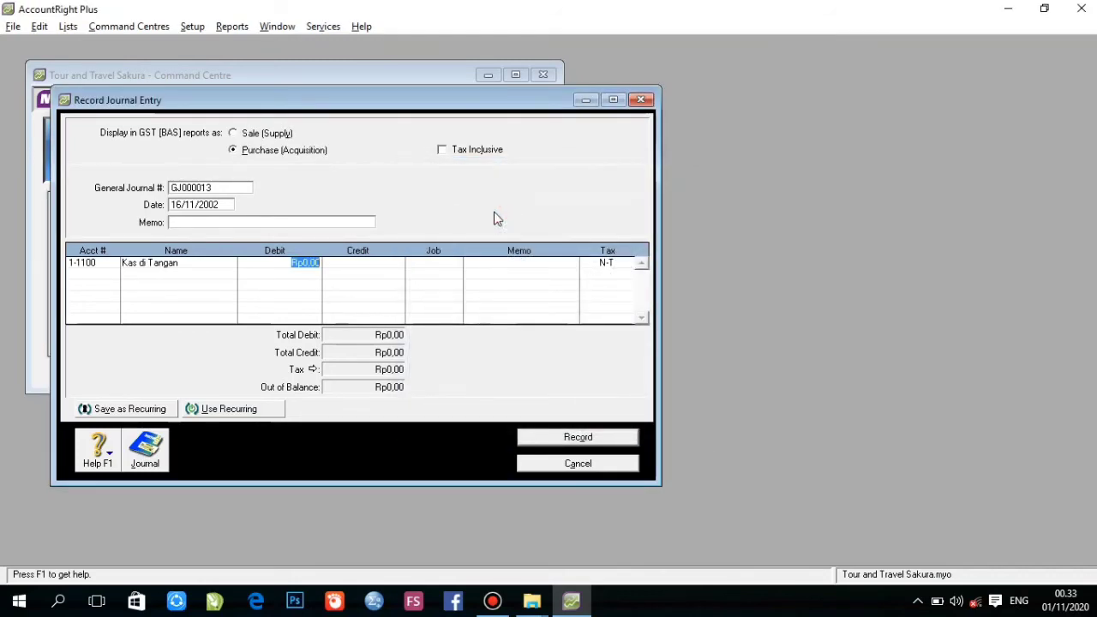
pyautogui.write('15000')
pyautogui.press('Return')
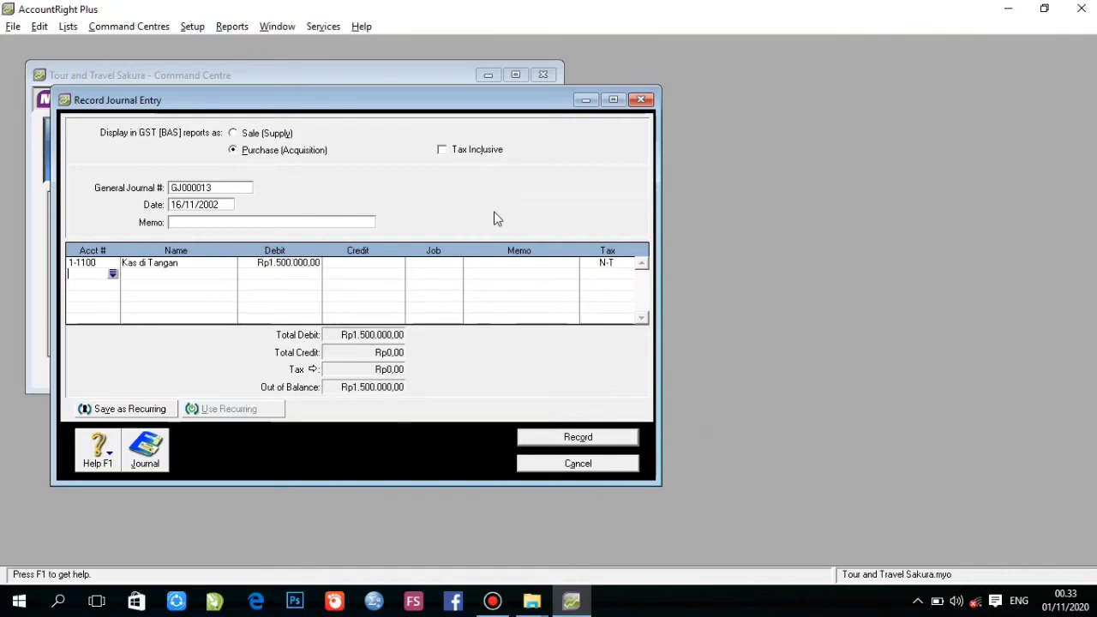
# Credit 4-1000 Pendapatan Jasa the balancing Rp1.500.000 and record GJ000013
pyautogui.click(112, 274)
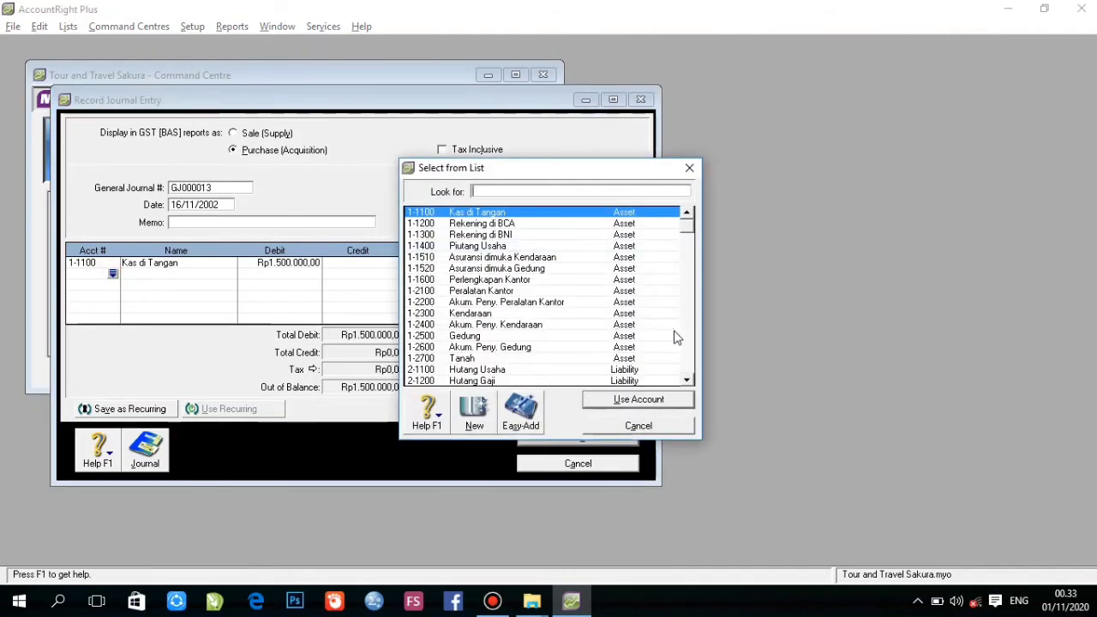
pyautogui.click(688, 380)
pyautogui.click(688, 381)
pyautogui.click(688, 381)
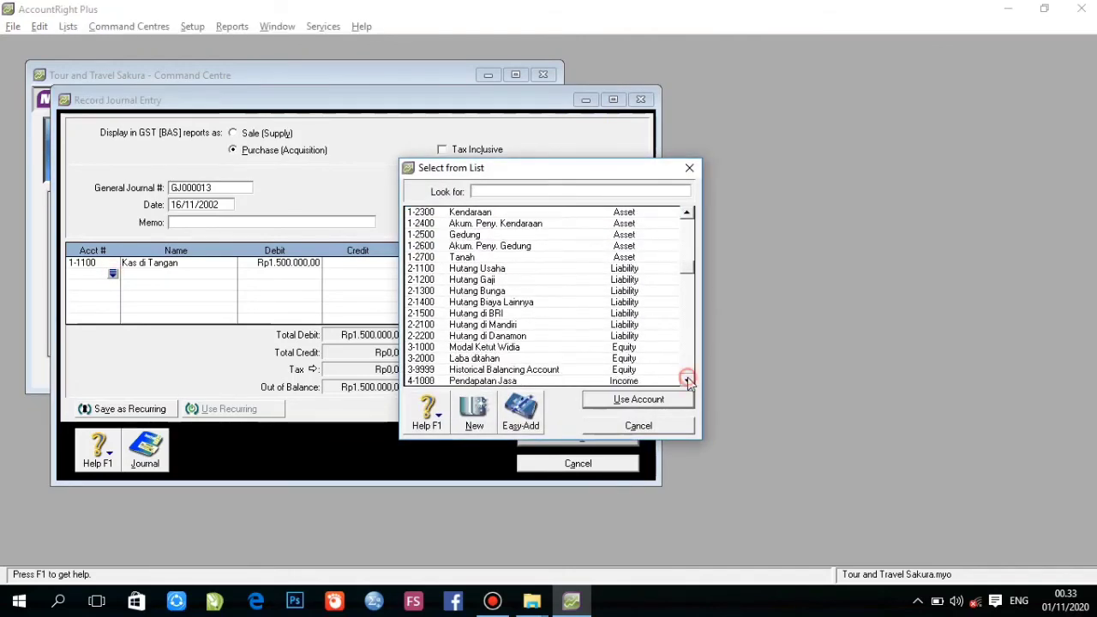
pyautogui.click(688, 380)
pyautogui.doubleClick(484, 347)
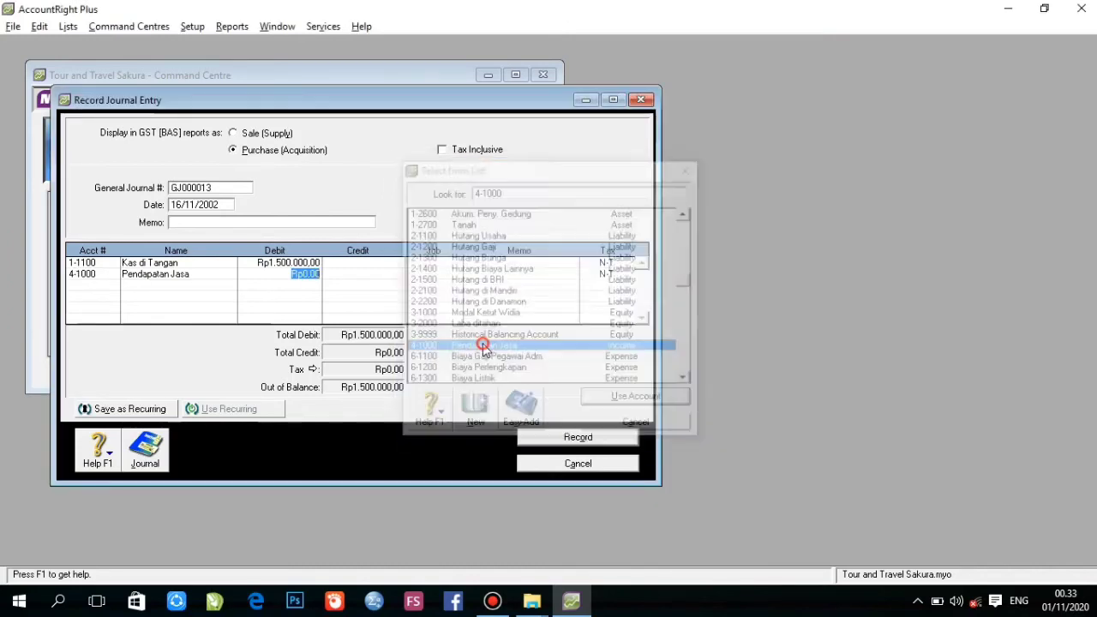
pyautogui.click(383, 274)
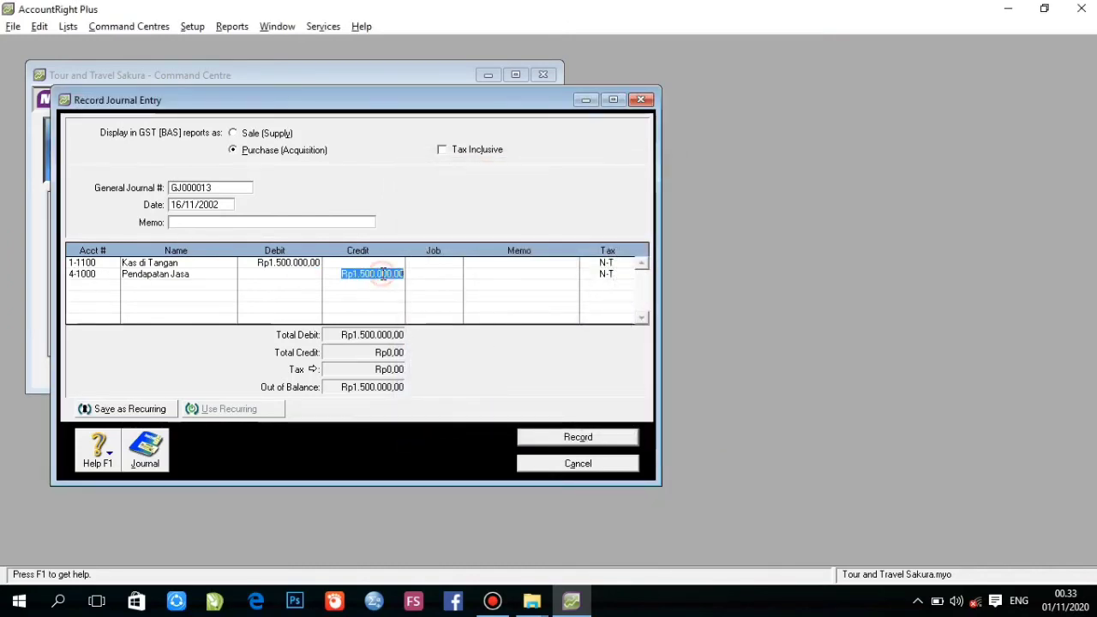
pyautogui.click(586, 439)
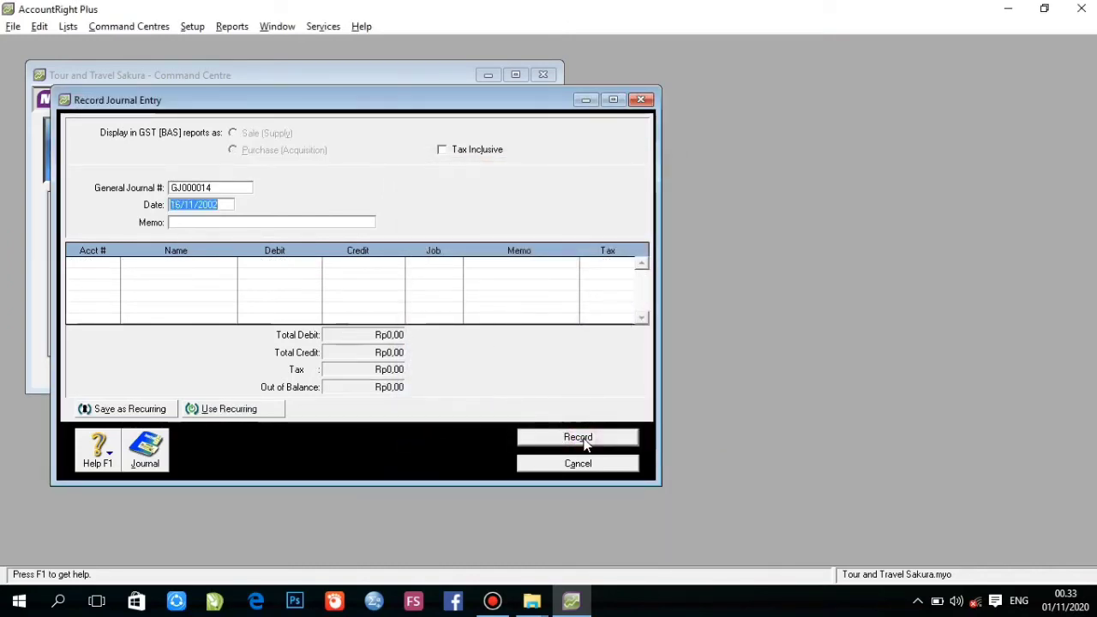
# Date the entry 17/11/2002 and debit Rekening di BCA Rp2.000.000
pyautogui.click(181, 206)
pyautogui.press('BackSpace')
pyautogui.write('7')
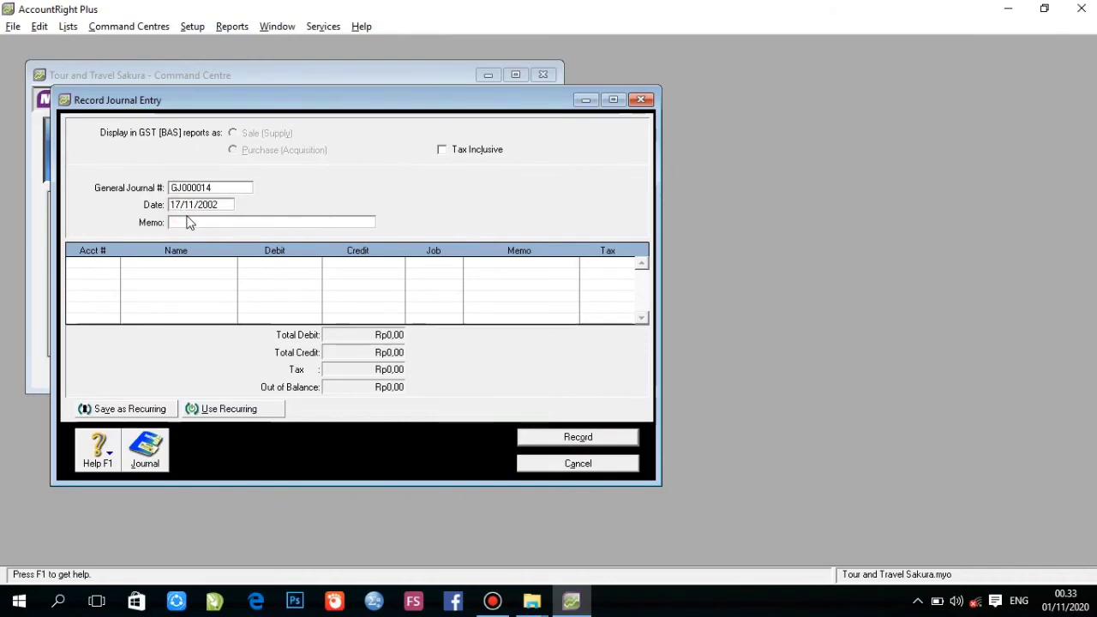
pyautogui.press('Tab')
pyautogui.press('Tab')
pyautogui.click(113, 264)
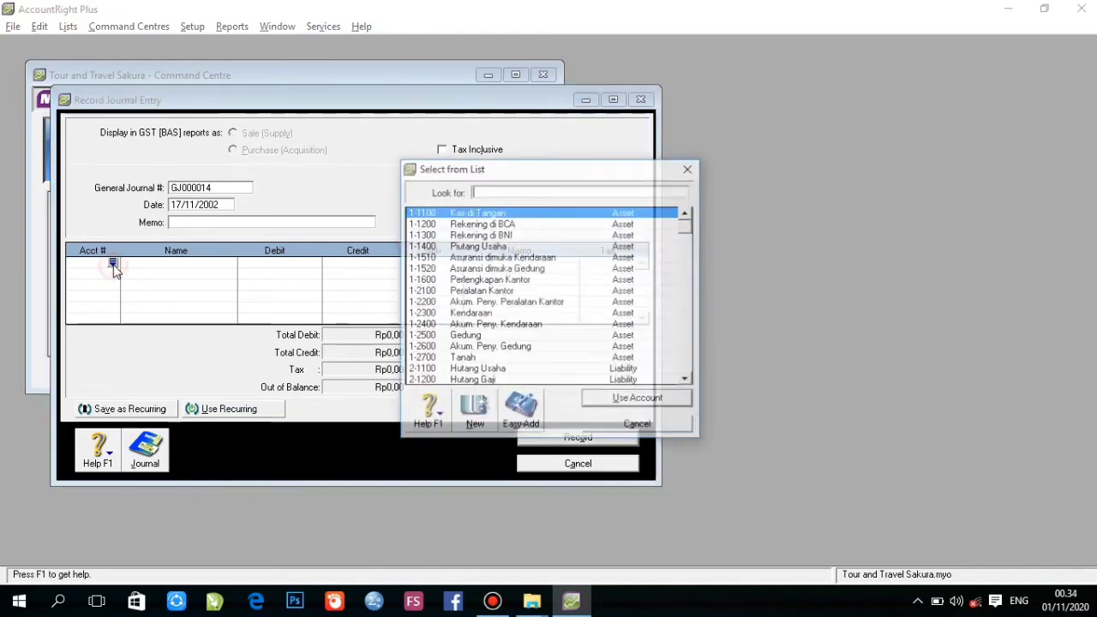
pyautogui.doubleClick(521, 225)
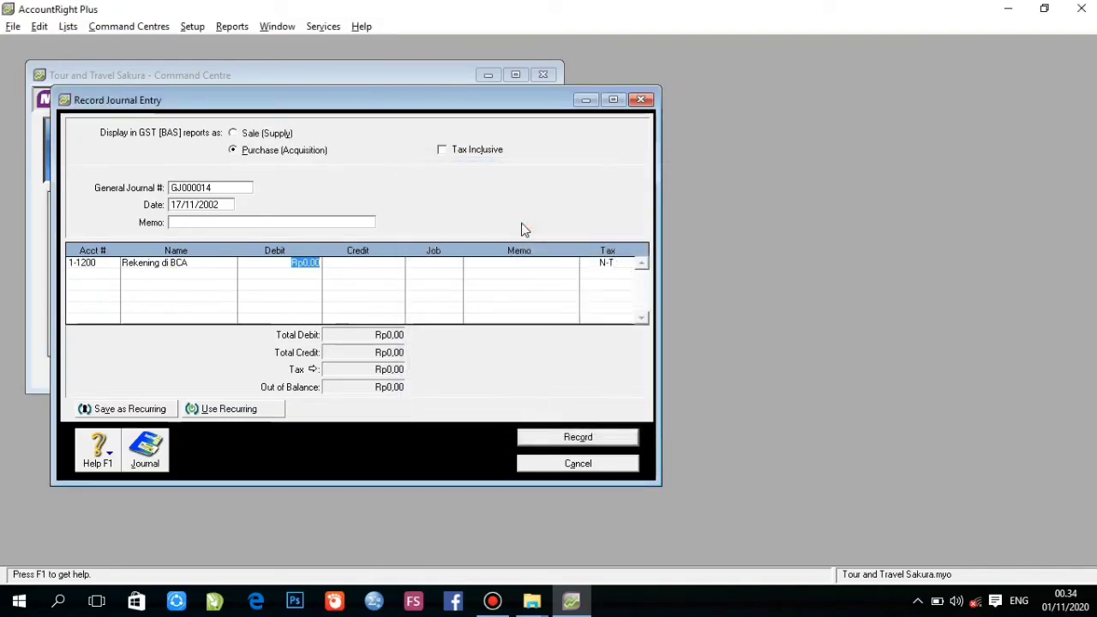
pyautogui.write('4')
pyautogui.write('000000')
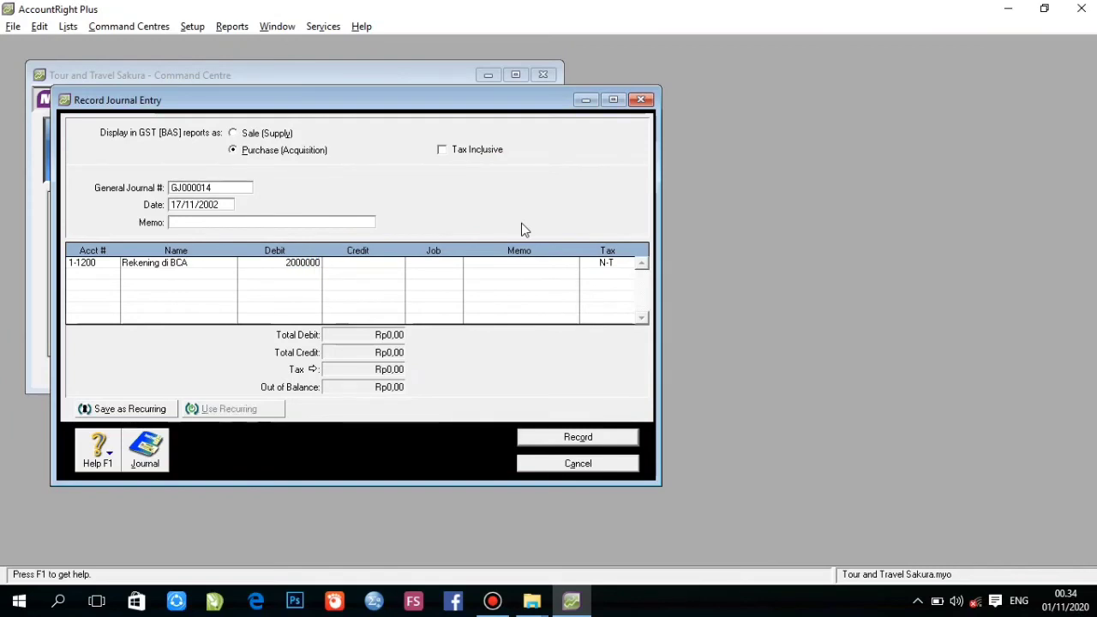
pyautogui.press('Return')
# Debit Rekening di BNI Rp3.000.000, credit Kas di Tangan Rp5.000.000, and record GJ000014
pyautogui.click(112, 275)
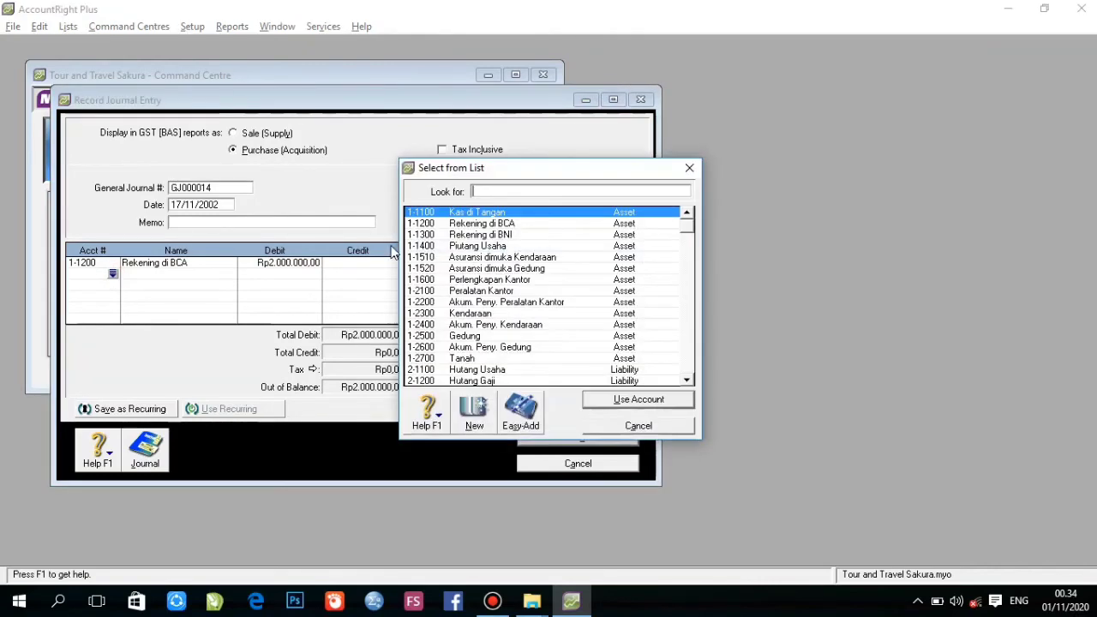
pyautogui.doubleClick(519, 235)
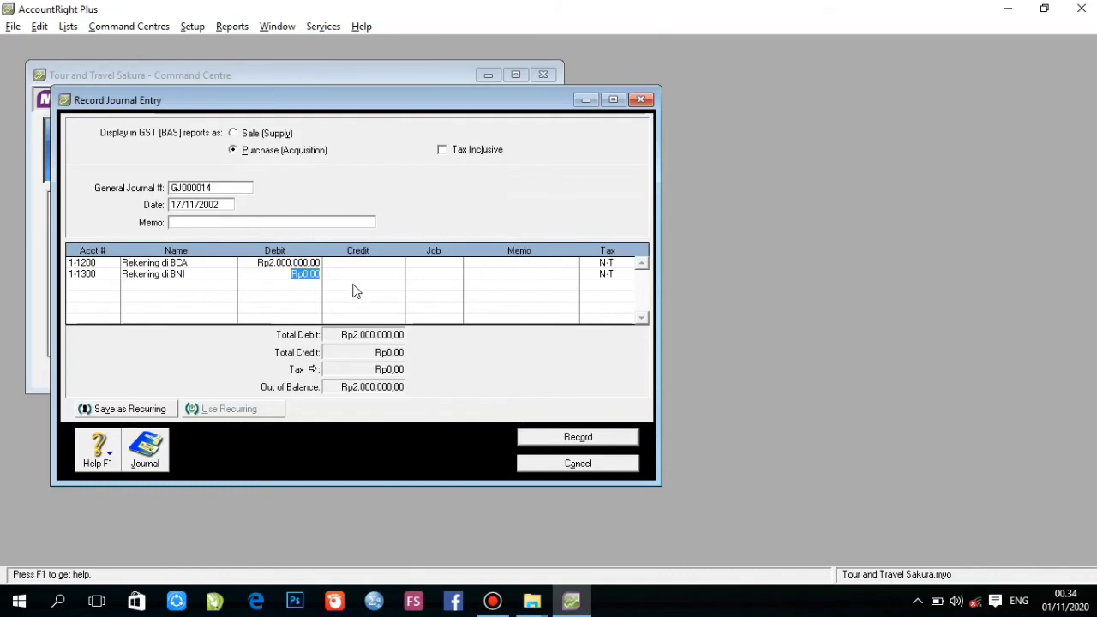
pyautogui.write('3.000.00')
pyautogui.click(350, 287)
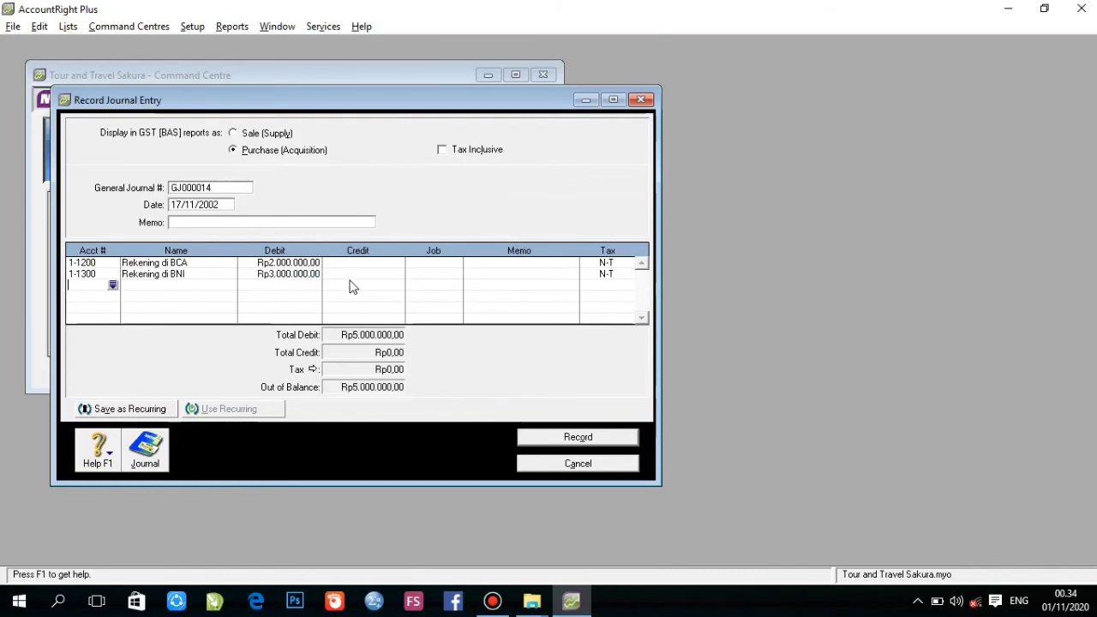
pyautogui.click(112, 285)
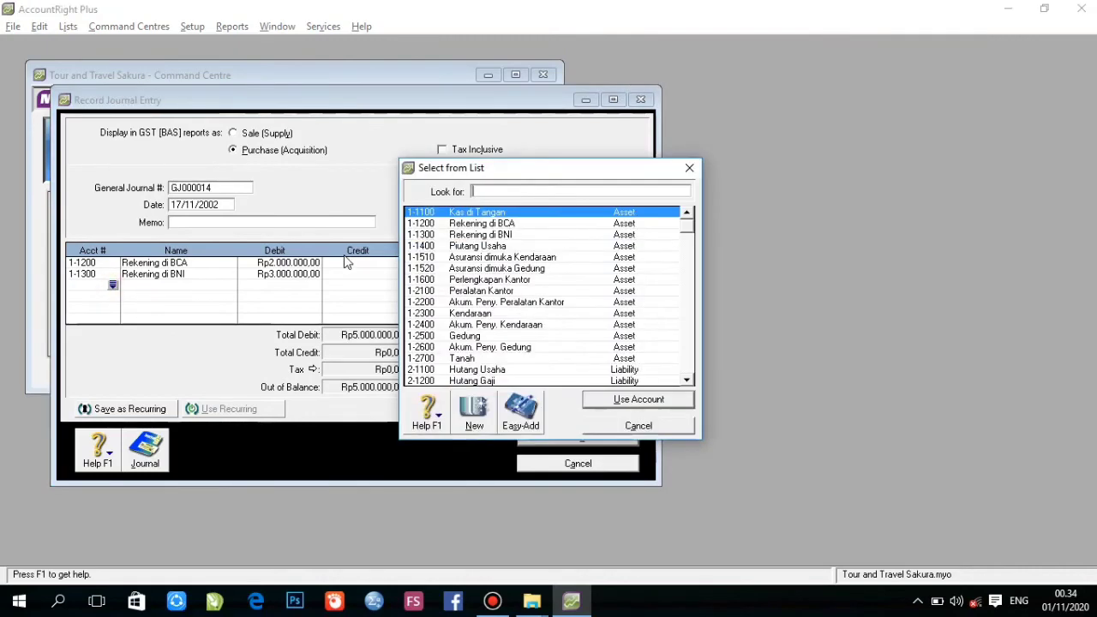
pyautogui.doubleClick(453, 216)
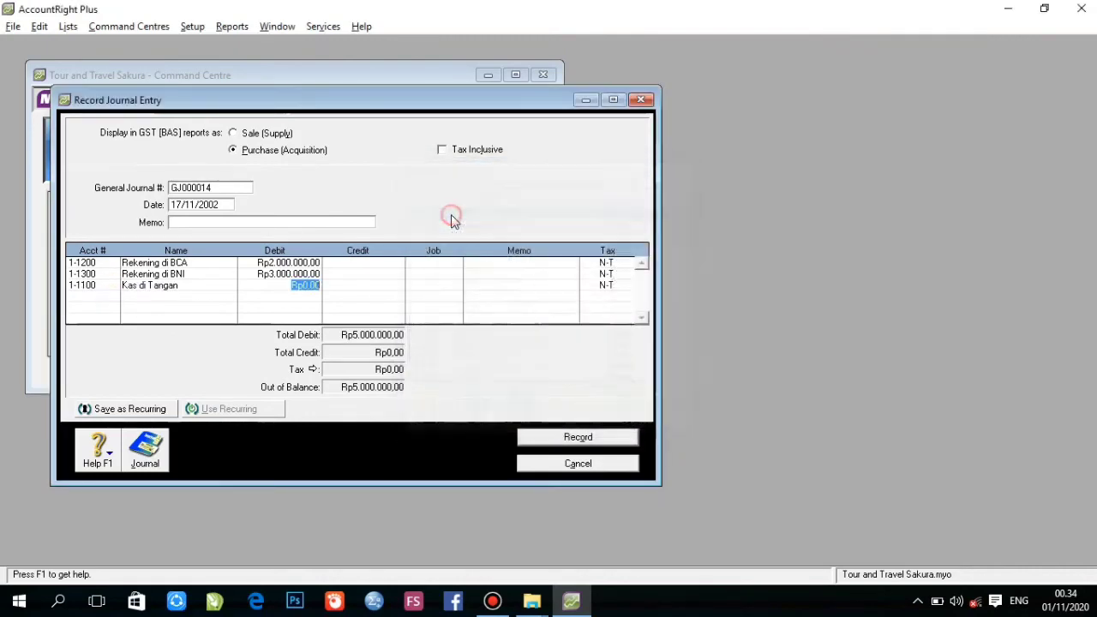
pyautogui.click(370, 287)
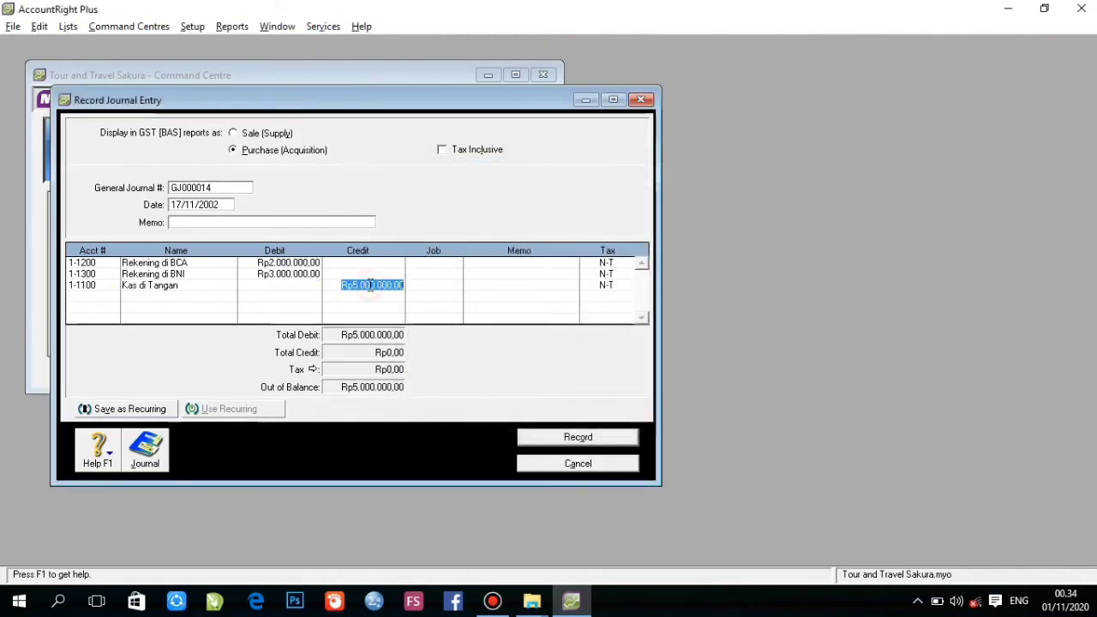
pyautogui.click(583, 439)
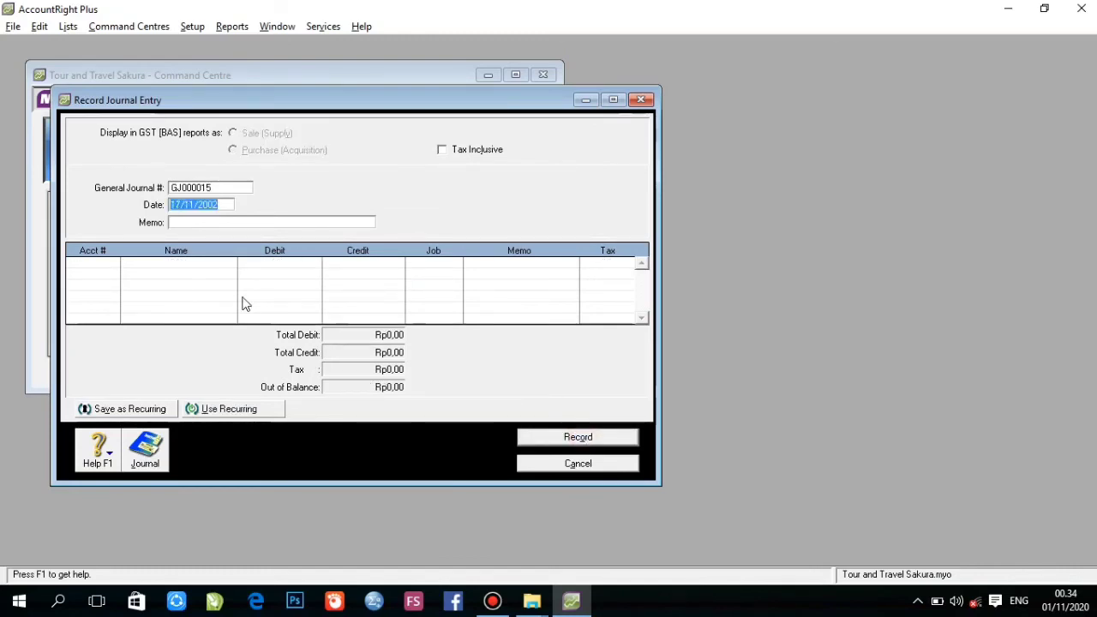
# Date the entry 18/11/2002 and debit Kas di Tangan Rp1.500.000
pyautogui.click(178, 202)
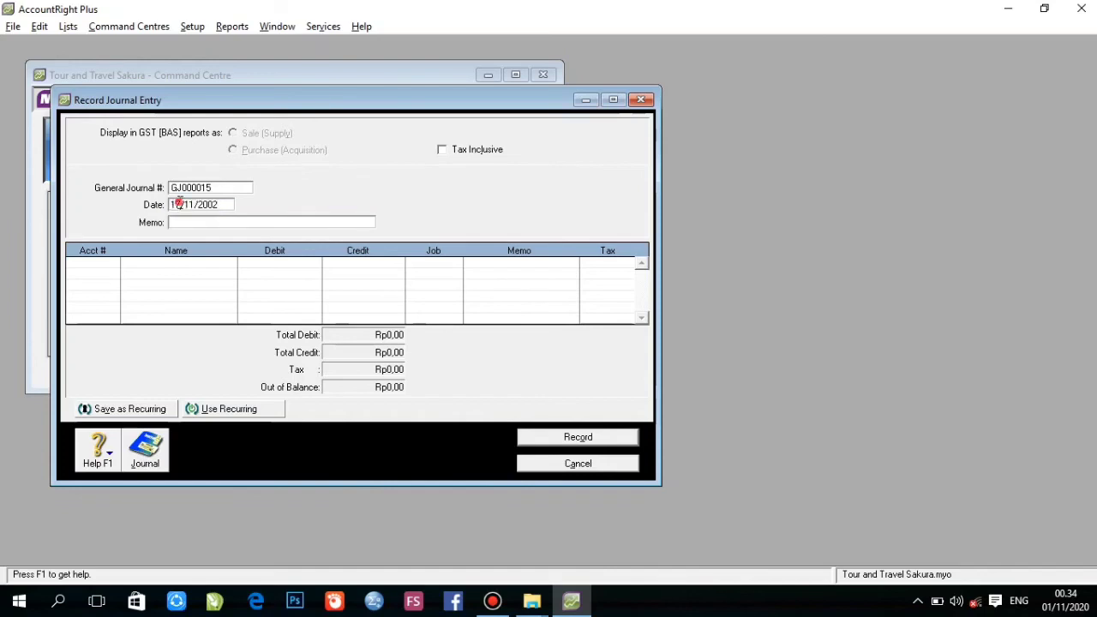
pyautogui.press('BackSpace')
pyautogui.write('8')
pyautogui.click(169, 268)
pyautogui.click(112, 262)
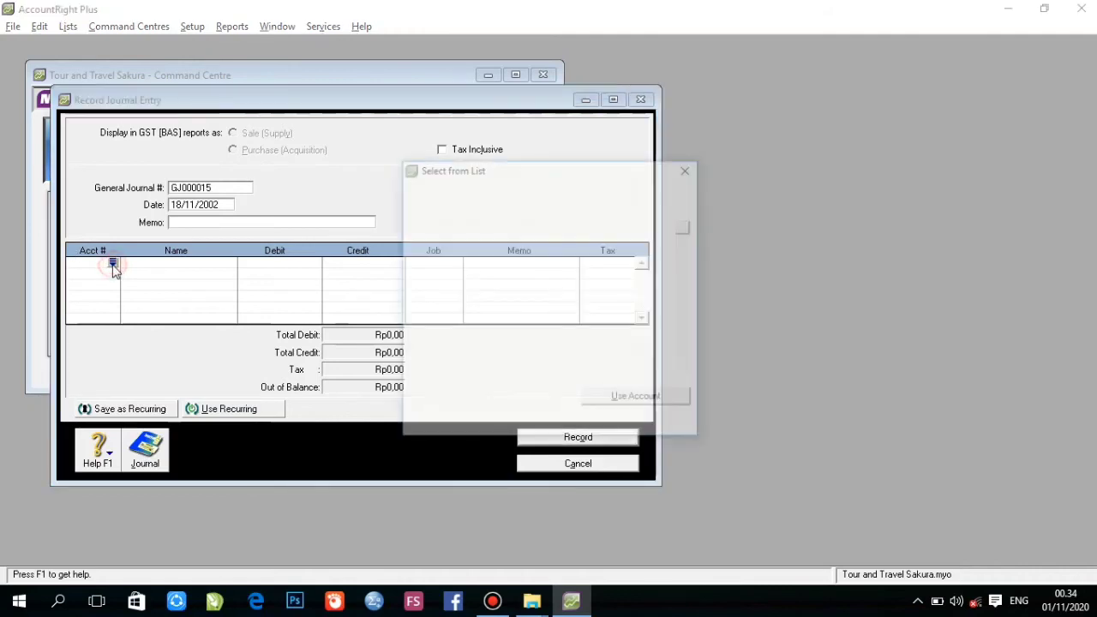
pyautogui.doubleClick(459, 213)
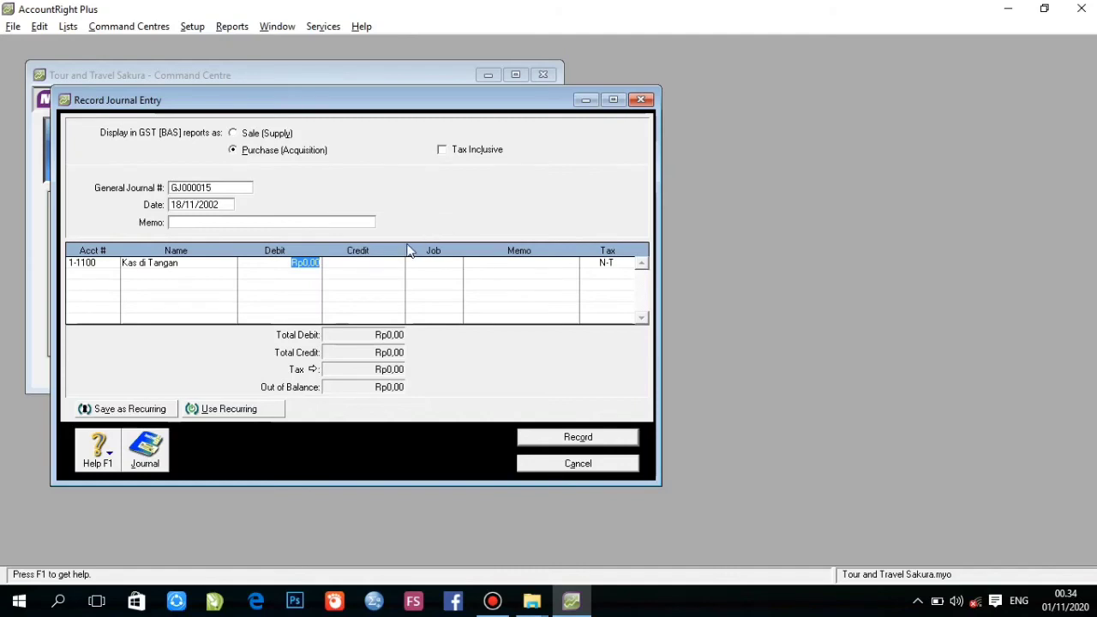
pyautogui.write('1.')
pyautogui.write('500.00')
pyautogui.write('0000')
pyautogui.press('Tab')
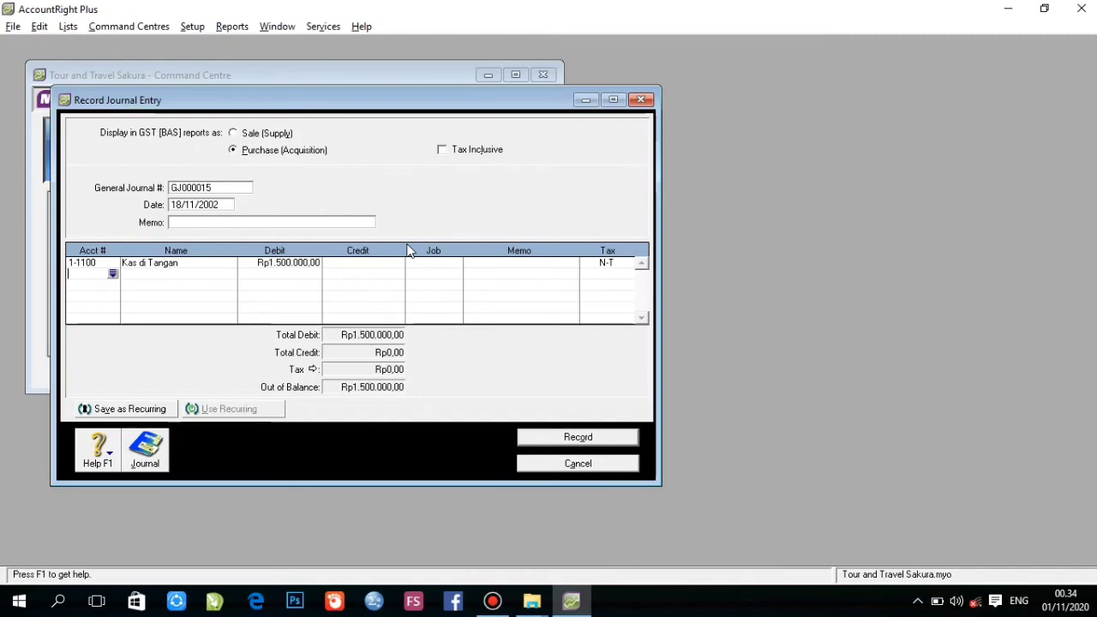
# Debit Piutang Usaha Rp500.000, credit Pendapatan Jasa Rp2.000.000, and record GJ000015
pyautogui.click(113, 274)
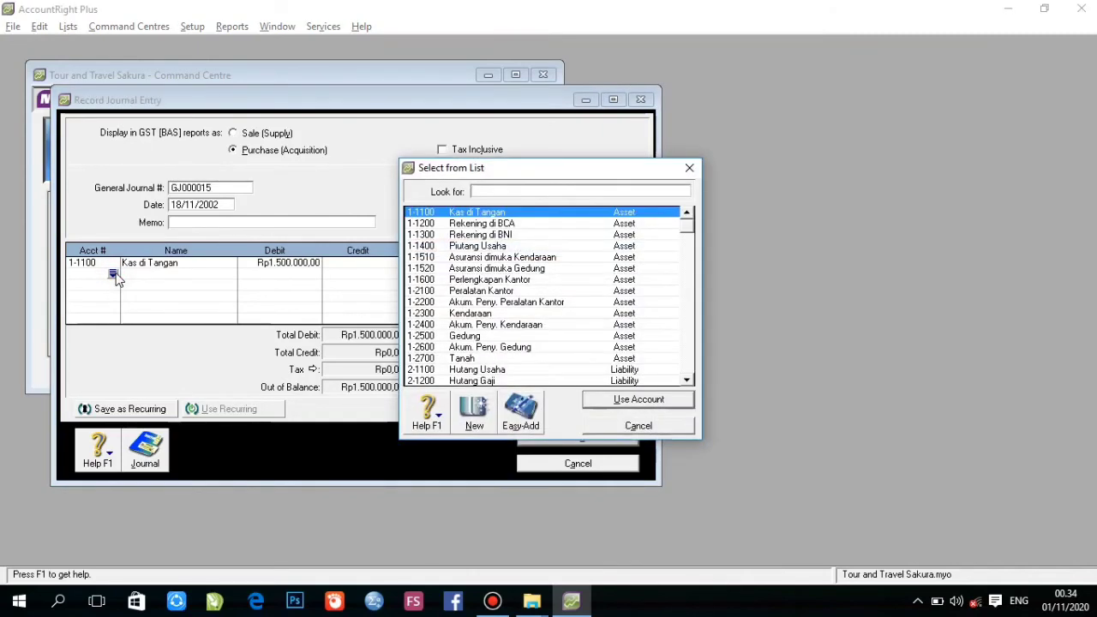
pyautogui.doubleClick(496, 246)
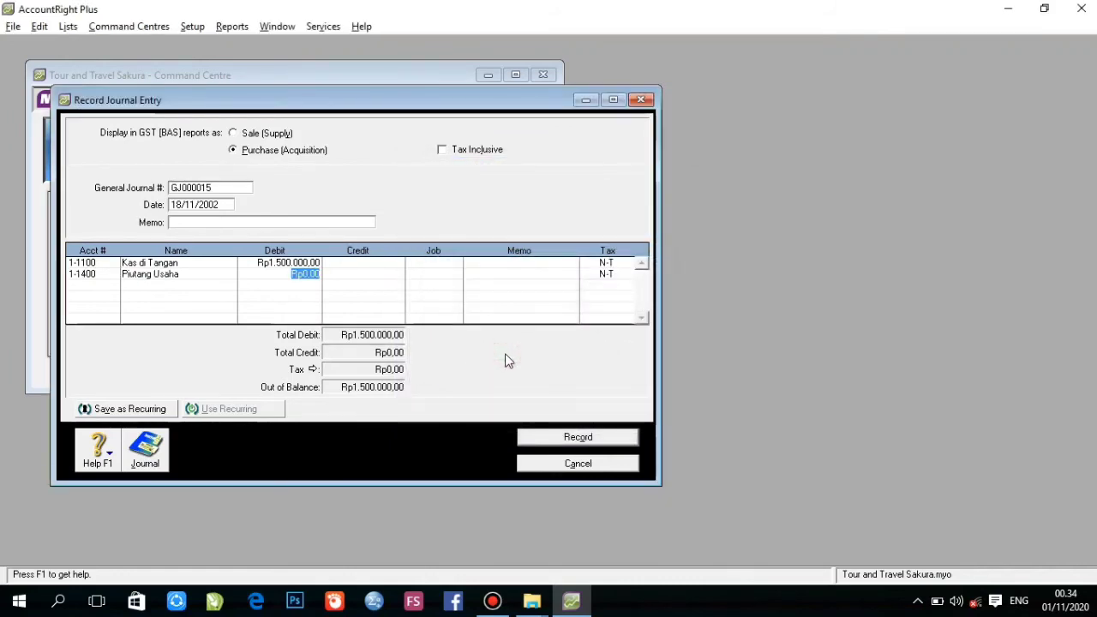
pyautogui.write('500000')
pyautogui.press('Return')
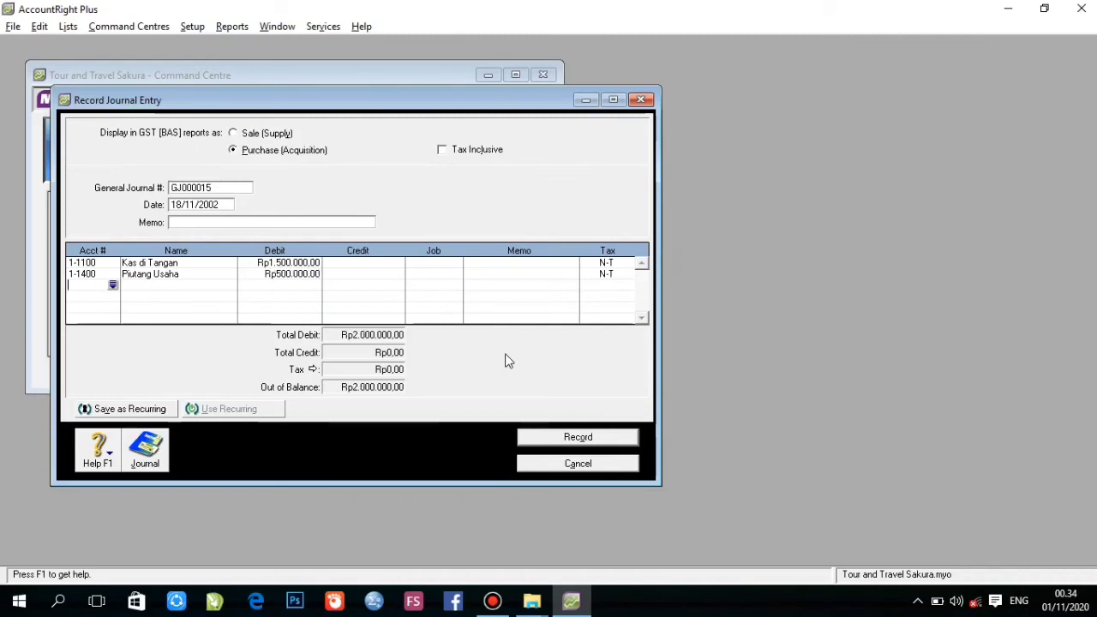
pyautogui.click(114, 286)
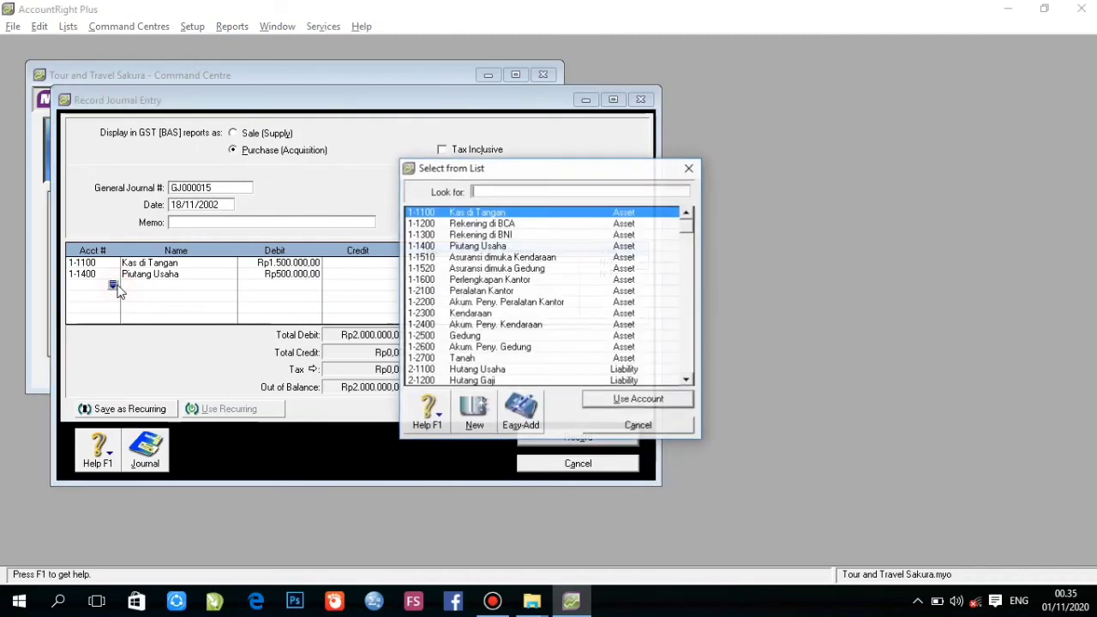
pyautogui.moveTo(689, 378); pyautogui.dragTo(689, 378)
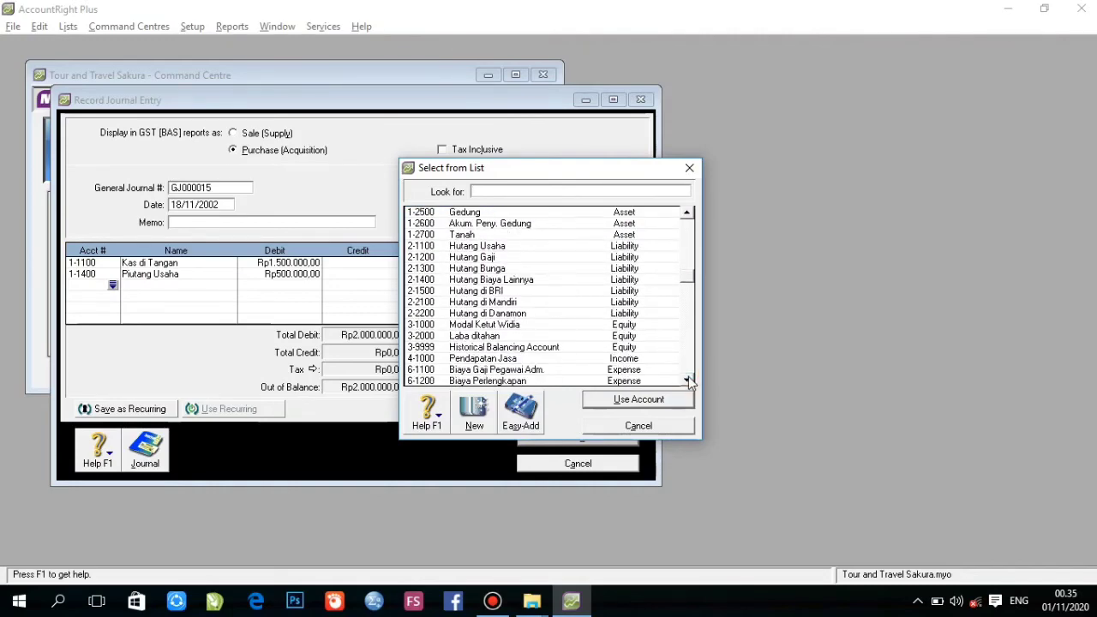
pyautogui.doubleClick(579, 358)
pyautogui.click(381, 283)
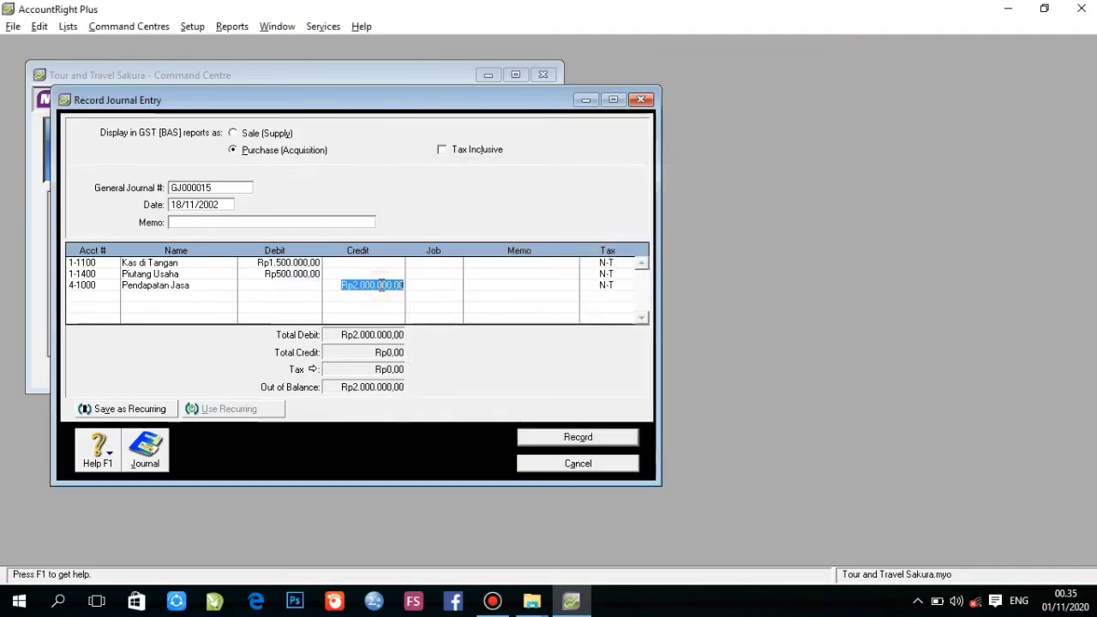
pyautogui.click(578, 438)
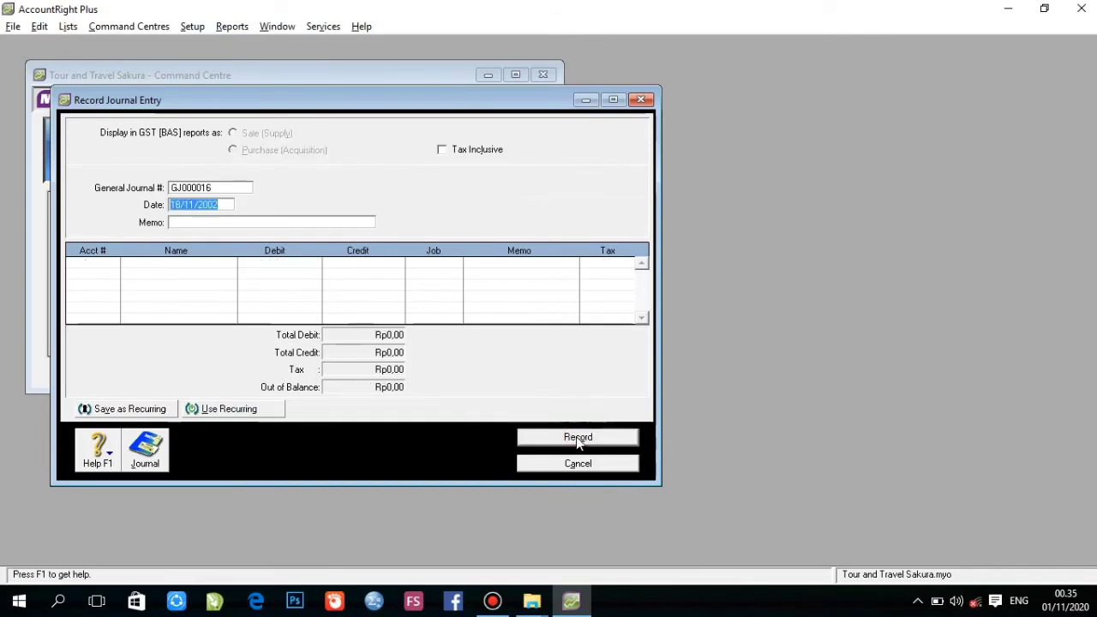
# Date the entry 20/11/2002 and debit 6-2600 Biaya Operasional Kend. Rp1.000.000
pyautogui.click(183, 204)
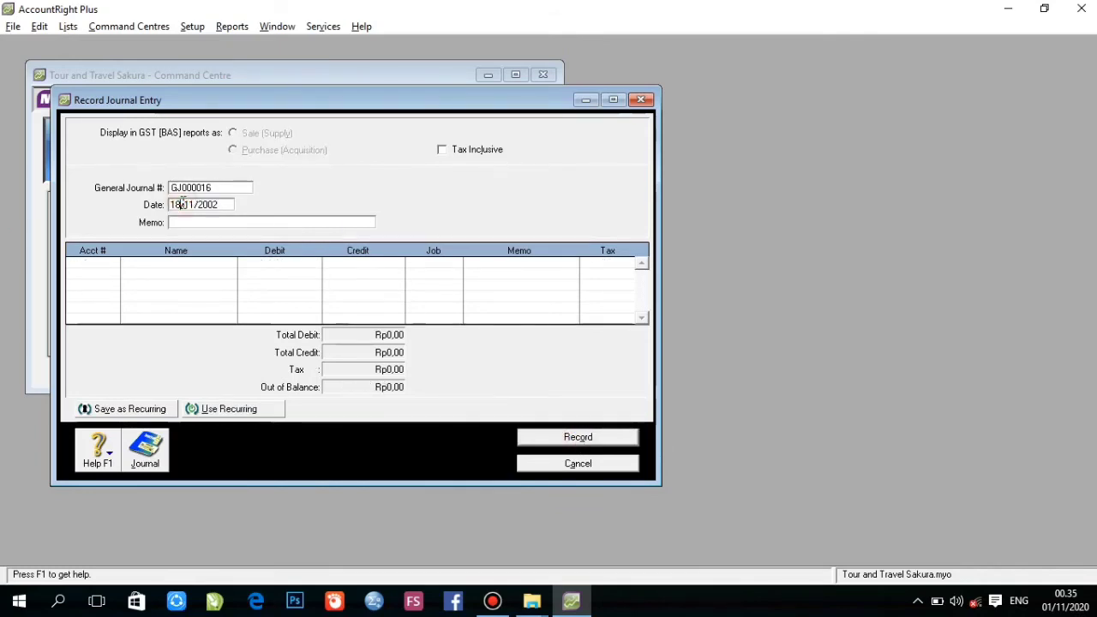
pyautogui.press('BackSpace')
pyautogui.press('BackSpace')
pyautogui.write('20')
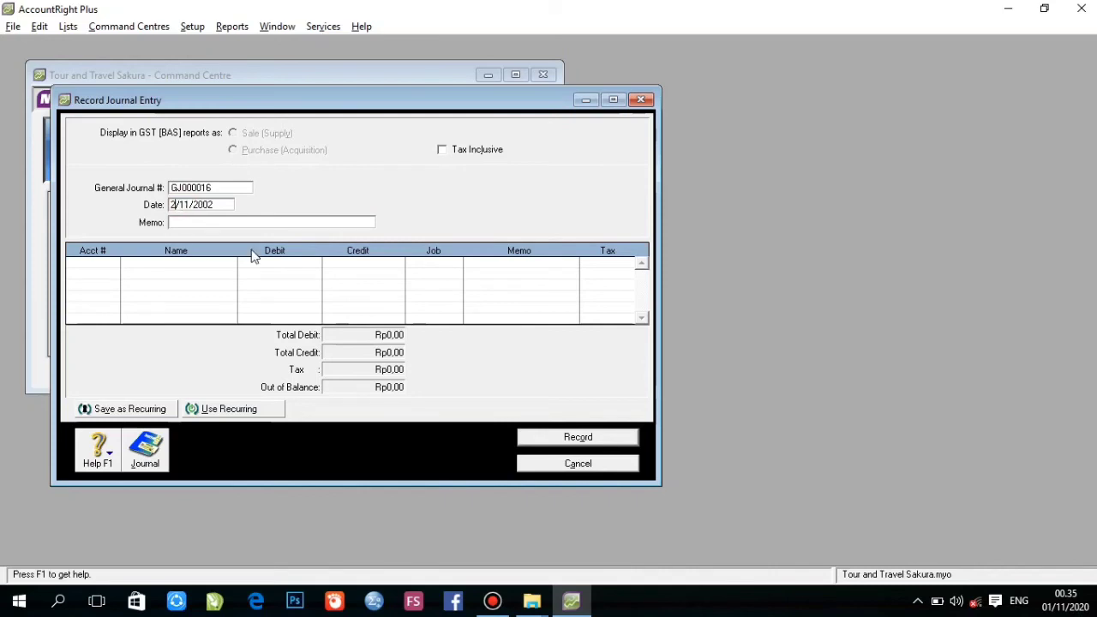
pyautogui.press('Tab')
pyautogui.click(112, 263)
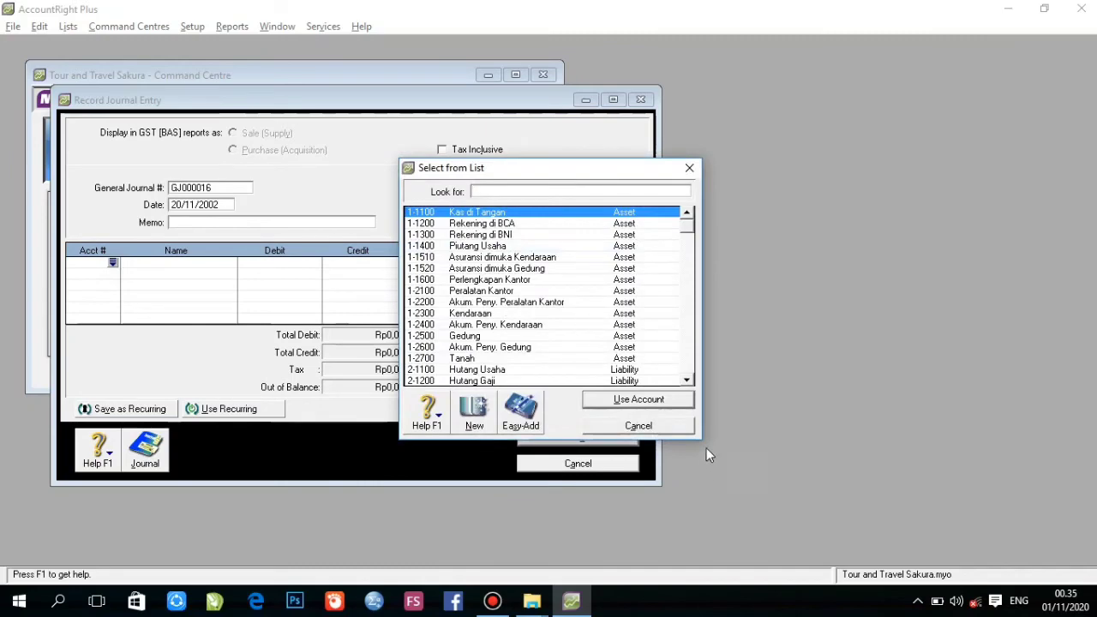
pyautogui.click(687, 381)
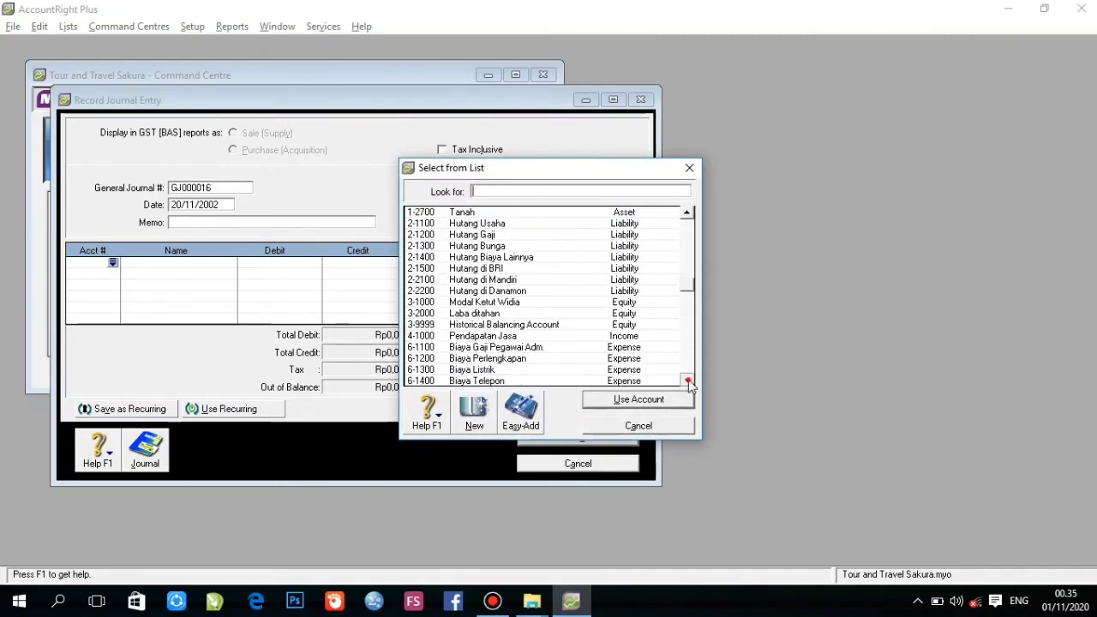
pyautogui.click(687, 380)
pyautogui.click(687, 381)
pyautogui.click(687, 381)
pyautogui.click(687, 381)
pyautogui.click(688, 381)
pyautogui.click(687, 381)
pyautogui.click(688, 381)
pyautogui.click(687, 381)
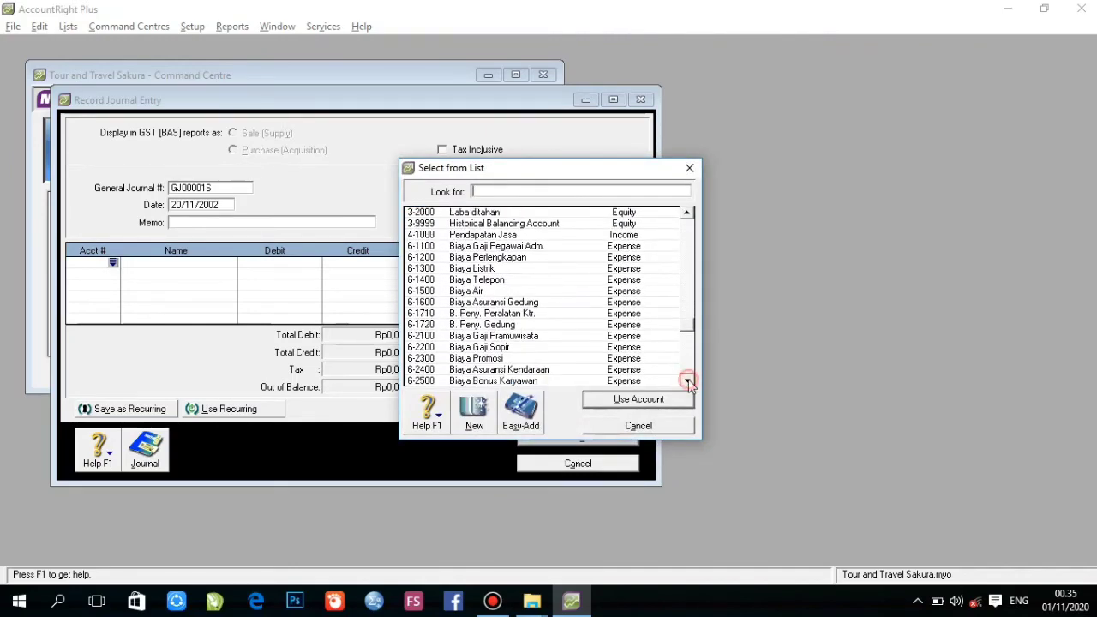
pyautogui.click(688, 381)
pyautogui.click(688, 381)
pyautogui.click(687, 381)
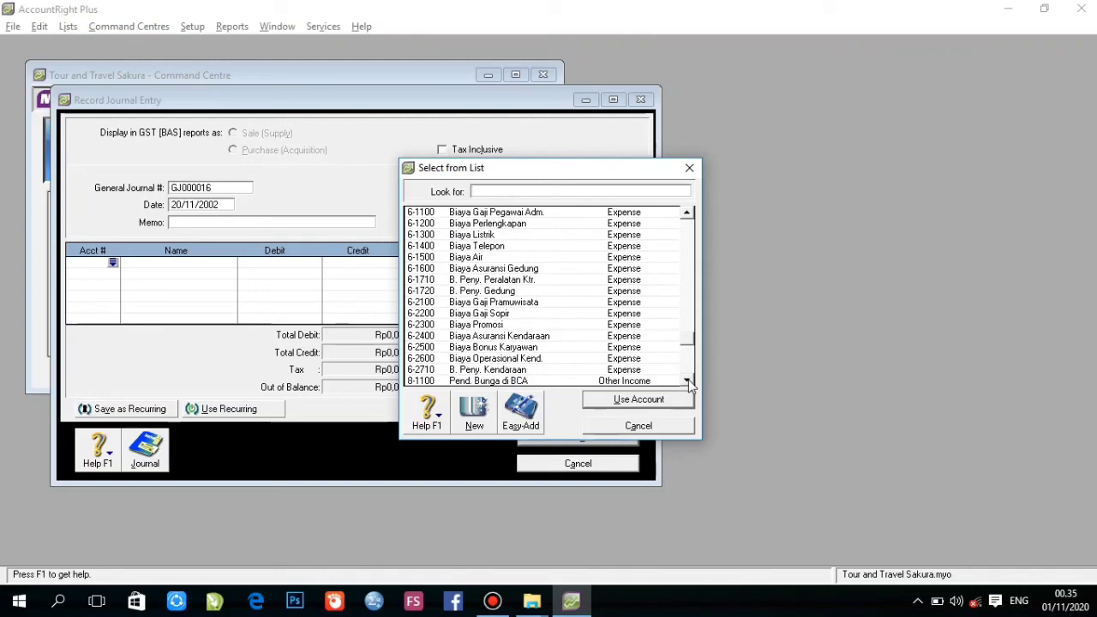
pyautogui.doubleClick(549, 360)
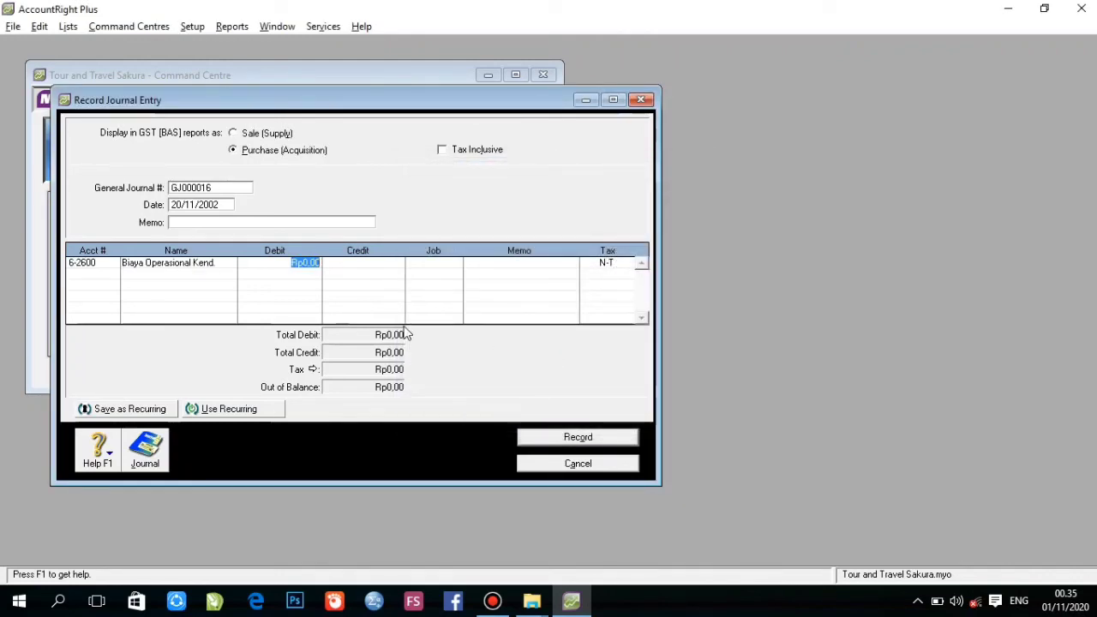
pyautogui.write('1000000')
pyautogui.press('Tab')
# Credit Kas di Tangan the balancing Rp1.000.000 and record GJ000016
pyautogui.click(112, 277)
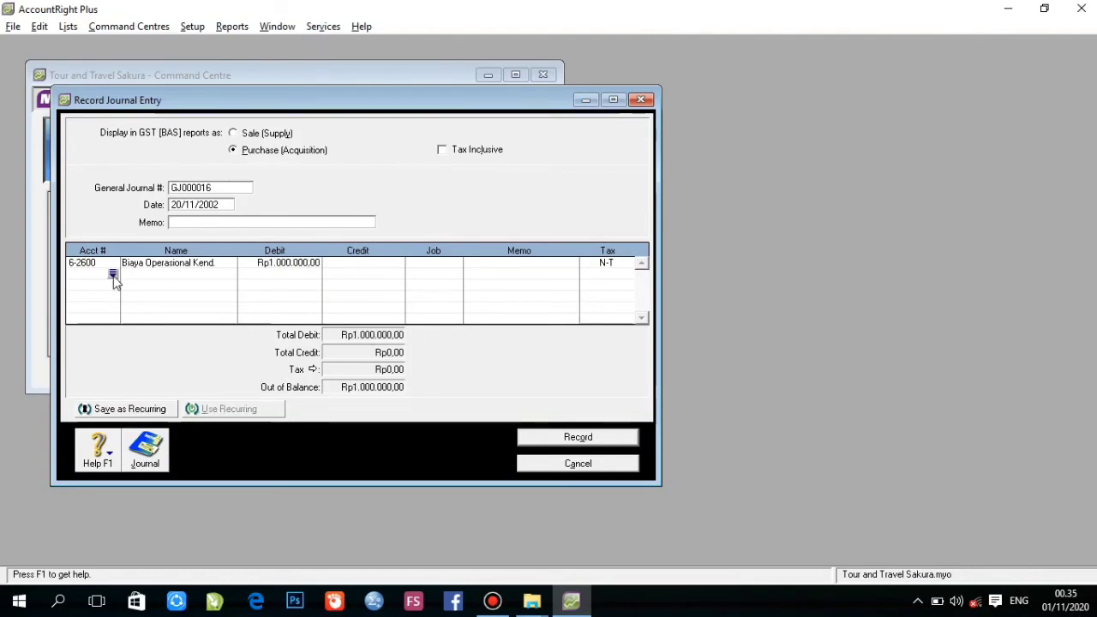
pyautogui.click(112, 276)
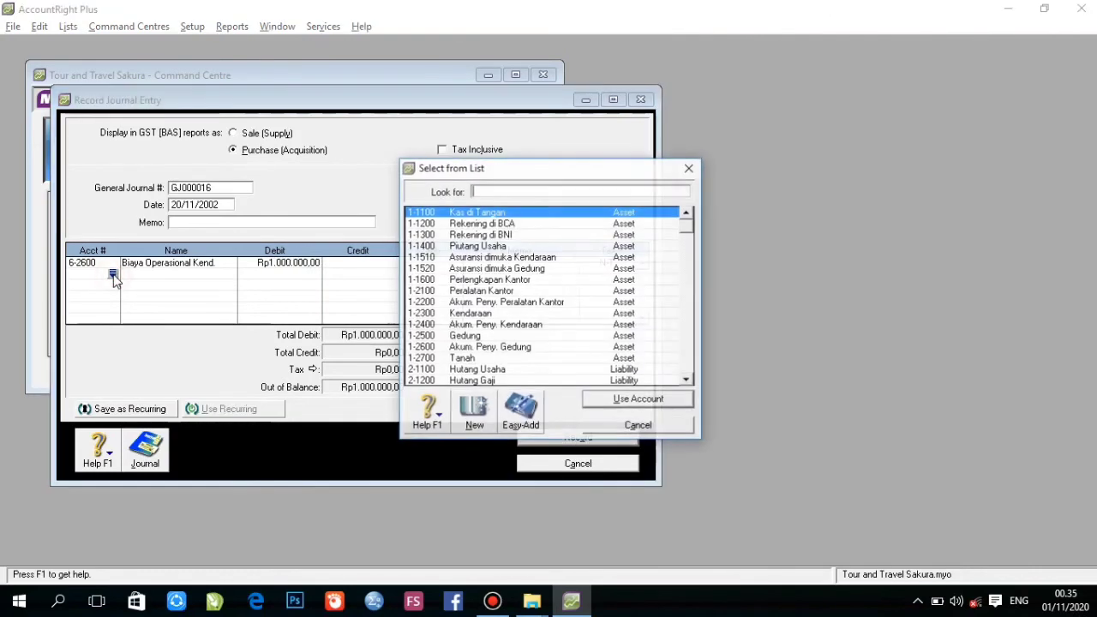
pyautogui.doubleClick(491, 213)
pyautogui.click(383, 274)
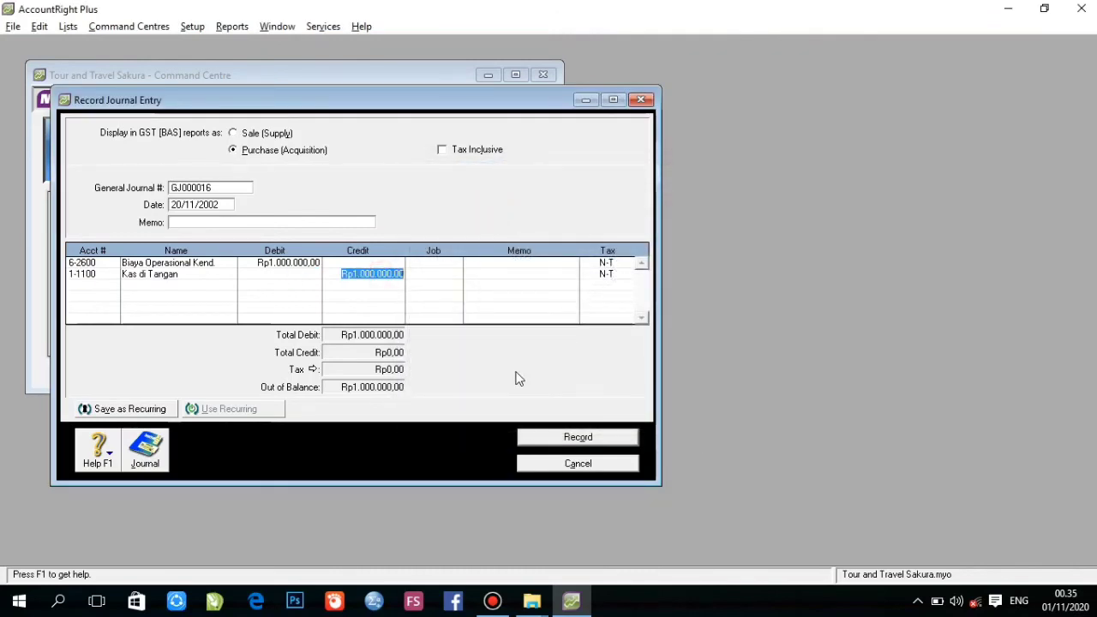
pyautogui.click(553, 438)
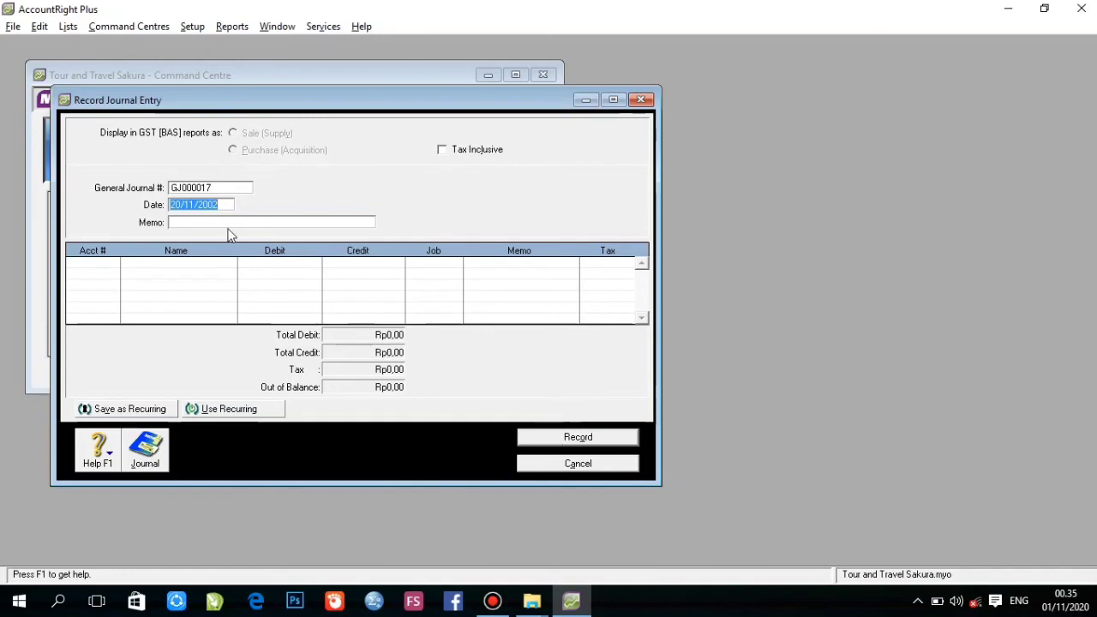
# Date the entry 22/11/2002 and debit Kas di Tangan Rp5.000.000
pyautogui.click(178, 207)
pyautogui.press('BackSpace')
pyautogui.write('2')
pyautogui.press('Tab')
pyautogui.press('Tab')
pyautogui.click(113, 262)
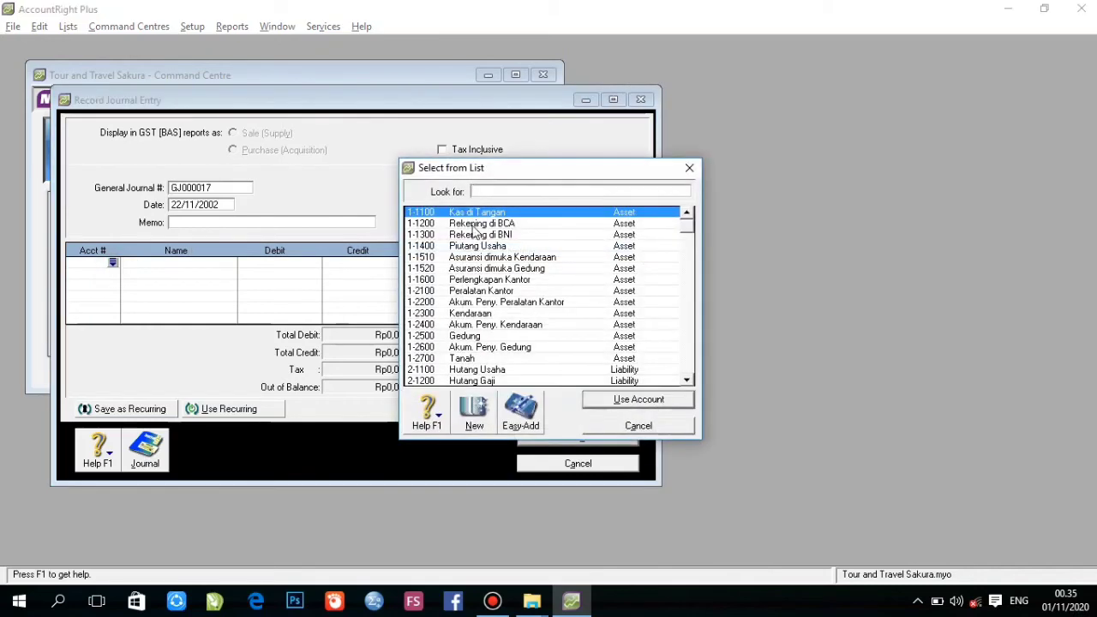
pyautogui.doubleClick(476, 213)
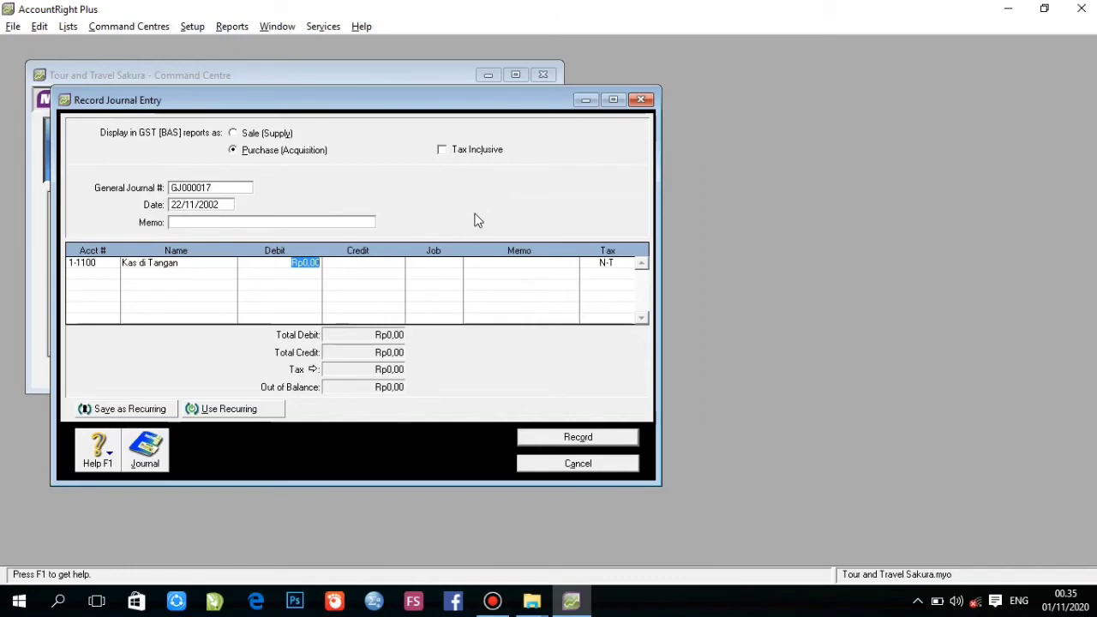
pyautogui.write('5.')
pyautogui.write('000.000')
pyautogui.press('Return')
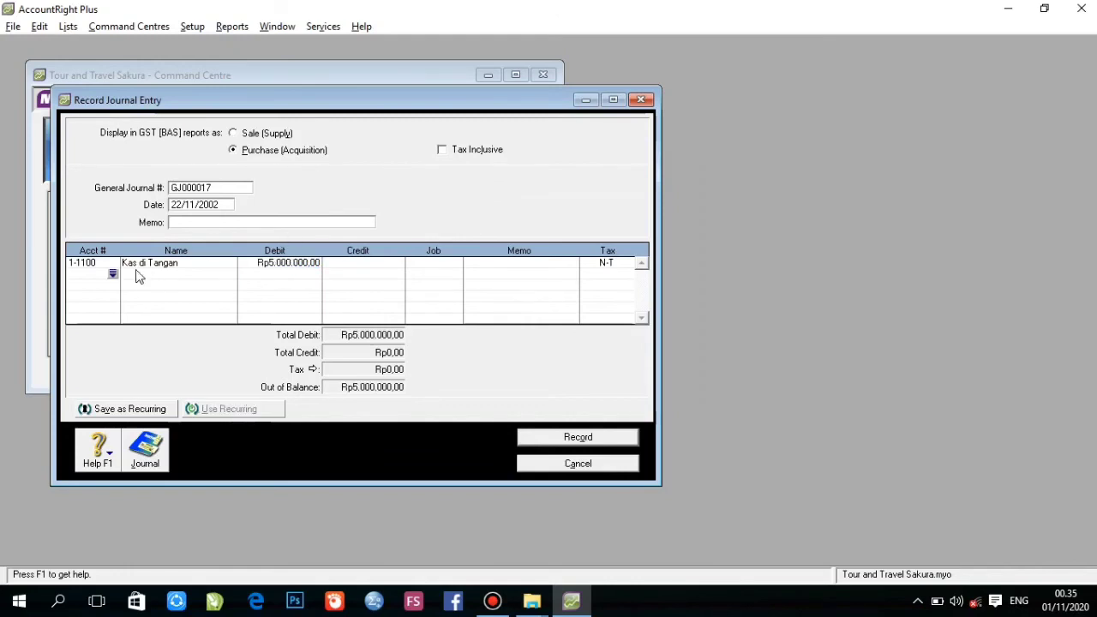
# Put 4-1000 Pendapatan Jasa on the second line with the balancing Rp5.000.000 credit
pyautogui.click(114, 275)
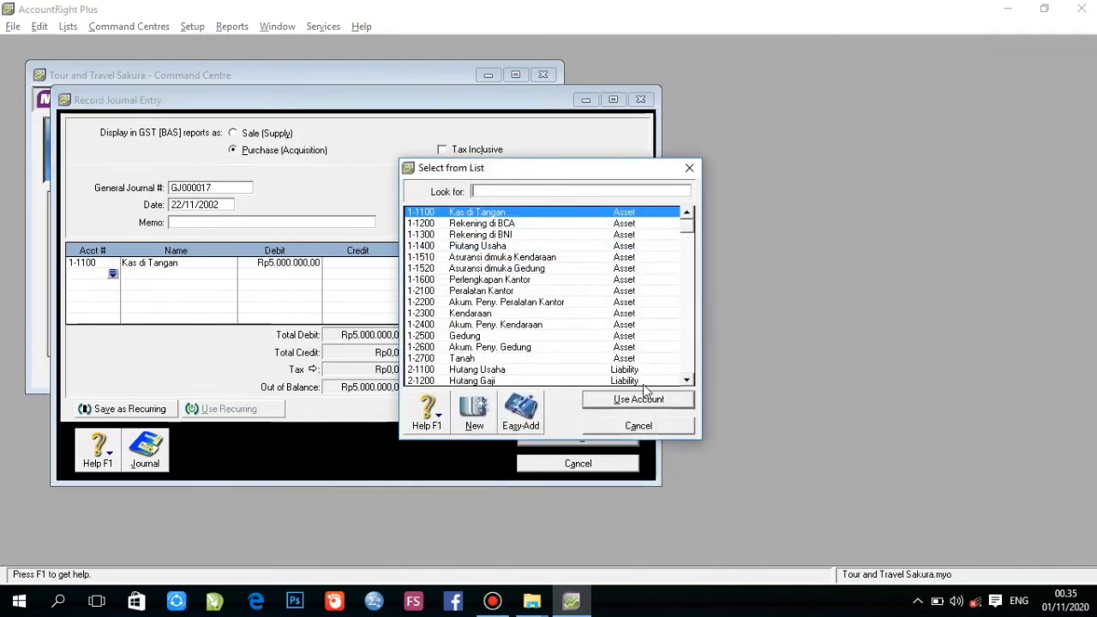
pyautogui.click(689, 383)
pyautogui.scroll(-1, 691, 384)
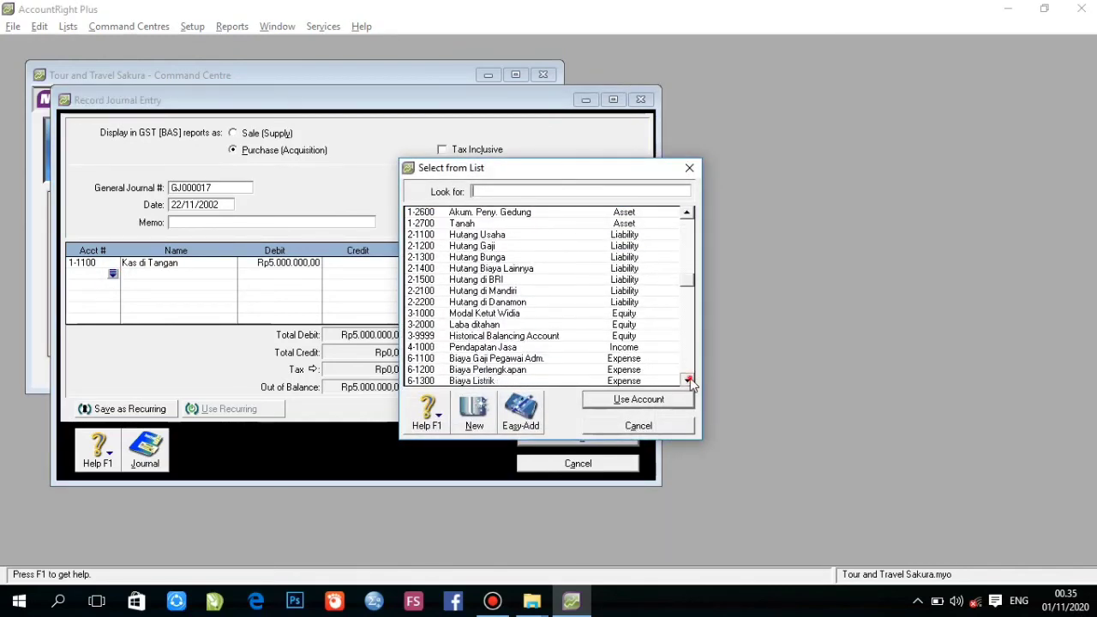
pyautogui.doubleClick(591, 346)
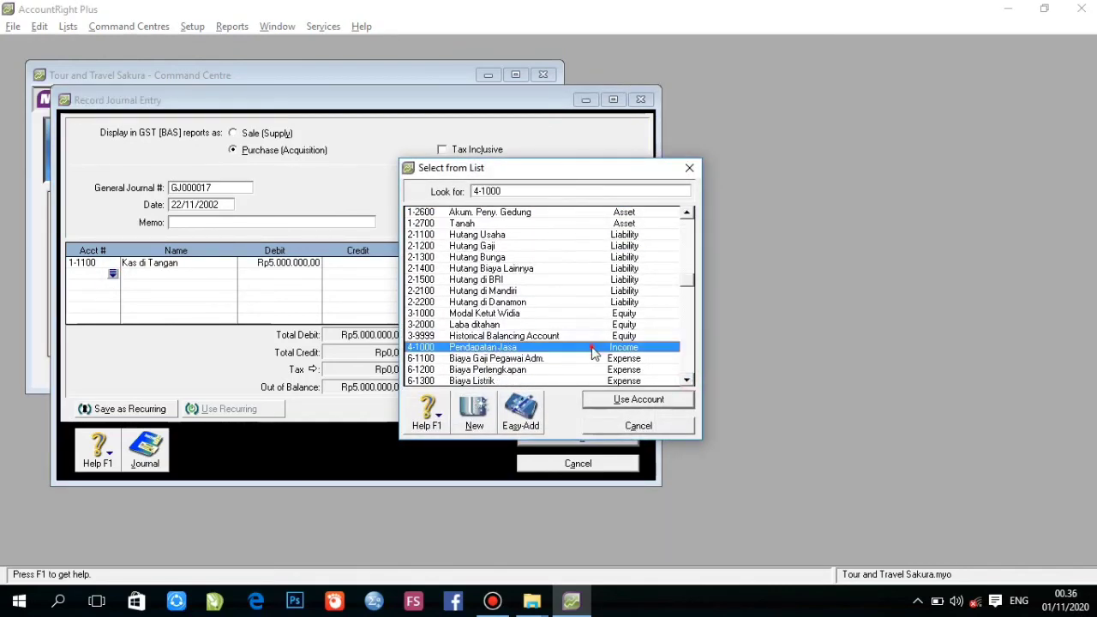
pyautogui.click(394, 275)
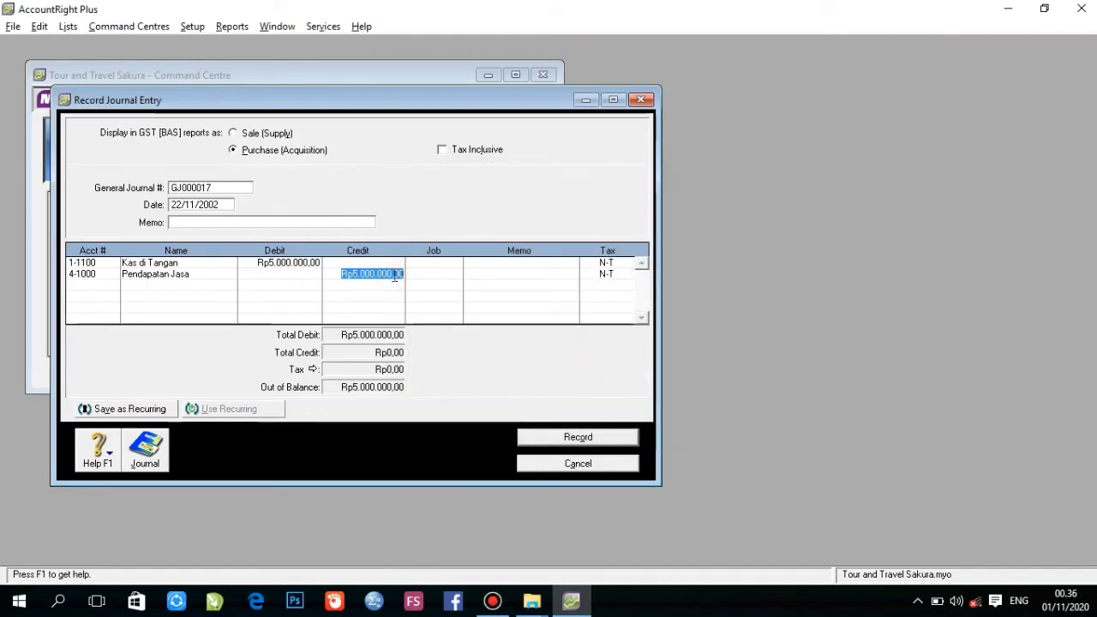
# Record GJ000017 and date the next entry 25/11/2002
pyautogui.click(553, 441)
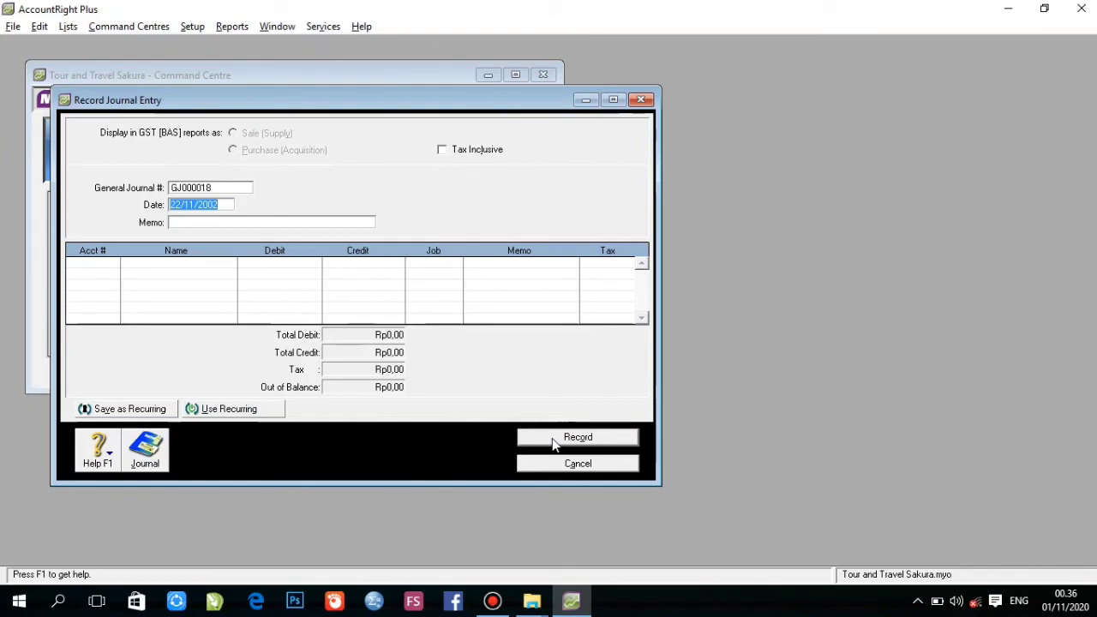
pyautogui.click(181, 204)
pyautogui.write('5')
pyautogui.press('Tab')
pyautogui.press('Tab')
# Debit Kas di Tangan Rp500.000 and credit Piutang Usaha Rp500.000, accepting the linked-account prompt
pyautogui.click(112, 262)
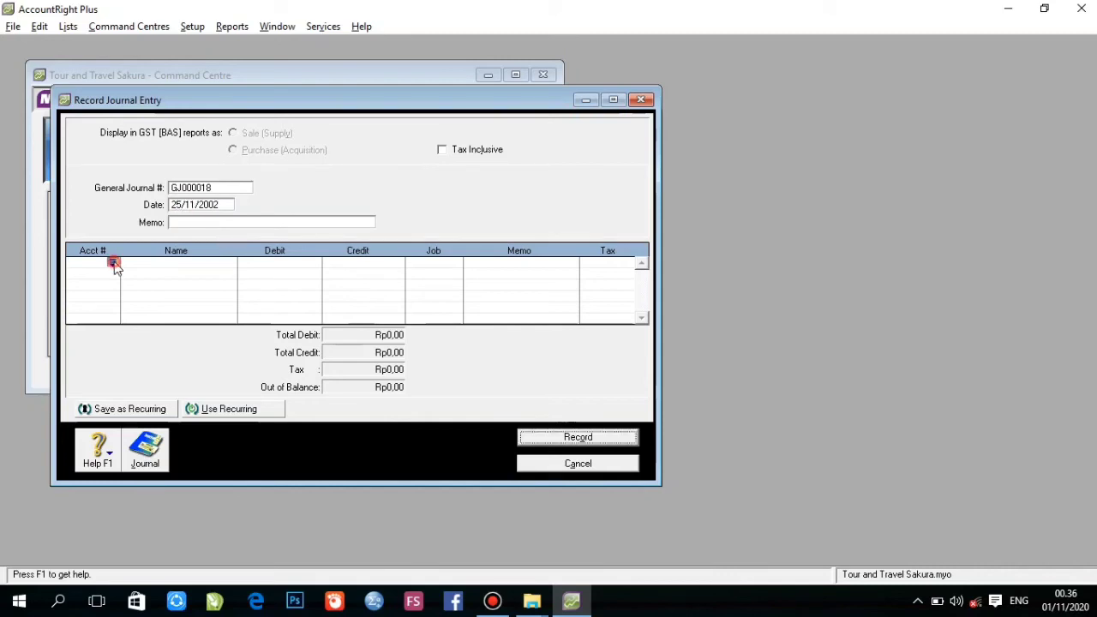
pyautogui.doubleClick(493, 212)
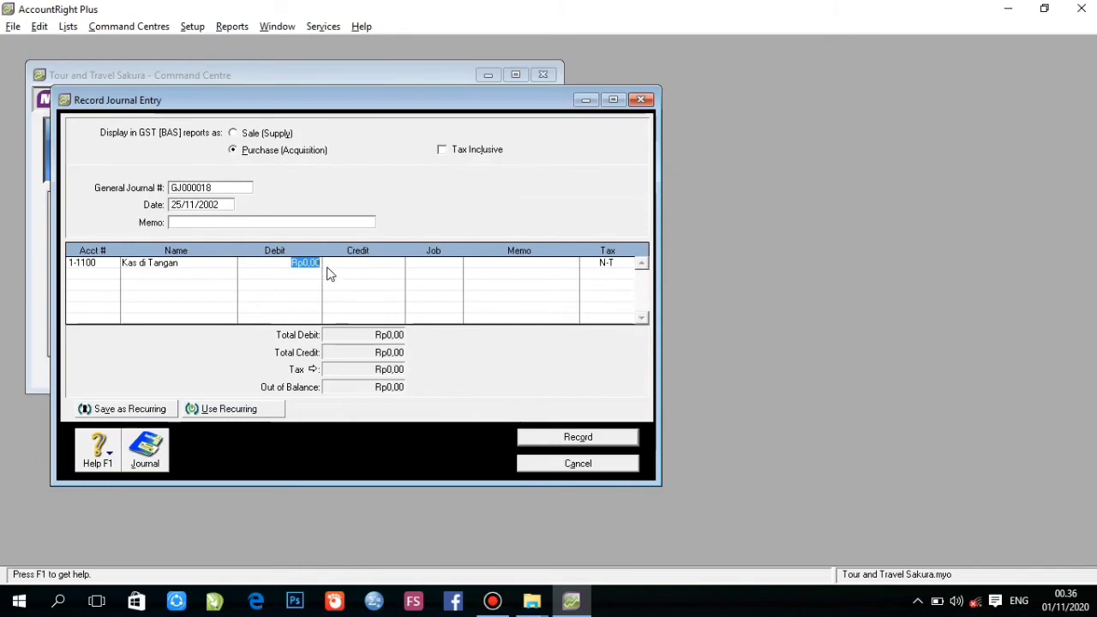
pyautogui.write('500000')
pyautogui.click(86, 276)
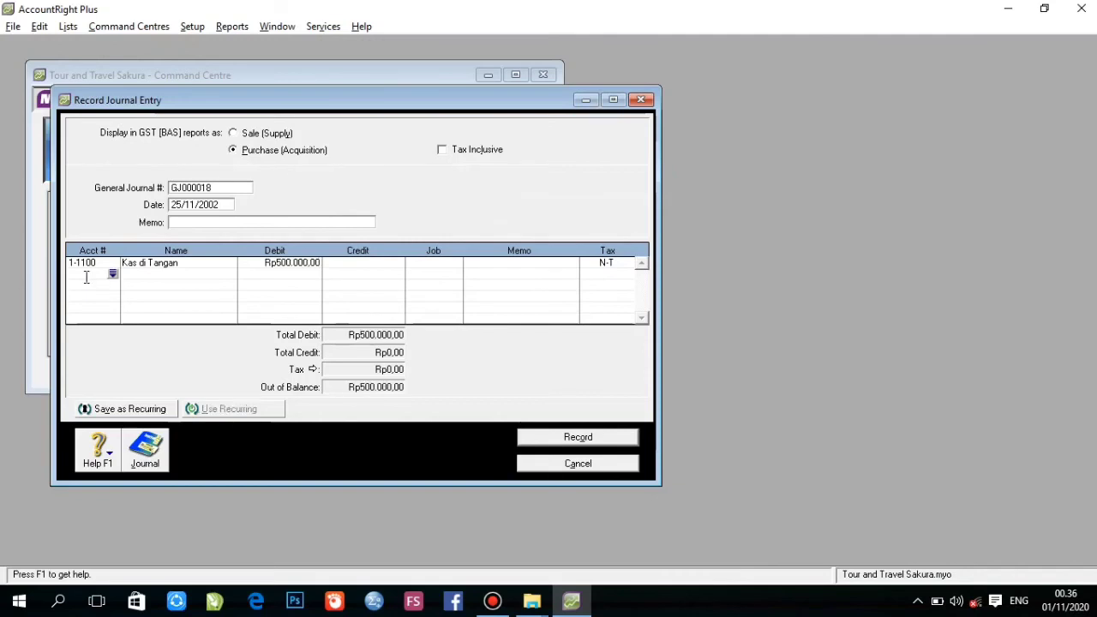
pyautogui.click(112, 274)
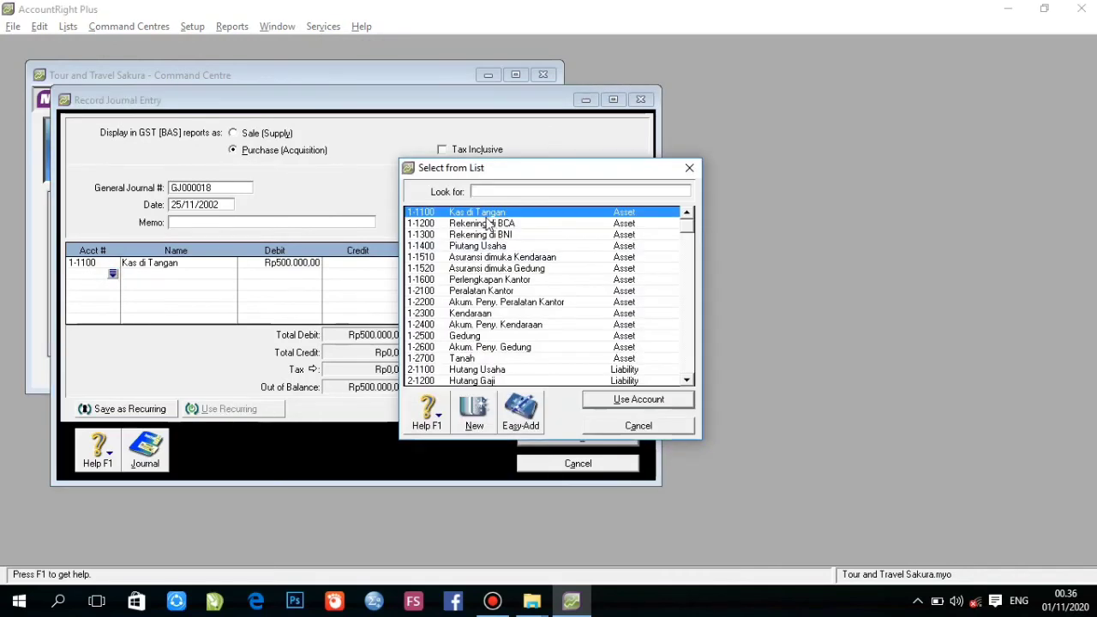
pyautogui.doubleClick(490, 246)
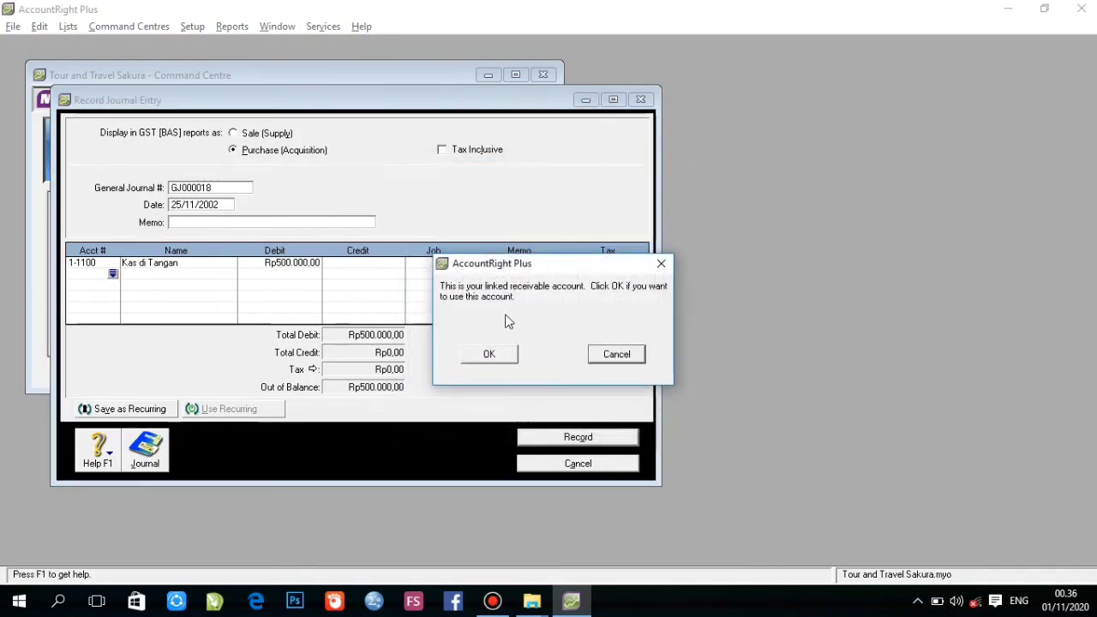
pyautogui.click(500, 355)
pyautogui.click(391, 277)
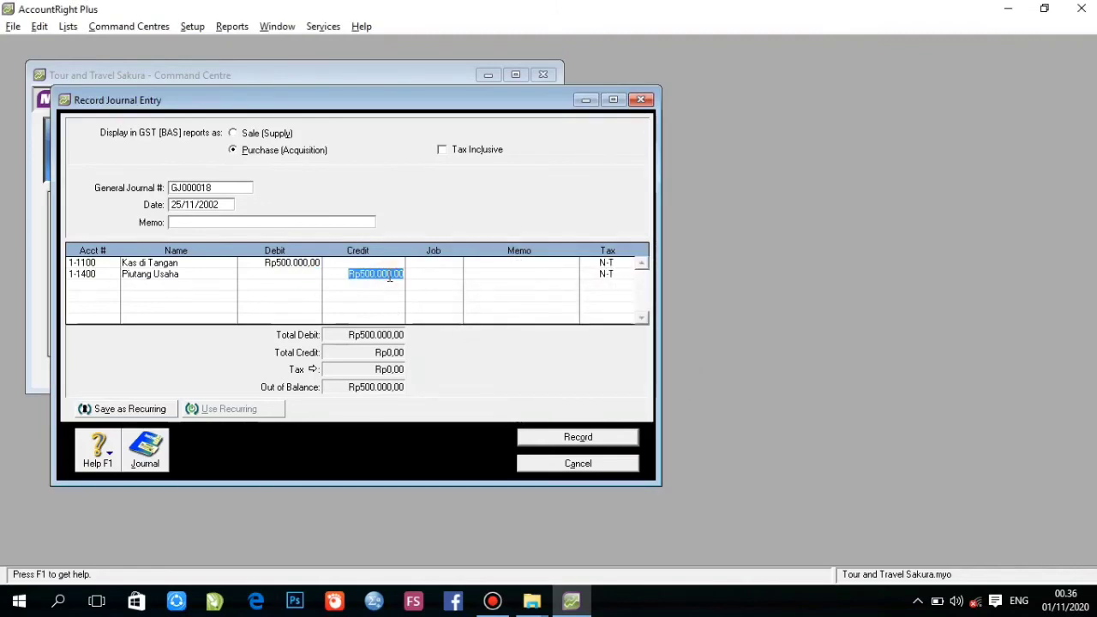
# Record GJ000018 and date the next journal entry 28/11/2002
pyautogui.click(590, 439)
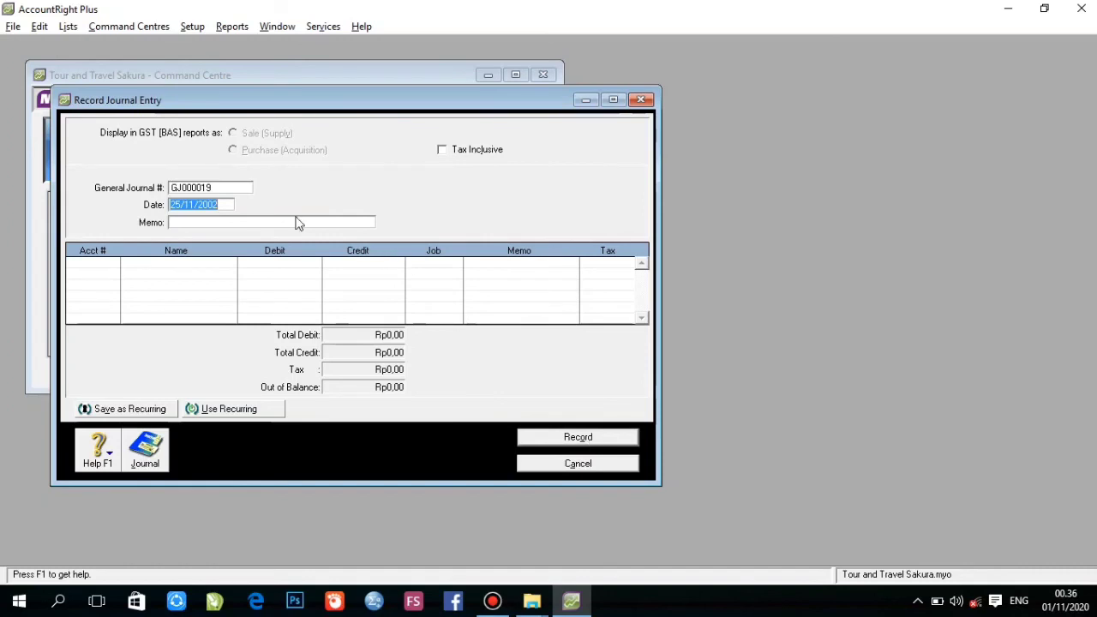
pyautogui.click(175, 204)
pyautogui.press('Delete')
pyautogui.write('8')
pyautogui.press('Tab')
pyautogui.press('Tab')
# Debit Perlengkapan Kantor Rp300.000 and put Kas di Tangan on the credit line
pyautogui.click(112, 262)
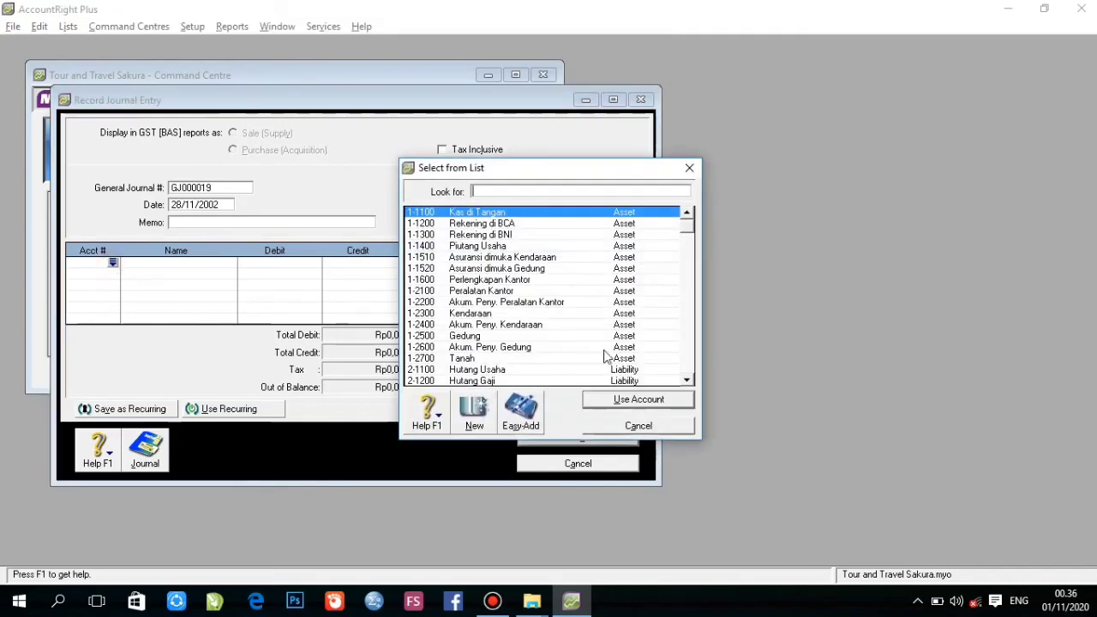
pyautogui.doubleClick(533, 279)
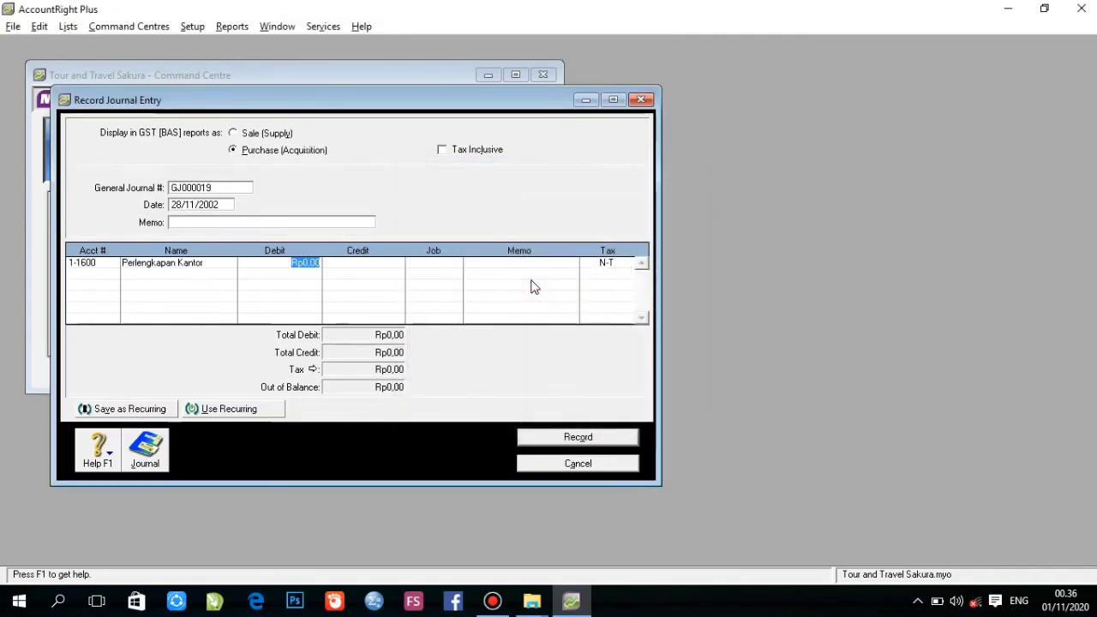
pyautogui.write('300.')
pyautogui.write('000')
pyautogui.press('Return')
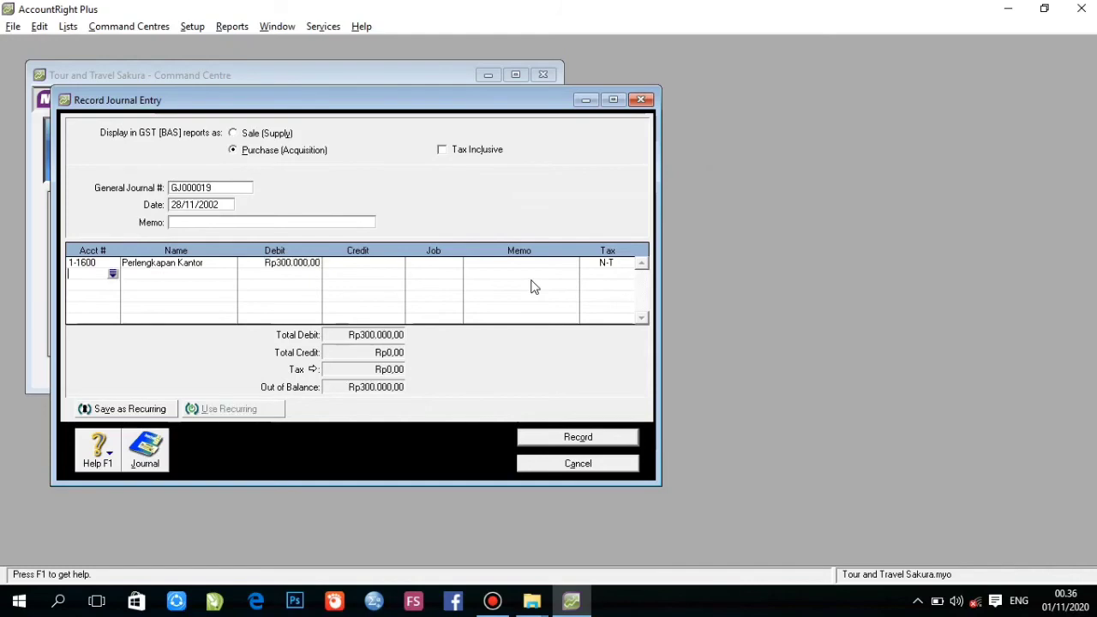
pyautogui.click(112, 273)
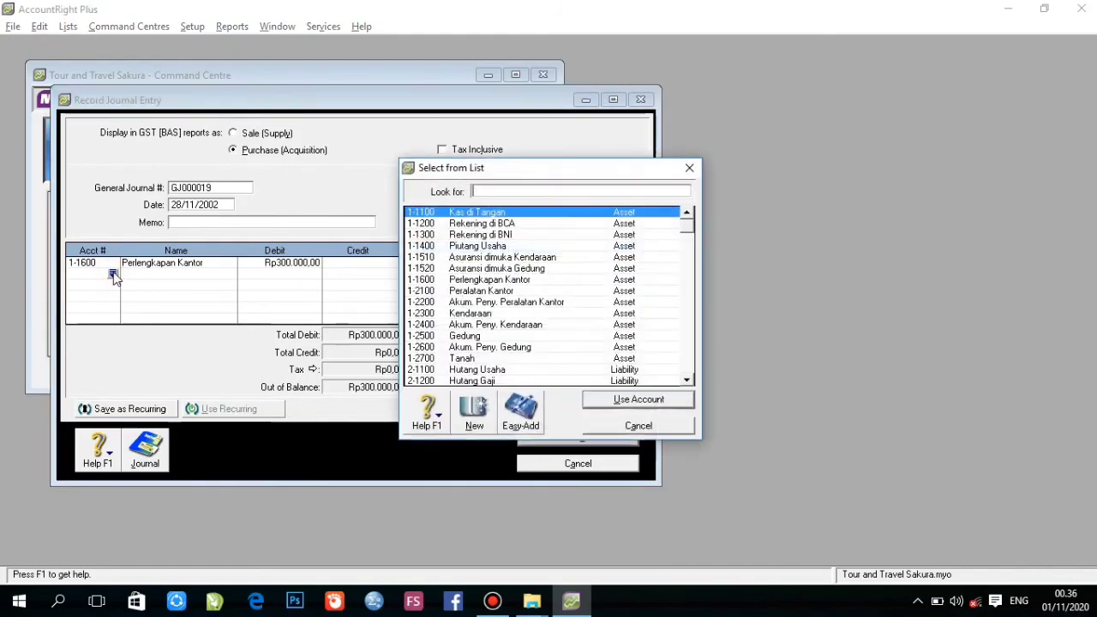
pyautogui.doubleClick(449, 212)
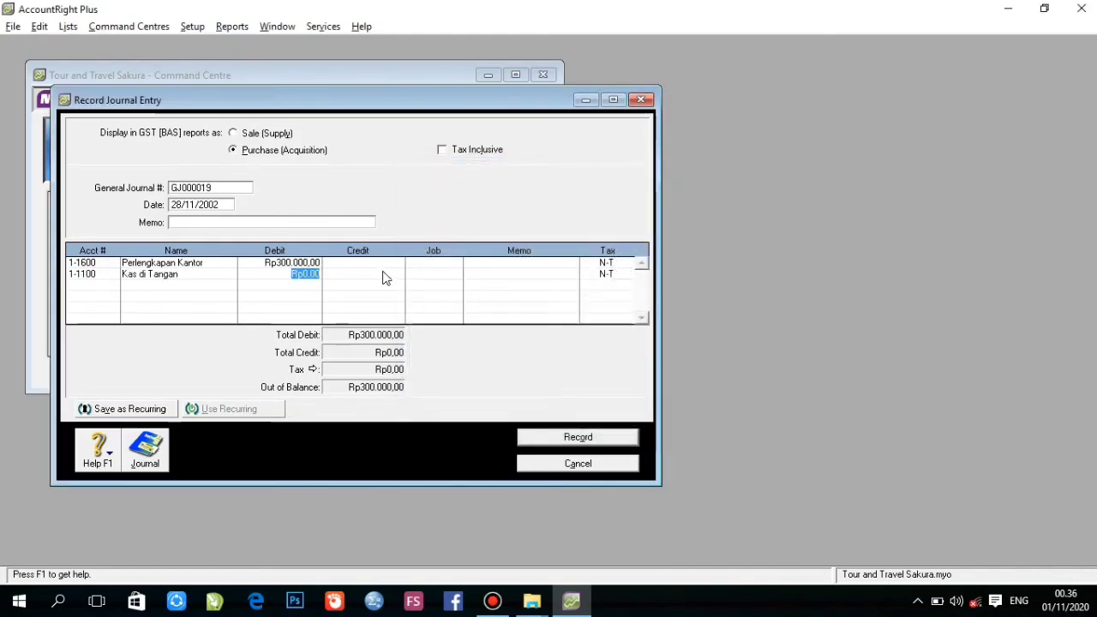
# Record GJ000019 and set the new journal's date to 29/11/2002
pyautogui.click(620, 440)
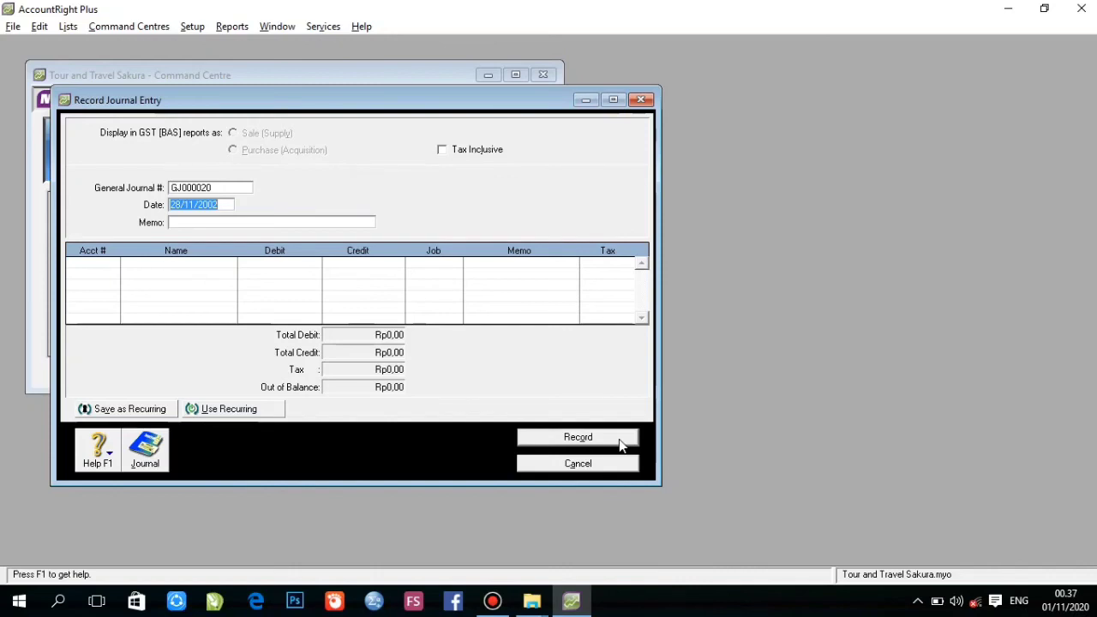
pyautogui.click(178, 204)
pyautogui.press('BackSpace')
pyautogui.write('9')
pyautogui.press('Tab')
pyautogui.press('Tab')
# Debit Kas di Tangan Rp500.000 and Piutang Usaha Rp1.500.000, accepting the linked-account prompt
pyautogui.click(114, 264)
pyautogui.doubleClick(473, 215)
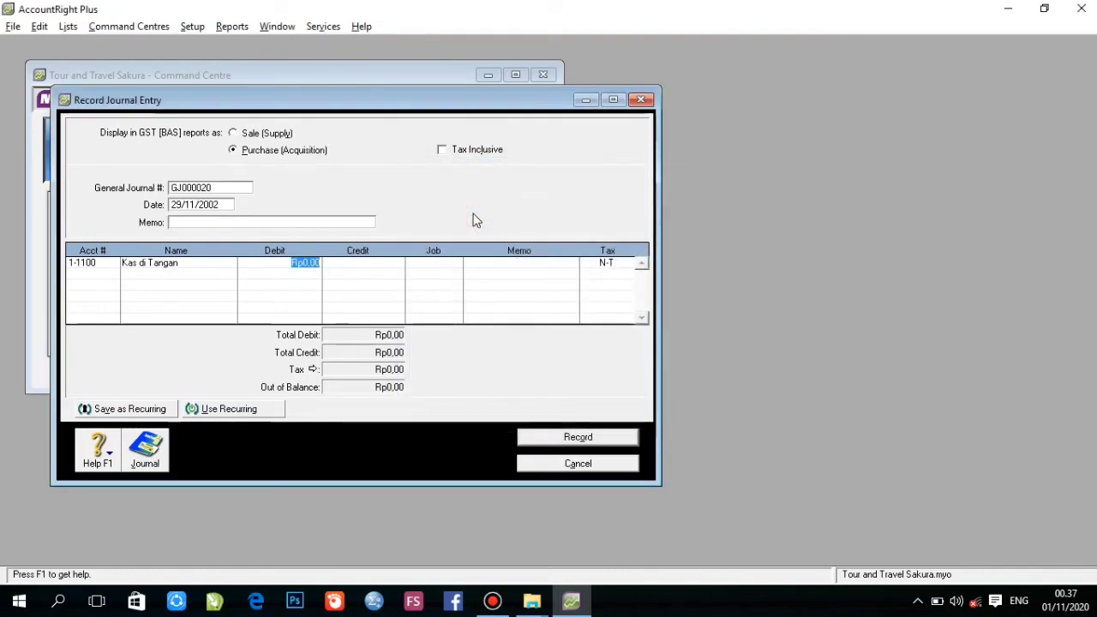
pyautogui.write('500000')
pyautogui.press('Return')
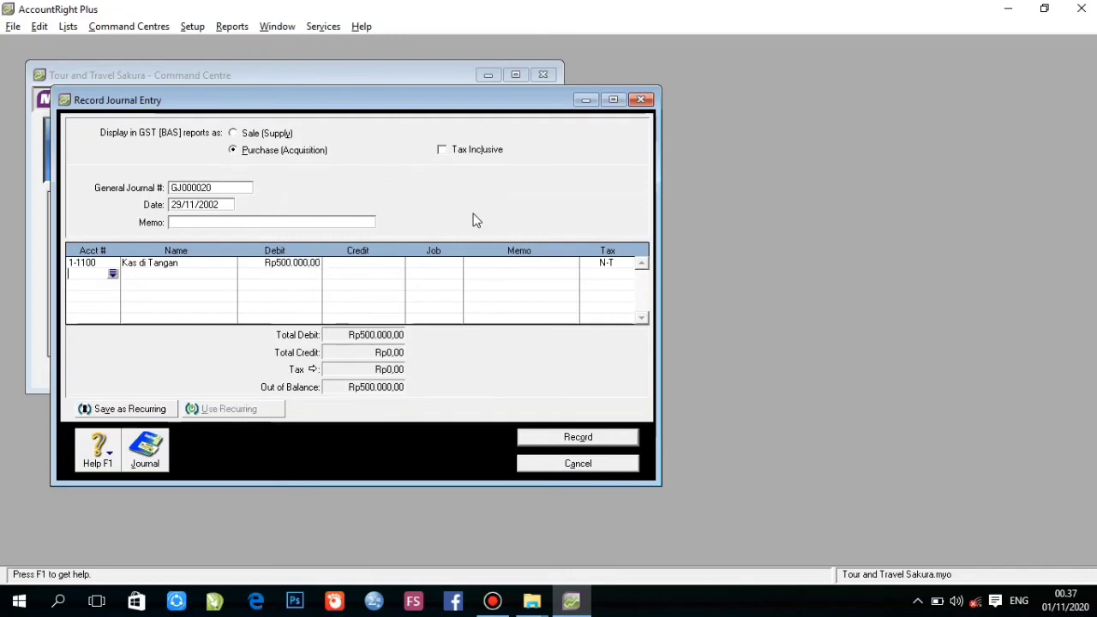
pyautogui.click(113, 273)
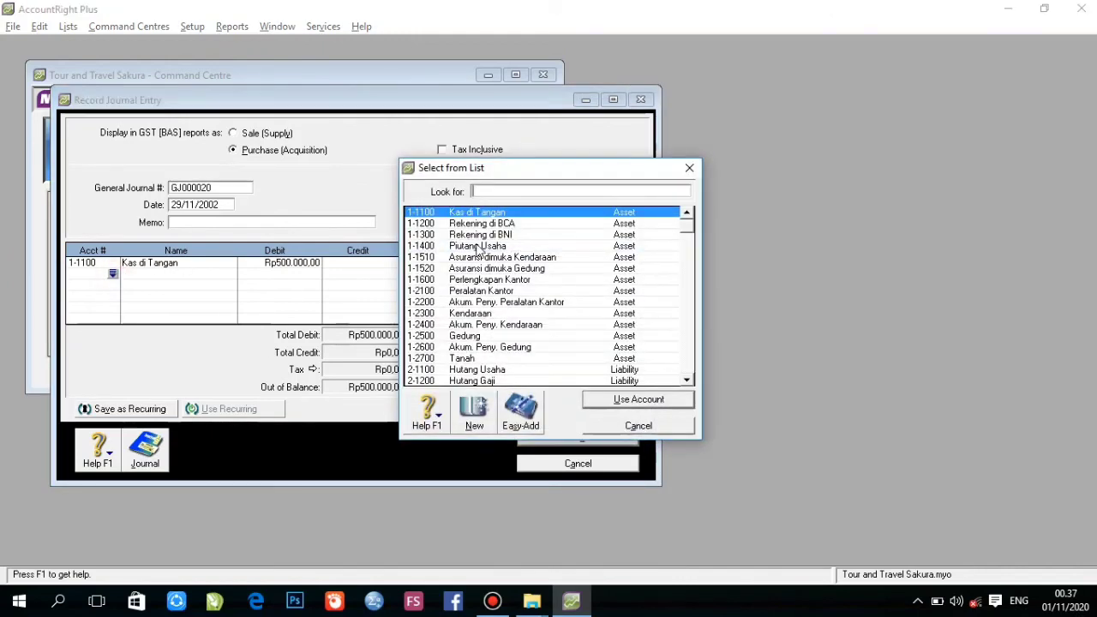
pyautogui.click(478, 247)
pyautogui.doubleClick(477, 246)
pyautogui.click(500, 364)
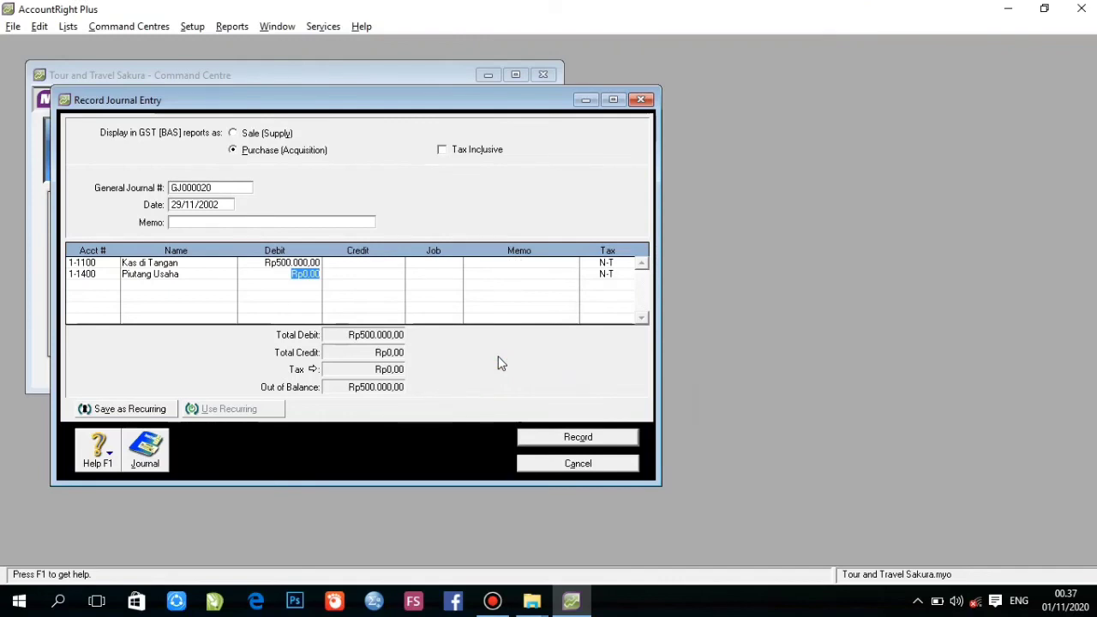
pyautogui.write('1.500.')
pyautogui.write('000')
pyautogui.press('Tab')
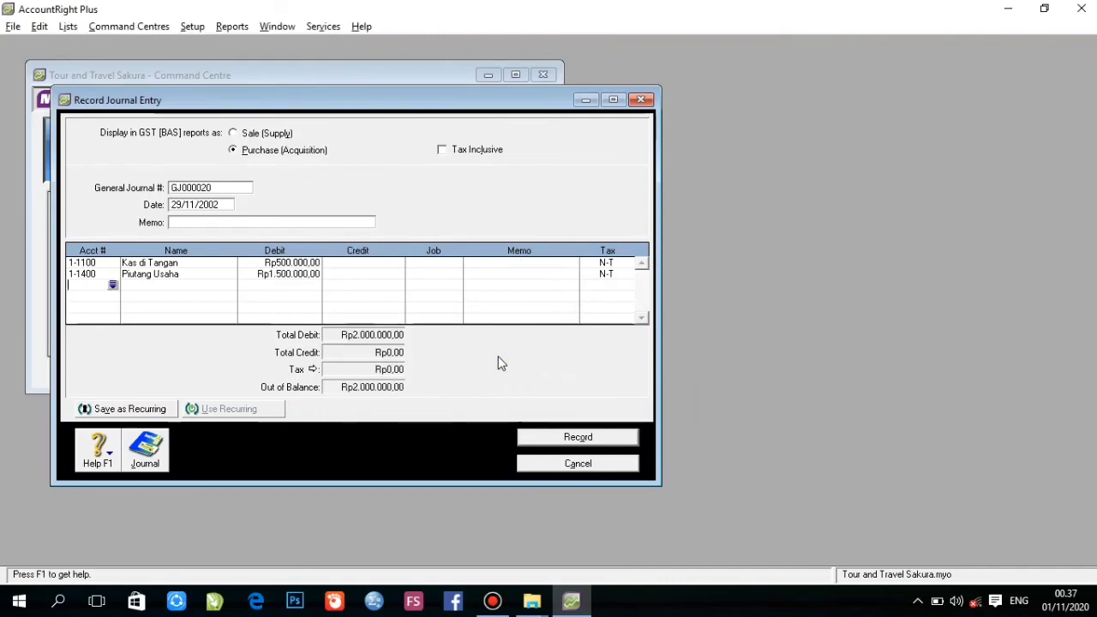
# Credit Pendapatan Jasa Rp2.000.000 and record journal GJ000020
pyautogui.click(112, 284)
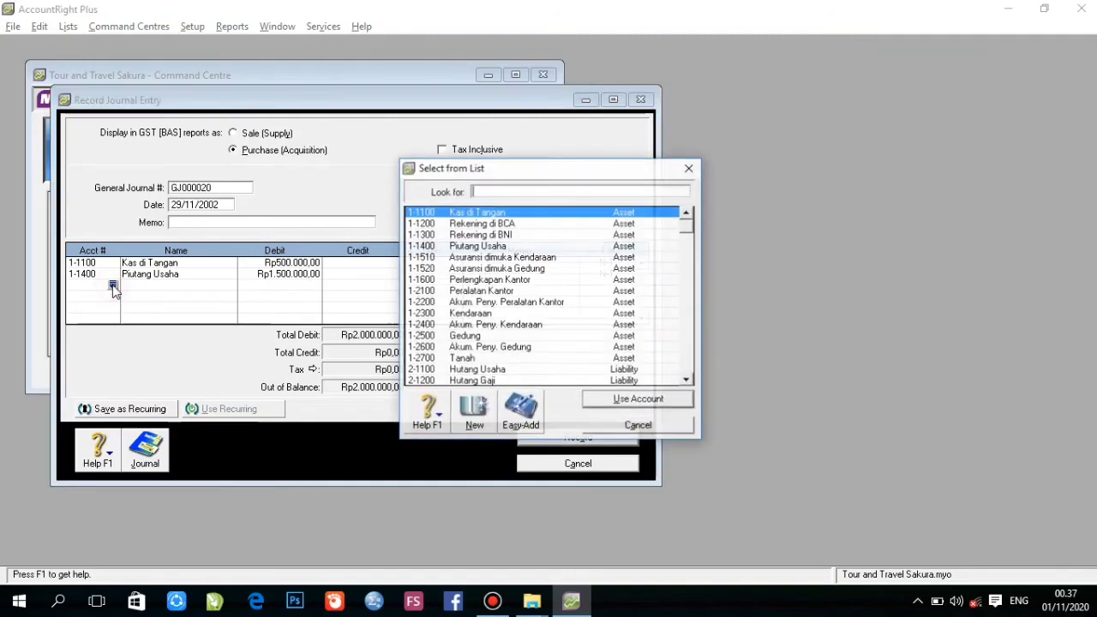
pyautogui.click(688, 381)
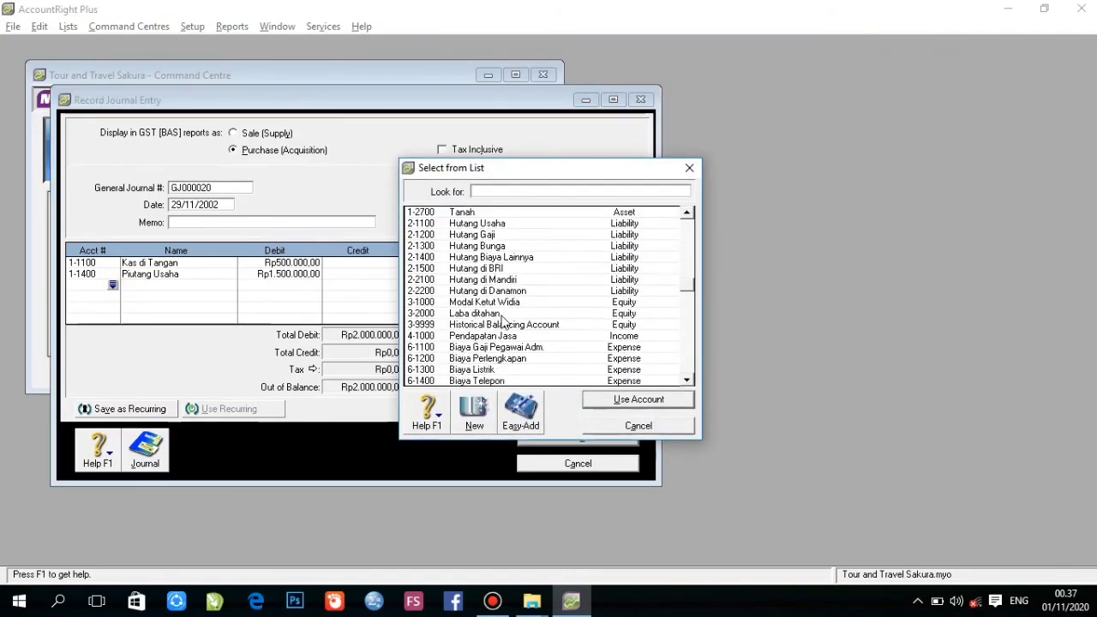
pyautogui.doubleClick(507, 336)
pyautogui.click(374, 288)
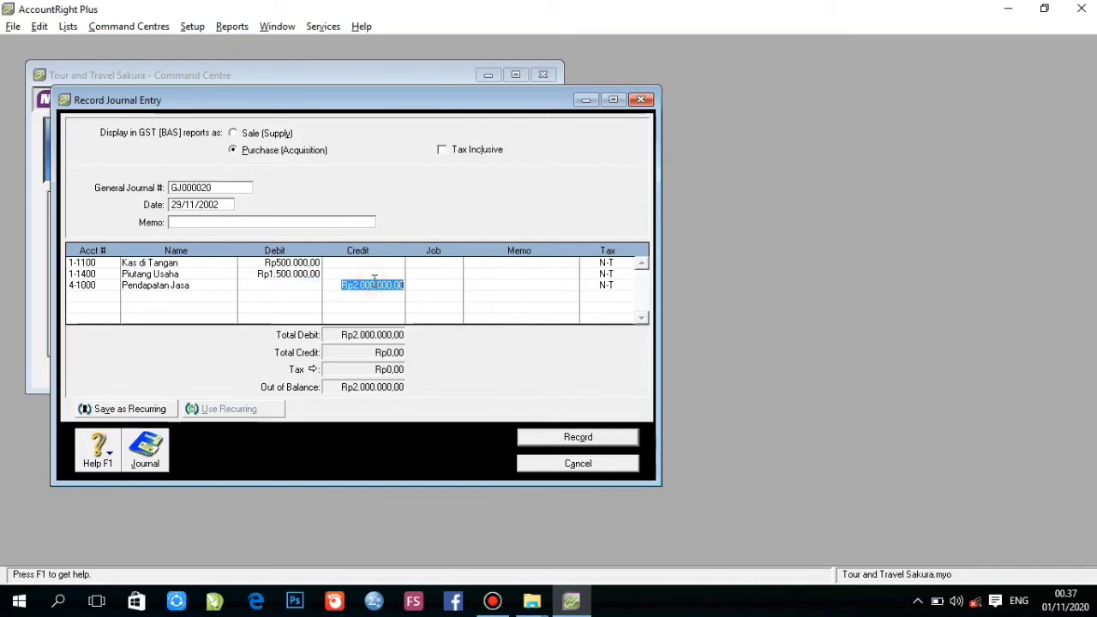
pyautogui.click(591, 439)
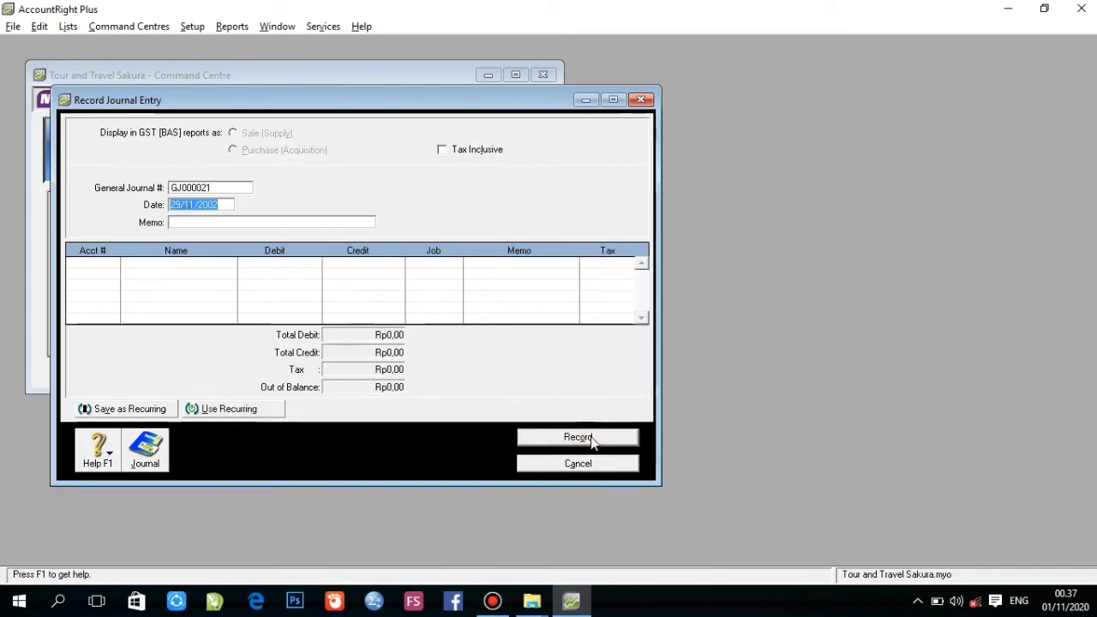
# Keep the date 30/11/2002 and debit Kas di Tangan Rp70.000.000
pyautogui.click(180, 205)
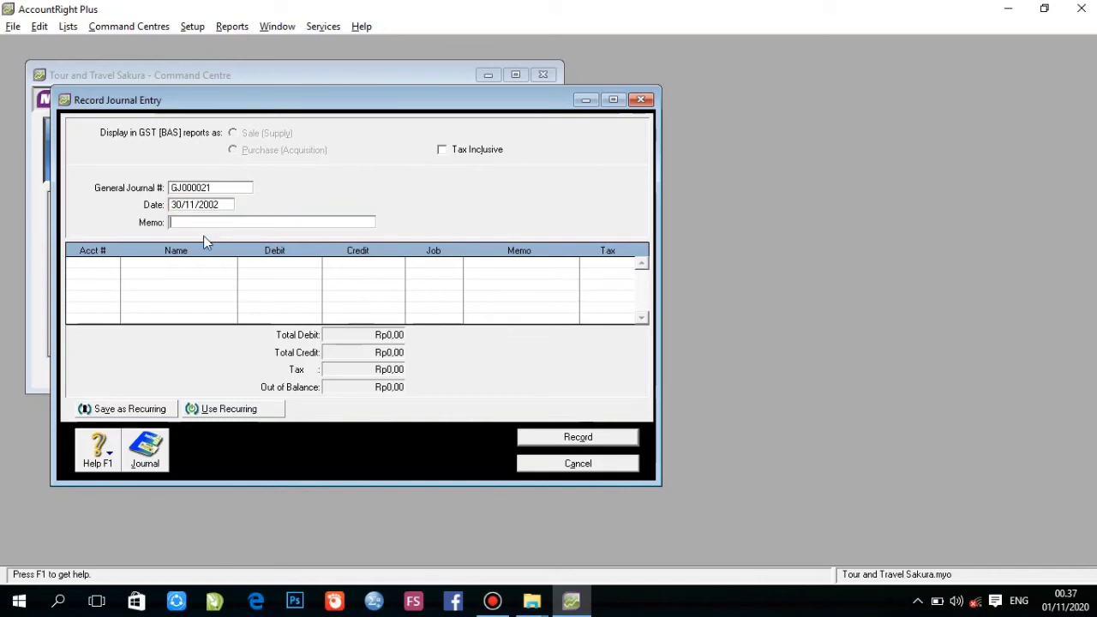
pyautogui.press('Tab')
pyautogui.press('Tab')
pyautogui.click(113, 262)
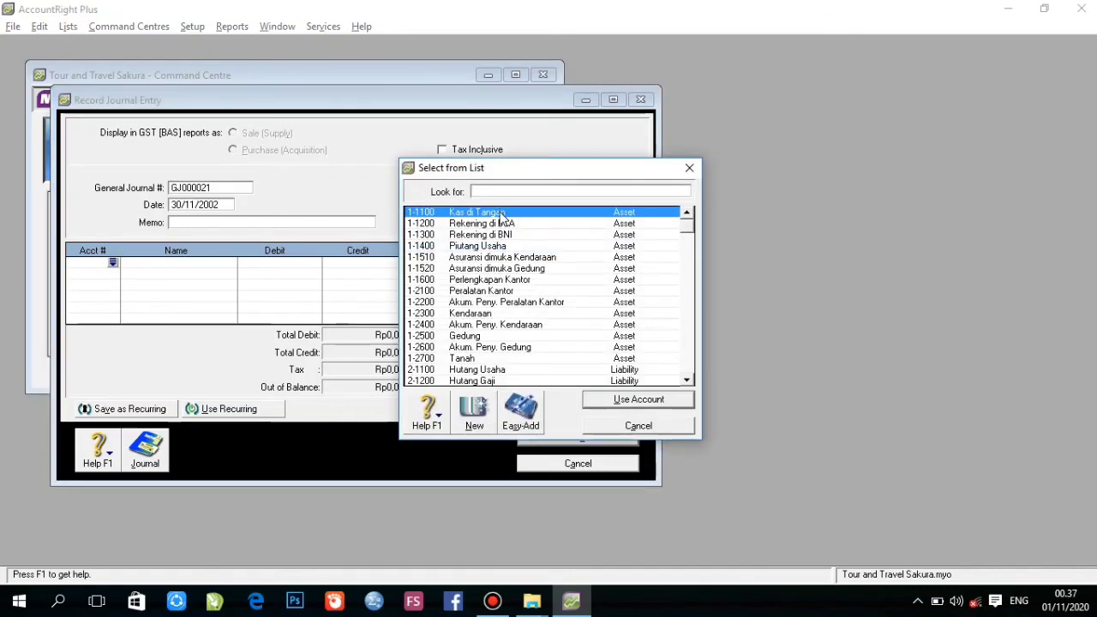
pyautogui.doubleClick(501, 214)
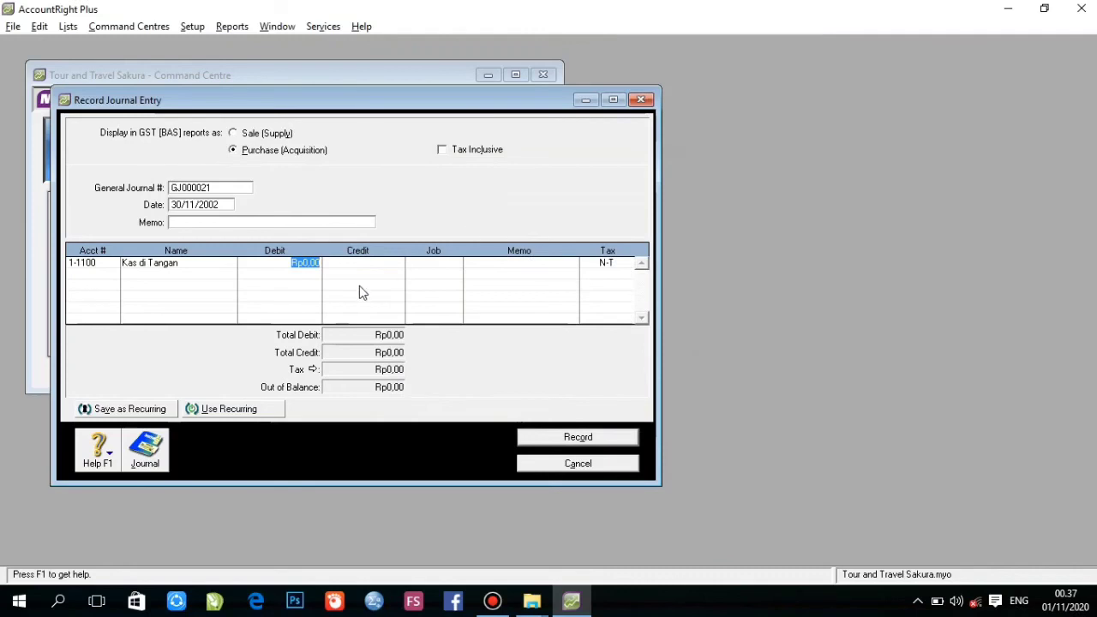
pyautogui.write('70000000')
pyautogui.click(308, 281)
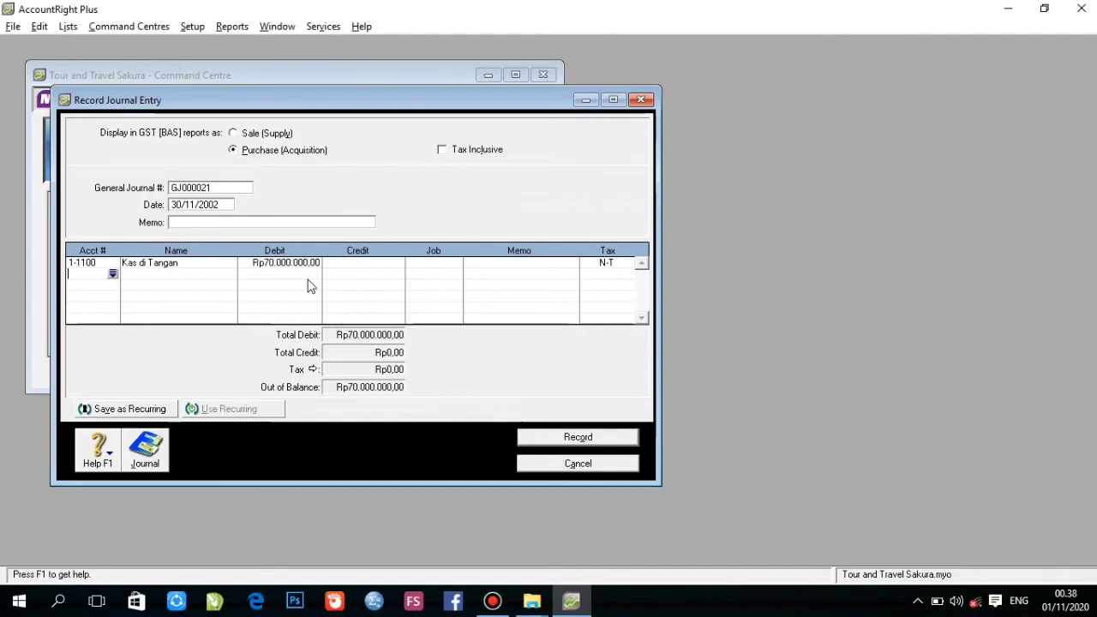
# Credit Hutang di Danamon Rp70.000.000 and record GJ000021
pyautogui.click(112, 274)
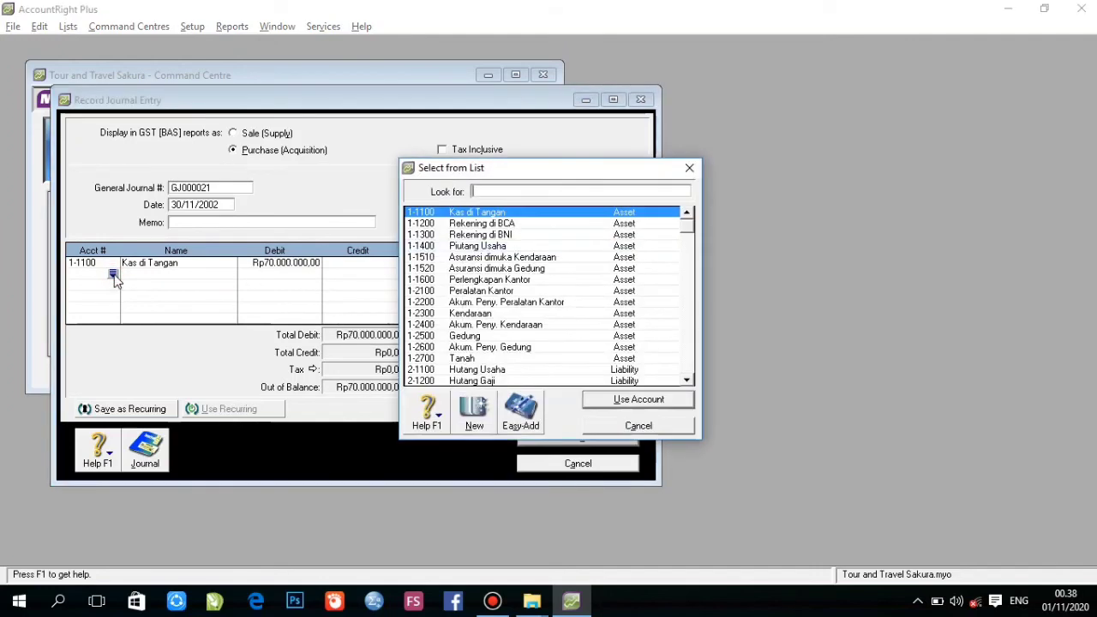
pyautogui.click(687, 380)
pyautogui.click(687, 381)
pyautogui.click(687, 381)
pyautogui.click(687, 381)
pyautogui.click(688, 381)
pyautogui.click(688, 381)
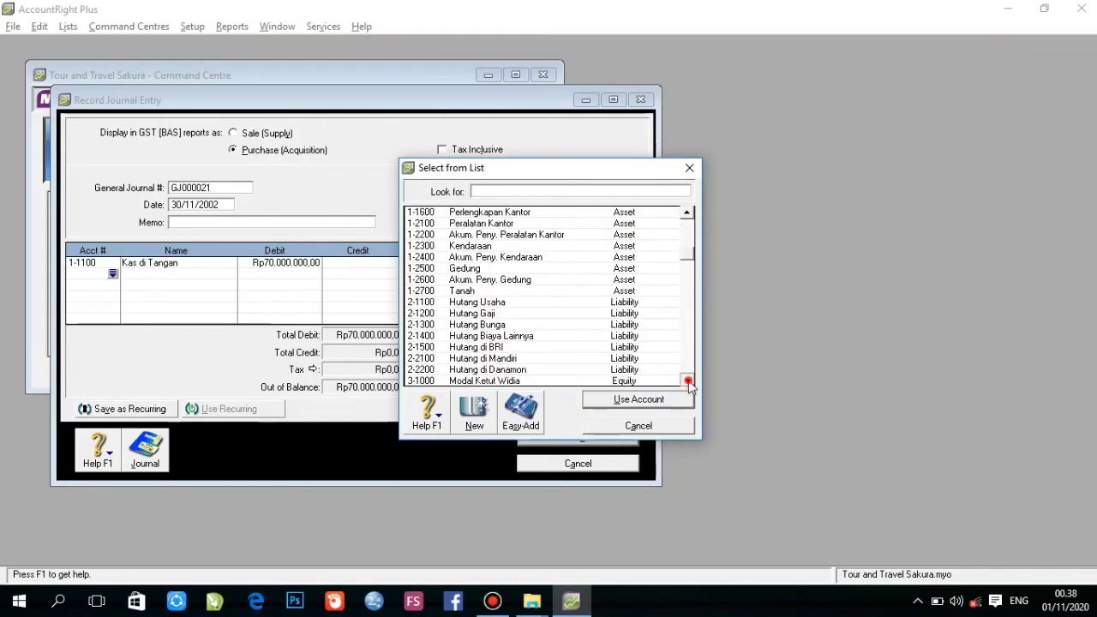
pyautogui.doubleClick(545, 370)
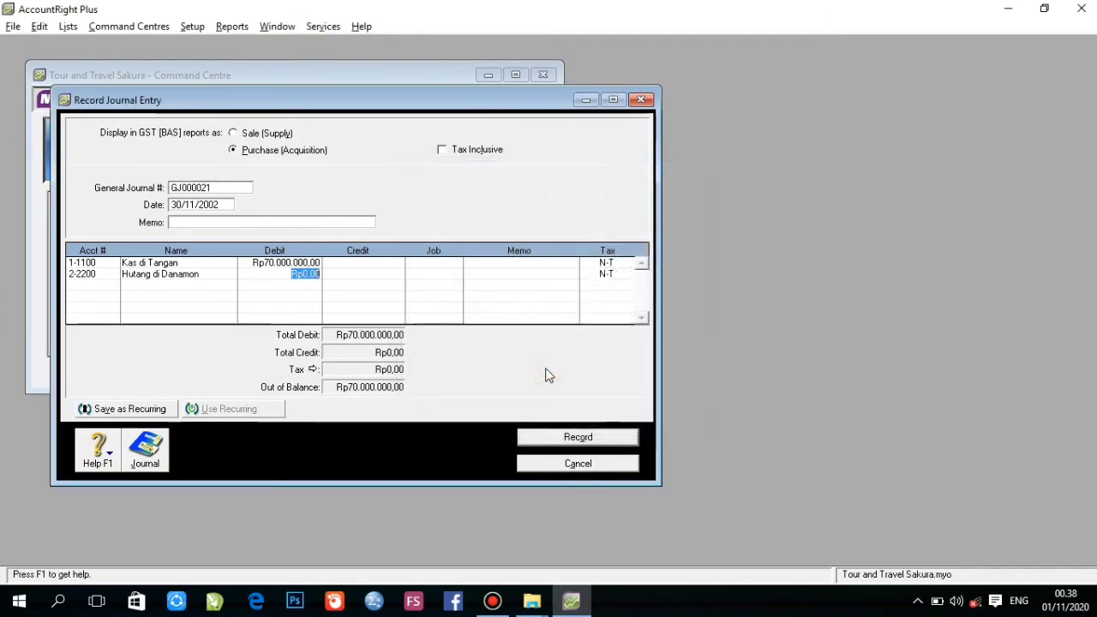
pyautogui.click(577, 439)
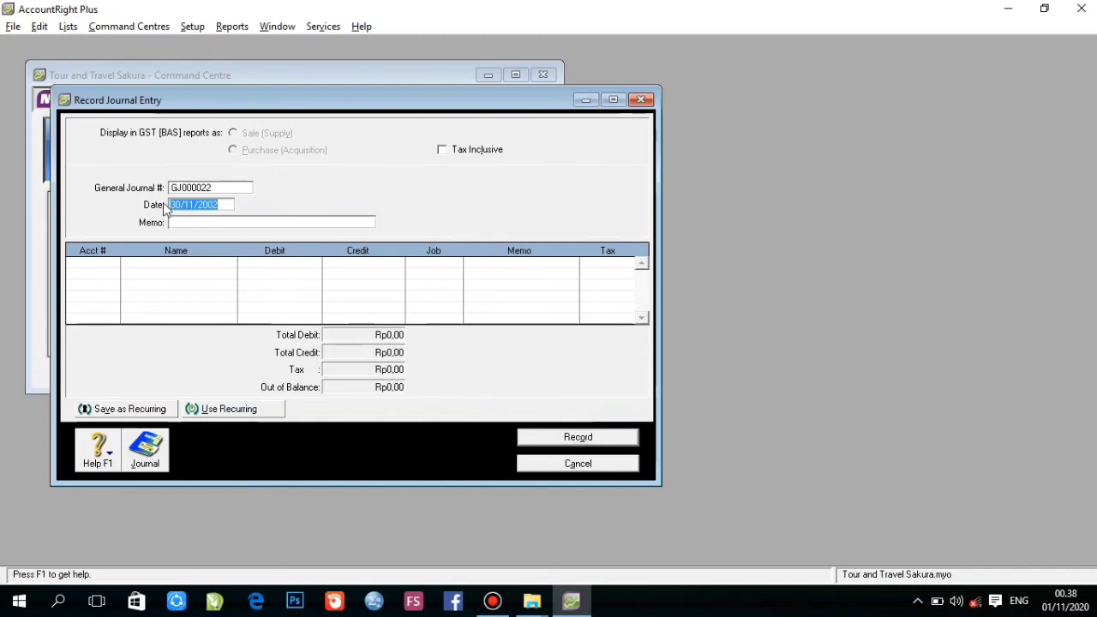
# Debit 6-2600 Biaya Operasional Kend. Rp1.500.000 on the first line
pyautogui.click(102, 263)
pyautogui.click(113, 262)
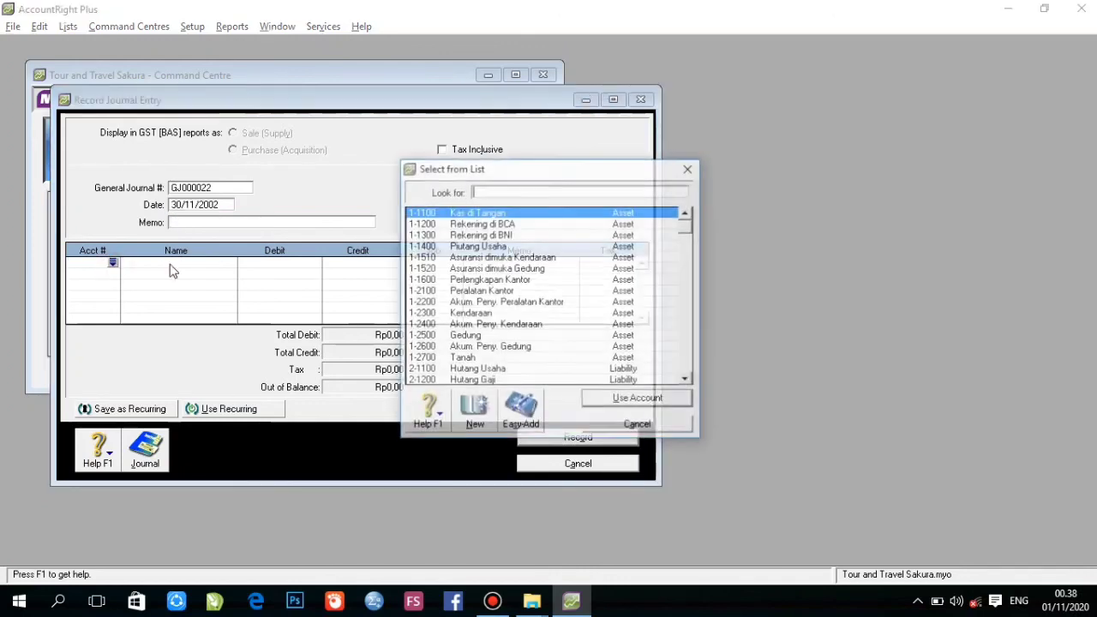
pyautogui.click(688, 380)
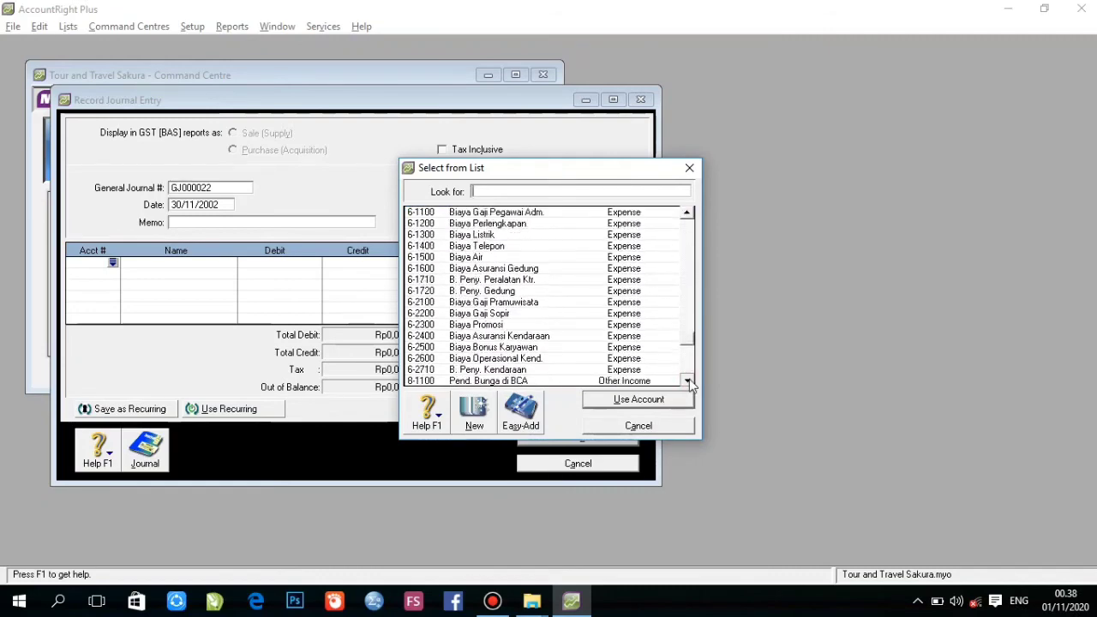
pyautogui.doubleClick(487, 302)
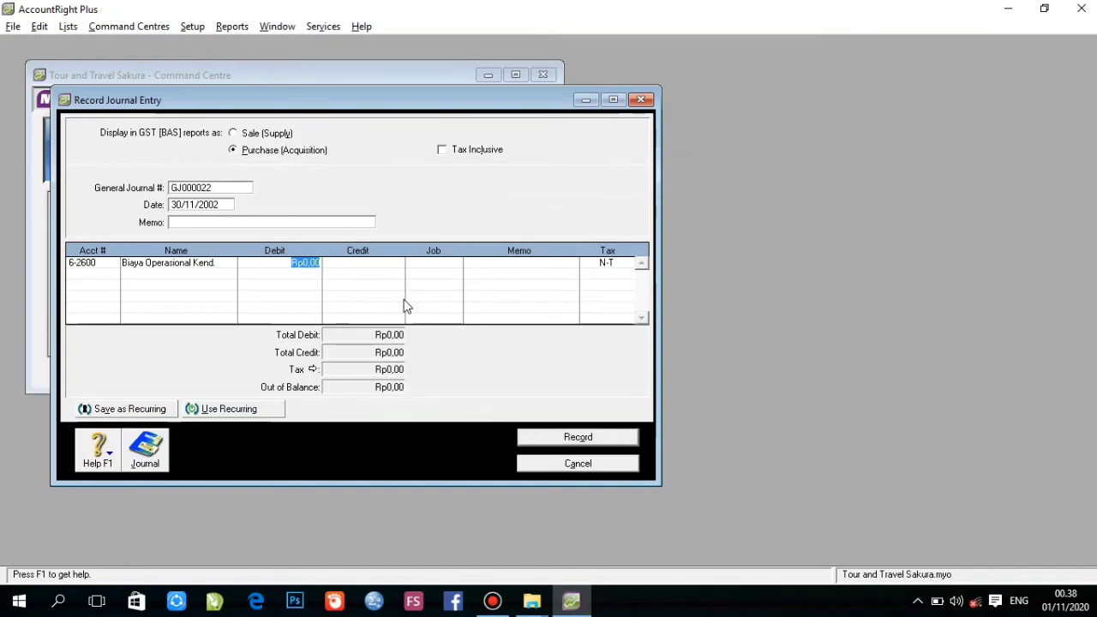
pyautogui.write('1500000')
pyautogui.click(407, 307)
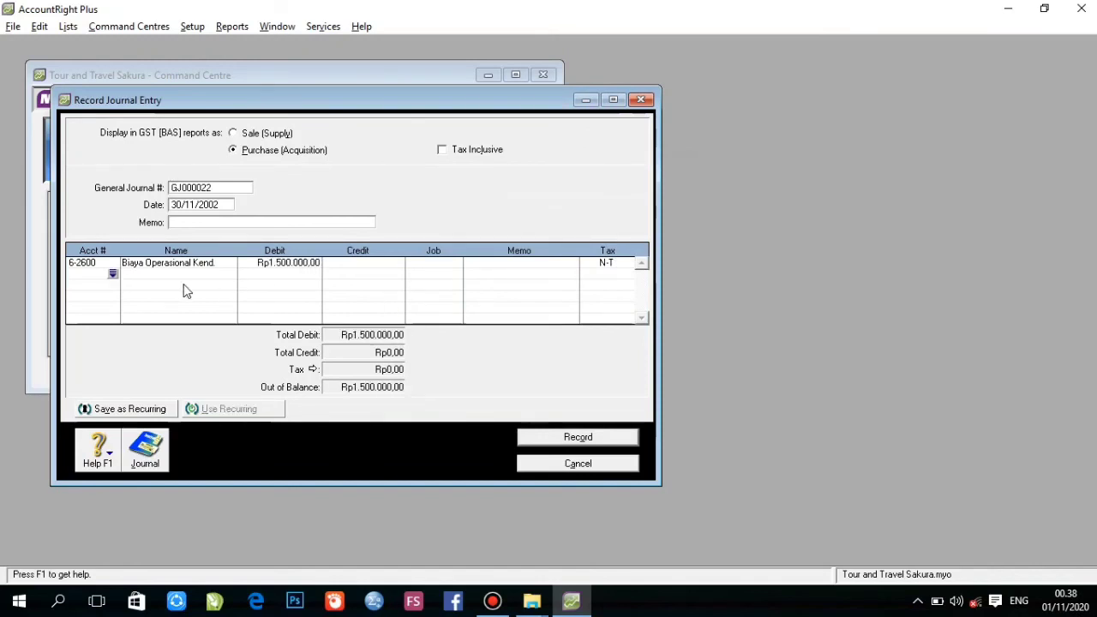
# Credit Kas di Tangan (1-1100) Rp1.500.000 and record GJ000022
pyautogui.click(114, 275)
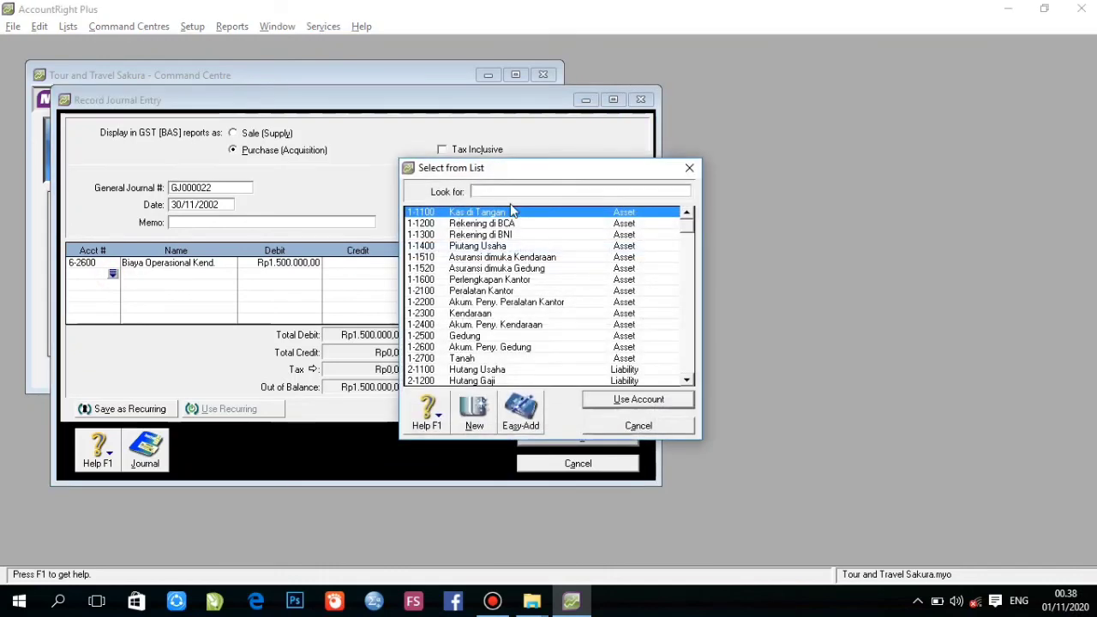
pyautogui.write('1-1100')
pyautogui.press('Return')
pyautogui.click(374, 276)
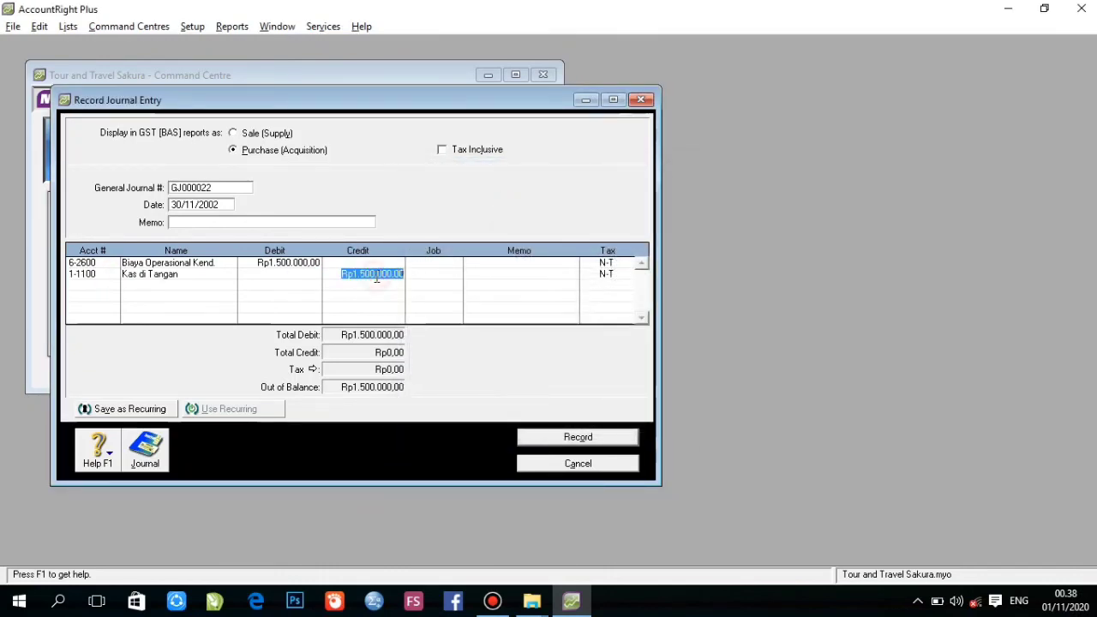
pyautogui.click(568, 438)
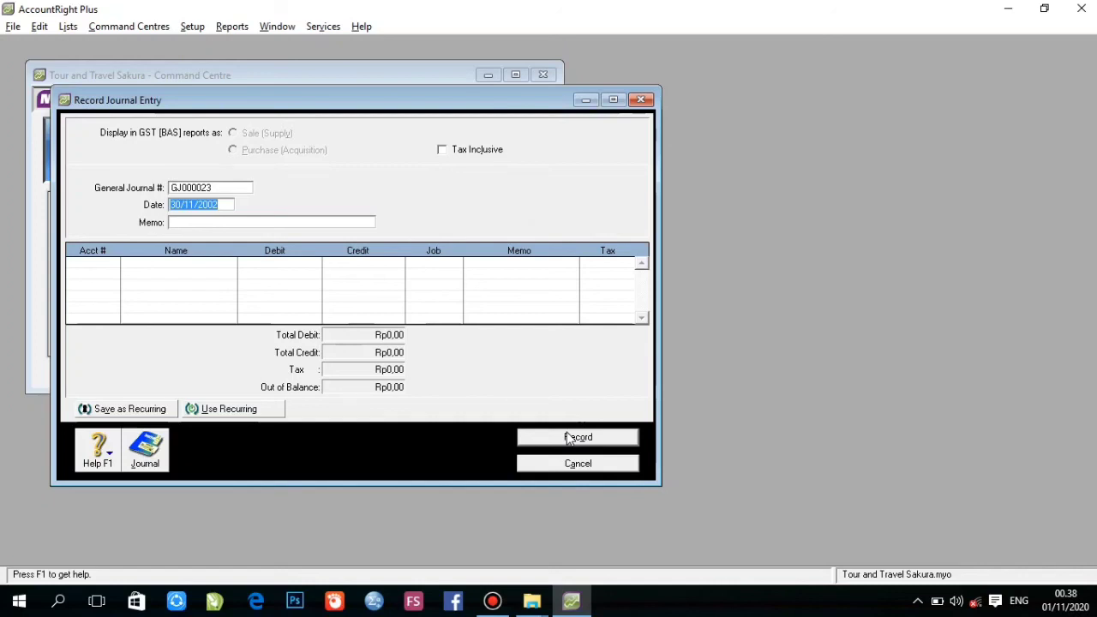
# Close the journal and check Income and Equity balances in the Accounts List
pyautogui.click(576, 463)
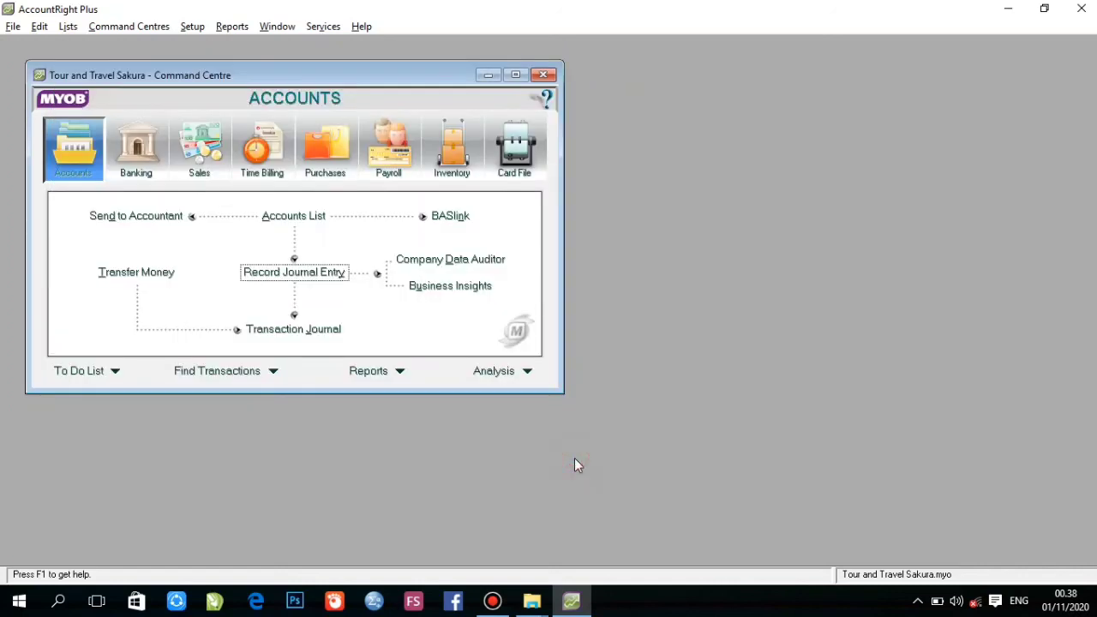
pyautogui.click(301, 218)
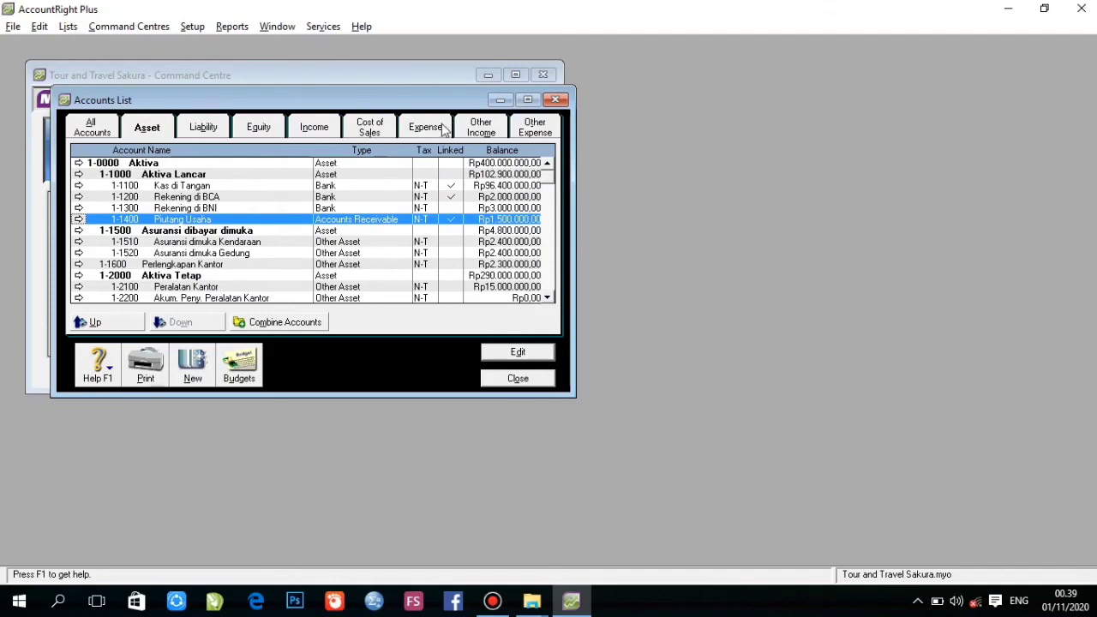
pyautogui.click(322, 131)
pyautogui.click(259, 129)
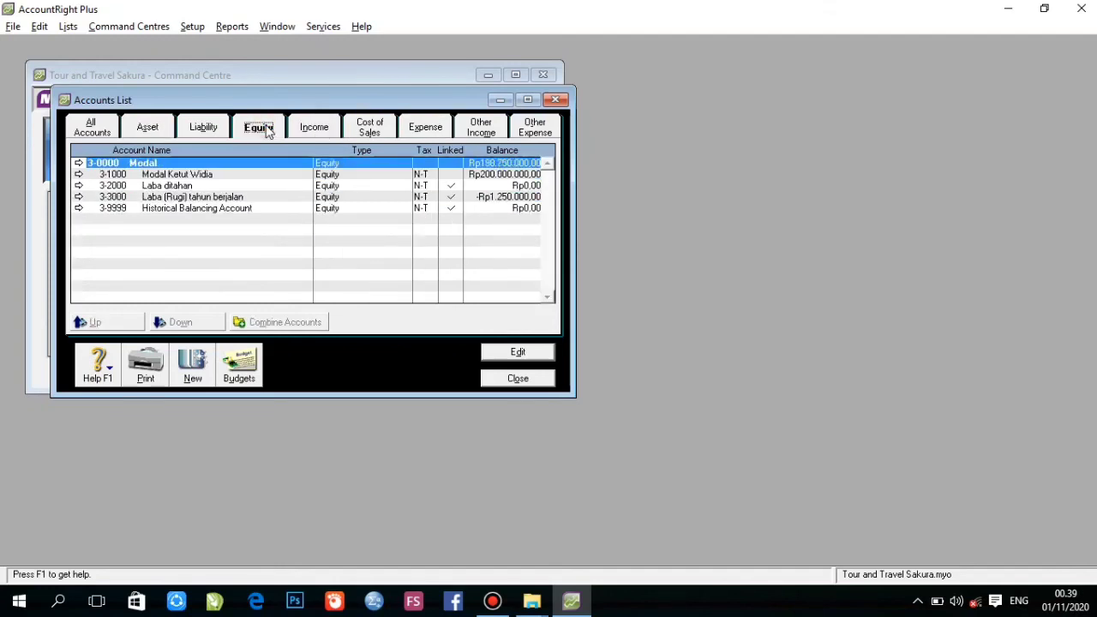
pyautogui.click(311, 135)
# Review Liability, Expense, Other Income and Asset balances, then start journal GJ000023
pyautogui.click(197, 133)
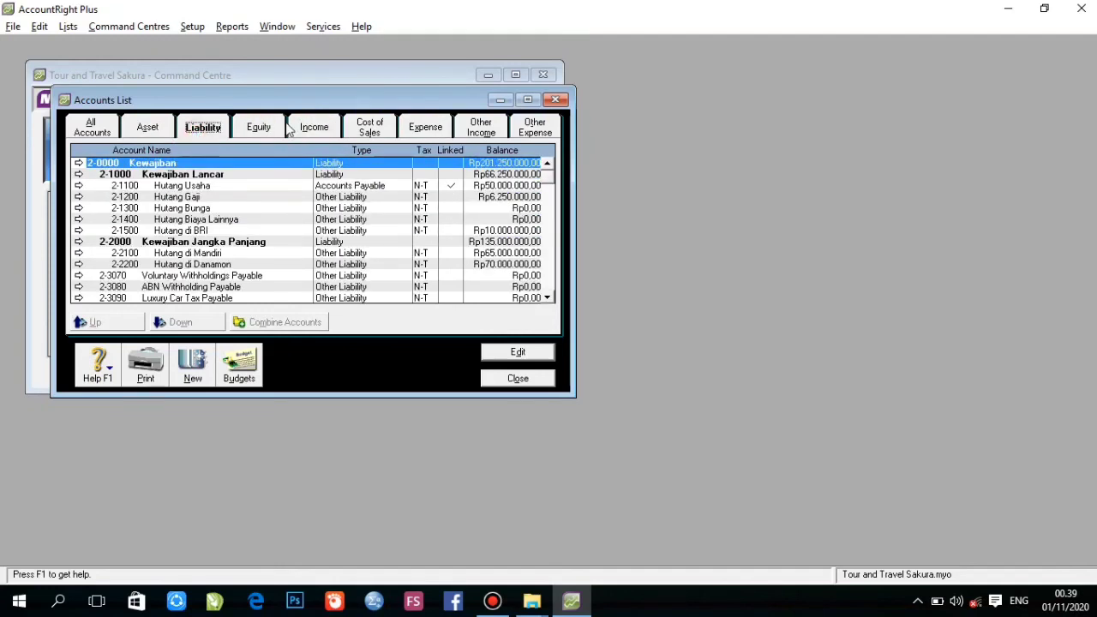
pyautogui.click(436, 130)
pyautogui.click(478, 133)
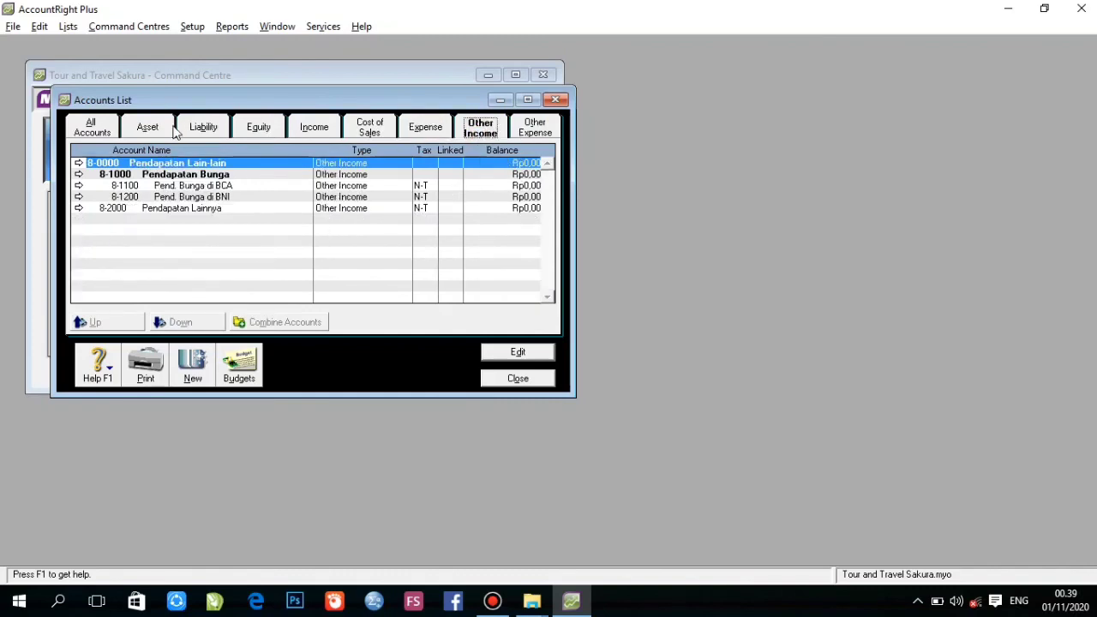
pyautogui.click(148, 129)
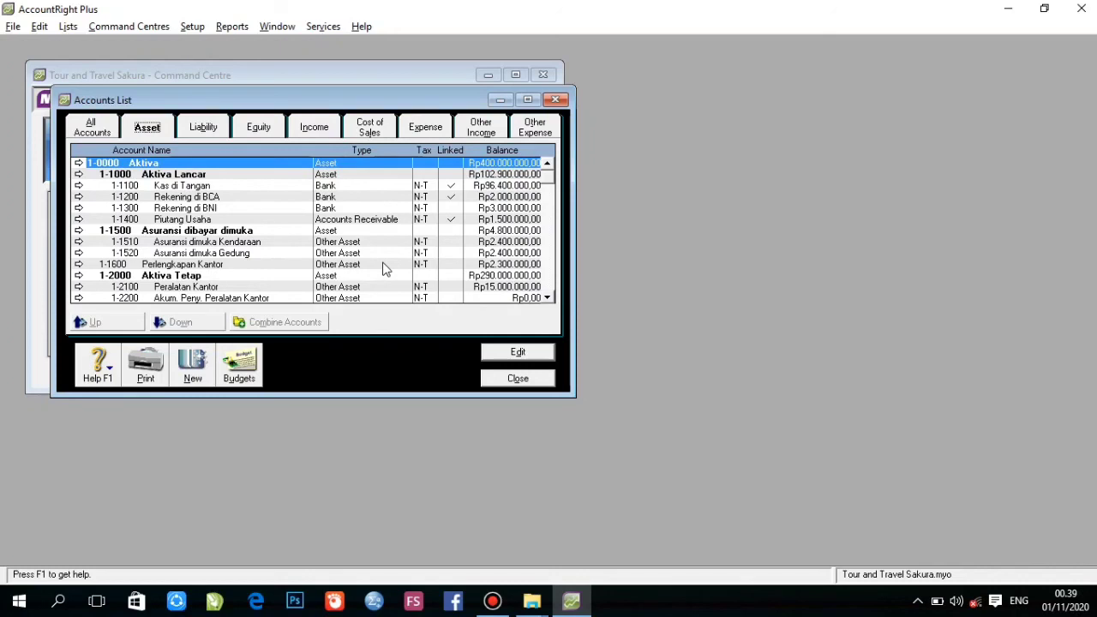
pyautogui.click(515, 380)
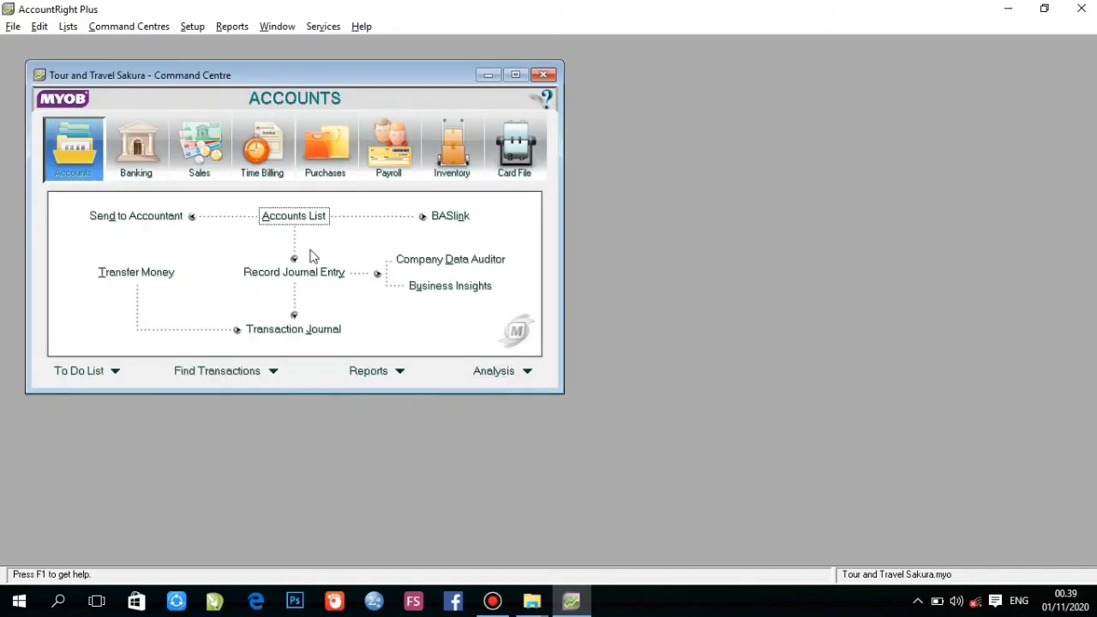
pyautogui.click(296, 272)
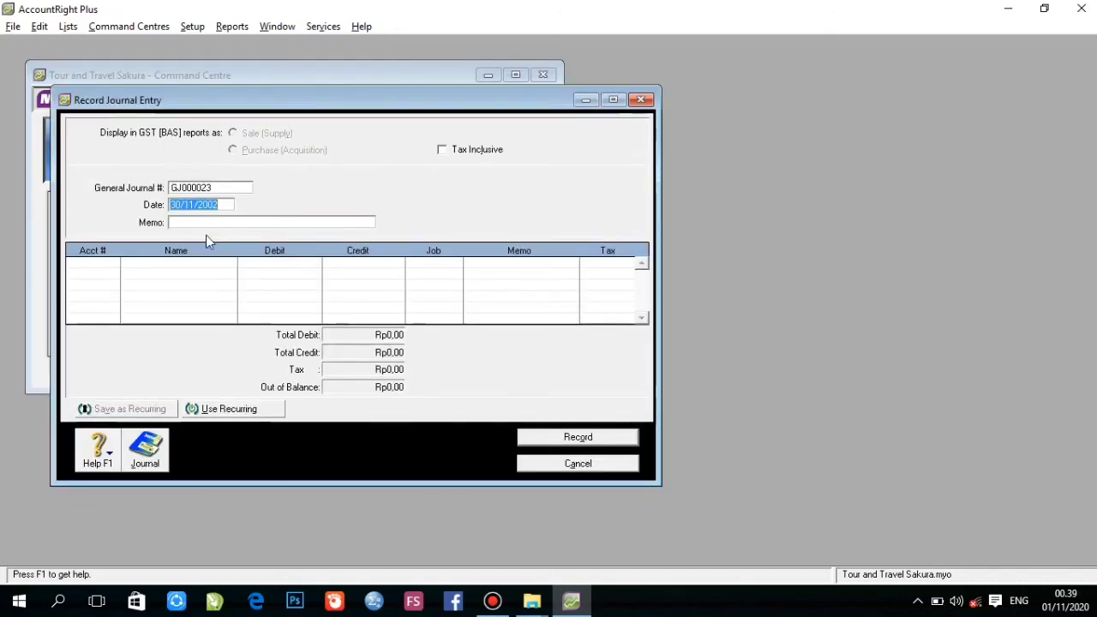
# Debit 6-1200 Biaya Perlengkapan Rp1.000.000 on the first line
pyautogui.press('Tab')
pyautogui.press('Tab')
pyautogui.click(114, 261)
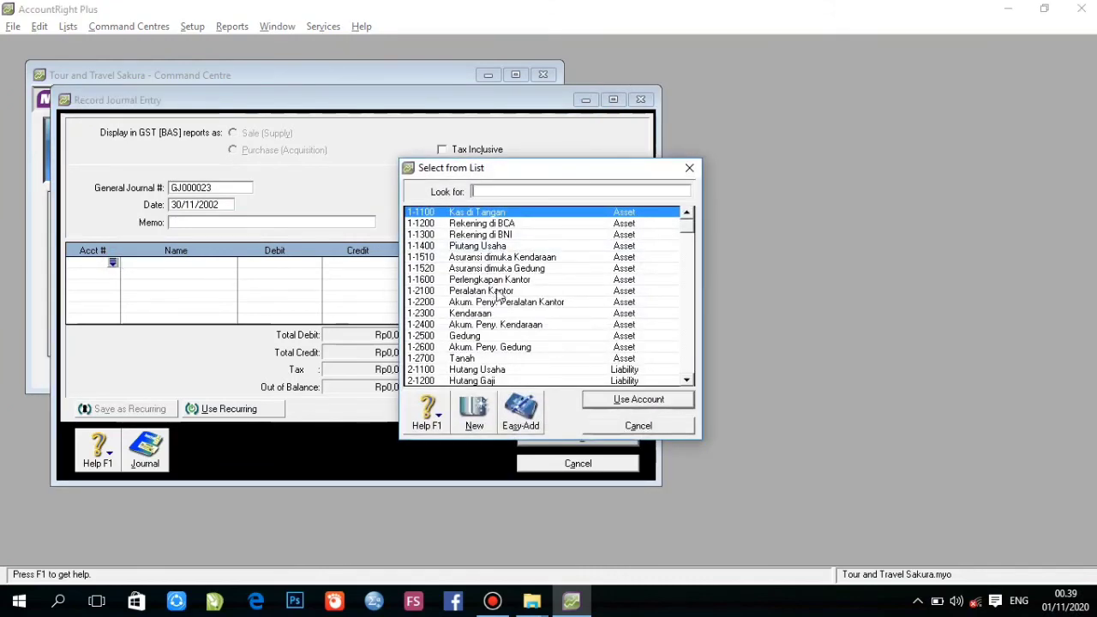
pyautogui.click(688, 381)
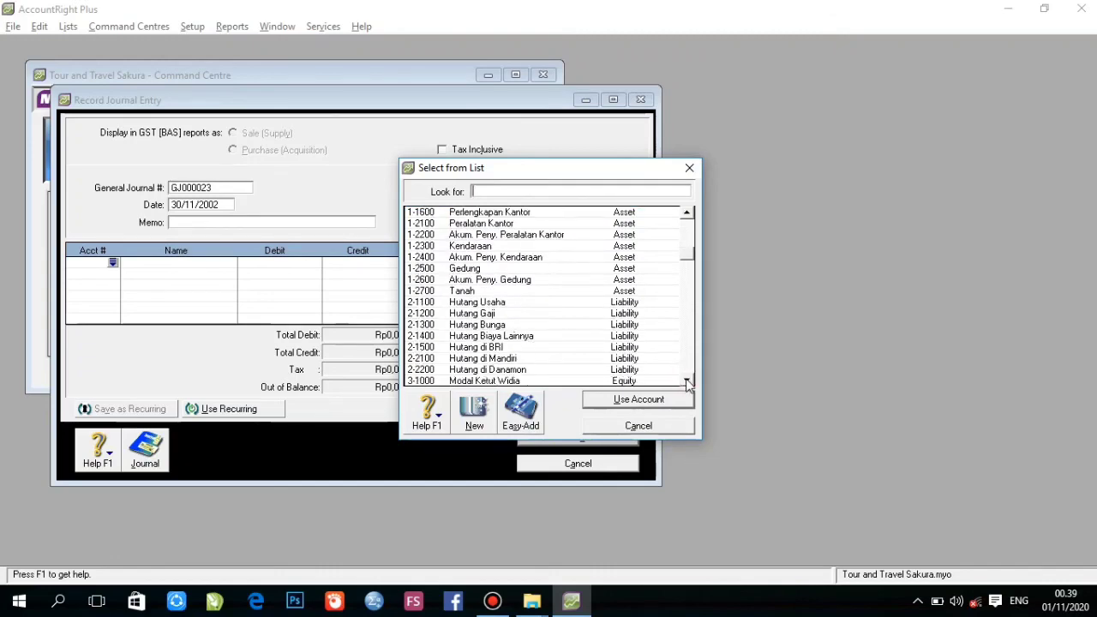
pyautogui.click(687, 381)
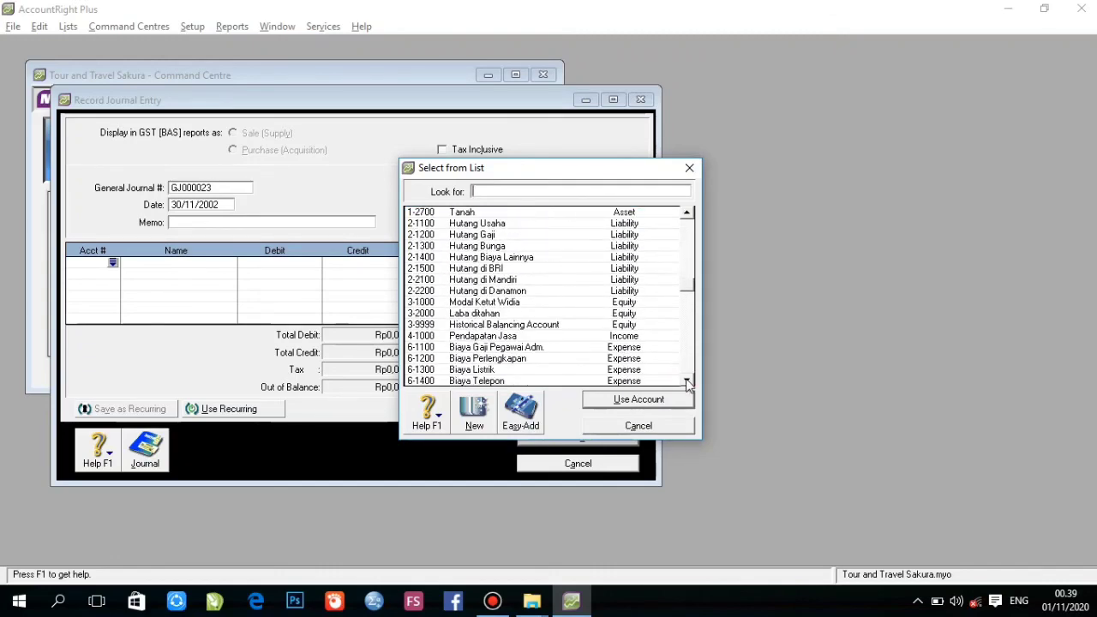
pyautogui.doubleClick(573, 359)
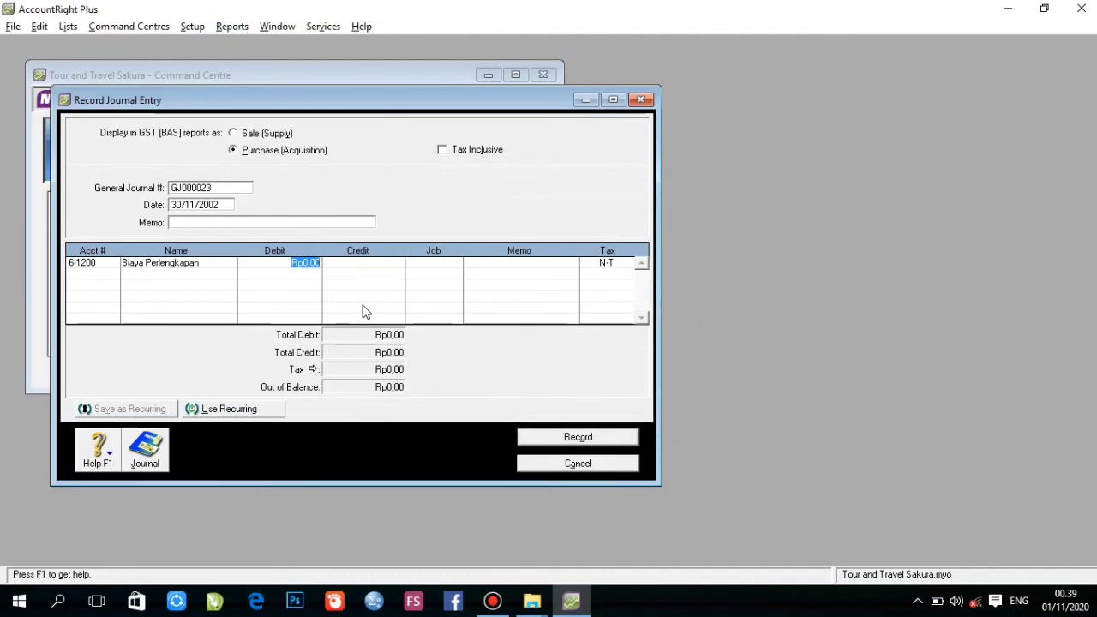
pyautogui.write('1.000.00')
pyautogui.click(362, 310)
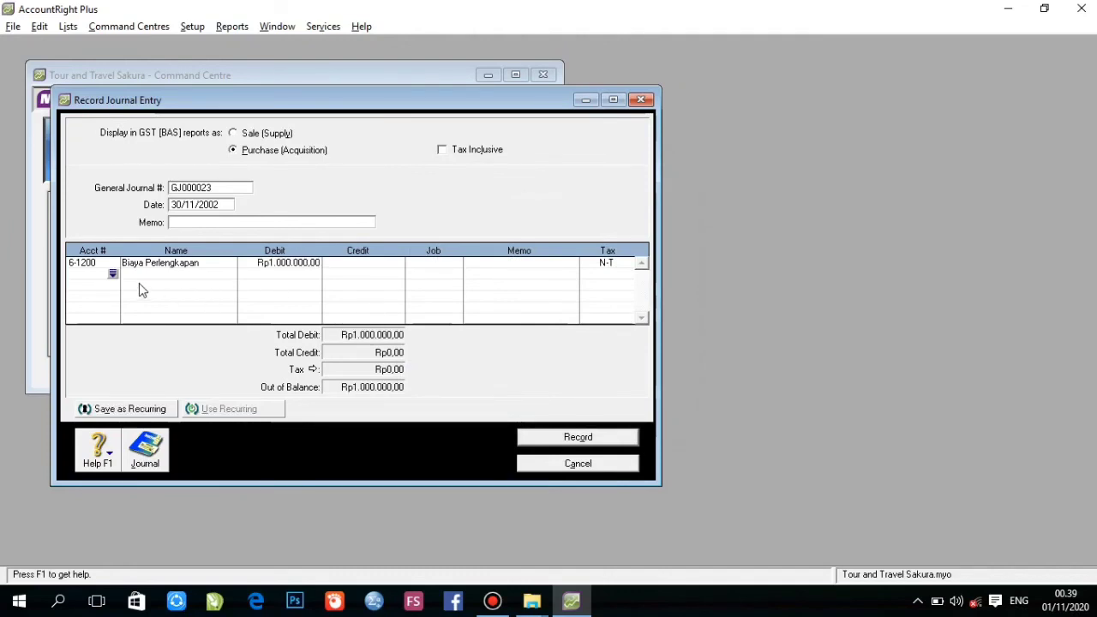
# Credit Perlengkapan Kantor Rp1.000.000, record GJ000023, then open the Accounts List
pyautogui.click(112, 274)
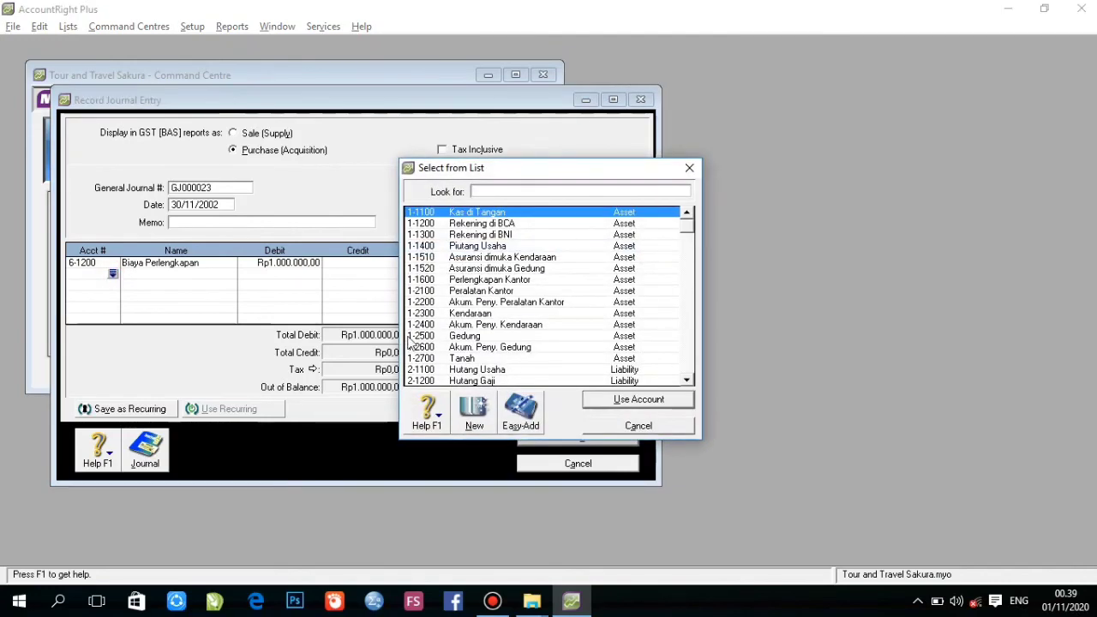
pyautogui.click(508, 282)
pyautogui.doubleClick(508, 281)
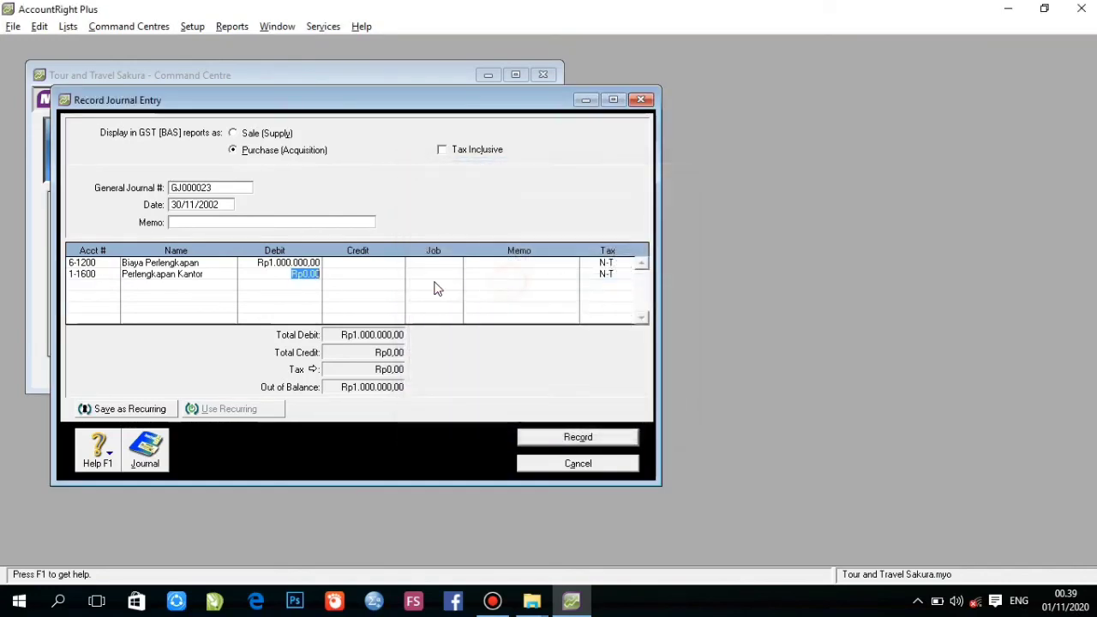
pyautogui.click(385, 276)
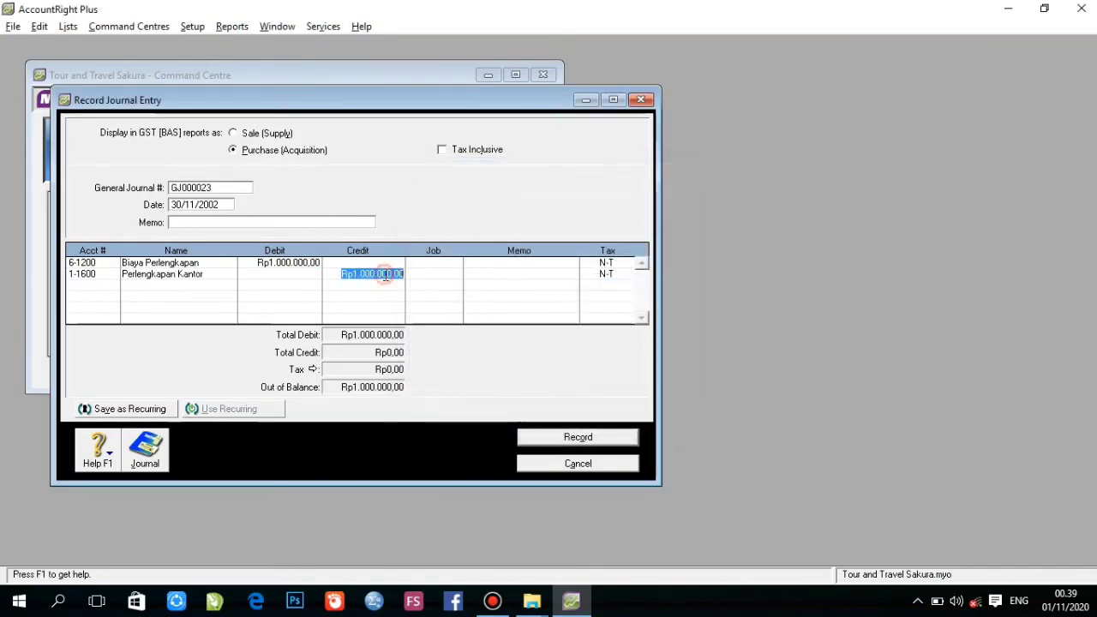
pyautogui.click(588, 437)
pyautogui.click(584, 464)
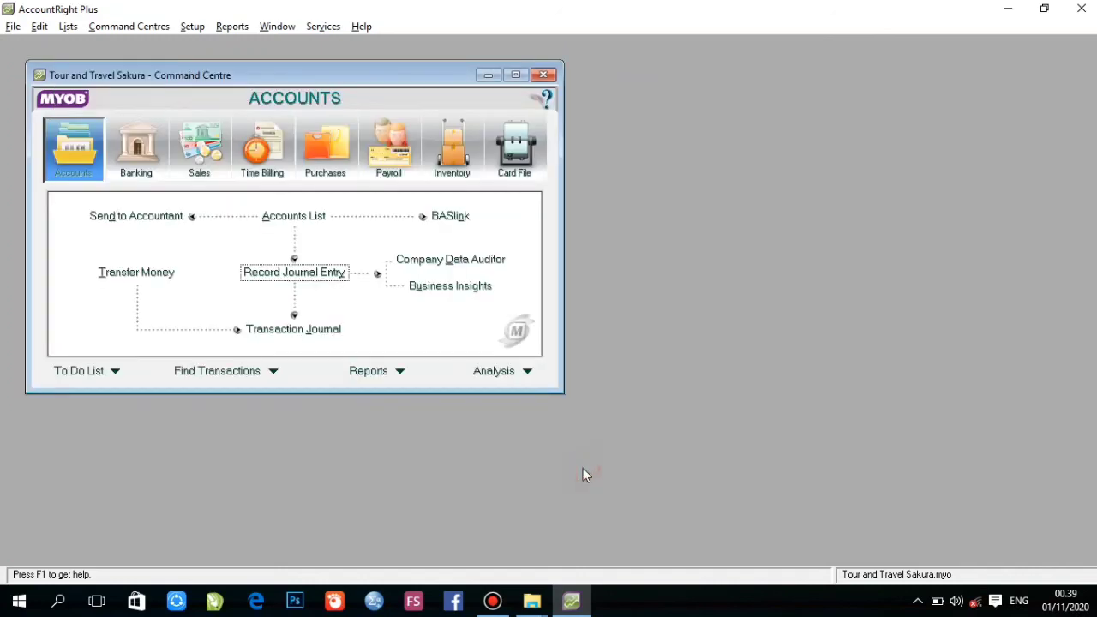
pyautogui.click(295, 218)
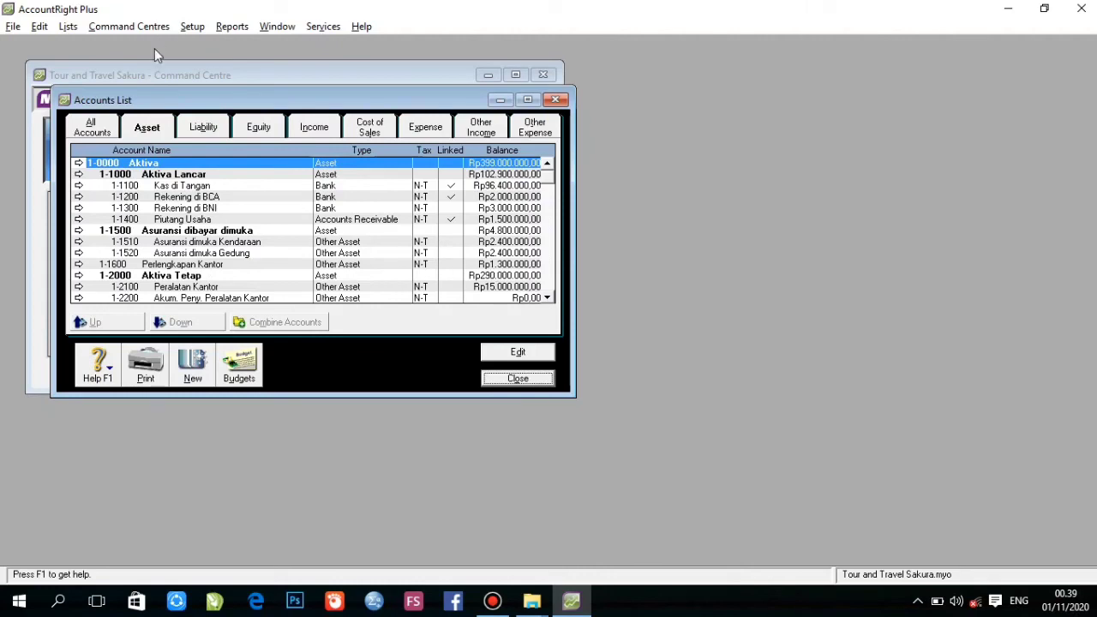
# Close the Accounts List and start new journal entry GJ000024
pyautogui.click(504, 379)
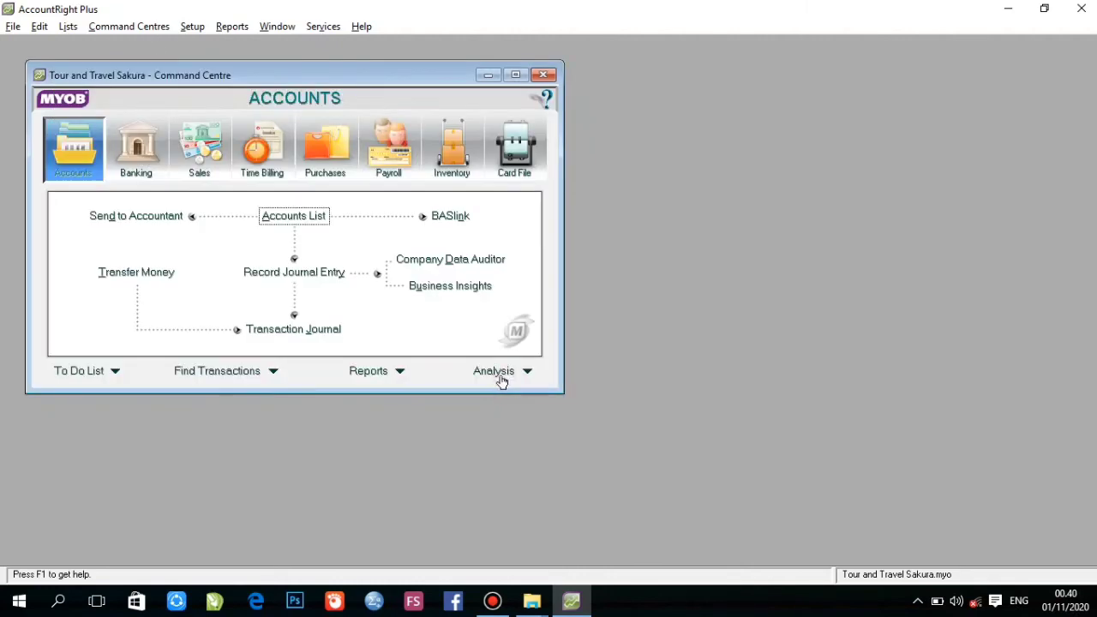
pyautogui.click(288, 274)
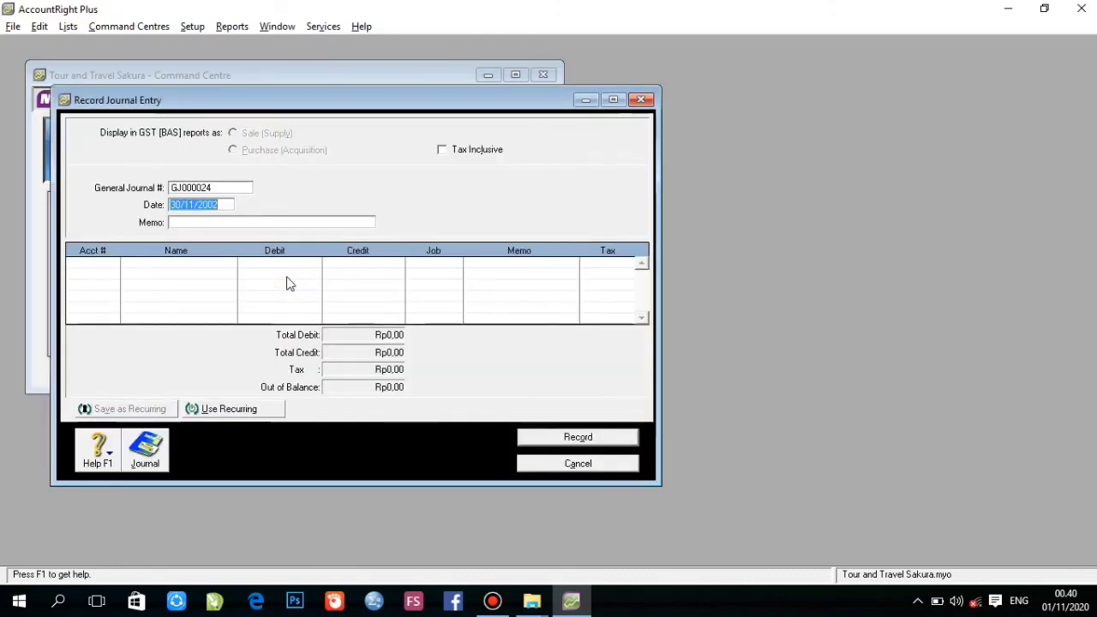
# Debit 6-1300 Biaya Listrik Rp200.000 on the first line
pyautogui.press('Tab')
pyautogui.press('Tab')
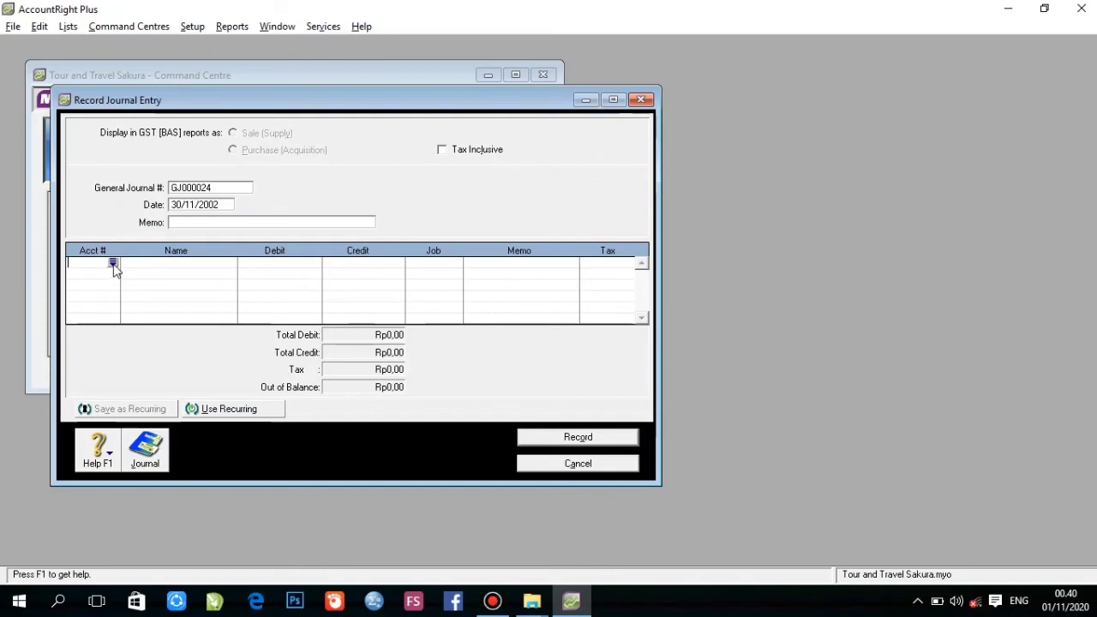
pyautogui.click(114, 263)
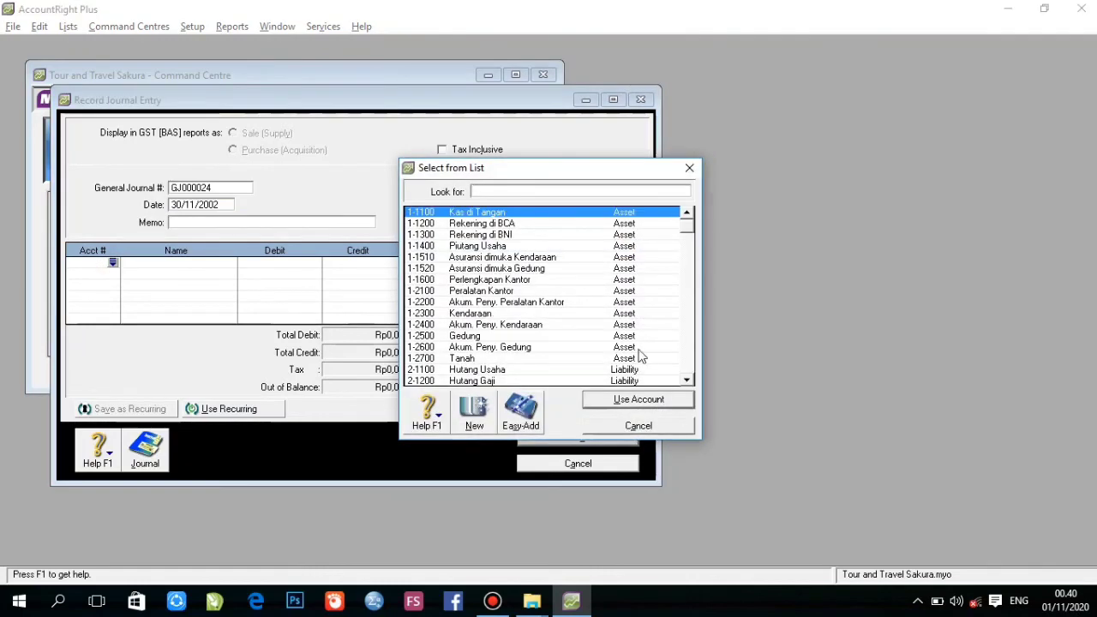
pyautogui.click(686, 383)
pyautogui.click(687, 382)
pyautogui.click(687, 383)
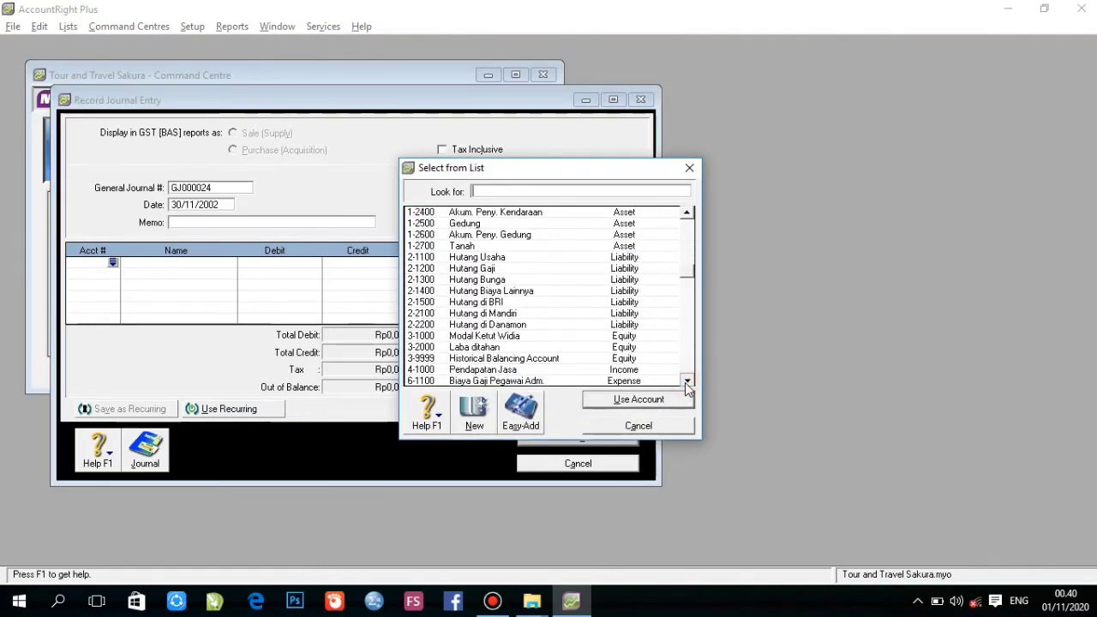
pyautogui.click(686, 383)
pyautogui.click(576, 370)
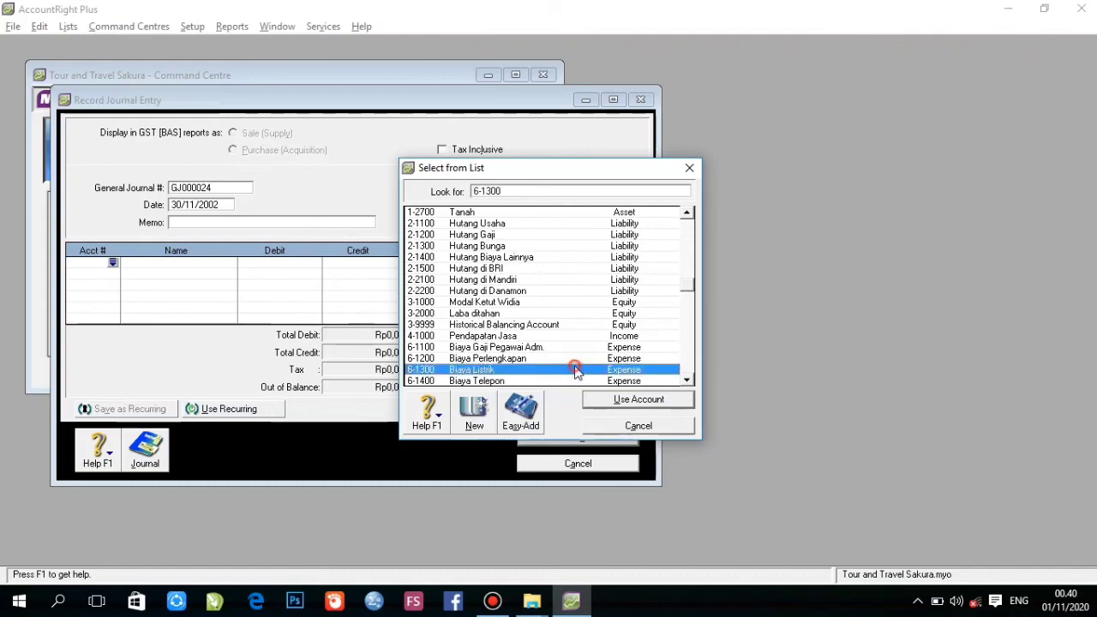
pyautogui.doubleClick(577, 369)
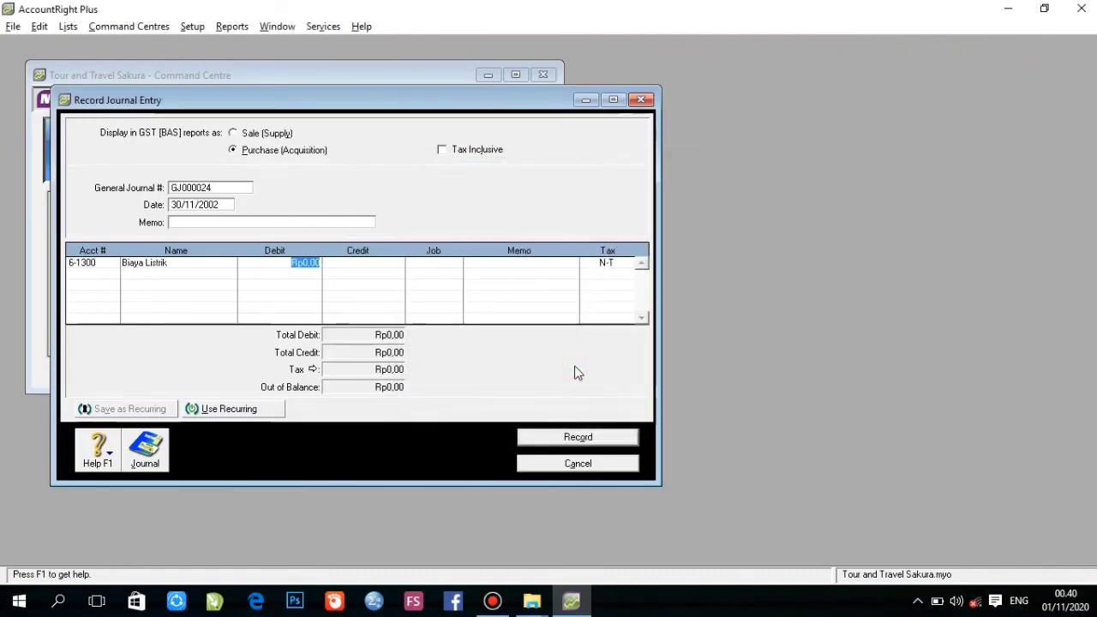
pyautogui.write('4')
pyautogui.write('00000')
pyautogui.press('Return')
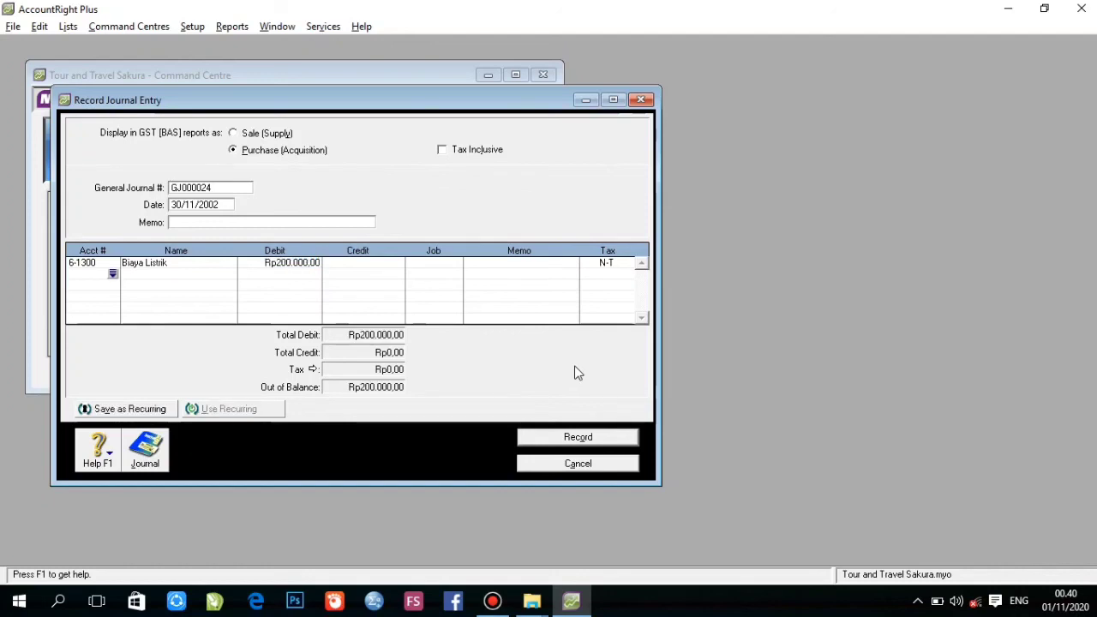
# Debit 6-1500 Biaya Air Rp60.000 and 6-1400 Biaya Telepon Rp30.000
pyautogui.click(112, 275)
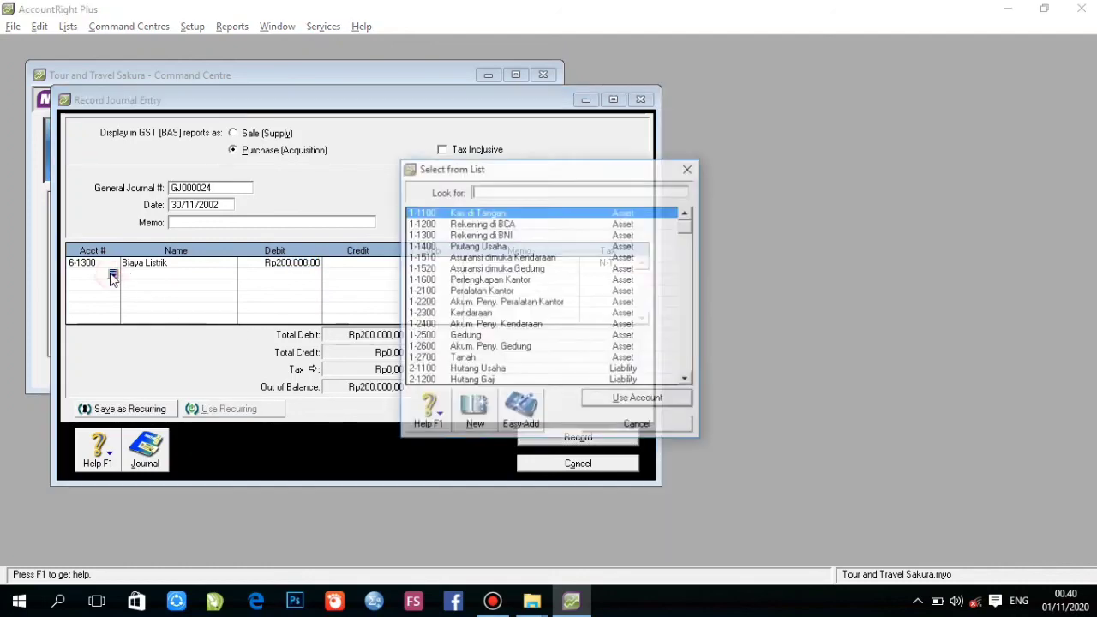
pyautogui.click(687, 381)
pyautogui.click(688, 381)
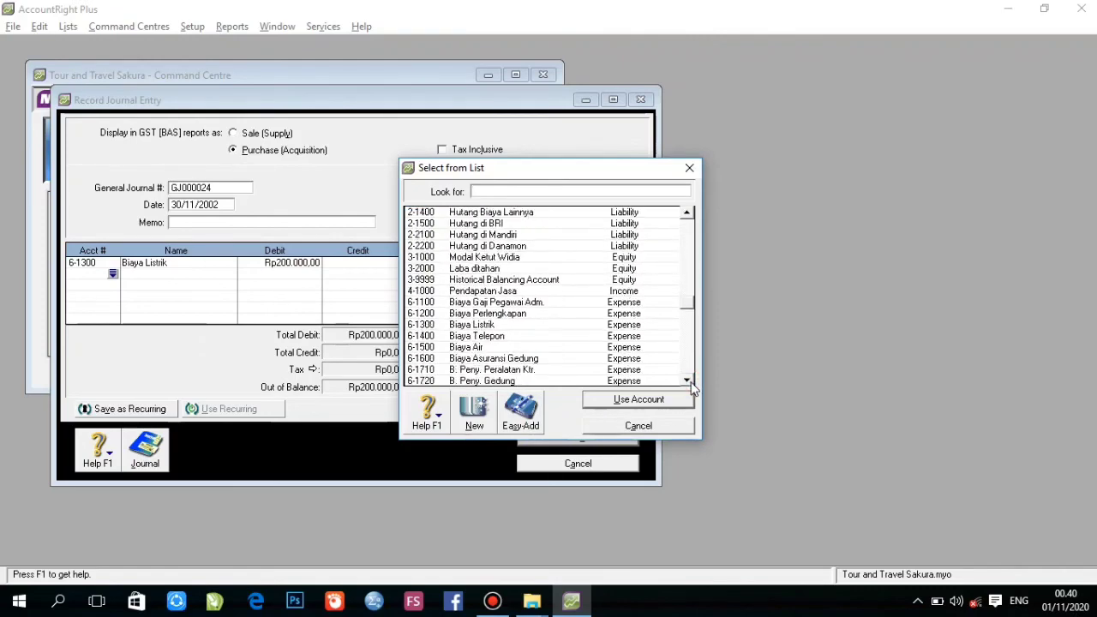
pyautogui.doubleClick(490, 346)
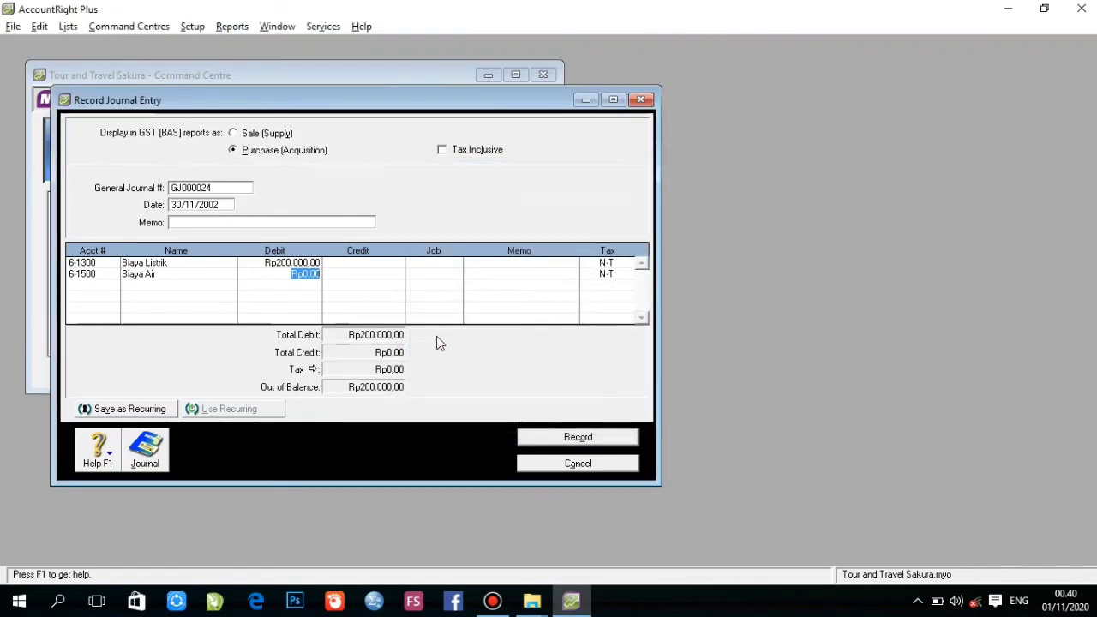
pyautogui.write('6')
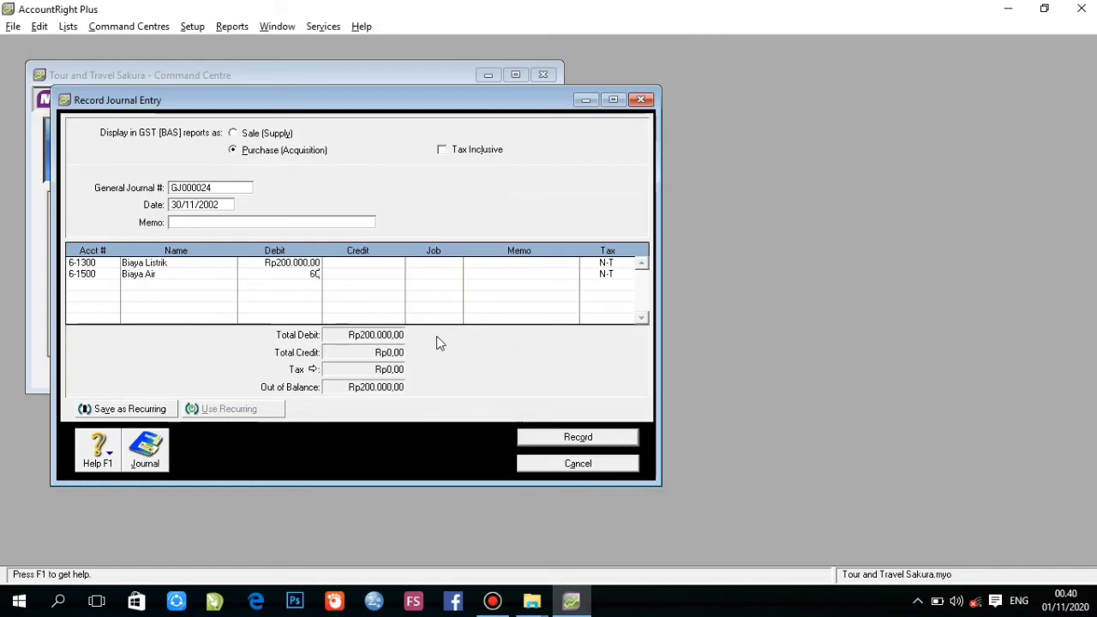
pyautogui.write('000')
pyautogui.press('Return')
pyautogui.click(113, 284)
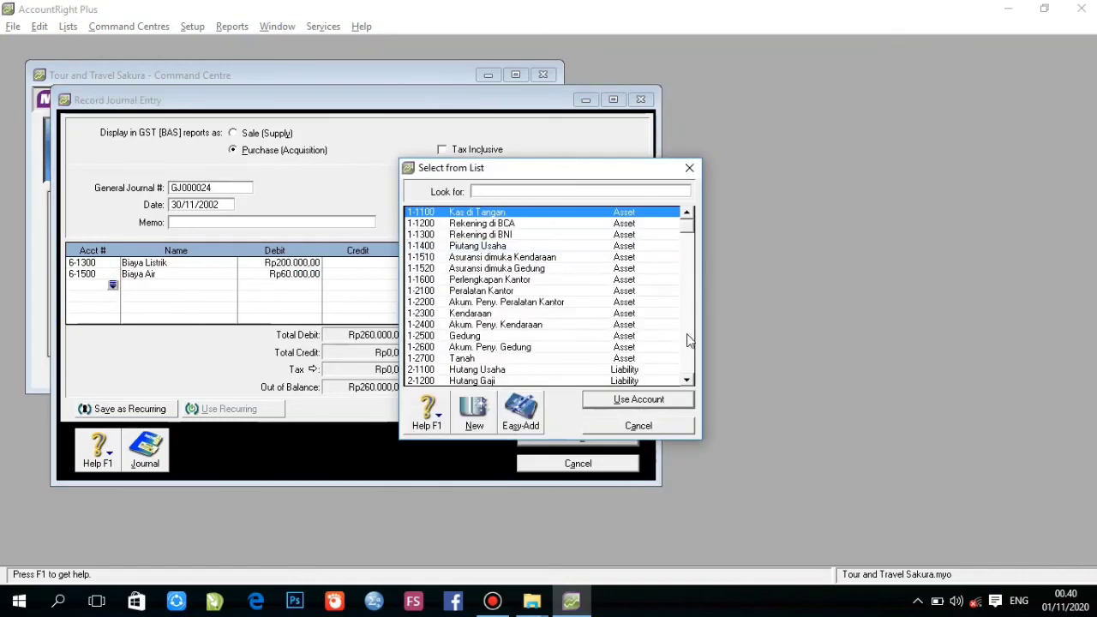
pyautogui.click(689, 382)
pyautogui.click(689, 382)
pyautogui.scroll(-4, 691, 386)
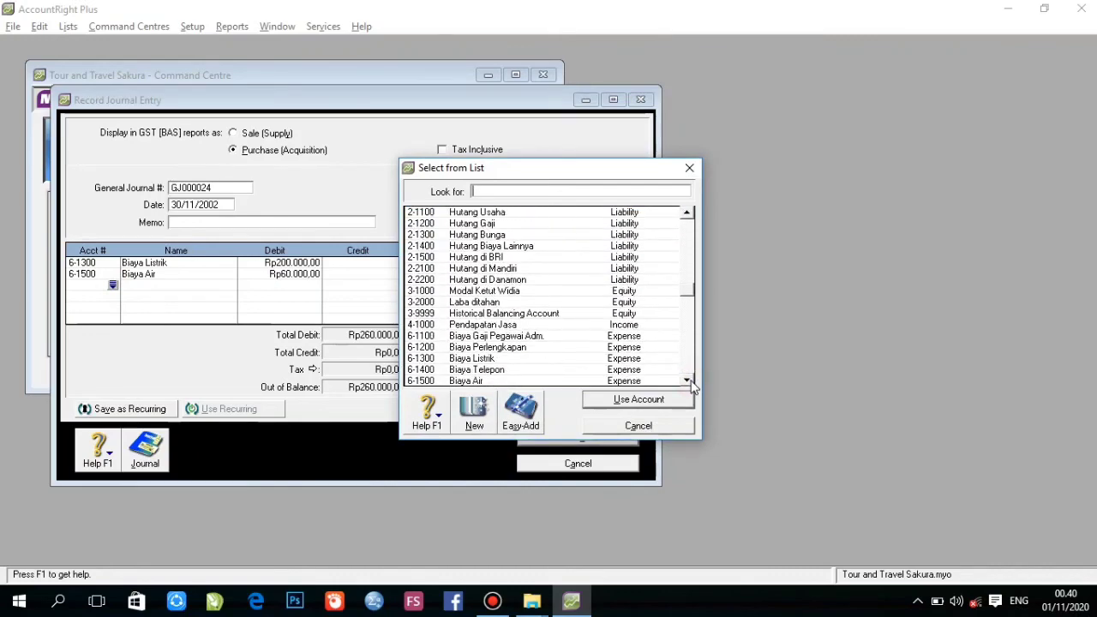
pyautogui.doubleClick(559, 371)
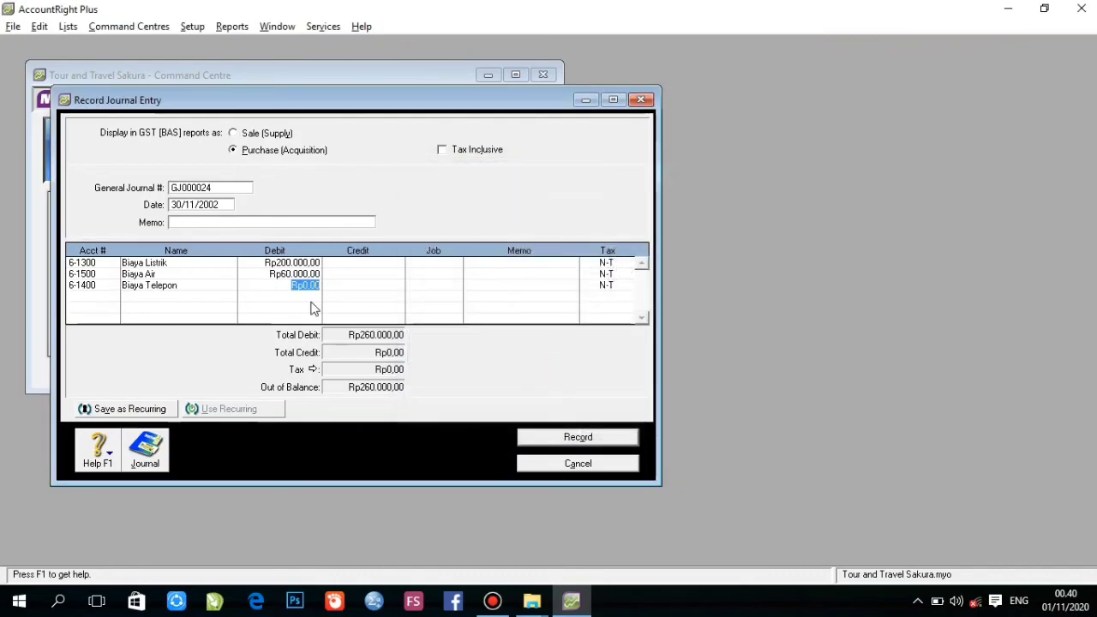
pyautogui.write('30000')
pyautogui.press('Return')
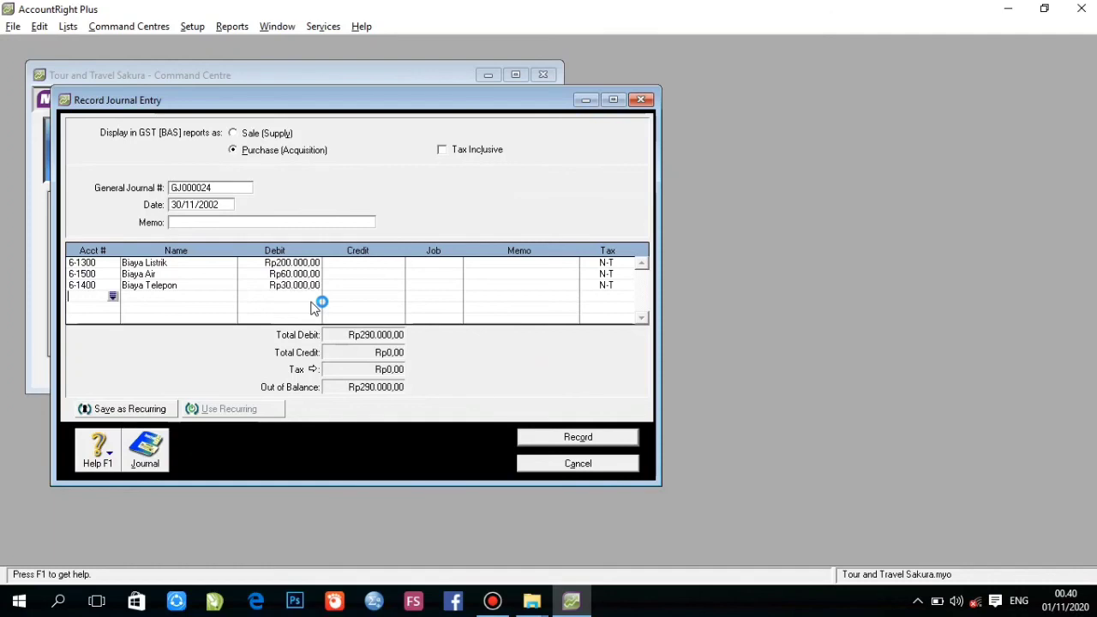
# Credit 2-1400 Hutang Biaya Lainnya Rp290.000 and record GJ000024
pyautogui.click(113, 298)
pyautogui.click(686, 381)
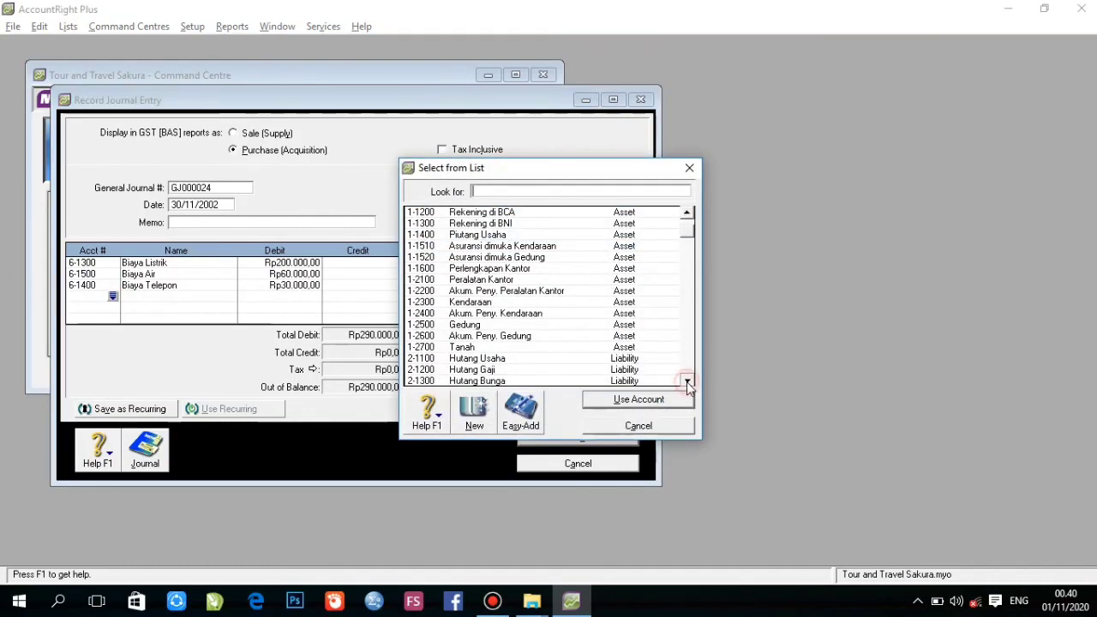
pyautogui.click(686, 381)
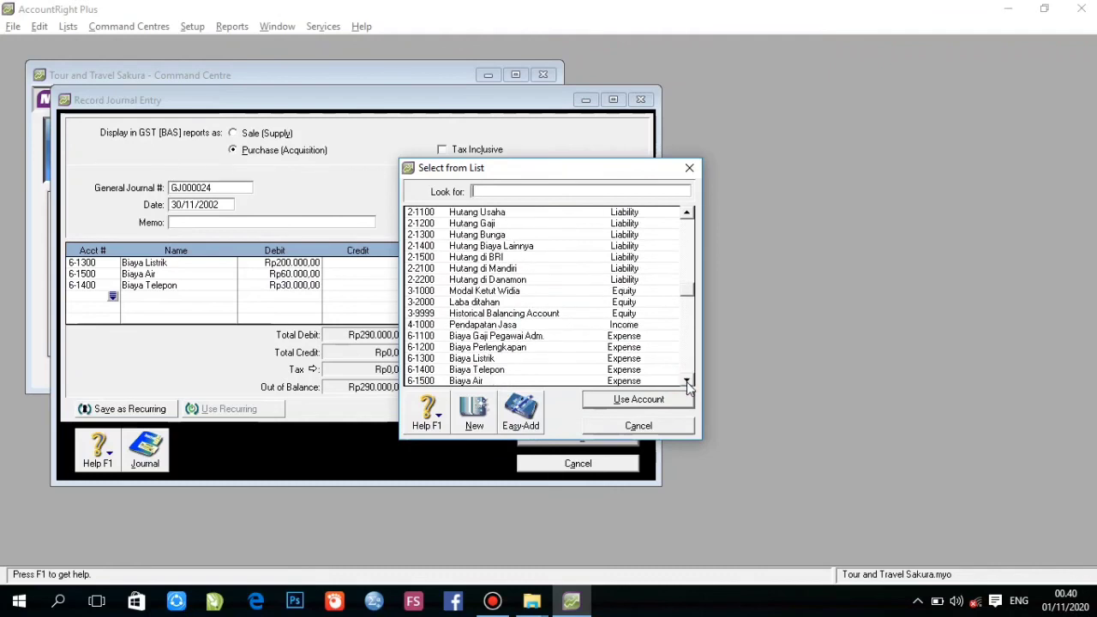
pyautogui.doubleClick(491, 248)
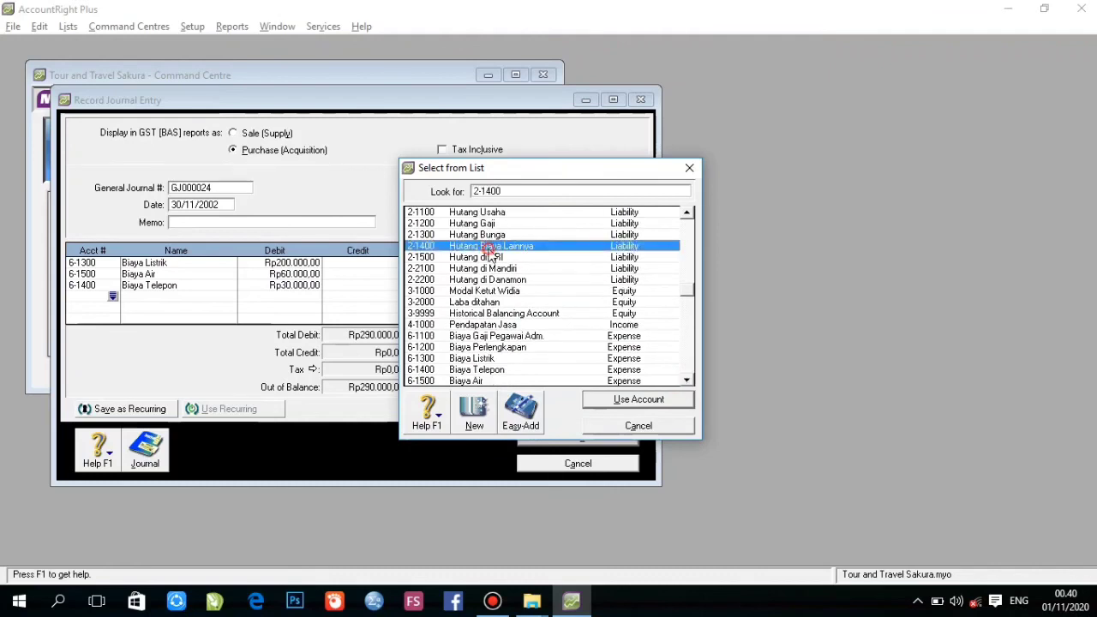
pyautogui.click(336, 298)
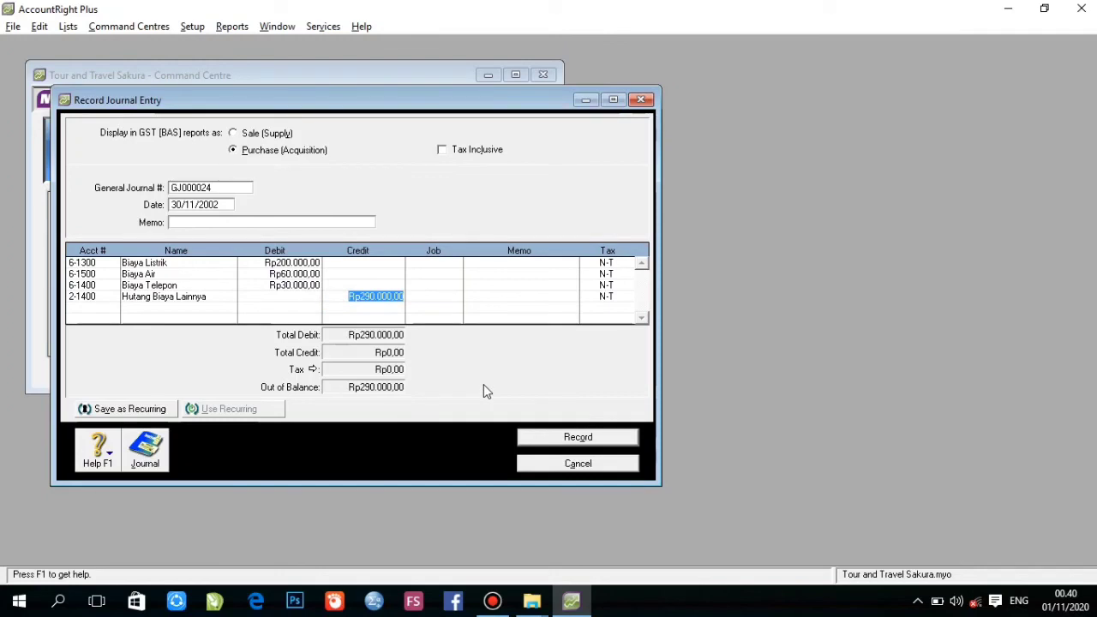
pyautogui.click(550, 439)
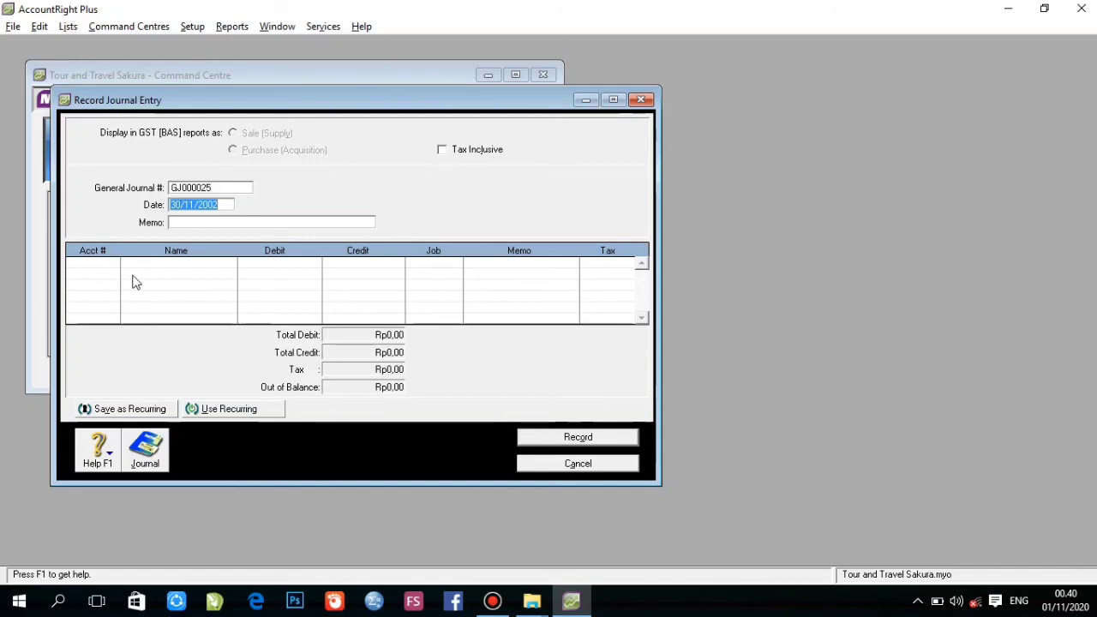
# Debit 1-1200 Rekening di BCA Rp20.000 and 1-1300 Rekening di BNI Rp30.000
pyautogui.click(161, 266)
pyautogui.click(112, 262)
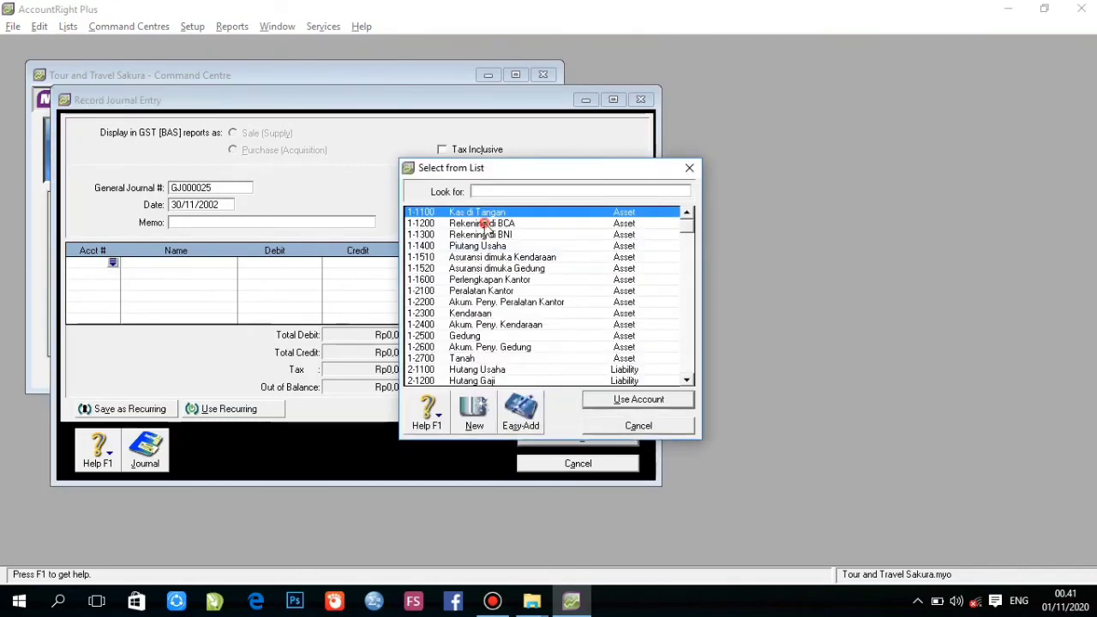
pyautogui.doubleClick(485, 224)
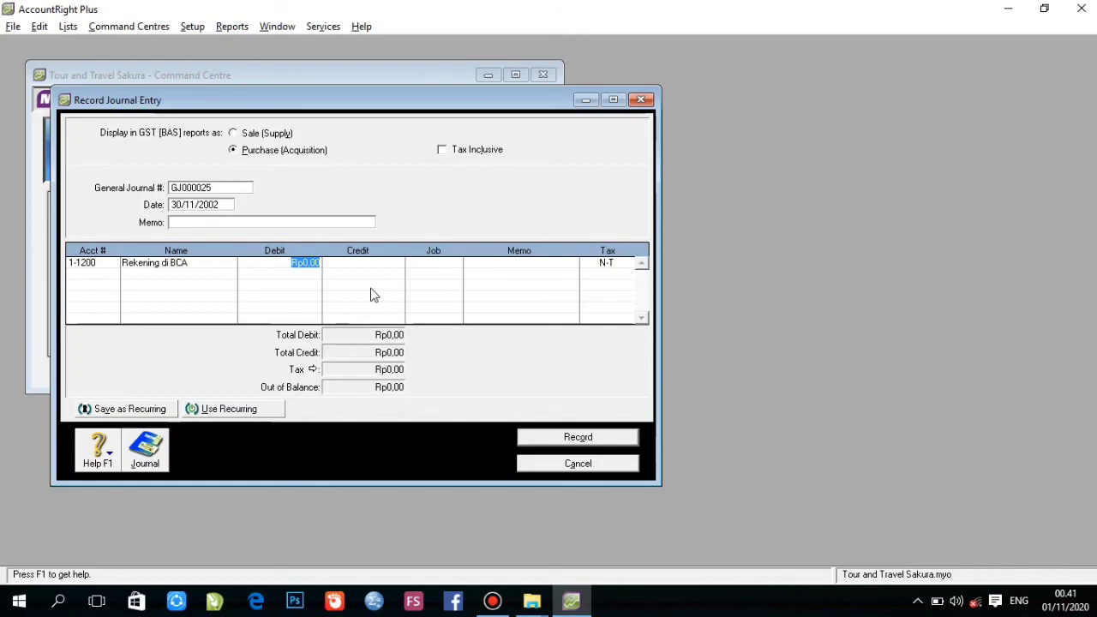
pyautogui.write('20.000')
pyautogui.press('Return')
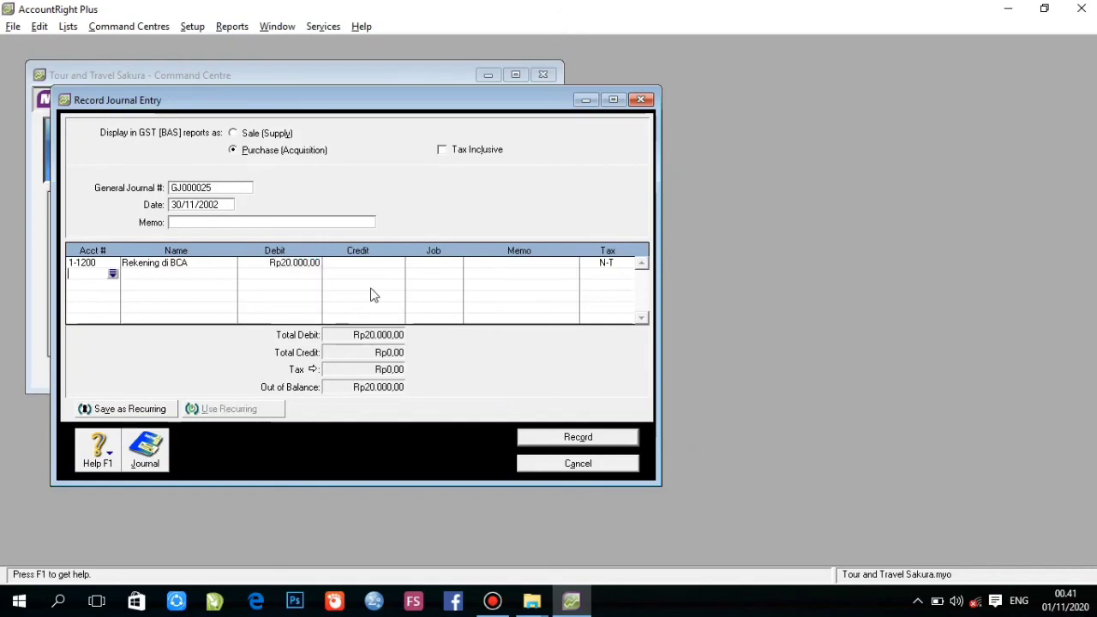
pyautogui.click(113, 275)
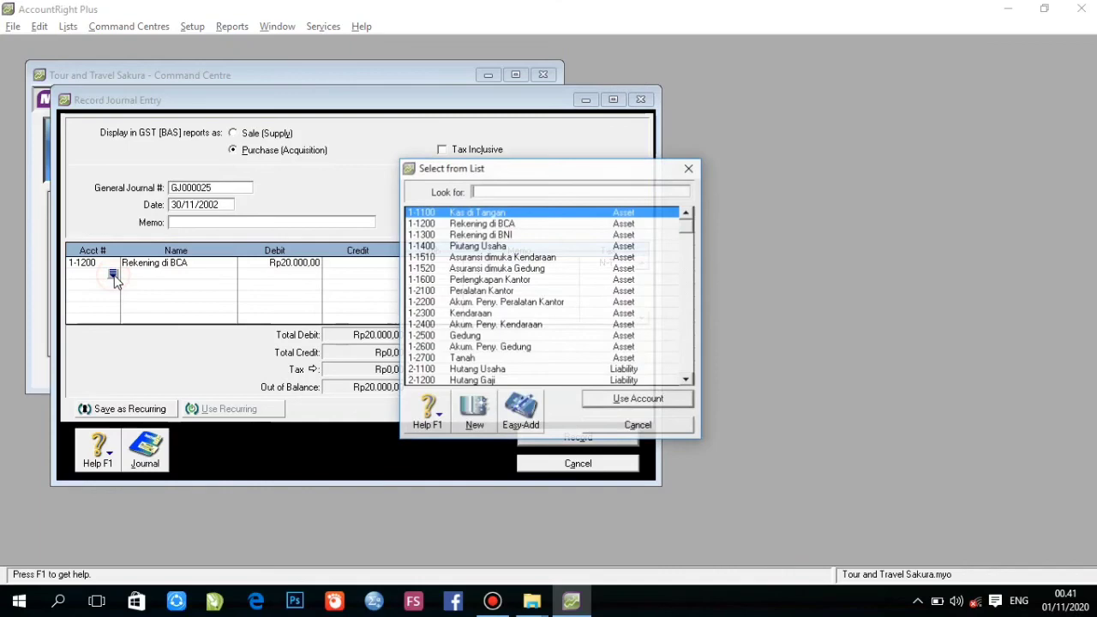
pyautogui.doubleClick(514, 236)
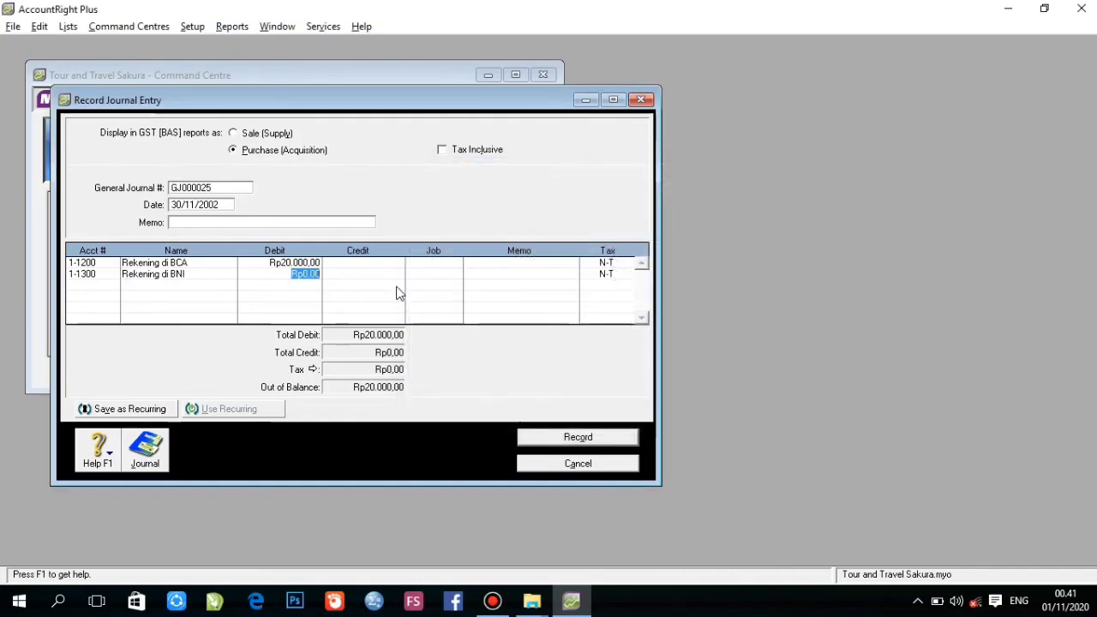
pyautogui.write('30000')
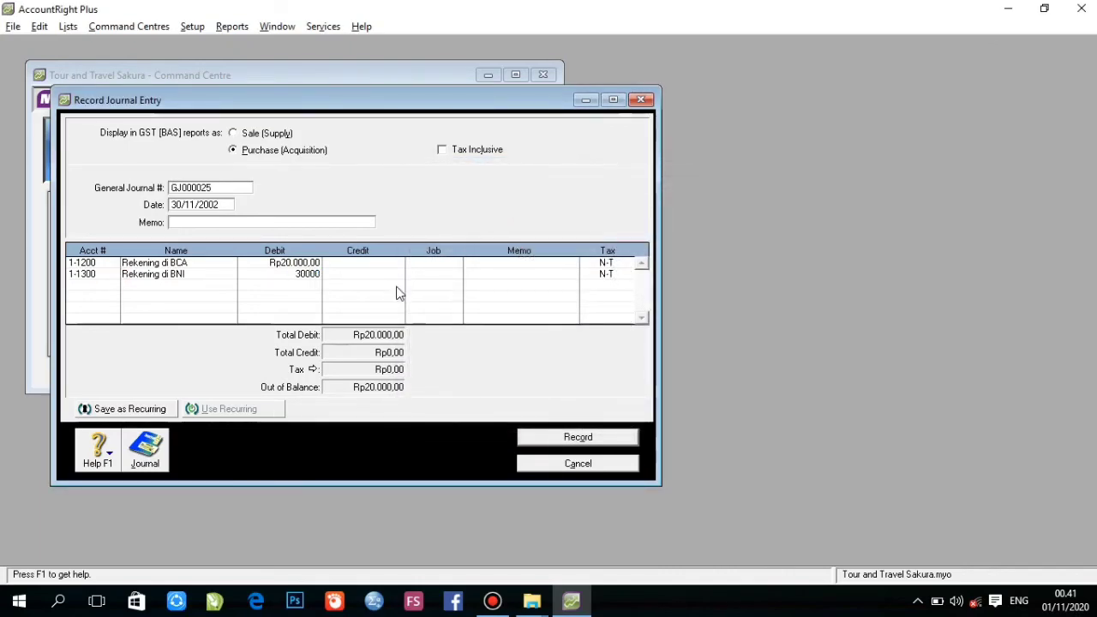
pyautogui.press('Return')
# Credit Pend. Bunga di BCA Rp20.000 on the third line
pyautogui.click(113, 285)
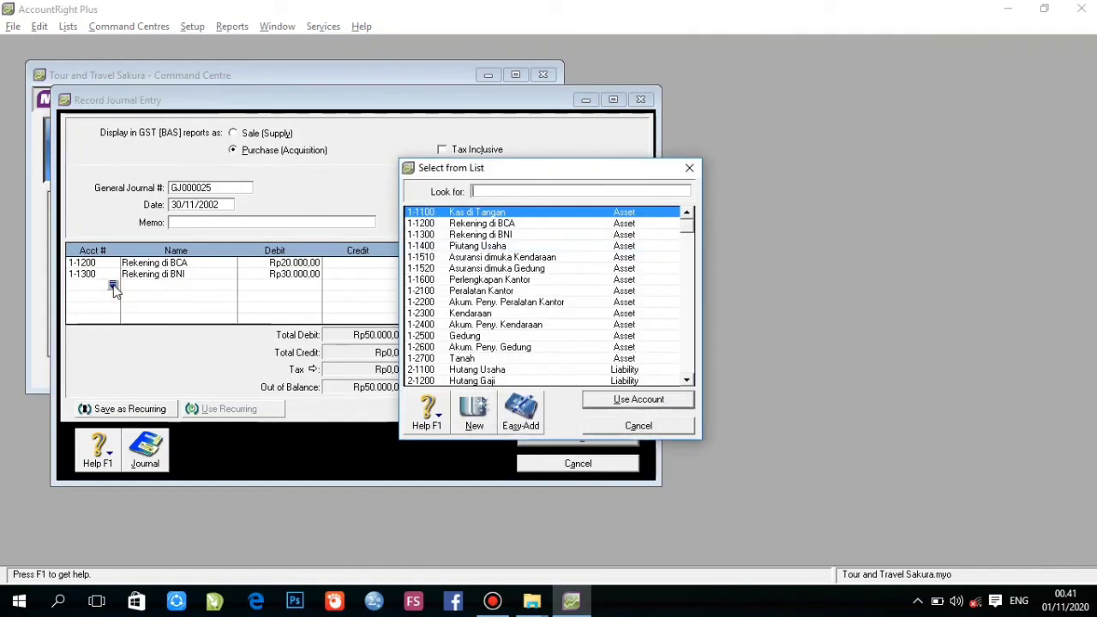
pyautogui.click(688, 381)
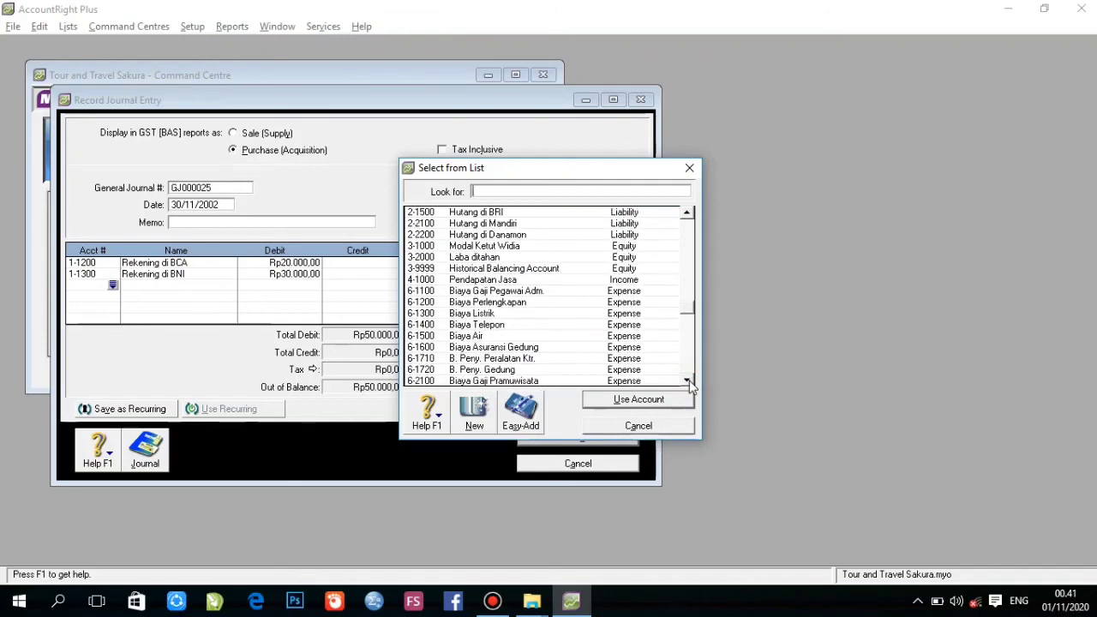
pyautogui.click(688, 381)
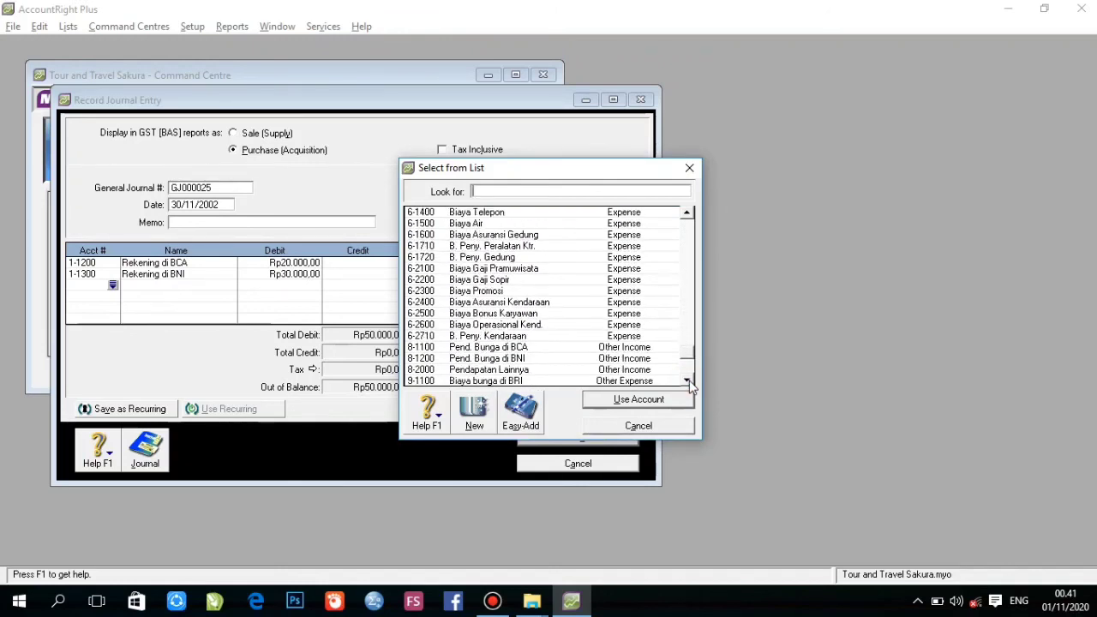
pyautogui.doubleClick(543, 347)
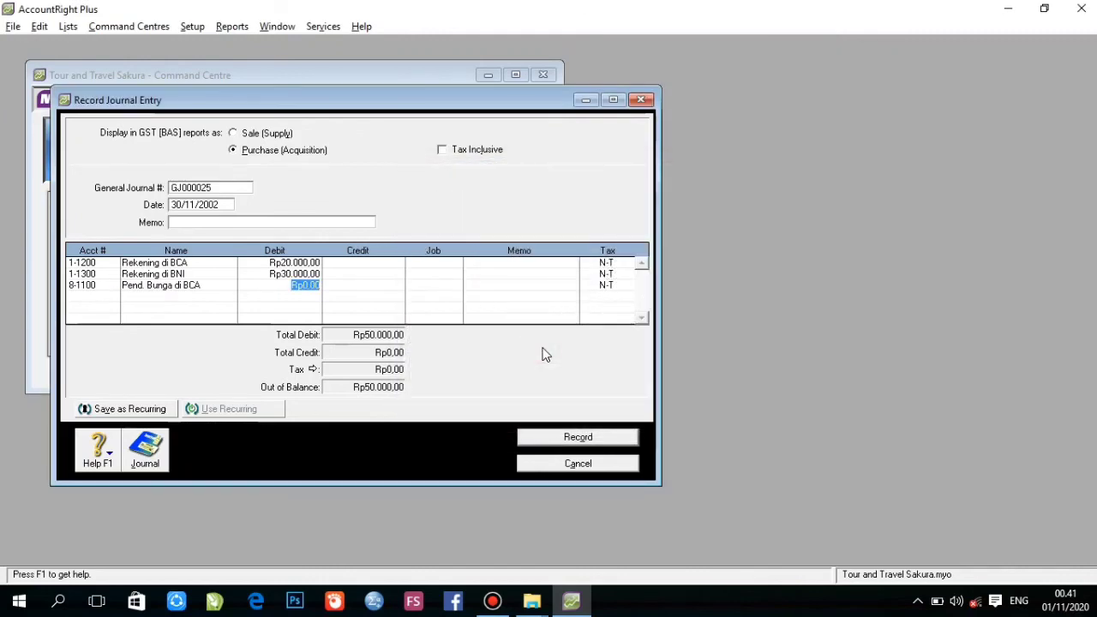
pyautogui.click(392, 287)
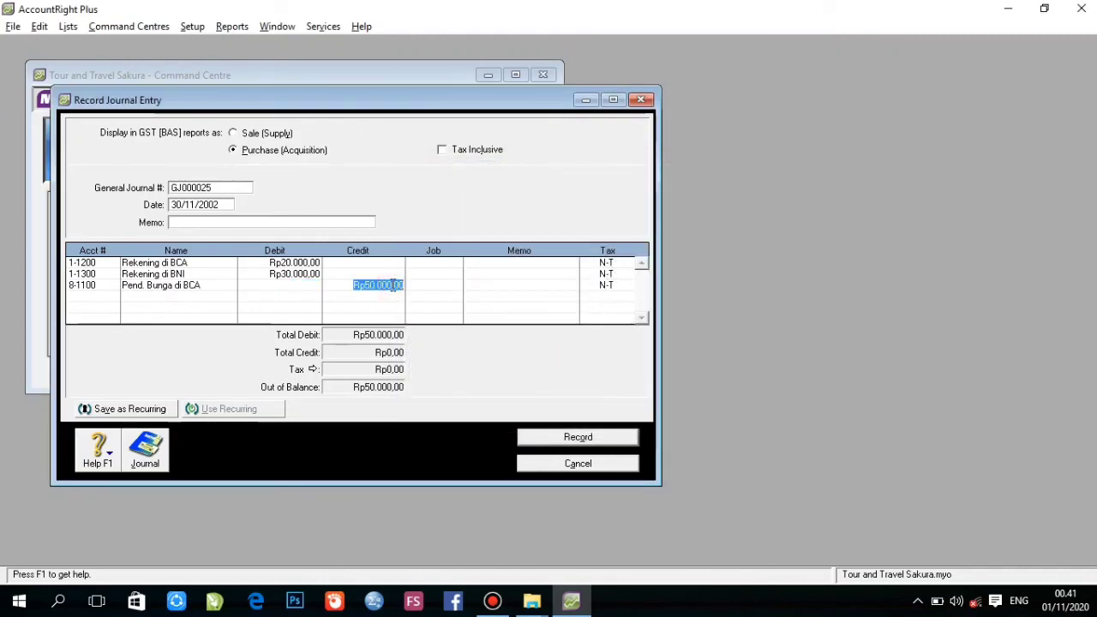
pyautogui.write('5')
pyautogui.click(164, 309)
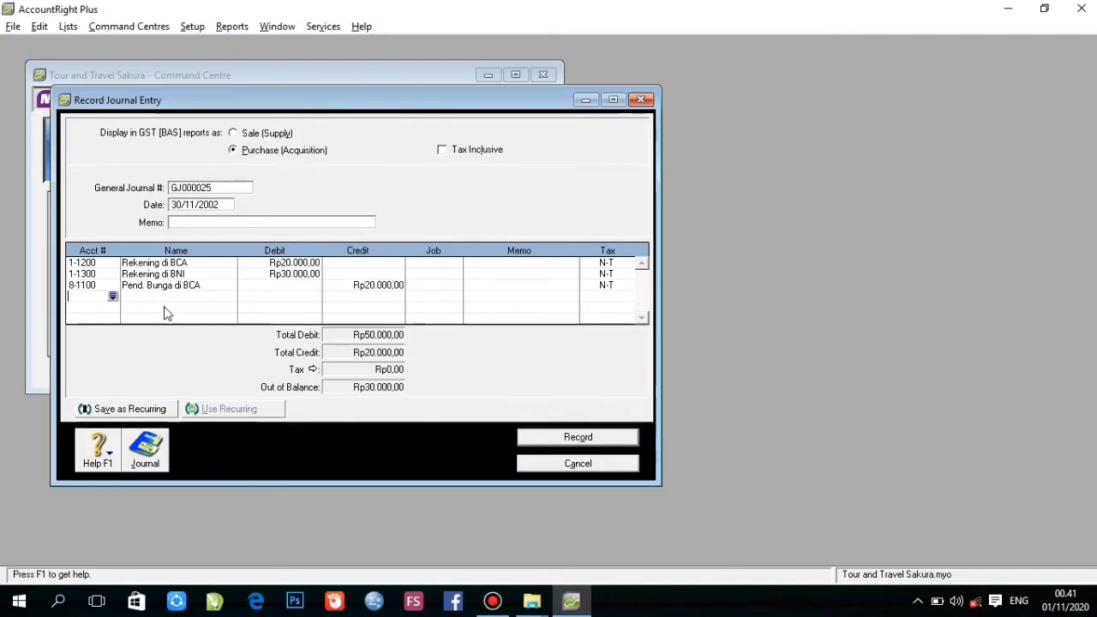
# Credit Pend. Bunga di BNI Rp30.000, record GJ000025 and close the journal window
pyautogui.click(112, 296)
pyautogui.click(688, 381)
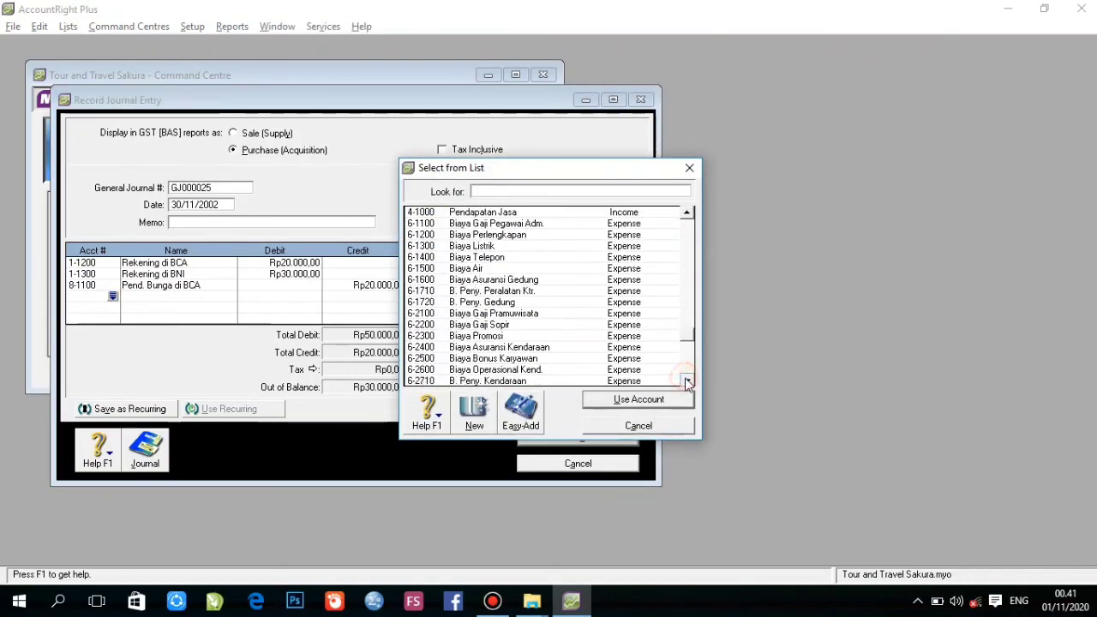
pyautogui.click(687, 382)
pyautogui.doubleClick(561, 358)
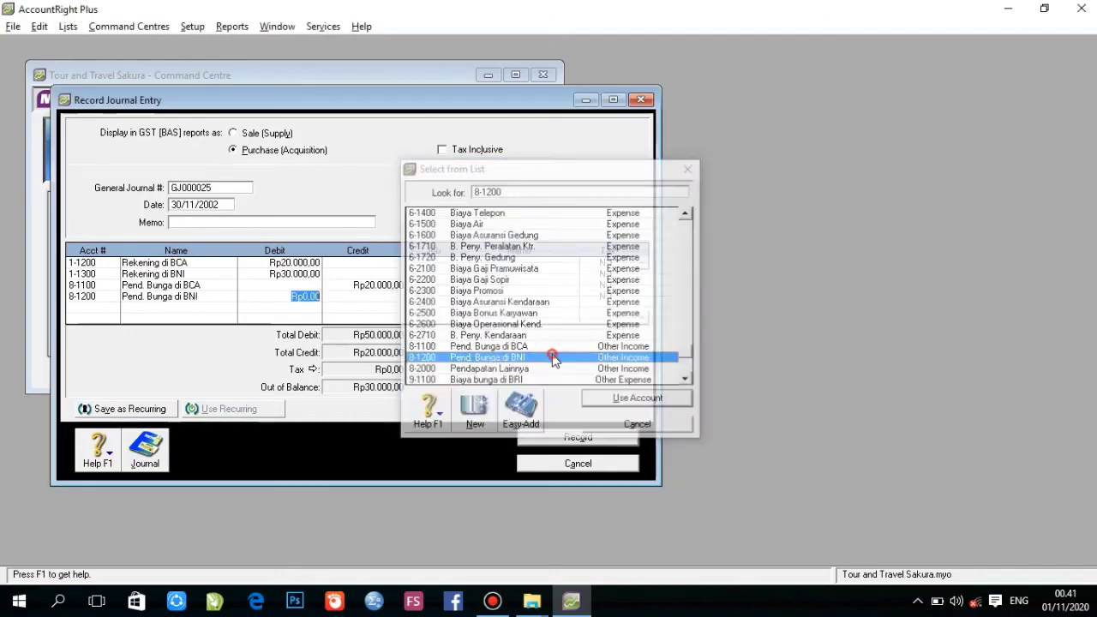
pyautogui.click(391, 298)
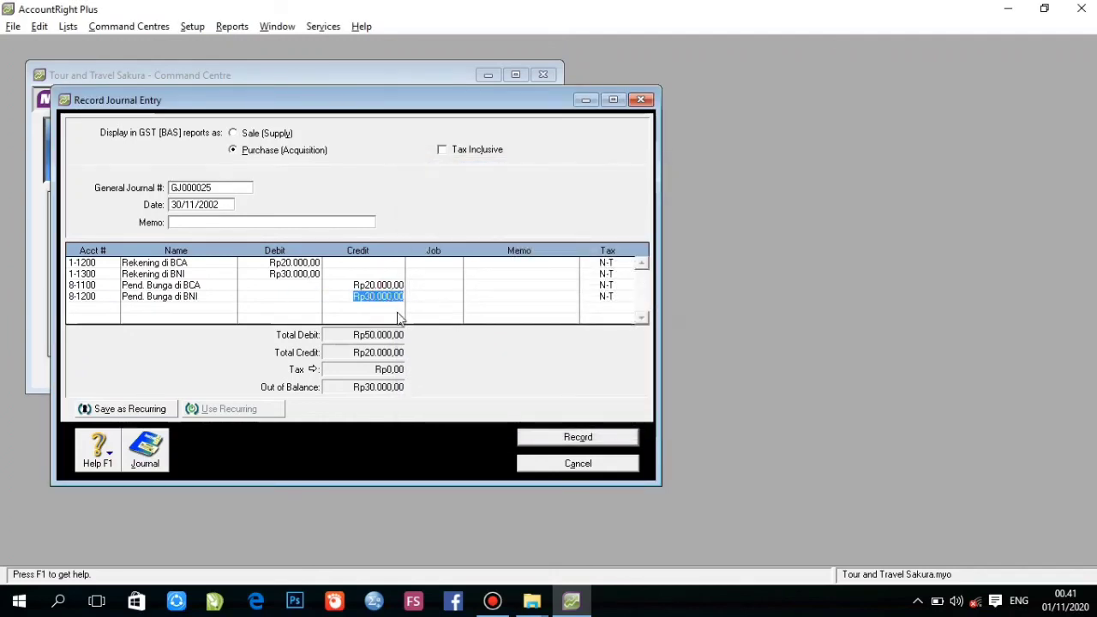
pyautogui.click(576, 439)
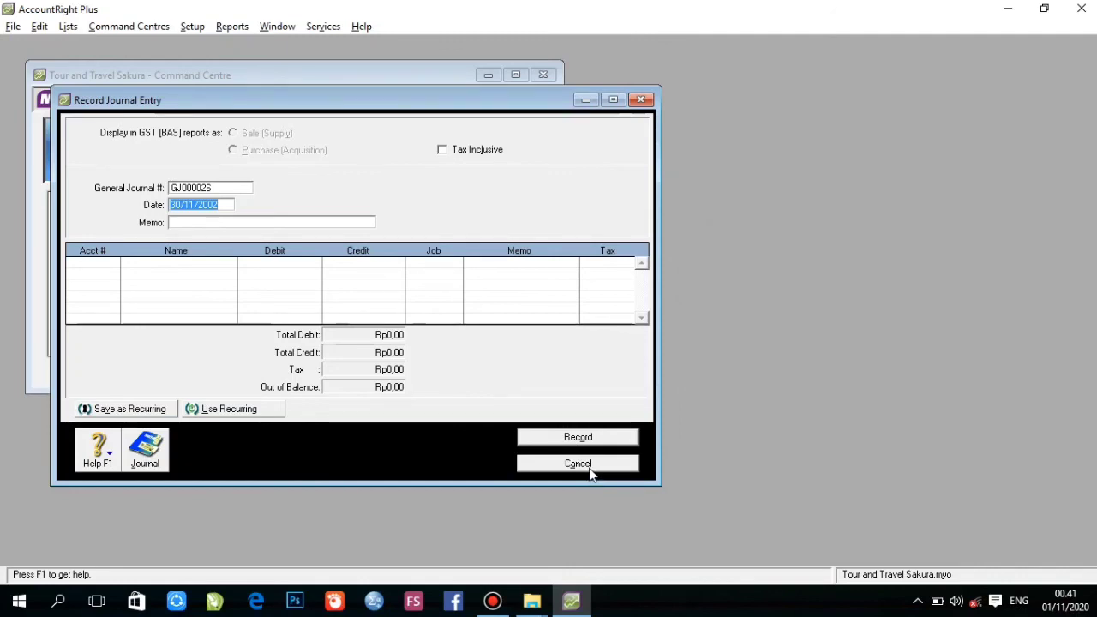
pyautogui.click(577, 464)
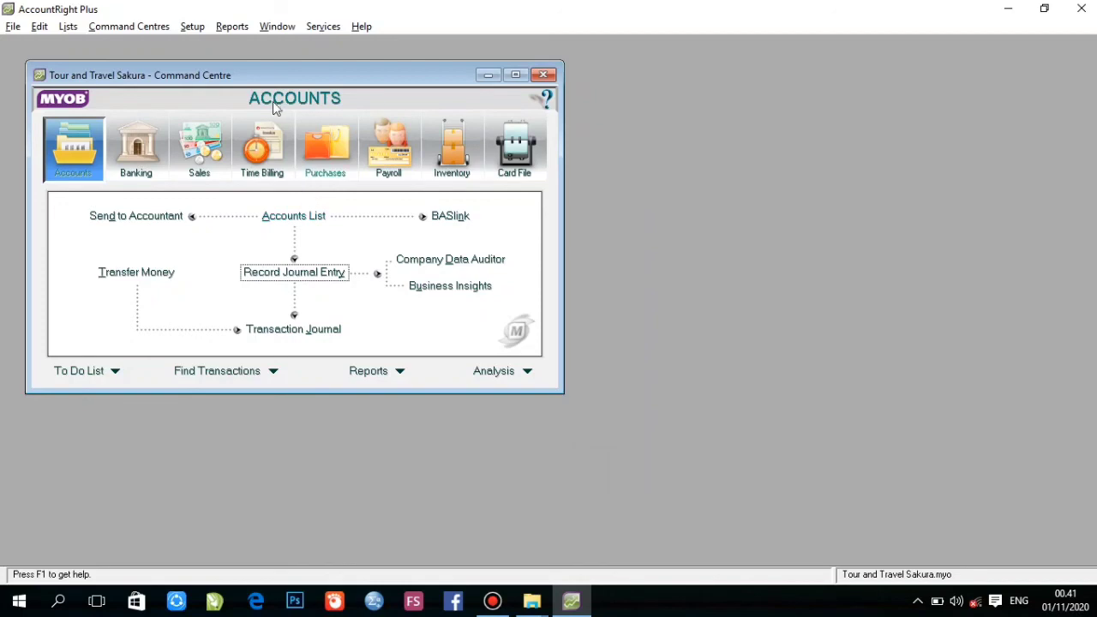
# Display the Trial Balance from the Index to Reports with November as the period
pyautogui.click(242, 30)
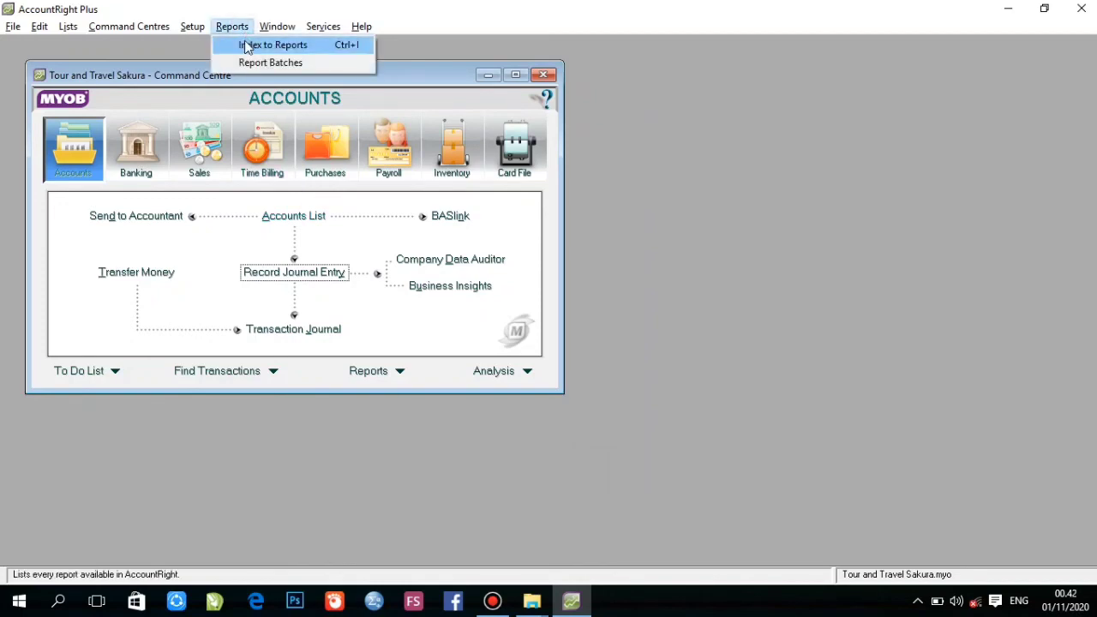
pyautogui.click(246, 46)
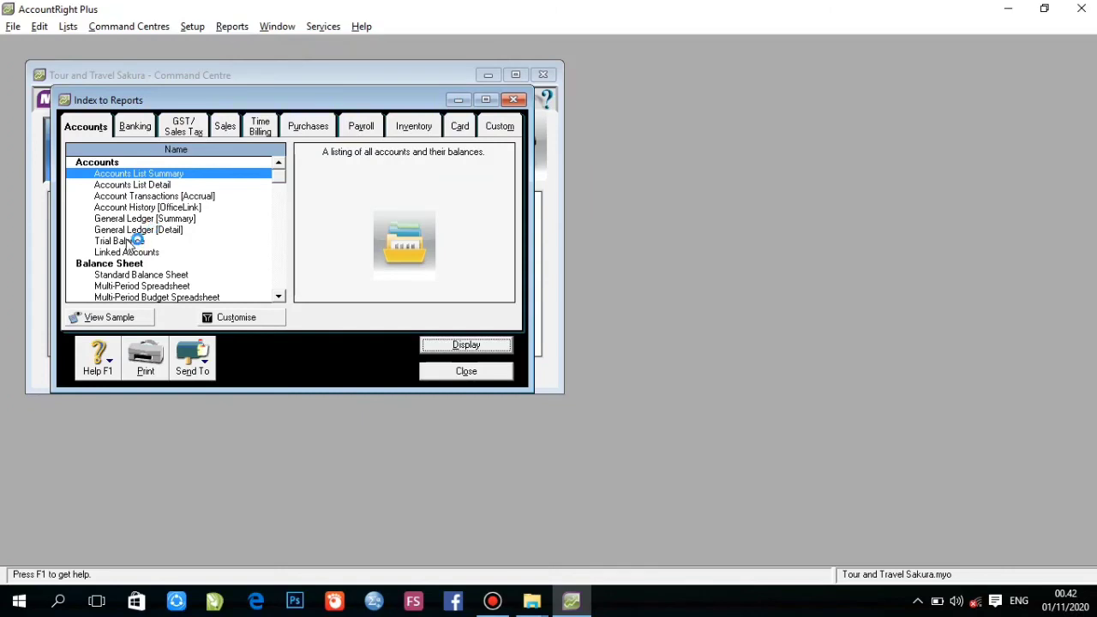
pyautogui.doubleClick(220, 242)
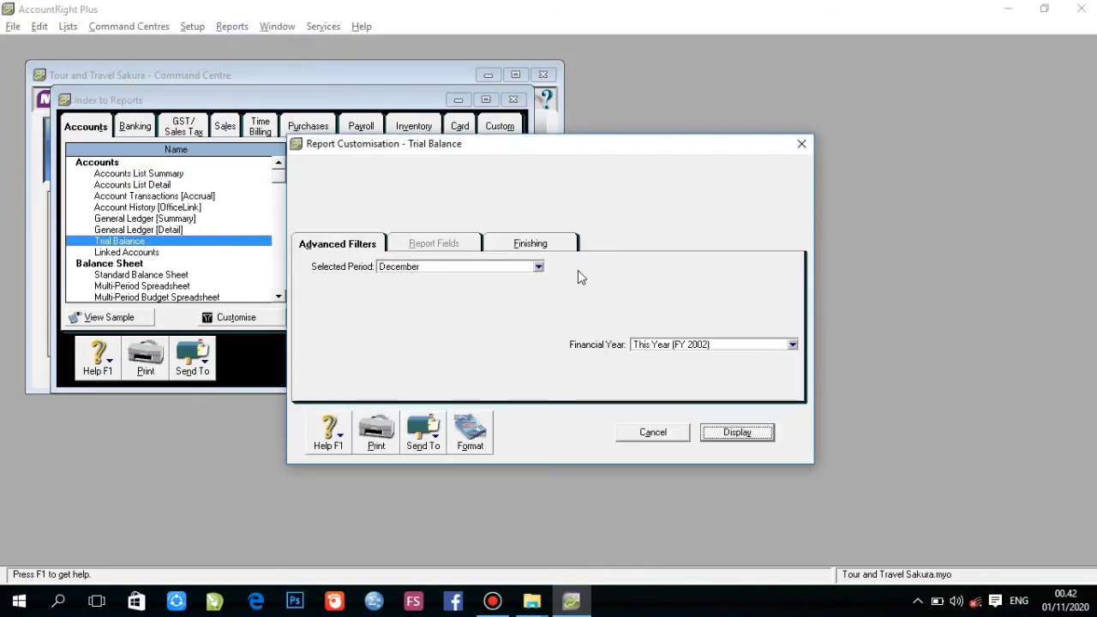
pyautogui.click(539, 268)
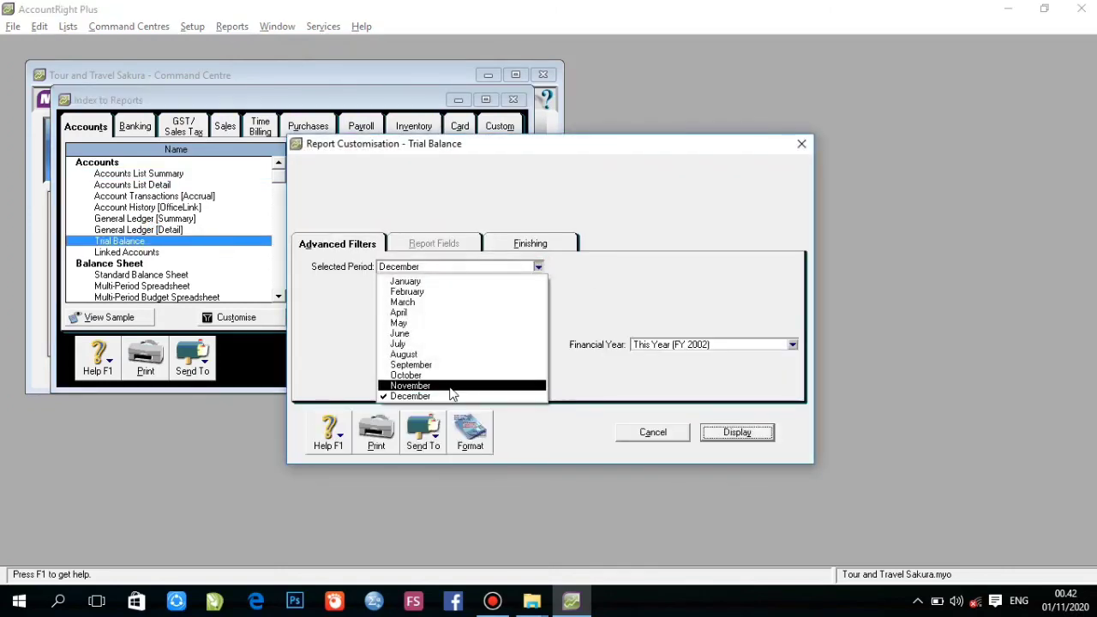
pyautogui.click(450, 391)
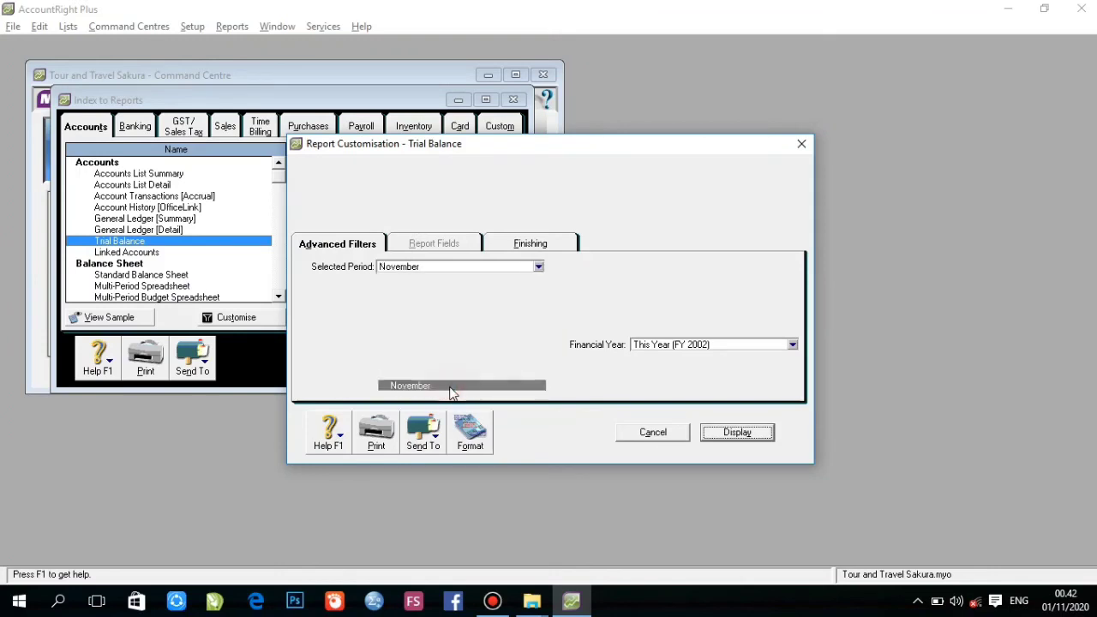
pyautogui.click(735, 433)
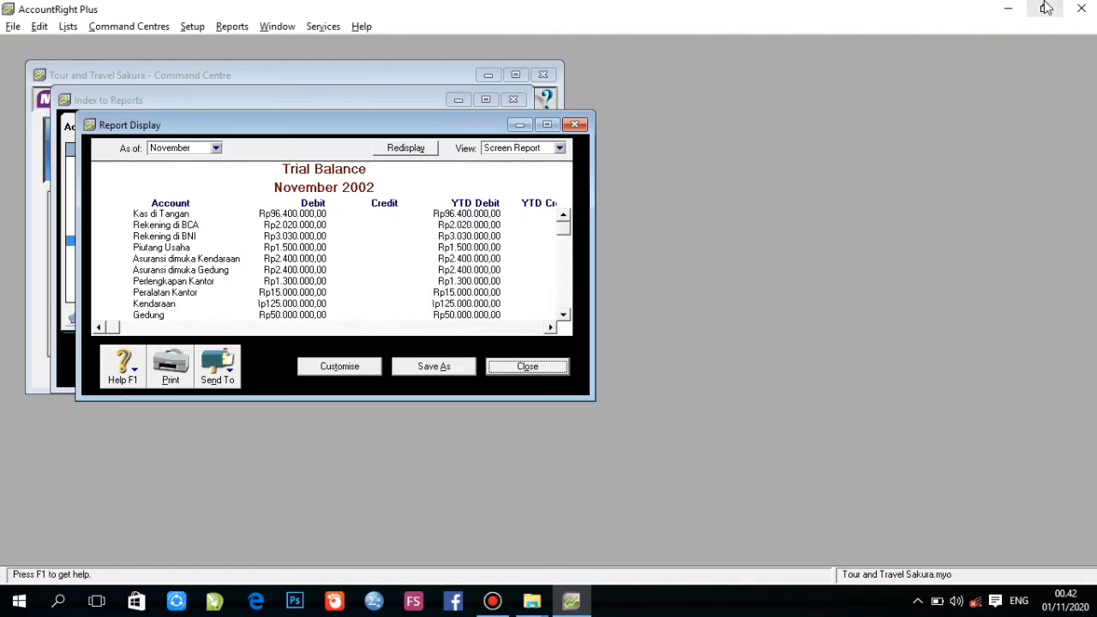
# Maximise the Trial Balance, keep November selected, check the Rp412.090.000 totals, then close it
pyautogui.click(546, 126)
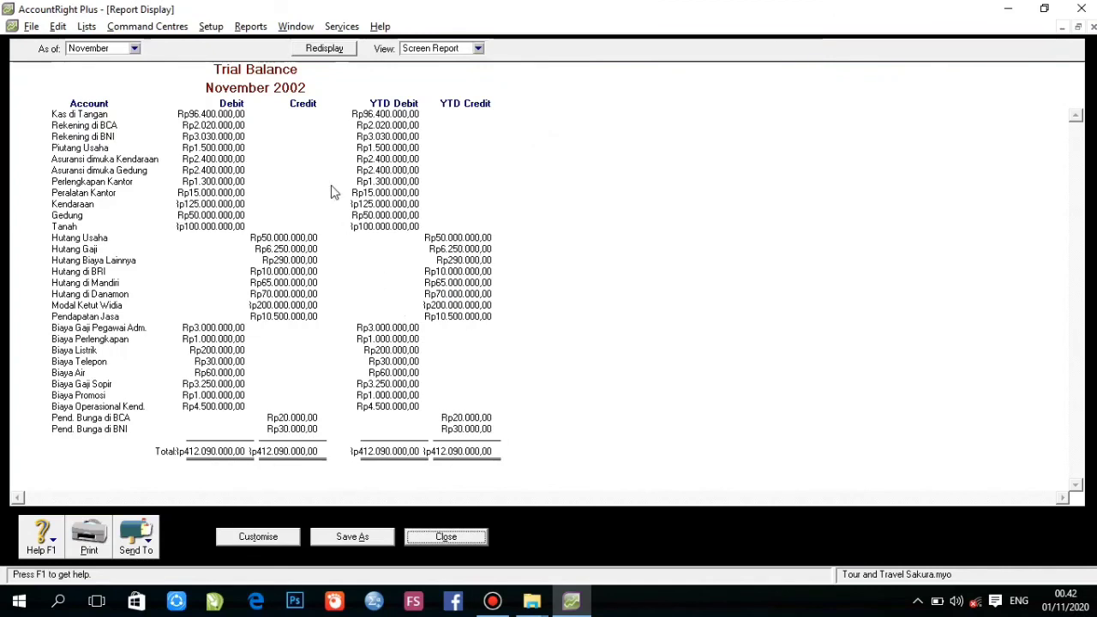
pyautogui.click(134, 49)
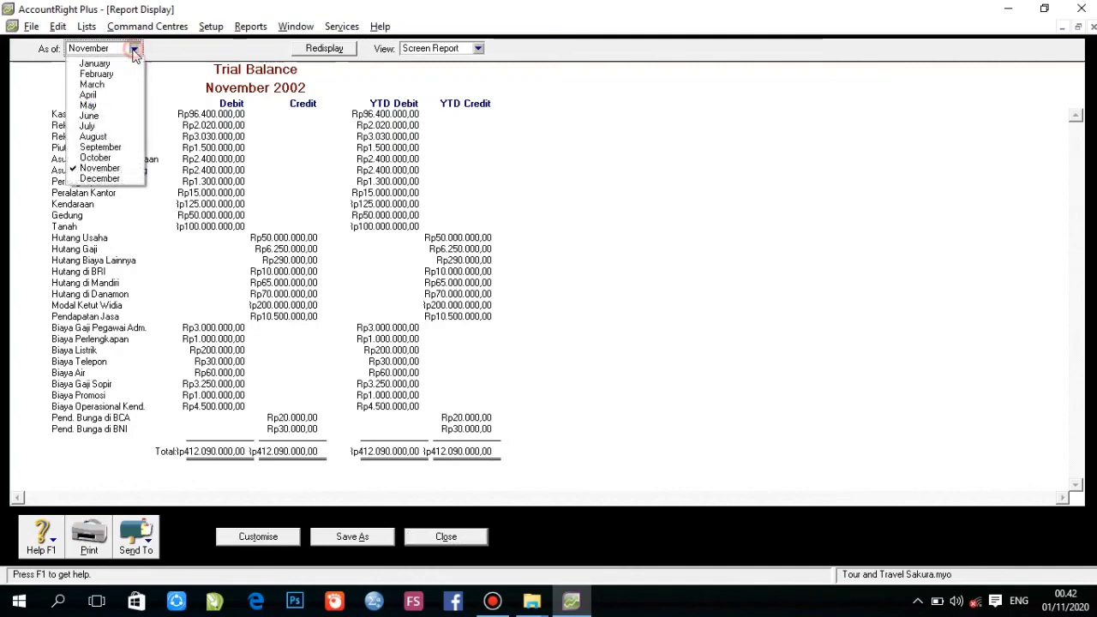
pyautogui.click(390, 188)
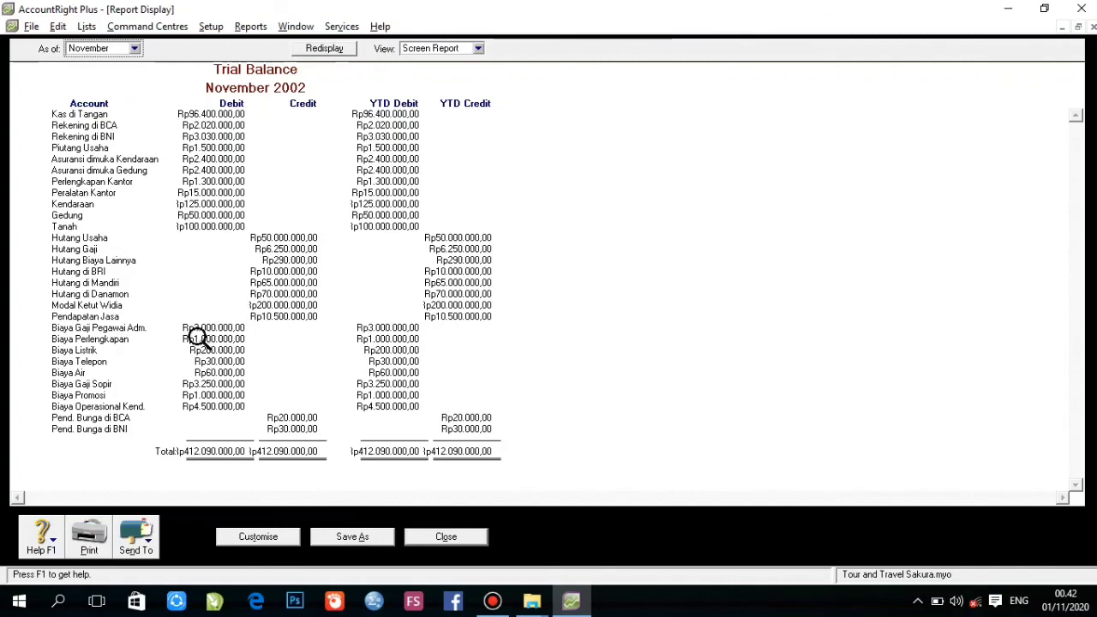
pyautogui.click(136, 49)
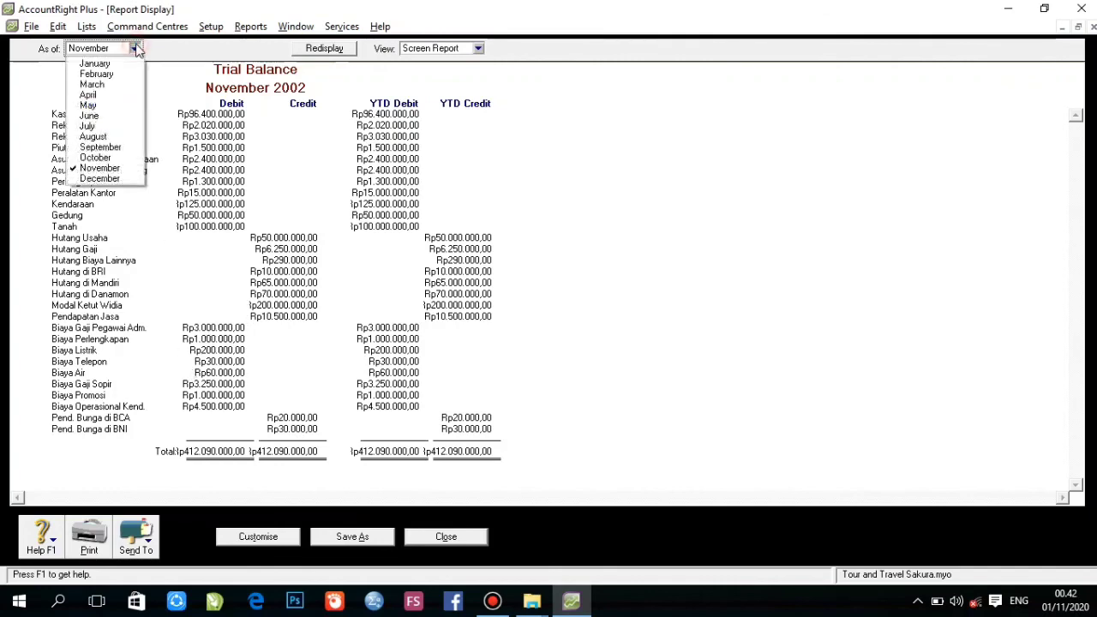
pyautogui.click(96, 168)
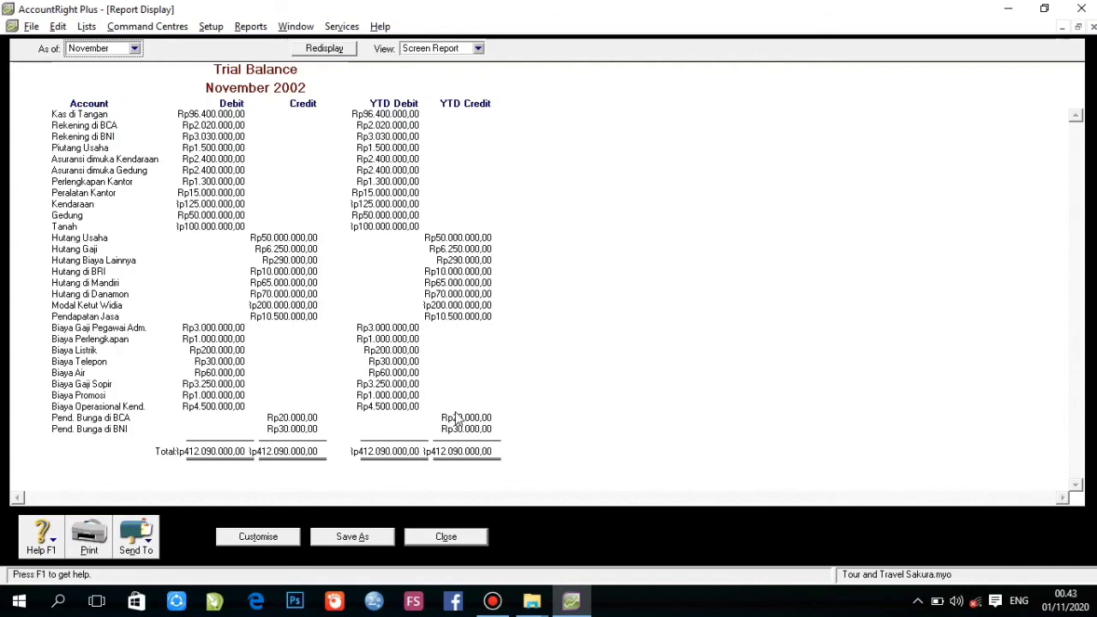
pyautogui.click(447, 537)
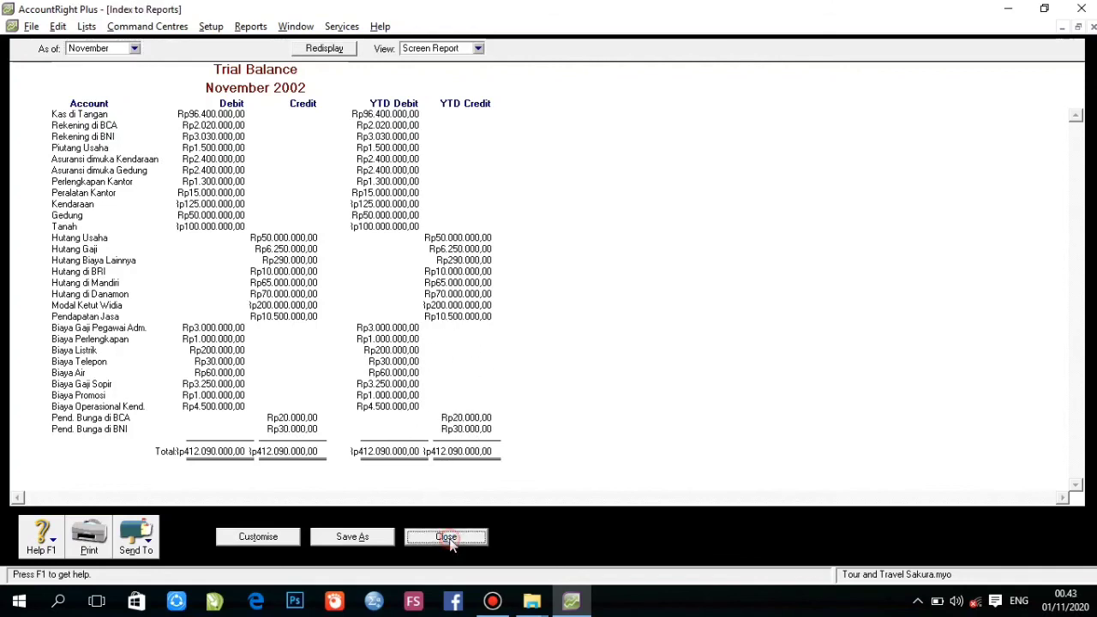
# Close the Index to Reports and dismiss the File menu, back at the Accounts Command Centre
pyautogui.click(438, 547)
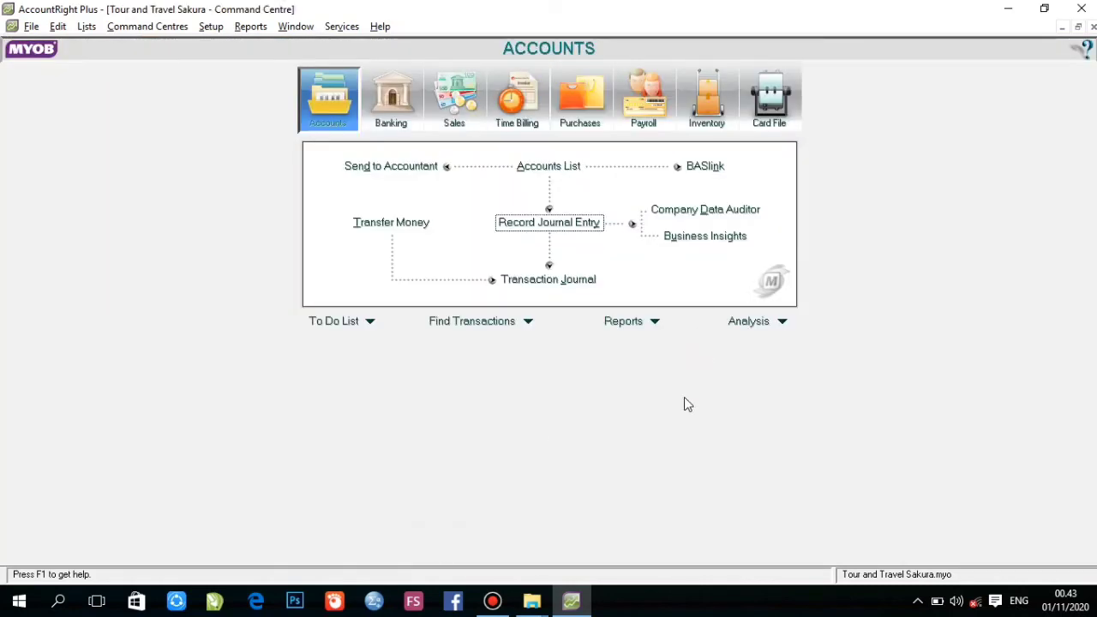
pyautogui.click(31, 26)
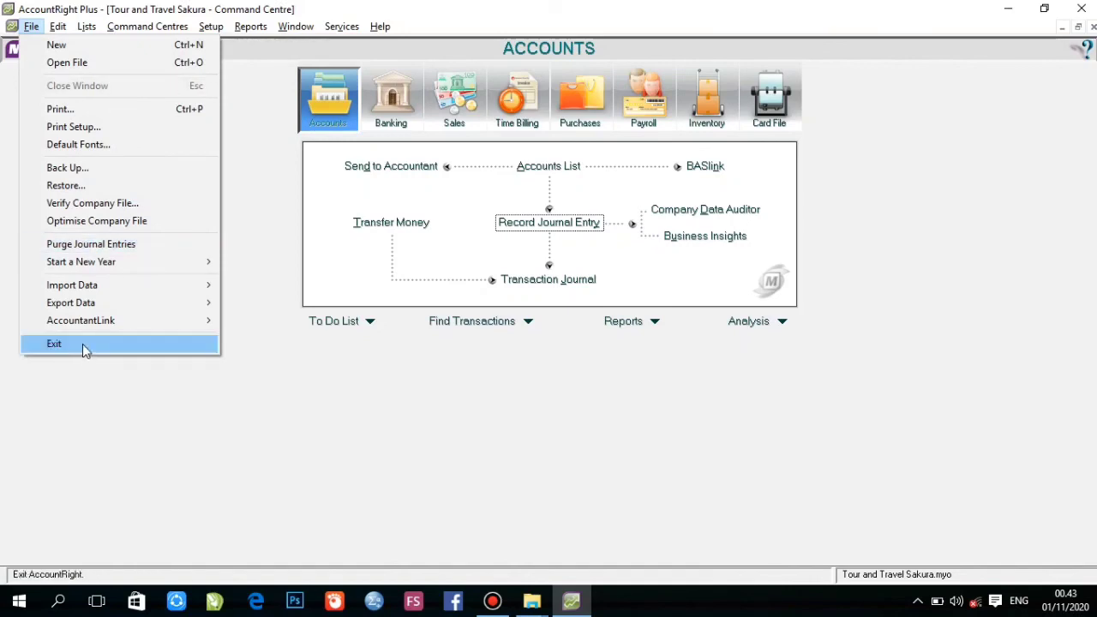
pyautogui.click(490, 602)
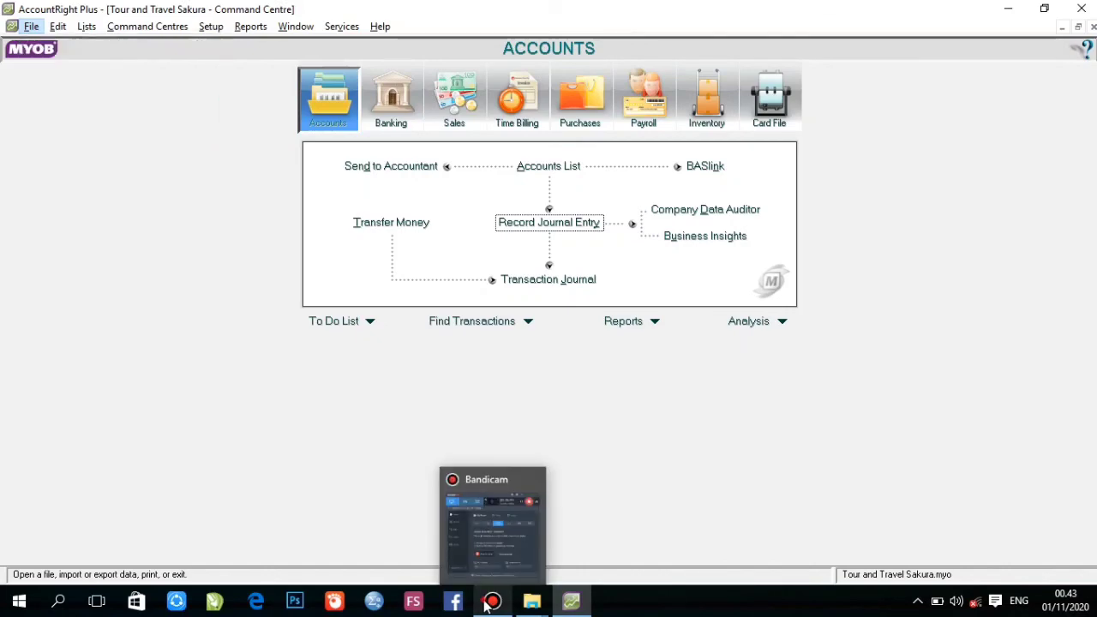